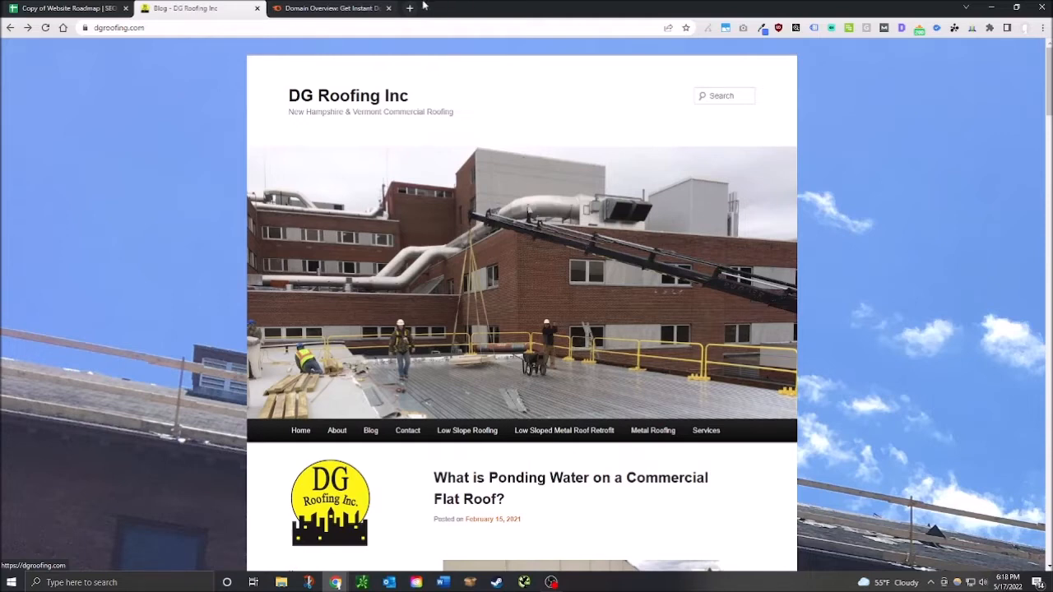
{"action": "left_click", "coordinate": [106, 10]}
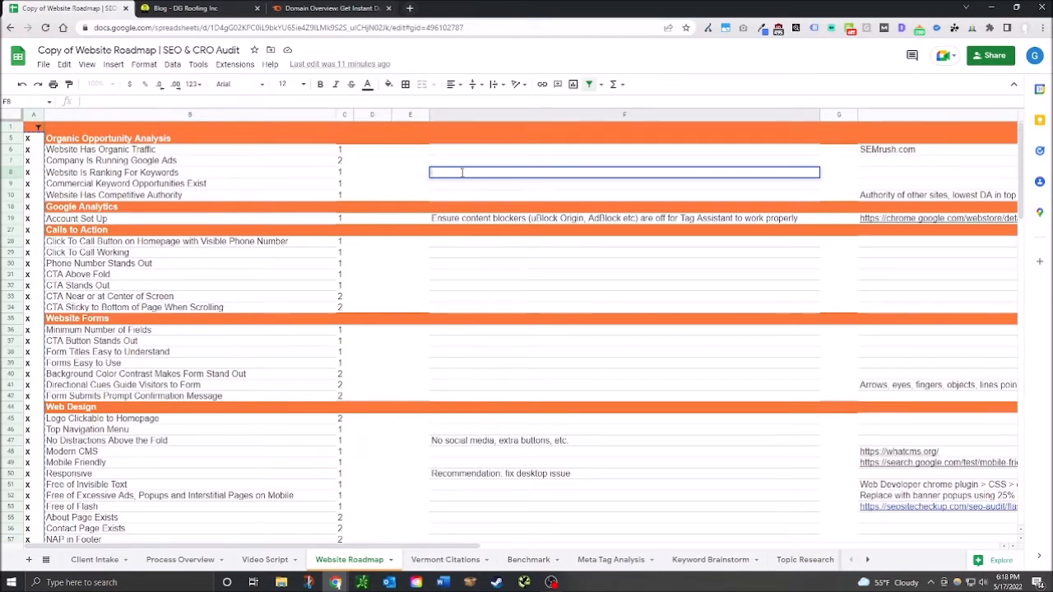
{"action": "left_click", "coordinate": [387, 173]}
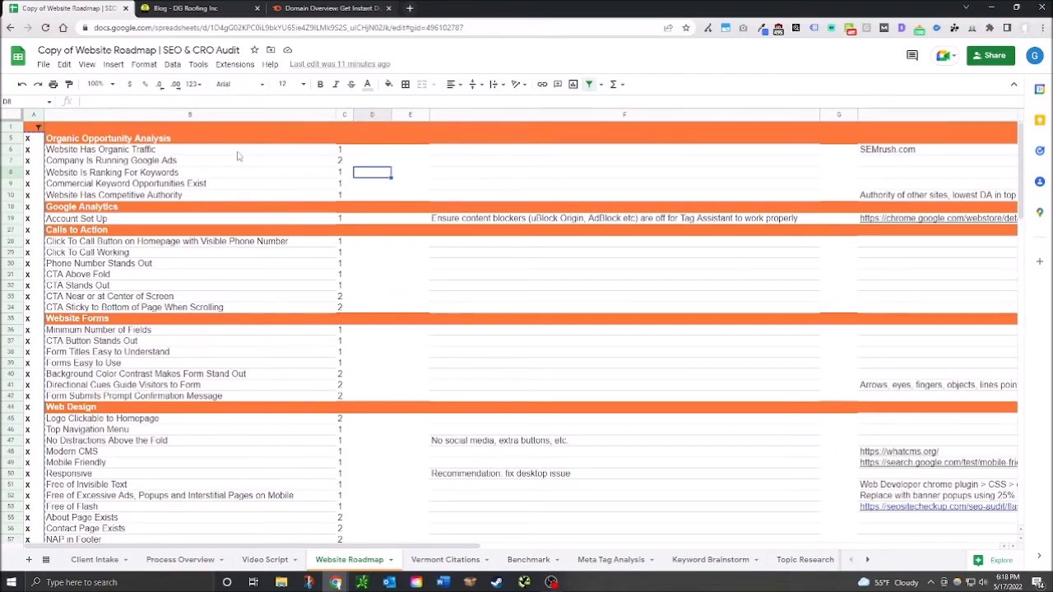
{"action": "left_click", "coordinate": [216, 5]}
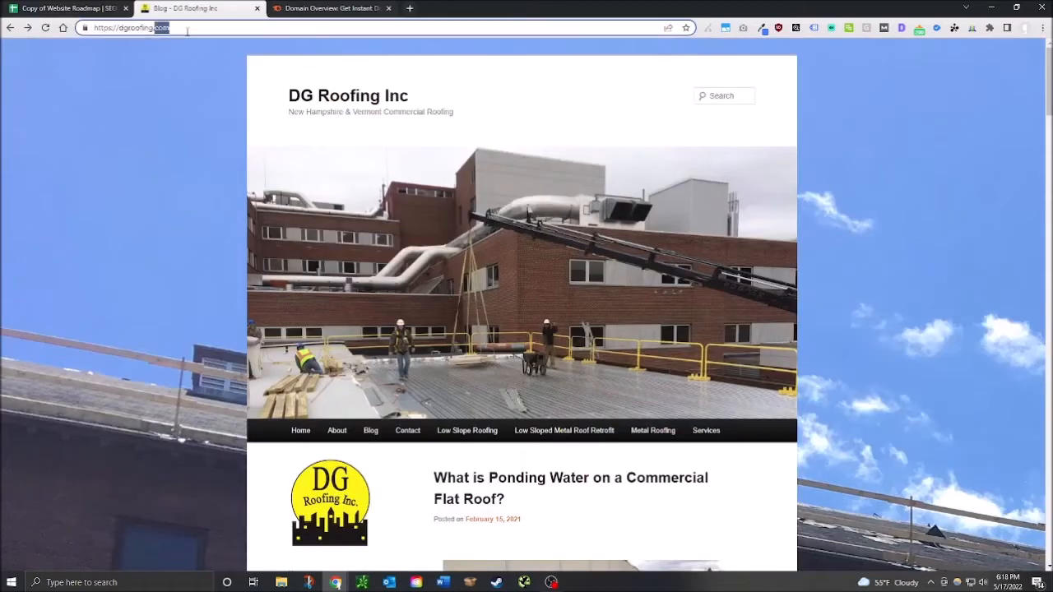
{"action": "left_click", "coordinate": [364, 8]}
{"action": "left_click", "coordinate": [520, 166]}
{"action": "type", "text": "https://dgroofing.com/"}
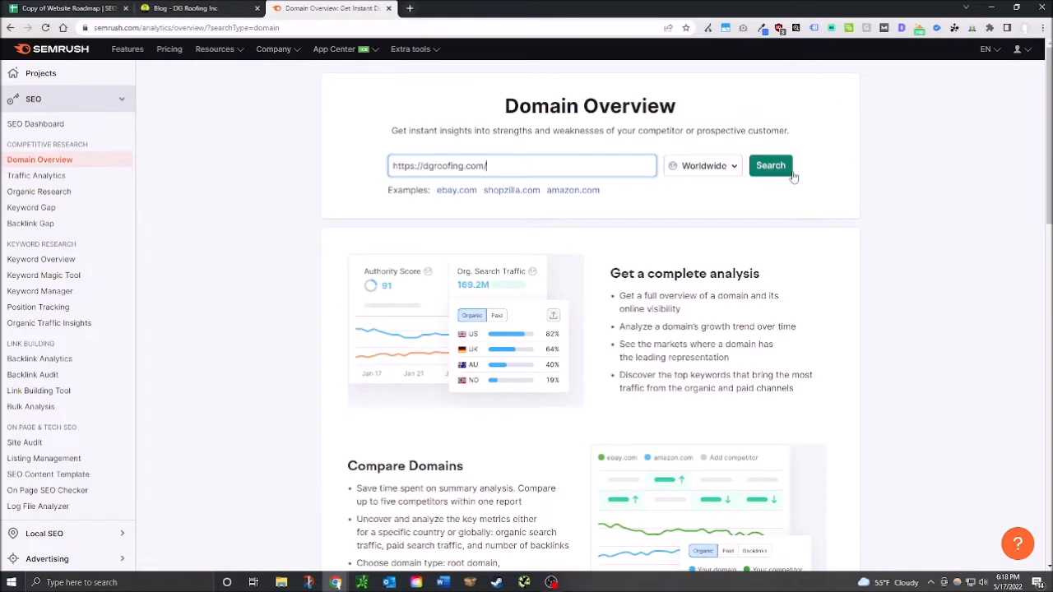
{"action": "left_click", "coordinate": [770, 165]}
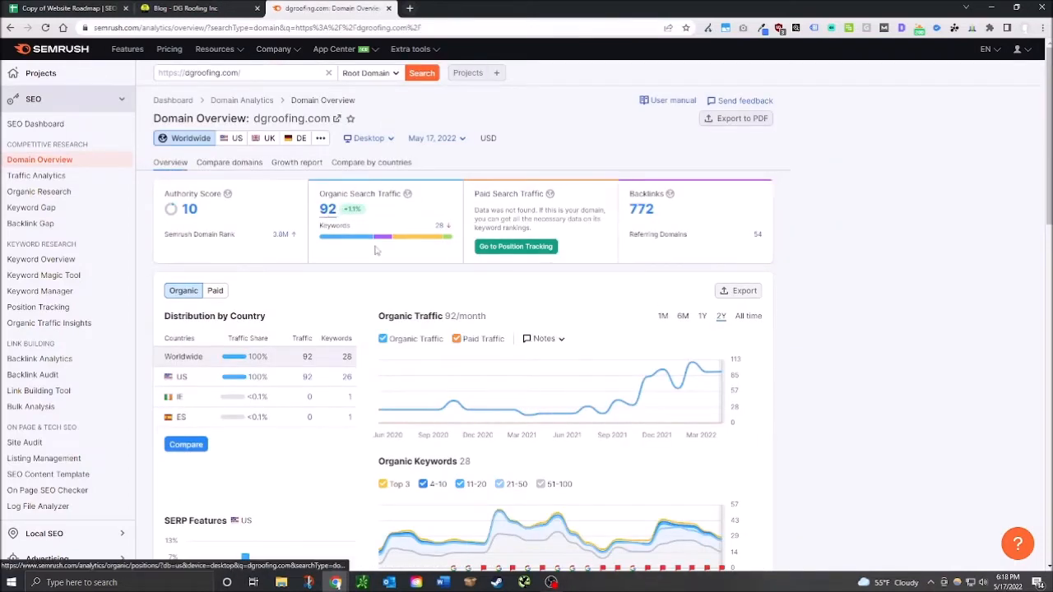
Step: Check the domain overview against the roadmap checklist and open the organic keyword positions report for dgroofing.com
{"action": "mouse_move", "coordinate": [605, 414]}
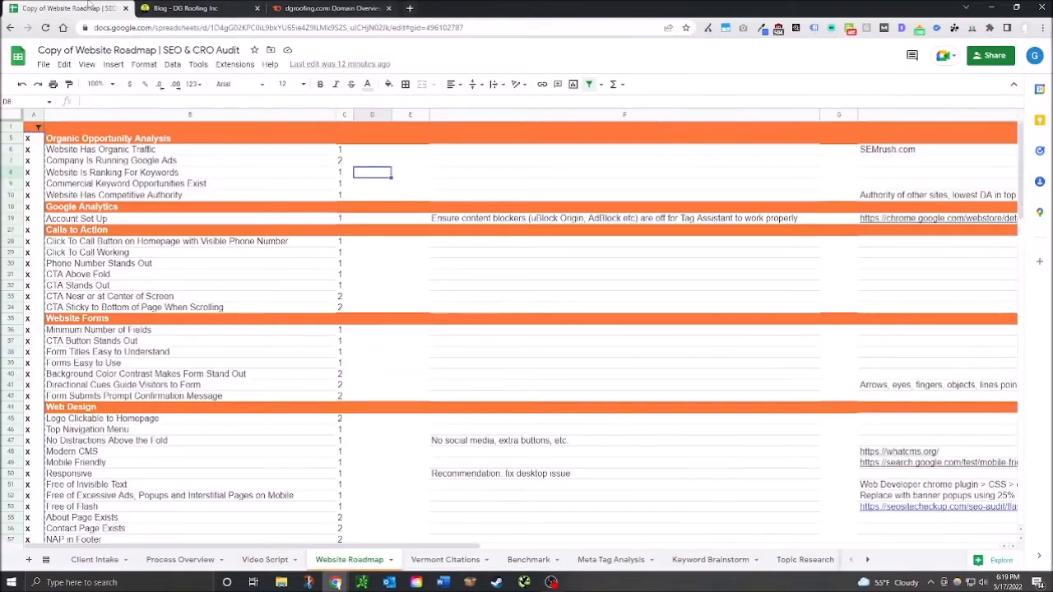
{"action": "left_click", "coordinate": [70, 8]}
{"action": "left_click", "coordinate": [331, 9]}
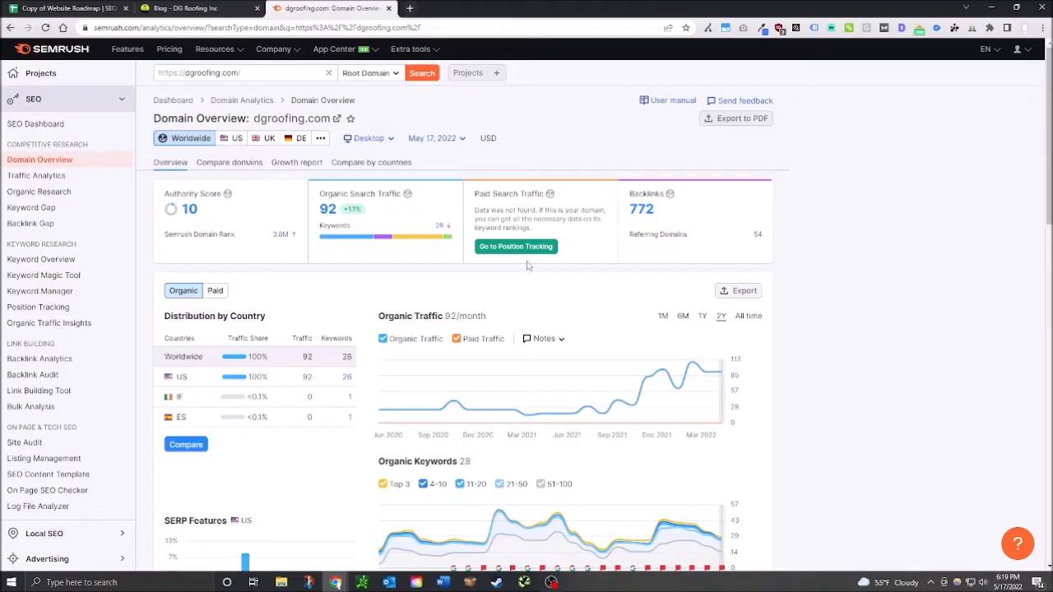
{"action": "left_click", "coordinate": [442, 227]}
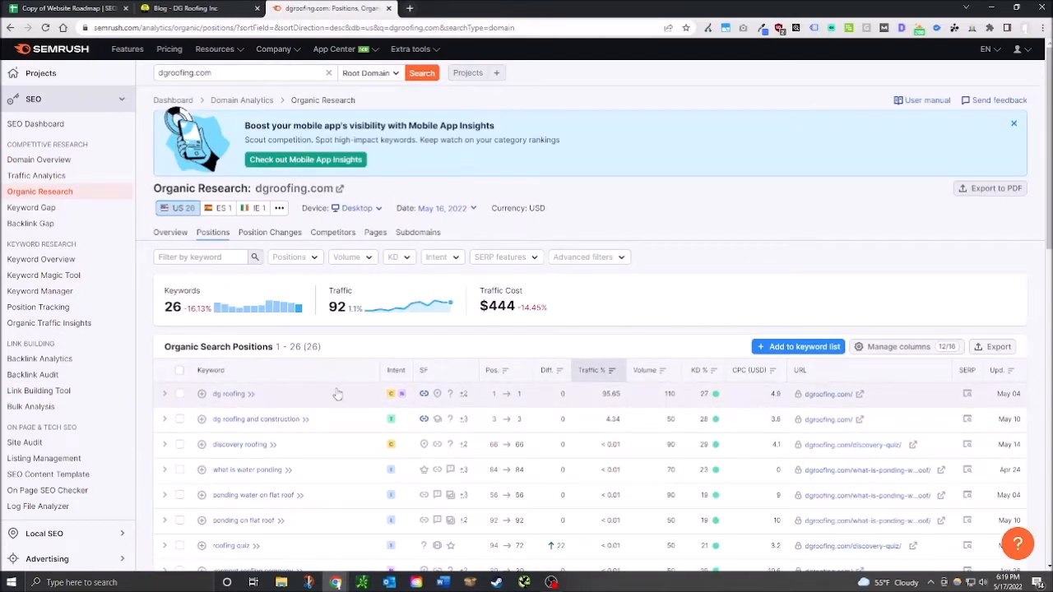
Step: Review the keywords dgroofing.com ranks for in the Organic Search Positions table
{"action": "scroll", "coordinate": [236, 423], "scroll_direction": "down", "scroll_amount": 1}
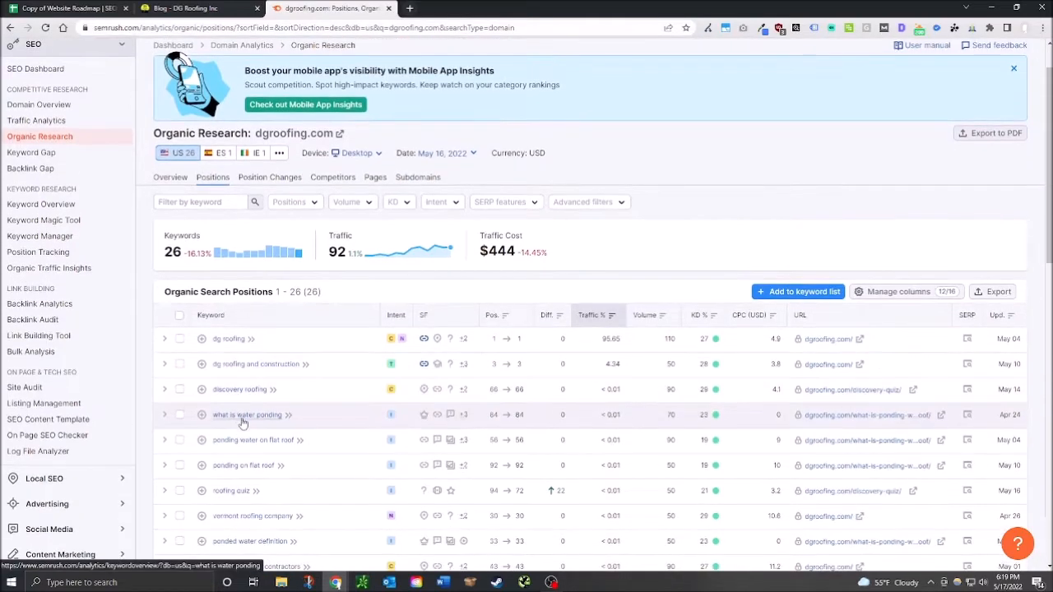
{"action": "scroll", "coordinate": [247, 447], "scroll_direction": "down", "scroll_amount": 1}
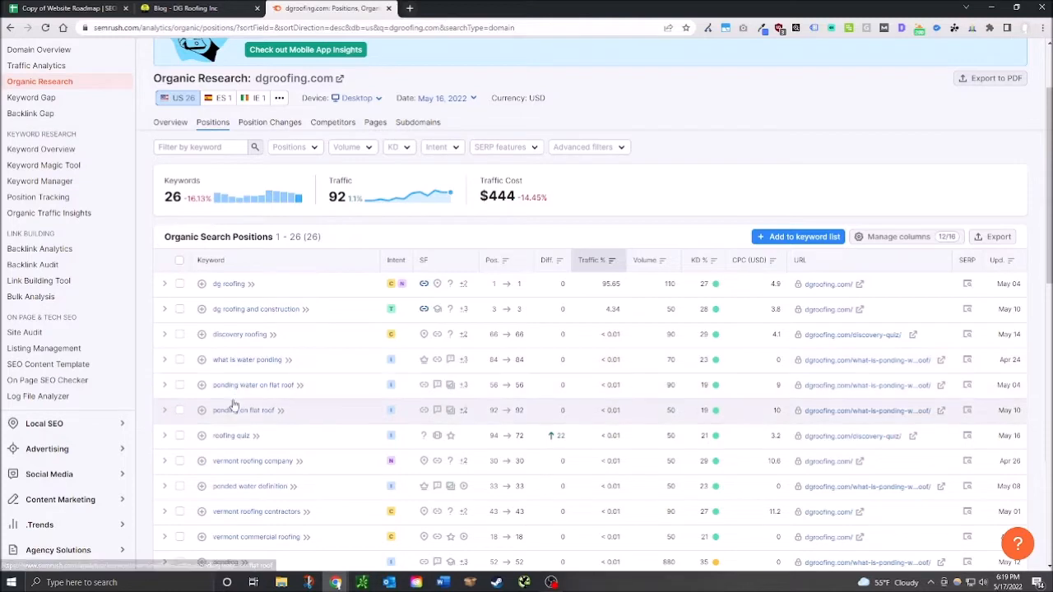
{"action": "scroll", "coordinate": [244, 412], "scroll_direction": "down", "scroll_amount": 1}
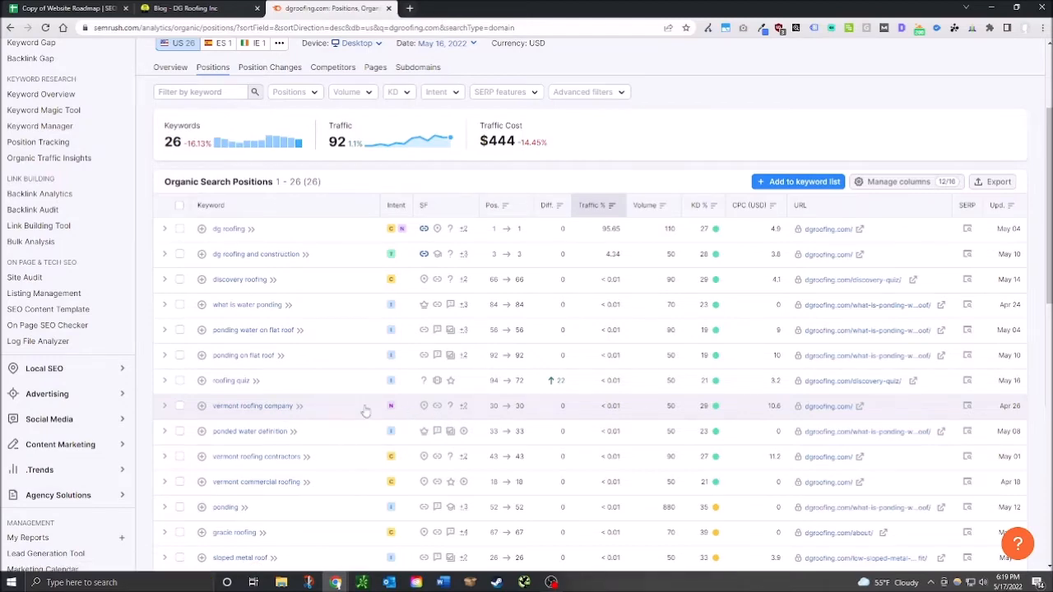
{"action": "mouse_move", "coordinate": [393, 409]}
{"action": "scroll", "coordinate": [324, 415], "scroll_direction": "down", "scroll_amount": 1}
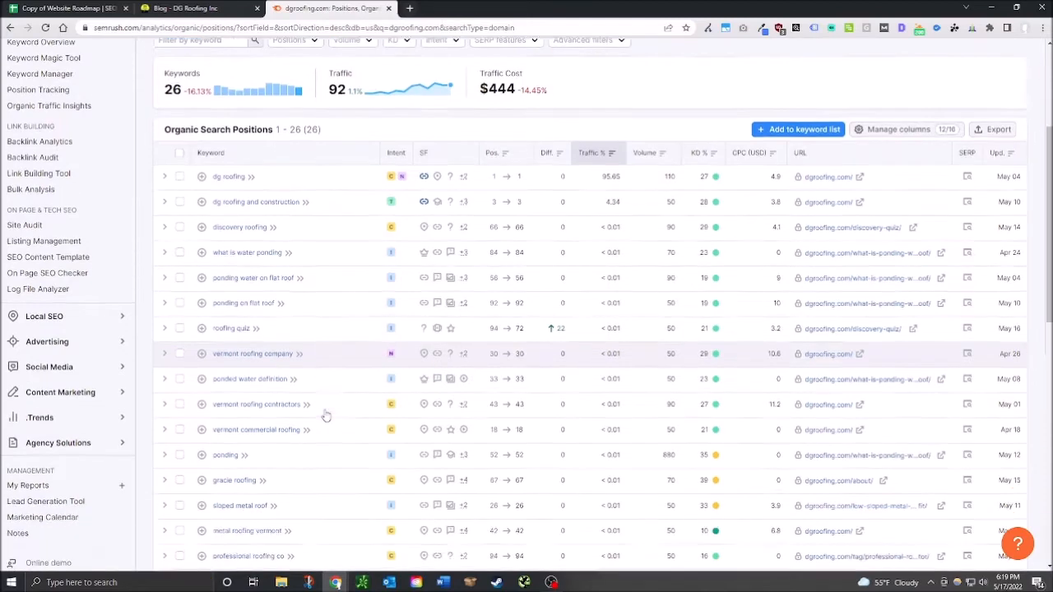
{"action": "scroll", "coordinate": [324, 384], "scroll_direction": "down", "scroll_amount": 1}
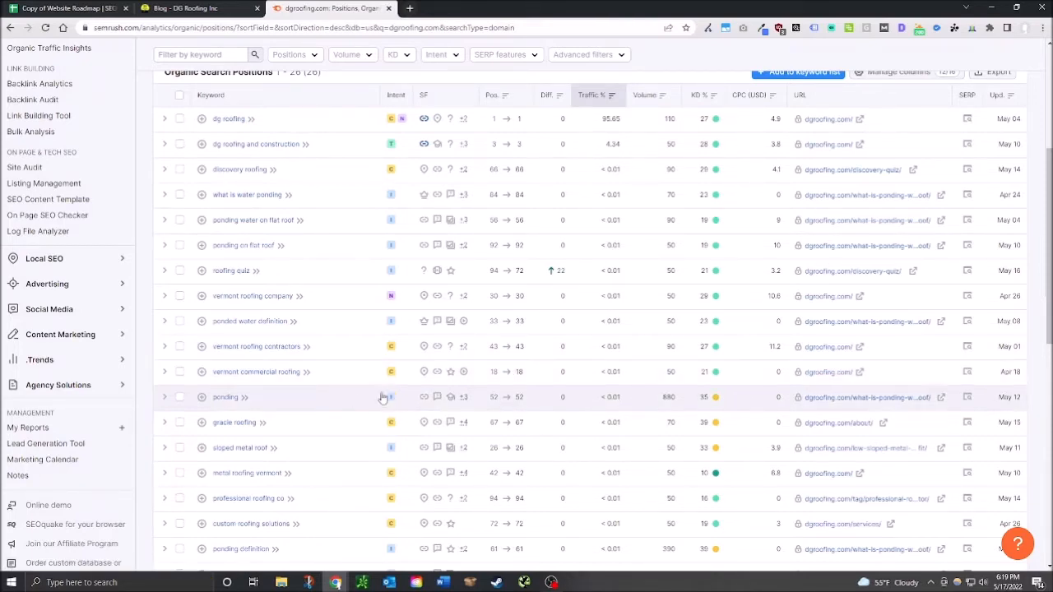
{"action": "scroll", "coordinate": [354, 428], "scroll_direction": "down", "scroll_amount": 1}
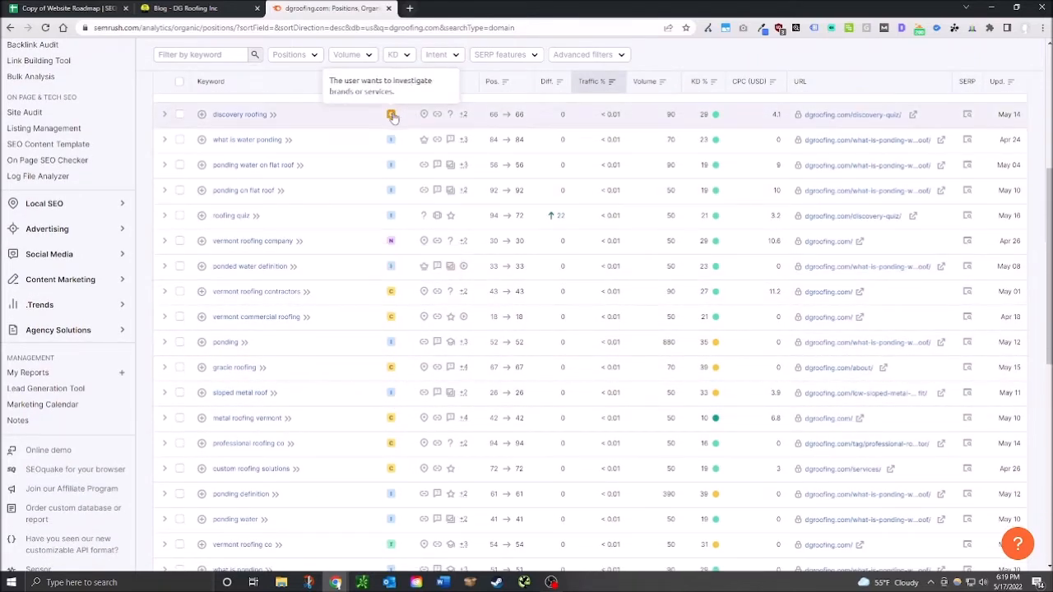
Step: Examine the search intent labels of the ranking keywords to pick out those where users investigate brands or services
{"action": "mouse_move", "coordinate": [394, 119]}
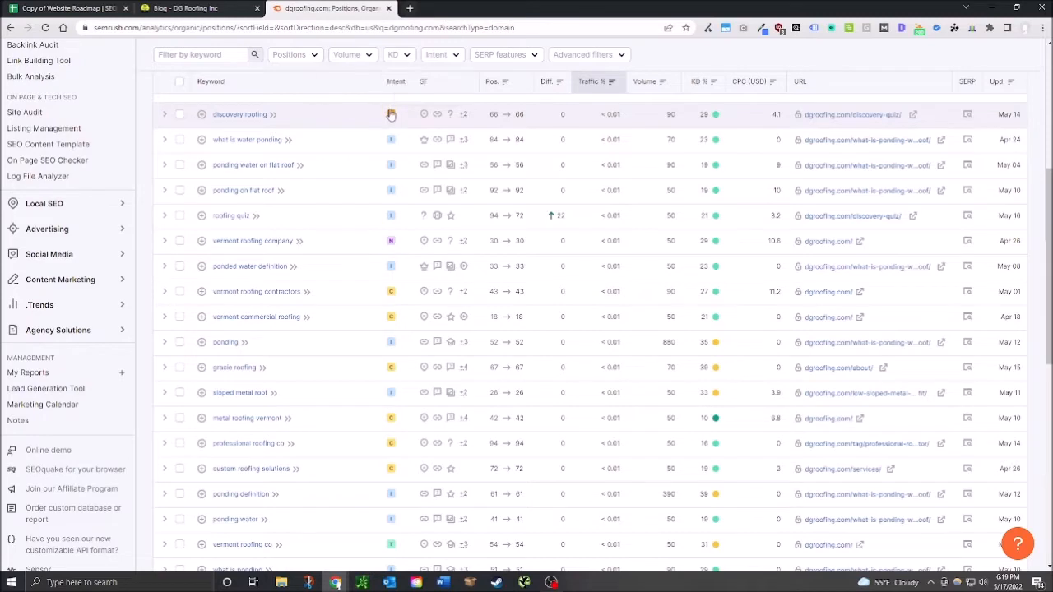
{"action": "mouse_move", "coordinate": [391, 294]}
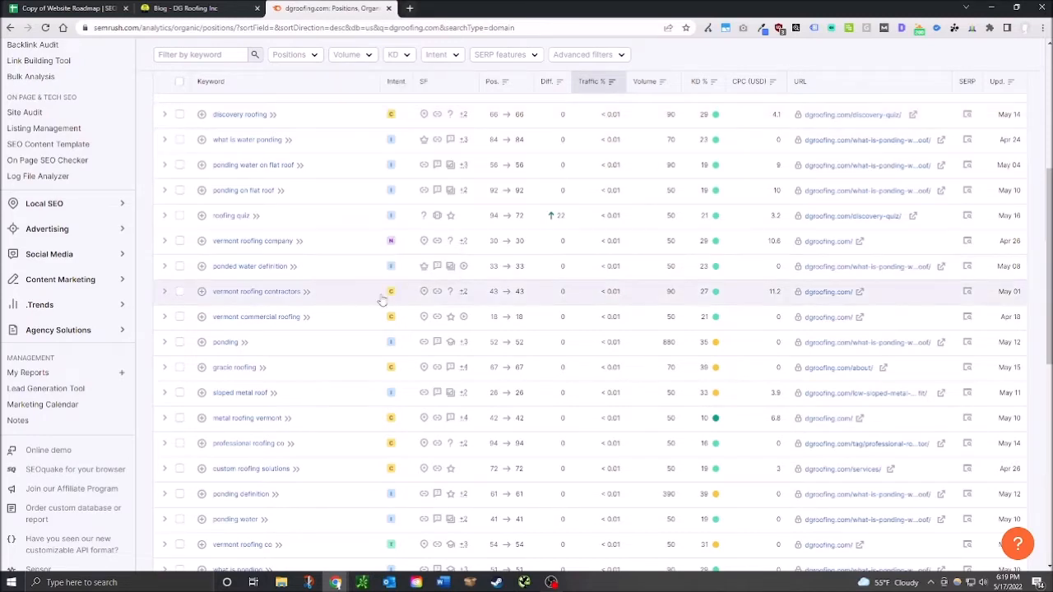
{"action": "mouse_move", "coordinate": [394, 320]}
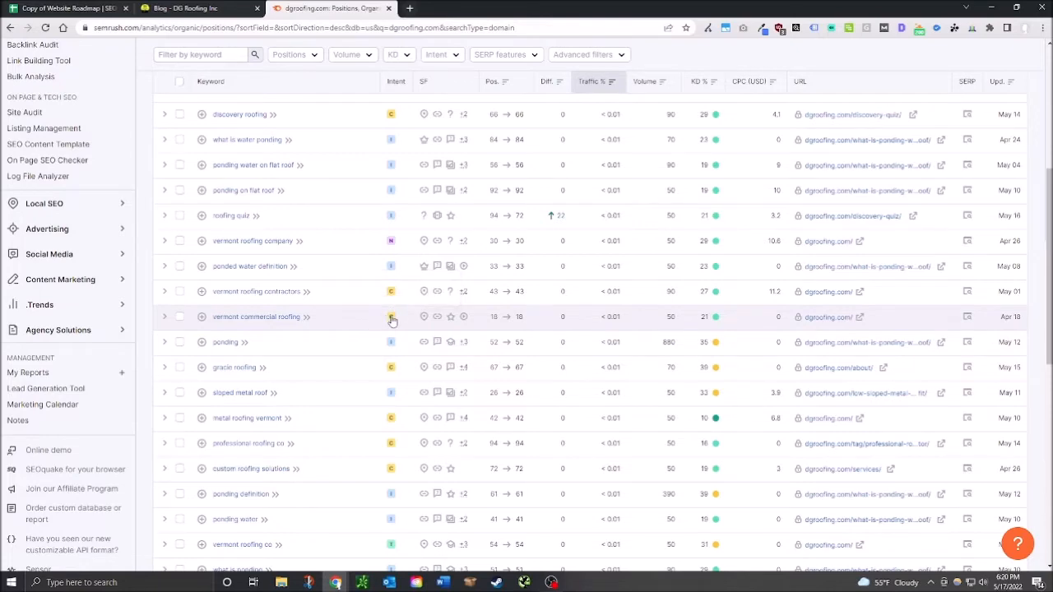
{"action": "scroll", "coordinate": [372, 325], "scroll_direction": "down", "scroll_amount": 1}
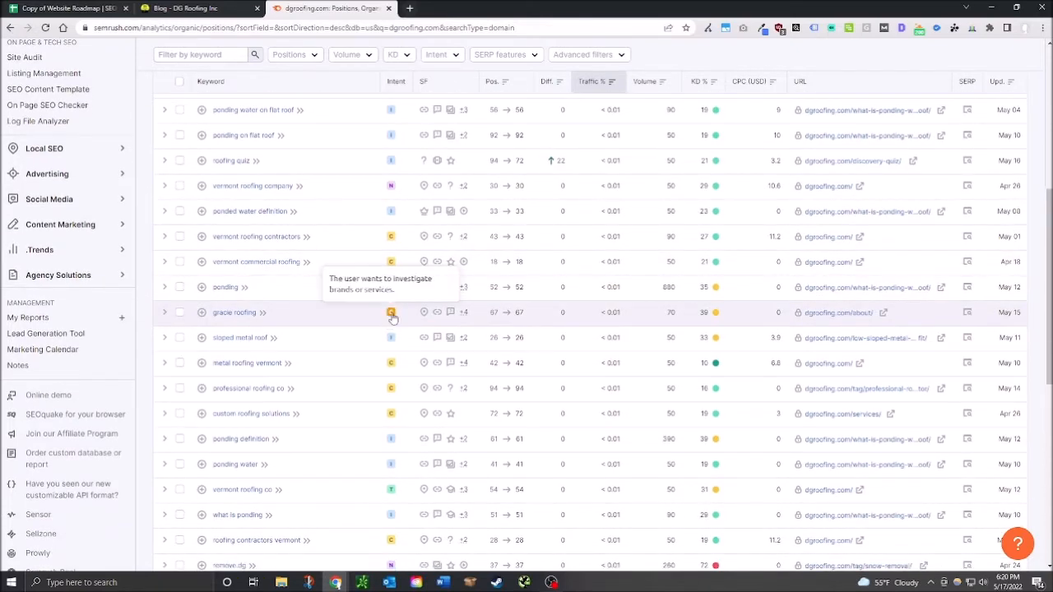
{"action": "scroll", "coordinate": [393, 321], "scroll_direction": "down", "scroll_amount": 1}
{"action": "scroll", "coordinate": [395, 360], "scroll_direction": "down", "scroll_amount": 1}
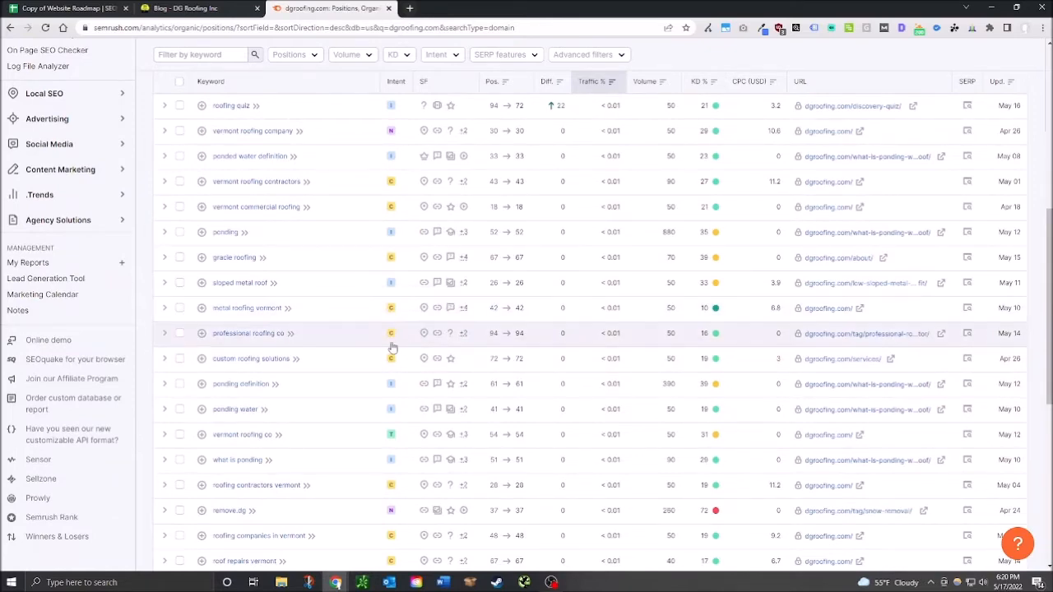
{"action": "scroll", "coordinate": [370, 318], "scroll_direction": "down", "scroll_amount": 2}
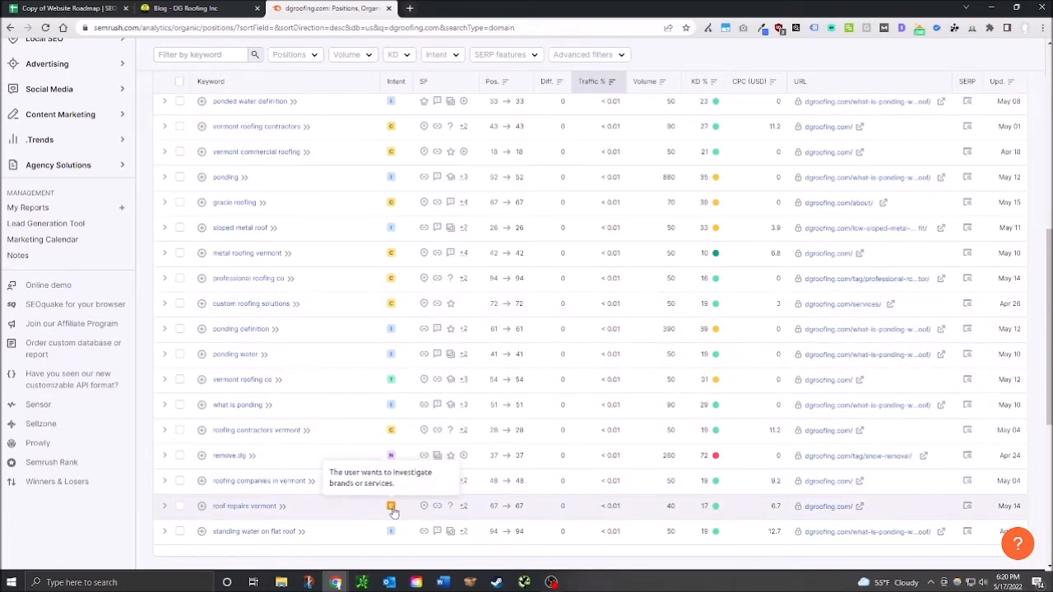
Step: Sort the Organic Search Positions table by ranking position in ascending order
{"action": "scroll", "coordinate": [535, 423], "scroll_direction": "up", "scroll_amount": 4}
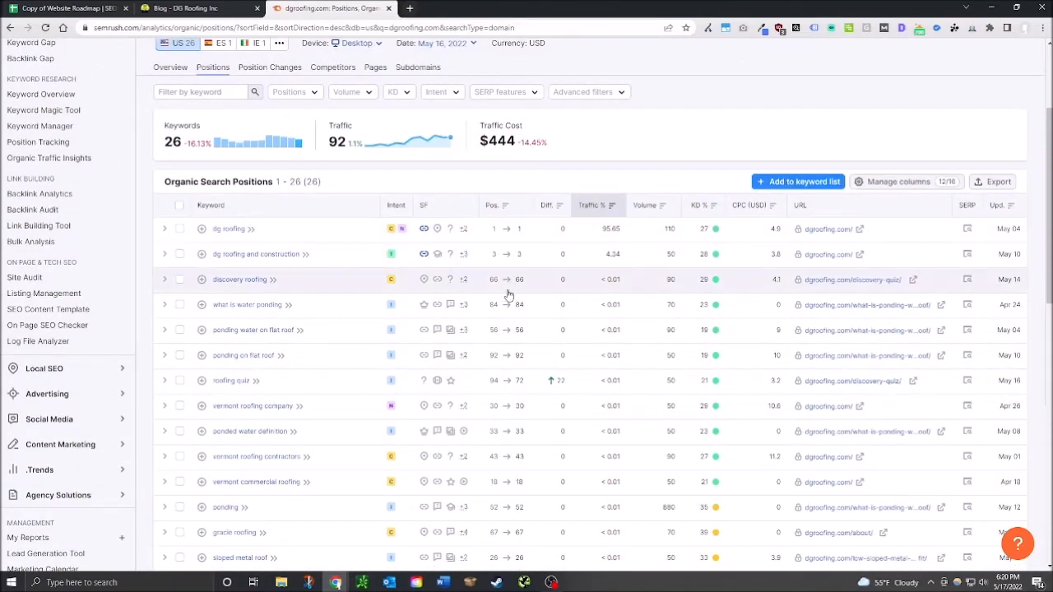
{"action": "left_click", "coordinate": [512, 211]}
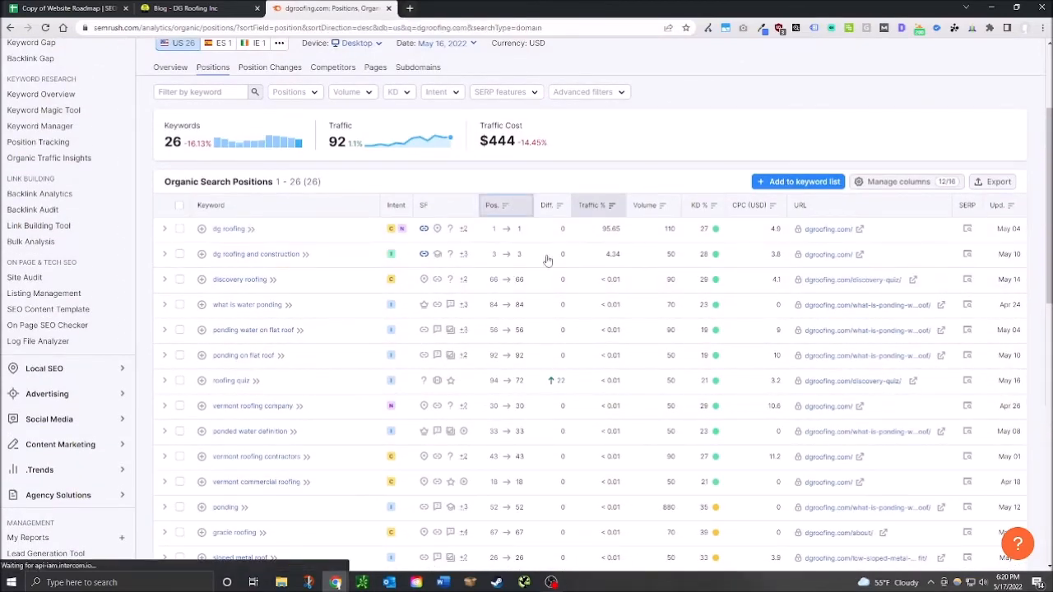
{"action": "left_click", "coordinate": [518, 210]}
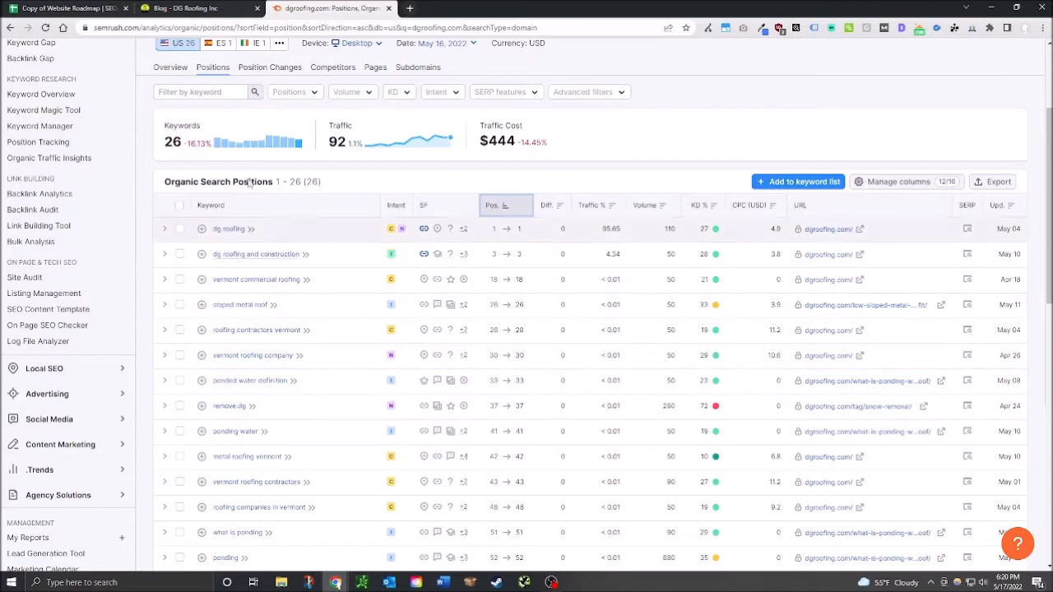
Step: Check the roadmap and the roofing site again, and search Google for "vermont commercial roofing" in a new tab
{"action": "left_click", "coordinate": [60, 7]}
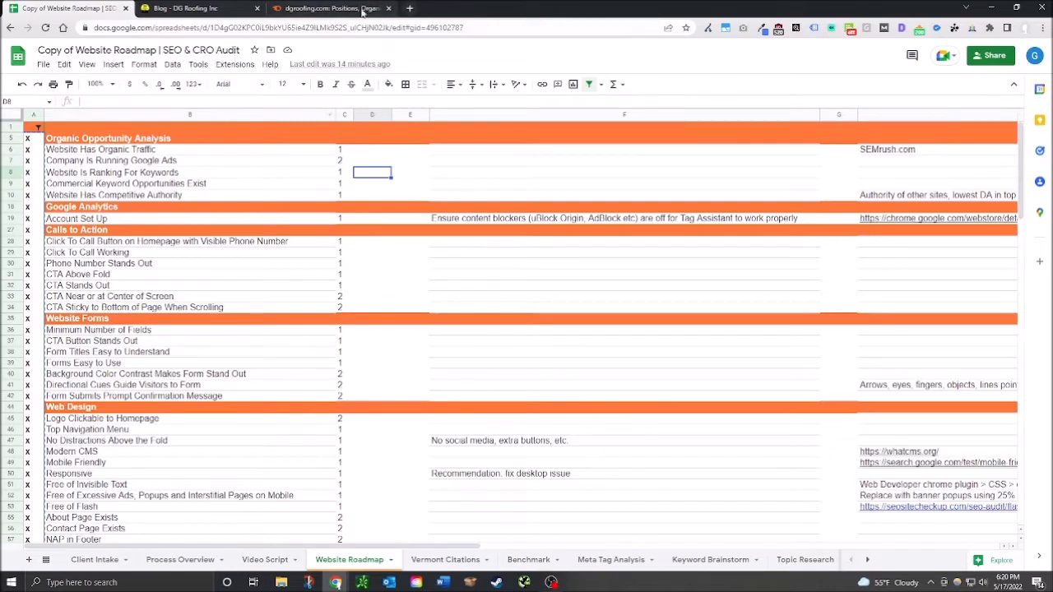
{"action": "left_click", "coordinate": [197, 8]}
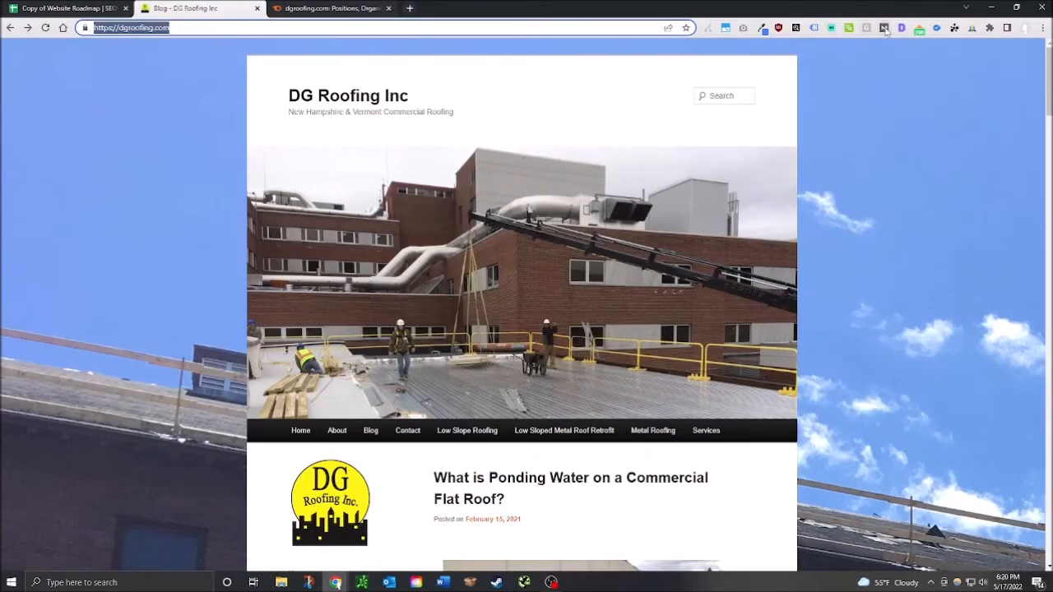
{"action": "left_click", "coordinate": [329, 8]}
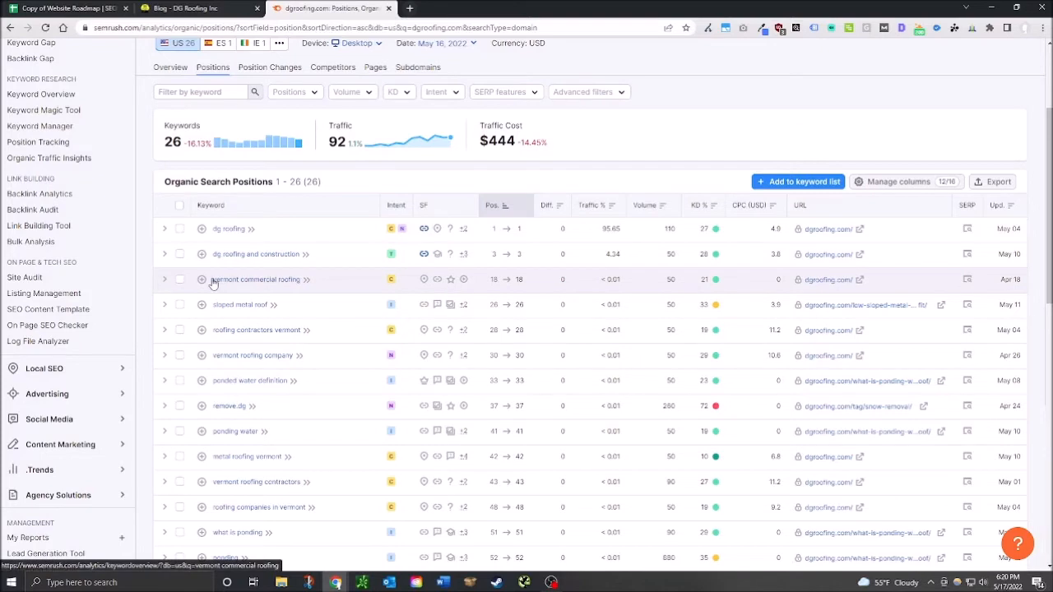
{"action": "left_click_drag", "start_coordinate": [211, 280], "coordinate": [497, 8]}
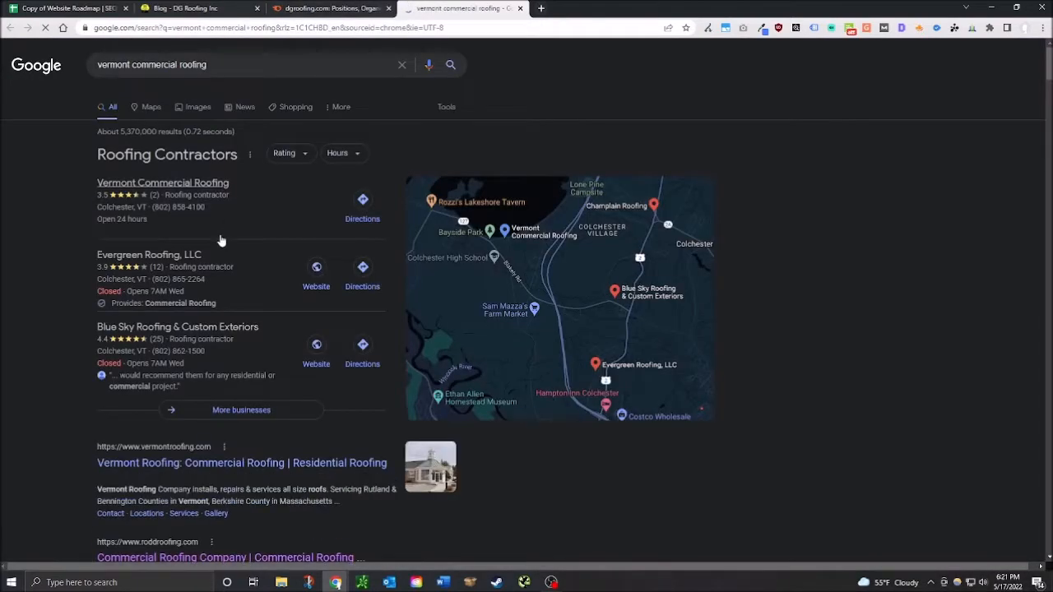
Step: Check the Moz domain authority of the first three organic results for "vermont commercial roofing"
{"action": "scroll", "coordinate": [363, 378], "scroll_direction": "down", "scroll_amount": 3}
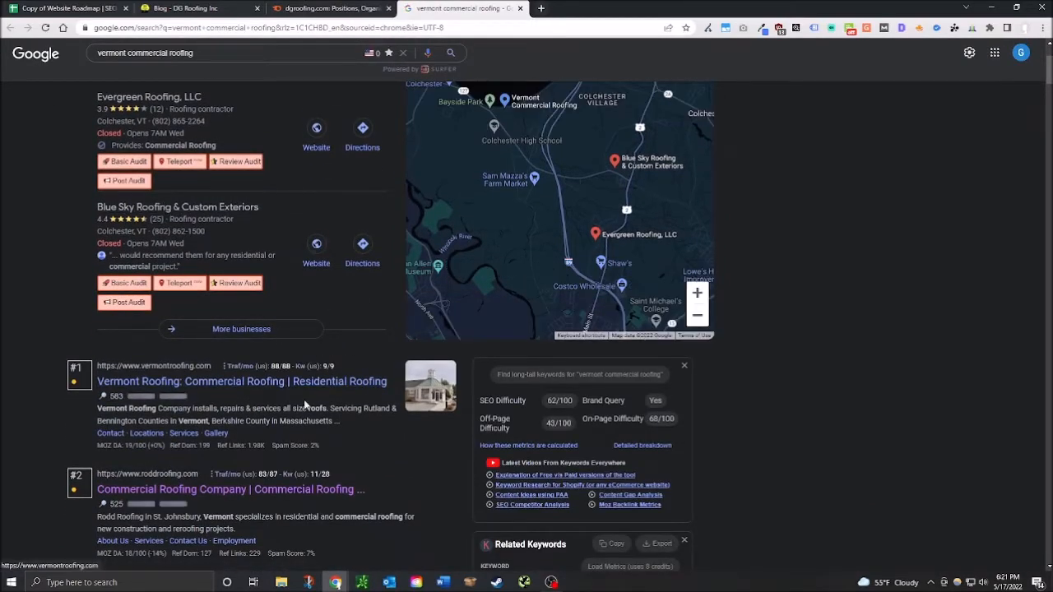
{"action": "scroll", "coordinate": [312, 371], "scroll_direction": "down", "scroll_amount": 1}
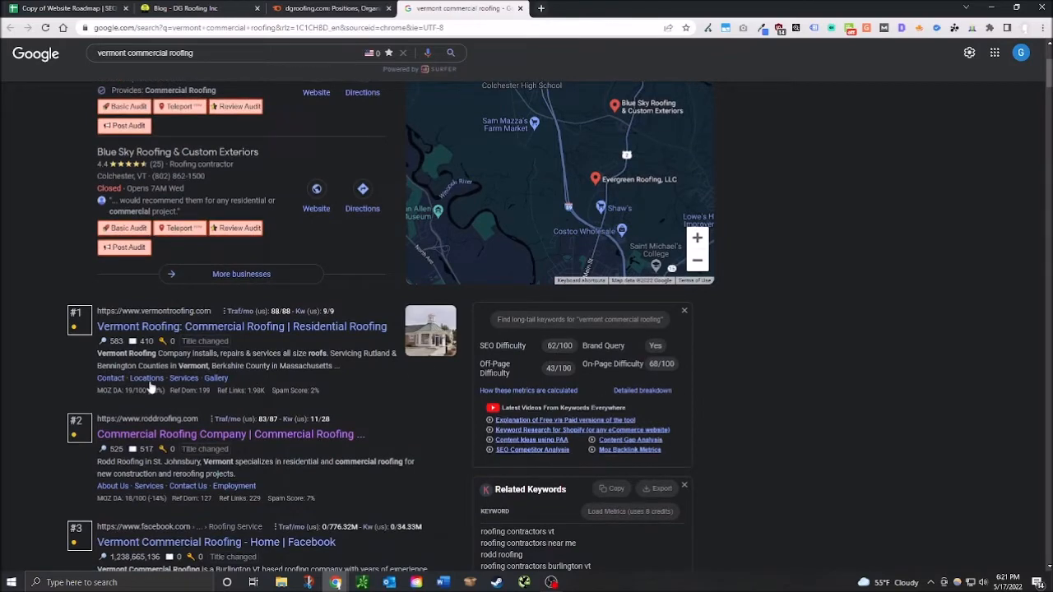
{"action": "mouse_move", "coordinate": [115, 390]}
{"action": "left_click_drag", "start_coordinate": [99, 390], "coordinate": [145, 390]}
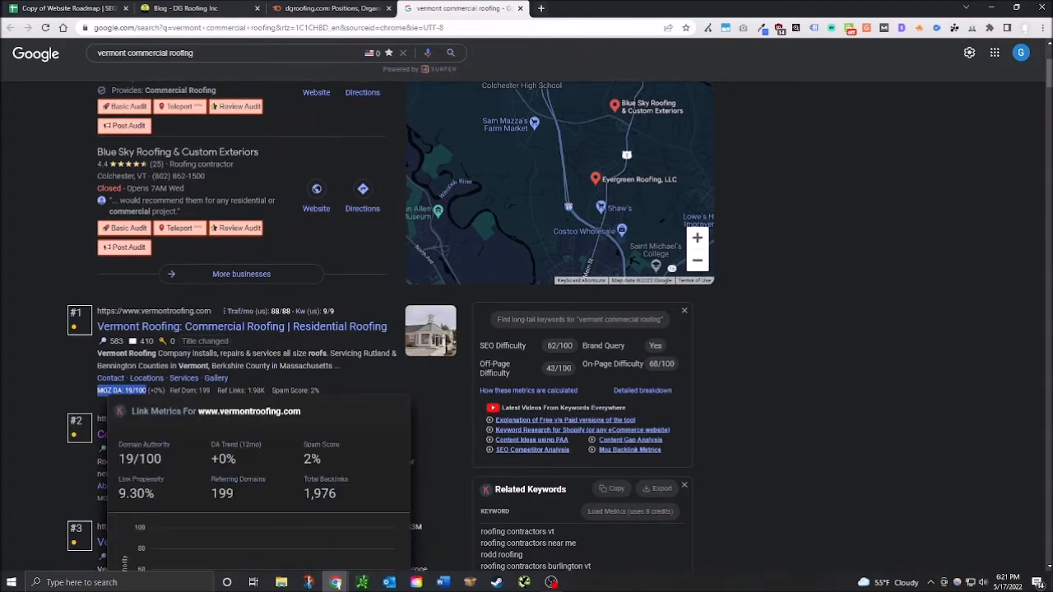
{"action": "scroll", "coordinate": [72, 358], "scroll_direction": "down", "scroll_amount": 2}
{"action": "left_click_drag", "start_coordinate": [99, 334], "coordinate": [145, 333]}
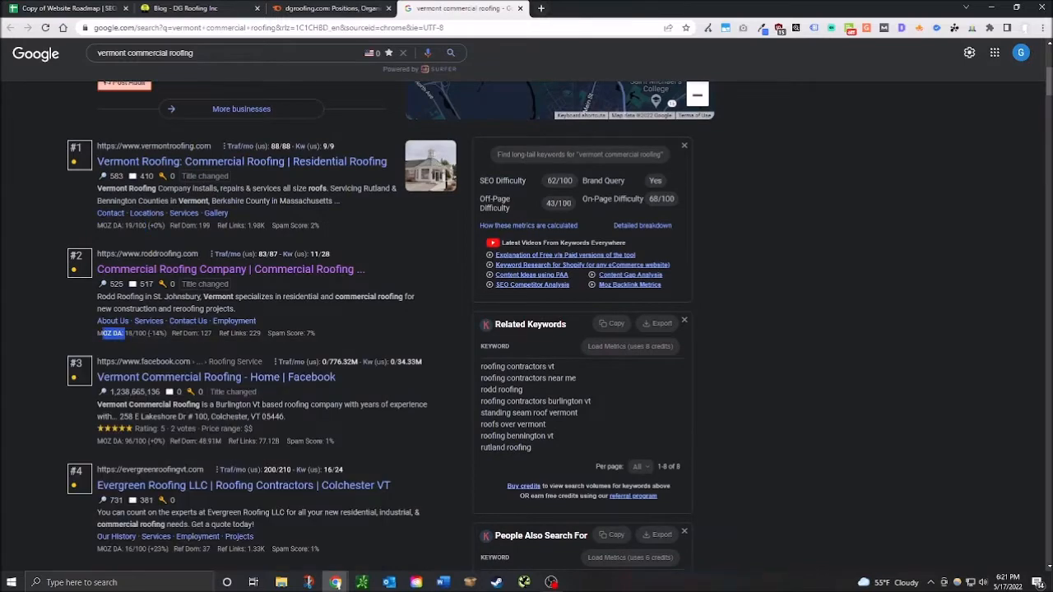
{"action": "left_click", "coordinate": [92, 442]}
{"action": "mouse_move", "coordinate": [130, 442]}
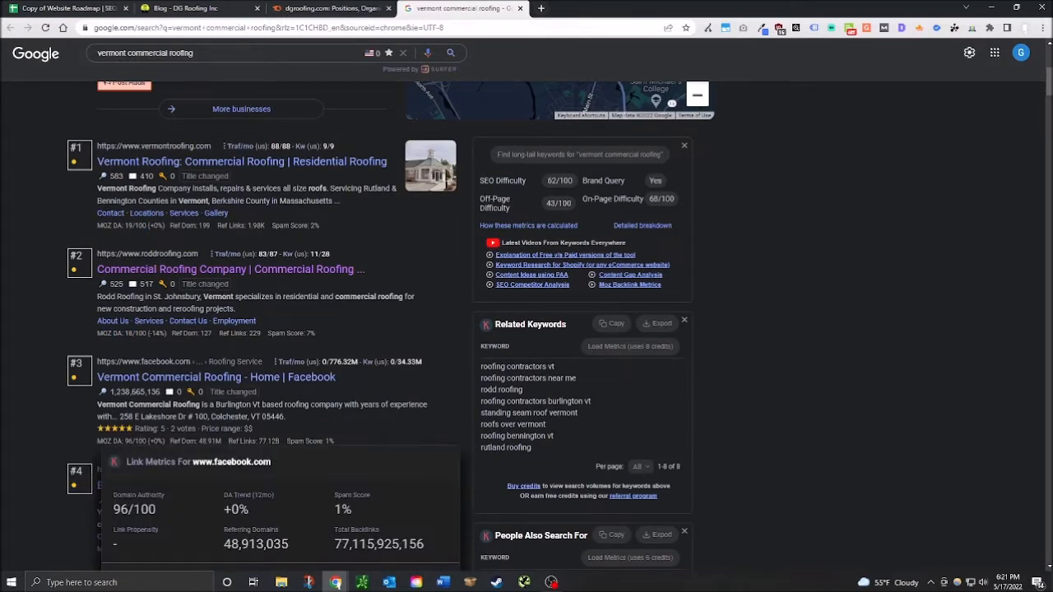
Step: Compare the Moz domain authority of the competing sites in organic results four through eleven
{"action": "scroll", "coordinate": [264, 329], "scroll_direction": "down", "scroll_amount": 2}
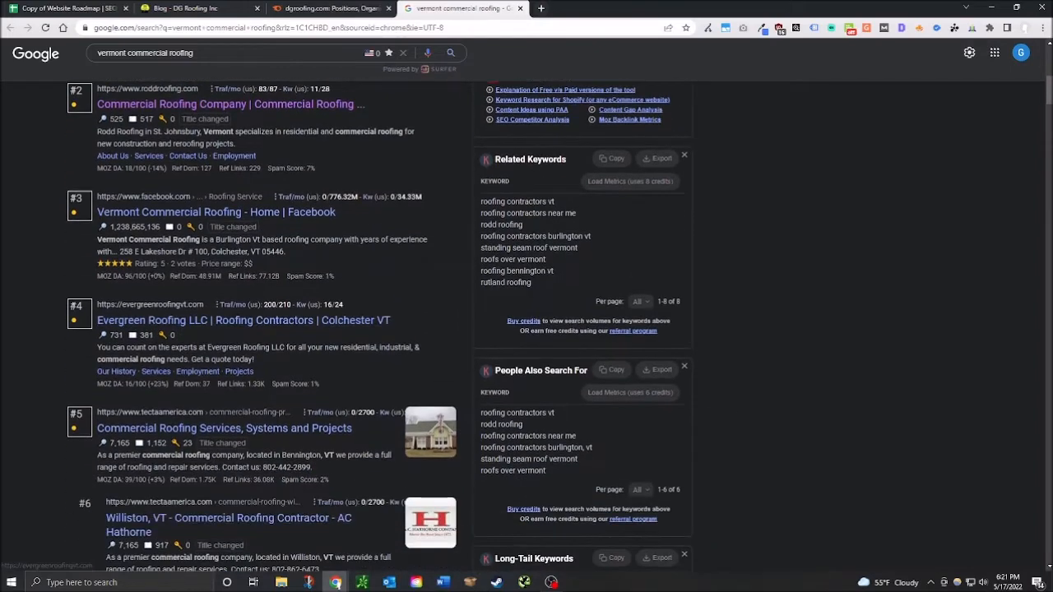
{"action": "scroll", "coordinate": [527, 329], "scroll_direction": "down", "scroll_amount": 1}
{"action": "scroll", "coordinate": [290, 341], "scroll_direction": "down", "scroll_amount": 3}
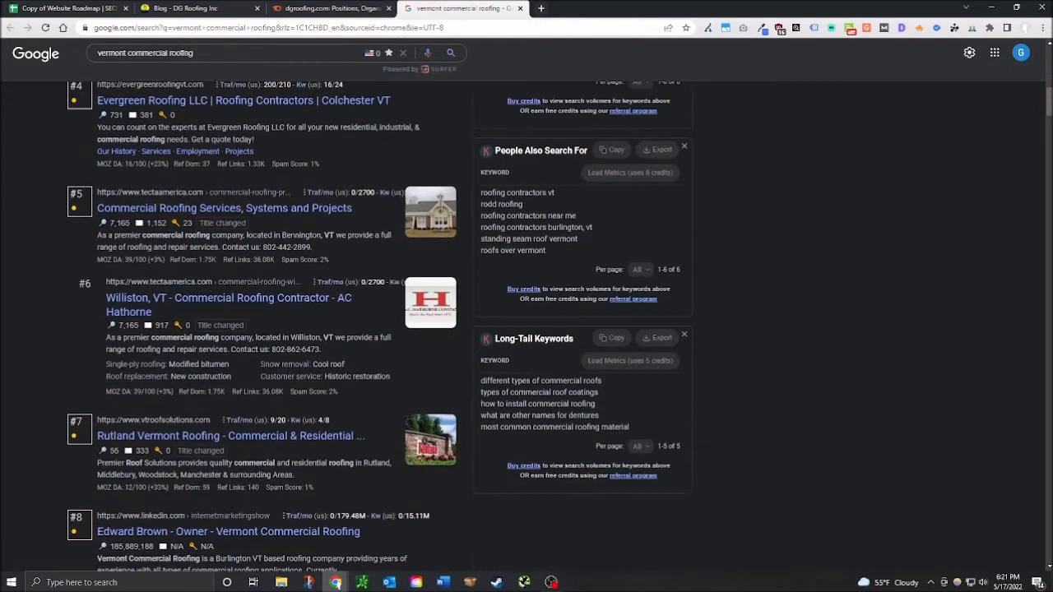
{"action": "scroll", "coordinate": [289, 340], "scroll_direction": "down", "scroll_amount": 3}
{"action": "scroll", "coordinate": [290, 341], "scroll_direction": "down", "scroll_amount": 2}
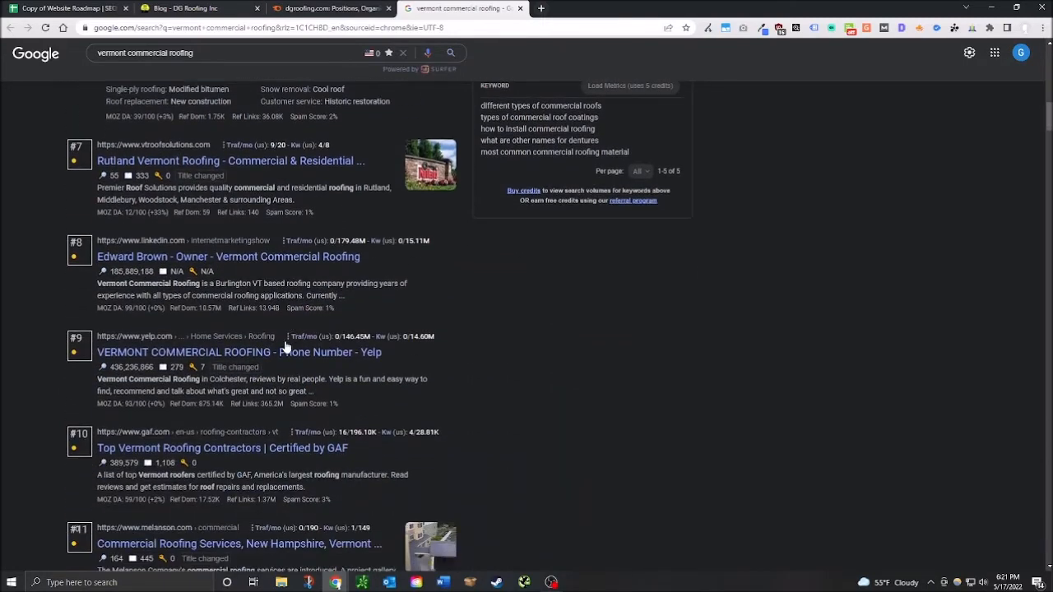
Step: Find the dgroofing.com listing among the Google results and check its Moz domain authority and referring domains
{"action": "scroll", "coordinate": [519, 294], "scroll_direction": "down", "scroll_amount": 6}
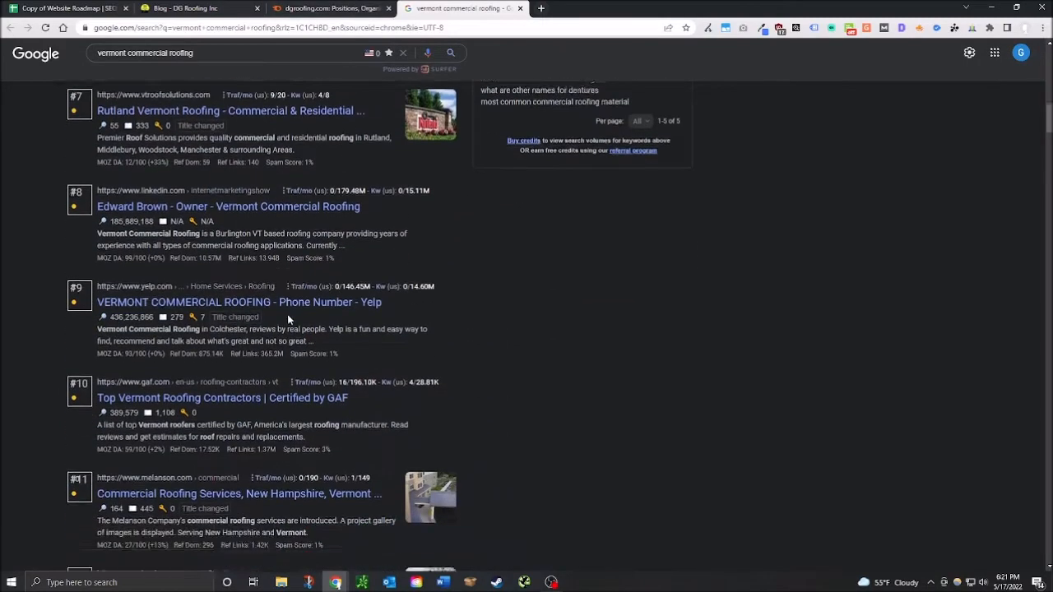
{"action": "scroll", "coordinate": [520, 294], "scroll_direction": "down", "scroll_amount": 5}
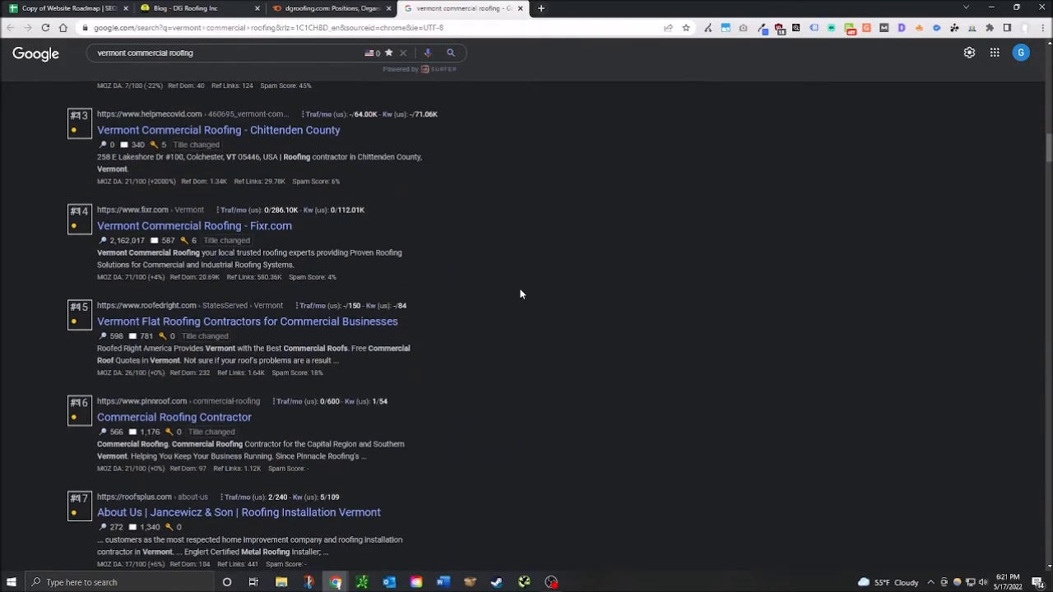
{"action": "scroll", "coordinate": [520, 294], "scroll_direction": "down", "scroll_amount": 2}
{"action": "scroll", "coordinate": [519, 294], "scroll_direction": "down", "scroll_amount": 5}
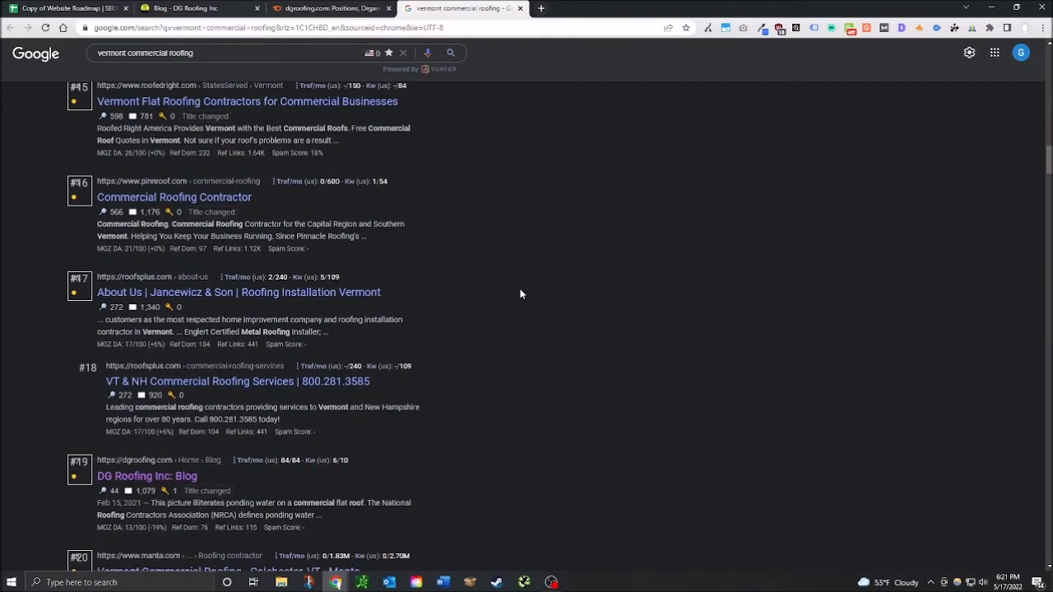
{"action": "mouse_move", "coordinate": [89, 315]}
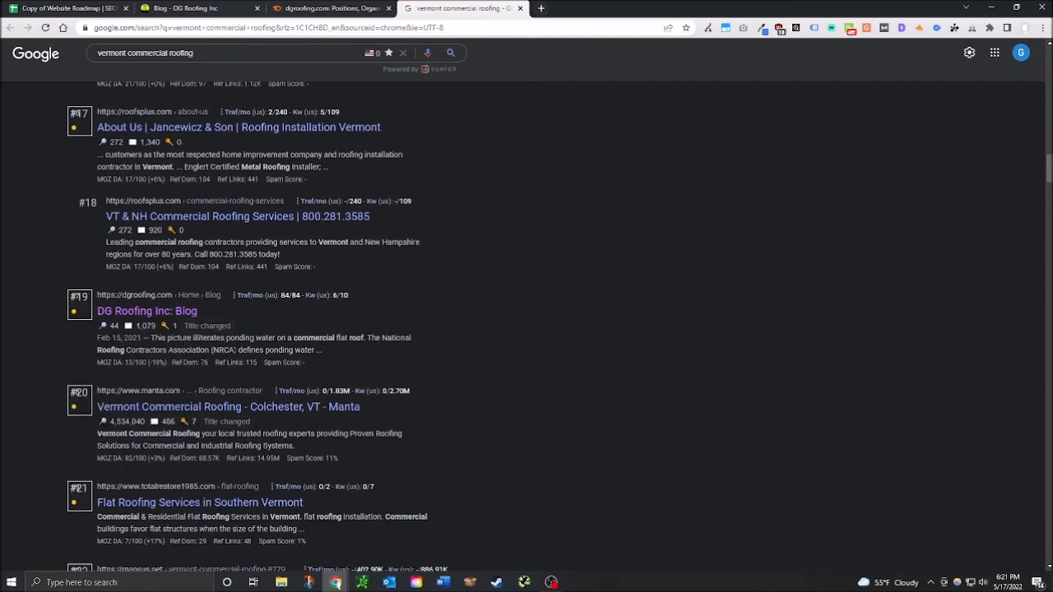
{"action": "mouse_move", "coordinate": [167, 361]}
Step: Review the Moz domain authority of the competitors ranked above dgroofing.com, back up to the first organic result
{"action": "scroll", "coordinate": [123, 360], "scroll_direction": "up", "scroll_amount": 5}
{"action": "scroll", "coordinate": [123, 359], "scroll_direction": "up", "scroll_amount": 5}
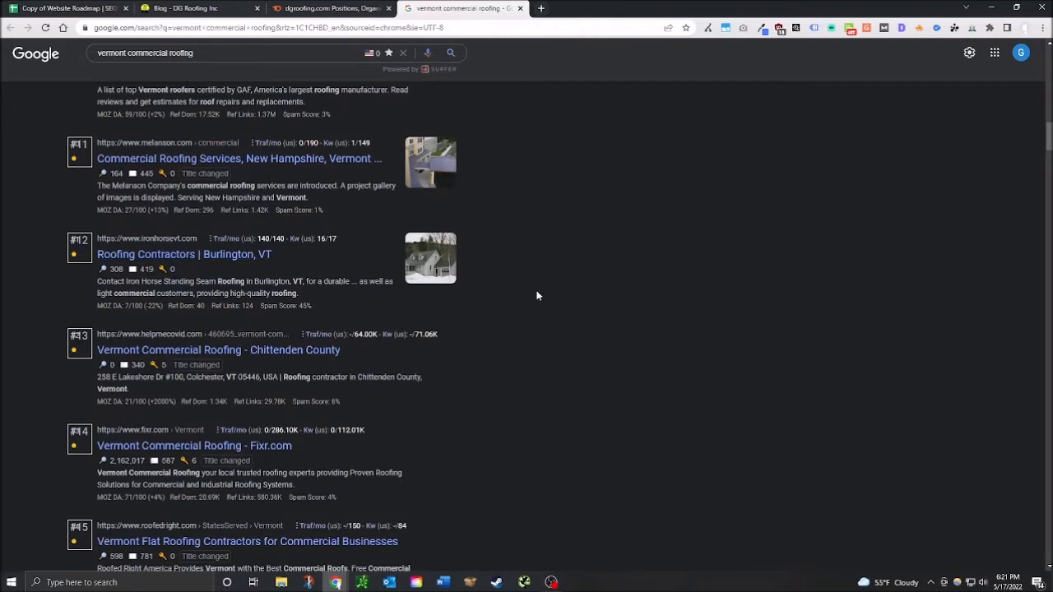
{"action": "scroll", "coordinate": [254, 301], "scroll_direction": "up", "scroll_amount": 10}
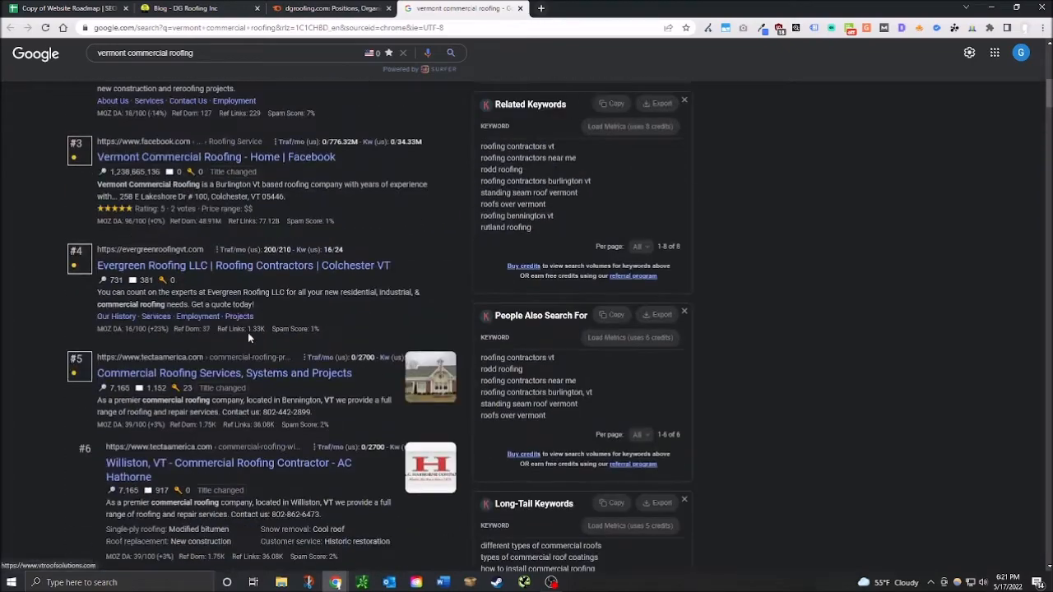
{"action": "scroll", "coordinate": [248, 333], "scroll_direction": "up", "scroll_amount": 1}
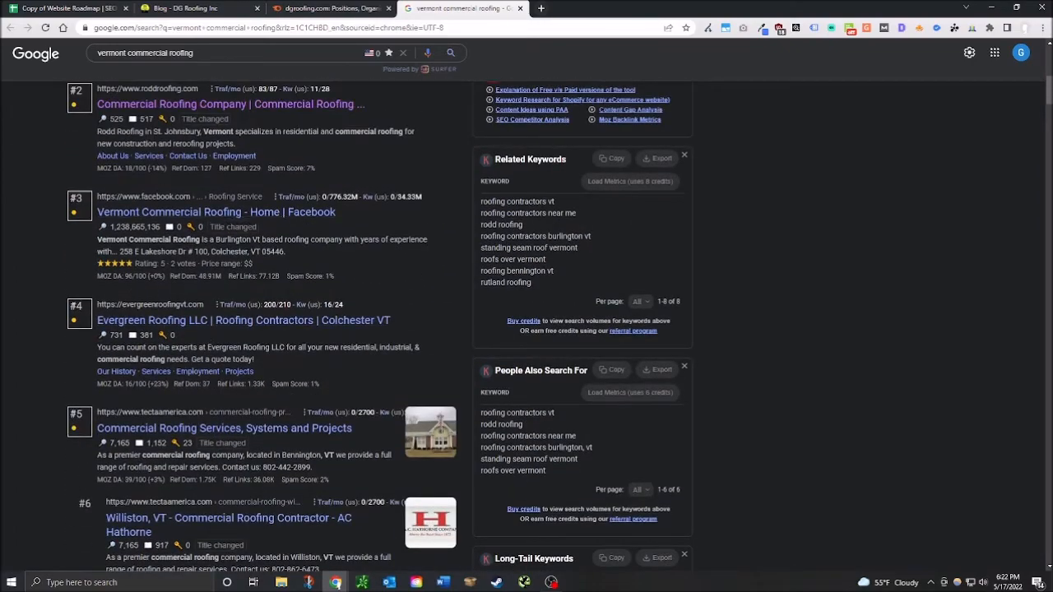
{"action": "scroll", "coordinate": [267, 289], "scroll_direction": "up", "scroll_amount": 4}
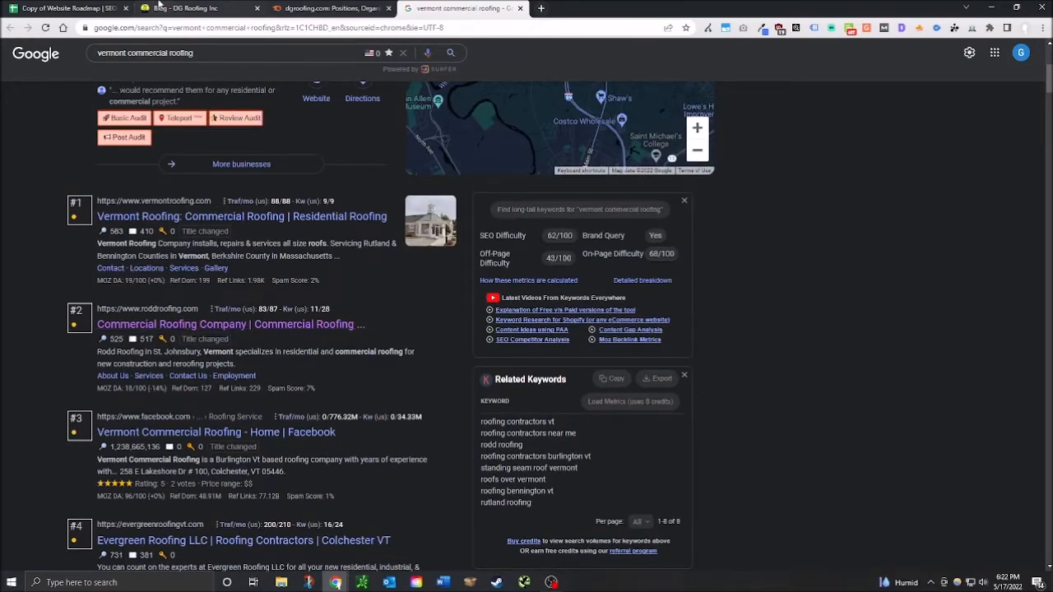
Step: In the Website Roadmap sheet, mark Website Has Organic Traffic with x
{"action": "left_click", "coordinate": [79, 7]}
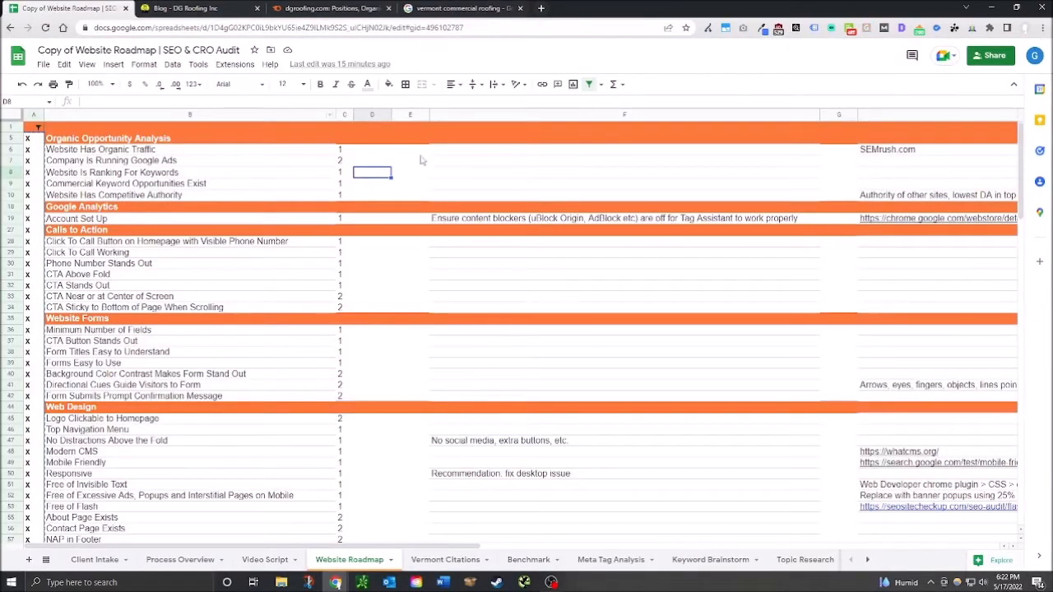
{"action": "left_click", "coordinate": [363, 150]}
{"action": "type", "text": "x"}
{"action": "key", "text": "Return"}
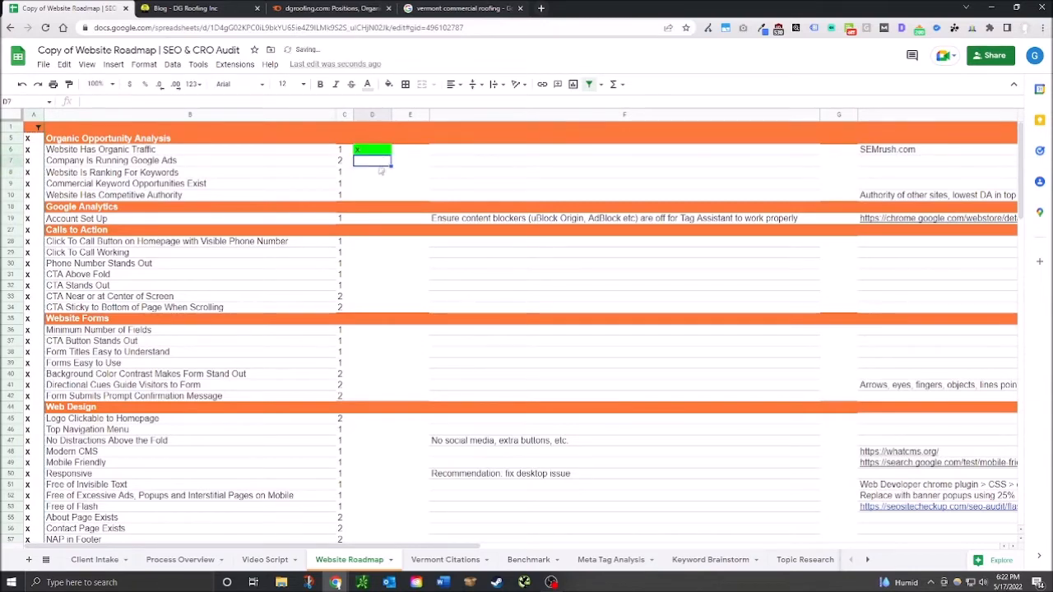
Step: Mark competitive authority, commercial keyword opportunities and keyword ranking with x, and flag Company Is Running Google Ads as not met in red
{"action": "left_click", "coordinate": [372, 196]}
{"action": "type", "text": "x"}
{"action": "key", "text": "Up"}
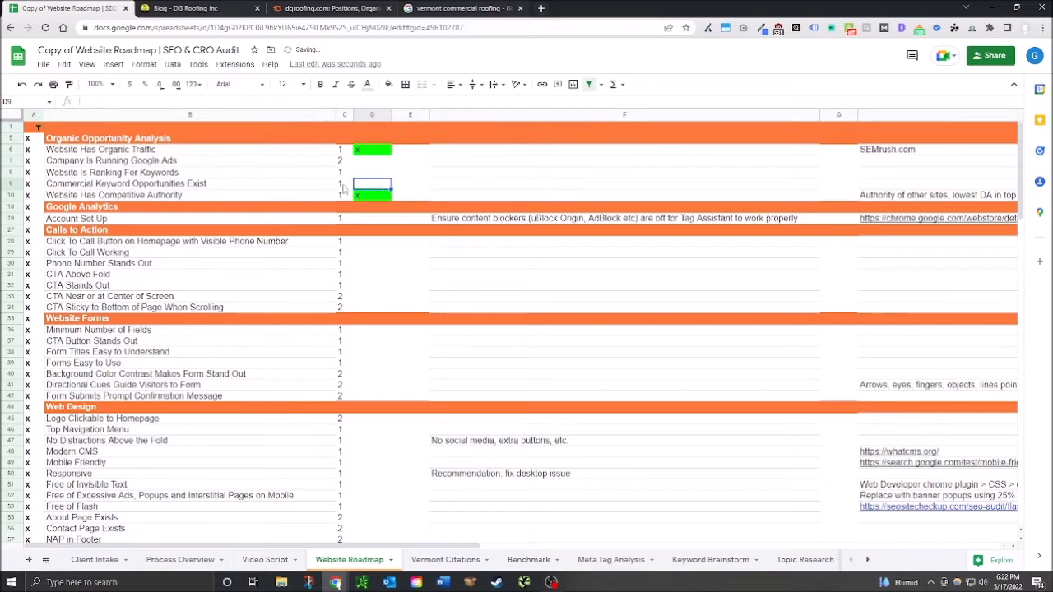
{"action": "type", "text": "x"}
{"action": "key", "text": "Up"}
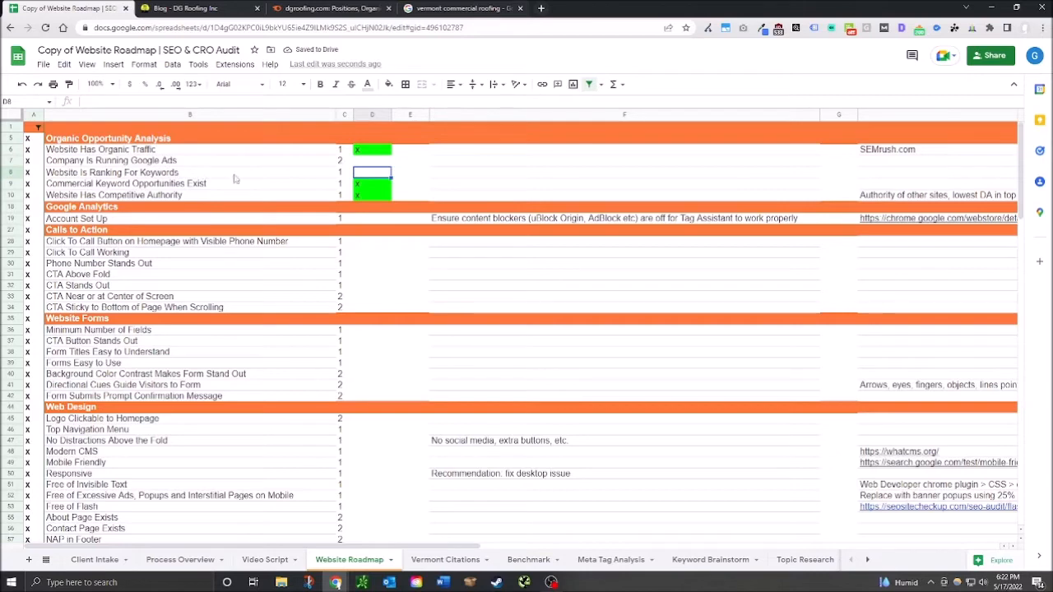
{"action": "type", "text": "x"}
{"action": "key", "text": "Up"}
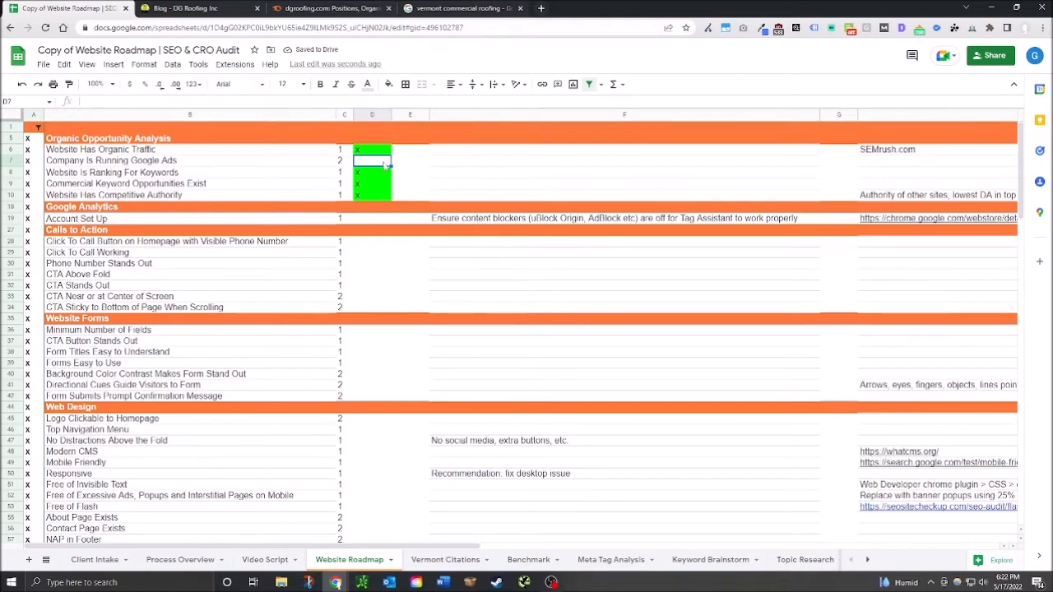
{"action": "type", "text": "?"}
{"action": "left_click", "coordinate": [372, 219]}
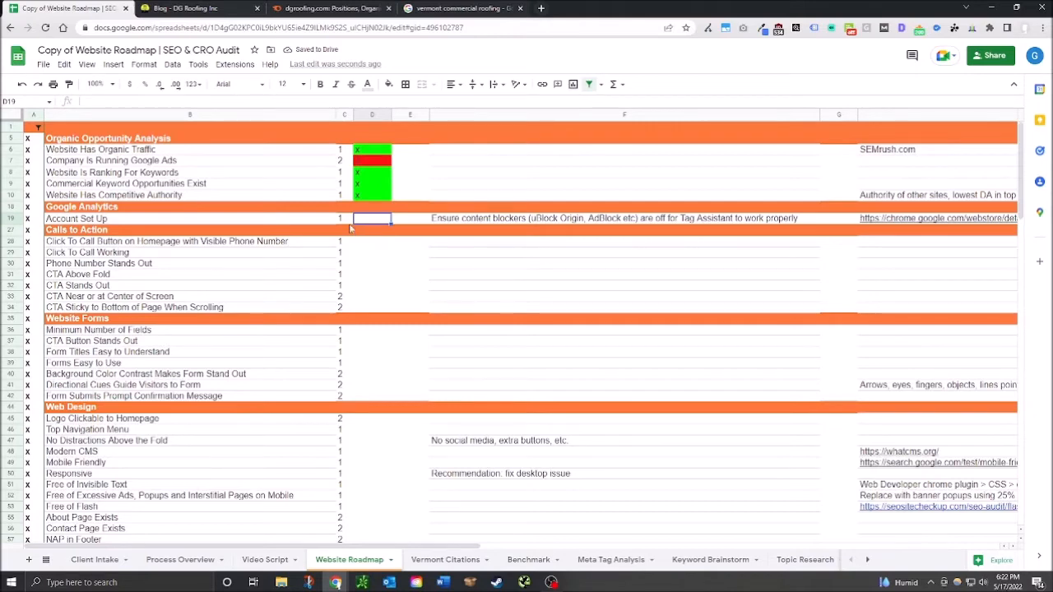
Step: Check the roadmap's Tag Assistant reference for Account Set Up, enable Tag Assistant Legacy on dgroofing.com and reload the page
{"action": "left_click", "coordinate": [177, 7]}
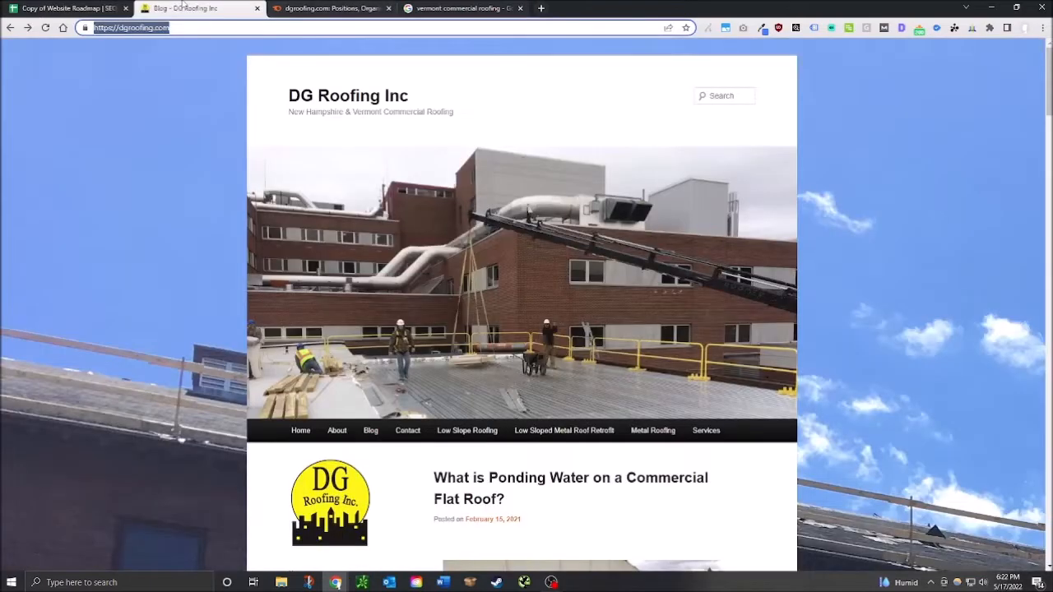
{"action": "left_click", "coordinate": [86, 7]}
{"action": "left_click", "coordinate": [873, 224]}
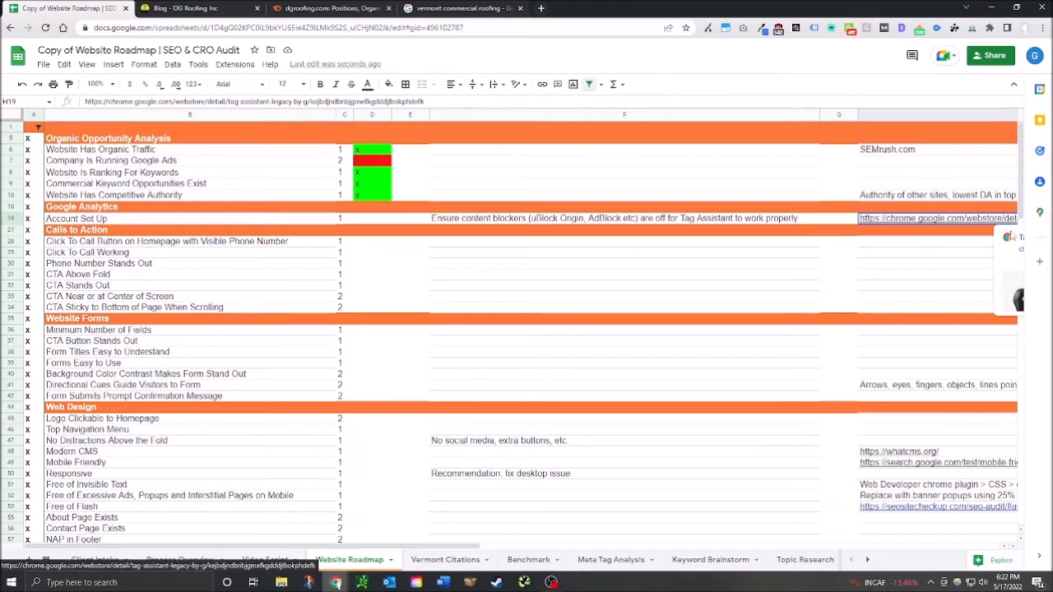
{"action": "left_click", "coordinate": [222, 8]}
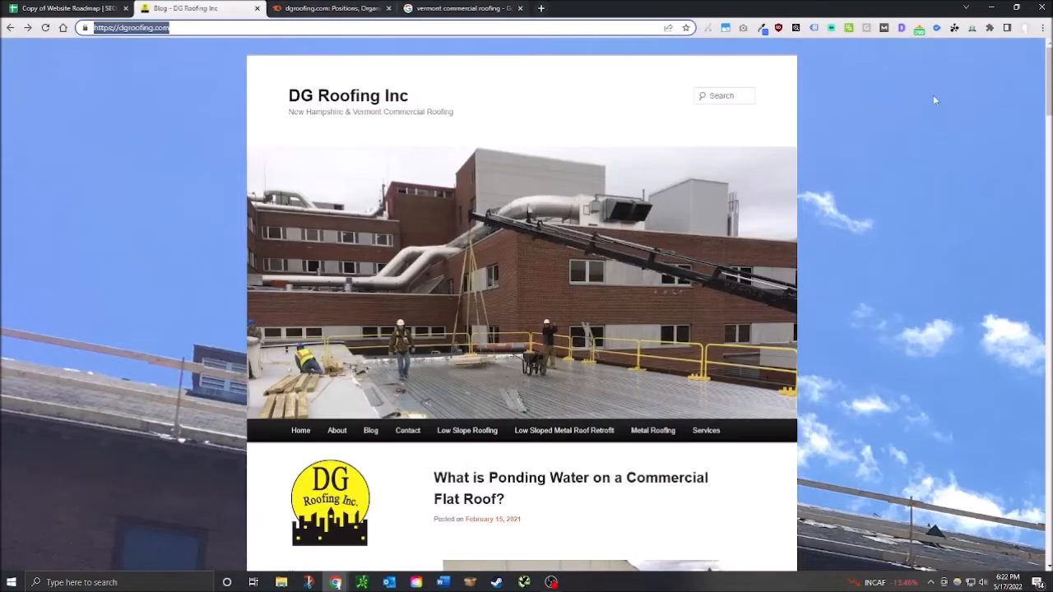
{"action": "left_click", "coordinate": [812, 28]}
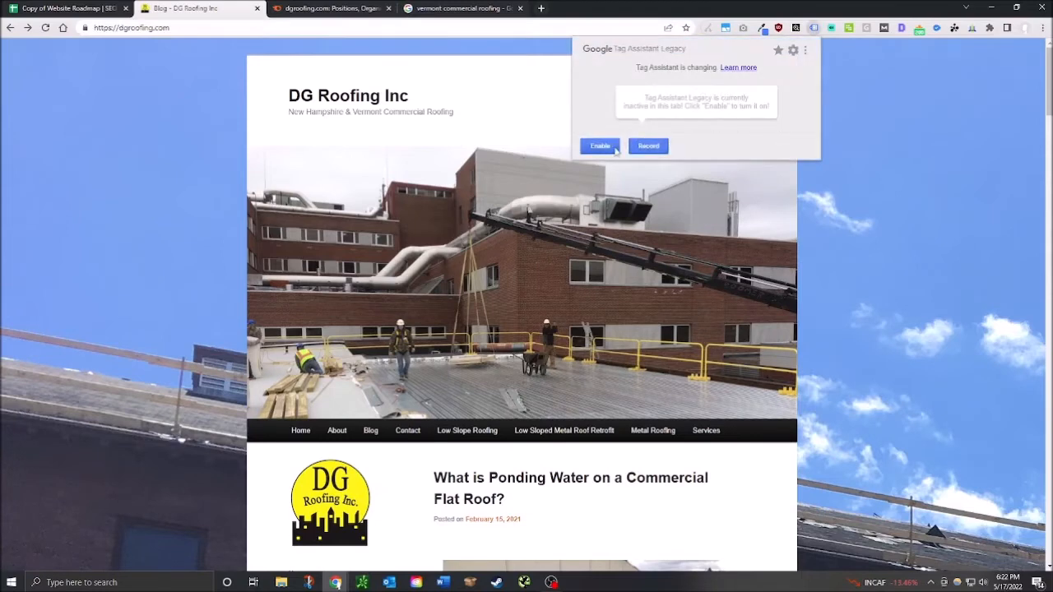
{"action": "left_click", "coordinate": [597, 152]}
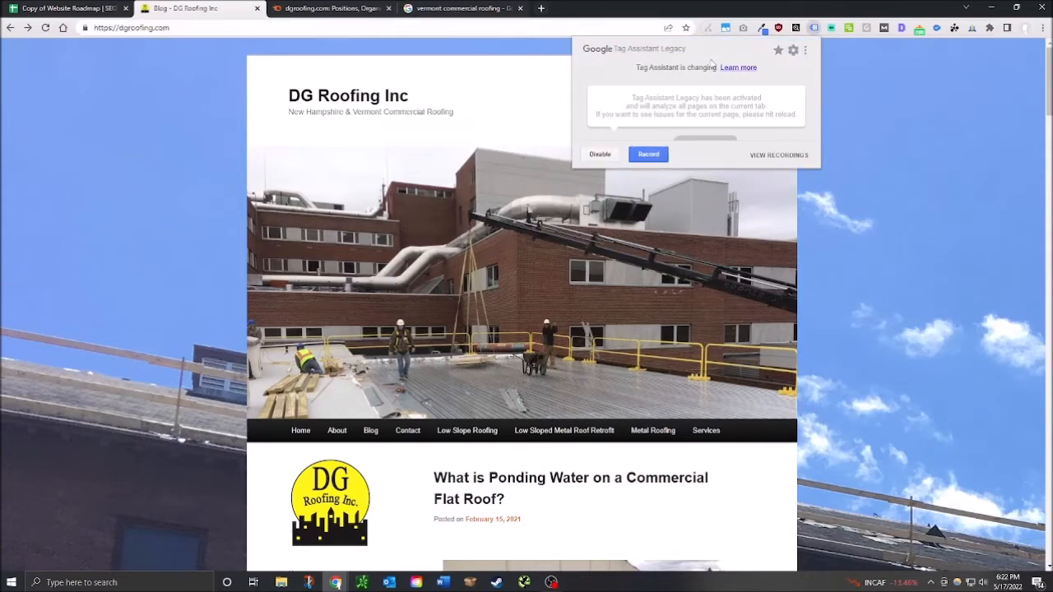
{"action": "left_click", "coordinate": [45, 28]}
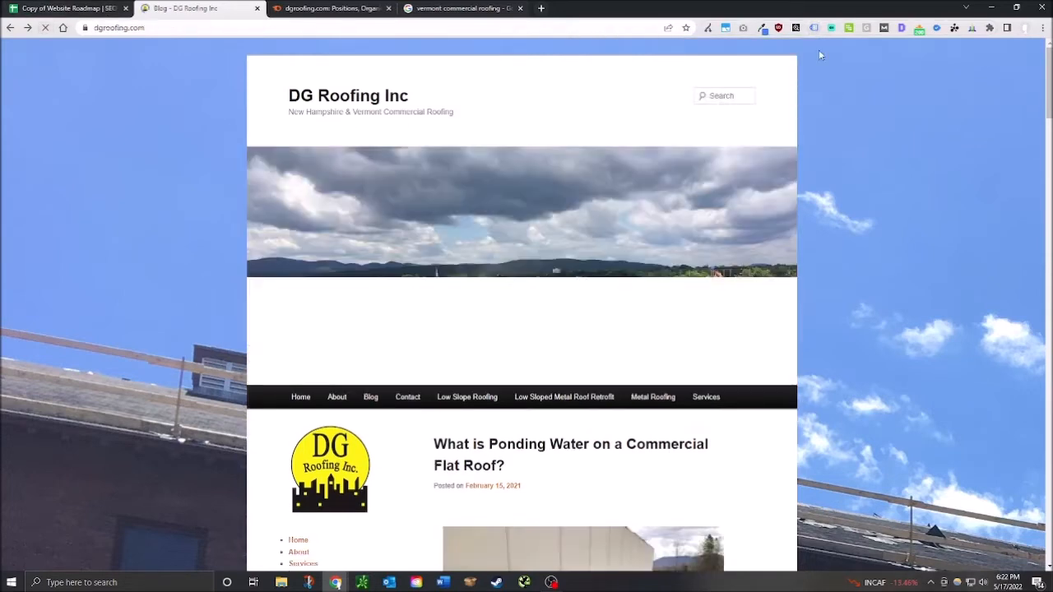
Step: Check the Tag Assistant analysis of the DG Roofing homepage, reloading the page to repeat the test
{"action": "left_click", "coordinate": [814, 28]}
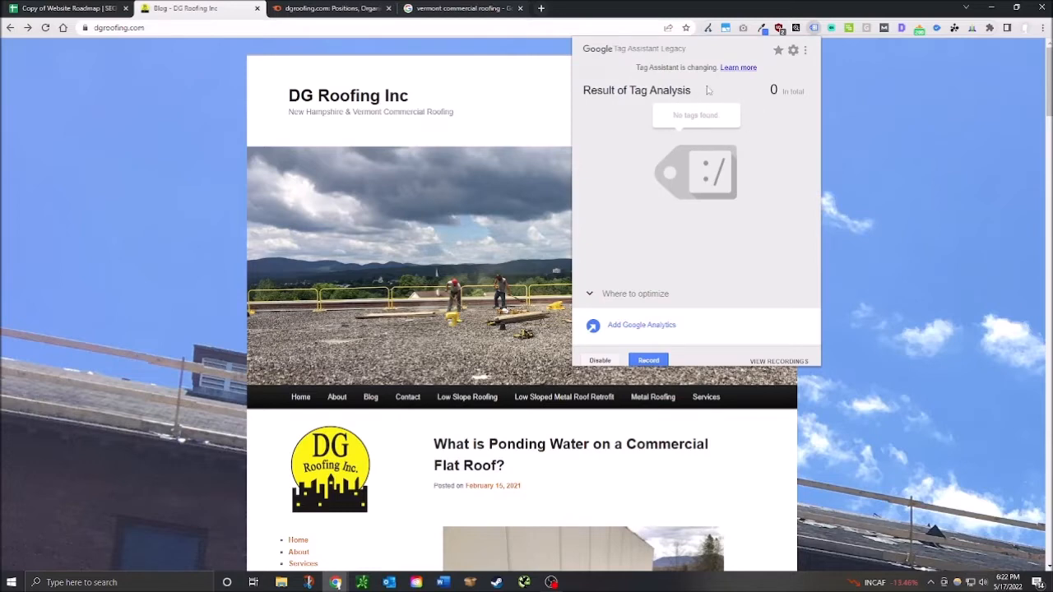
{"action": "left_click", "coordinate": [46, 29]}
{"action": "left_click", "coordinate": [813, 28]}
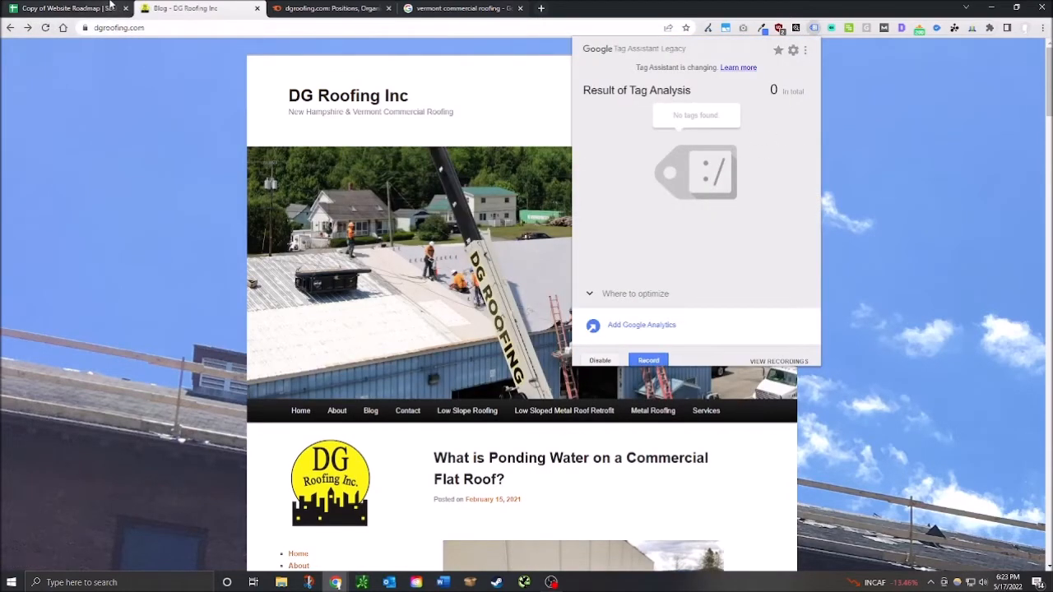
Step: Enter z for the Google Analytics Account Set Up item in the roadmap and go to the first Calls to Action item
{"action": "left_click", "coordinate": [111, 6]}
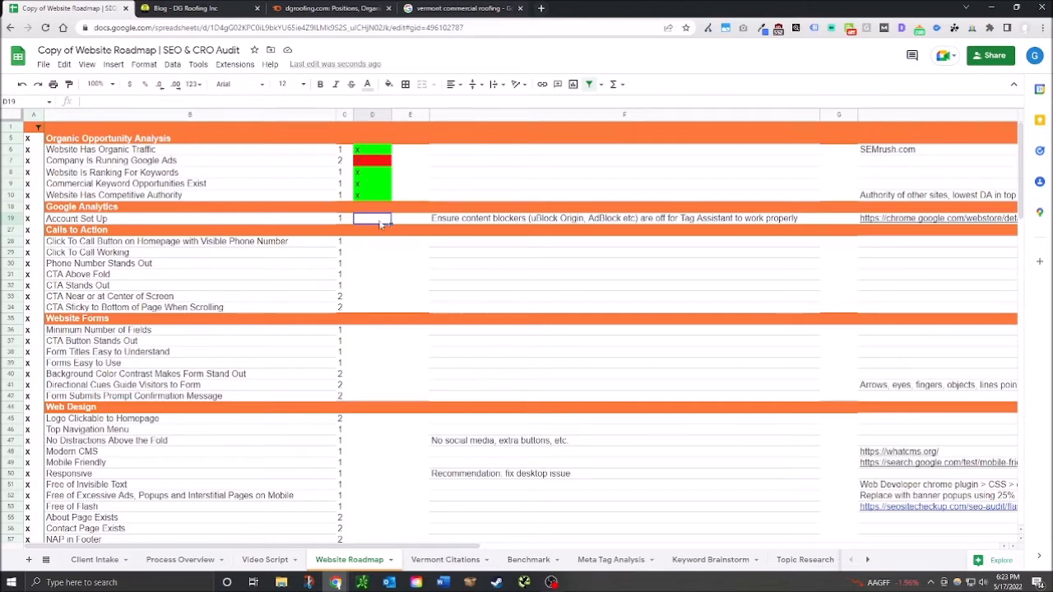
{"action": "type", "text": "z"}
{"action": "key", "text": "Return"}
{"action": "left_click", "coordinate": [367, 246]}
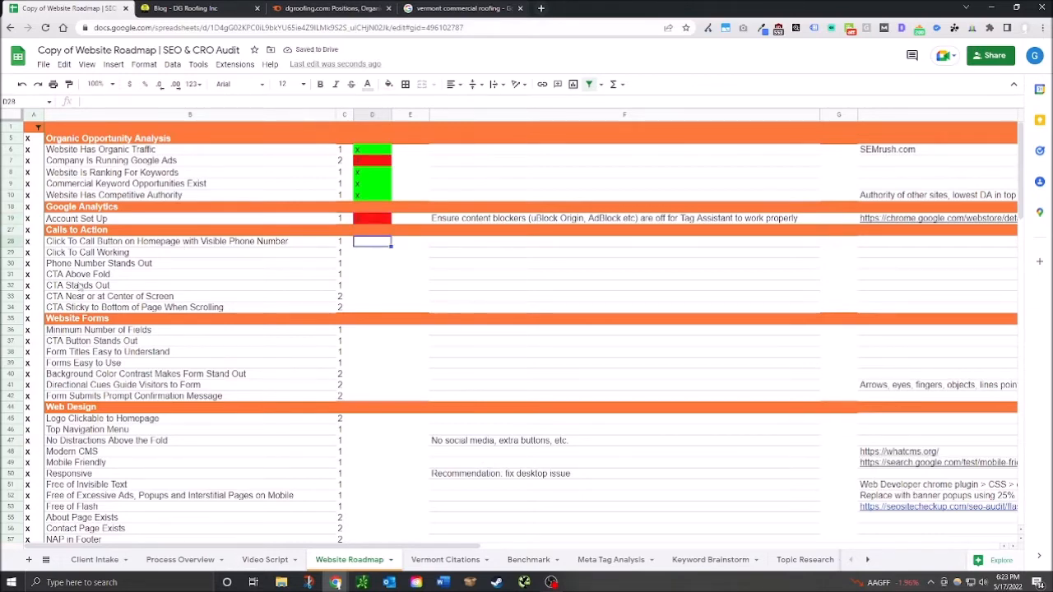
Step: Inspect the DG Roofing homepage for a phone number and the consultation call to action ending the ponding water post
{"action": "left_click", "coordinate": [200, 6]}
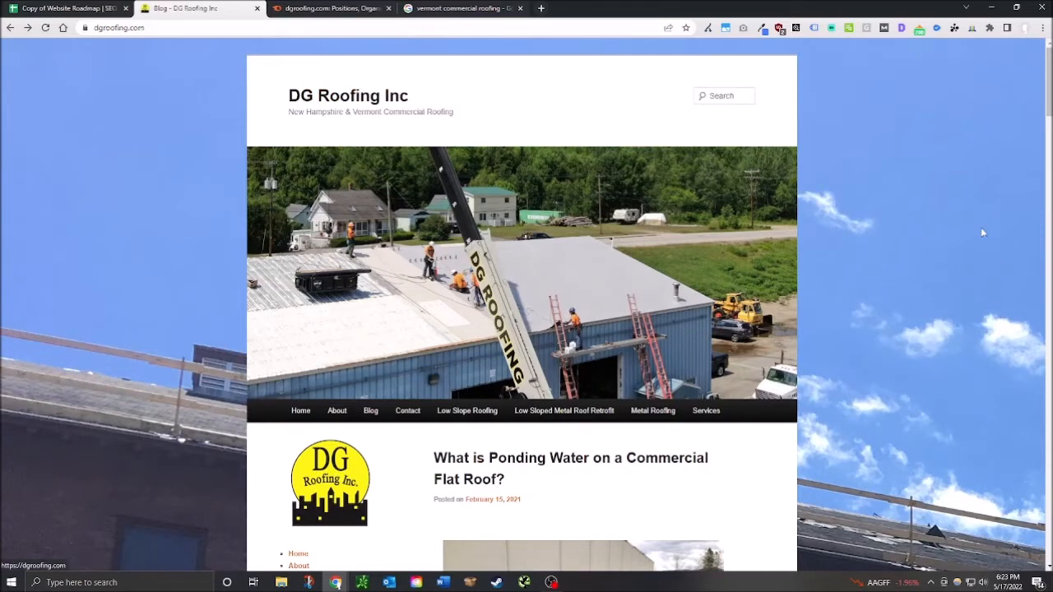
{"action": "mouse_move", "coordinate": [1050, 81]}
{"action": "left_mouse_down"}
{"action": "mouse_move", "coordinate": [1050, 106]}
{"action": "mouse_move", "coordinate": [1050, 79]}
{"action": "left_mouse_up"}
{"action": "scroll", "coordinate": [450, 309], "scroll_direction": "down", "scroll_amount": 2}
{"action": "scroll", "coordinate": [449, 370], "scroll_direction": "down", "scroll_amount": 10}
{"action": "scroll", "coordinate": [448, 369], "scroll_direction": "down", "scroll_amount": 4}
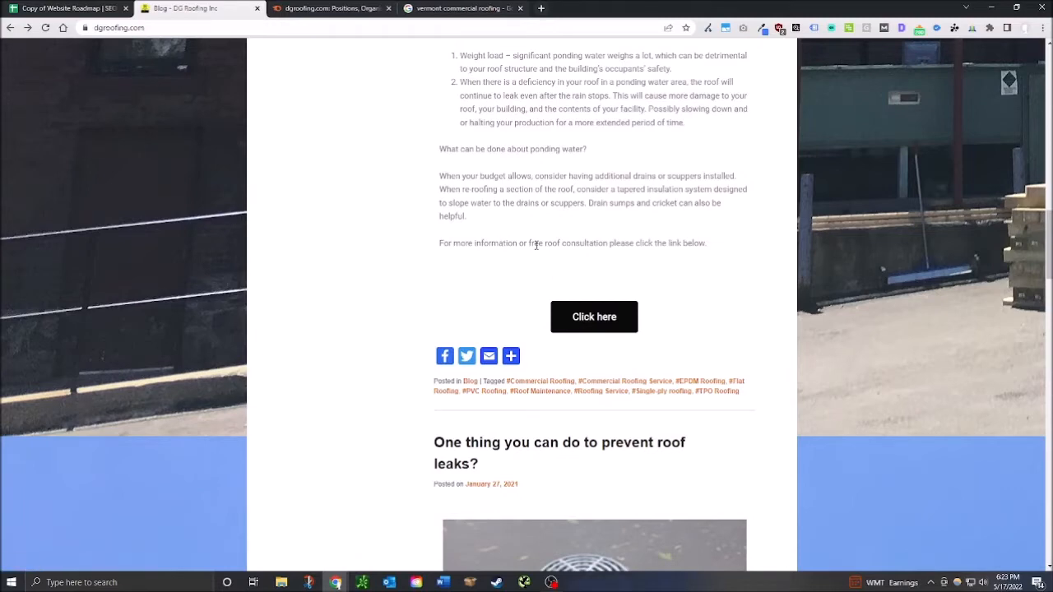
{"action": "left_click_drag", "start_coordinate": [555, 243], "coordinate": [707, 244]}
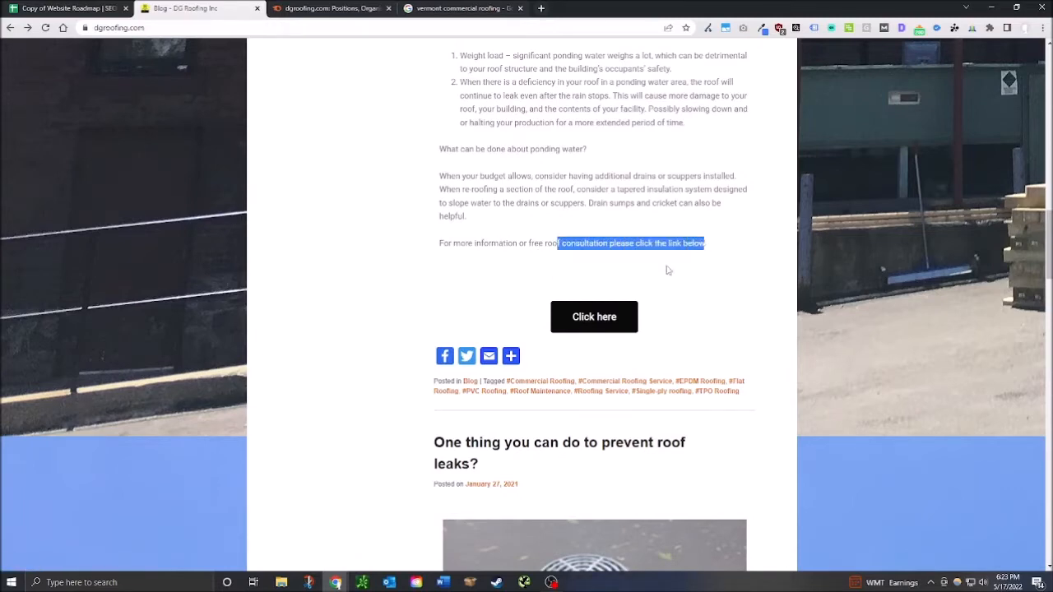
Step: Examine the contact buttons and calls to action in the remaining blog posts, down to the homepage footer
{"action": "scroll", "coordinate": [663, 313], "scroll_direction": "down", "scroll_amount": 4}
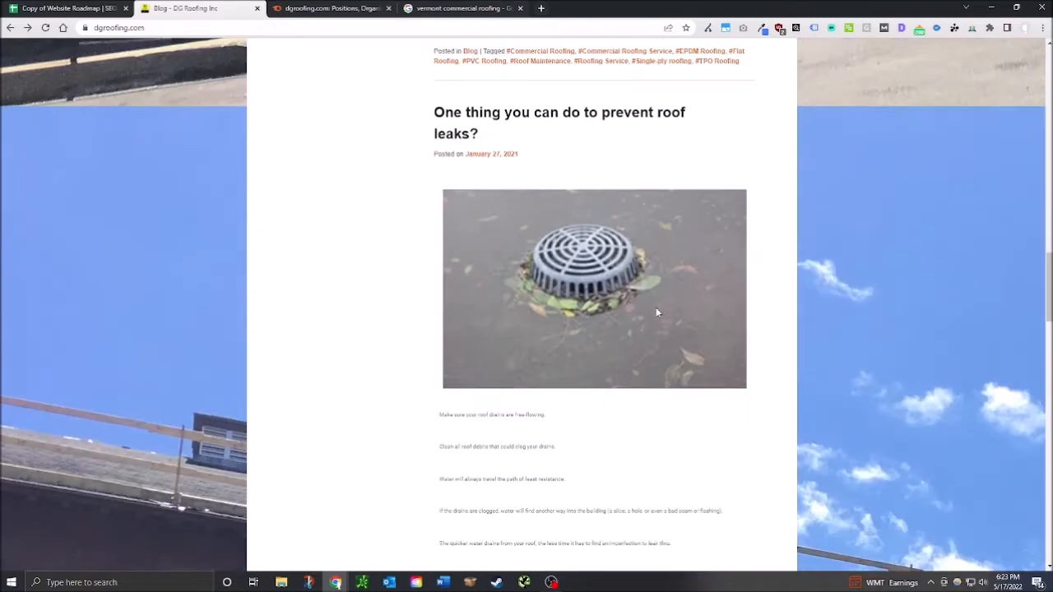
{"action": "scroll", "coordinate": [658, 312], "scroll_direction": "down", "scroll_amount": 5}
{"action": "scroll", "coordinate": [649, 310], "scroll_direction": "up", "scroll_amount": 4}
{"action": "scroll", "coordinate": [607, 335], "scroll_direction": "up", "scroll_amount": 2}
{"action": "scroll", "coordinate": [596, 321], "scroll_direction": "down", "scroll_amount": 7}
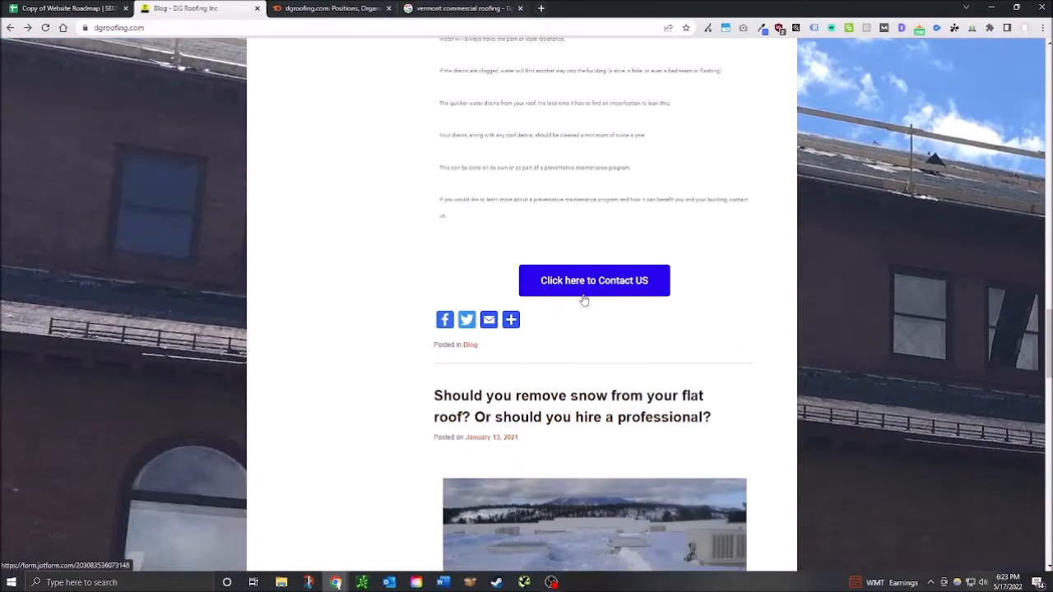
{"action": "scroll", "coordinate": [645, 285], "scroll_direction": "up", "scroll_amount": 4}
{"action": "scroll", "coordinate": [645, 288], "scroll_direction": "down", "scroll_amount": 15}
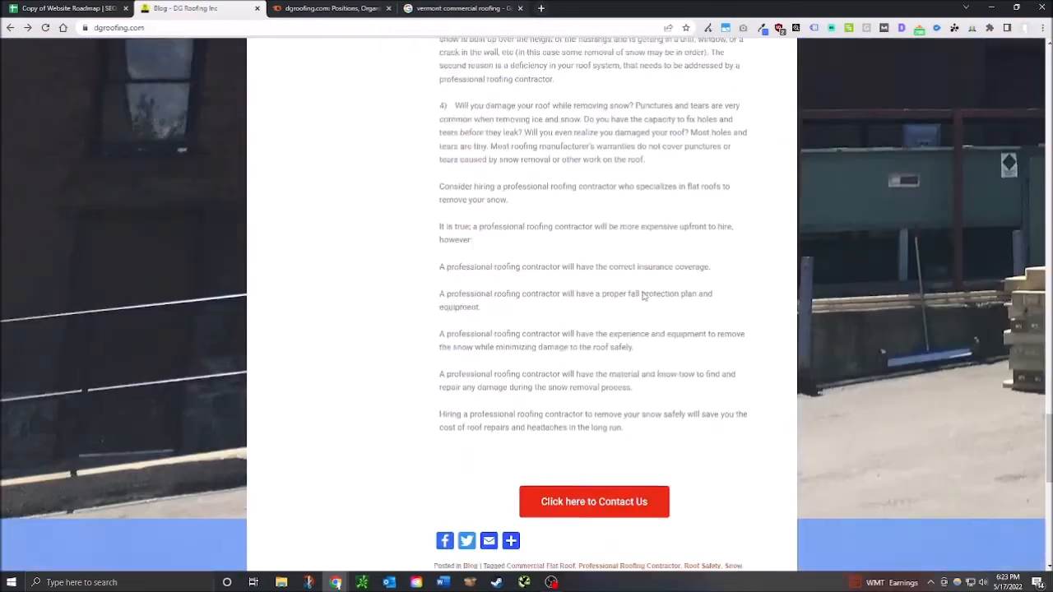
{"action": "scroll", "coordinate": [642, 297], "scroll_direction": "down", "scroll_amount": 3}
{"action": "scroll", "coordinate": [616, 296], "scroll_direction": "down", "scroll_amount": 5}
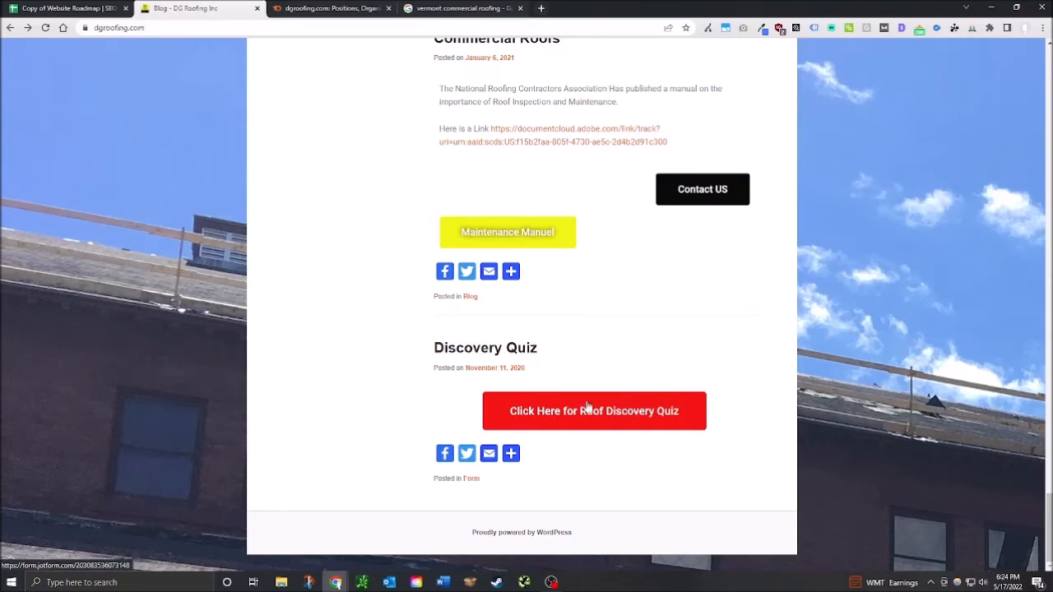
Step: Compare the contact buttons ending the roof leaks, snow removal and preventative maintenance posts on the DG Roofing homepage
{"action": "scroll", "coordinate": [585, 409], "scroll_direction": "up", "scroll_amount": 10}
{"action": "scroll", "coordinate": [588, 401], "scroll_direction": "up", "scroll_amount": 15}
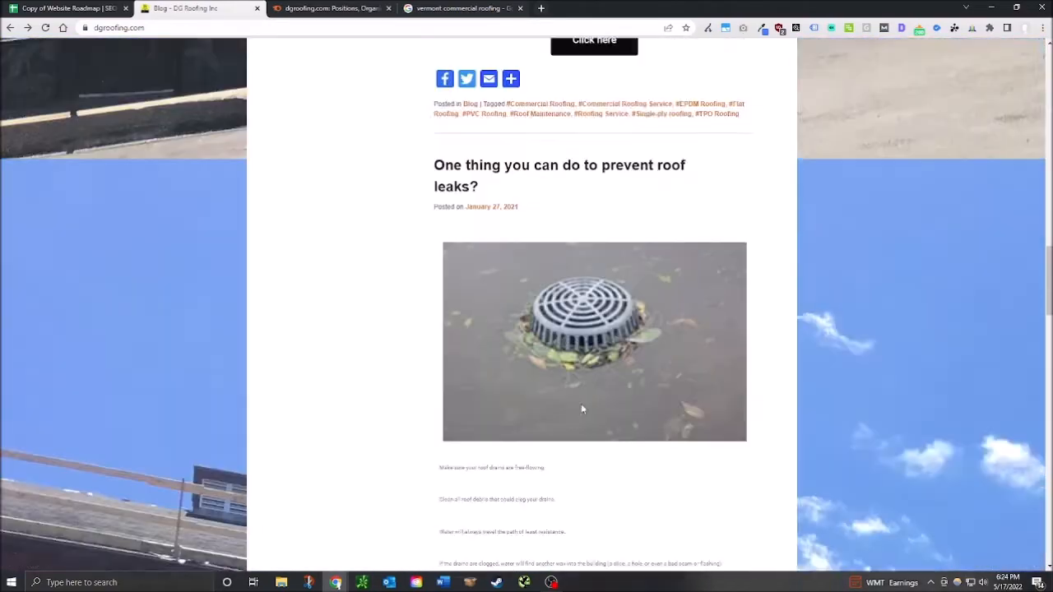
{"action": "scroll", "coordinate": [573, 419], "scroll_direction": "down", "scroll_amount": 15}
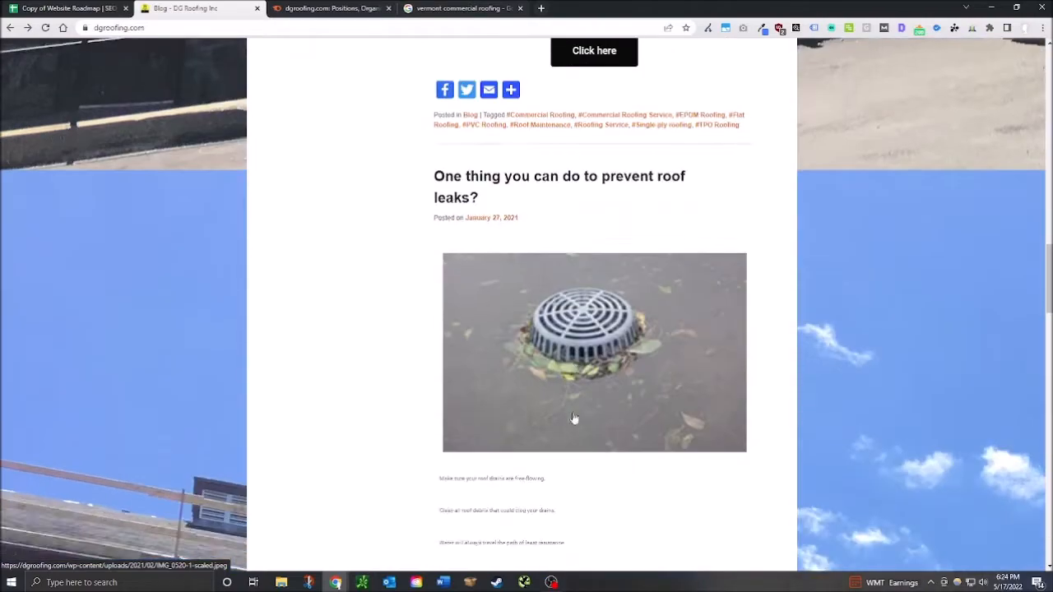
{"action": "scroll", "coordinate": [591, 230], "scroll_direction": "up", "scroll_amount": 12}
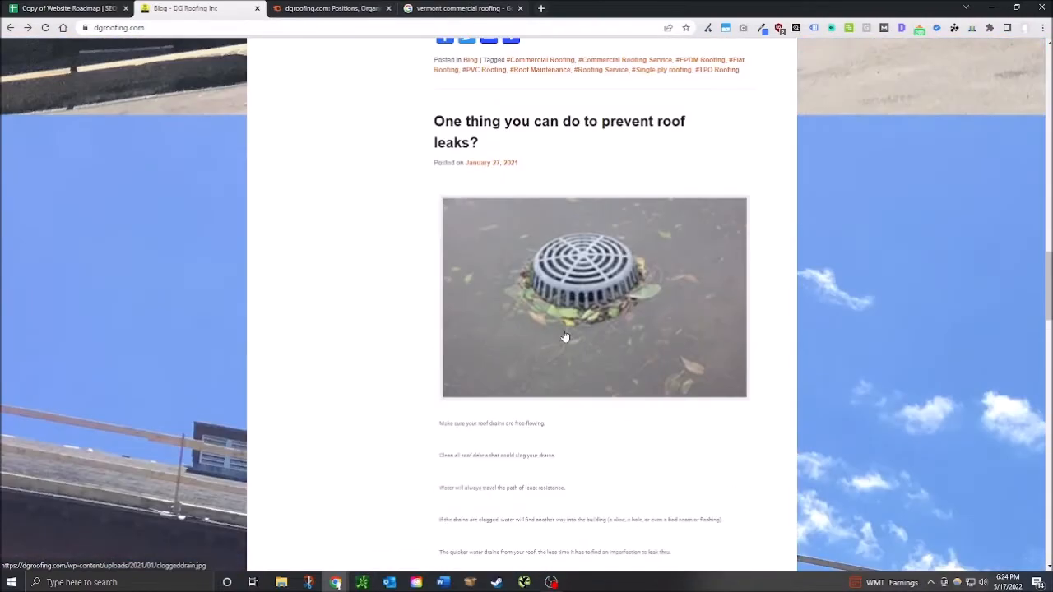
{"action": "scroll", "coordinate": [543, 329], "scroll_direction": "down", "scroll_amount": 3}
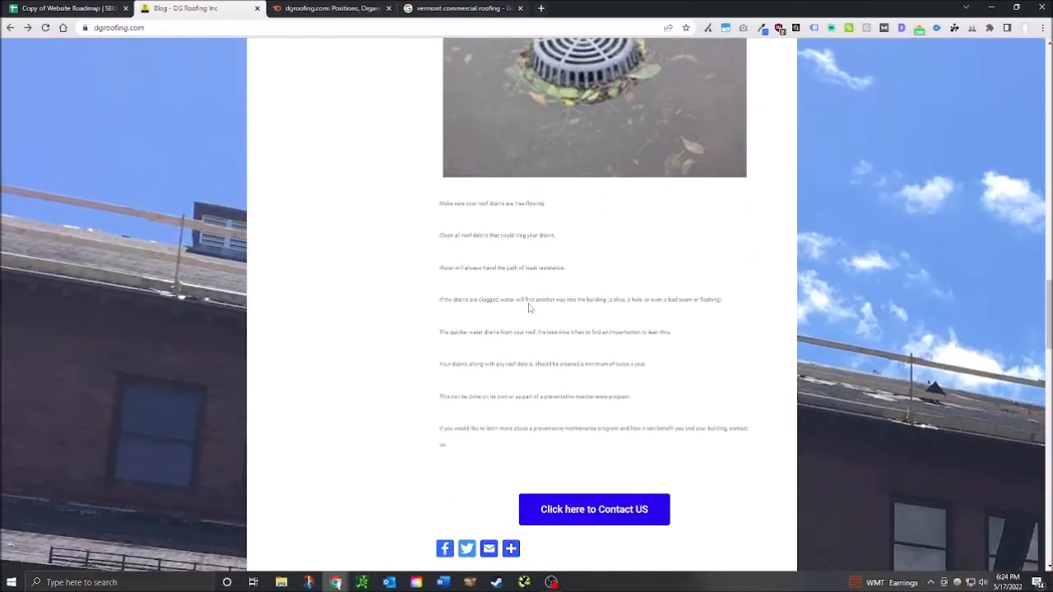
{"action": "scroll", "coordinate": [532, 299], "scroll_direction": "down", "scroll_amount": 5}
{"action": "scroll", "coordinate": [537, 340], "scroll_direction": "down", "scroll_amount": 15}
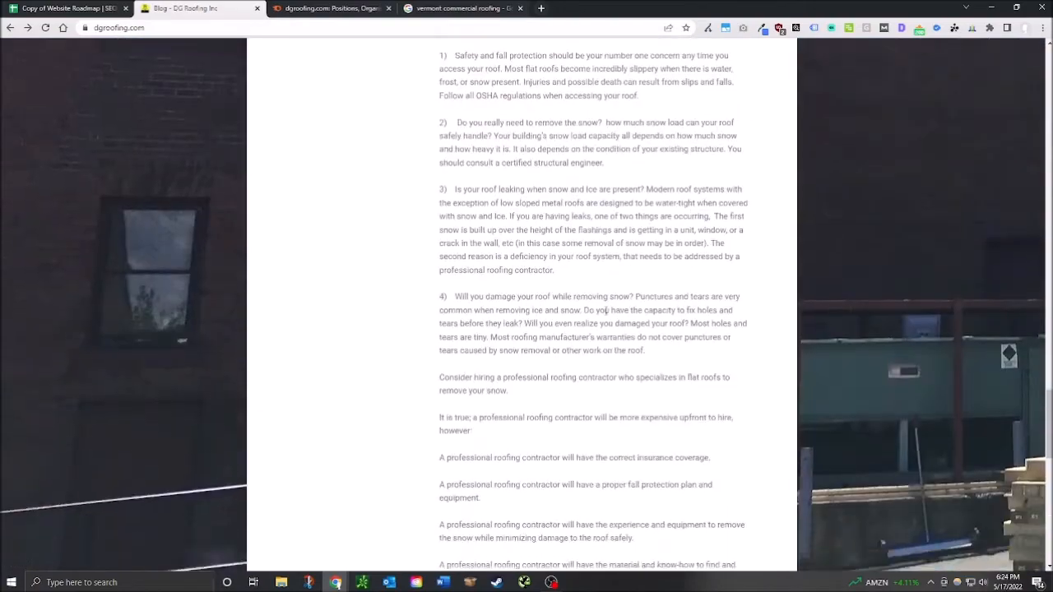
{"action": "scroll", "coordinate": [556, 280], "scroll_direction": "up", "scroll_amount": 12}
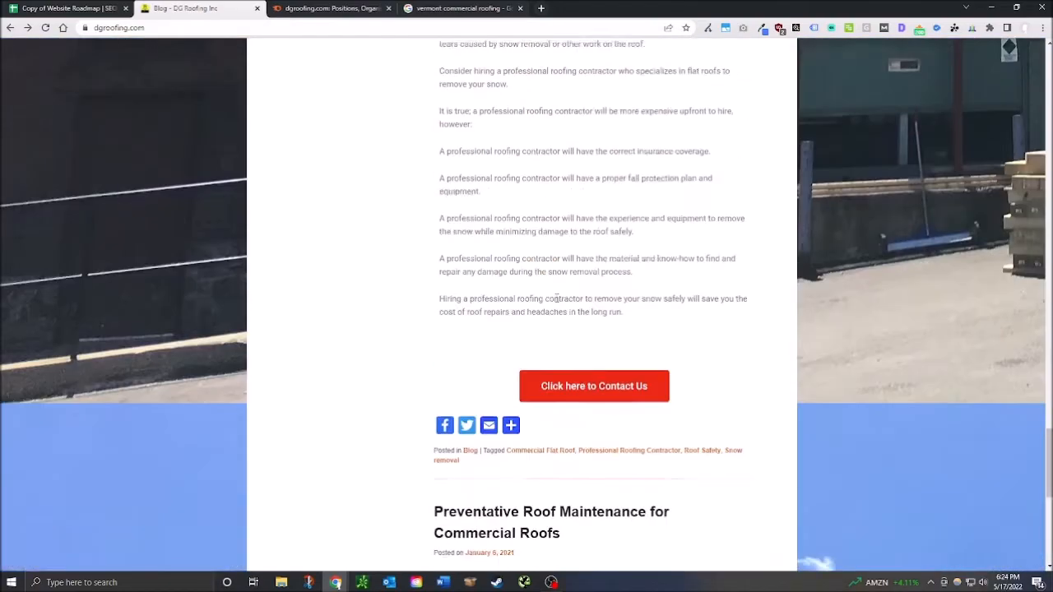
{"action": "scroll", "coordinate": [548, 313], "scroll_direction": "up", "scroll_amount": 10}
{"action": "scroll", "coordinate": [508, 174], "scroll_direction": "down", "scroll_amount": 3}
{"action": "scroll", "coordinate": [525, 201], "scroll_direction": "down", "scroll_amount": 10}
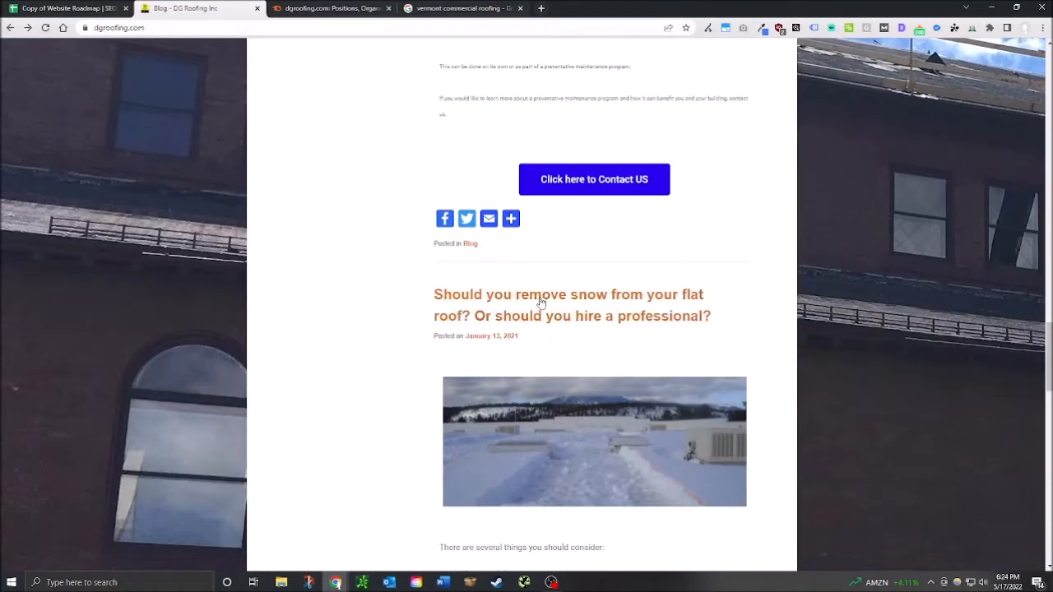
{"action": "scroll", "coordinate": [529, 288], "scroll_direction": "down", "scroll_amount": 5}
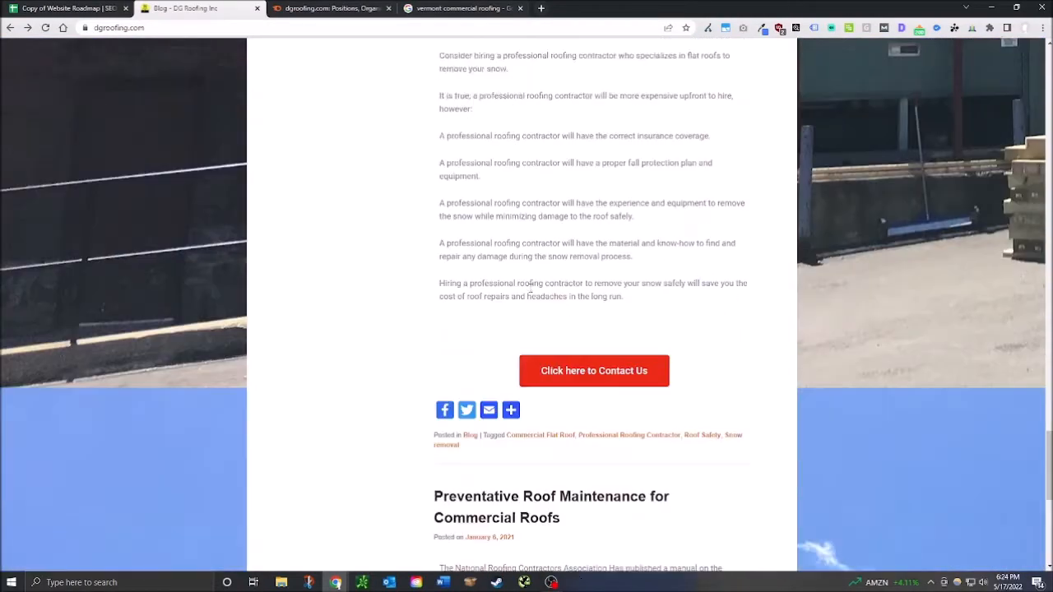
{"action": "scroll", "coordinate": [531, 293], "scroll_direction": "down", "scroll_amount": 2}
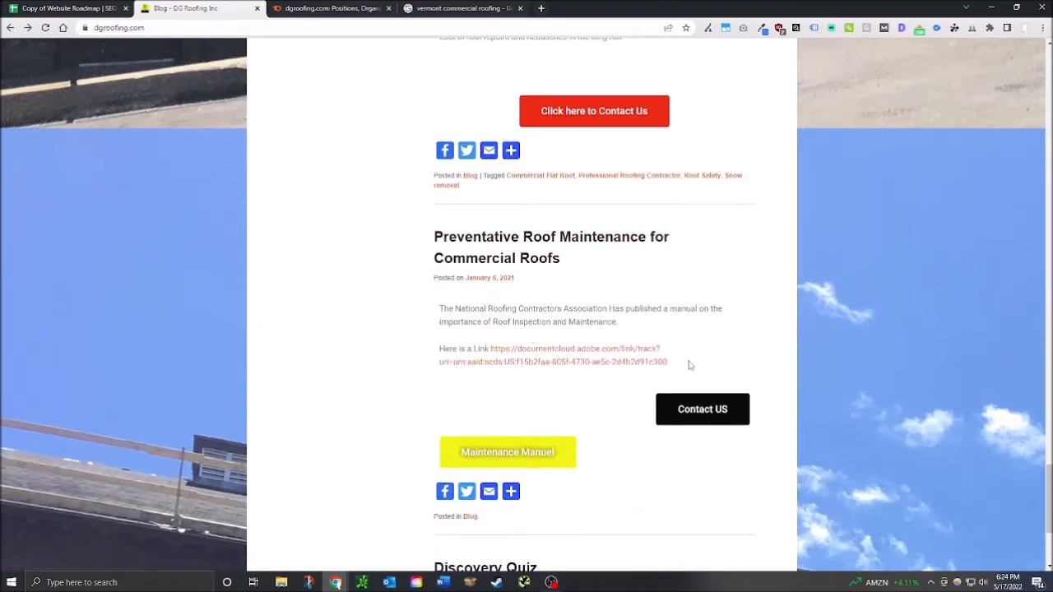
Step: Examine how the ponding water post's Click here button compares with the area above the fold on the homepage
{"action": "scroll", "coordinate": [690, 365], "scroll_direction": "up", "scroll_amount": 12}
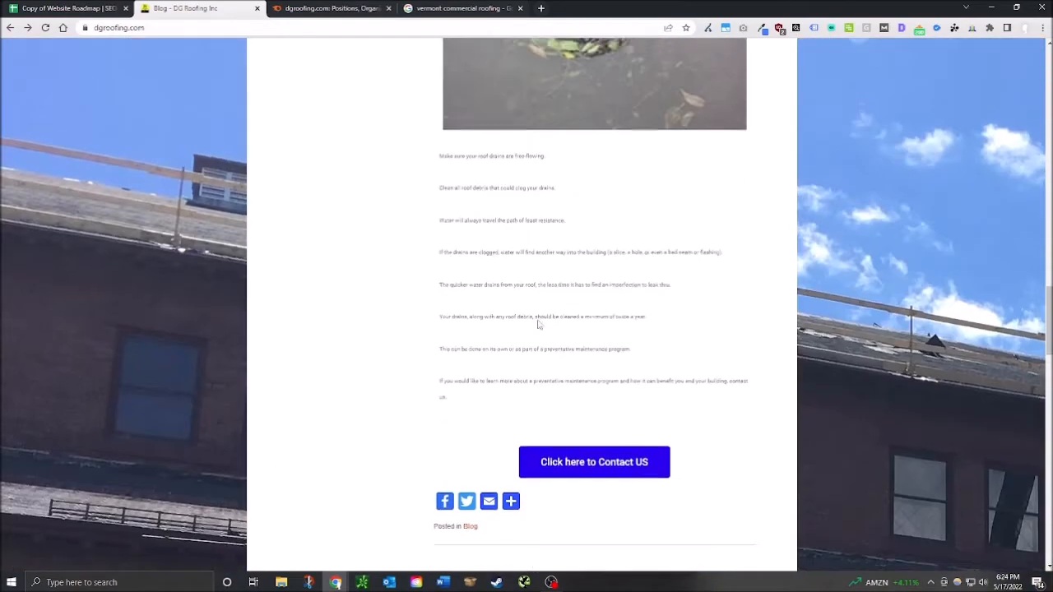
{"action": "scroll", "coordinate": [539, 325], "scroll_direction": "up", "scroll_amount": 15}
{"action": "scroll", "coordinate": [591, 337], "scroll_direction": "down", "scroll_amount": 12}
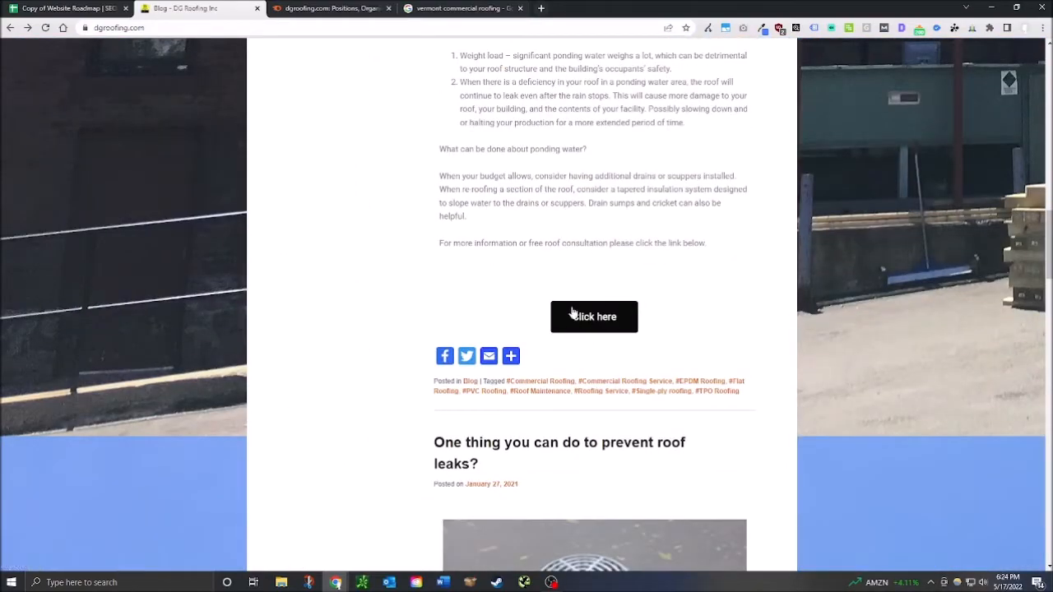
{"action": "scroll", "coordinate": [593, 354], "scroll_direction": "down", "scroll_amount": 2}
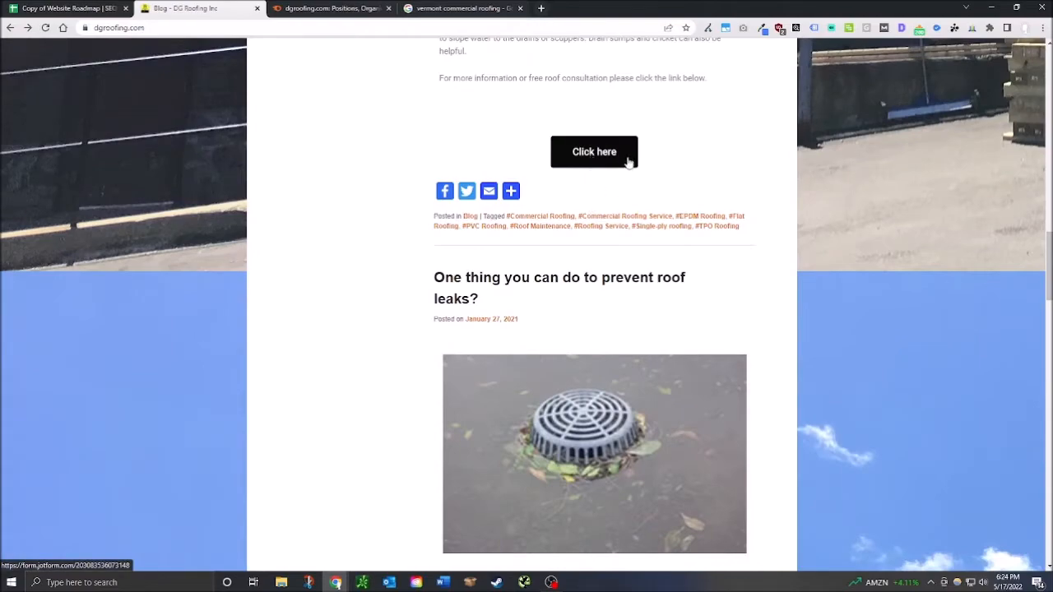
{"action": "scroll", "coordinate": [740, 247], "scroll_direction": "up", "scroll_amount": 8}
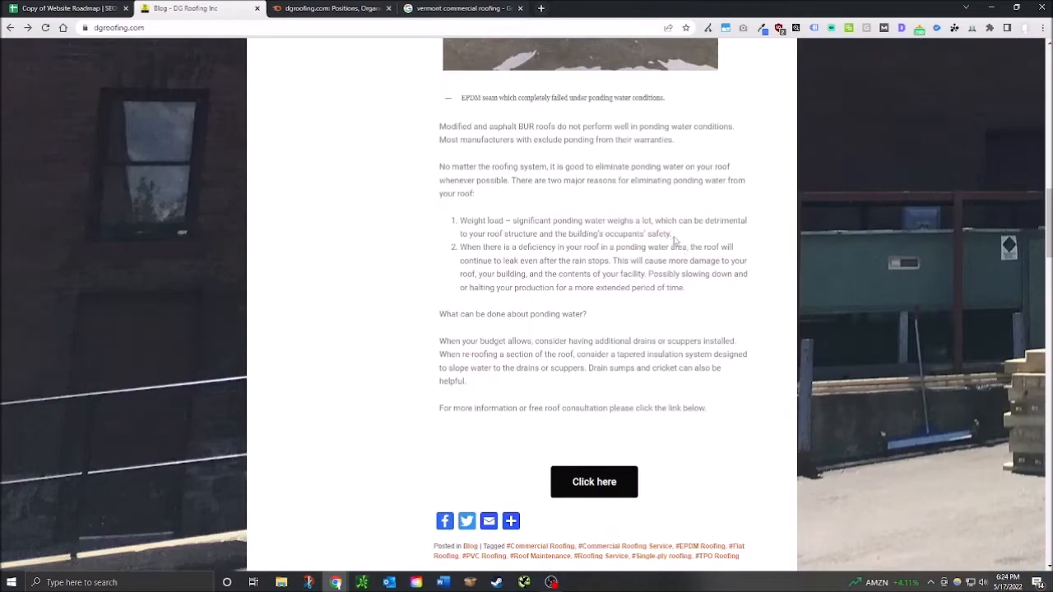
{"action": "scroll", "coordinate": [658, 271], "scroll_direction": "up", "scroll_amount": 4}
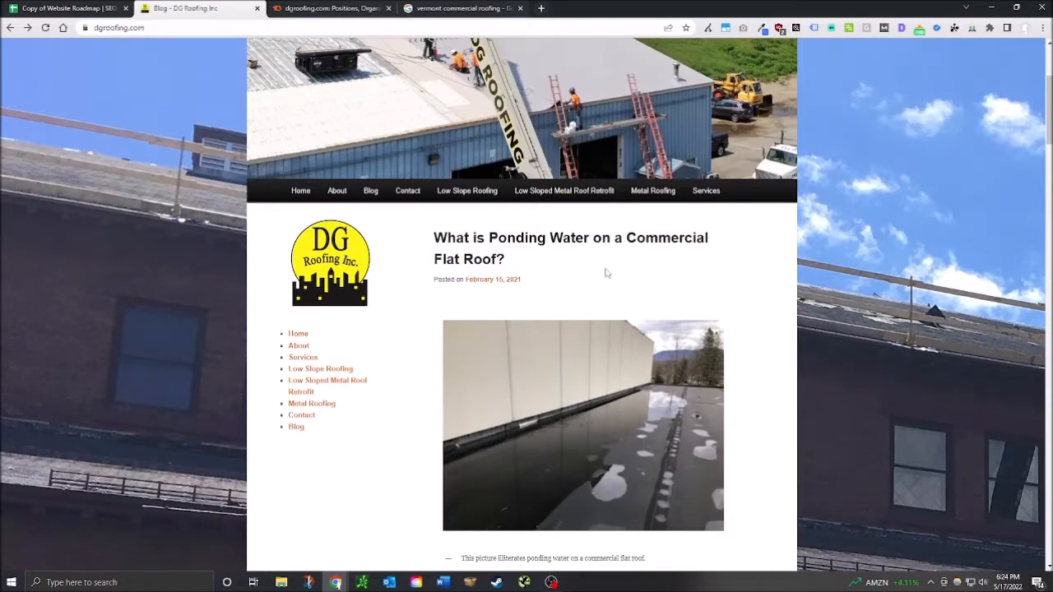
{"action": "scroll", "coordinate": [568, 267], "scroll_direction": "up", "scroll_amount": 3}
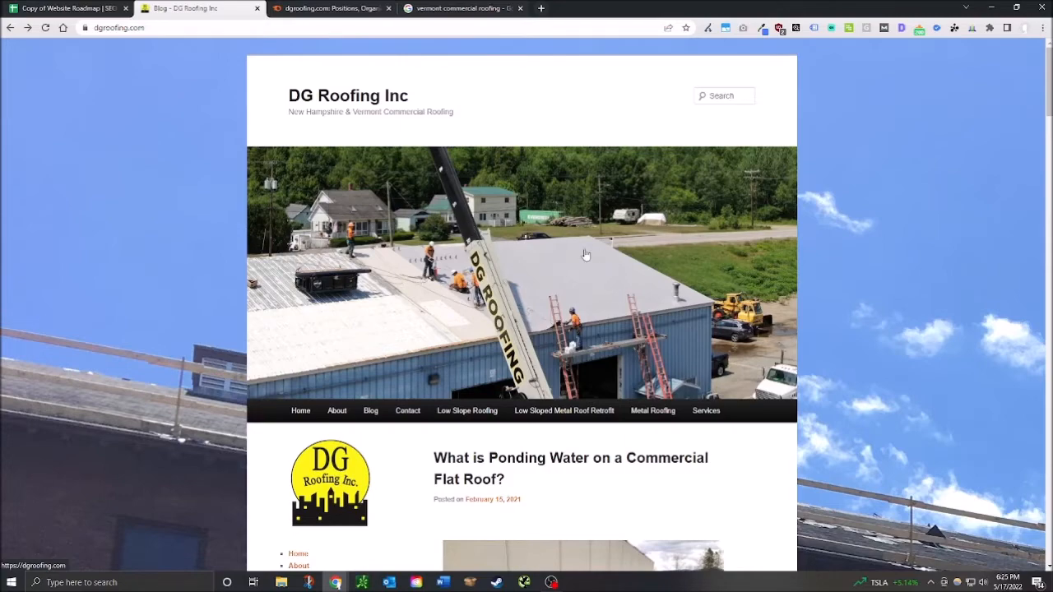
{"action": "scroll", "coordinate": [589, 280], "scroll_direction": "down", "scroll_amount": 15}
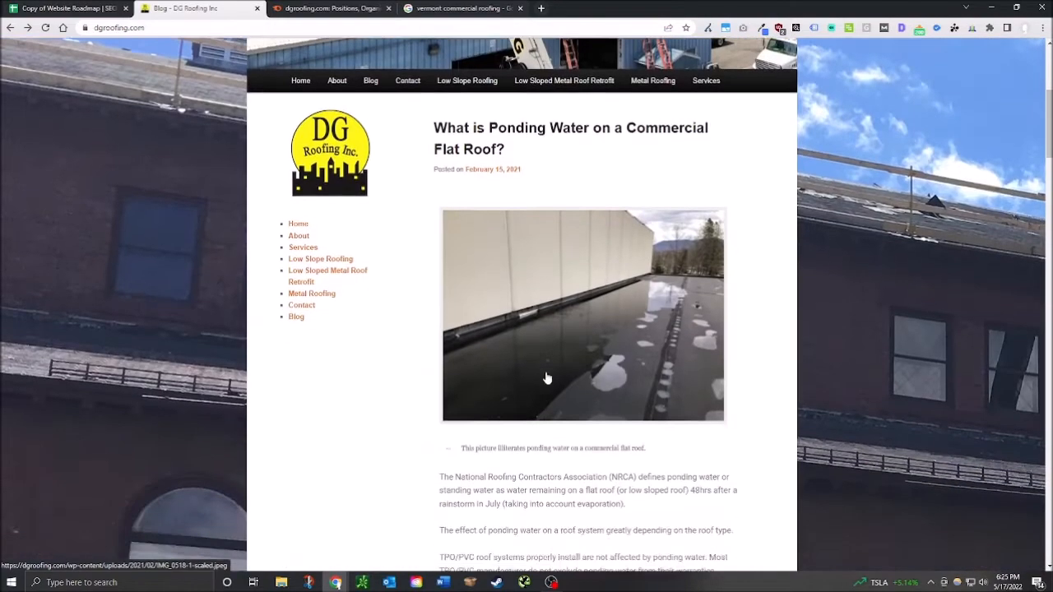
{"action": "scroll", "coordinate": [559, 393], "scroll_direction": "down", "scroll_amount": 5}
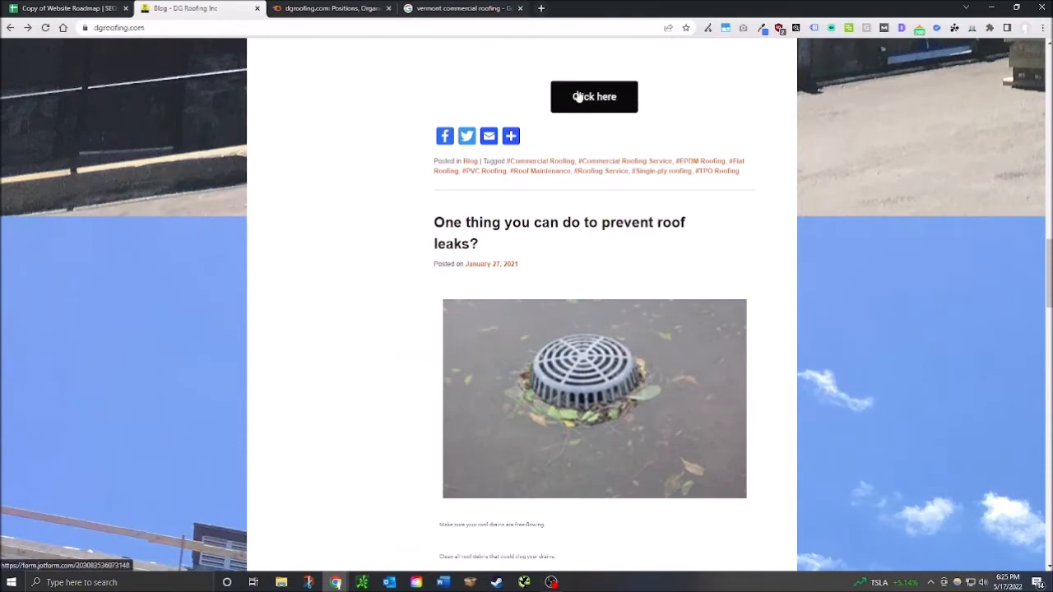
{"action": "scroll", "coordinate": [591, 123], "scroll_direction": "up", "scroll_amount": 2}
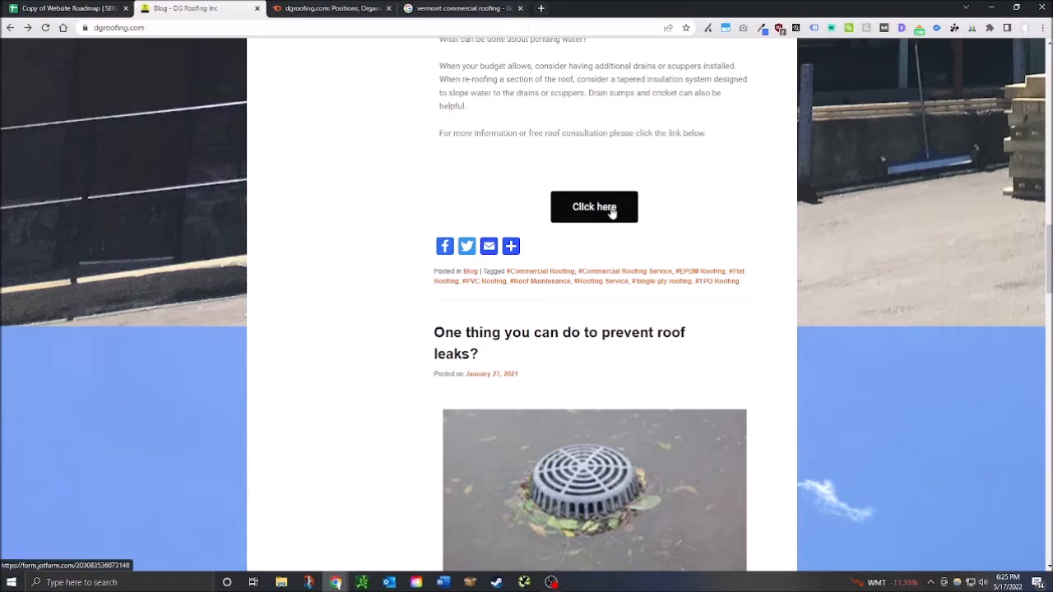
{"action": "scroll", "coordinate": [665, 227], "scroll_direction": "up", "scroll_amount": 15}
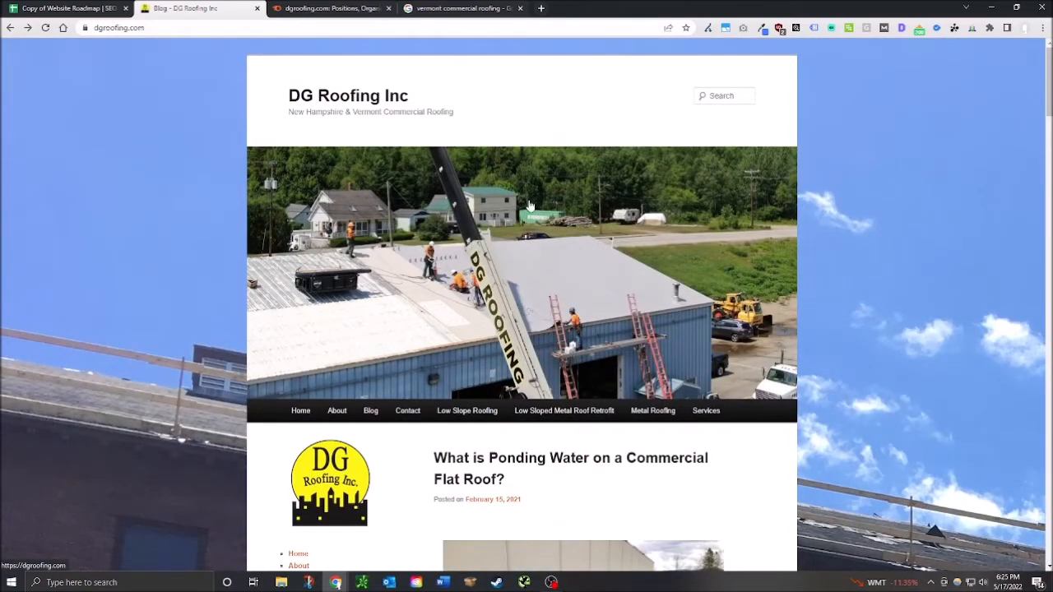
Step: In the roadmap sheet, enter z for the five Calls to Action items from Click To Call Button through CTA Stands Out
{"action": "left_click", "coordinate": [111, 8]}
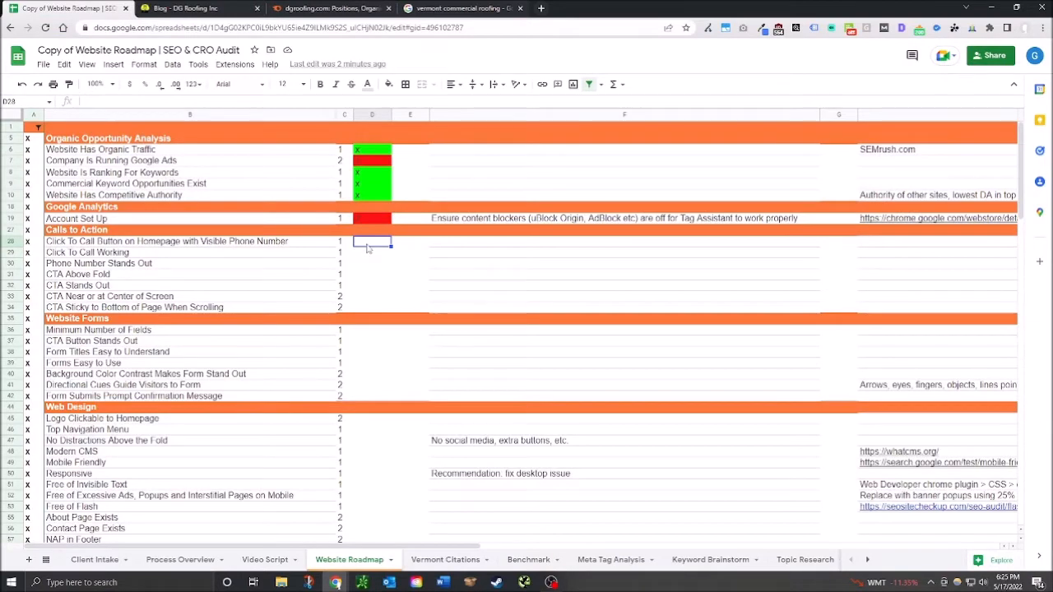
{"action": "type", "text": "z"}
{"action": "key", "text": "Return"}
{"action": "type", "text": "z"}
{"action": "key", "text": "Return"}
{"action": "type", "text": "z"}
{"action": "key", "text": "Return"}
{"action": "type", "text": "z"}
{"action": "key", "text": "Return"}
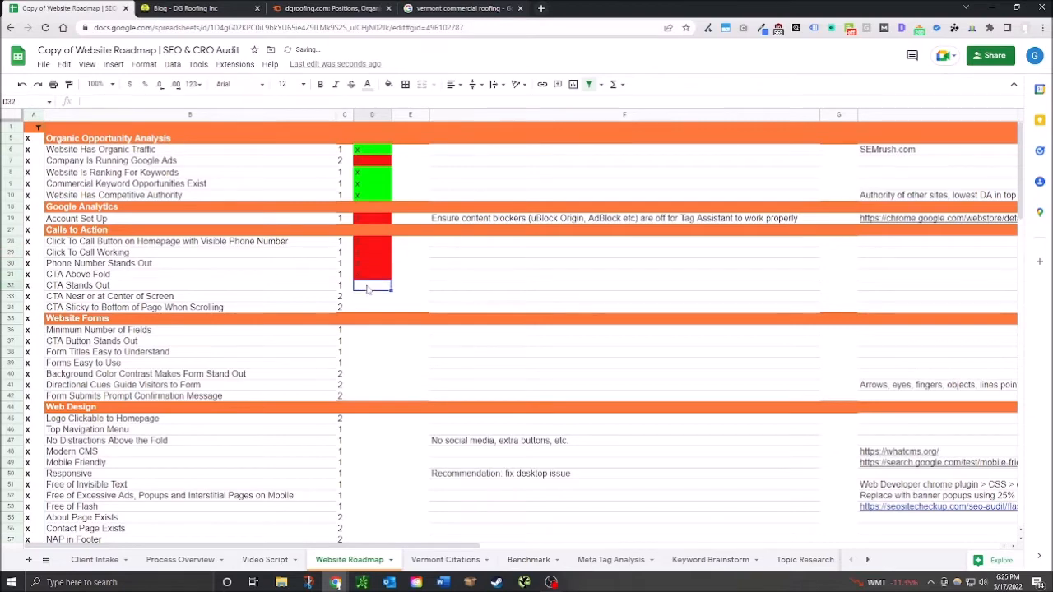
{"action": "type", "text": "z"}
{"action": "key", "text": "Return"}
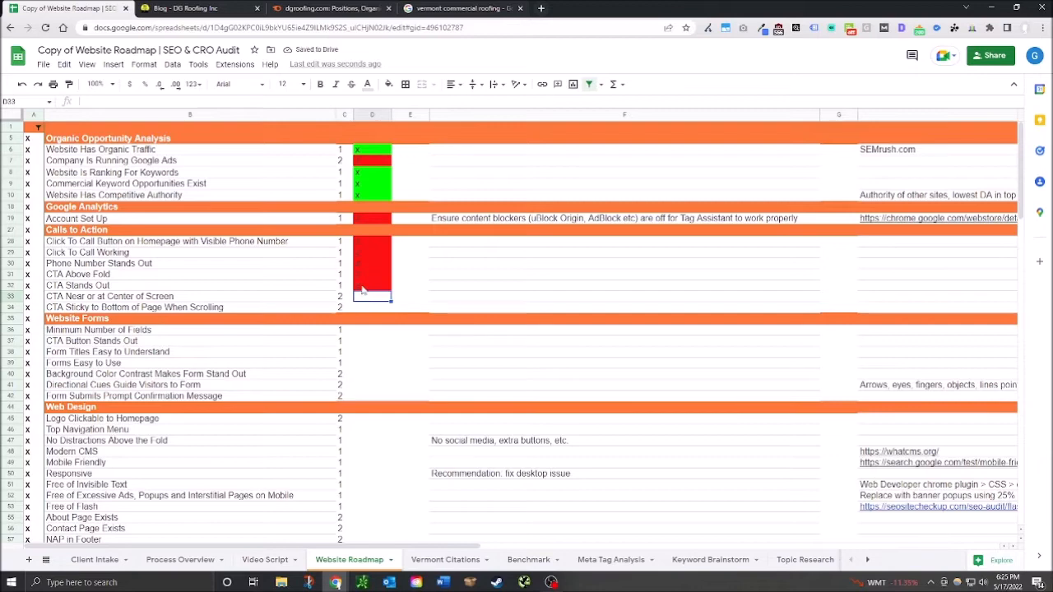
Step: Check the DG Roofing homepage for a call to action near the center of the screen or sticky while scrolling
{"action": "left_click", "coordinate": [234, 8]}
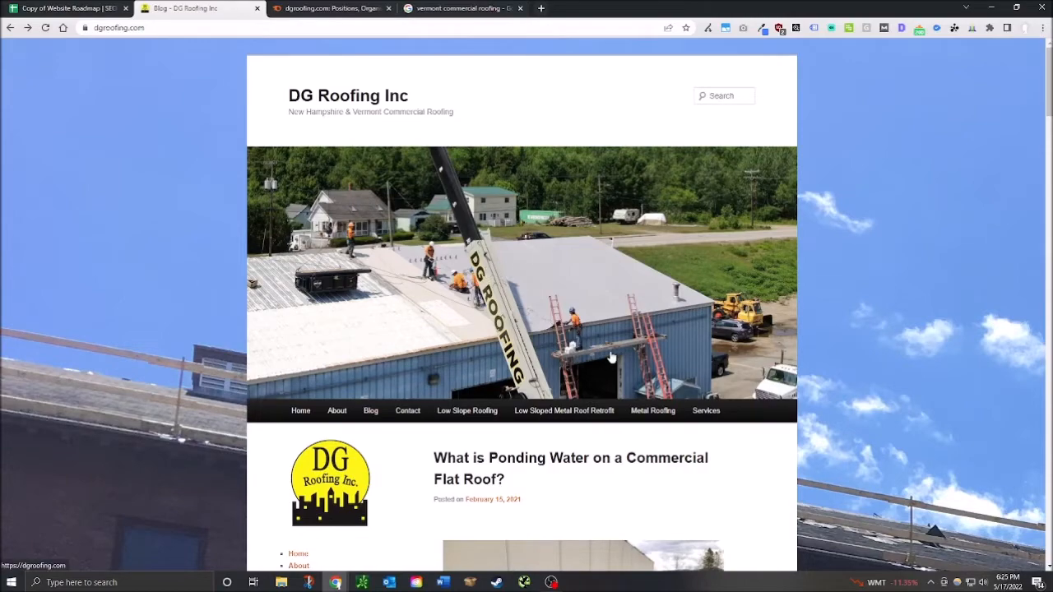
{"action": "scroll", "coordinate": [568, 342], "scroll_direction": "down", "scroll_amount": 2}
{"action": "scroll", "coordinate": [576, 395], "scroll_direction": "down", "scroll_amount": 3}
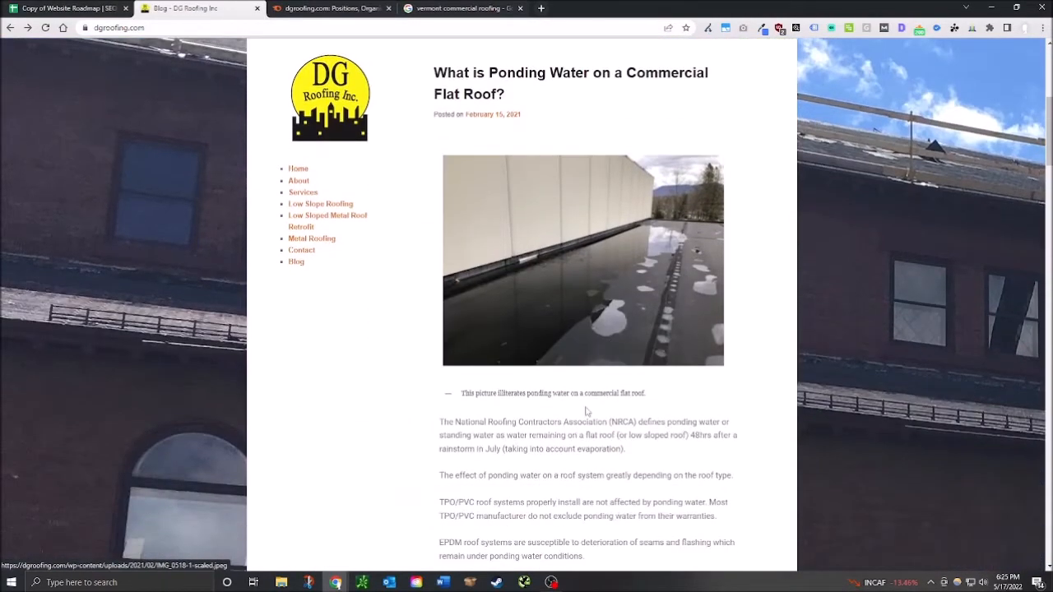
{"action": "scroll", "coordinate": [831, 455], "scroll_direction": "up", "scroll_amount": 5}
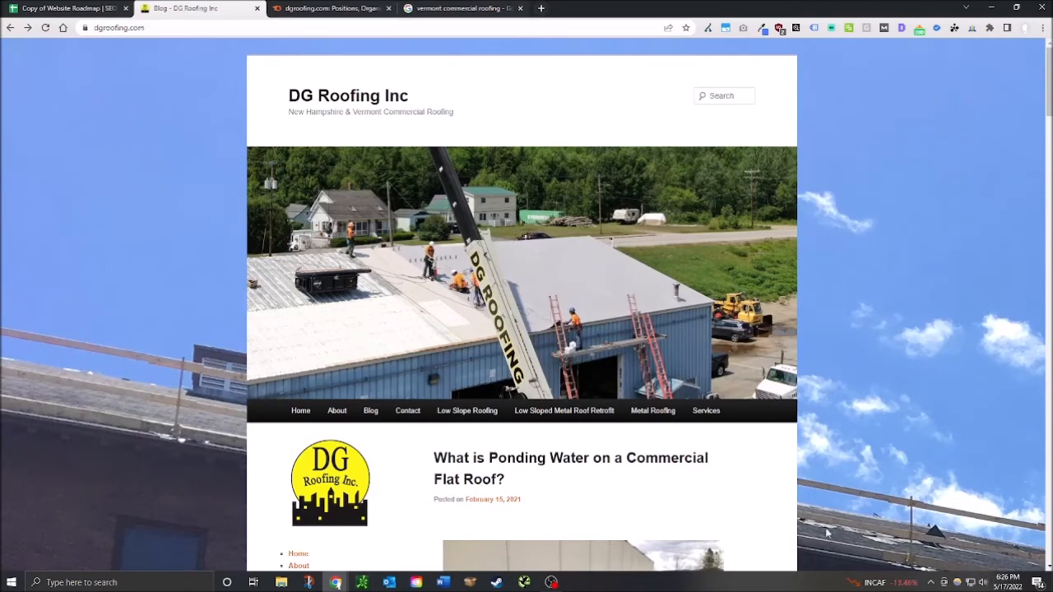
{"action": "scroll", "coordinate": [825, 527], "scroll_direction": "down", "scroll_amount": 5}
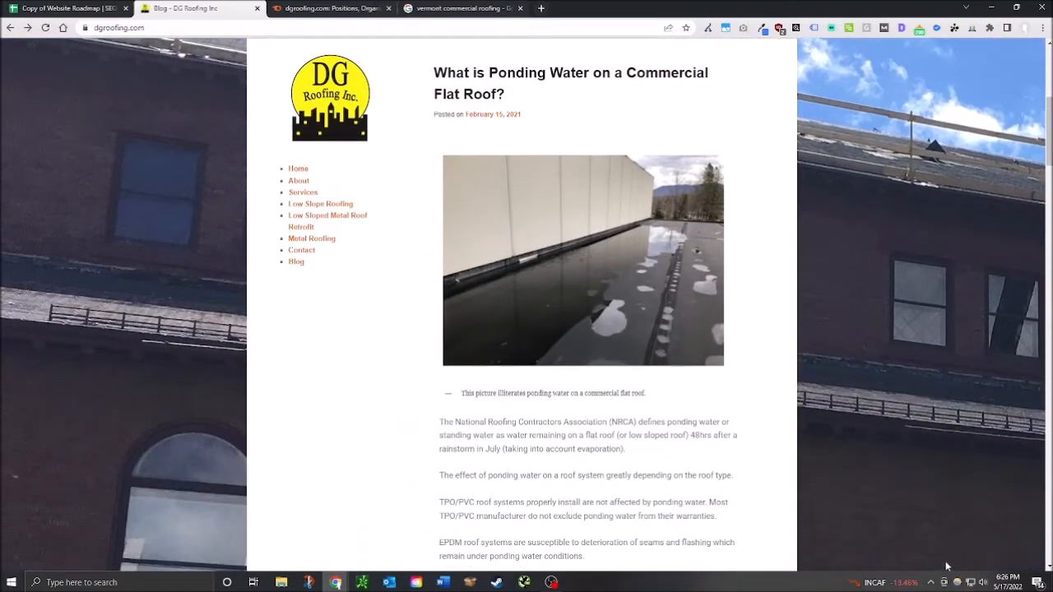
{"action": "scroll", "coordinate": [612, 482], "scroll_direction": "down", "scroll_amount": 3}
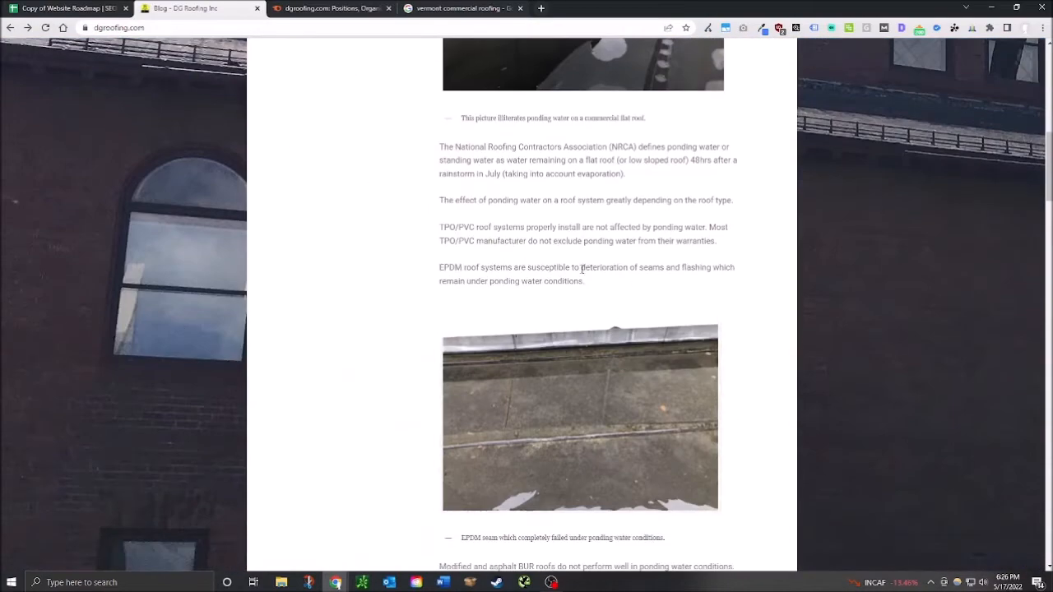
{"action": "scroll", "coordinate": [582, 269], "scroll_direction": "down", "scroll_amount": 5}
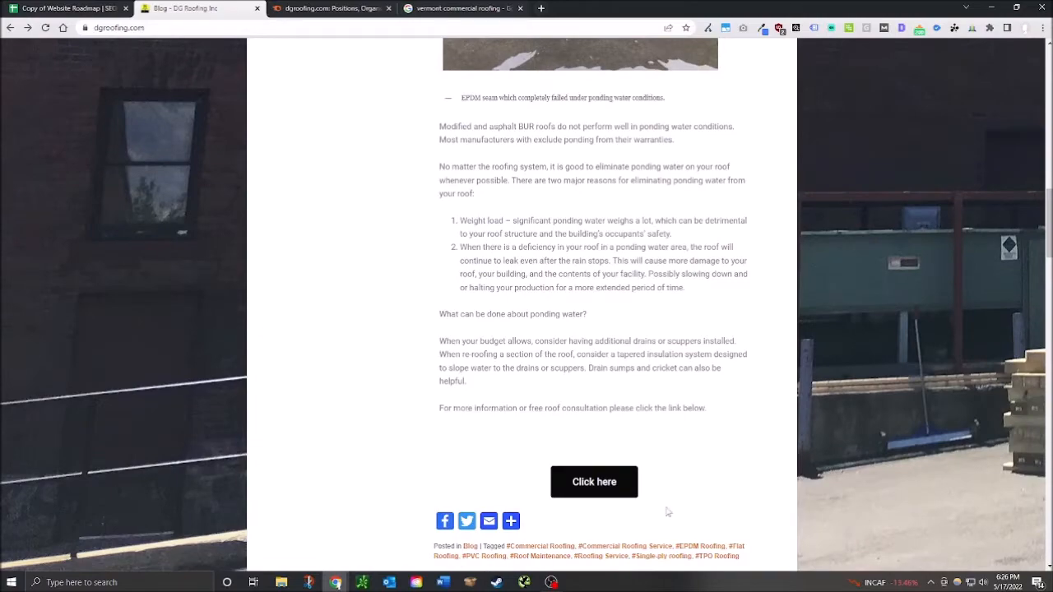
{"action": "scroll", "coordinate": [668, 513], "scroll_direction": "up", "scroll_amount": 15}
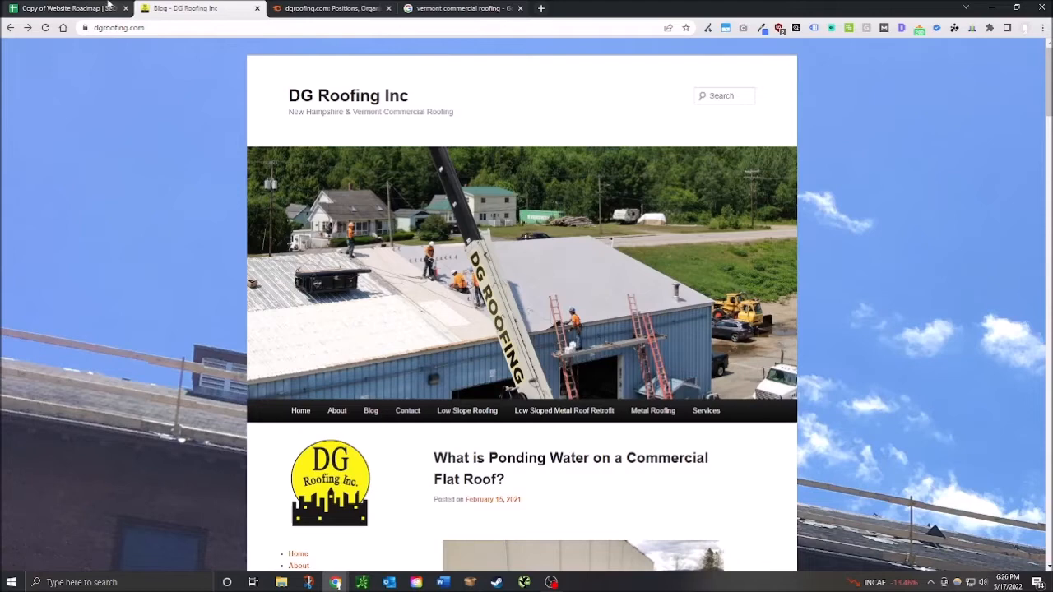
Step: Mark CTA Near or at Center of Screen and CTA Sticky to Bottom of Page as failed, and go to Minimum Number of Fields
{"action": "left_click", "coordinate": [69, 7]}
{"action": "type", "text": "o"}
{"action": "left_click", "coordinate": [376, 307]}
{"action": "type", "text": "o"}
{"action": "left_click", "coordinate": [376, 353]}
{"action": "left_click", "coordinate": [378, 332]}
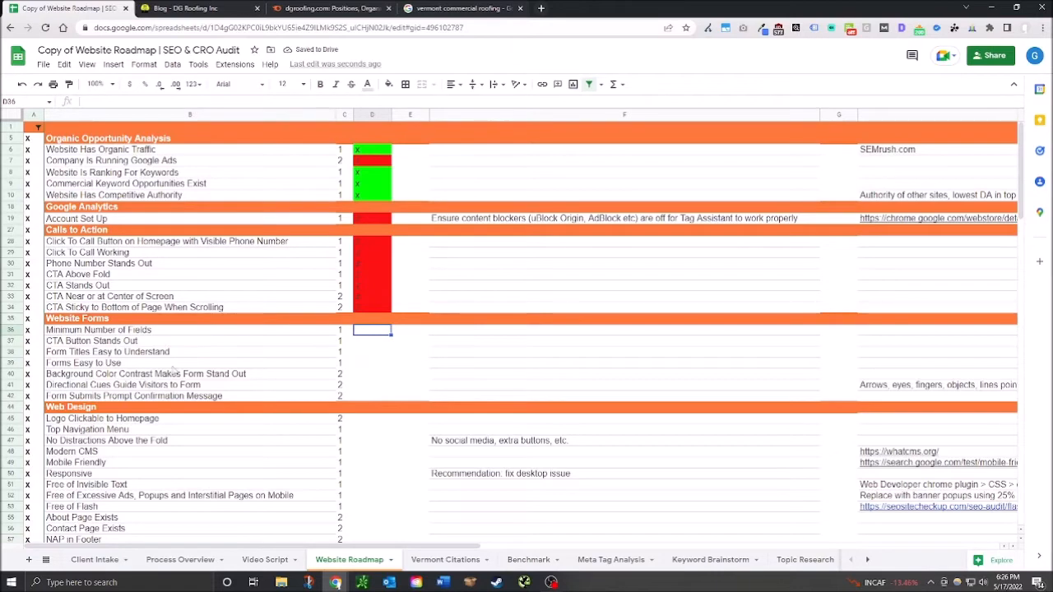
Step: Inspect the DG Roofing Contact page for a website form and follow its Get A Free Estimate link
{"action": "left_click", "coordinate": [188, 8]}
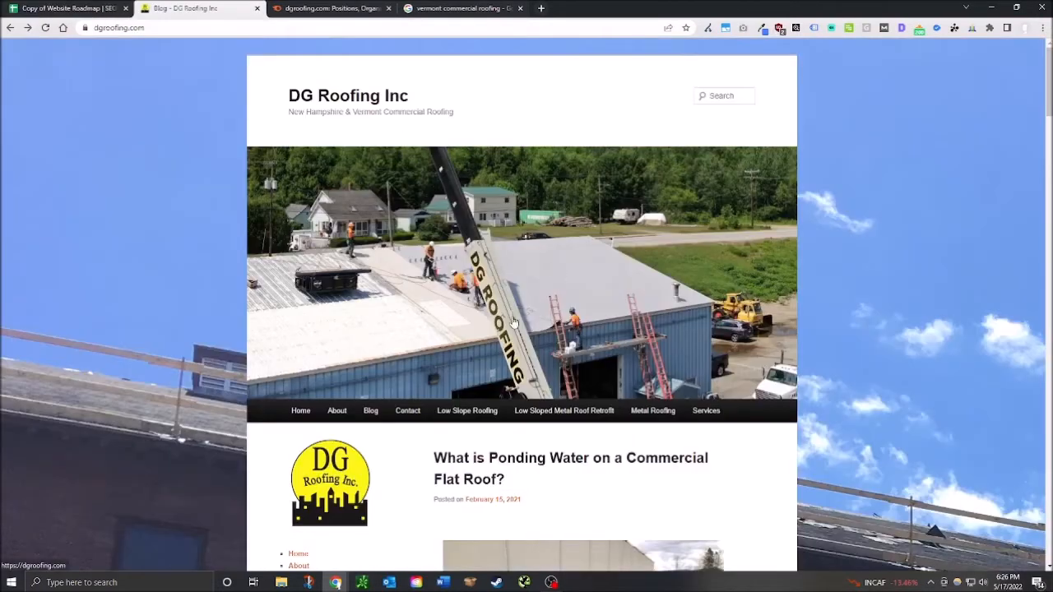
{"action": "left_click", "coordinate": [407, 414]}
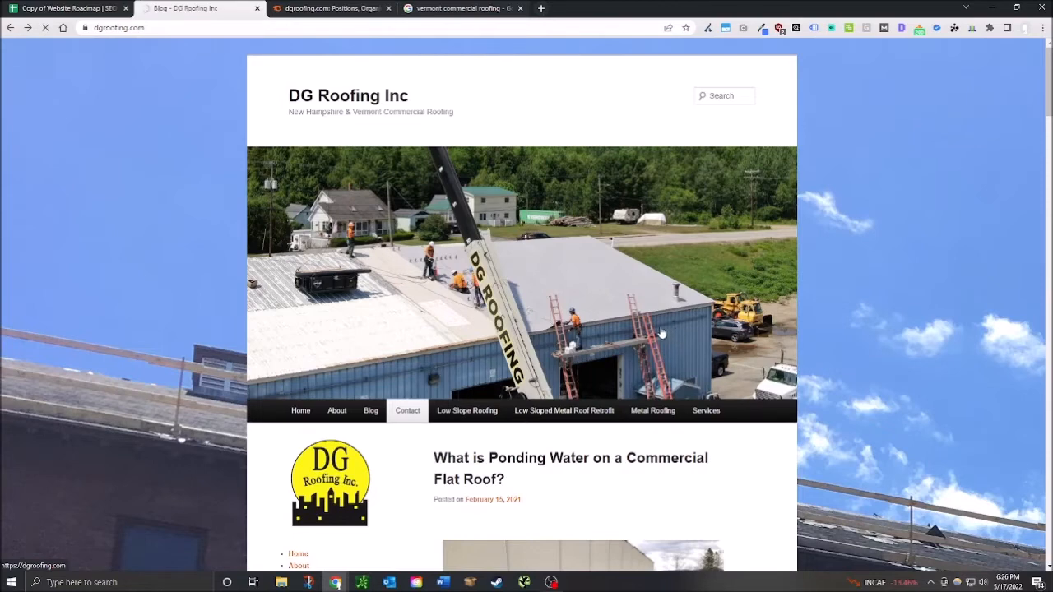
{"action": "scroll", "coordinate": [504, 420], "scroll_direction": "down", "scroll_amount": 3}
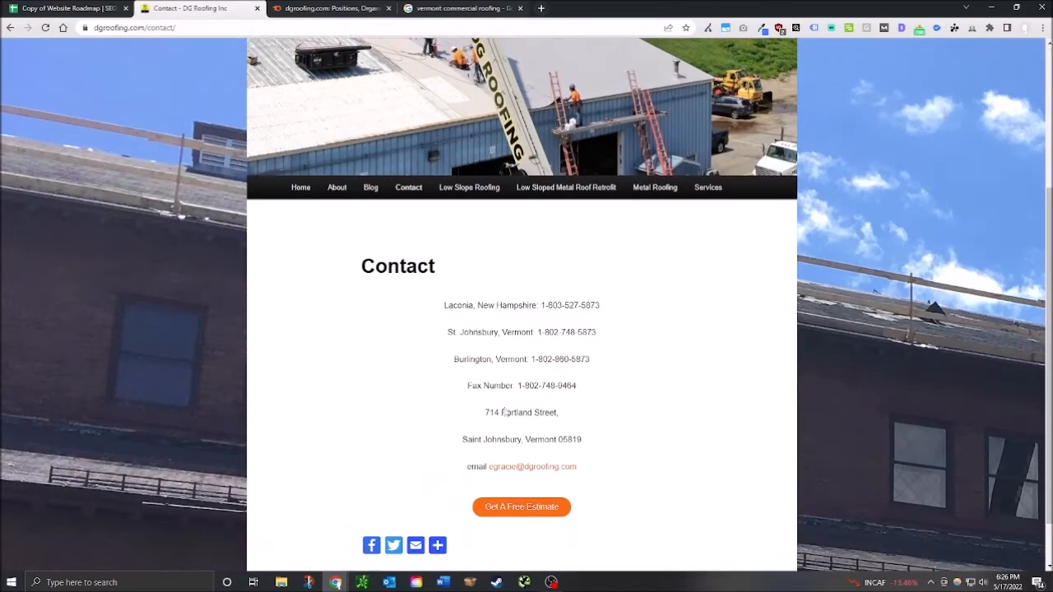
{"action": "scroll", "coordinate": [504, 412], "scroll_direction": "down", "scroll_amount": 1}
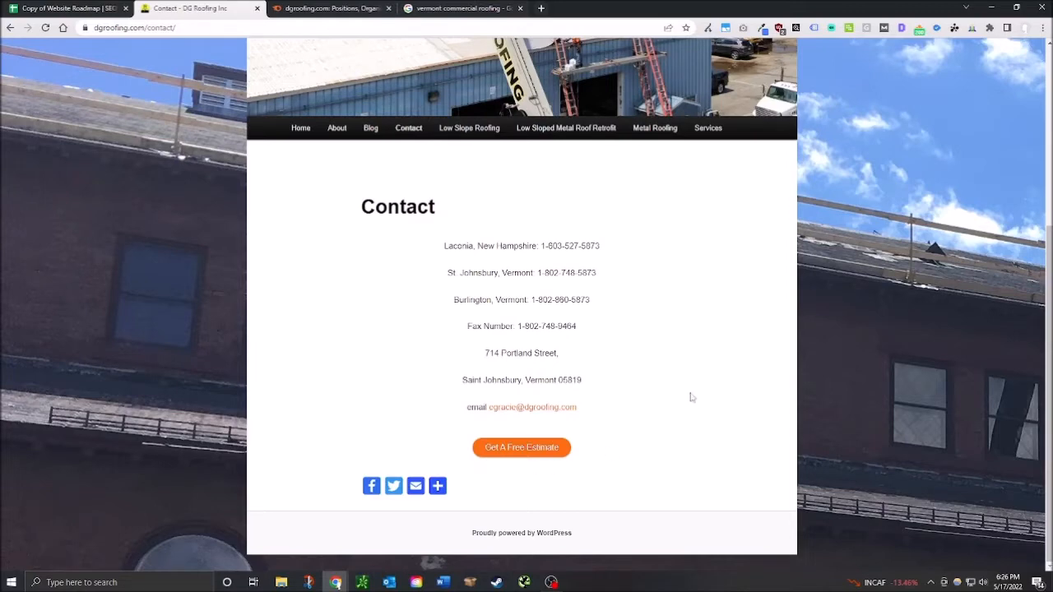
{"action": "left_click", "coordinate": [519, 449]}
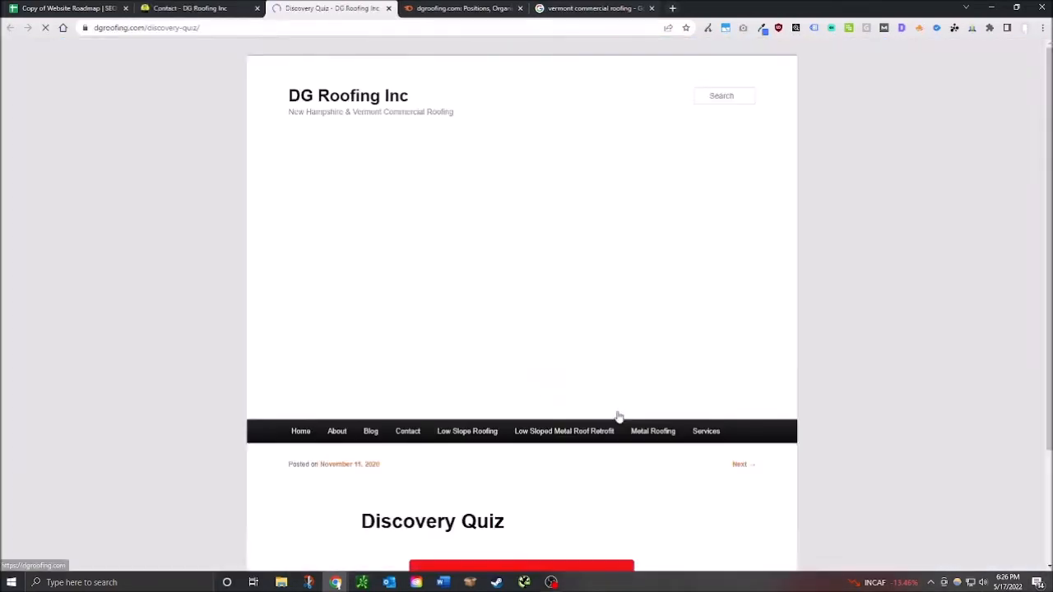
Step: Open the Roof Discovery Quiz form by following the Contact page's Get A Free Estimate link
{"action": "scroll", "coordinate": [616, 417], "scroll_direction": "down", "scroll_amount": 2}
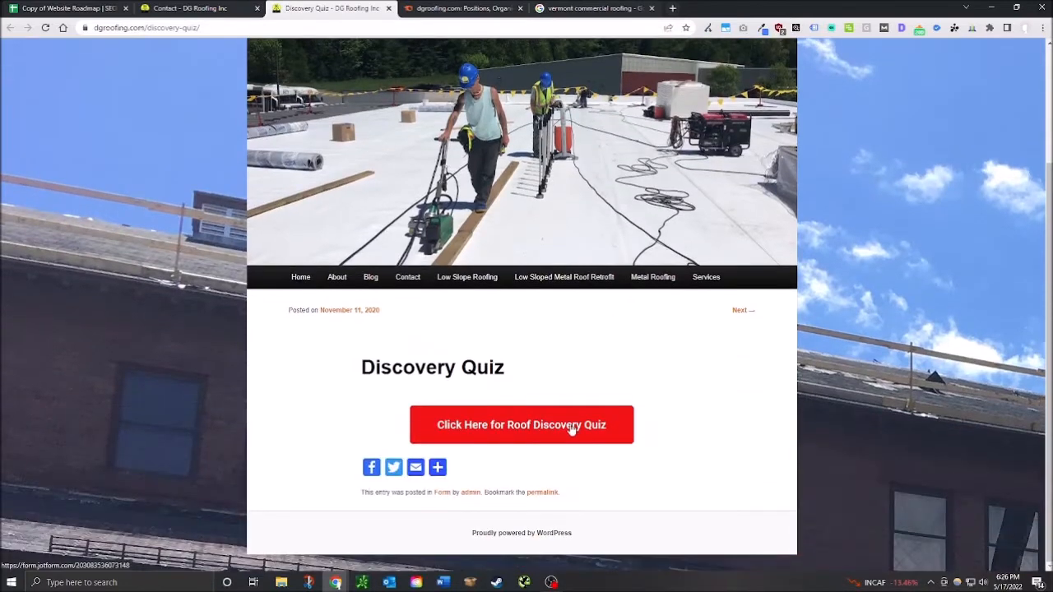
{"action": "scroll", "coordinate": [612, 367], "scroll_direction": "up", "scroll_amount": 2}
{"action": "left_click", "coordinate": [219, 8]}
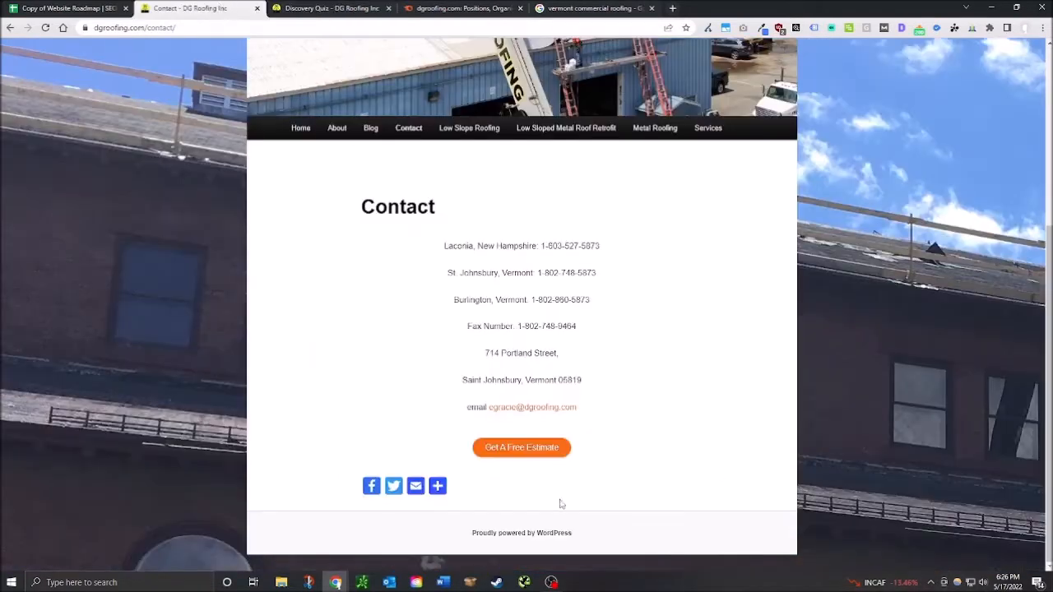
{"action": "left_click", "coordinate": [541, 448]}
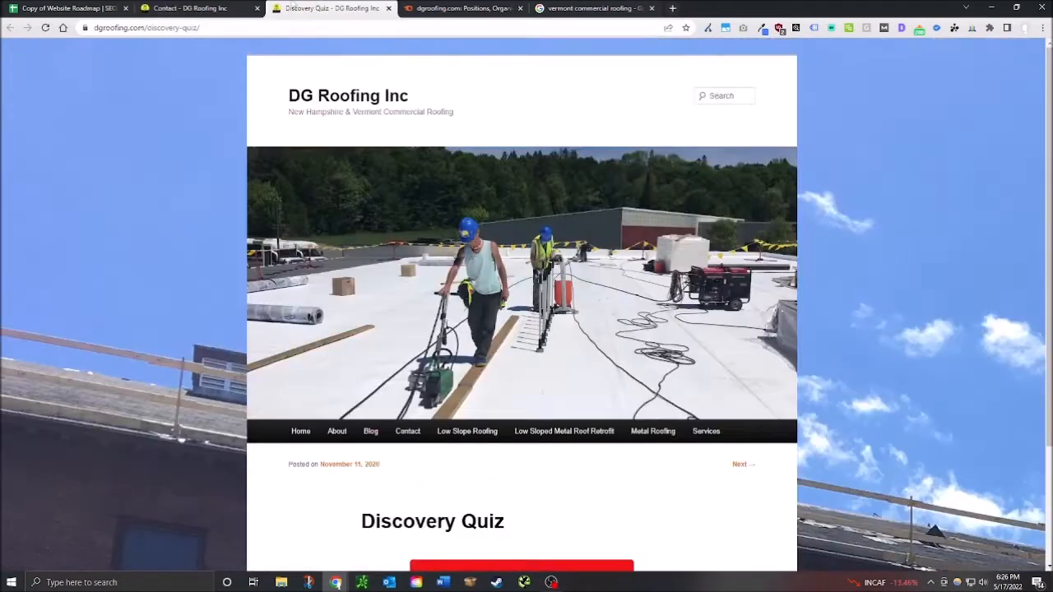
{"action": "scroll", "coordinate": [548, 437], "scroll_direction": "down", "scroll_amount": 2}
{"action": "left_click", "coordinate": [531, 425]}
{"action": "key", "text": "ctrl+shift+Tab"}
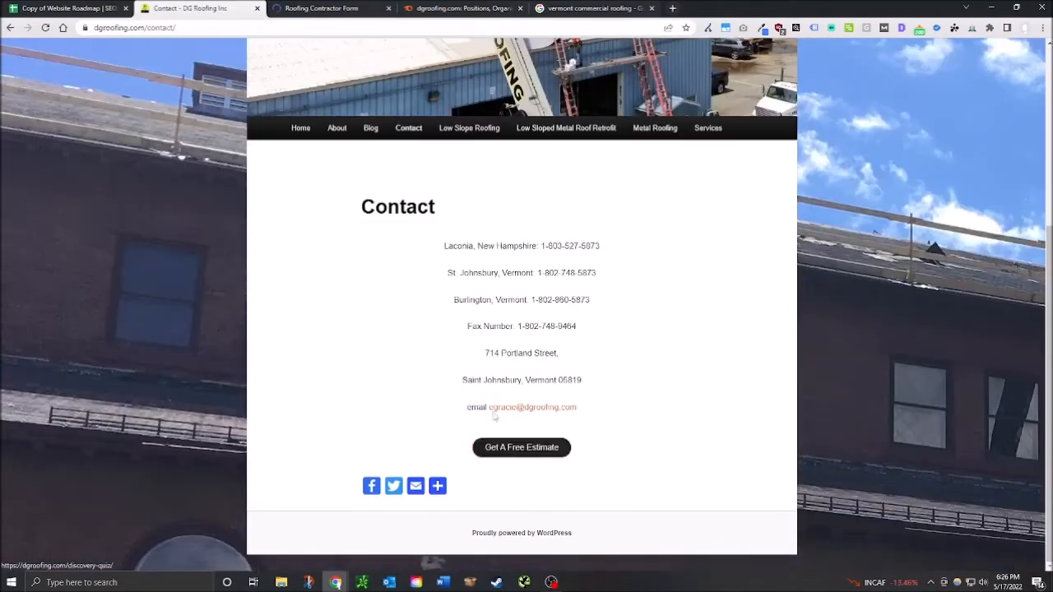
{"action": "left_click", "coordinate": [362, 7]}
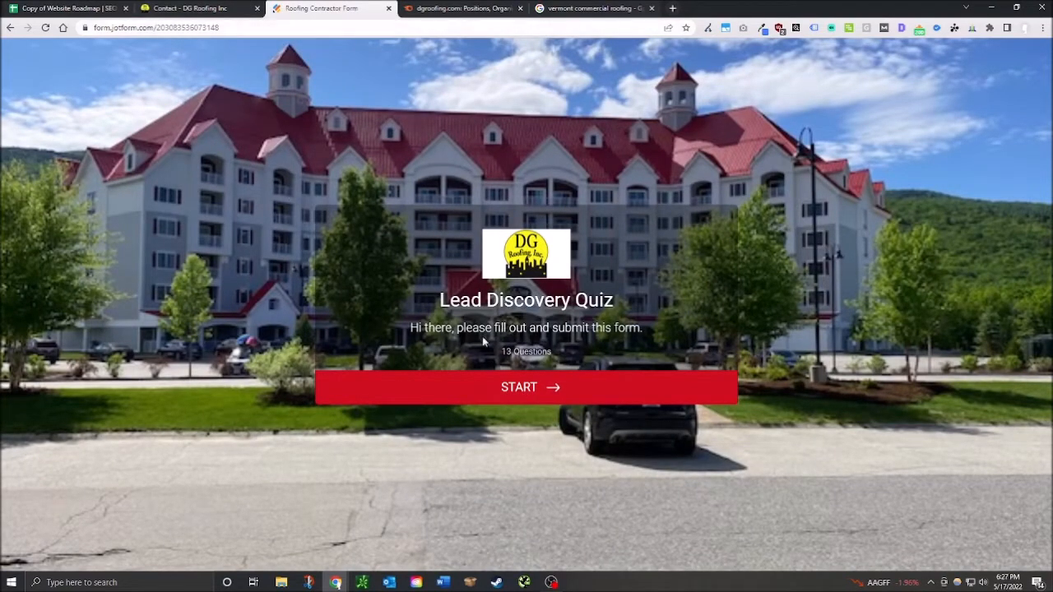
Step: Start the Lead Discovery Quiz, answering Home Owner for who you are and Vermont for the building's location
{"action": "left_click", "coordinate": [500, 387]}
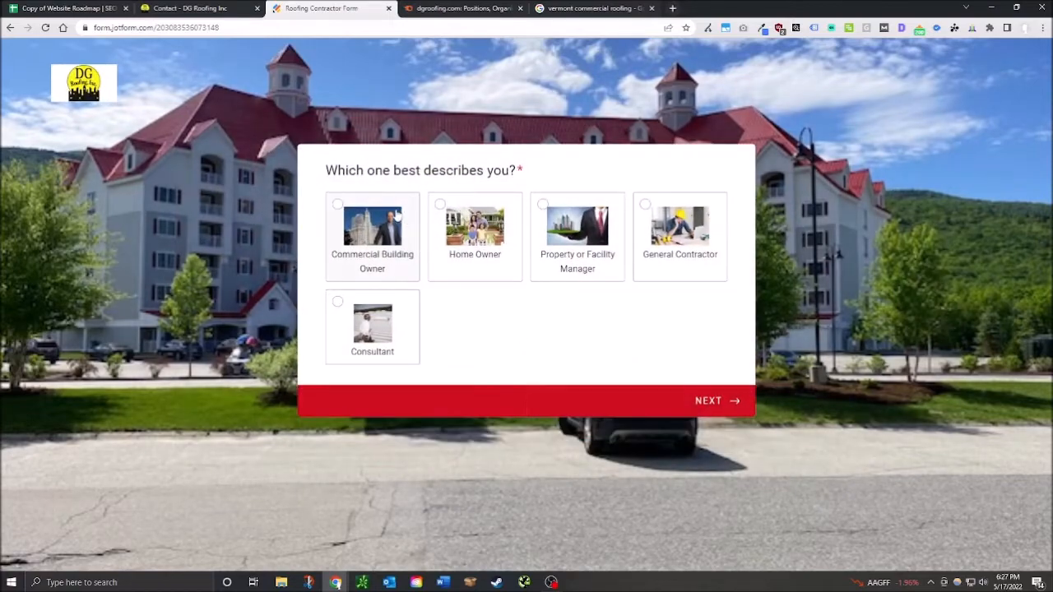
{"action": "left_click", "coordinate": [475, 235]}
{"action": "left_click", "coordinate": [703, 405]}
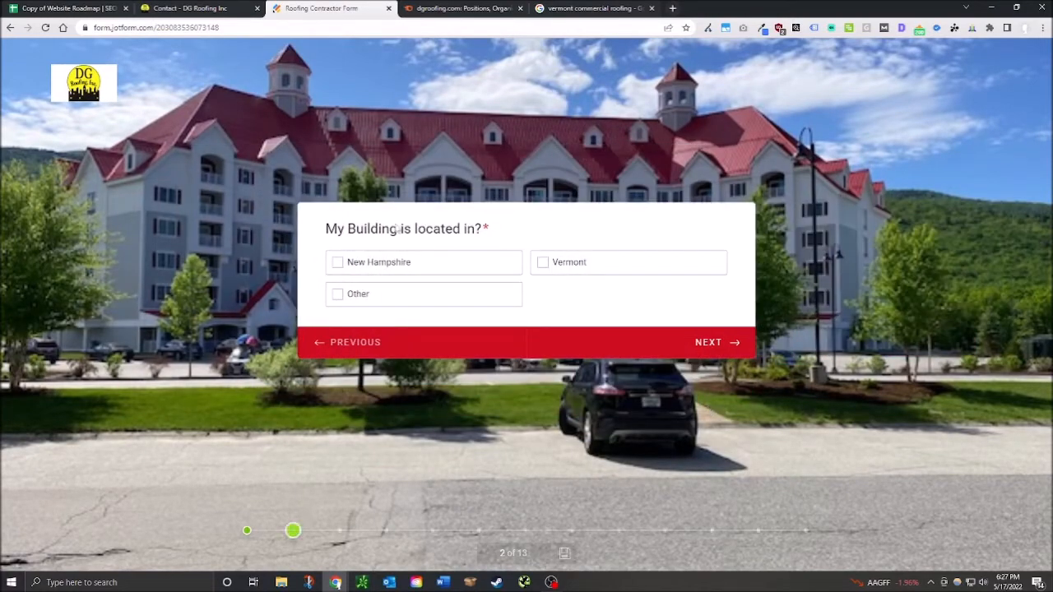
{"action": "left_click", "coordinate": [635, 275]}
{"action": "left_click", "coordinate": [722, 345]}
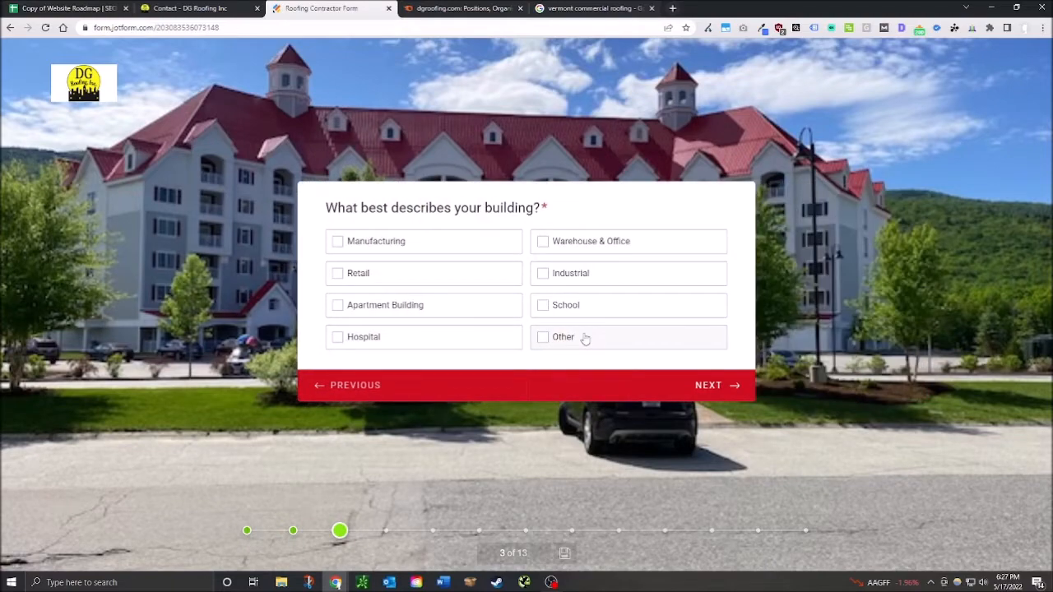
Step: Answer the quiz with a Retail building, a Metal roof, and needing a new roof and being just curious as reasons
{"action": "left_click", "coordinate": [471, 283]}
{"action": "left_click", "coordinate": [730, 382]}
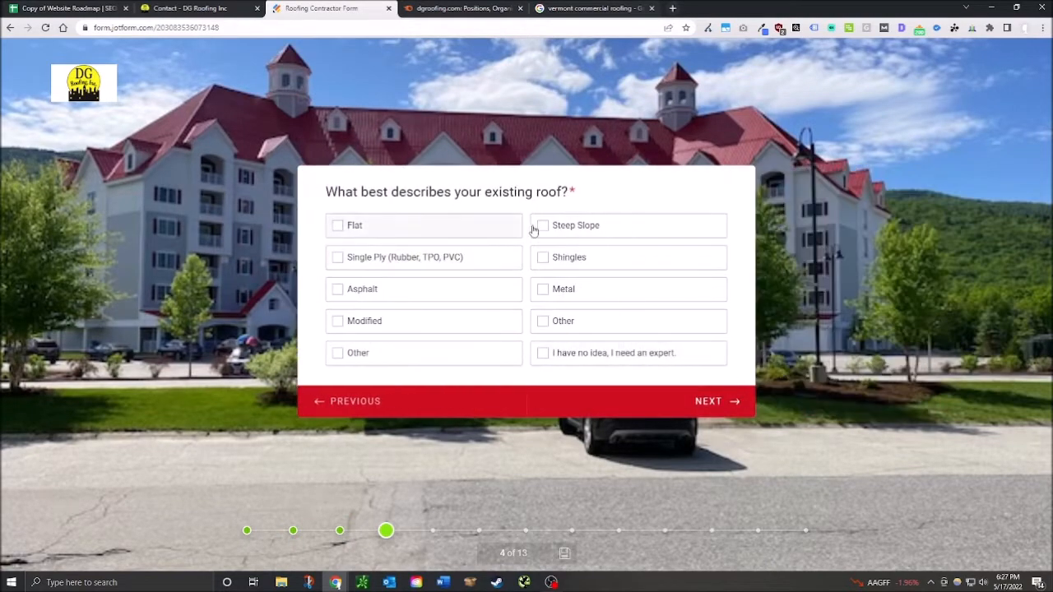
{"action": "left_click", "coordinate": [583, 293]}
{"action": "left_click", "coordinate": [724, 405]}
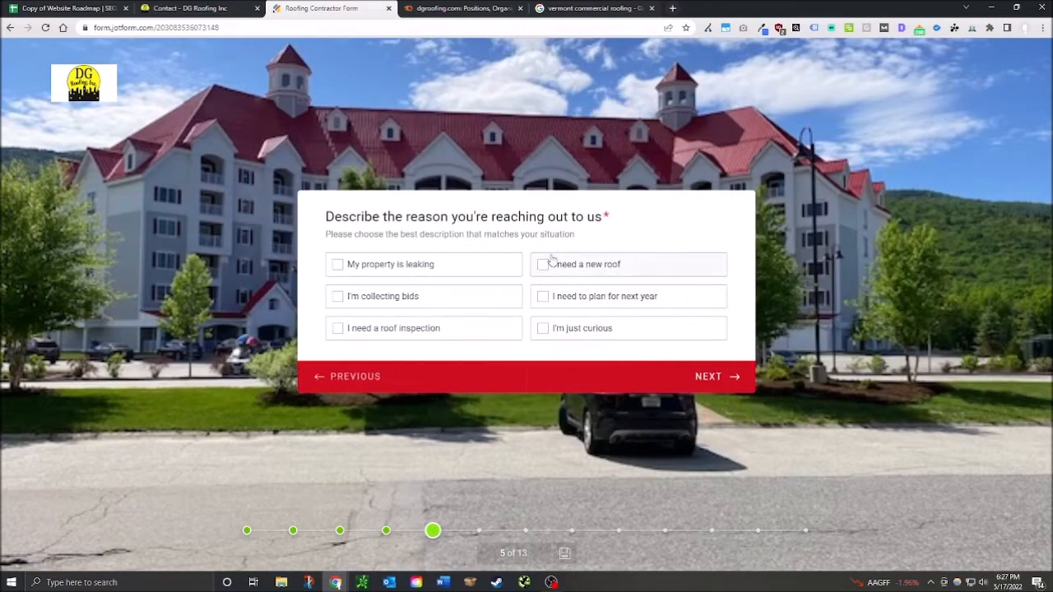
{"action": "left_click", "coordinate": [645, 272]}
{"action": "left_click", "coordinate": [699, 333]}
{"action": "left_click", "coordinate": [705, 376]}
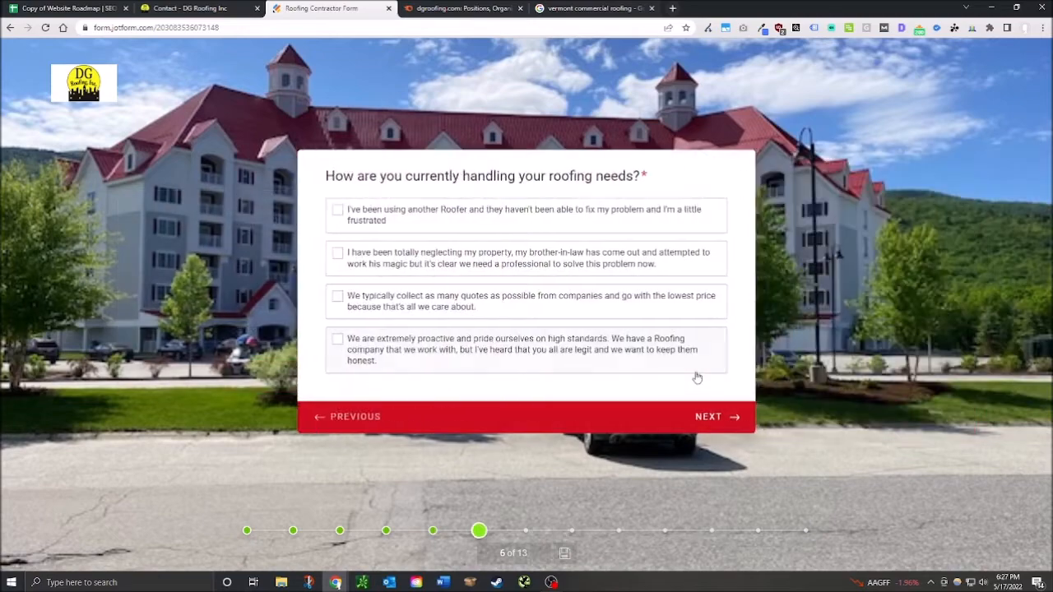
Step: Answer the quiz with the neglected-property option, "I'm bored and just browsing" as time frame, and a consultant as having input
{"action": "left_click", "coordinate": [568, 270]}
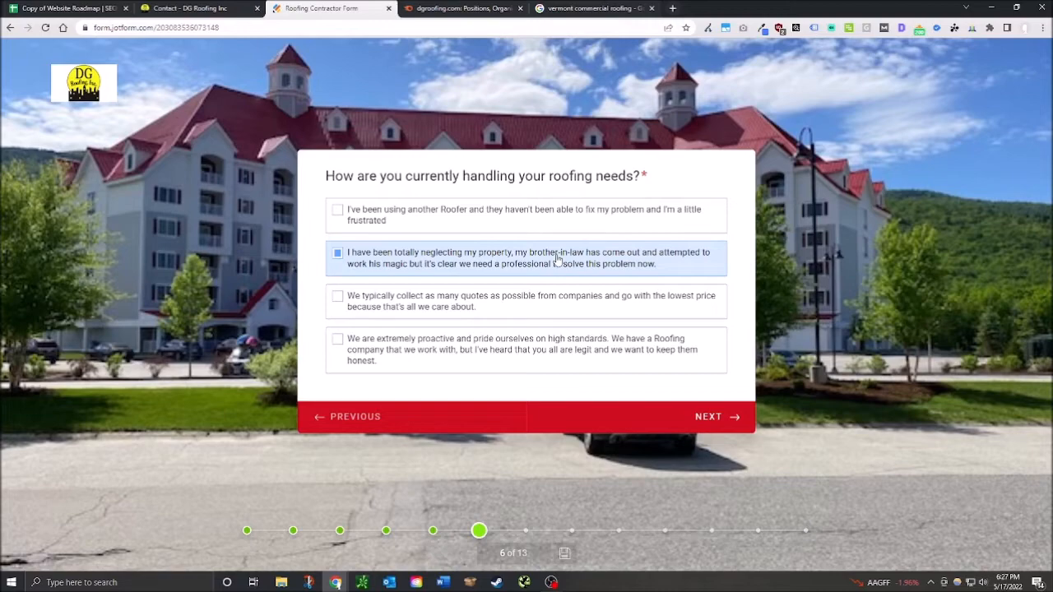
{"action": "left_click", "coordinate": [712, 417]}
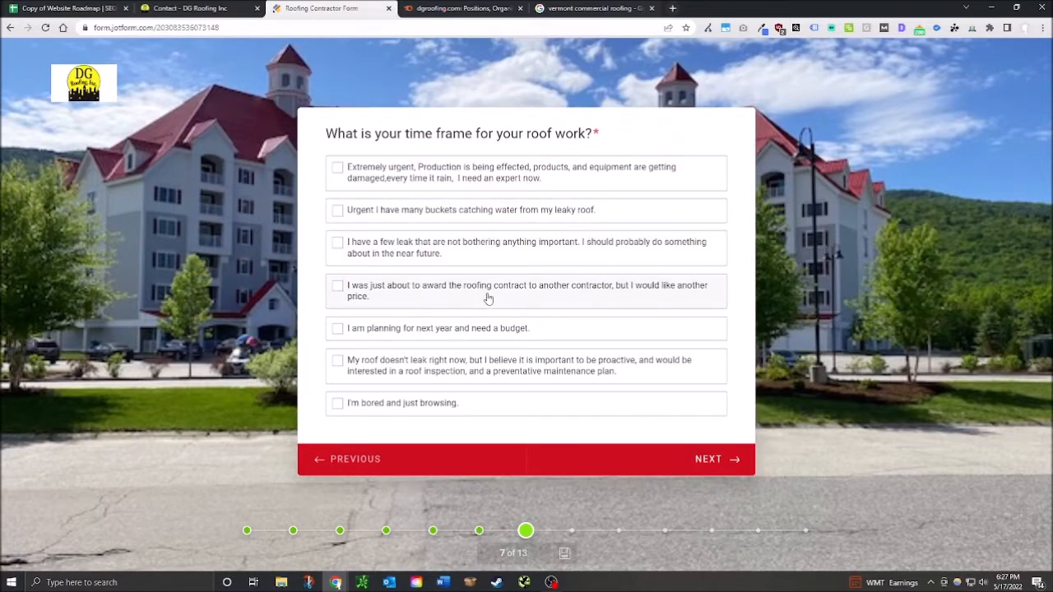
{"action": "left_click", "coordinate": [567, 398]}
{"action": "left_click", "coordinate": [701, 461]}
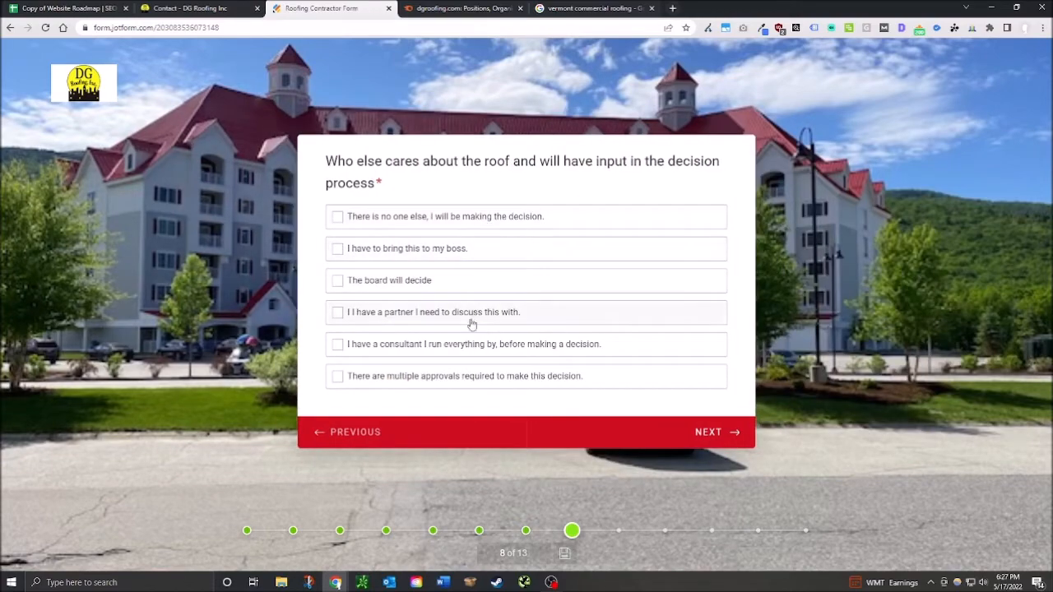
{"action": "left_click", "coordinate": [473, 346]}
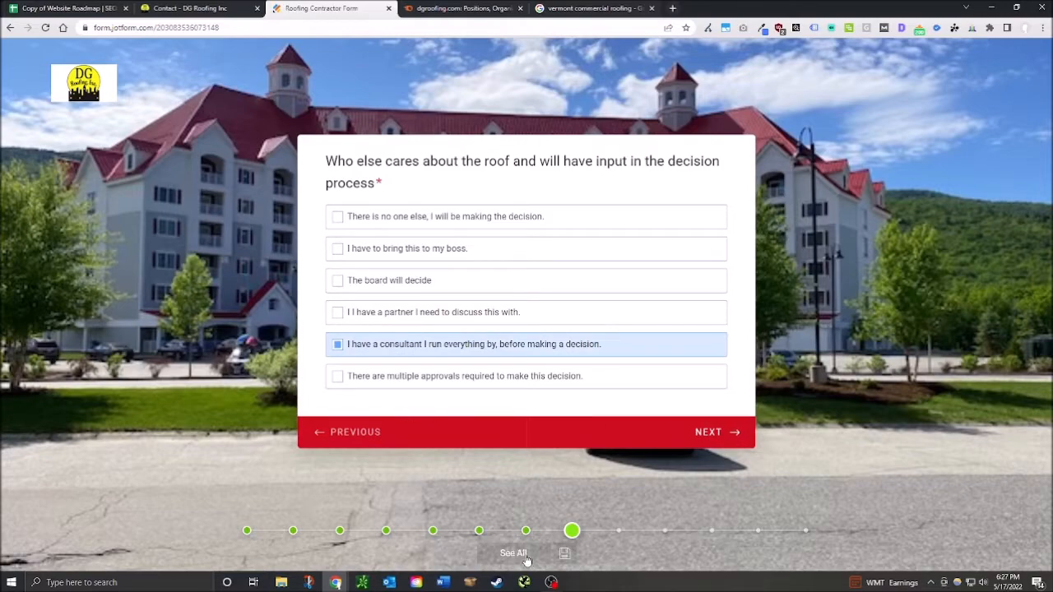
Step: Go back through the quiz to the roofing needs question, return to the Discovery Quiz page and compare it with the Contact page
{"action": "left_click", "coordinate": [371, 438]}
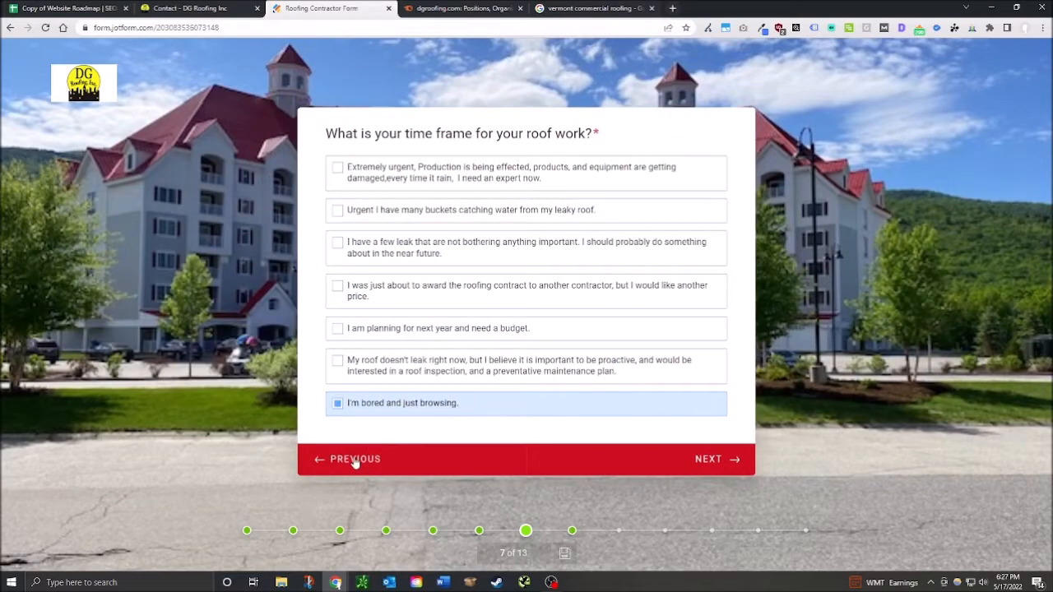
{"action": "left_click", "coordinate": [354, 460]}
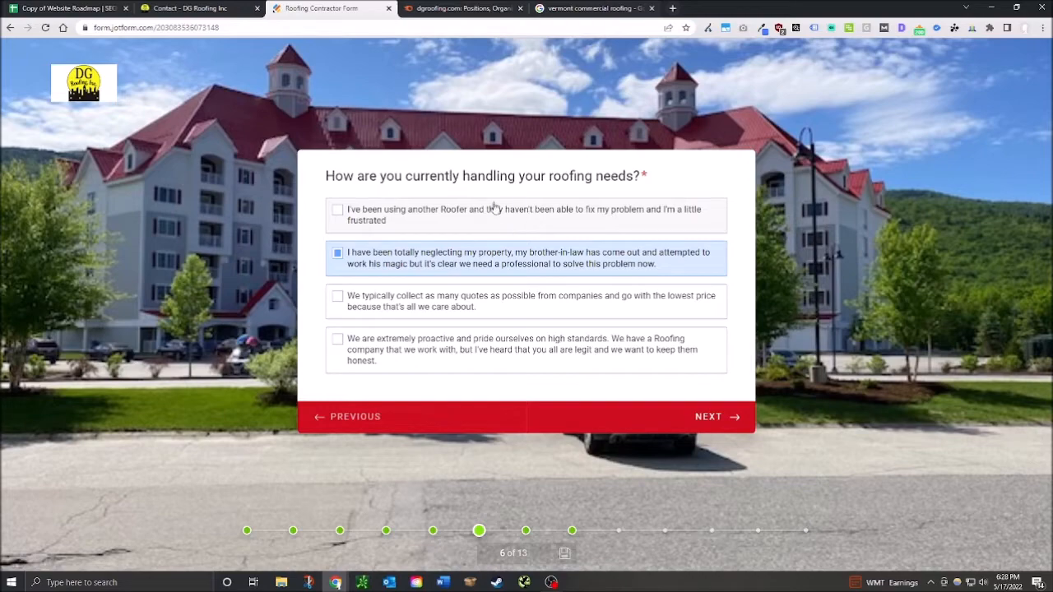
{"action": "left_click", "coordinate": [245, 7]}
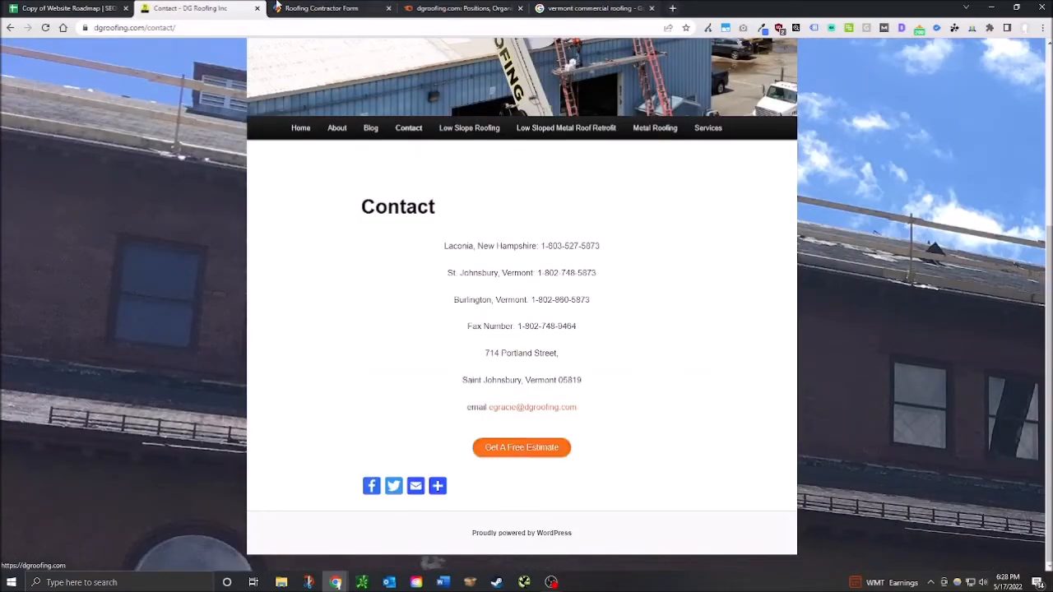
{"action": "left_click", "coordinate": [321, 9]}
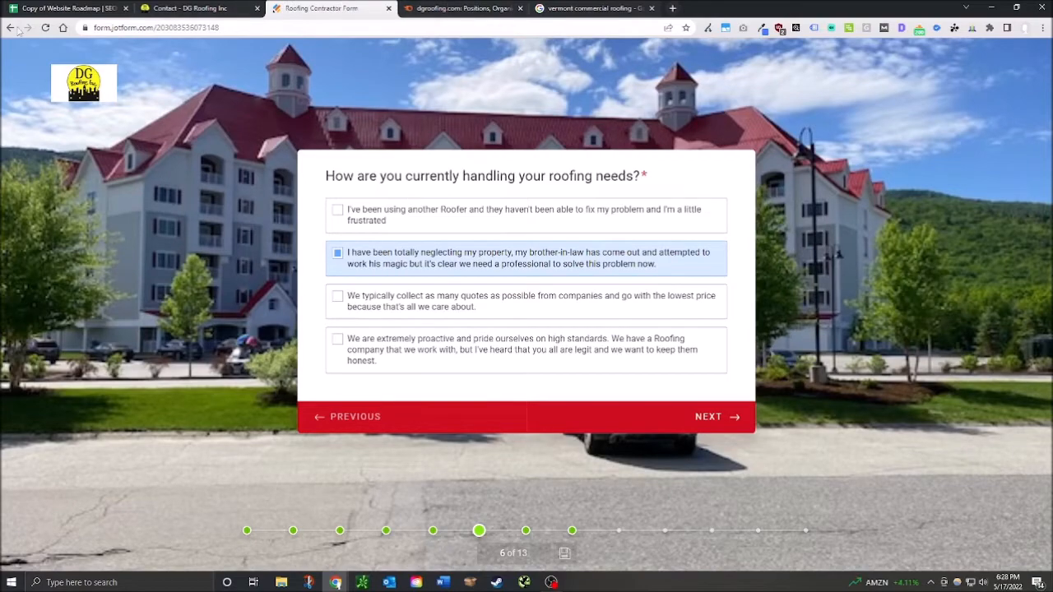
{"action": "left_click", "coordinate": [10, 27]}
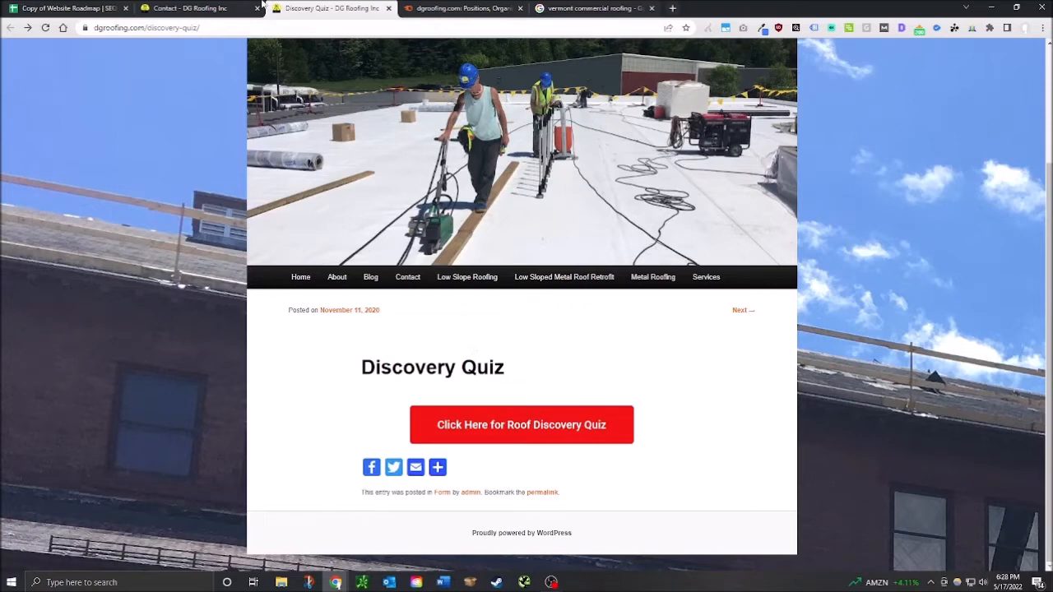
{"action": "left_click", "coordinate": [238, 9]}
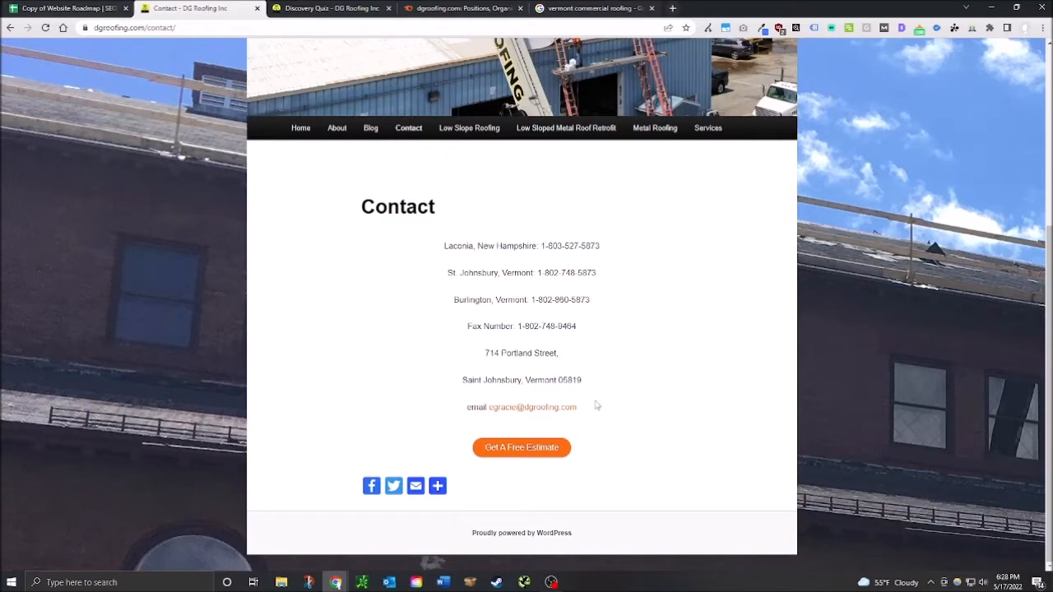
{"action": "scroll", "coordinate": [601, 412], "scroll_direction": "up", "scroll_amount": 4}
{"action": "left_click", "coordinate": [351, 6]}
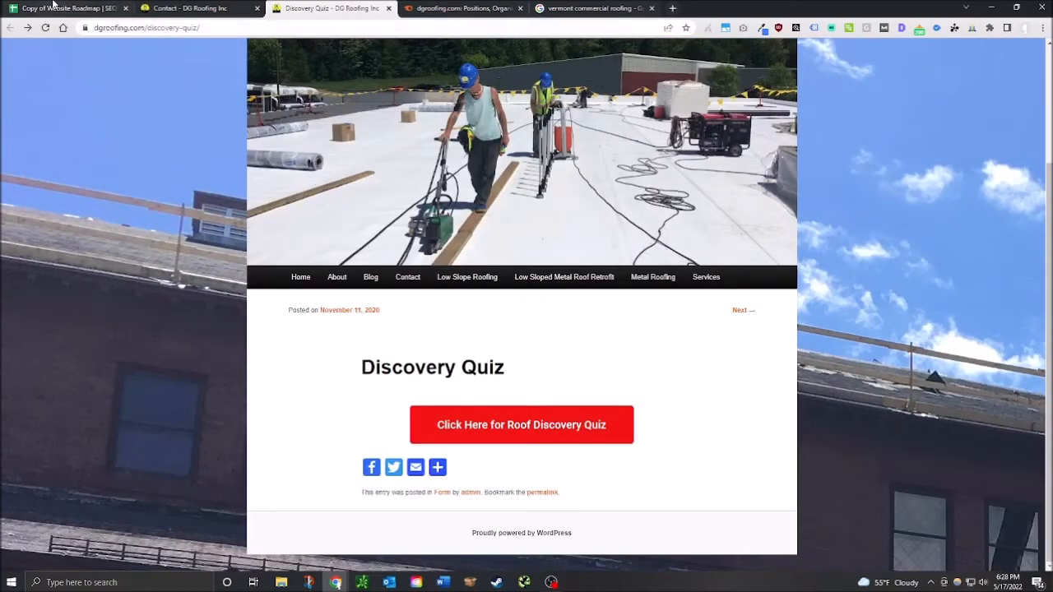
Step: In the roadmap sheet, enter z for the seven Website Forms items from Minimum Number of Fields through Form Submits Prompt Confirmation Message
{"action": "key", "text": "ctrl+1"}
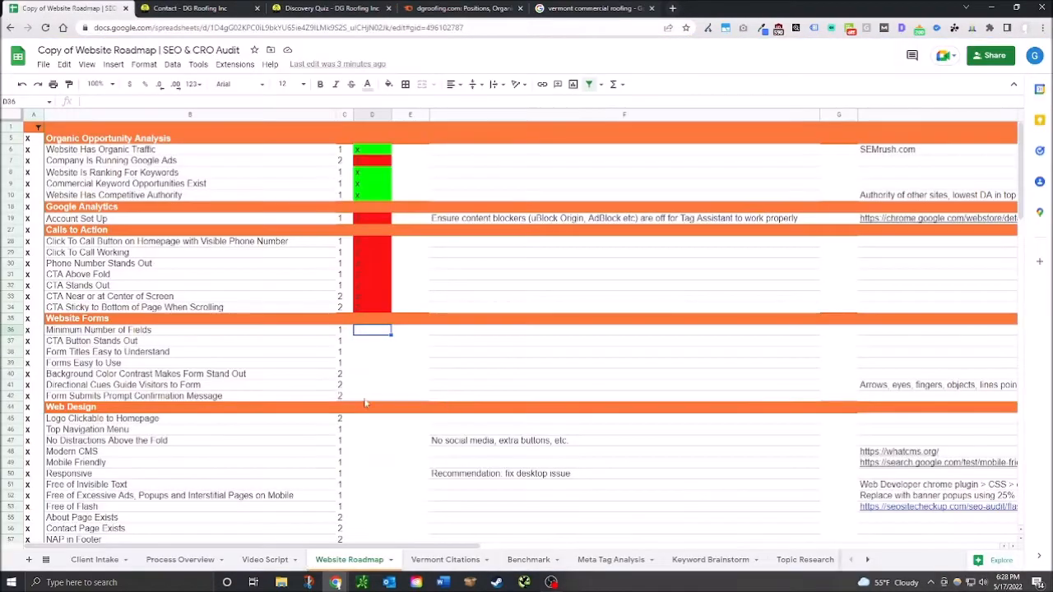
{"action": "type", "text": "x"}
{"action": "key", "text": "Return"}
{"action": "left_click", "coordinate": [373, 333]}
{"action": "left_click", "coordinate": [391, 338]}
{"action": "left_click", "coordinate": [386, 332]}
{"action": "left_click_drag", "start_coordinate": [391, 334], "coordinate": [390, 400]}
Step: Go to the Logo Clickable to Homepage result under Web Design and look over the Contact and Discovery Quiz pages again
{"action": "scroll", "coordinate": [221, 393], "scroll_direction": "down", "scroll_amount": 2}
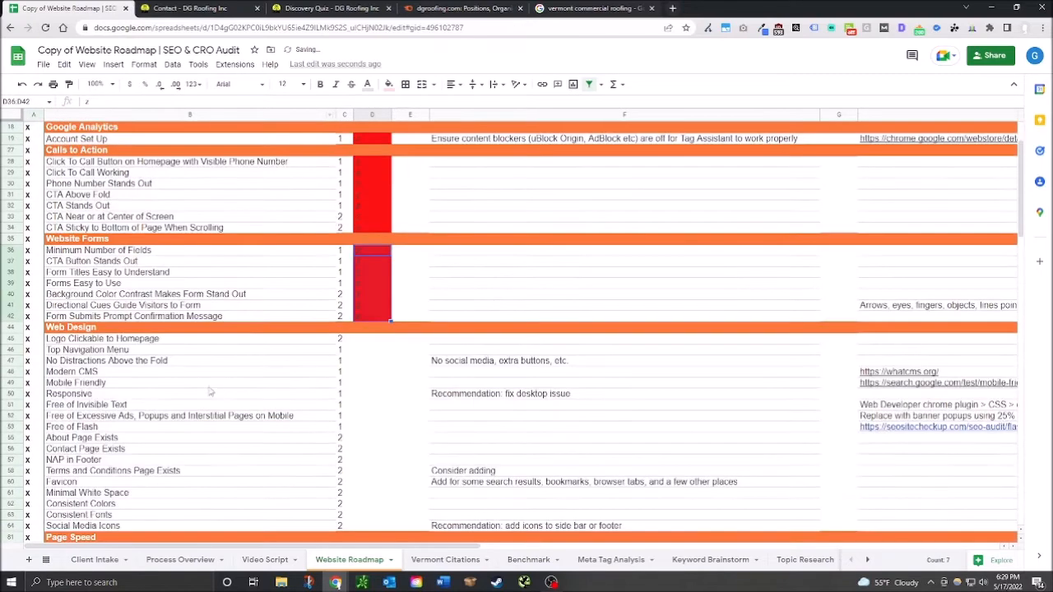
{"action": "scroll", "coordinate": [395, 331], "scroll_direction": "down", "scroll_amount": 2}
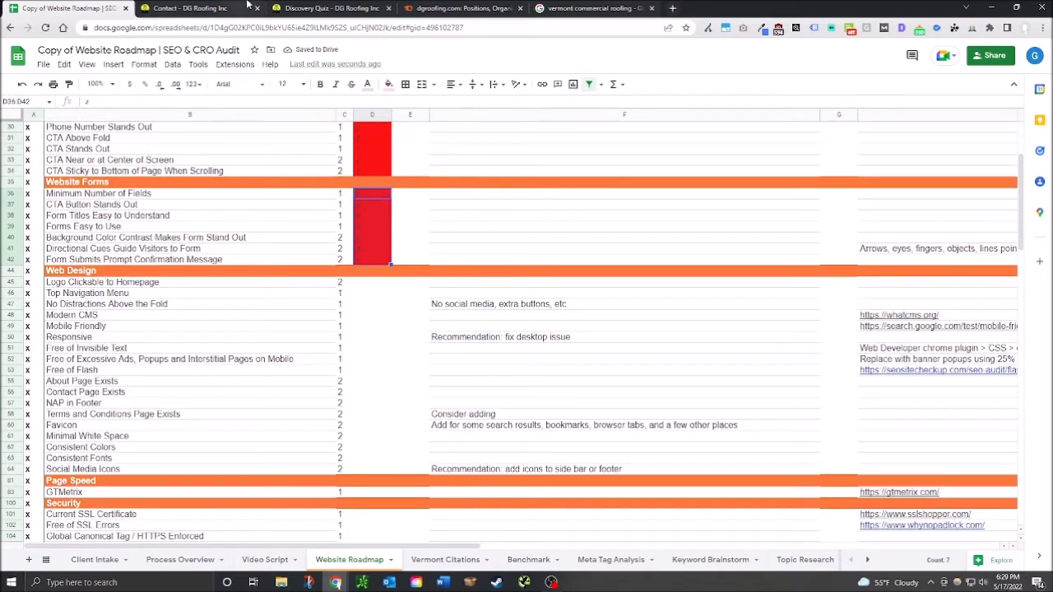
{"action": "left_click", "coordinate": [372, 285]}
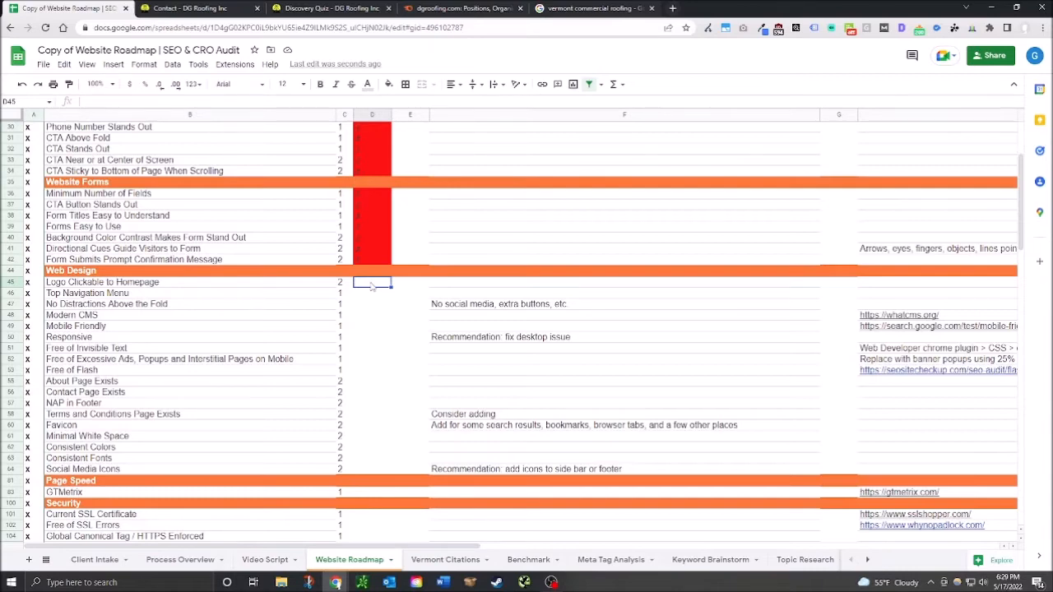
{"action": "left_click", "coordinate": [269, 7]}
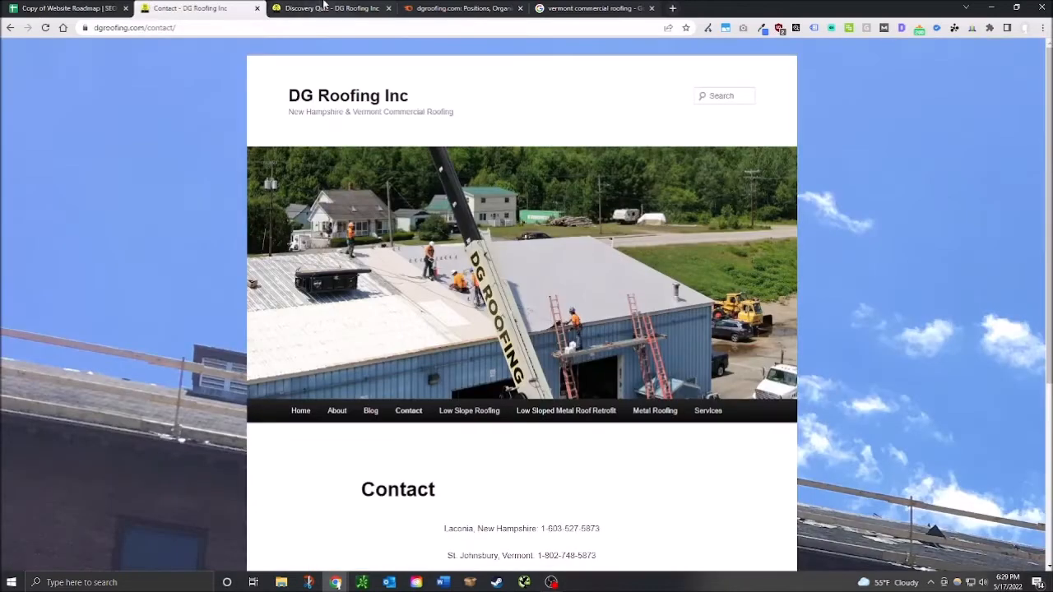
{"action": "left_click", "coordinate": [321, 8]}
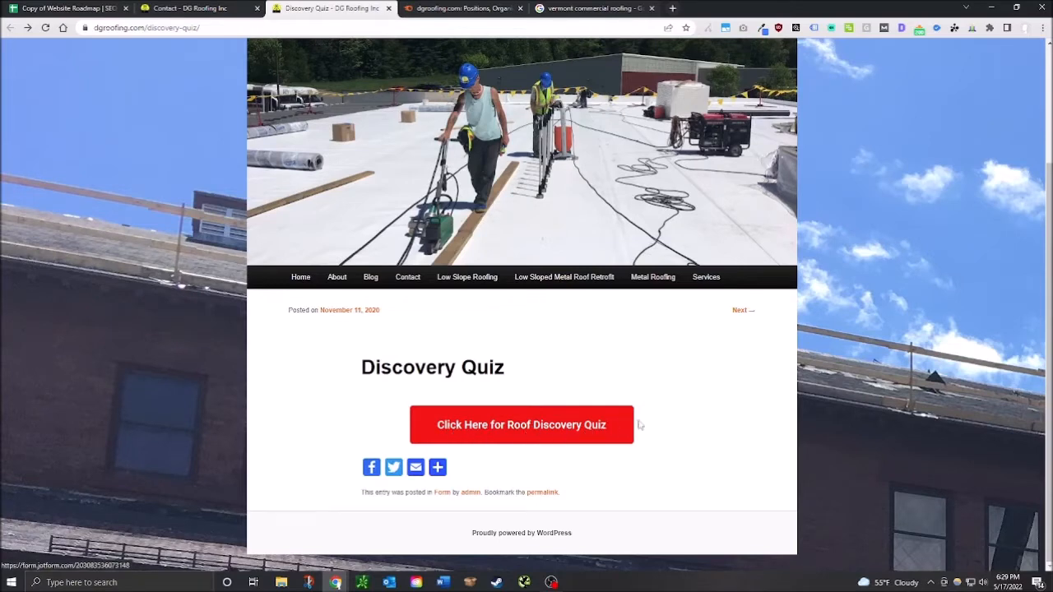
{"action": "left_click", "coordinate": [107, 9]}
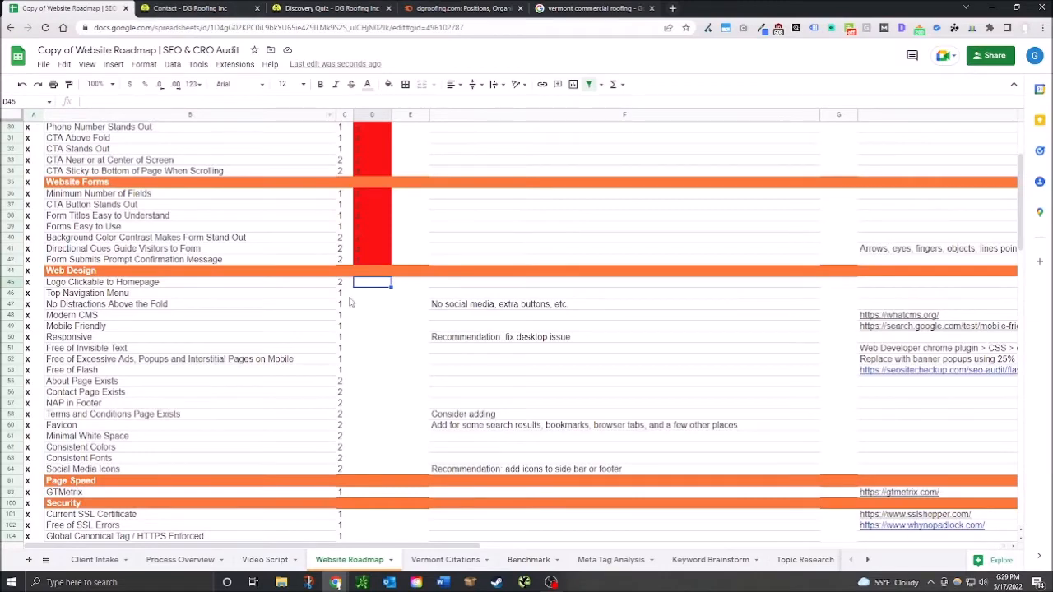
Step: Test whether the DG Roofing Inc header on the Contact page leads to the homepage, and inspect the homepage's logo and search field
{"action": "left_click", "coordinate": [246, 12]}
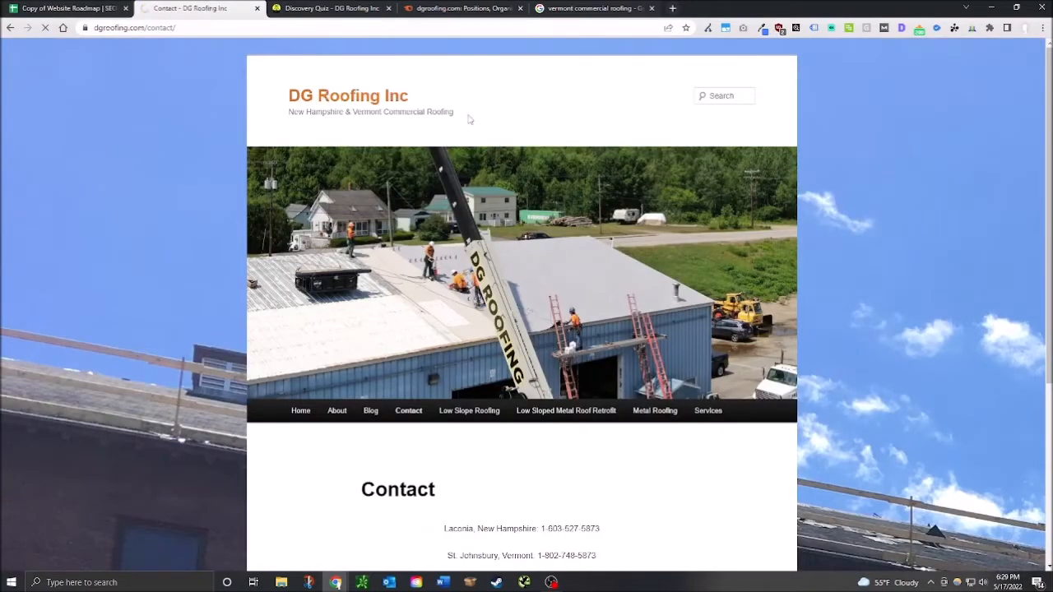
{"action": "left_click", "coordinate": [280, 100]}
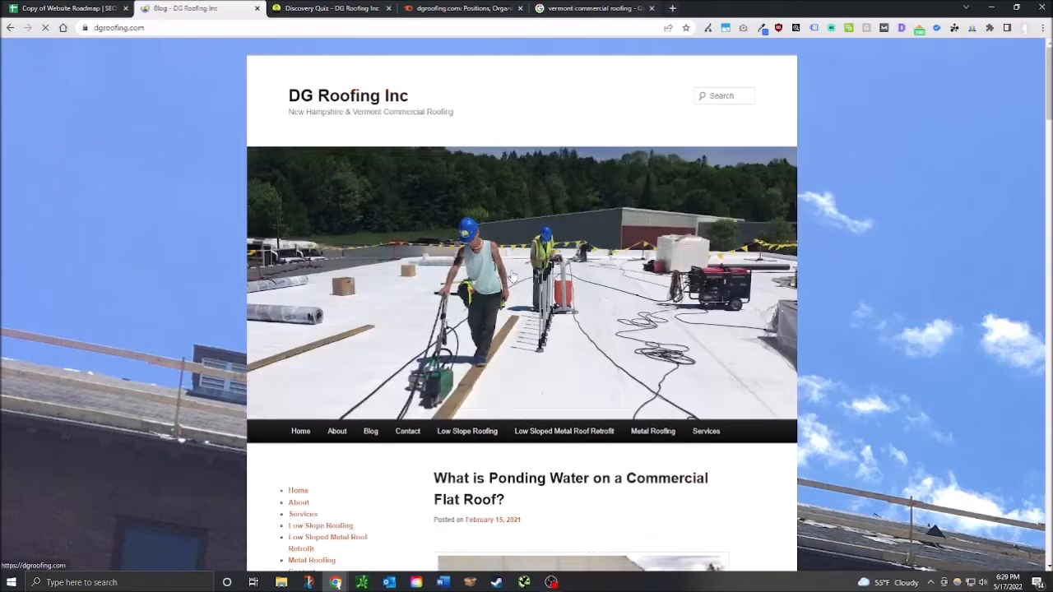
{"action": "scroll", "coordinate": [486, 403], "scroll_direction": "down", "scroll_amount": 3}
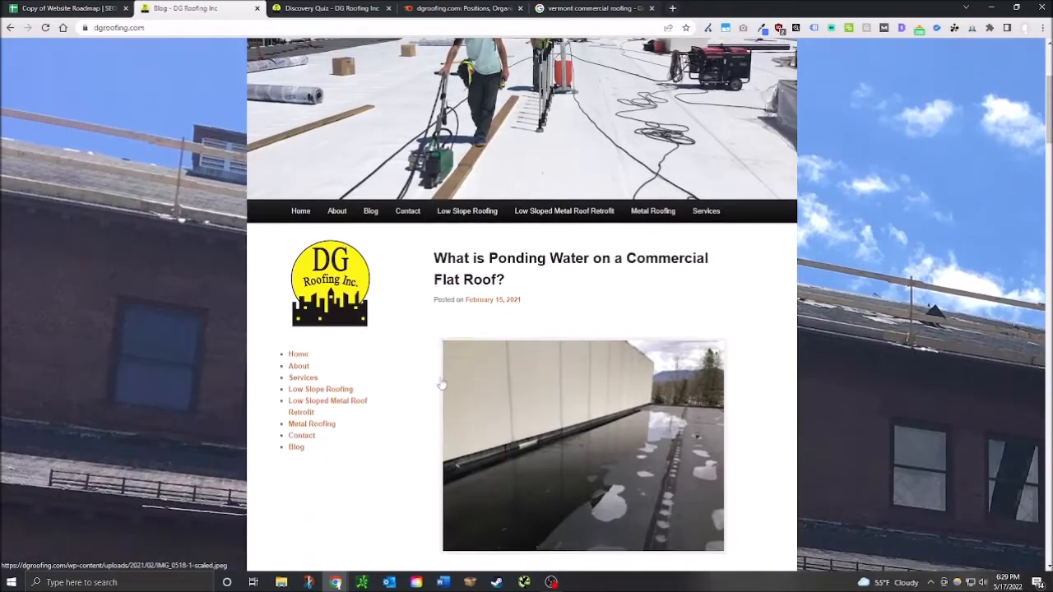
{"action": "scroll", "coordinate": [358, 288], "scroll_direction": "up", "scroll_amount": 3}
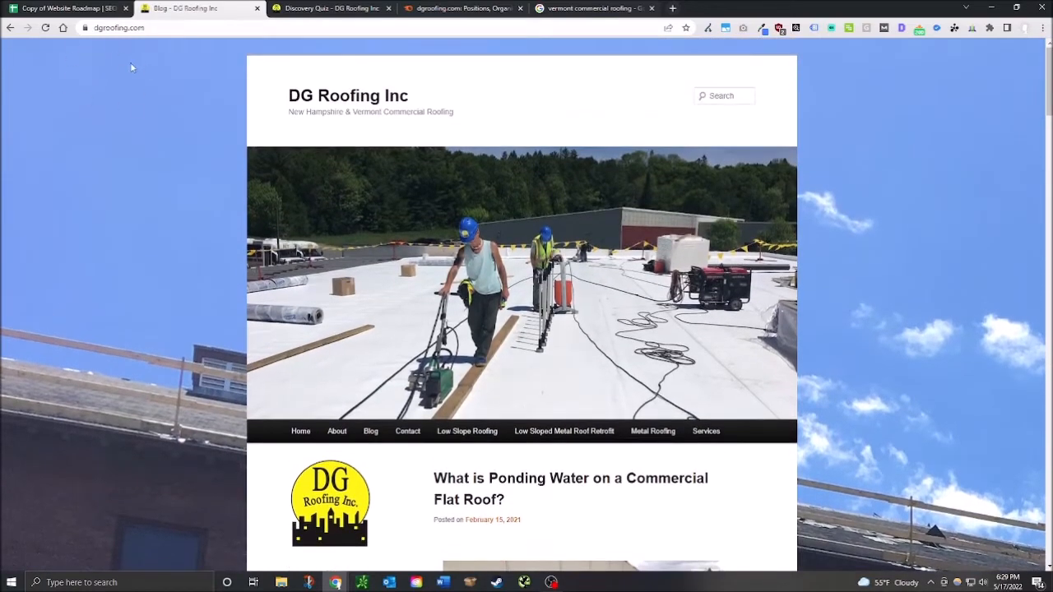
{"action": "left_click", "coordinate": [705, 102]}
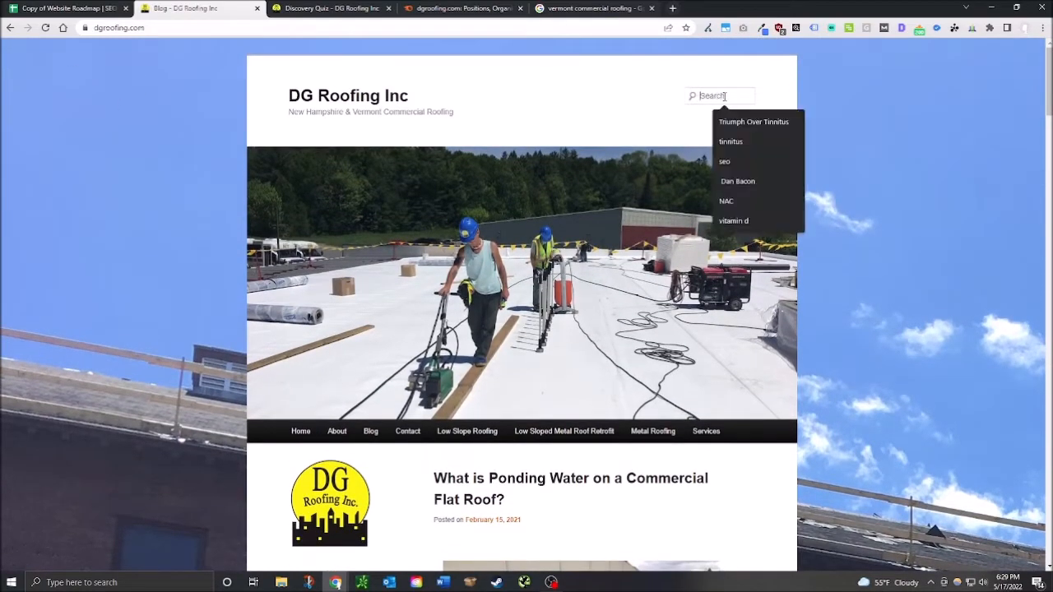
{"action": "left_click", "coordinate": [625, 88]}
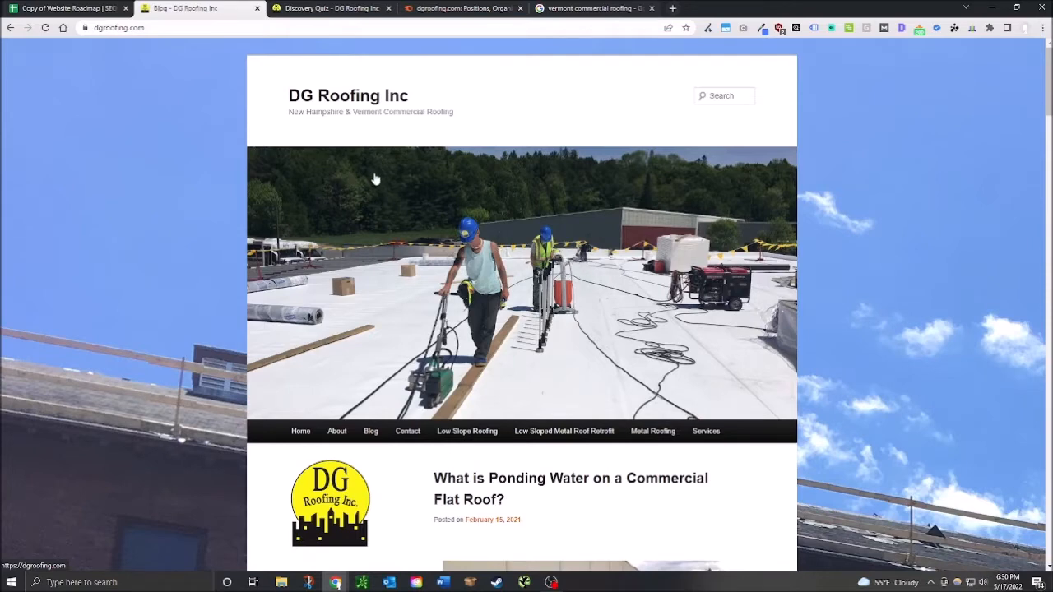
Step: Check the homepage's logo and navigation menu, and mark Logo Clickable to Homepage and Top Navigation Menu as failing in the roadmap sheet
{"action": "left_click", "coordinate": [109, 7]}
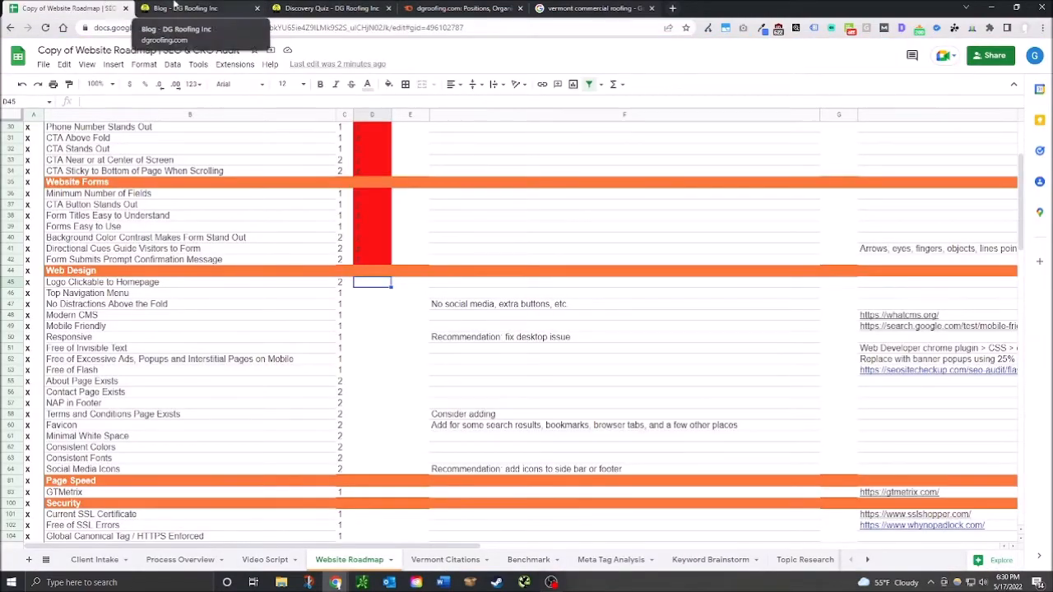
{"action": "left_click", "coordinate": [247, 9]}
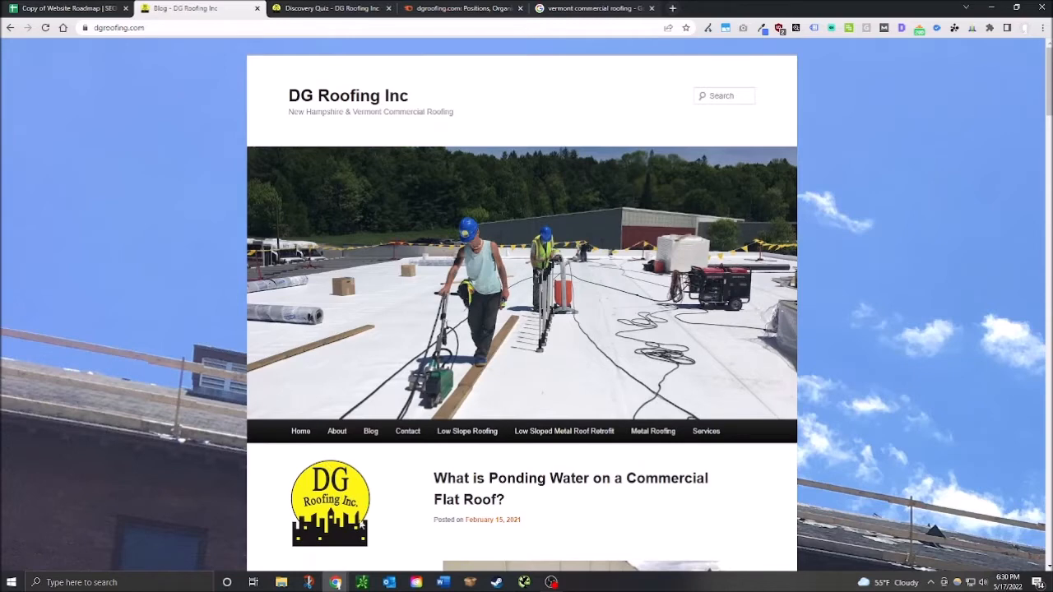
{"action": "left_click", "coordinate": [47, 7]}
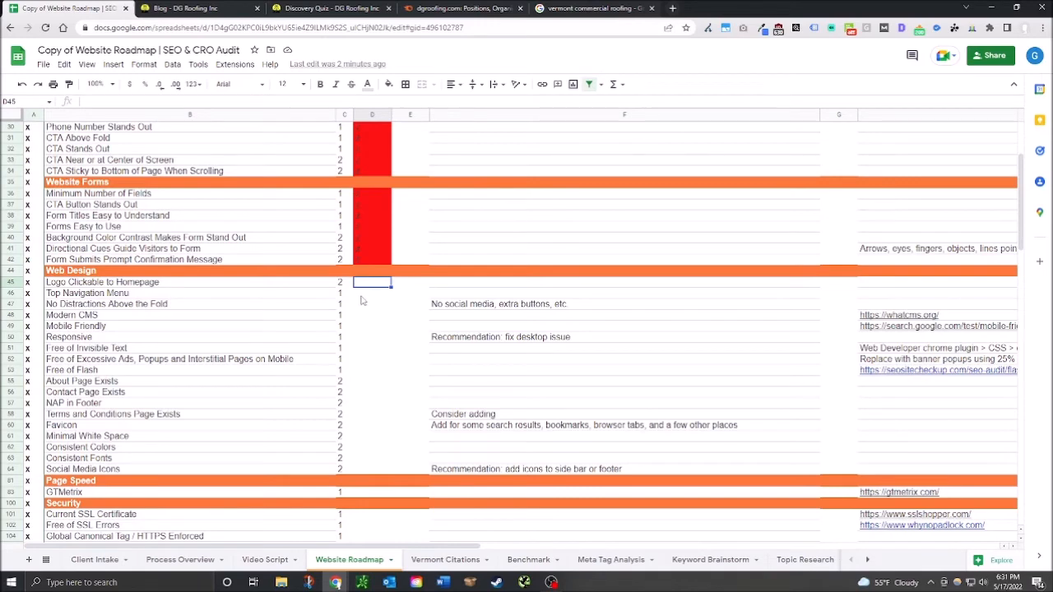
{"action": "left_click_drag", "start_coordinate": [361, 286], "coordinate": [370, 299]}
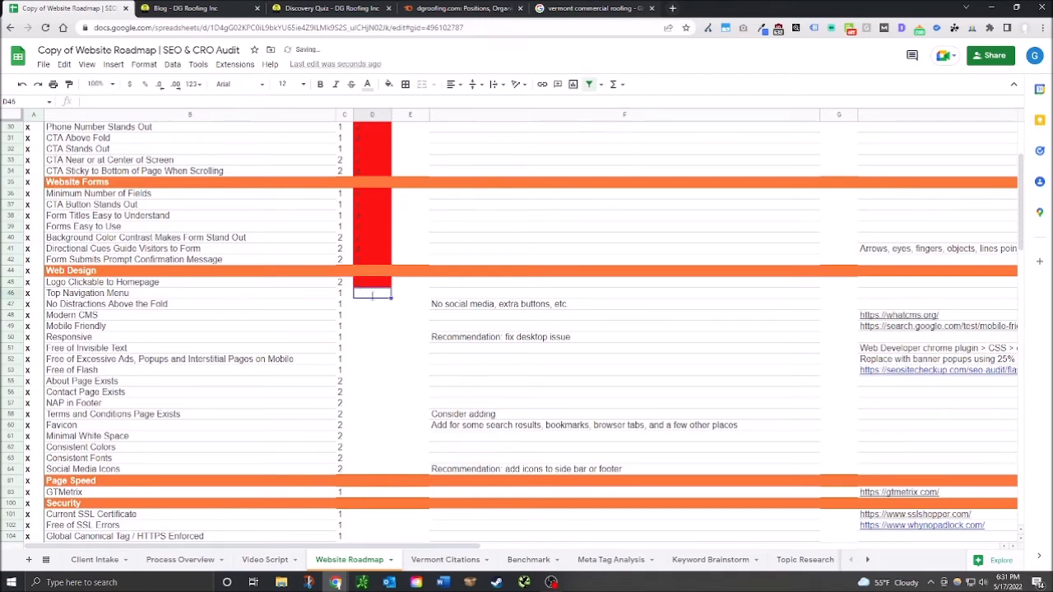
{"action": "left_click", "coordinate": [373, 309]}
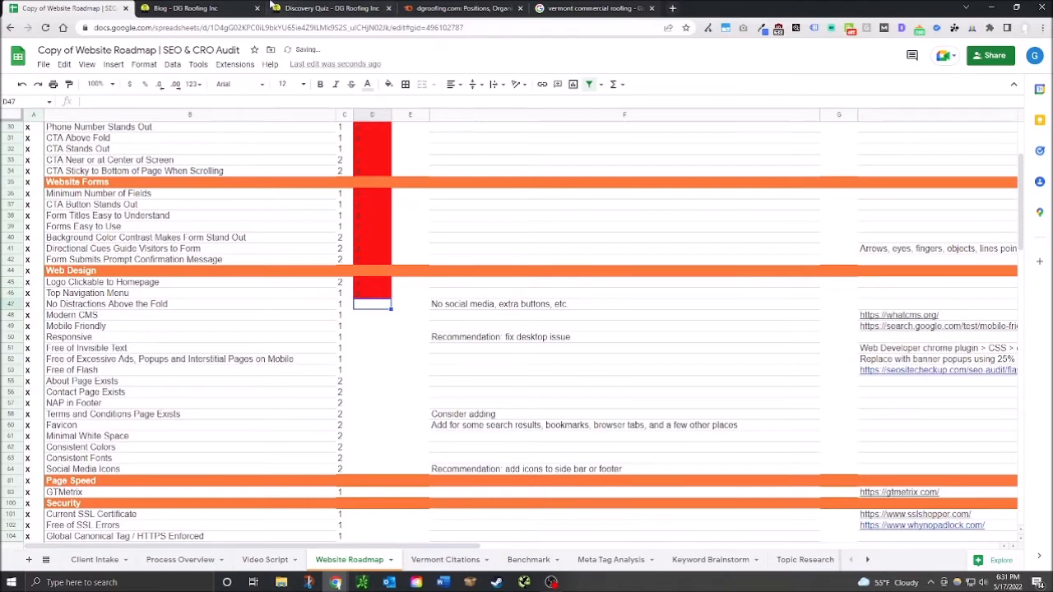
Step: Check the homepage above the fold for distractions and enter x for No Distractions Above the Fold in the roadmap sheet
{"action": "key", "text": "ctrl+Tab"}
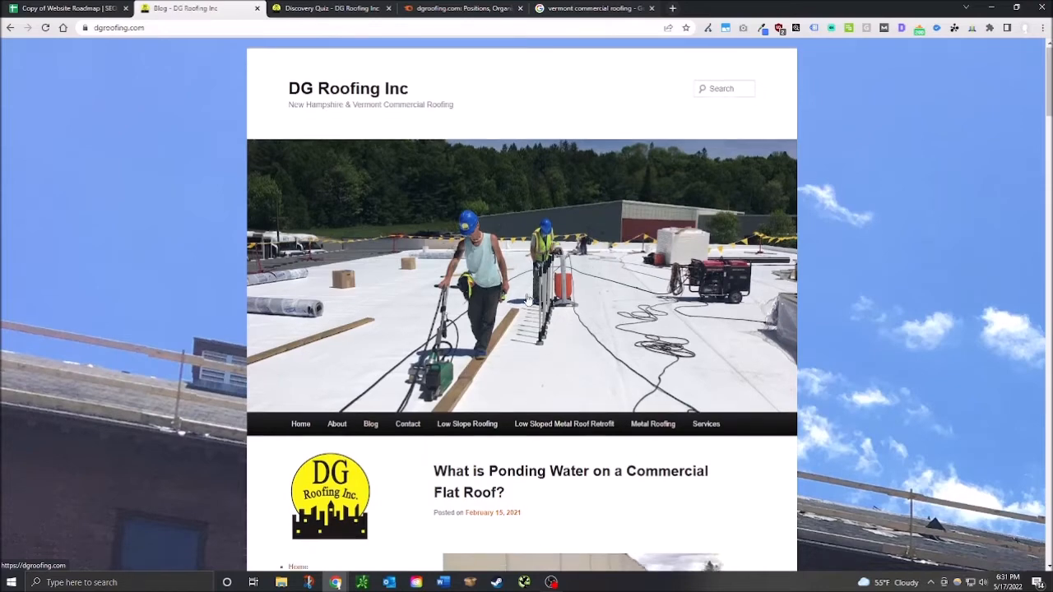
{"action": "scroll", "coordinate": [527, 280], "scroll_direction": "down", "scroll_amount": 1}
{"action": "scroll", "coordinate": [555, 395], "scroll_direction": "up", "scroll_amount": 1}
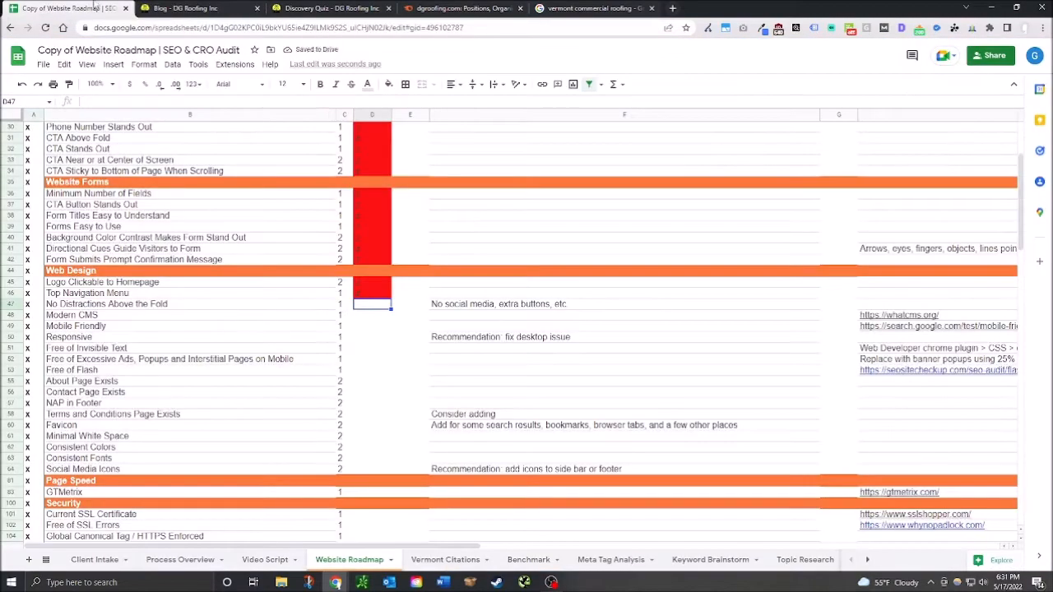
{"action": "left_click", "coordinate": [96, 8]}
{"action": "type", "text": "x"}
{"action": "key", "text": "Return"}
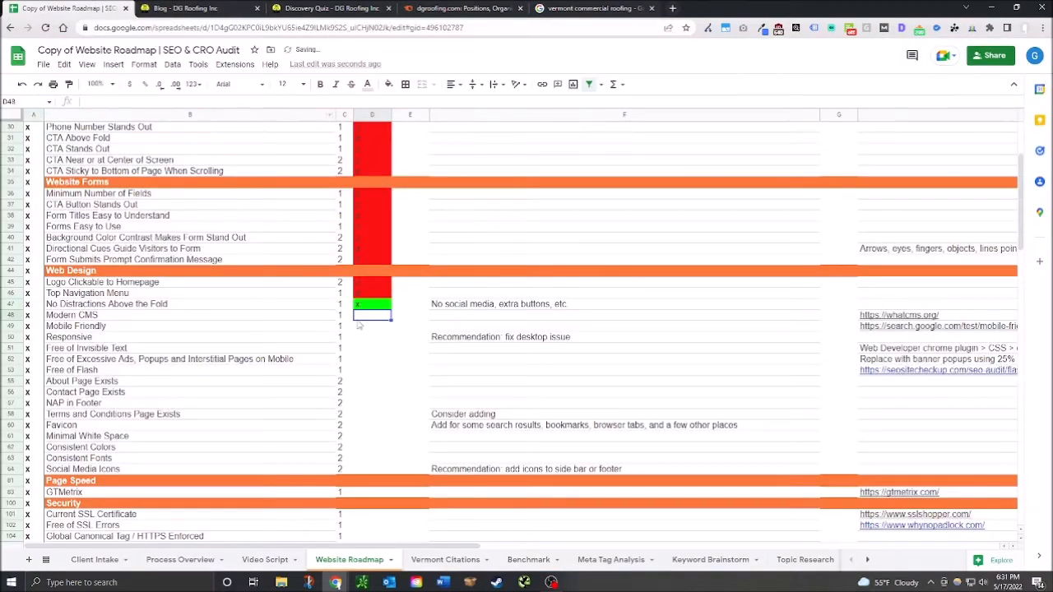
Step: Glance at the homepage again, and open the whatcms.org link from the sheet's Modern CMS row
{"action": "left_click", "coordinate": [226, 10]}
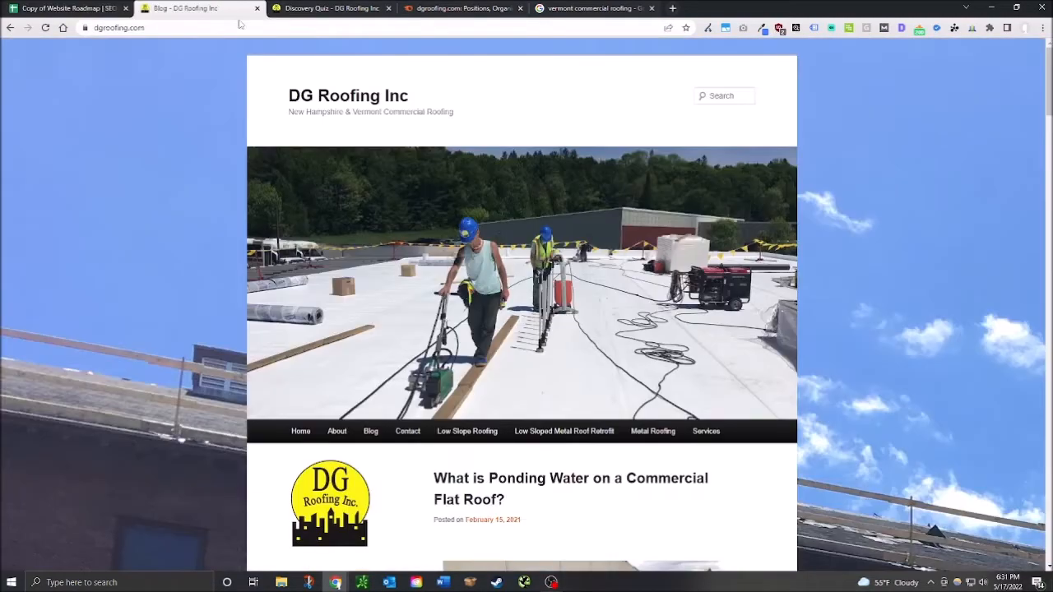
{"action": "left_click", "coordinate": [39, 7]}
{"action": "left_click", "coordinate": [905, 327]}
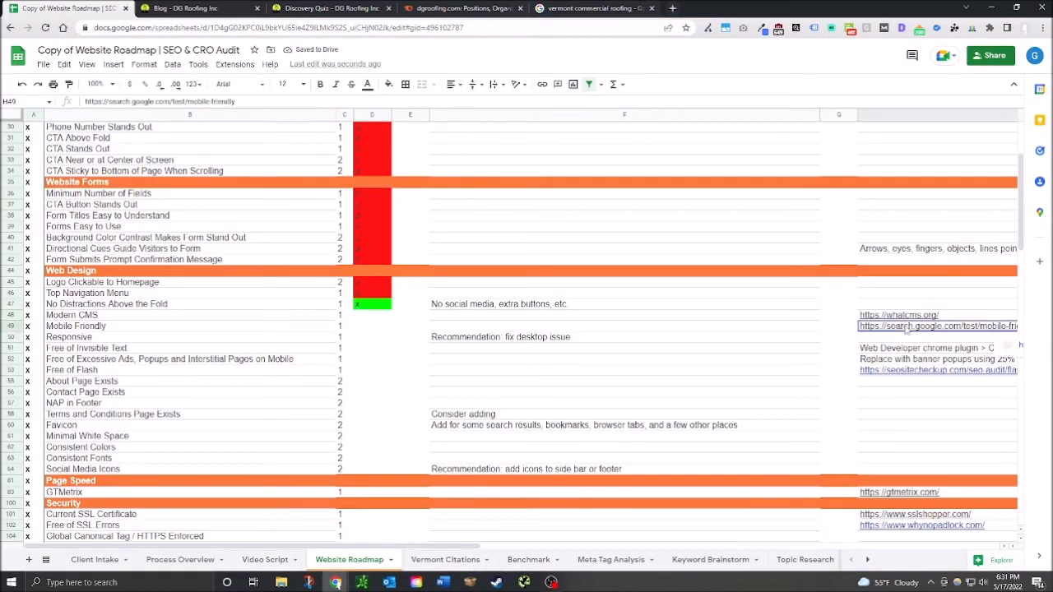
{"action": "left_click", "coordinate": [888, 318]}
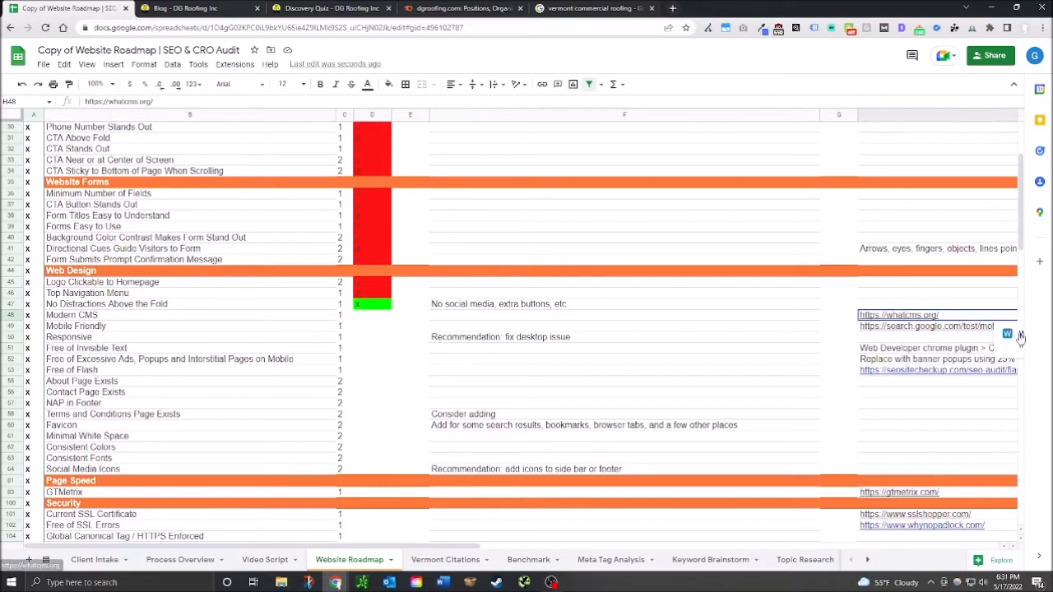
{"action": "left_click", "coordinate": [1008, 334]}
{"action": "left_click", "coordinate": [323, 6]}
{"action": "left_click", "coordinate": [200, 10]}
{"action": "left_click", "coordinate": [306, 8]}
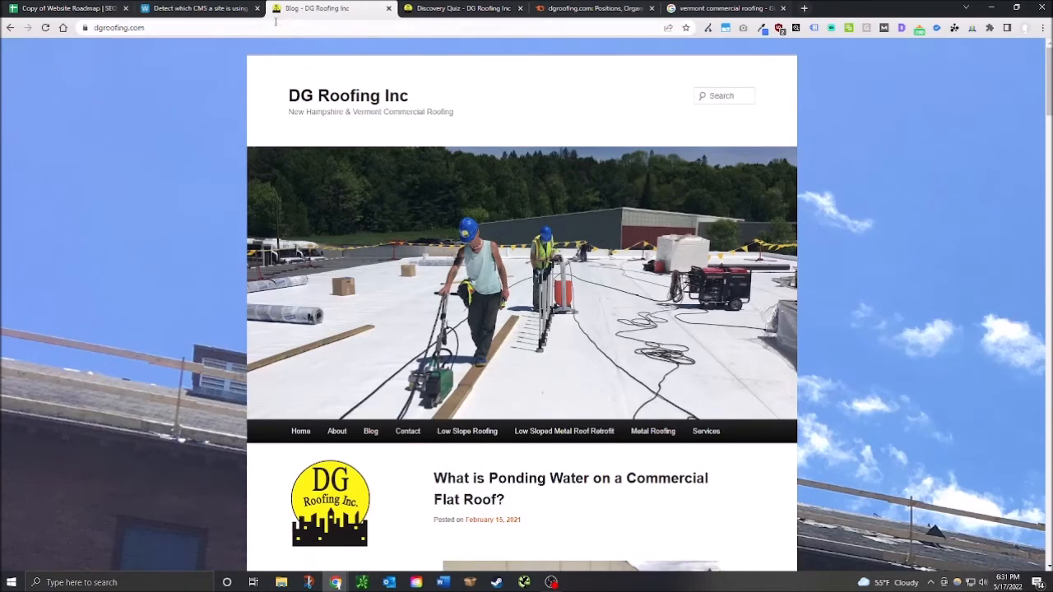
{"action": "left_click", "coordinate": [220, 9]}
{"action": "left_click", "coordinate": [367, 224]}
{"action": "type", "text": "https://whatcms.org/"}
{"action": "left_click", "coordinate": [638, 226]}
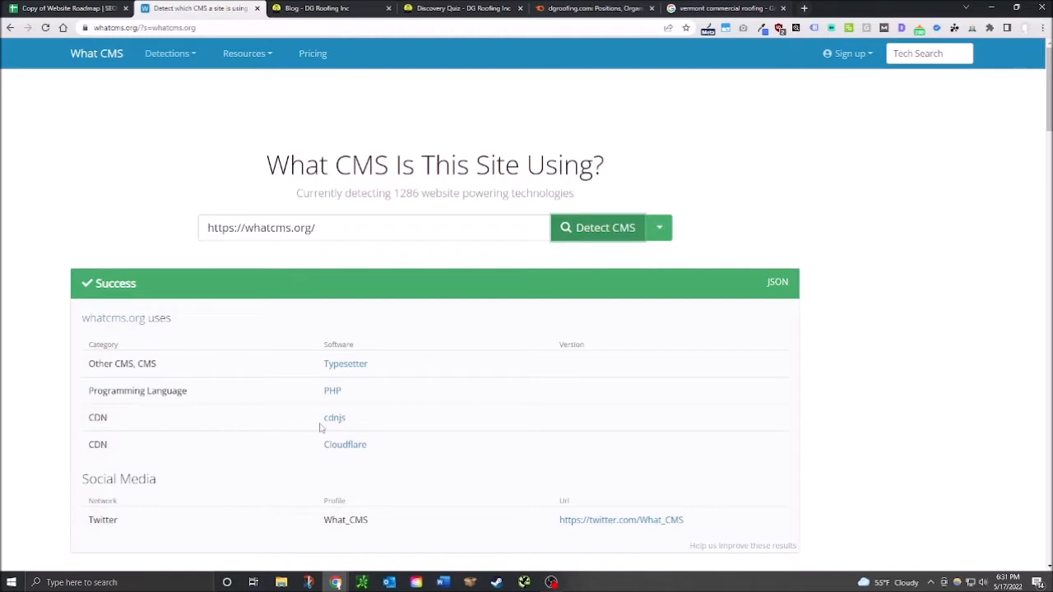
{"action": "scroll", "coordinate": [321, 428], "scroll_direction": "down", "scroll_amount": 1}
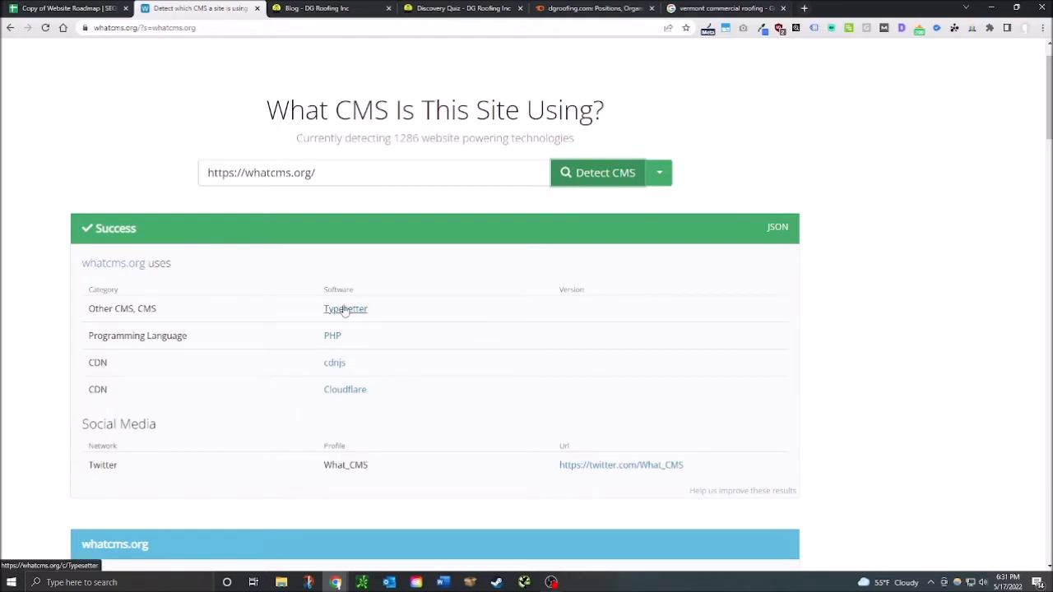
{"action": "scroll", "coordinate": [337, 313], "scroll_direction": "down", "scroll_amount": 4}
{"action": "scroll", "coordinate": [440, 315], "scroll_direction": "down", "scroll_amount": 1}
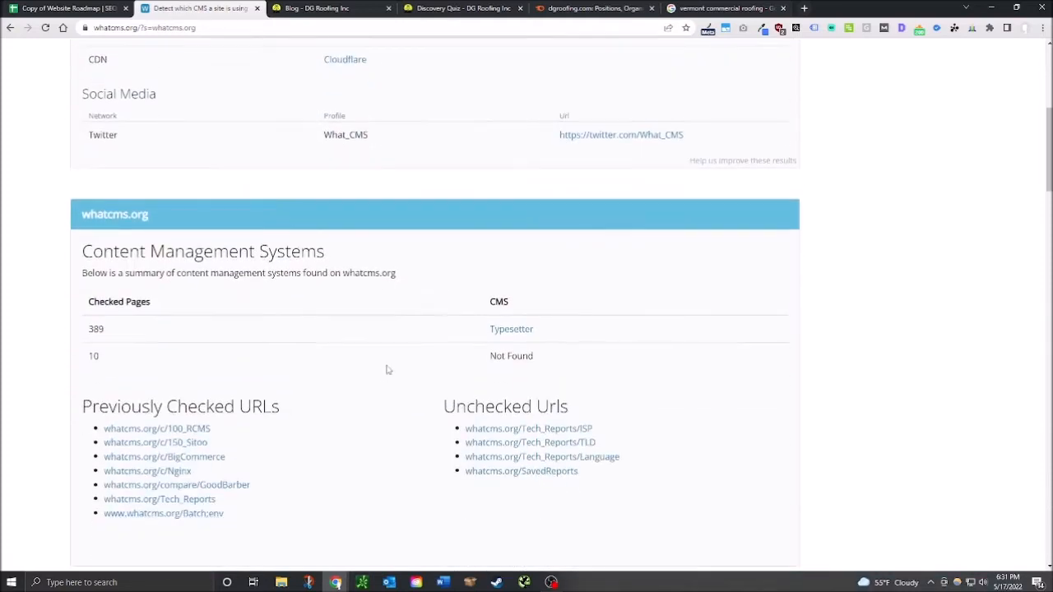
Step: Open the Typesetter entry from the detection results in a new tab, and open its typesettercms.com website from there
{"action": "scroll", "coordinate": [373, 385], "scroll_direction": "up", "scroll_amount": 4}
{"action": "right_click", "coordinate": [339, 307]}
{"action": "left_click", "coordinate": [370, 318]}
{"action": "left_click", "coordinate": [309, 7]}
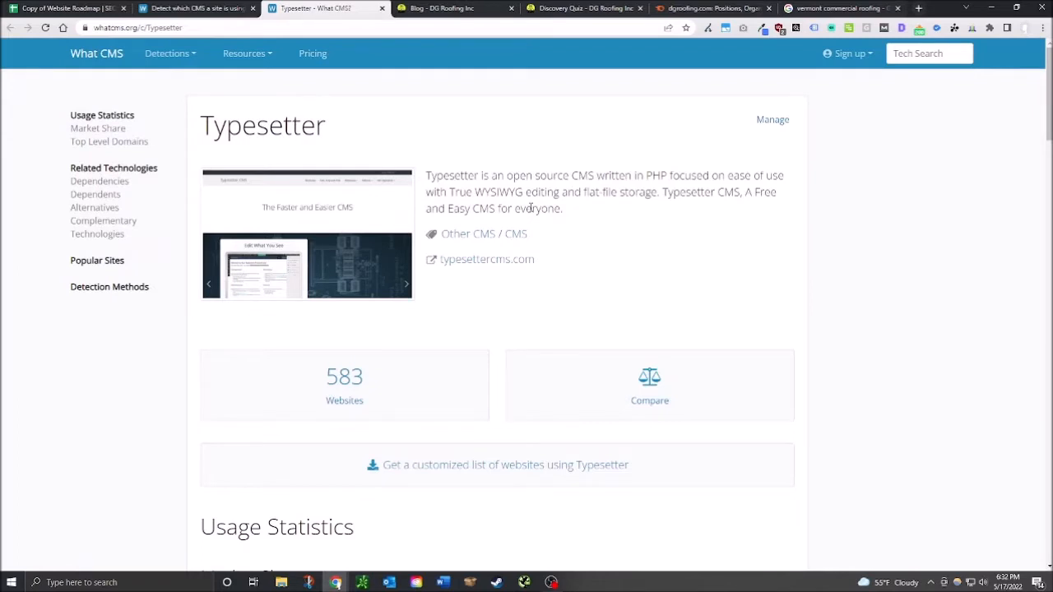
{"action": "right_click", "coordinate": [489, 261]}
{"action": "left_click", "coordinate": [527, 270]}
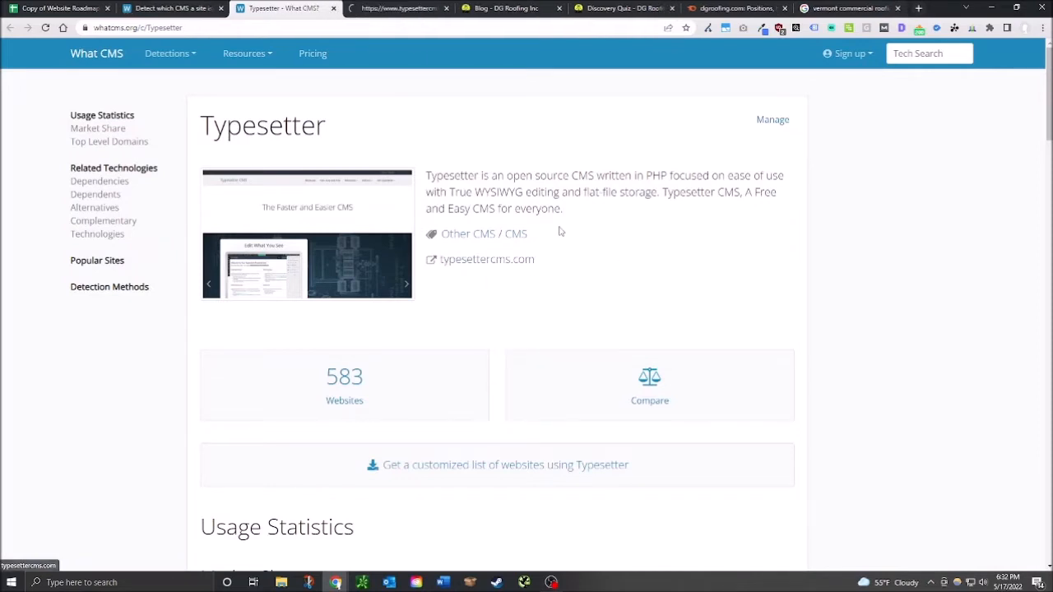
{"action": "left_click", "coordinate": [371, 6]}
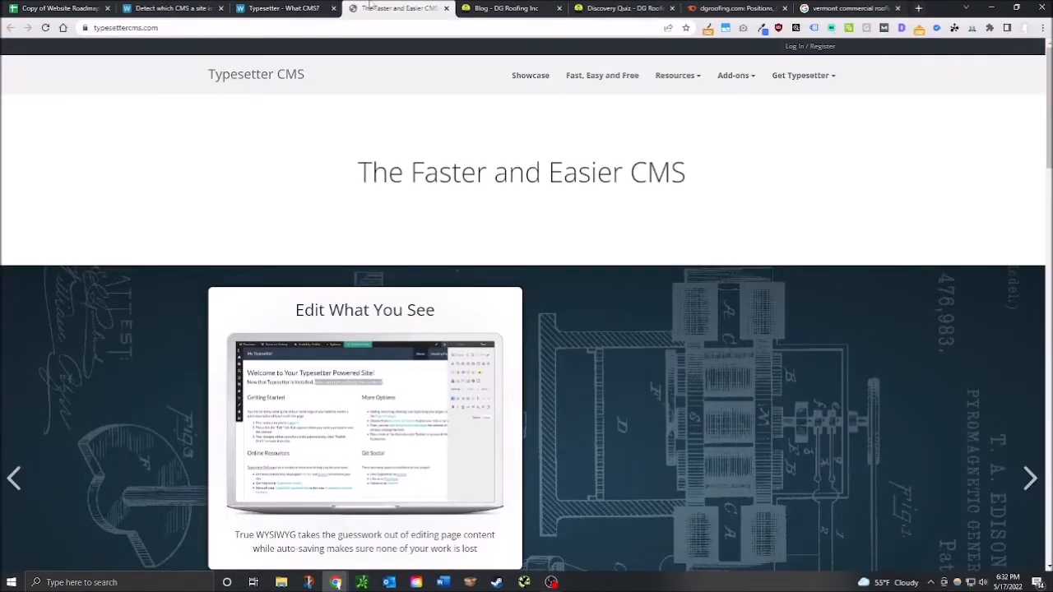
Step: Look over the Typesetter CMS homepage and open its Fast, Easy and Free page
{"action": "scroll", "coordinate": [450, 263], "scroll_direction": "down", "scroll_amount": 2}
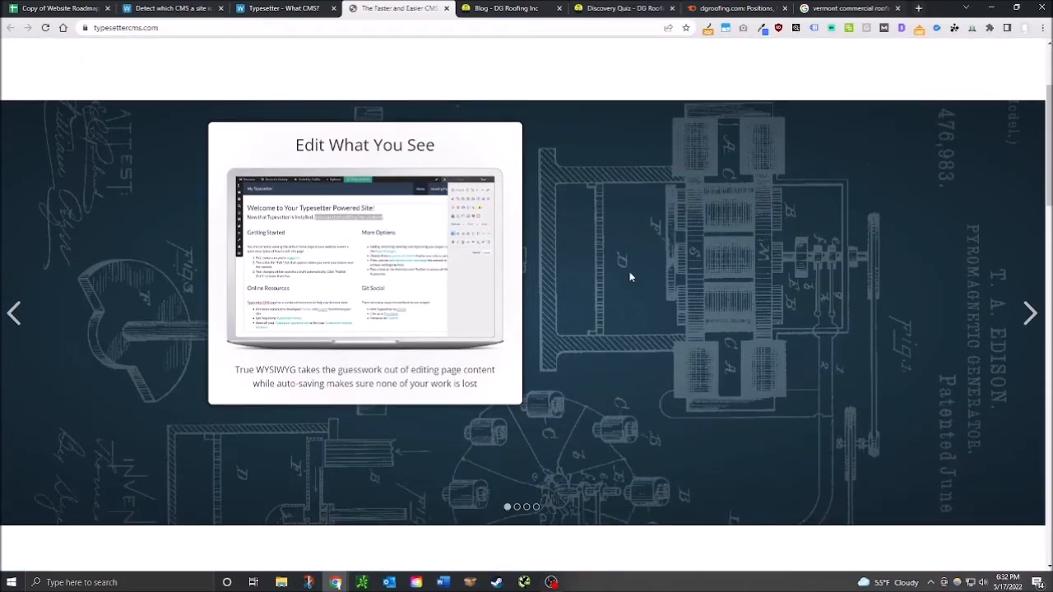
{"action": "scroll", "coordinate": [631, 277], "scroll_direction": "down", "scroll_amount": 10}
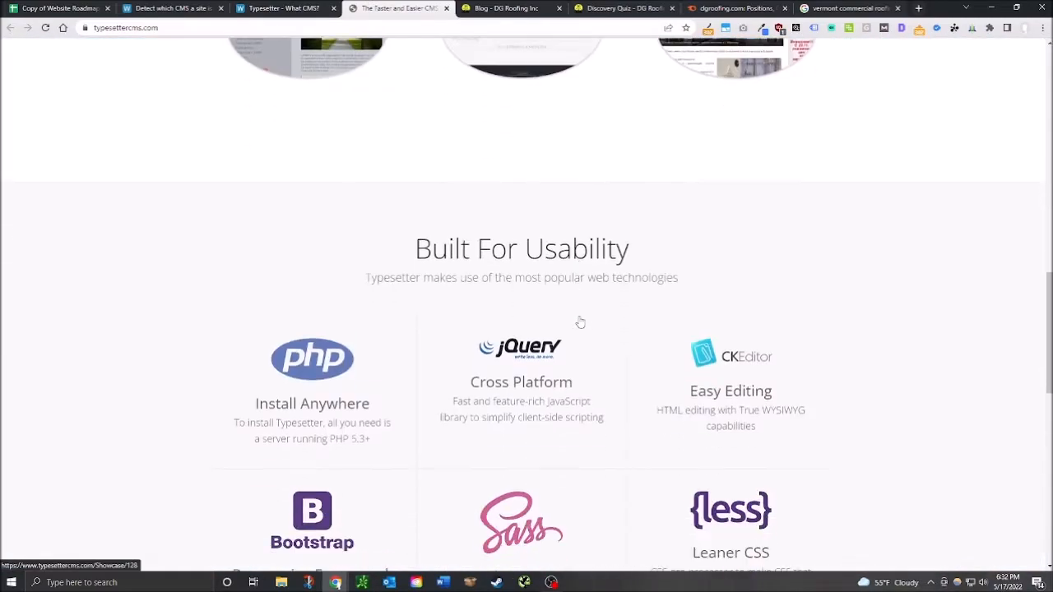
{"action": "scroll", "coordinate": [580, 321], "scroll_direction": "up", "scroll_amount": 7}
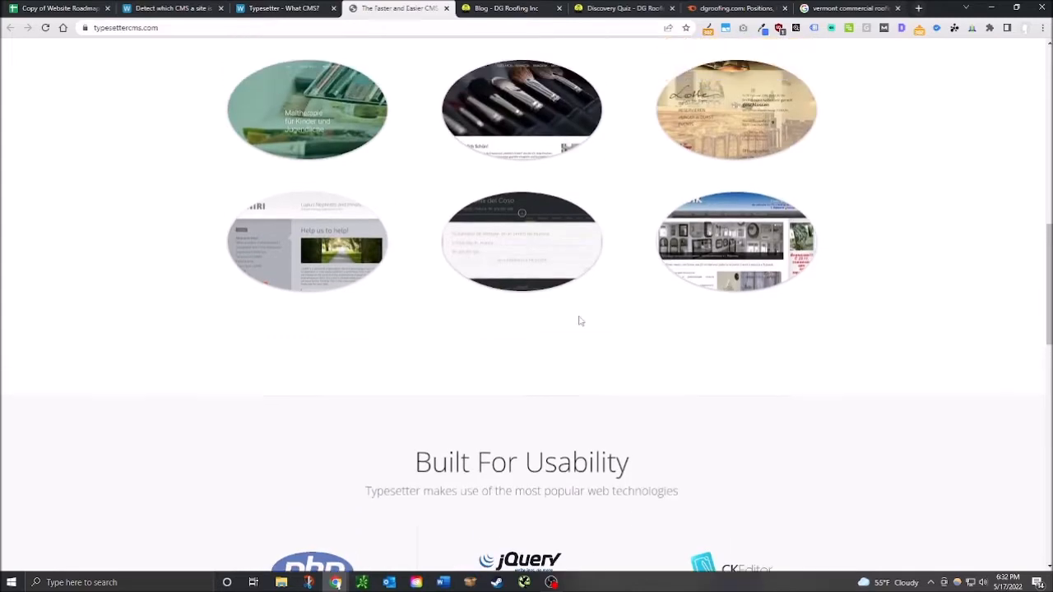
{"action": "scroll", "coordinate": [575, 322], "scroll_direction": "up", "scroll_amount": 3}
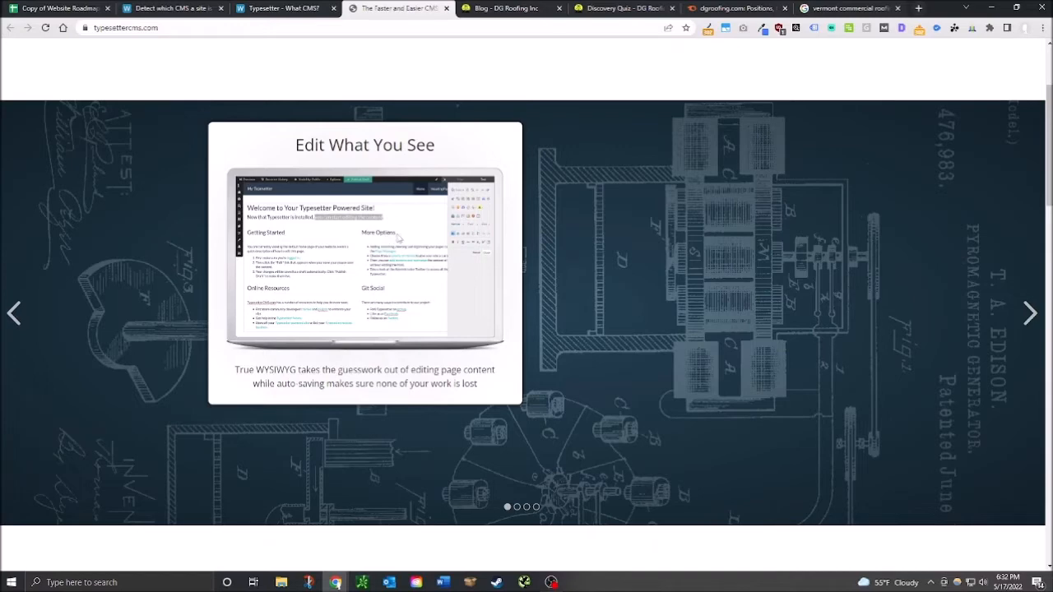
{"action": "scroll", "coordinate": [386, 236], "scroll_direction": "up", "scroll_amount": 2}
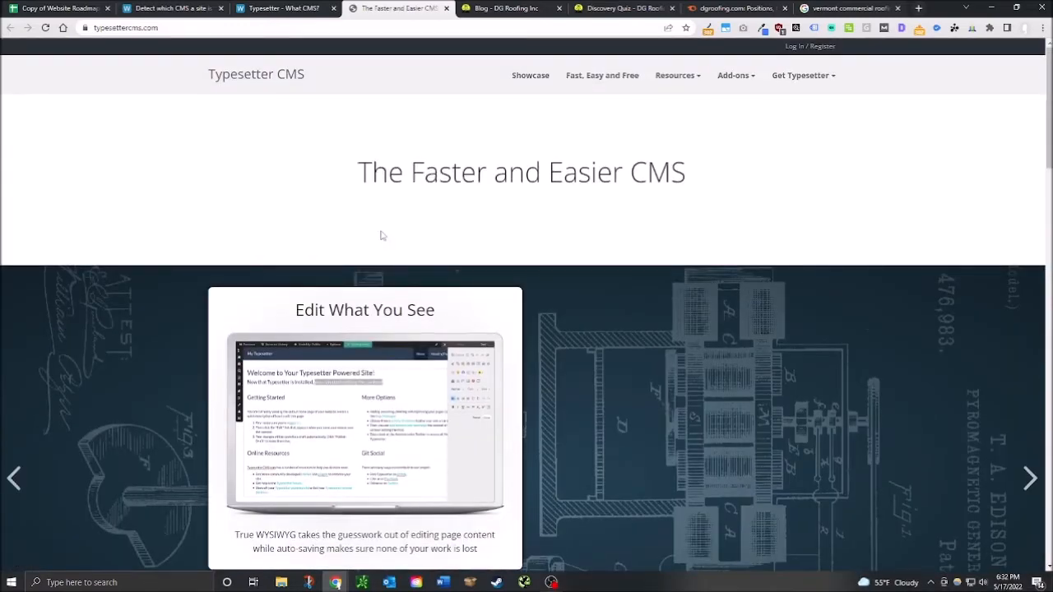
{"action": "left_click", "coordinate": [571, 85]}
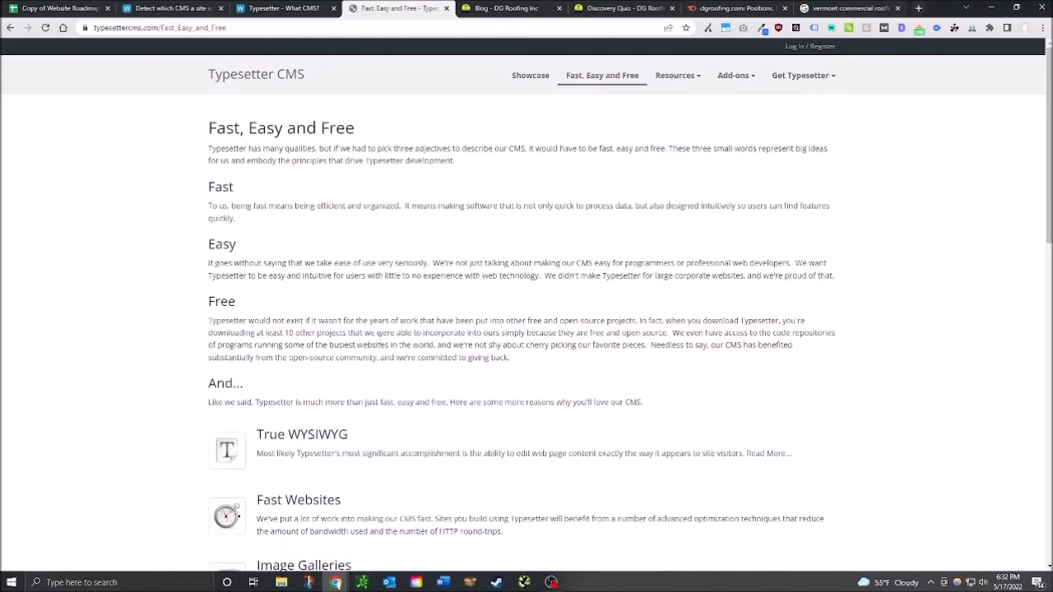
Step: Return to the roadmap sheet and mark Modern CMS as failing
{"action": "left_click", "coordinate": [148, 8]}
{"action": "left_click", "coordinate": [71, 7]}
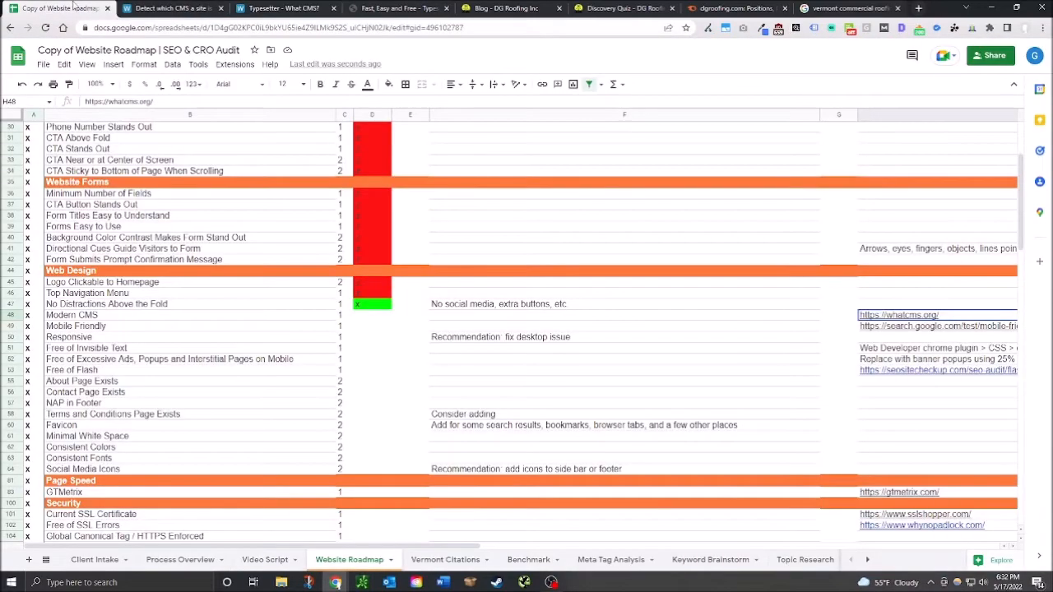
{"action": "left_click", "coordinate": [372, 317]}
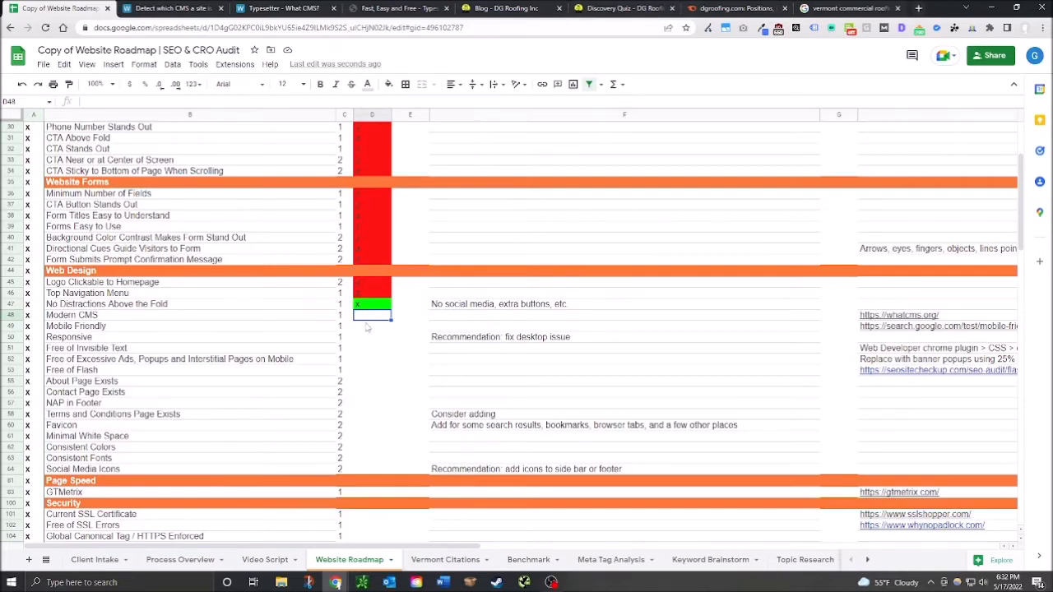
{"action": "type", "text": "o"}
{"action": "key", "text": "Return"}
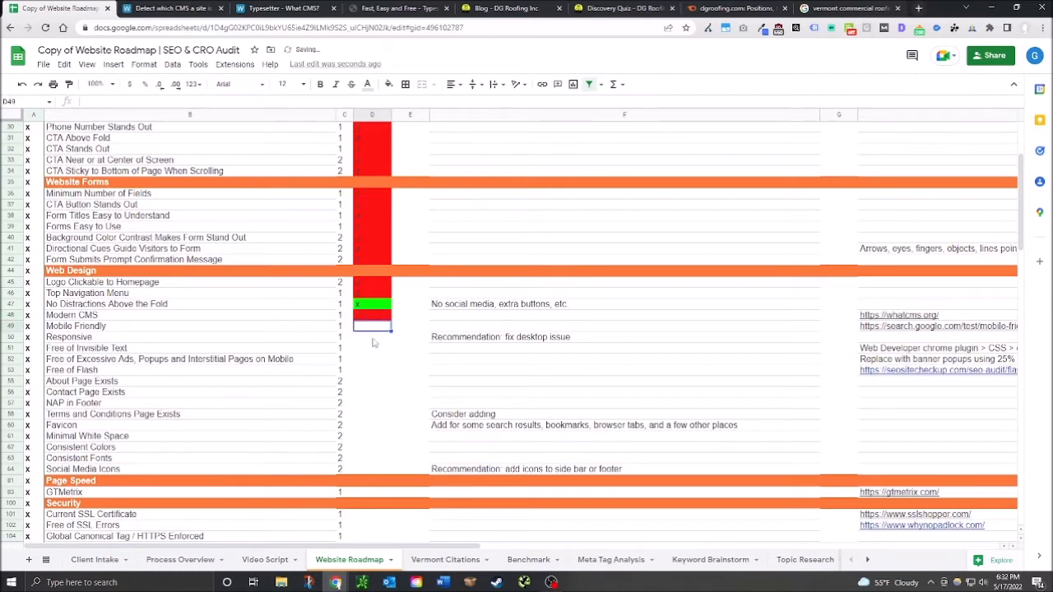
Step: Open the Mobile-Friendly Test link from the sheet's Mobile Friendly row, and take What CMS back to its blank detection form
{"action": "left_click", "coordinate": [905, 327]}
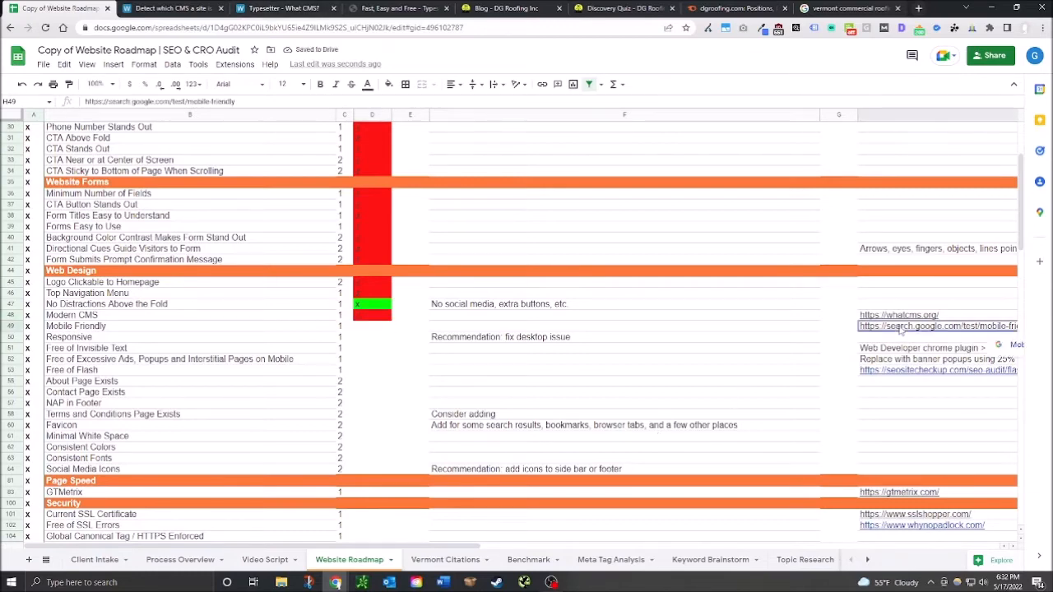
{"action": "left_click", "coordinate": [1015, 347]}
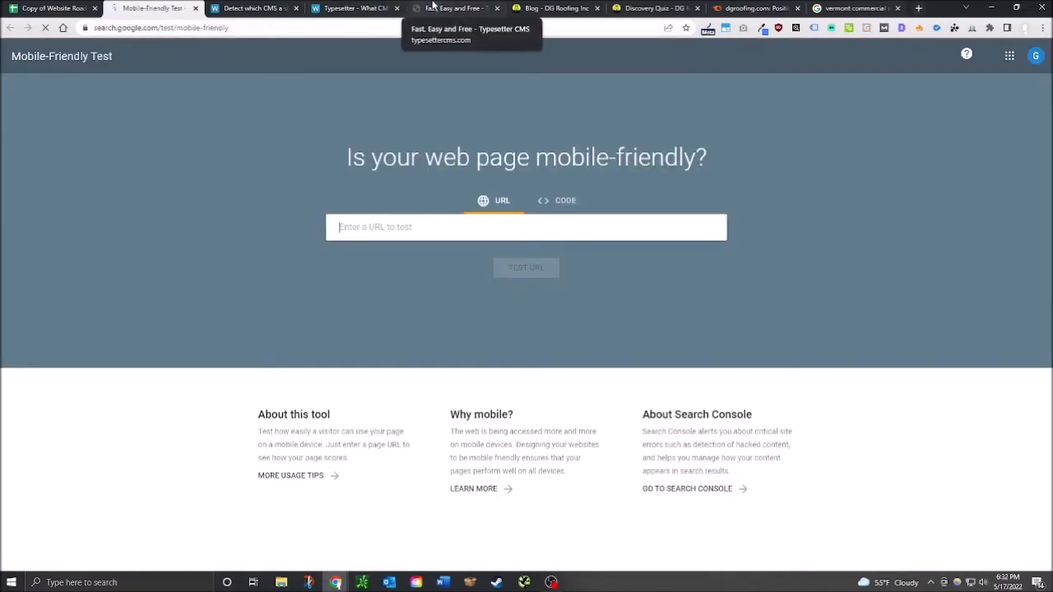
{"action": "left_click", "coordinate": [426, 9]}
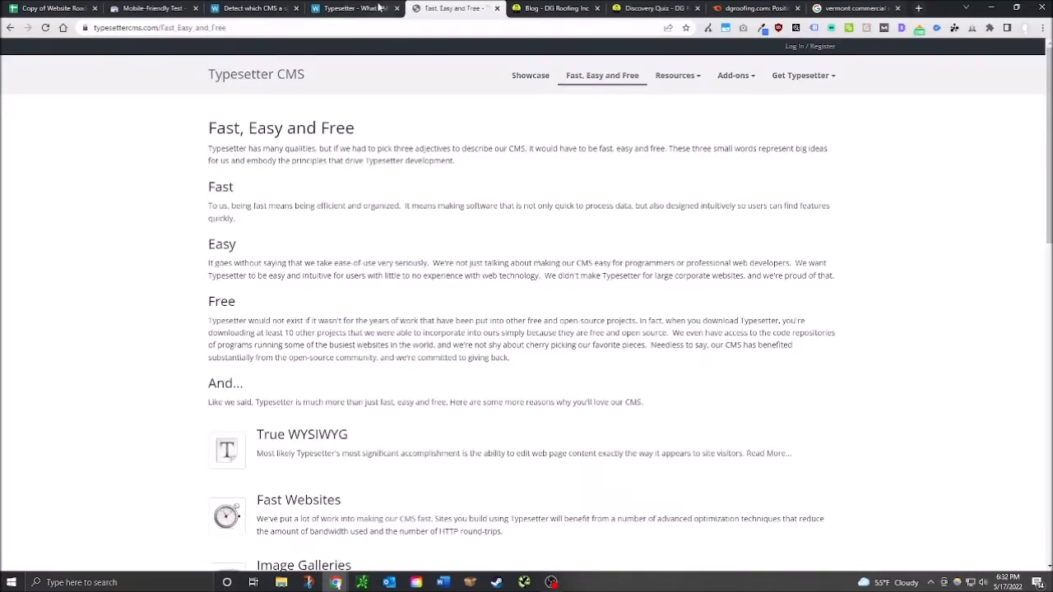
{"action": "left_click", "coordinate": [352, 8]}
{"action": "left_click", "coordinate": [257, 7]}
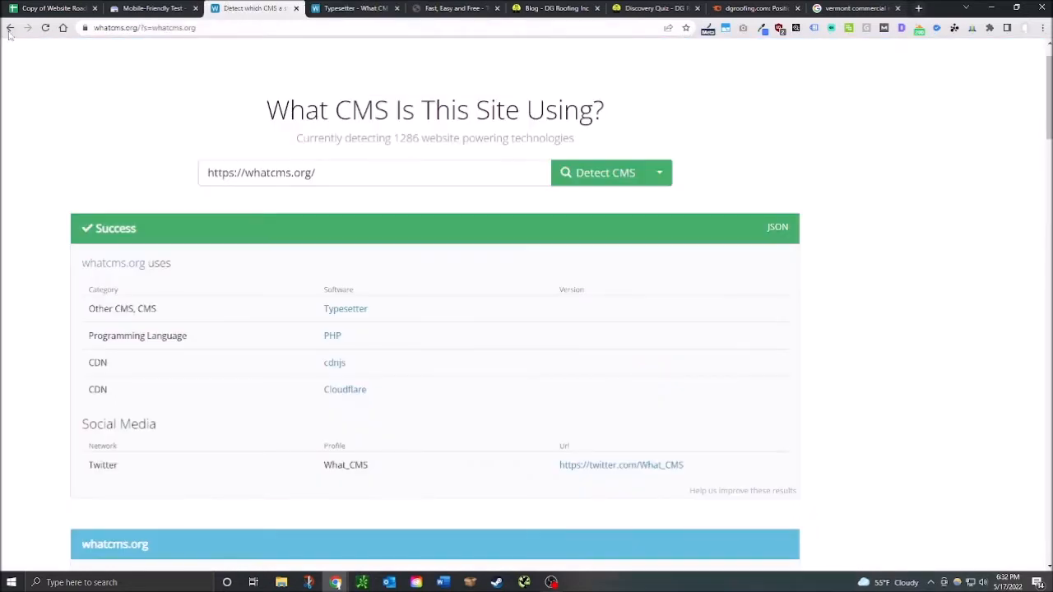
{"action": "left_click", "coordinate": [10, 28]}
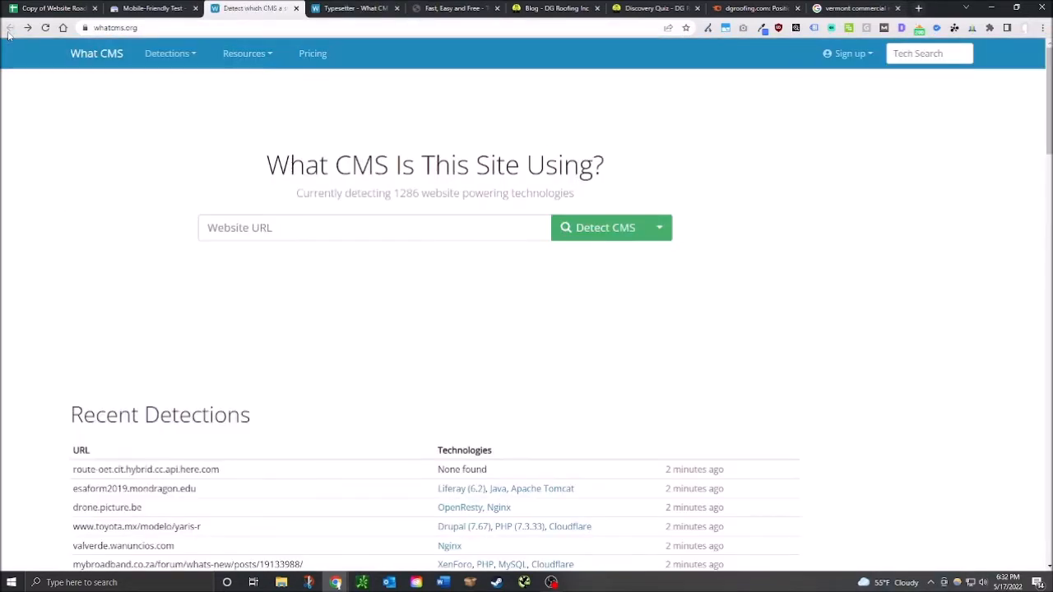
{"action": "left_click", "coordinate": [352, 6]}
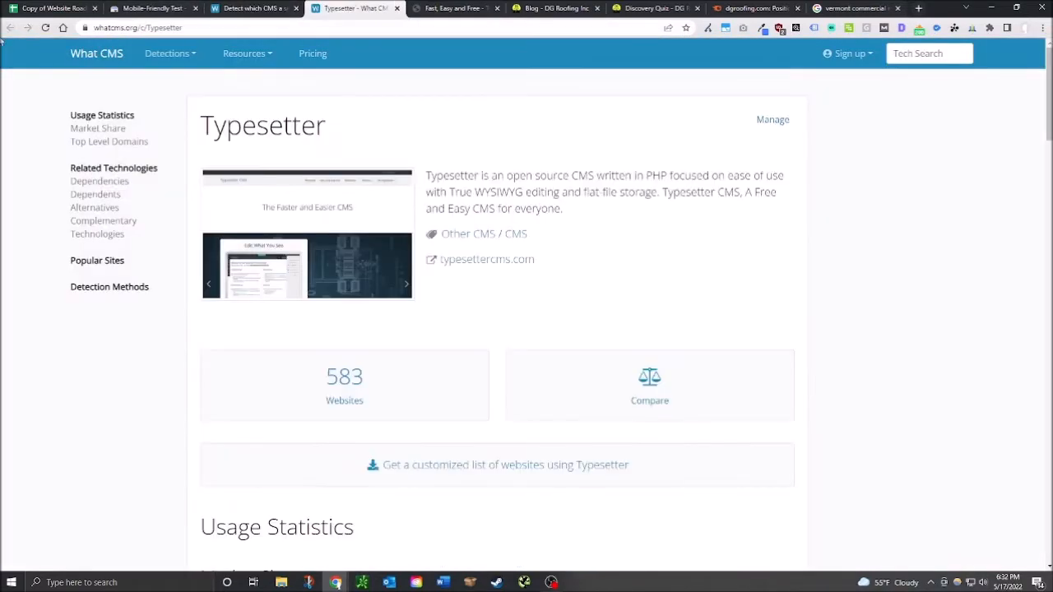
{"action": "left_click", "coordinate": [210, 6]}
{"action": "left_click", "coordinate": [163, 7]}
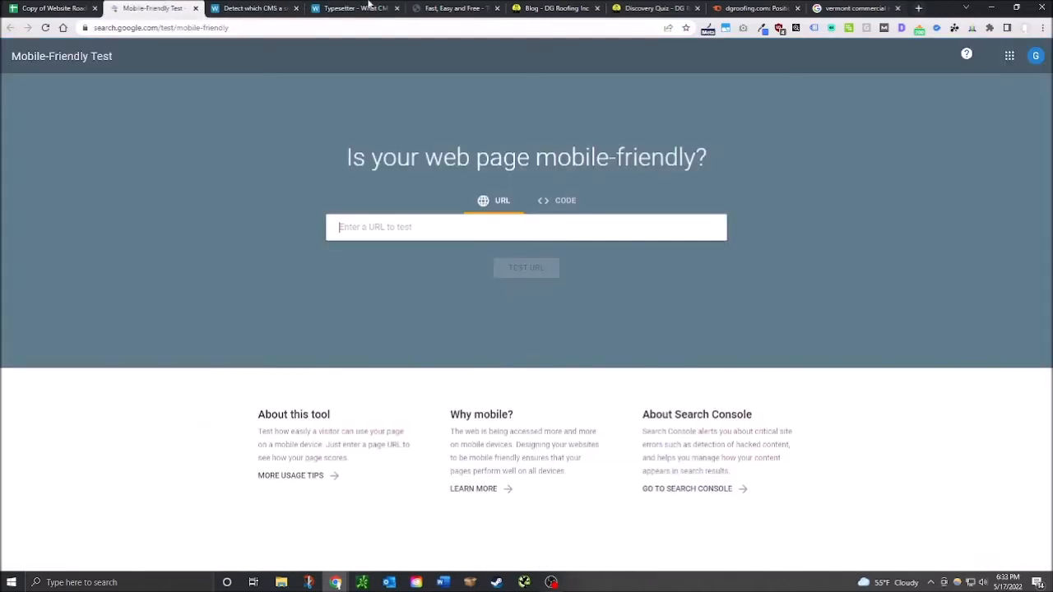
{"action": "left_click", "coordinate": [447, 7]}
{"action": "left_click", "coordinate": [651, 7]}
{"action": "left_click", "coordinate": [556, 7]}
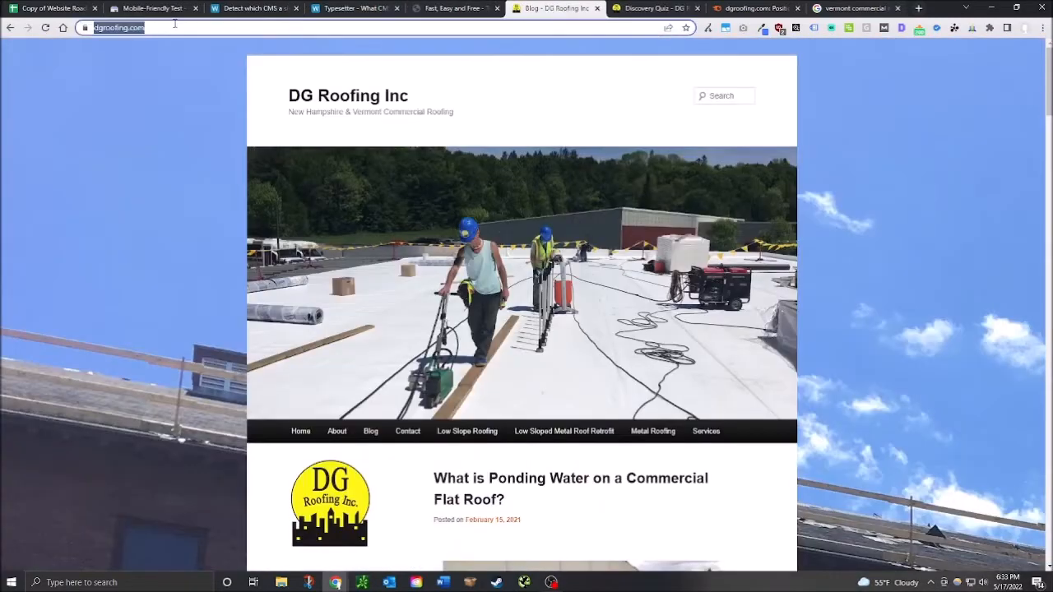
{"action": "left_click", "coordinate": [152, 8]}
{"action": "type", "text": "https://dgroofing.com/"}
{"action": "left_click", "coordinate": [533, 267]}
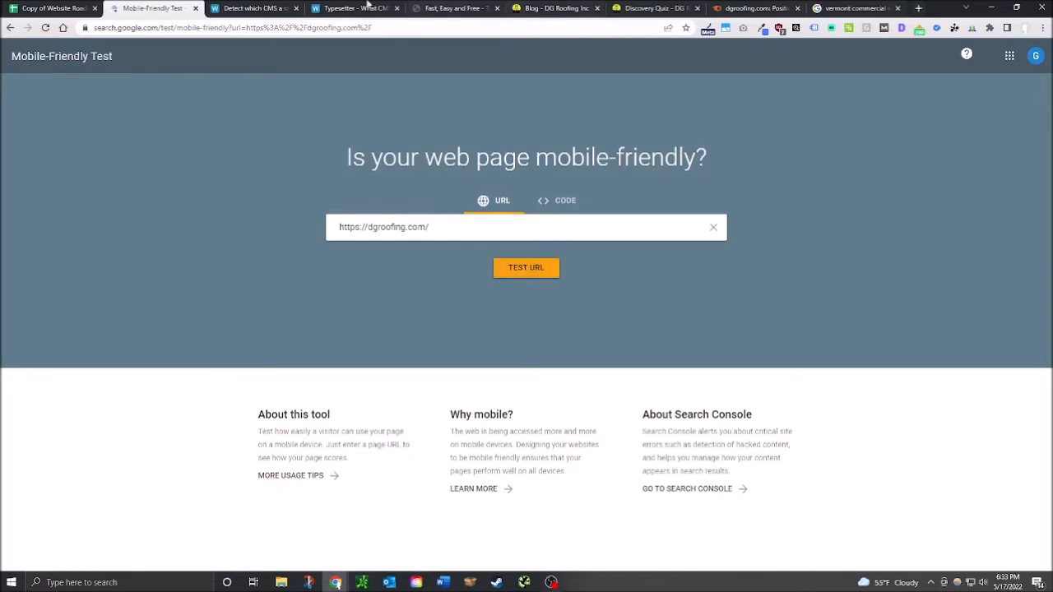
Step: Close the What CMS, Typesetter, Fast Easy and Free, and Discovery Quiz tabs, and return to the Mobile-Friendly Test
{"action": "left_click", "coordinate": [296, 8]}
{"action": "left_click", "coordinate": [296, 8]}
{"action": "left_click", "coordinate": [296, 8]}
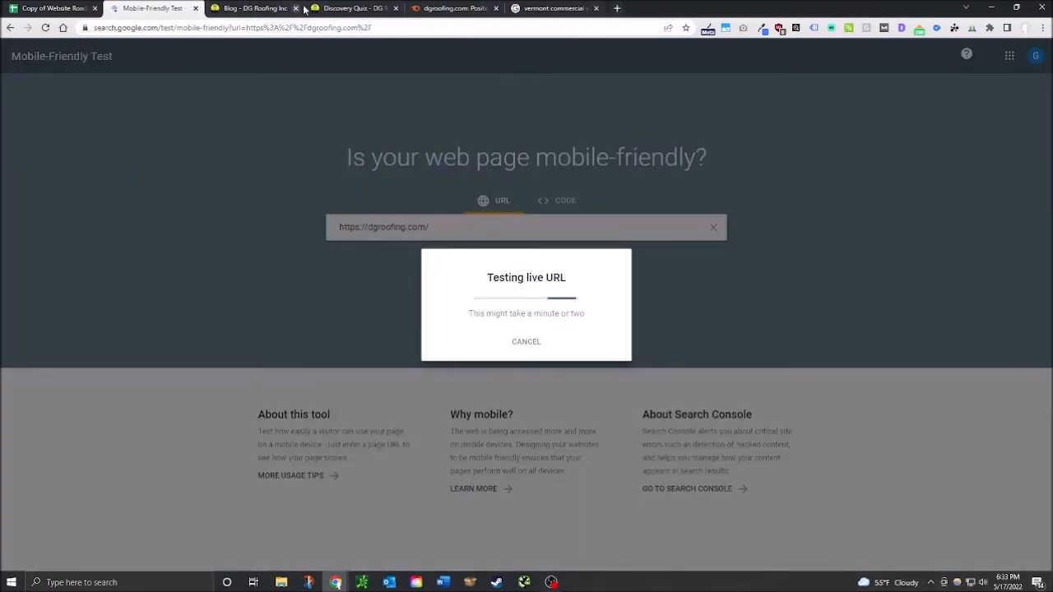
{"action": "left_click", "coordinate": [350, 9]}
{"action": "left_click", "coordinate": [395, 8]}
{"action": "left_click", "coordinate": [152, 8]}
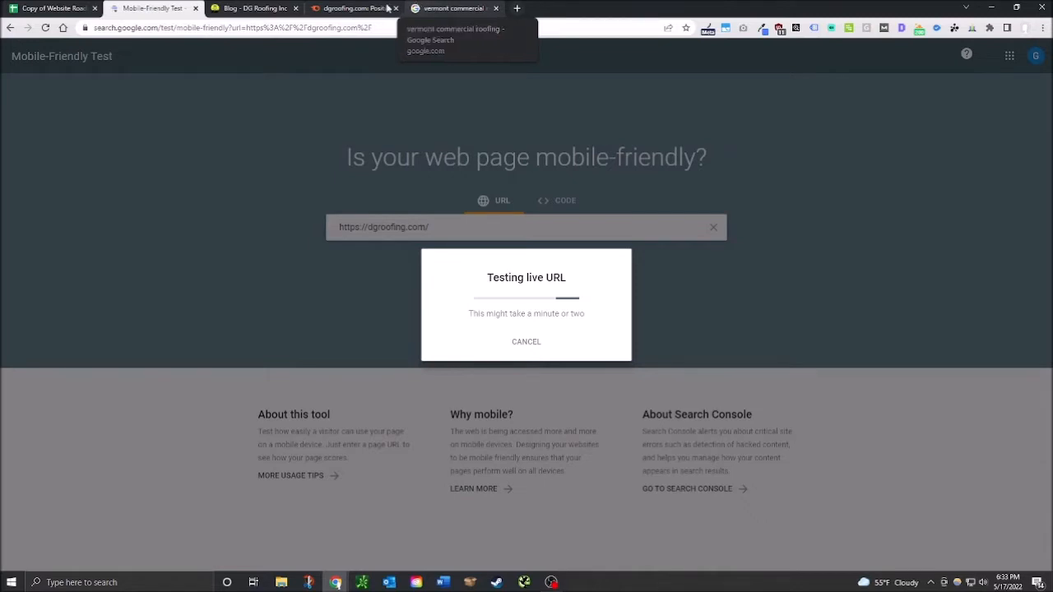
Step: Detach the DG Roofing site into its own window and resize it to examine how responsive the layout is
{"action": "left_click", "coordinate": [58, 8]}
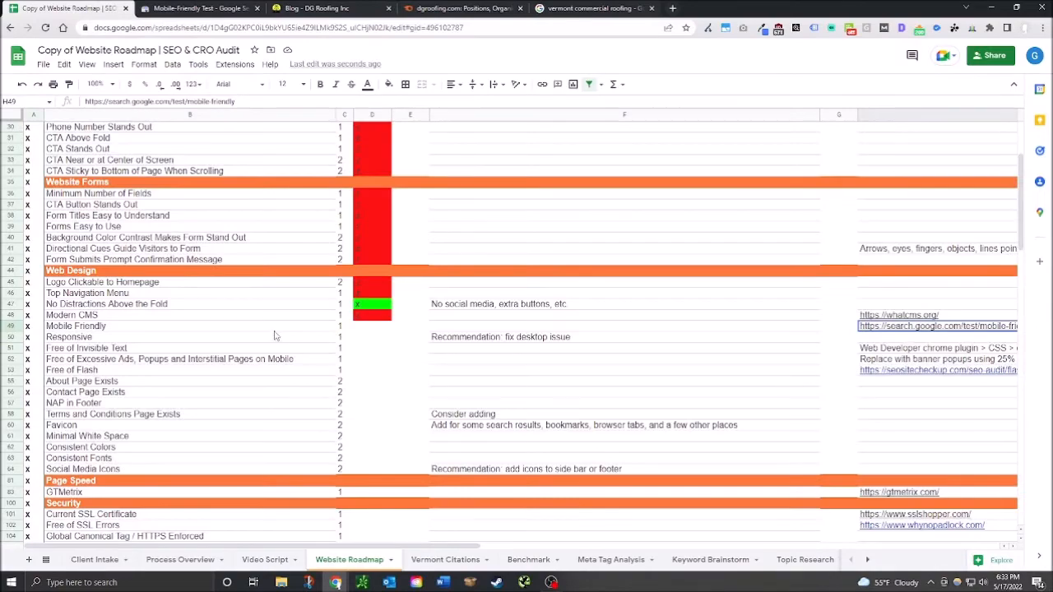
{"action": "left_click_drag", "start_coordinate": [340, 10], "coordinate": [438, 155]}
{"action": "double_click", "coordinate": [668, 157]}
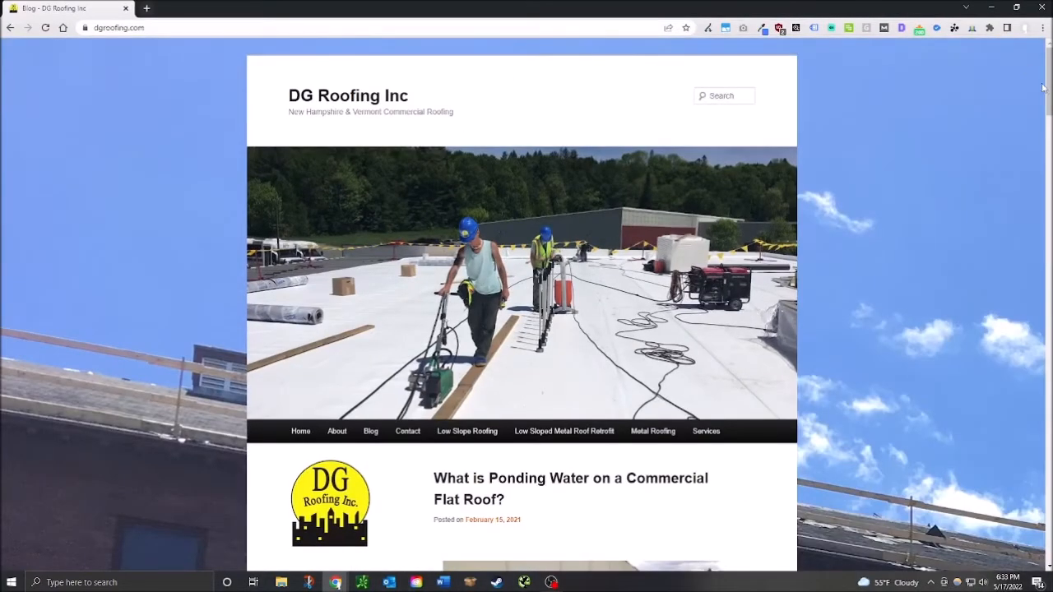
{"action": "left_click_drag", "start_coordinate": [903, 6], "coordinate": [1, 238]}
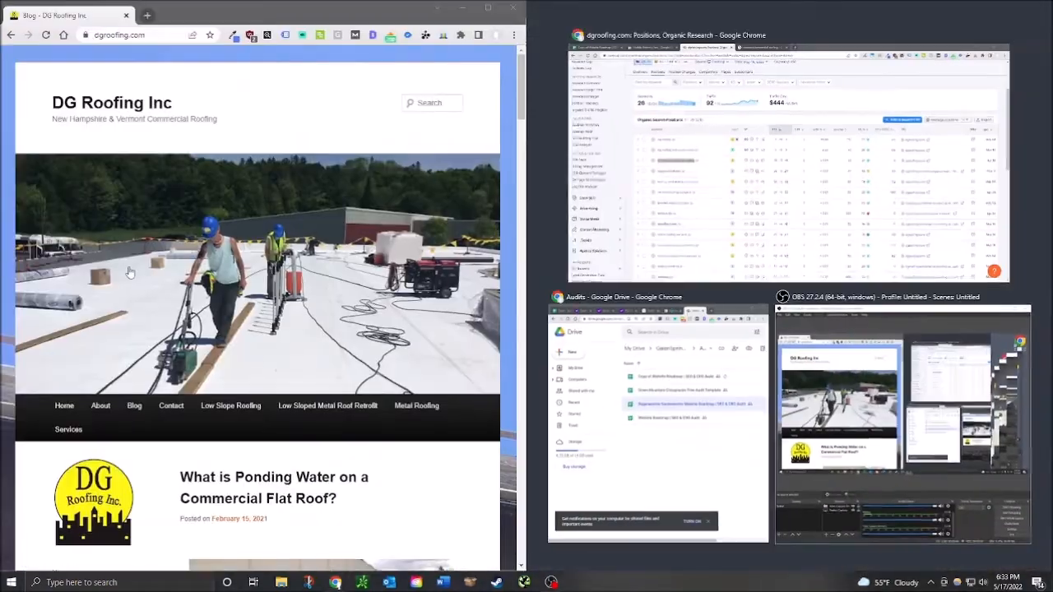
{"action": "double_click", "coordinate": [317, 23]}
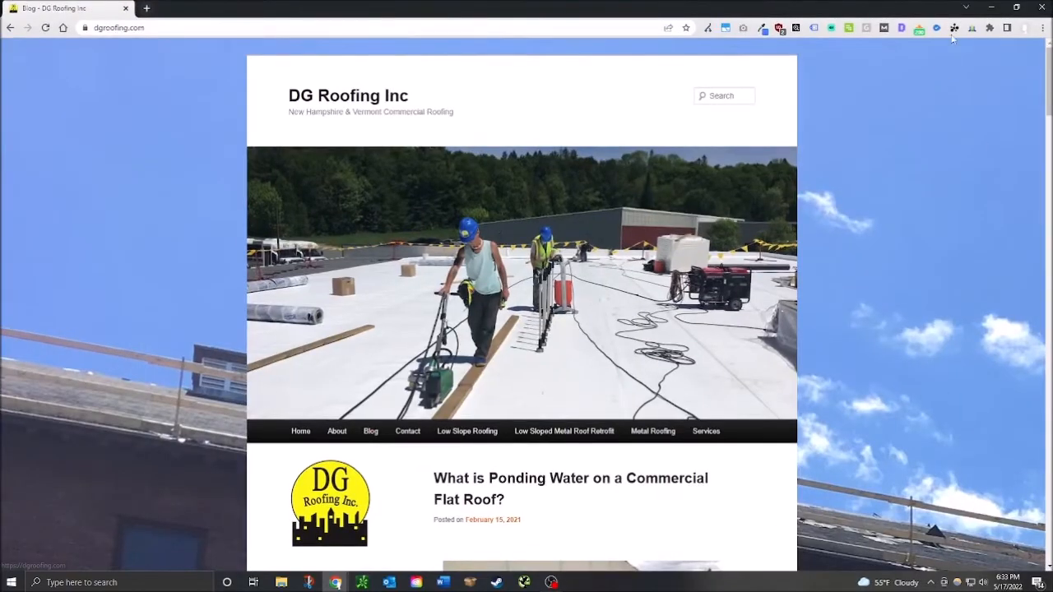
{"action": "double_click", "coordinate": [923, 6]}
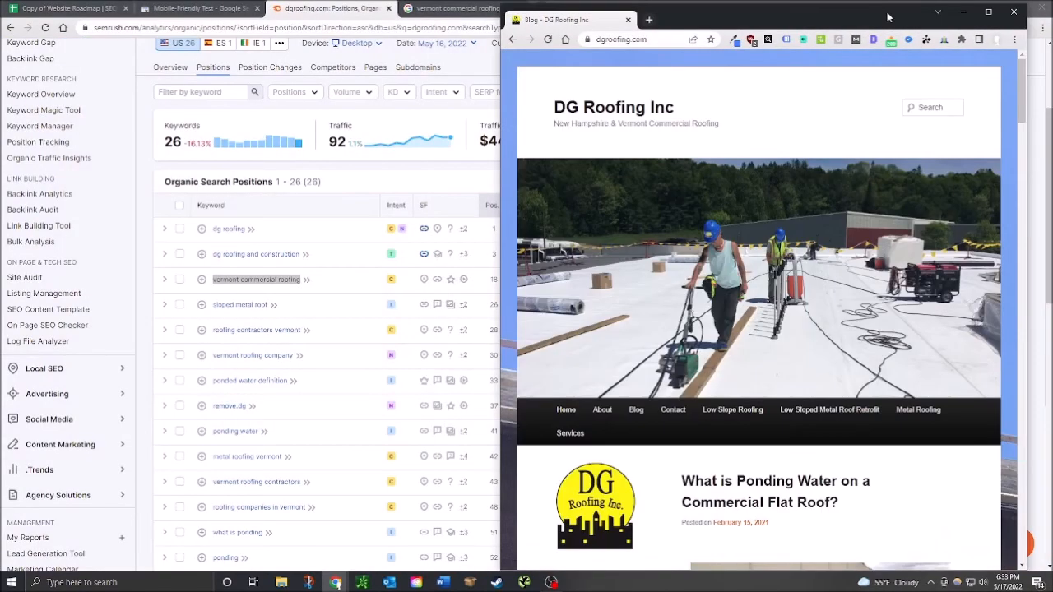
{"action": "left_click_drag", "start_coordinate": [1027, 39], "coordinate": [1050, 140]}
{"action": "left_click", "coordinate": [1017, 12]}
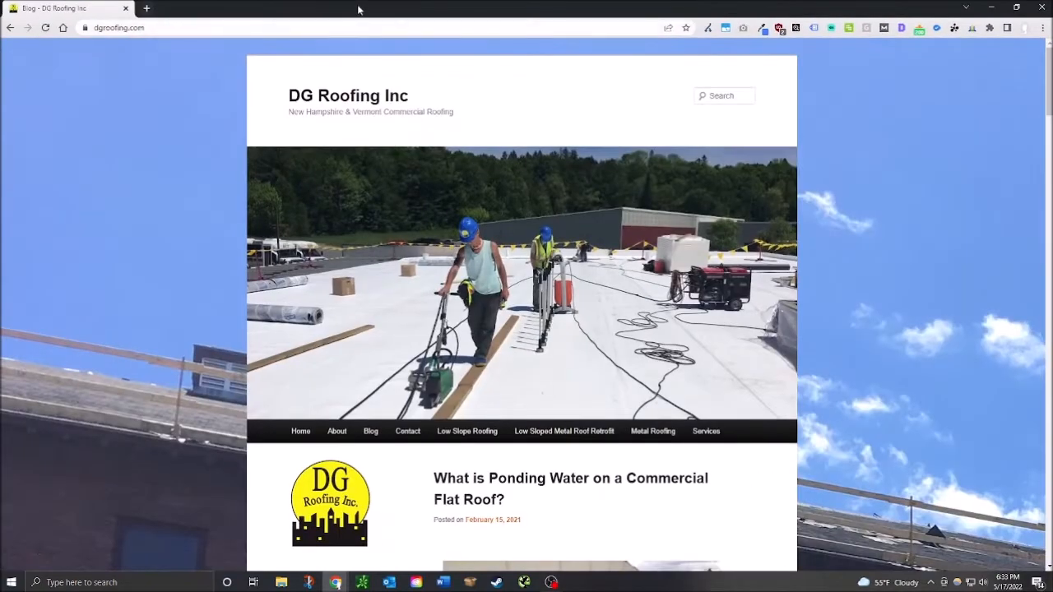
Step: Merge the DG Roofing tab back into the main browser window, and check on the Mobile-Friendly Test and the roadmap sheet
{"action": "left_click_drag", "start_coordinate": [424, 9], "coordinate": [424, 116]}
{"action": "left_click_drag", "start_coordinate": [202, 113], "coordinate": [576, 8]}
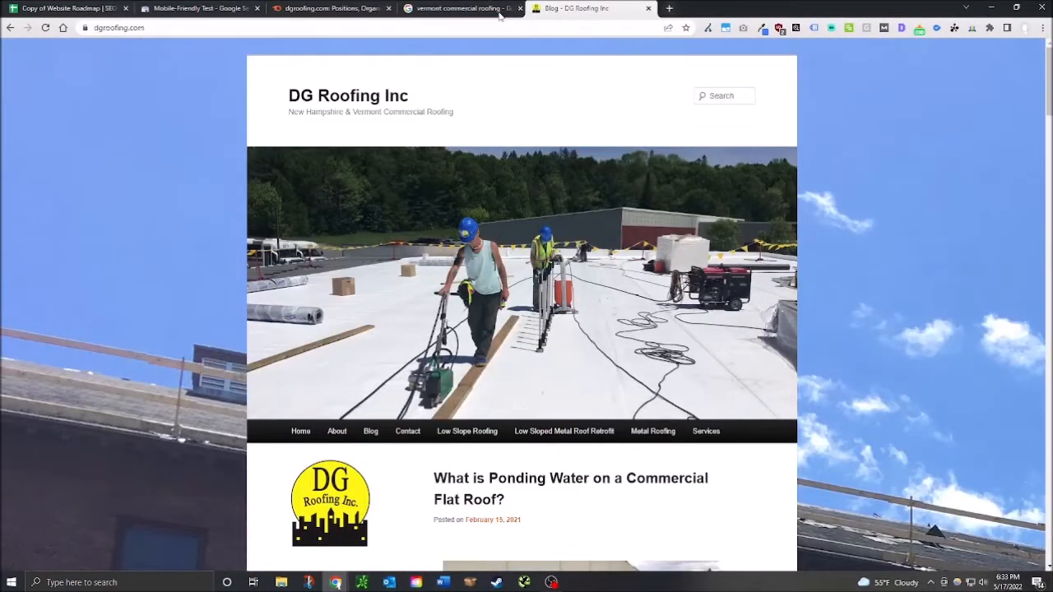
{"action": "left_click", "coordinate": [317, 8]}
{"action": "left_click", "coordinate": [238, 8]}
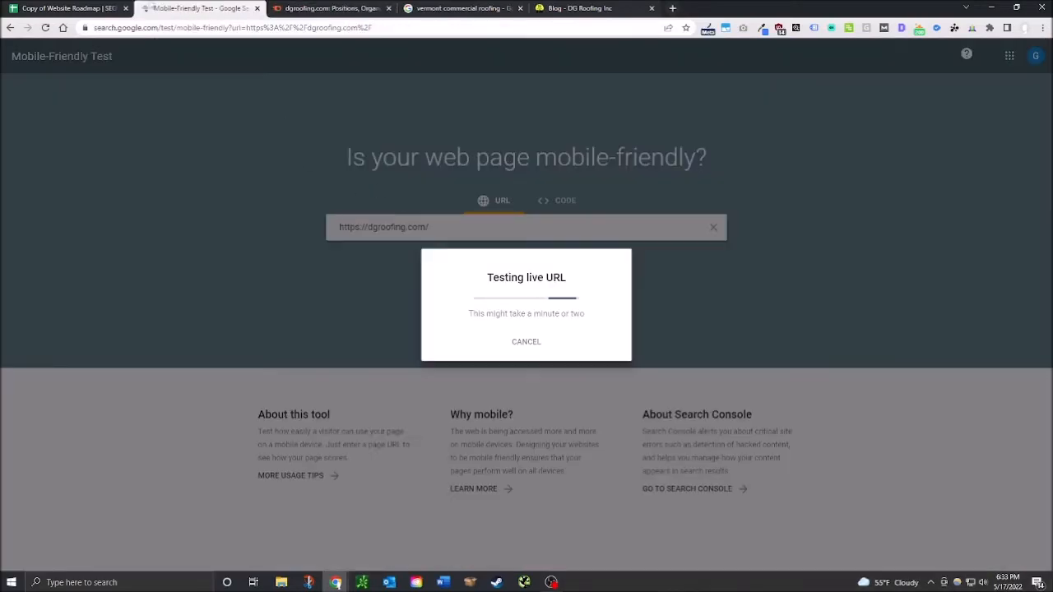
{"action": "left_click", "coordinate": [107, 8]}
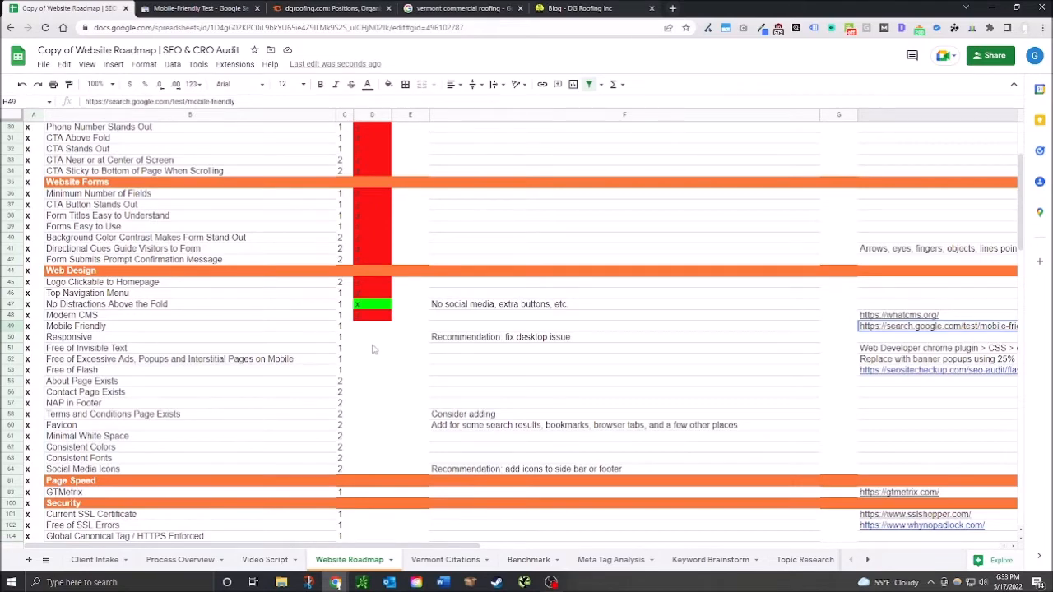
Step: Highlight all text on the DG Roofing homepage down to the footer to examine it for invisible text
{"action": "left_click", "coordinate": [306, 8]}
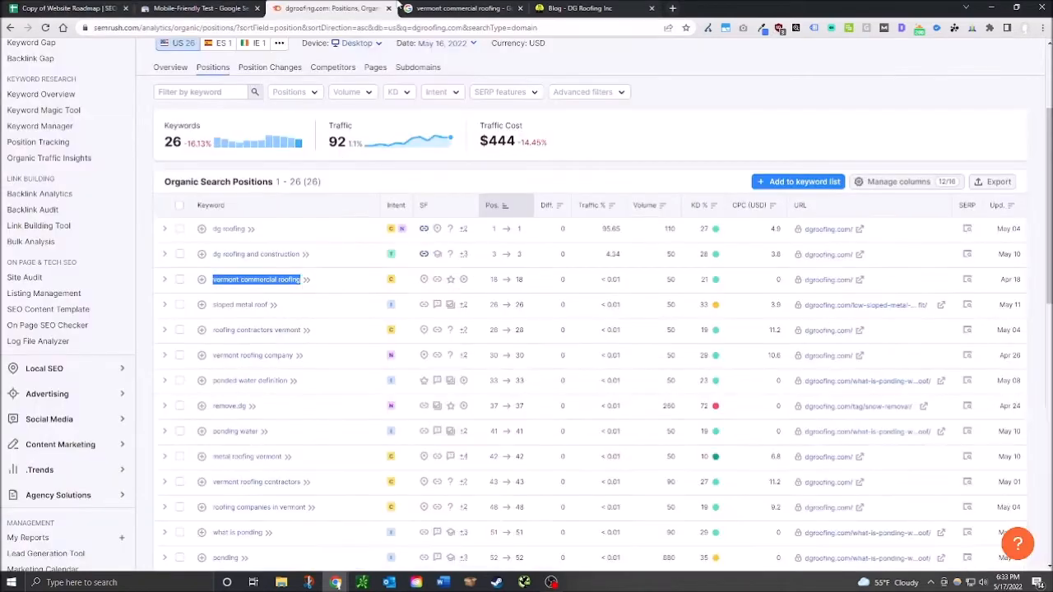
{"action": "left_click", "coordinate": [555, 7]}
{"action": "left_click_drag", "start_coordinate": [526, 94], "coordinate": [628, 264]}
{"action": "scroll", "coordinate": [564, 465], "scroll_direction": "down", "scroll_amount": 7}
{"action": "scroll", "coordinate": [575, 447], "scroll_direction": "down", "scroll_amount": 2}
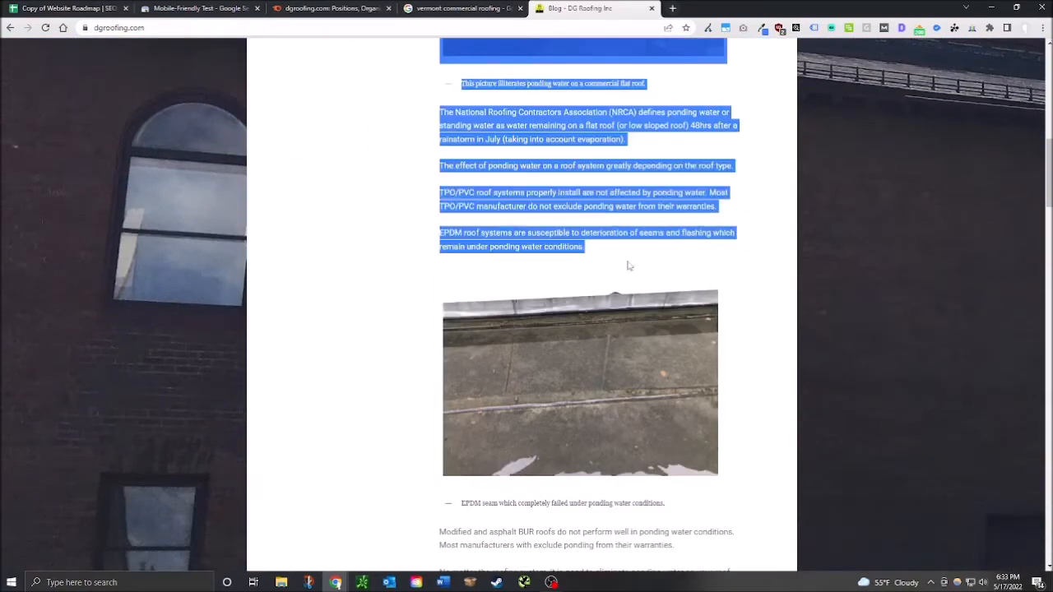
{"action": "scroll", "coordinate": [594, 412], "scroll_direction": "down", "scroll_amount": 15}
{"action": "left_click_drag", "start_coordinate": [595, 363], "coordinate": [625, 536]}
{"action": "scroll", "coordinate": [591, 463], "scroll_direction": "down", "scroll_amount": 2}
{"action": "scroll", "coordinate": [591, 464], "scroll_direction": "down", "scroll_amount": 10}
{"action": "scroll", "coordinate": [593, 461], "scroll_direction": "down", "scroll_amount": 9}
{"action": "scroll", "coordinate": [626, 475], "scroll_direction": "down", "scroll_amount": 5}
{"action": "scroll", "coordinate": [623, 476], "scroll_direction": "down", "scroll_amount": 1}
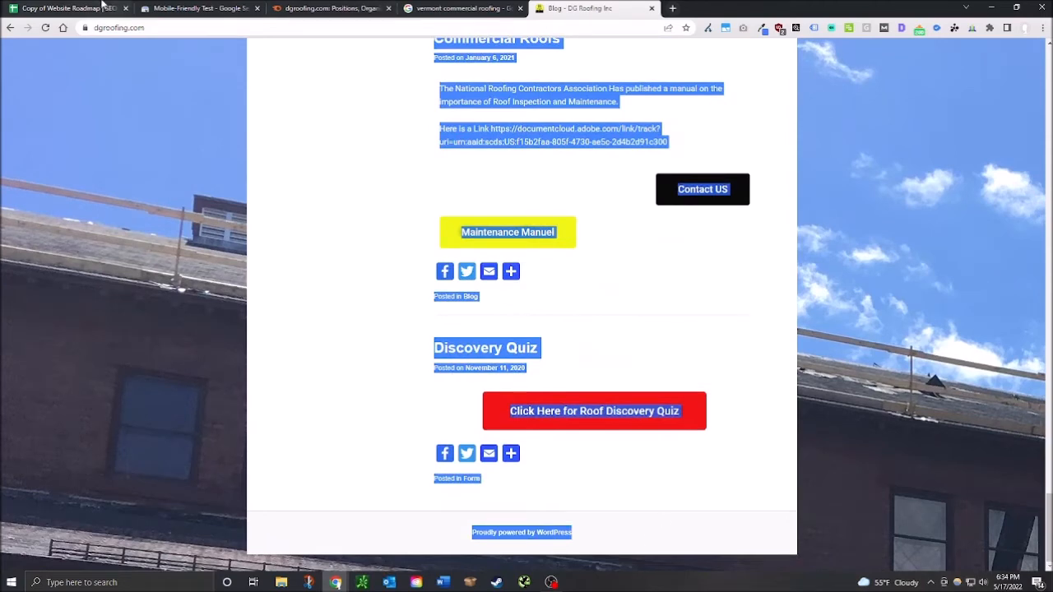
Step: Mark Free of Invisible Text and Free of Excessive Ads, Popups and Interstitial Pages on Mobile with x in the roadmap sheet
{"action": "left_click", "coordinate": [91, 6]}
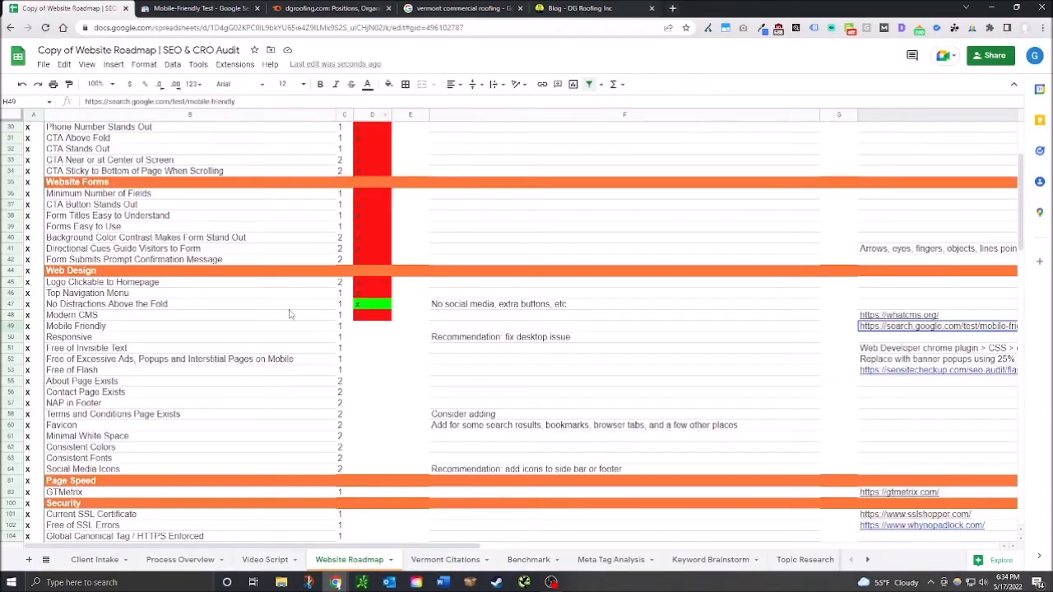
{"action": "left_click", "coordinate": [370, 329]}
{"action": "left_click", "coordinate": [371, 337]}
{"action": "left_click", "coordinate": [371, 349]}
{"action": "type", "text": "x"}
{"action": "key", "text": "Return"}
{"action": "type", "text": "x"}
{"action": "key", "text": "Return"}
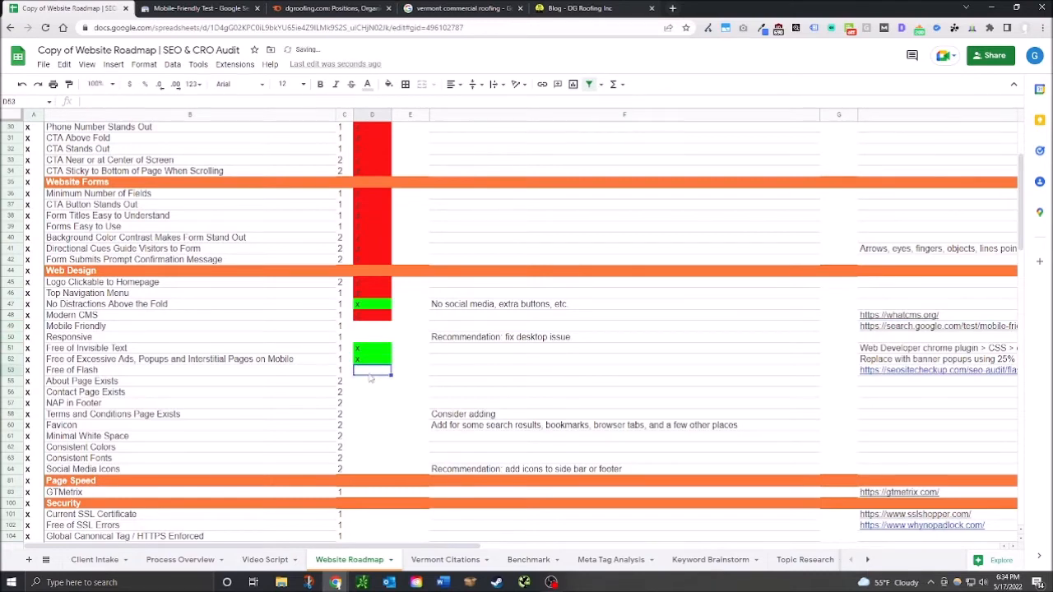
Step: Open the flash-test link from the sheet's Free of Flash row, and search Google for "flash test website" in that tab
{"action": "left_click", "coordinate": [930, 371]}
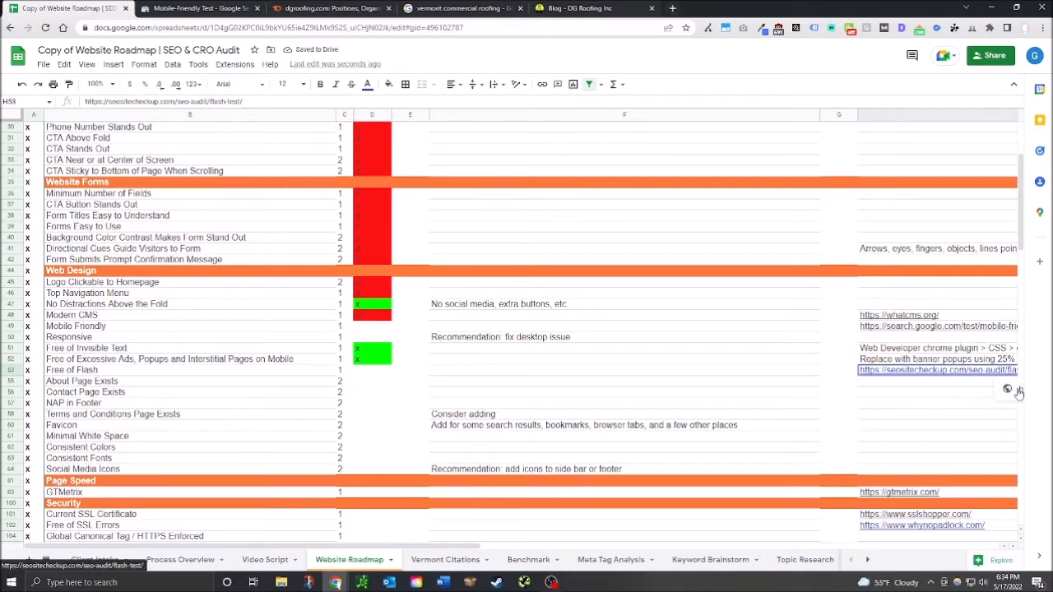
{"action": "left_click", "coordinate": [1017, 391]}
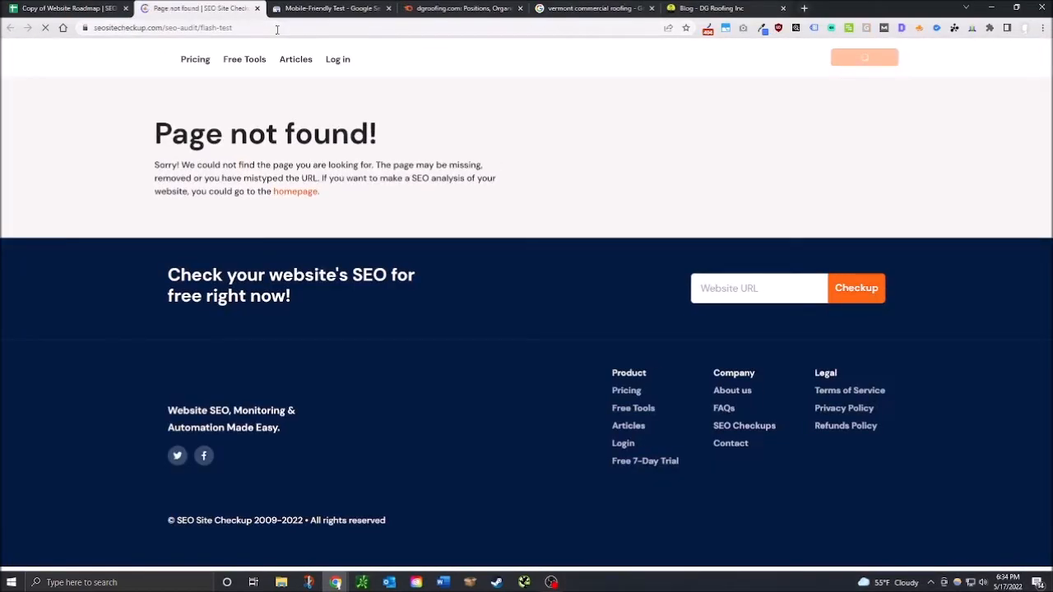
{"action": "left_click", "coordinate": [277, 30]}
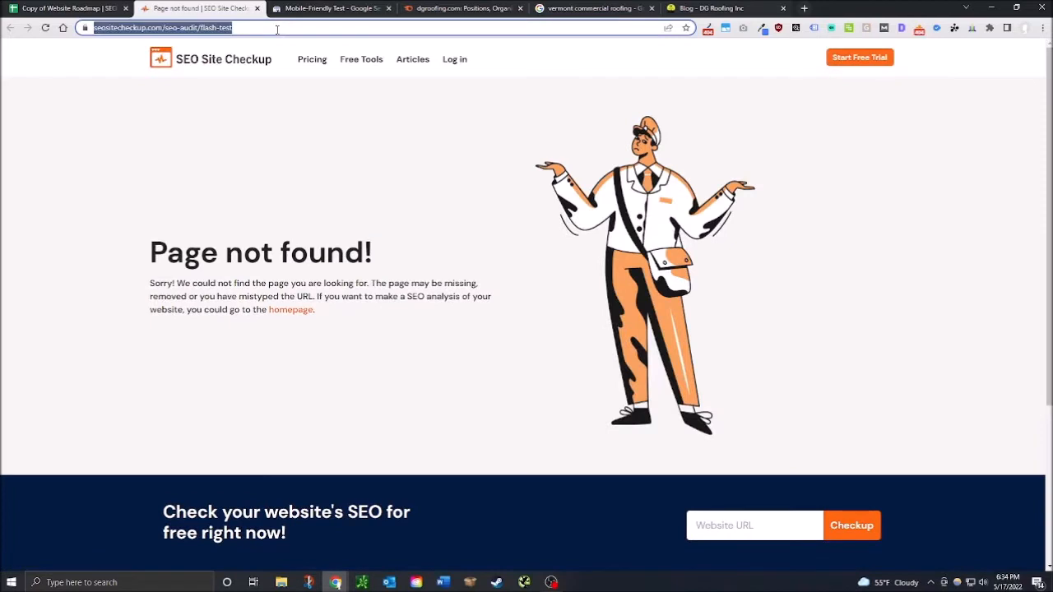
{"action": "type", "text": "flash "}
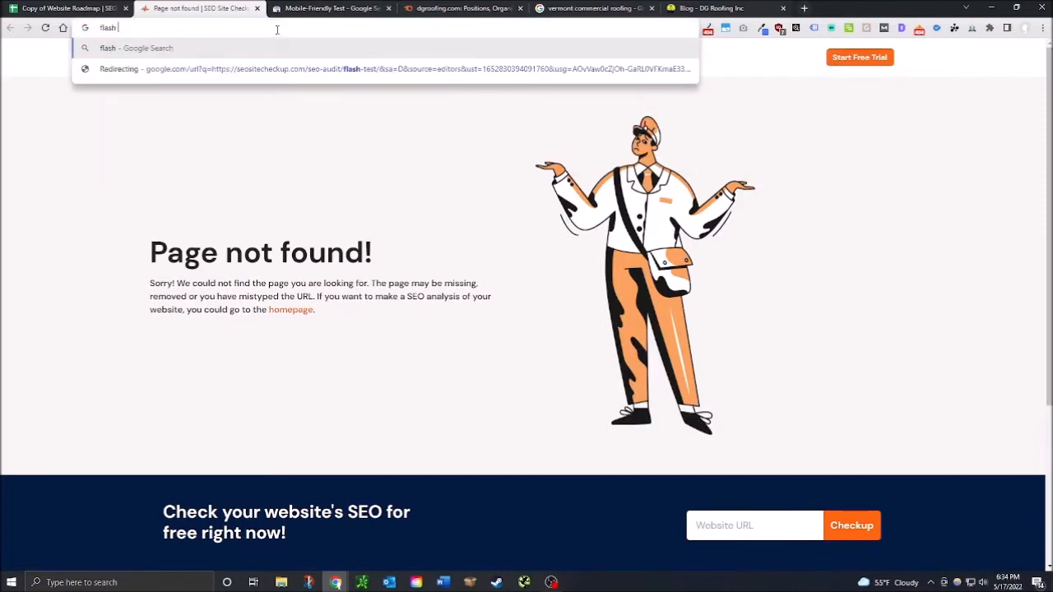
{"action": "type", "text": "test website"}
{"action": "key", "text": "Return"}
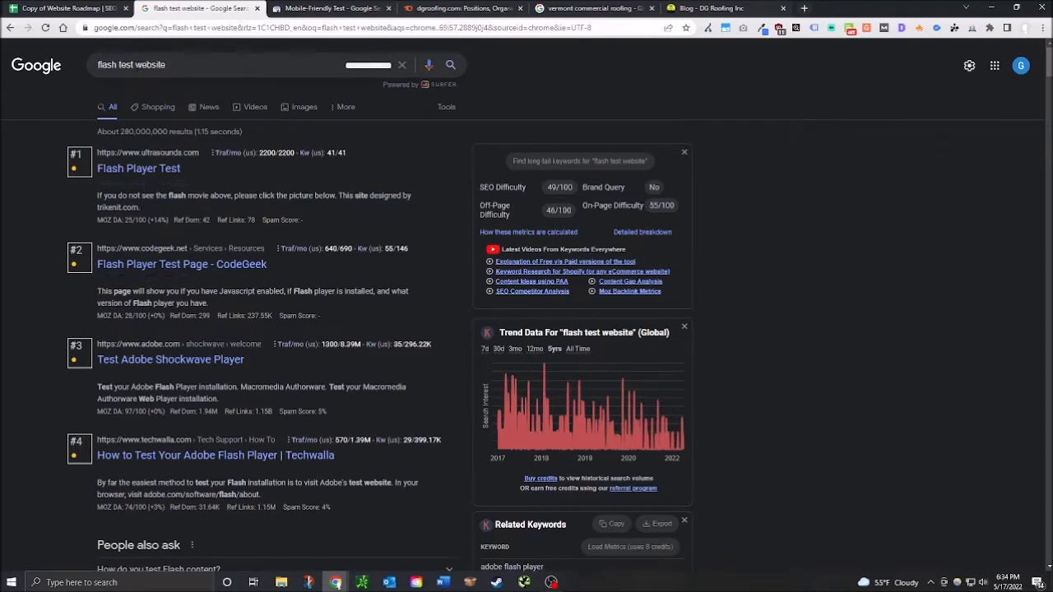
Step: Change the Google search to "website flash test" and open the SEOptimer Webpage Flash Test Tool
{"action": "left_click_drag", "start_coordinate": [135, 64], "coordinate": [202, 66]}
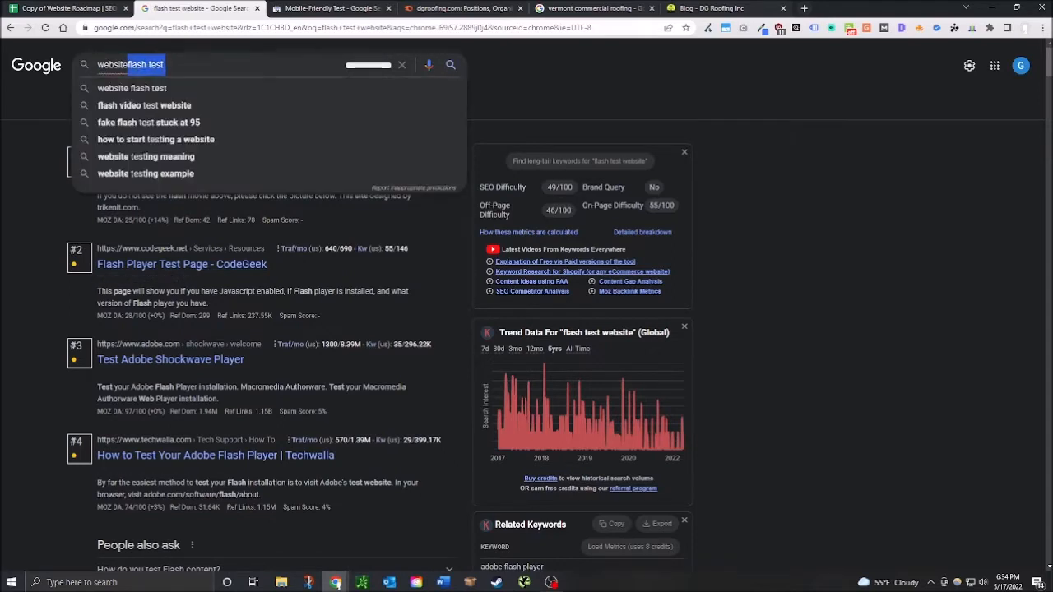
{"action": "left_click", "coordinate": [185, 64]}
{"action": "left_click", "coordinate": [132, 88]}
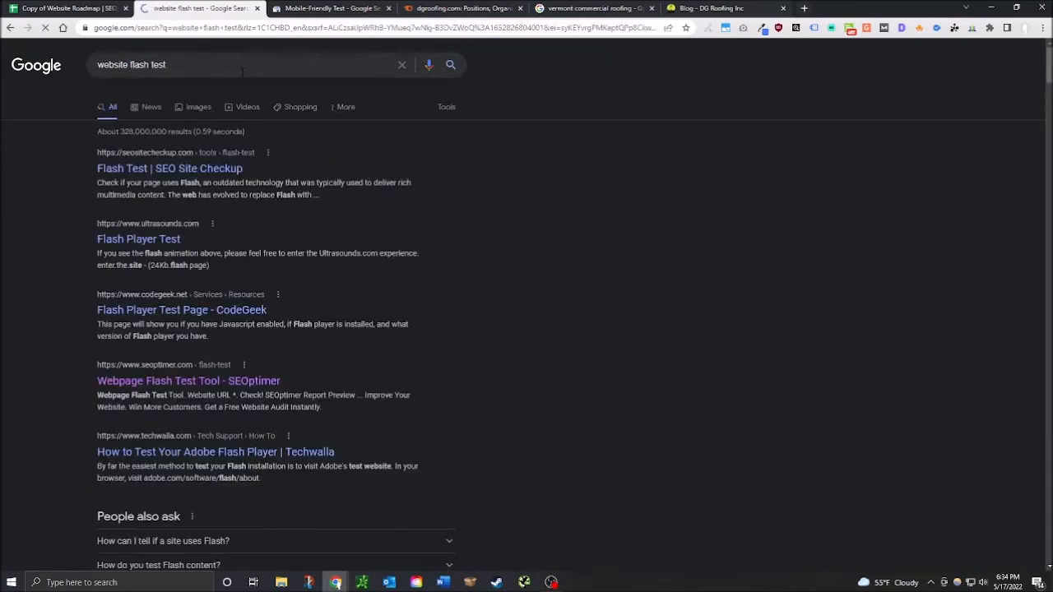
{"action": "left_click", "coordinate": [222, 168]}
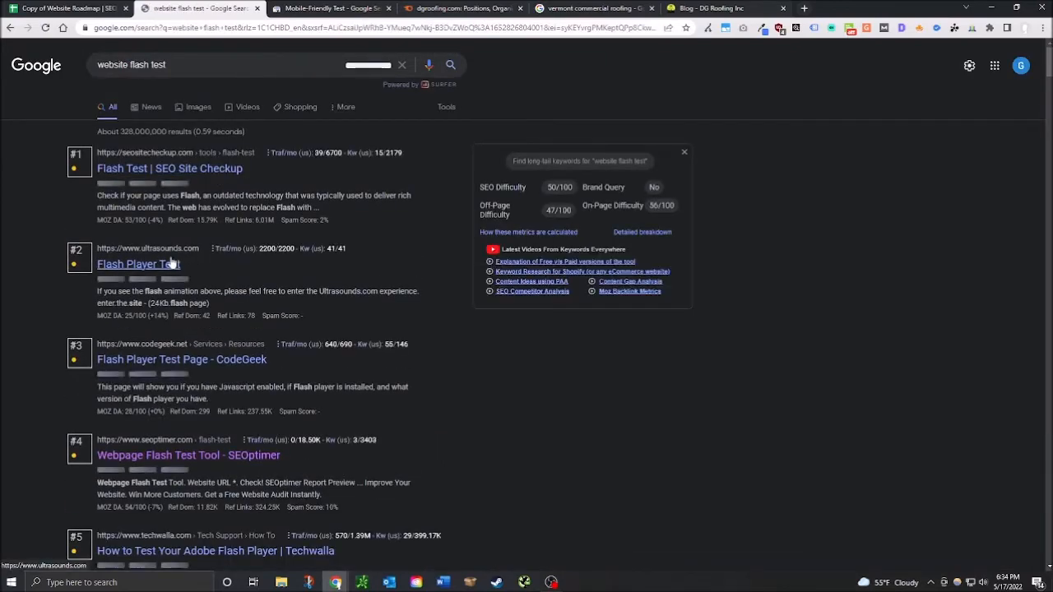
{"action": "scroll", "coordinate": [287, 285], "scroll_direction": "down", "scroll_amount": 1}
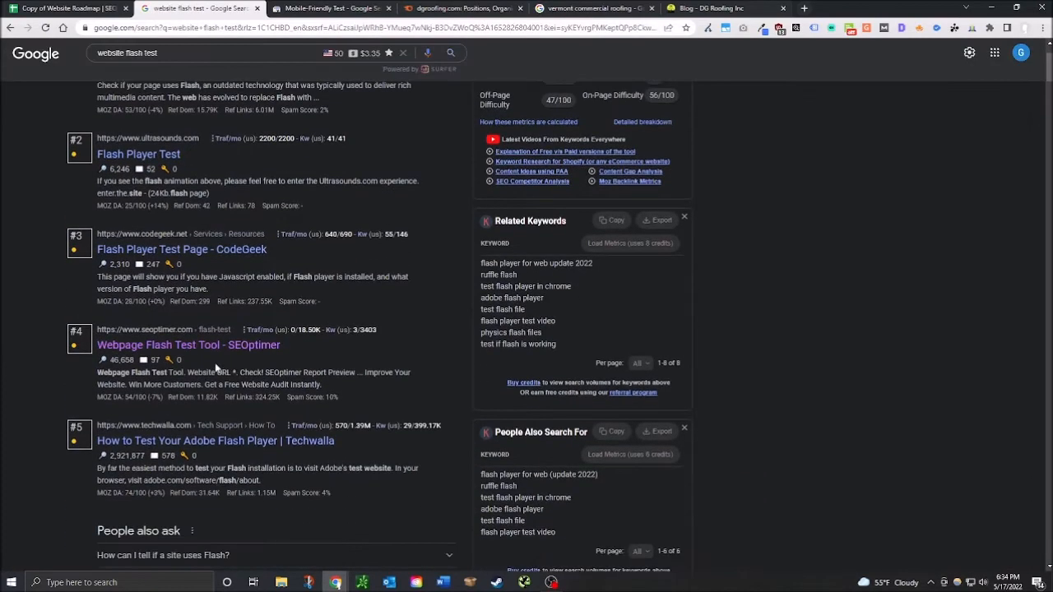
{"action": "left_click", "coordinate": [243, 350]}
{"action": "left_click", "coordinate": [350, 7]}
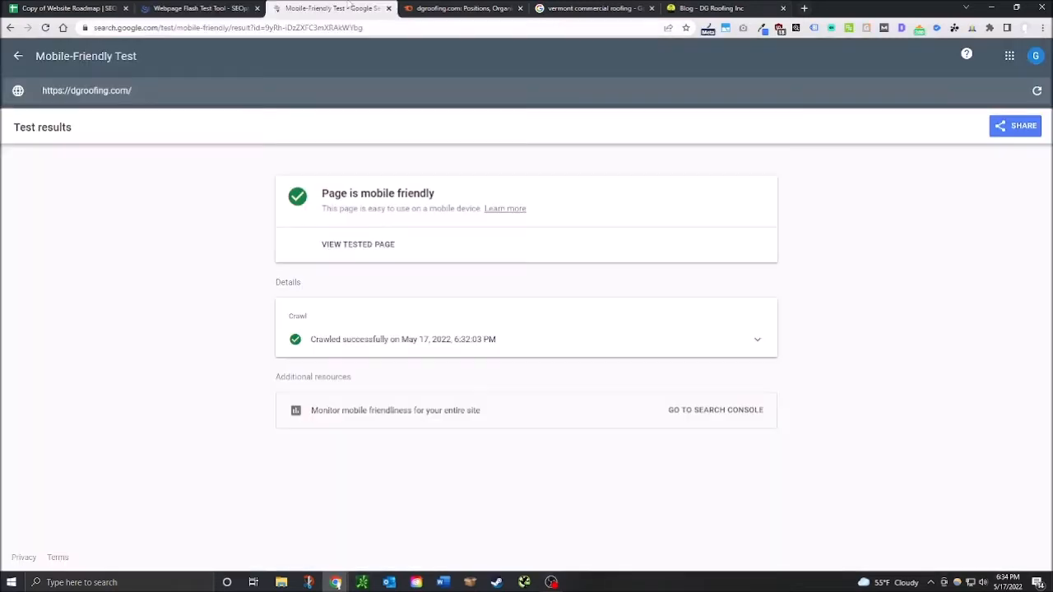
{"action": "left_click", "coordinate": [239, 7]}
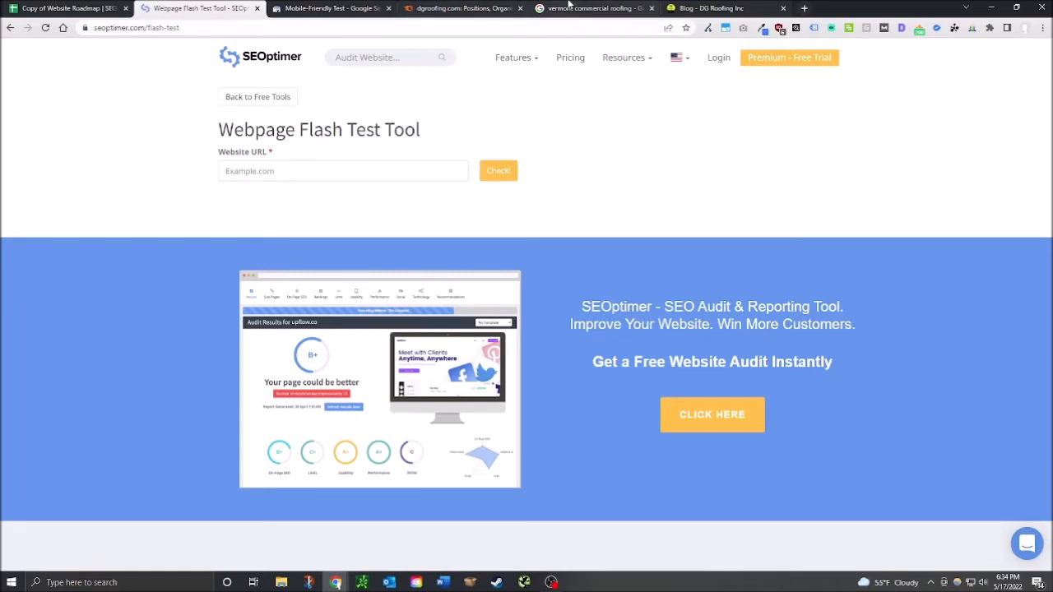
{"action": "left_click", "coordinate": [708, 8]}
{"action": "left_click", "coordinate": [461, 28]}
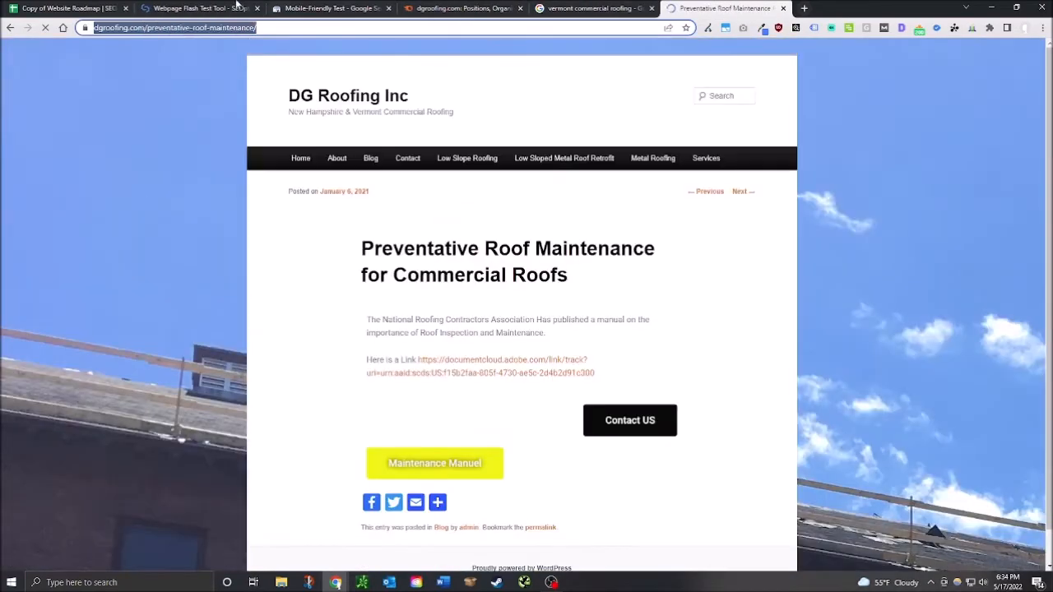
{"action": "key", "text": "ctrl+c"}
{"action": "left_click", "coordinate": [8, 31]}
{"action": "left_click", "coordinate": [174, 10]}
{"action": "left_click", "coordinate": [382, 167]}
{"action": "key", "text": "ctrl+v"}
{"action": "left_click", "coordinate": [499, 171]}
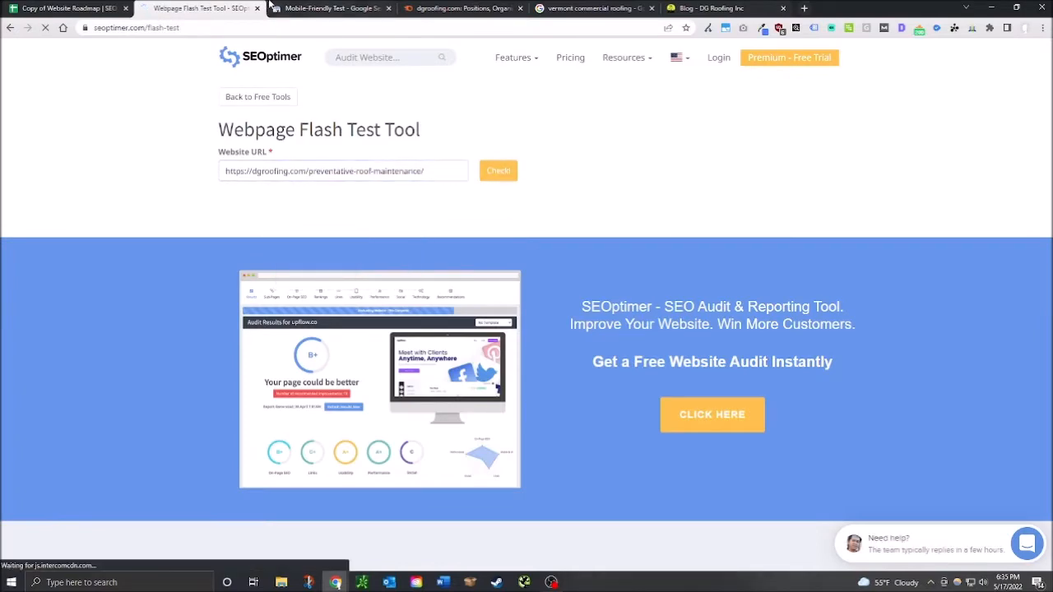
Step: Review the Mobile-Friendly Test result and mark Mobile Friendly and Responsive with x in the roadmap sheet
{"action": "left_click", "coordinate": [333, 9]}
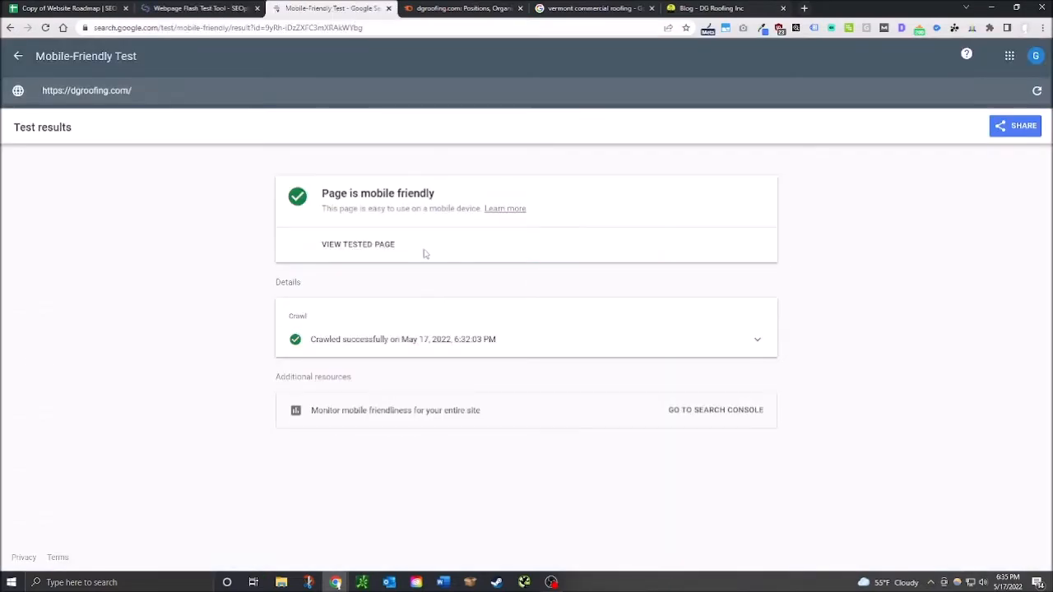
{"action": "left_click", "coordinate": [76, 6]}
{"action": "left_click", "coordinate": [363, 329]}
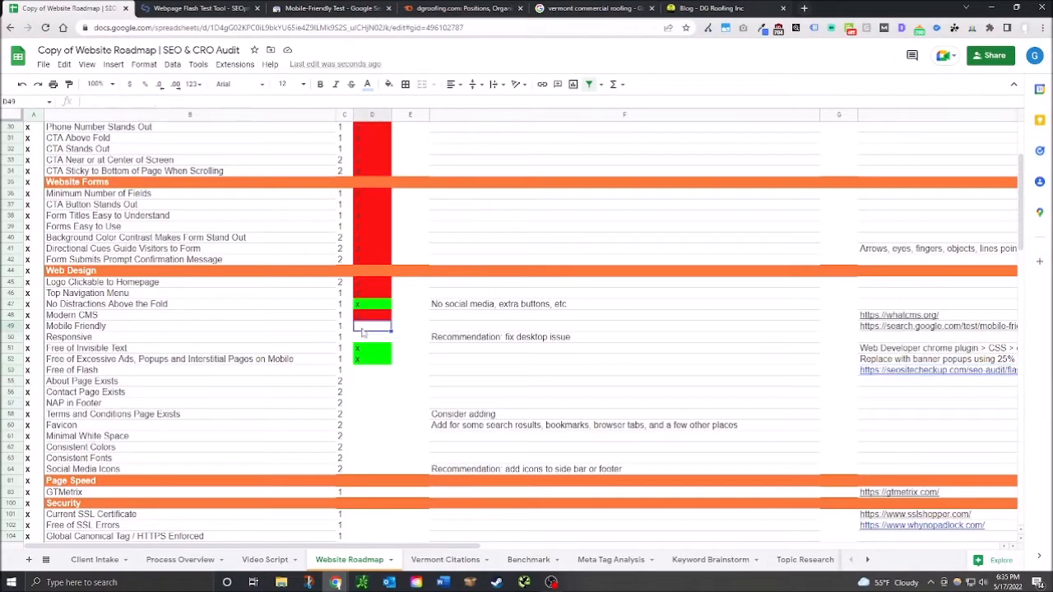
{"action": "type", "text": "x"}
{"action": "key", "text": "Return"}
{"action": "type", "text": "x"}
{"action": "key", "text": "Return"}
{"action": "key", "text": "Return"}
{"action": "key", "text": "Return"}
Step: Check the SEOptimer flash test result and mark Free of Flash with x in the roadmap sheet
{"action": "left_click", "coordinate": [215, 8]}
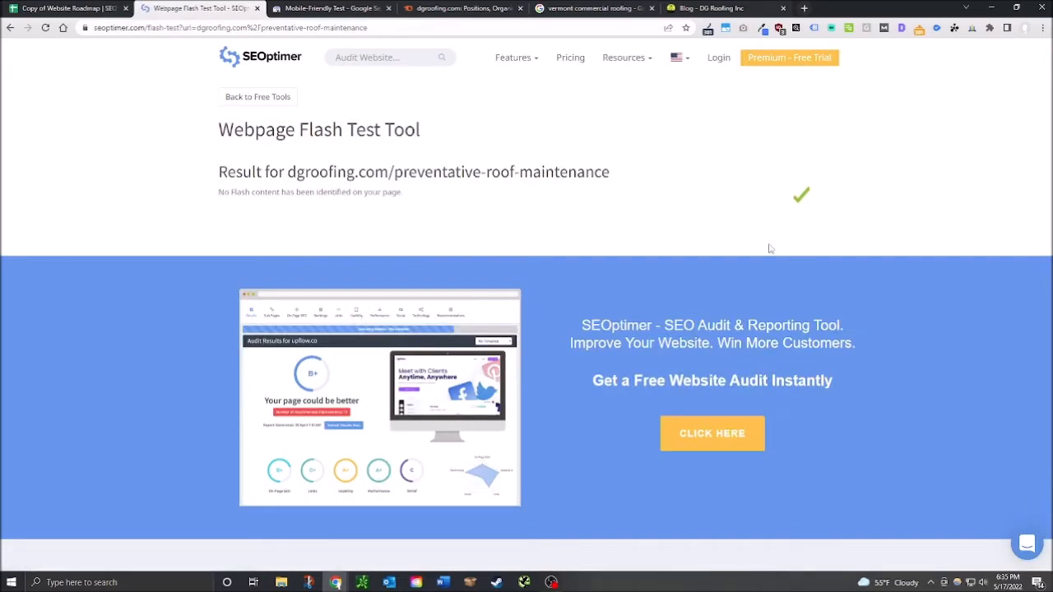
{"action": "left_click", "coordinate": [66, 8]}
{"action": "type", "text": "x"}
{"action": "key", "text": "Return"}
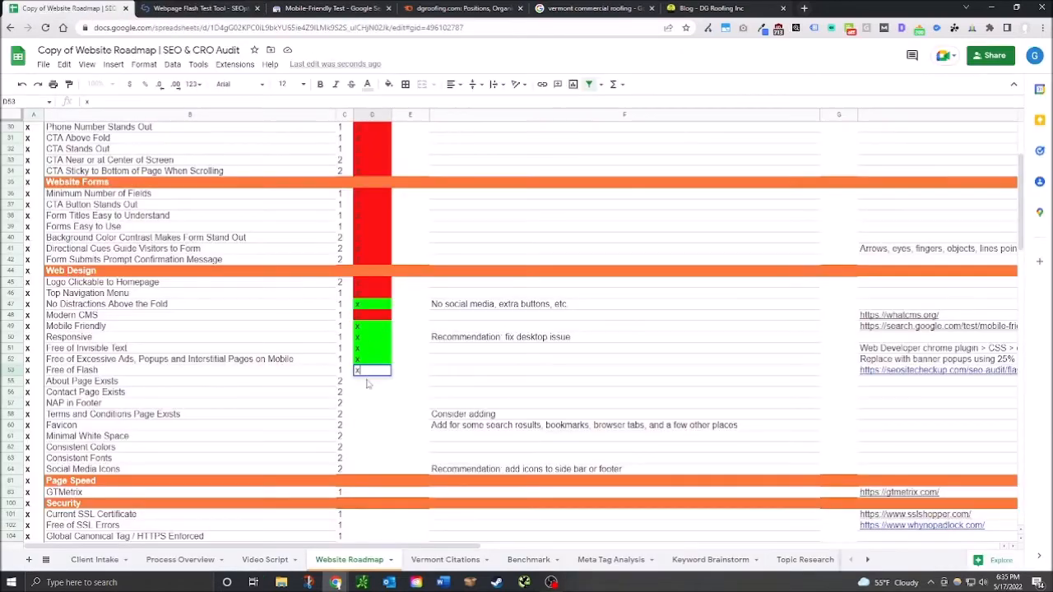
{"action": "left_click", "coordinate": [216, 8]}
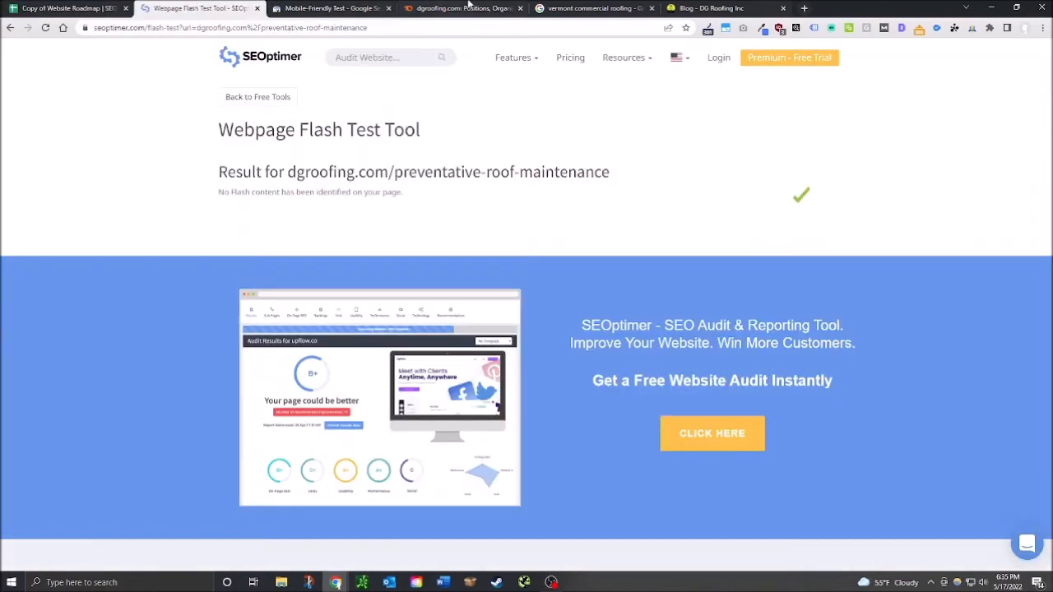
Step: Open the About page from the dgroofing.com navigation and mark About Page Exists and Contact Page Exists with x in the sheet
{"action": "left_click", "coordinate": [461, 8]}
{"action": "left_click", "coordinate": [712, 8]}
{"action": "scroll", "coordinate": [322, 336], "scroll_direction": "up", "scroll_amount": 15}
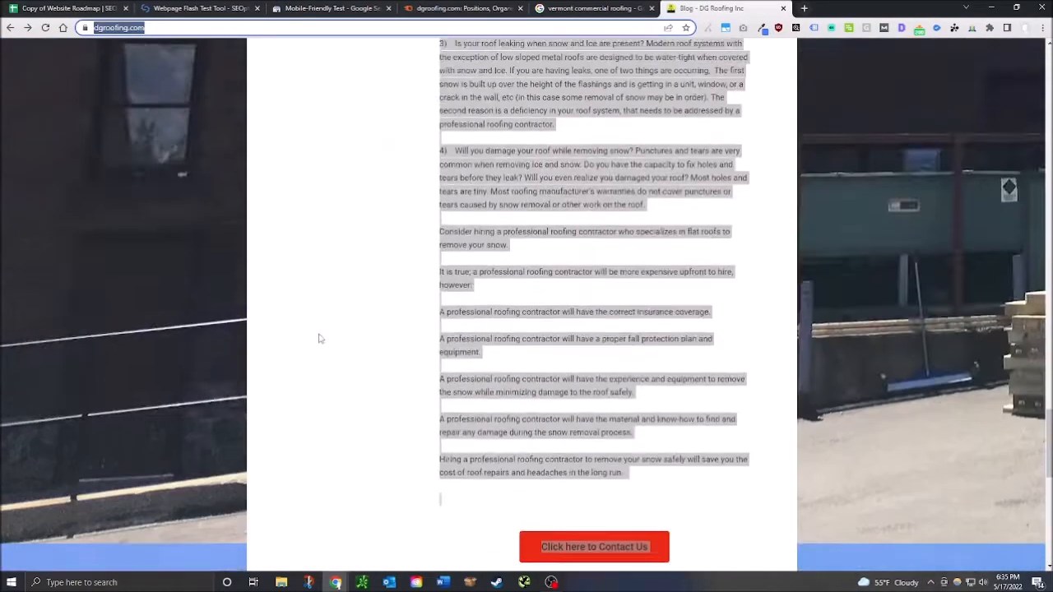
{"action": "scroll", "coordinate": [327, 344], "scroll_direction": "up", "scroll_amount": 20}
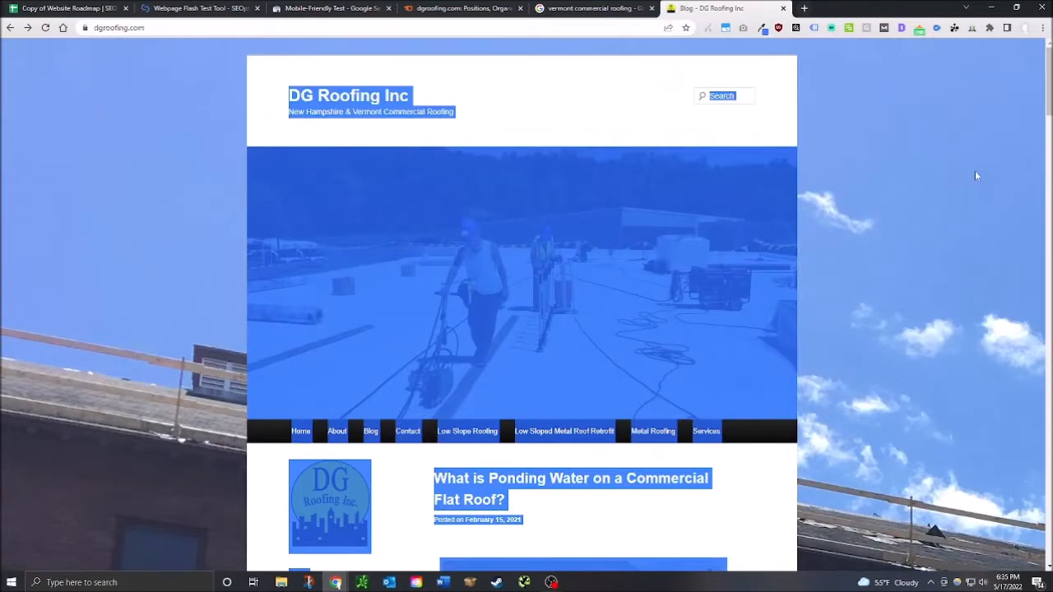
{"action": "left_click", "coordinate": [976, 176]}
{"action": "left_click", "coordinate": [337, 431]}
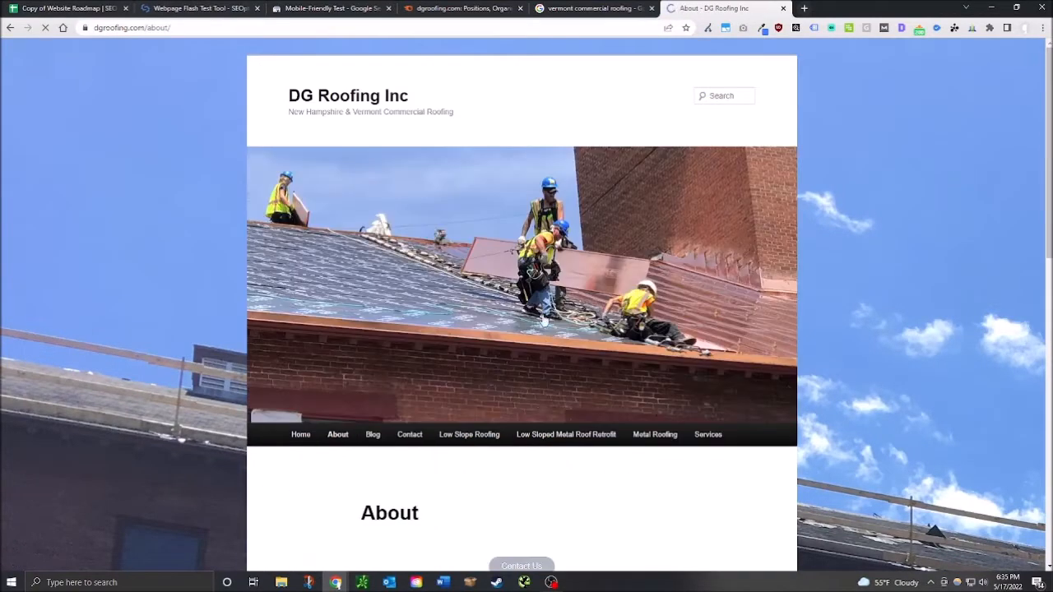
{"action": "left_click", "coordinate": [99, 7]}
{"action": "type", "text": "x"}
{"action": "key", "text": "Return"}
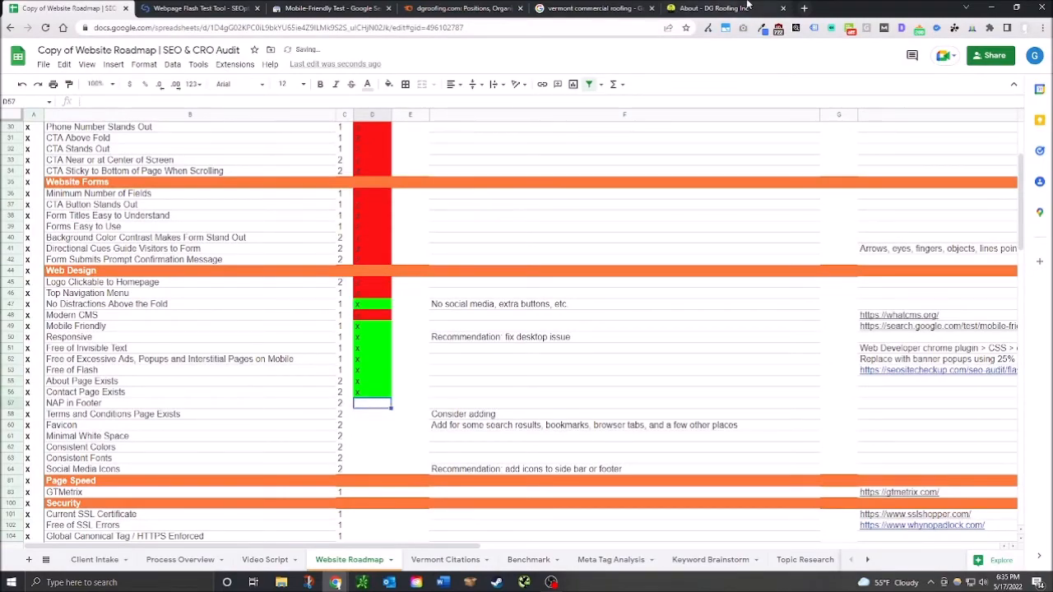
Step: Inspect the About page and home page footers for name, address and phone, and mark NAP in Footer as failed in the sheet
{"action": "left_click", "coordinate": [714, 7]}
{"action": "scroll", "coordinate": [781, 395], "scroll_direction": "down", "scroll_amount": 3}
{"action": "scroll", "coordinate": [541, 503], "scroll_direction": "down", "scroll_amount": 5}
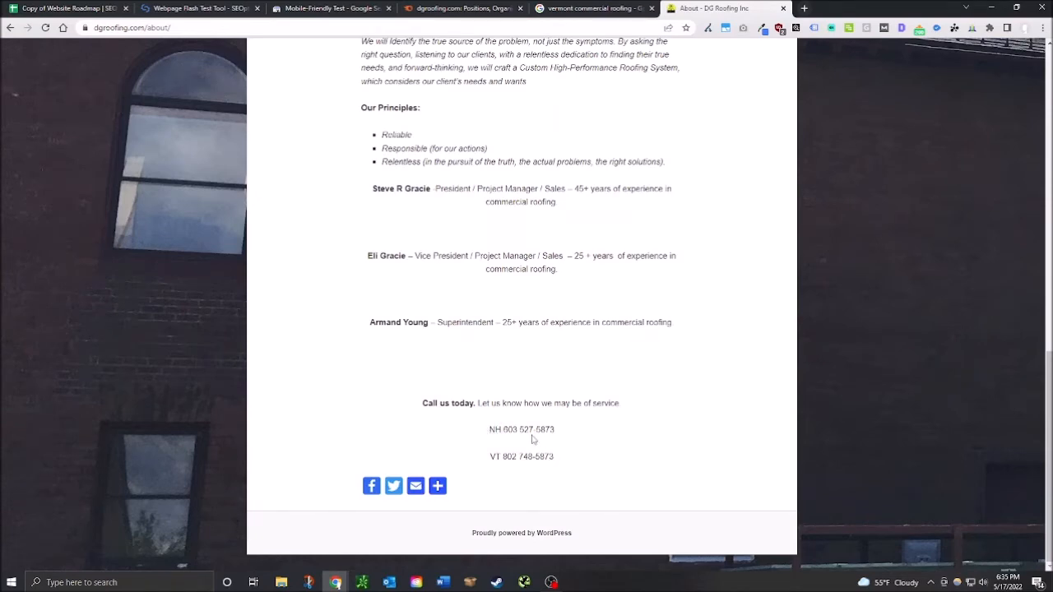
{"action": "scroll", "coordinate": [529, 444], "scroll_direction": "up", "scroll_amount": 3}
{"action": "scroll", "coordinate": [529, 444], "scroll_direction": "up", "scroll_amount": 3}
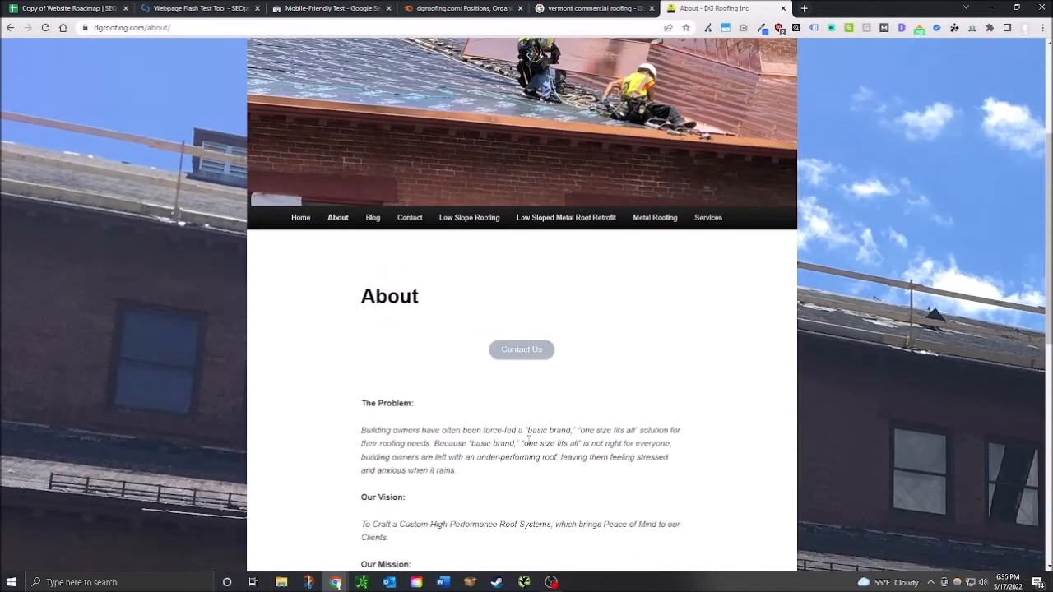
{"action": "left_click", "coordinate": [302, 219]}
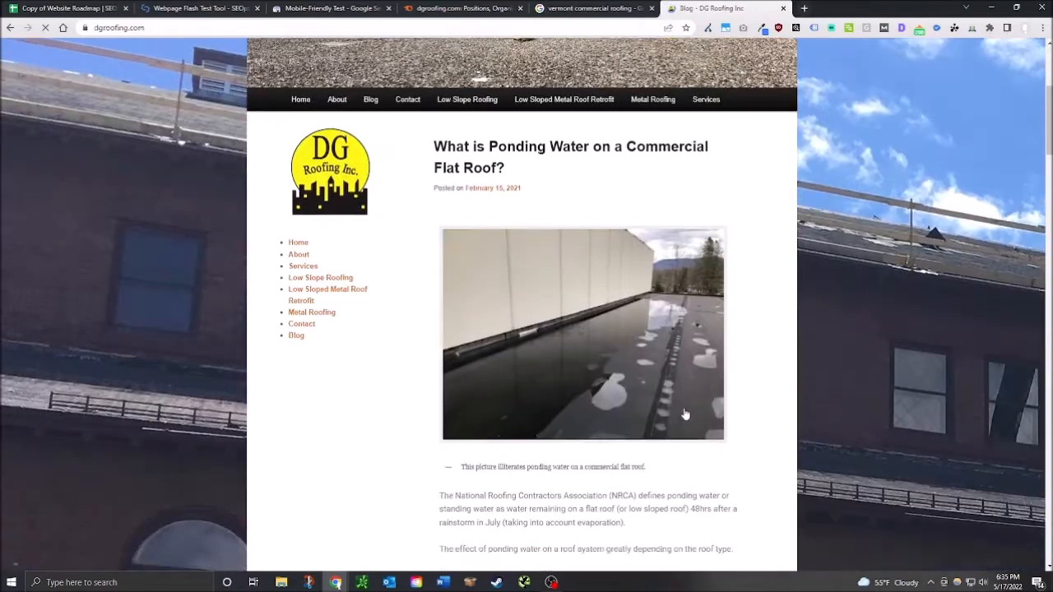
{"action": "left_click_drag", "start_coordinate": [1049, 124], "coordinate": [1048, 573]}
{"action": "scroll", "coordinate": [682, 345], "scroll_direction": "up", "scroll_amount": 4}
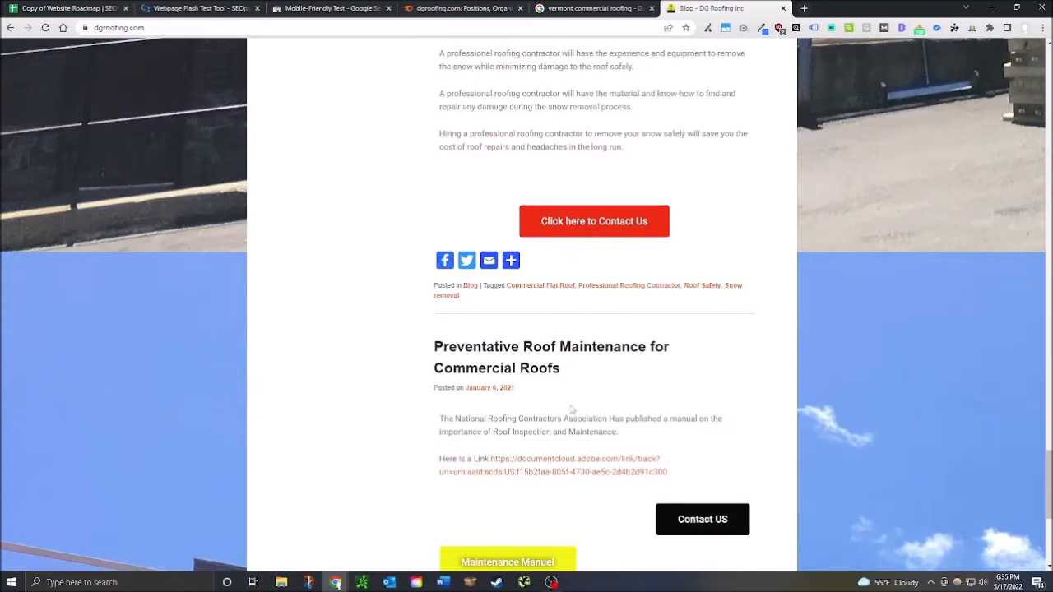
{"action": "scroll", "coordinate": [615, 431], "scroll_direction": "down", "scroll_amount": 4}
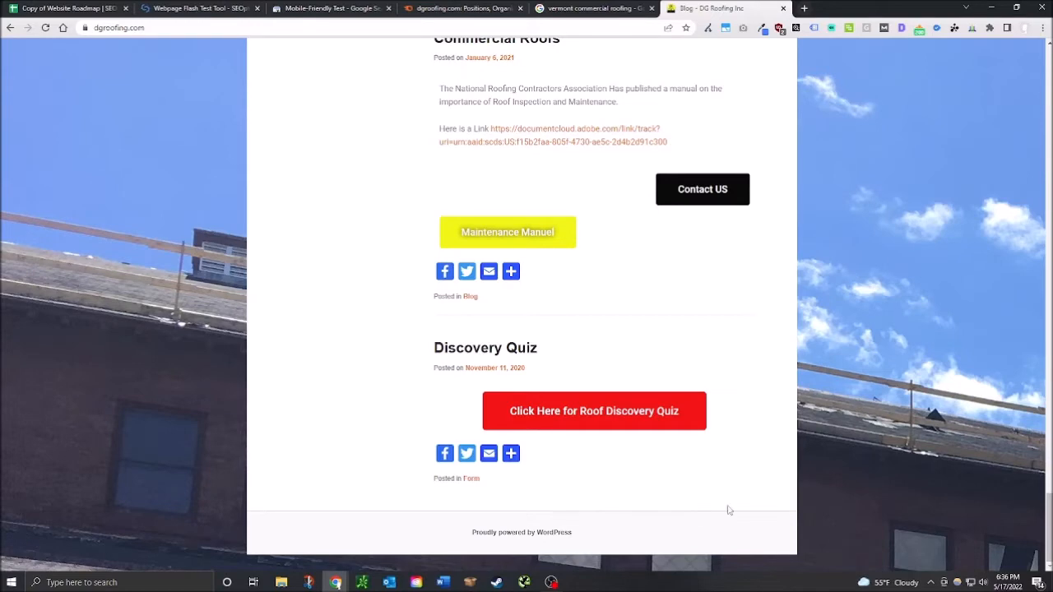
{"action": "left_click", "coordinate": [115, 8]}
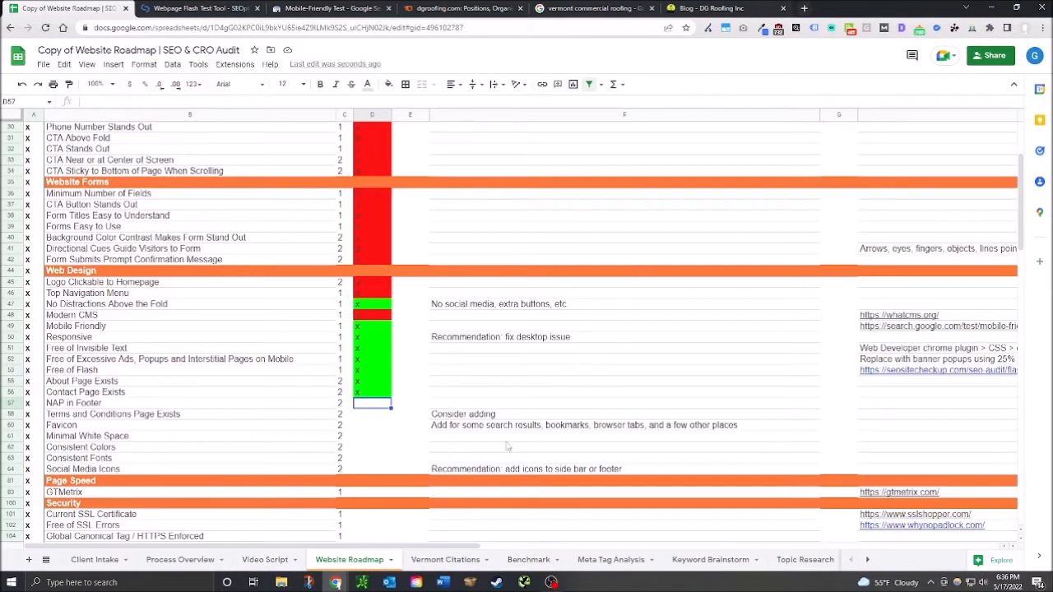
{"action": "type", "text": "x"}
{"action": "left_click", "coordinate": [372, 417]}
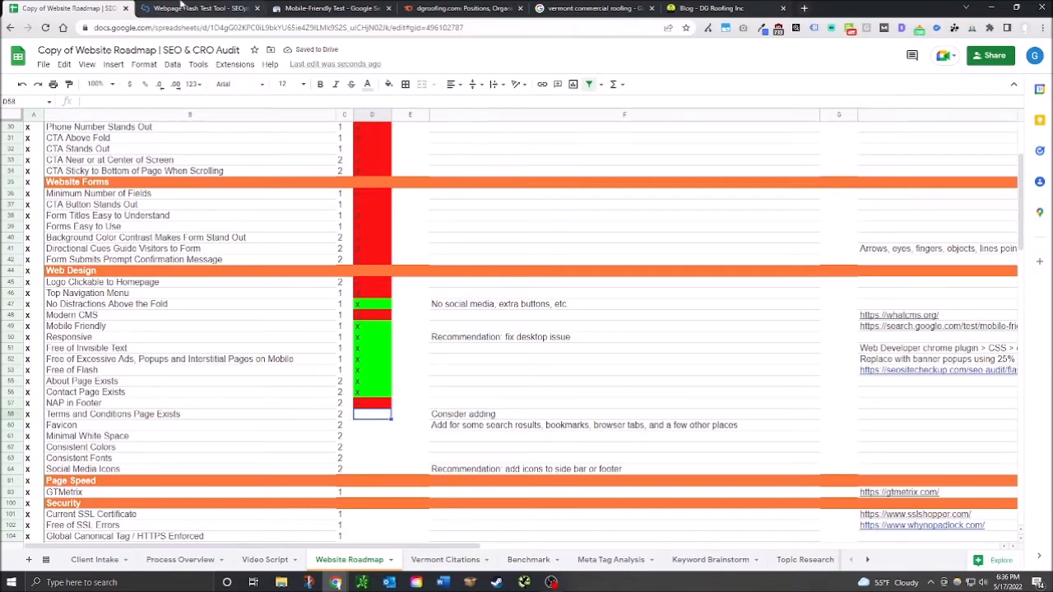
Step: Look on the home page for a terms and conditions link, and mark Terms and Conditions Page Exists as failed with o
{"action": "left_click", "coordinate": [683, 7]}
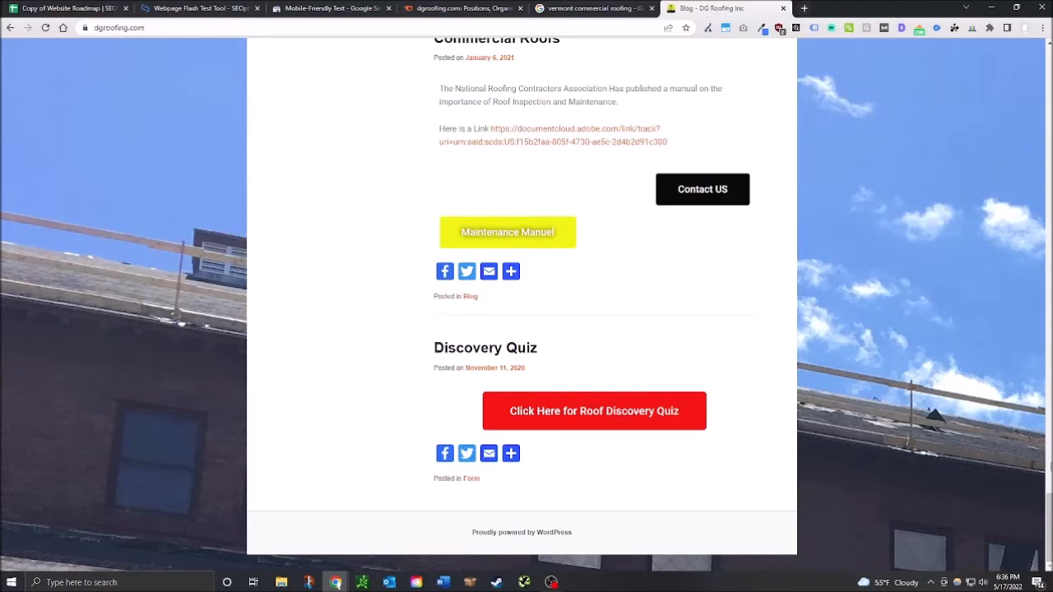
{"action": "left_click_drag", "start_coordinate": [1049, 533], "coordinate": [1049, 104]}
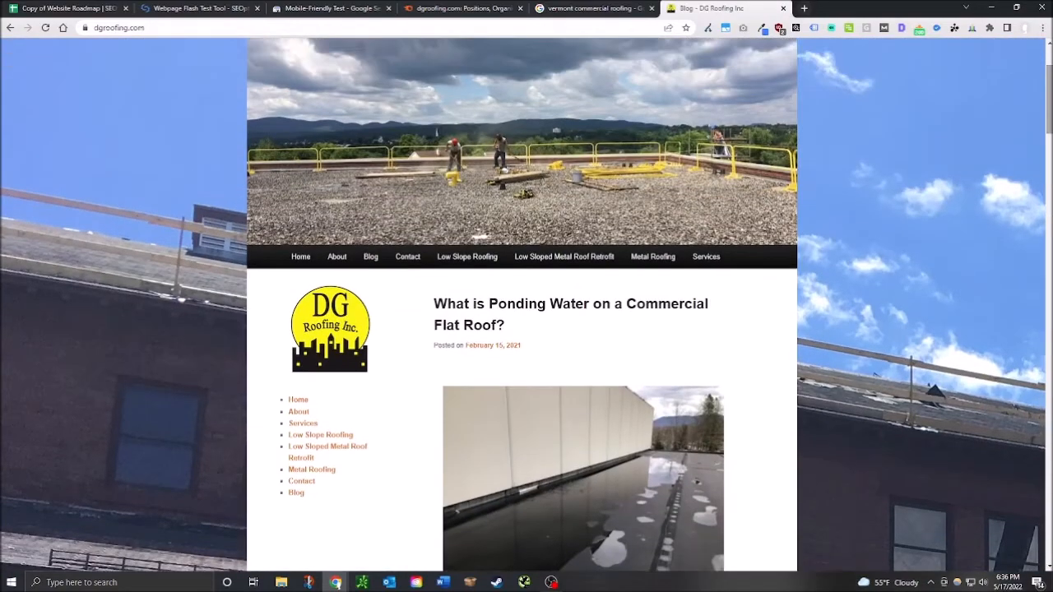
{"action": "left_click", "coordinate": [148, 7]}
{"action": "left_click", "coordinate": [49, 8]}
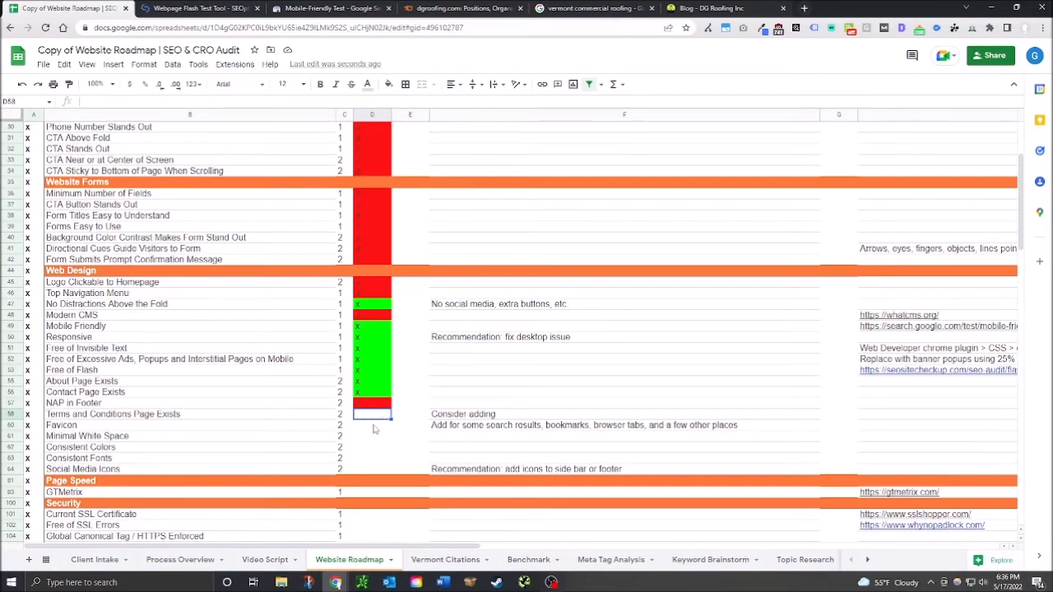
{"action": "type", "text": "x"}
{"action": "left_click", "coordinate": [356, 424]}
{"action": "left_click", "coordinate": [368, 417]}
{"action": "type", "text": "o"}
{"action": "left_click", "coordinate": [376, 429]}
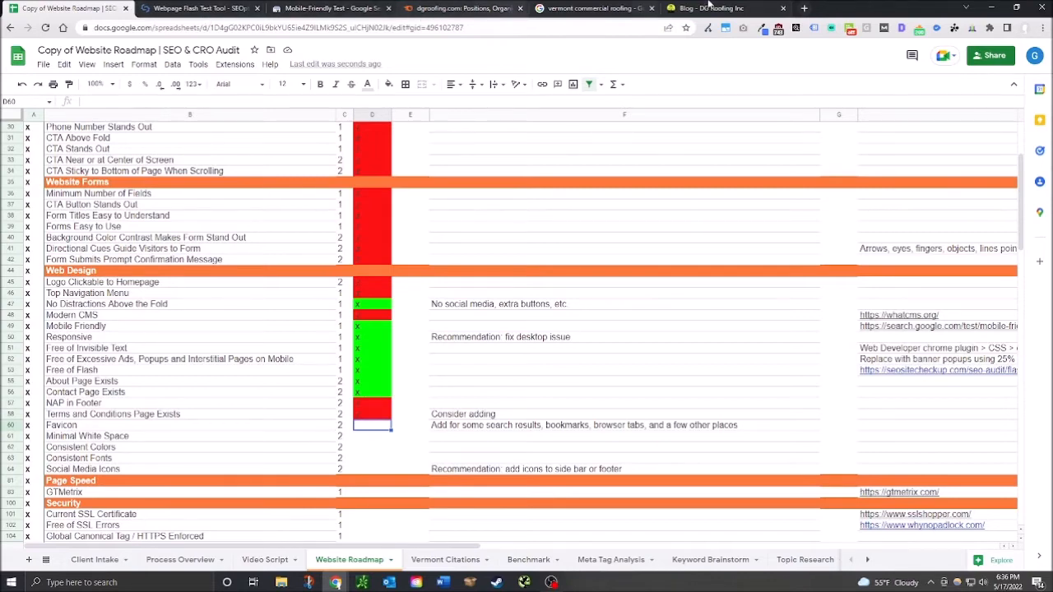
Step: Look at the favicon of the DG Roofing site and enter z in the sheet's Favicon row
{"action": "left_click", "coordinate": [671, 10]}
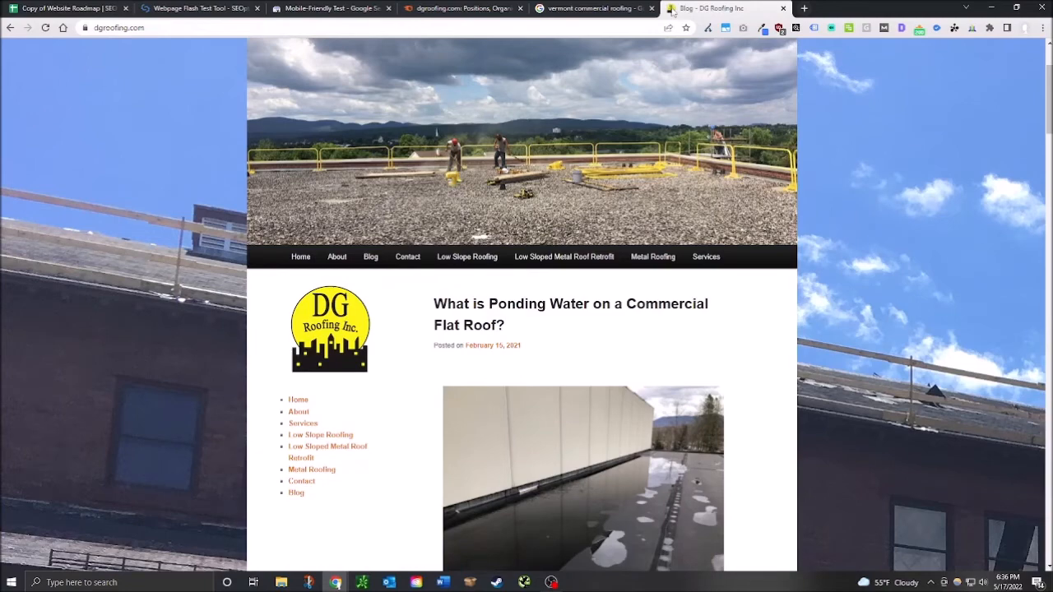
{"action": "left_click", "coordinate": [62, 8]}
{"action": "type", "text": "xz"}
{"action": "key", "text": "Return"}
{"action": "double_click", "coordinate": [362, 427]}
{"action": "double_click", "coordinate": [360, 426]}
{"action": "type", "text": "z"}
{"action": "key", "text": "Return"}
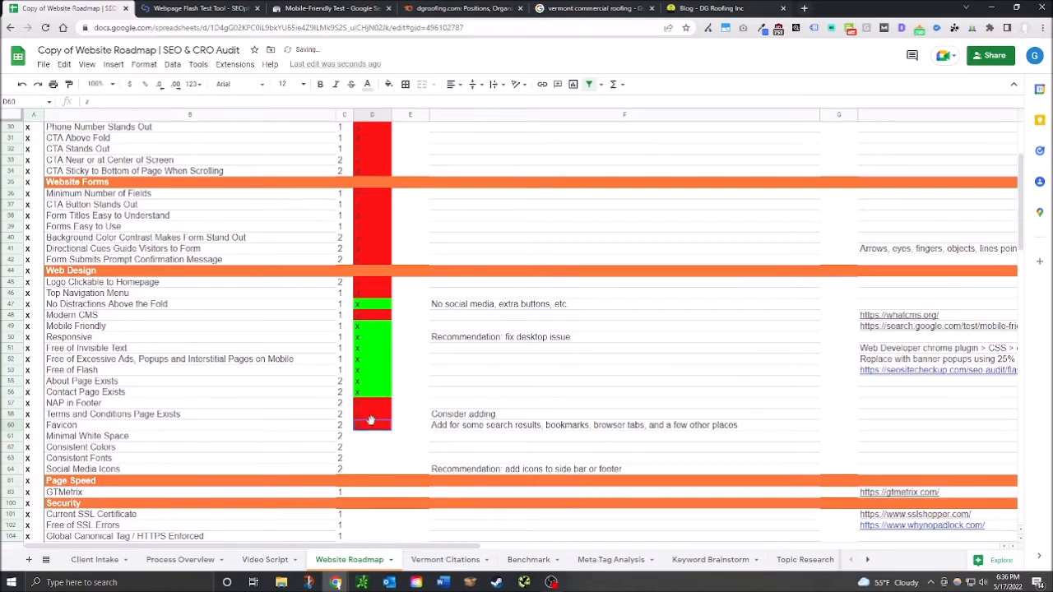
Step: Compare the open tabs' favicons, and put the SEOptimer flash test page in its own minimized window
{"action": "key", "text": "ctrl+Tab"}
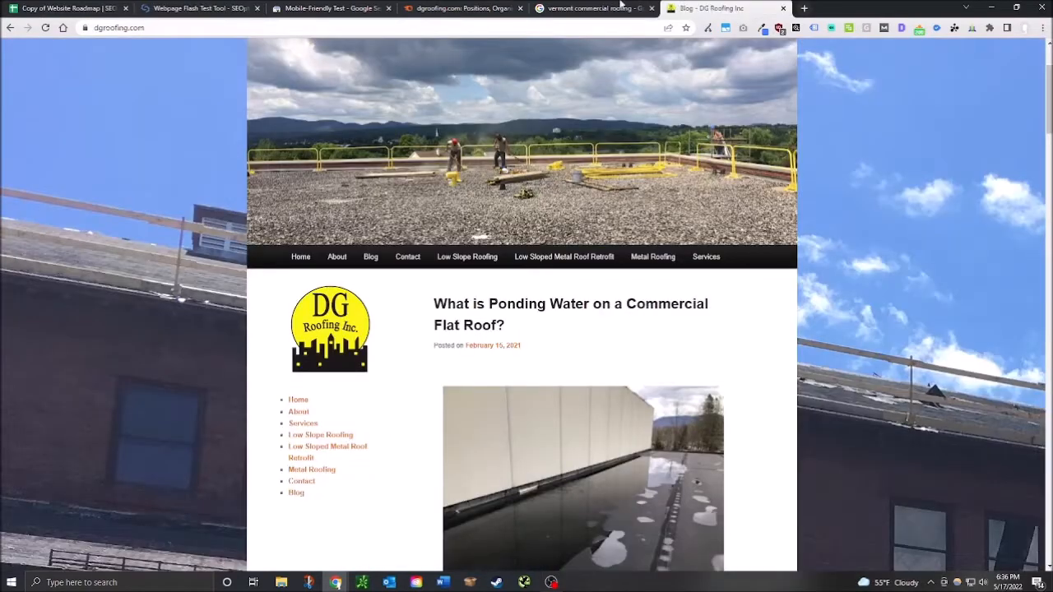
{"action": "left_click", "coordinate": [683, 8]}
{"action": "left_click", "coordinate": [257, 8]}
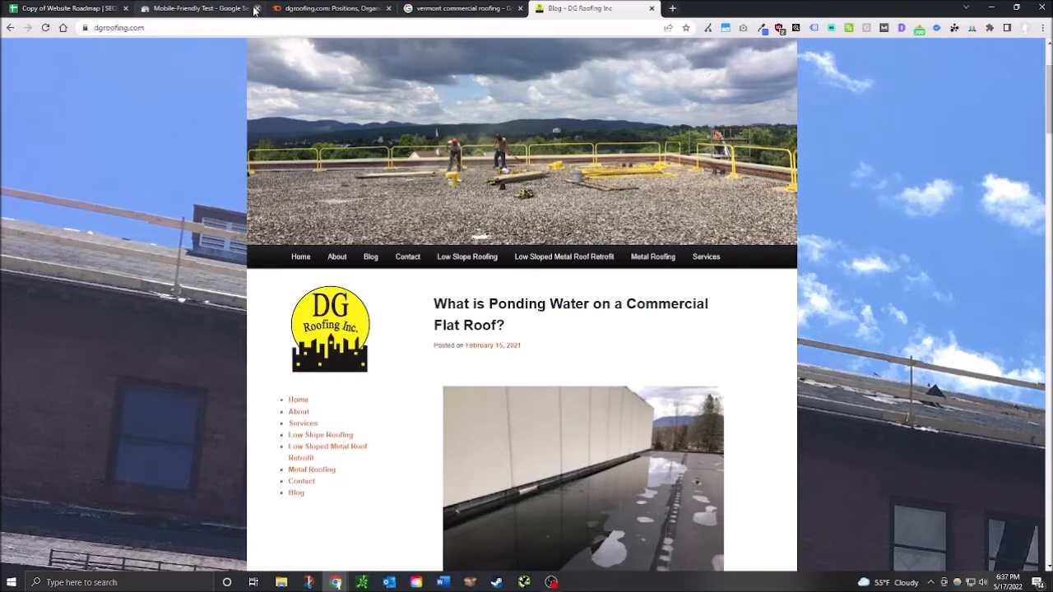
{"action": "left_click", "coordinate": [330, 8]}
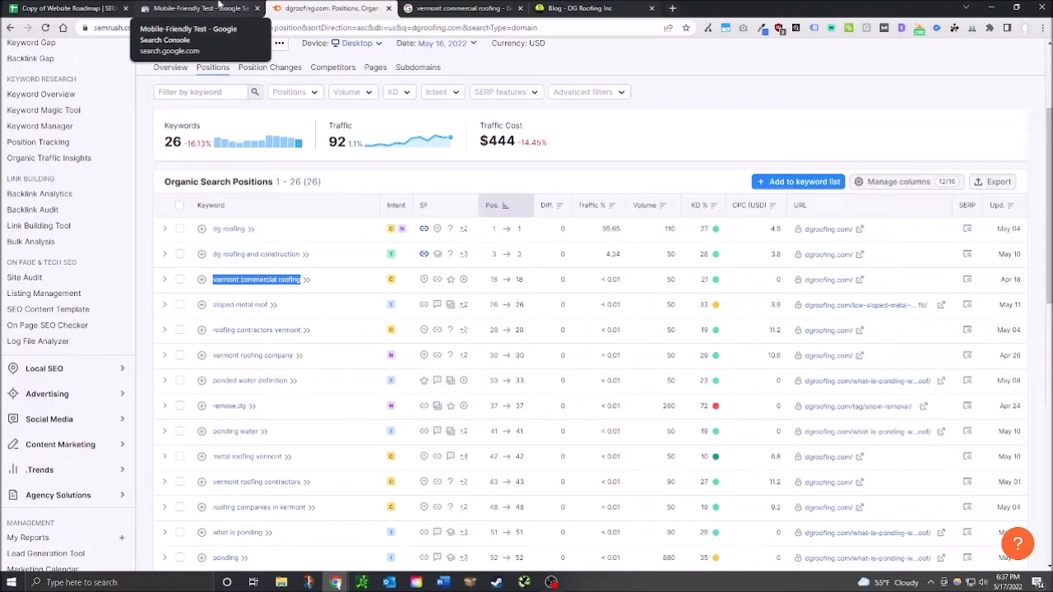
{"action": "key", "text": "ctrl+shift+t"}
{"action": "left_click_drag", "start_coordinate": [202, 8], "coordinate": [678, 155]}
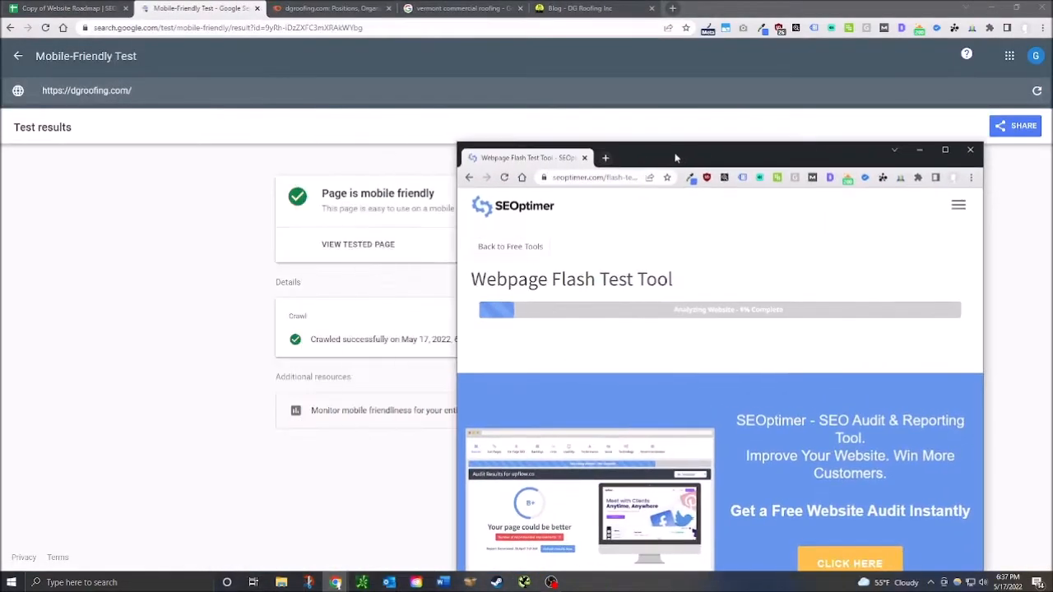
{"action": "left_click", "coordinate": [920, 150]}
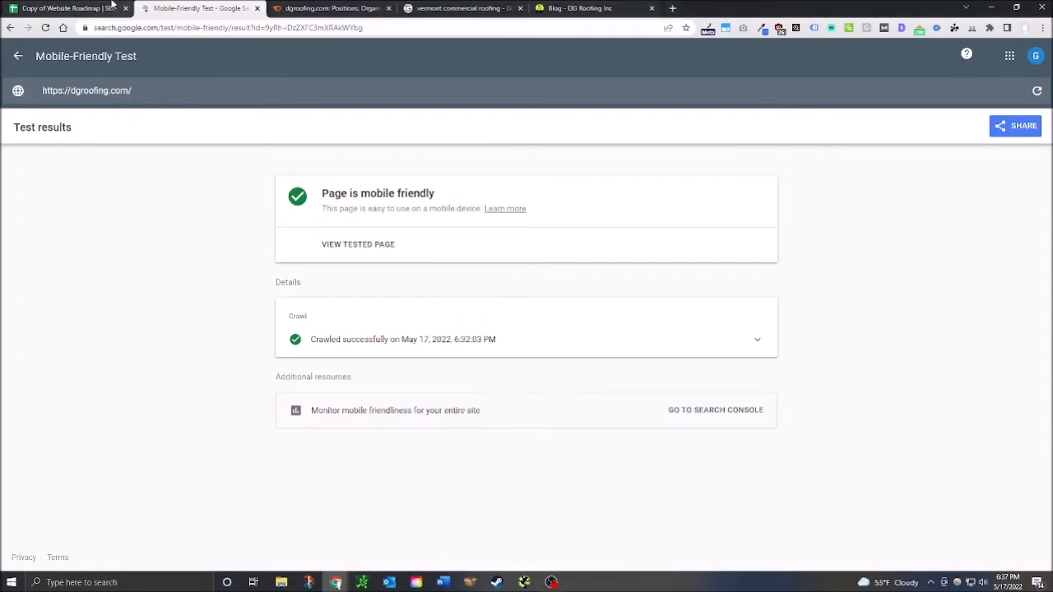
Step: Mark Favicon with x in the roadmap sheet
{"action": "left_click", "coordinate": [117, 7]}
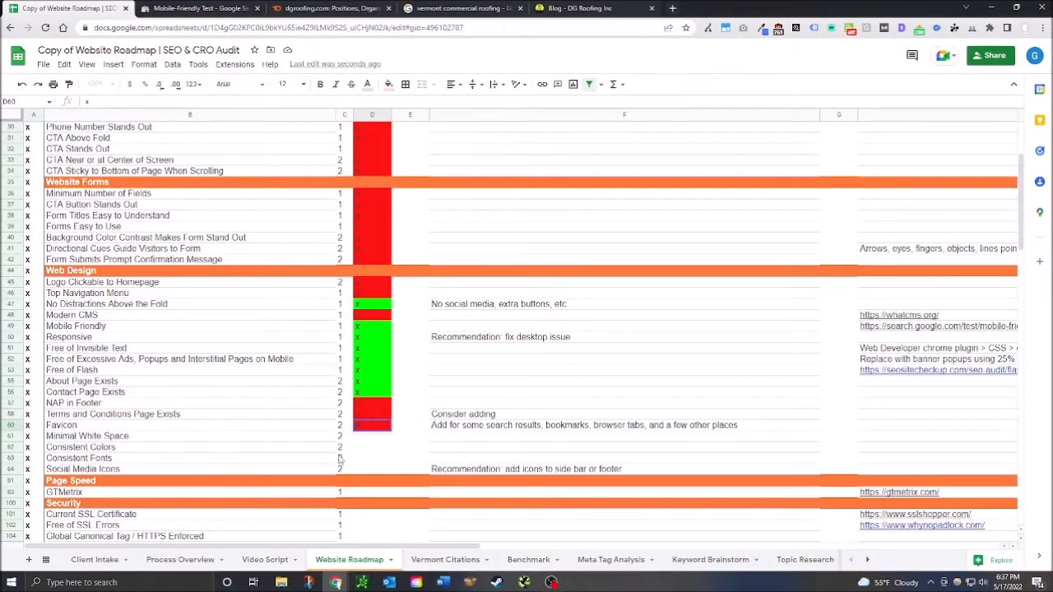
{"action": "key", "text": "Return"}
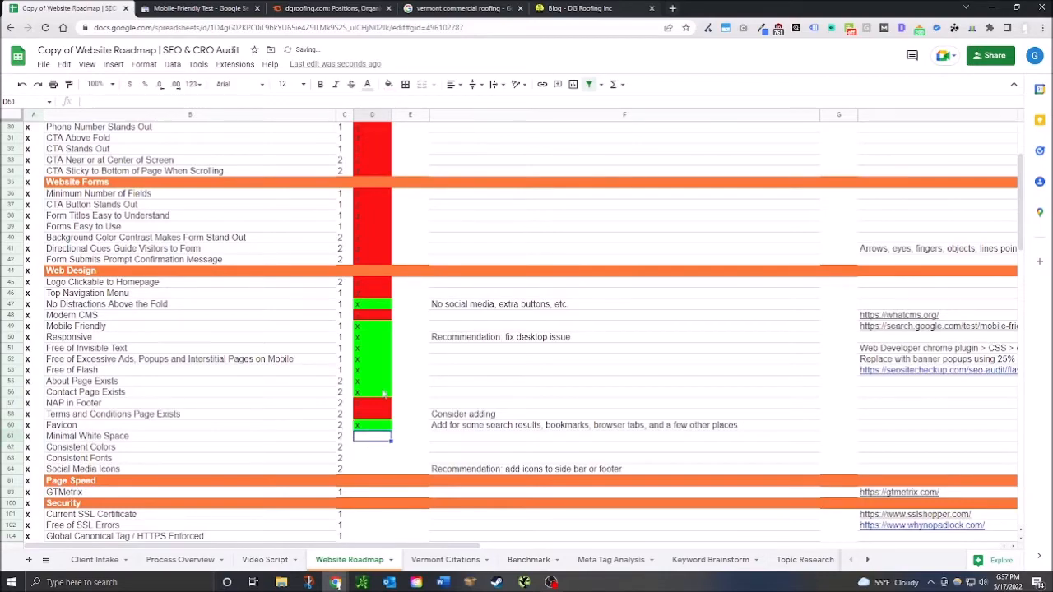
Step: Examine the DG Roofing home page from the header to the footer for excess white space around the blog posts
{"action": "left_click", "coordinate": [588, 8]}
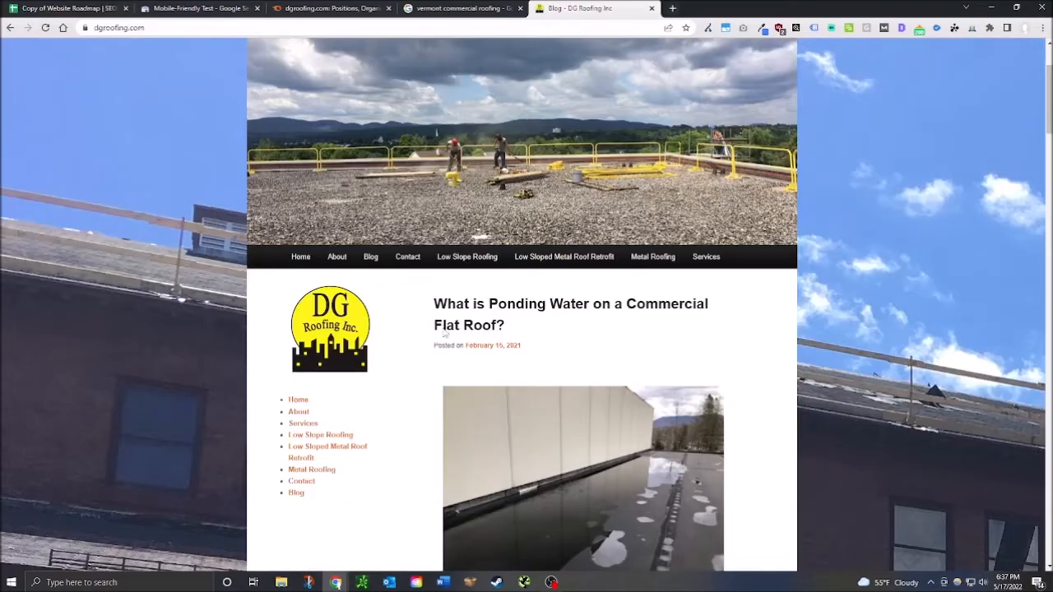
{"action": "scroll", "coordinate": [477, 451], "scroll_direction": "down", "scroll_amount": 10}
{"action": "scroll", "coordinate": [336, 486], "scroll_direction": "up", "scroll_amount": 8}
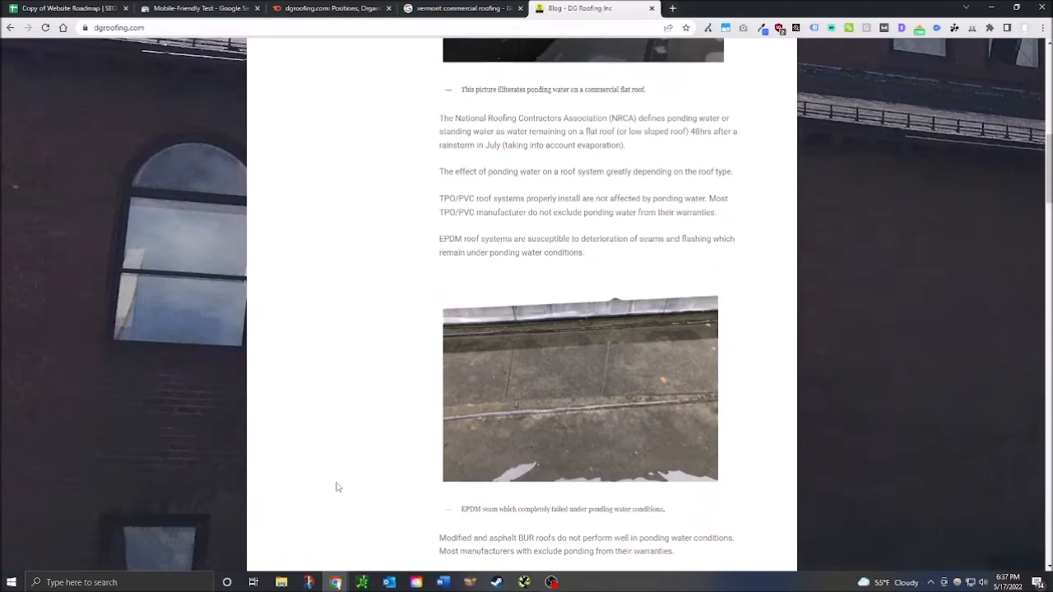
{"action": "scroll", "coordinate": [348, 321], "scroll_direction": "down", "scroll_amount": 12}
{"action": "scroll", "coordinate": [362, 358], "scroll_direction": "down", "scroll_amount": 15}
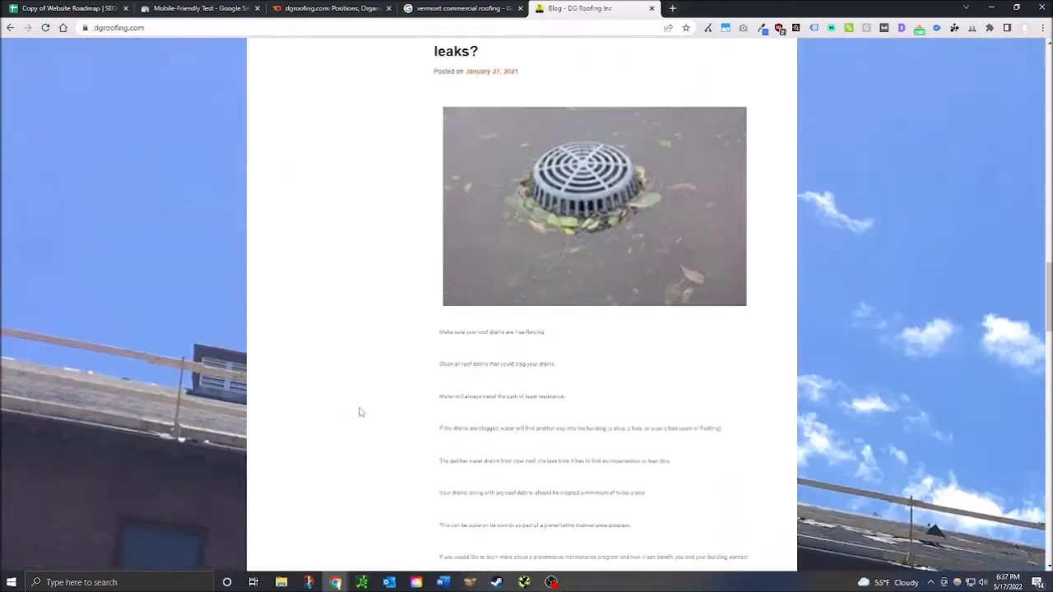
{"action": "scroll", "coordinate": [359, 427], "scroll_direction": "down", "scroll_amount": 2}
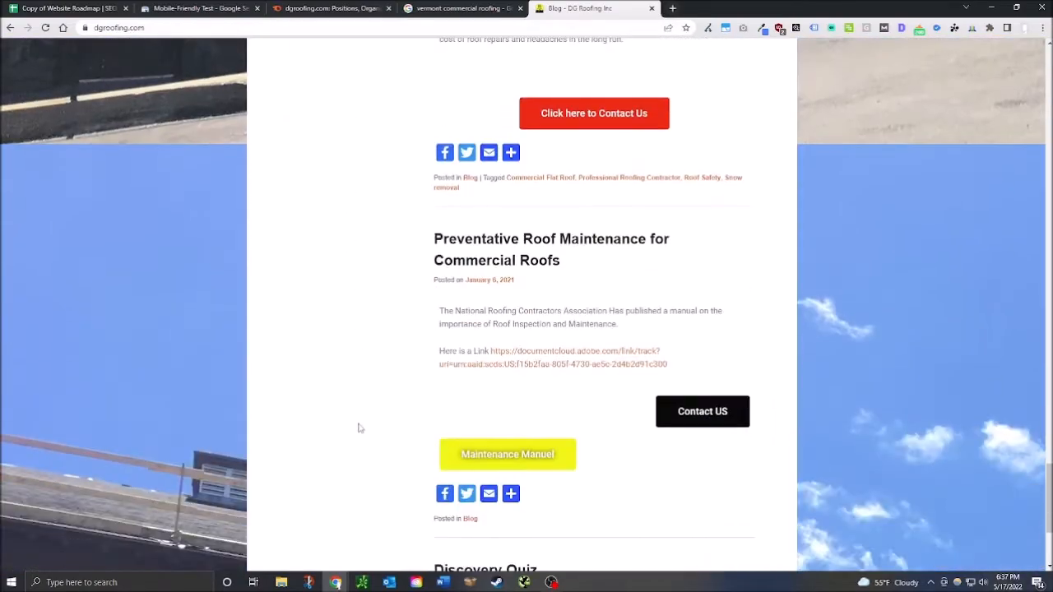
{"action": "scroll", "coordinate": [640, 291], "scroll_direction": "down", "scroll_amount": 3}
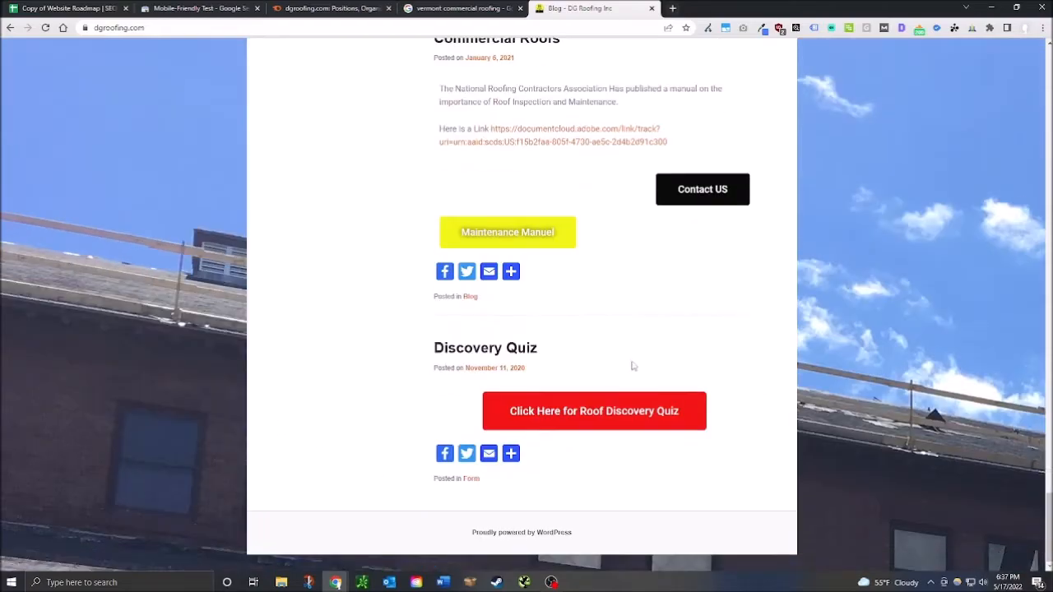
{"action": "scroll", "coordinate": [605, 377], "scroll_direction": "up", "scroll_amount": 1}
{"action": "scroll", "coordinate": [605, 378], "scroll_direction": "up", "scroll_amount": 15}
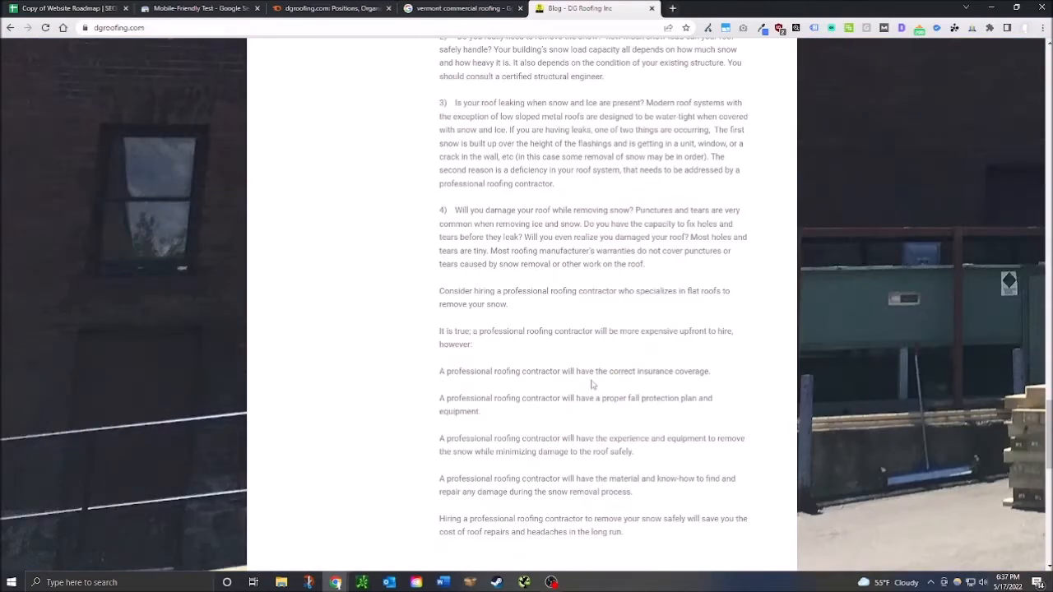
{"action": "scroll", "coordinate": [486, 386], "scroll_direction": "up", "scroll_amount": 15}
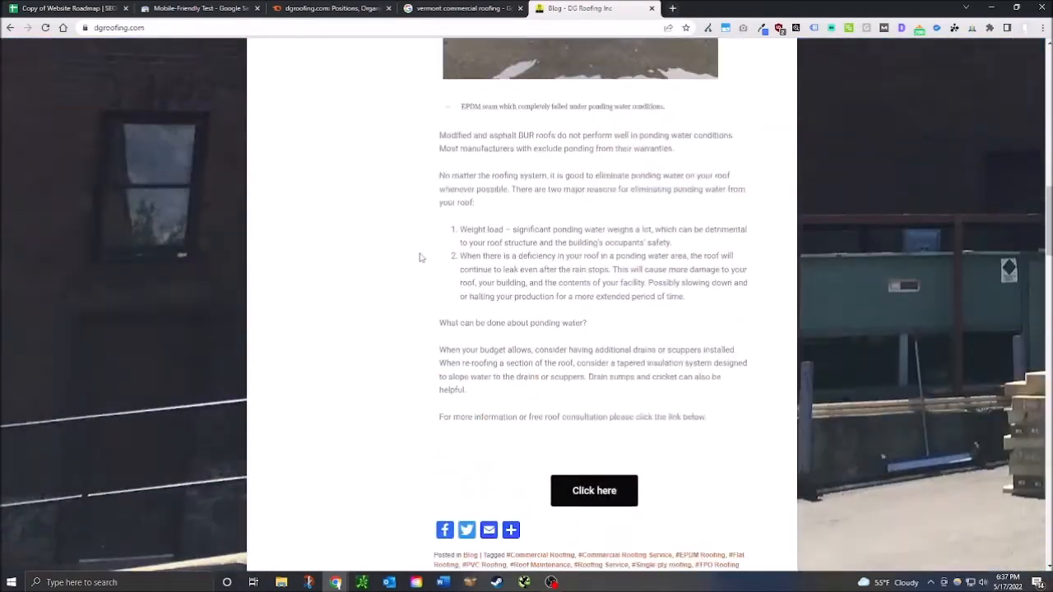
{"action": "scroll", "coordinate": [337, 297], "scroll_direction": "down", "scroll_amount": 5}
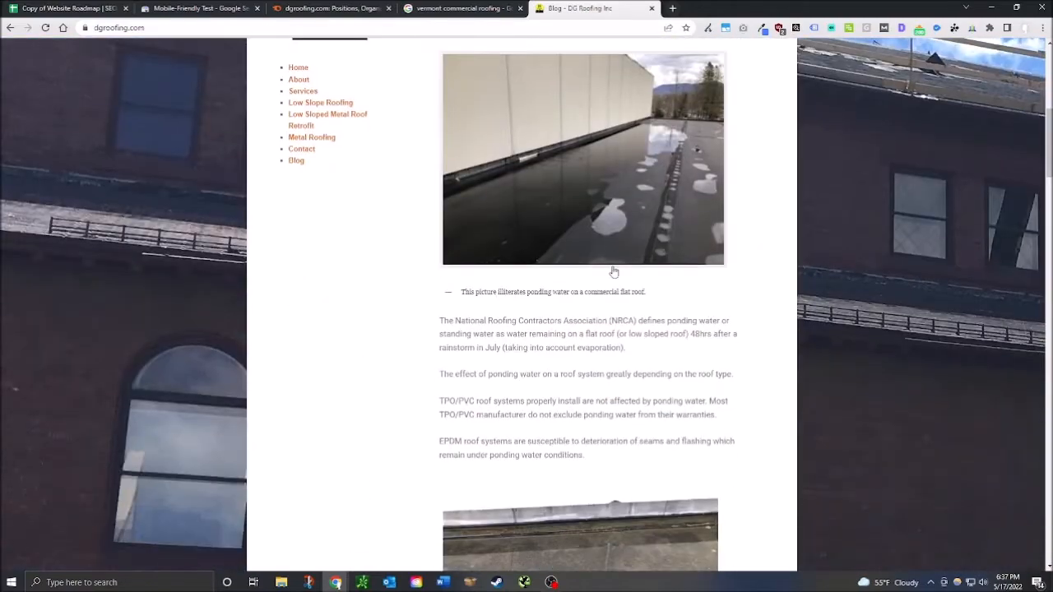
{"action": "scroll", "coordinate": [451, 286], "scroll_direction": "up", "scroll_amount": 1}
{"action": "scroll", "coordinate": [451, 286], "scroll_direction": "up", "scroll_amount": 4}
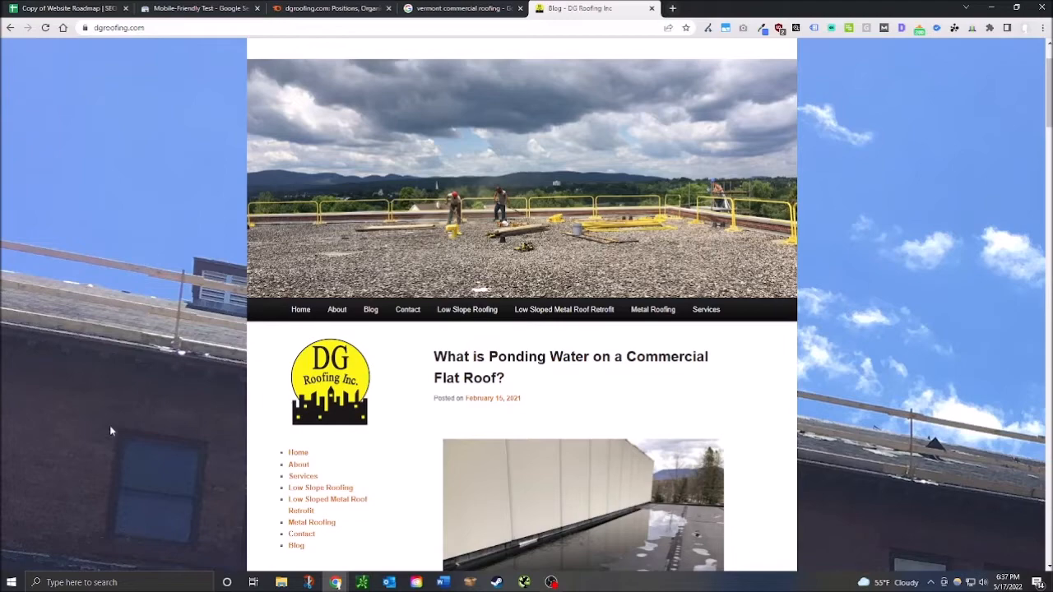
{"action": "scroll", "coordinate": [404, 437], "scroll_direction": "down", "scroll_amount": 5}
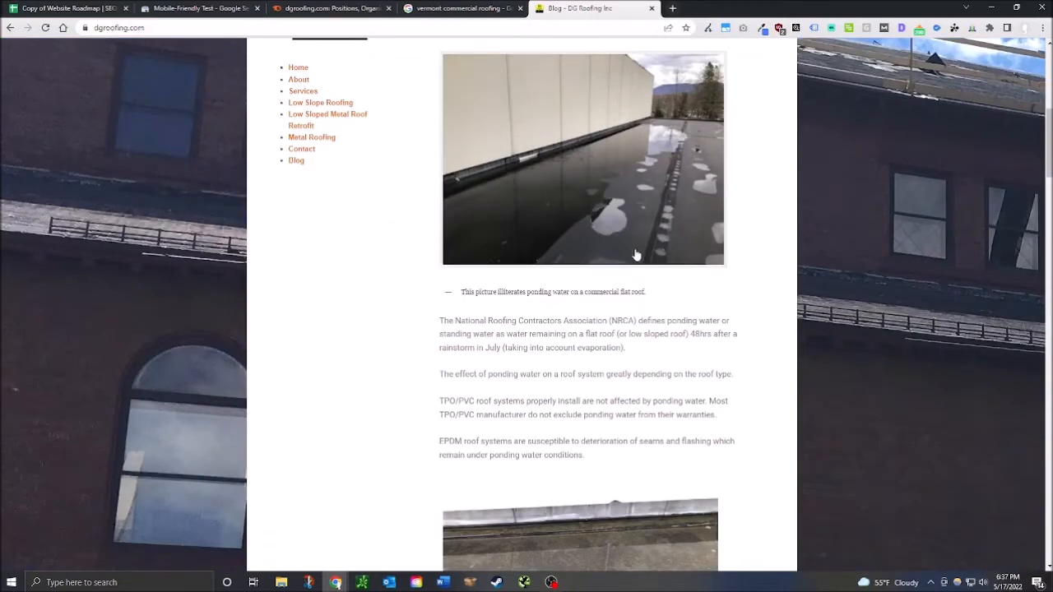
{"action": "scroll", "coordinate": [337, 287], "scroll_direction": "down", "scroll_amount": 4}
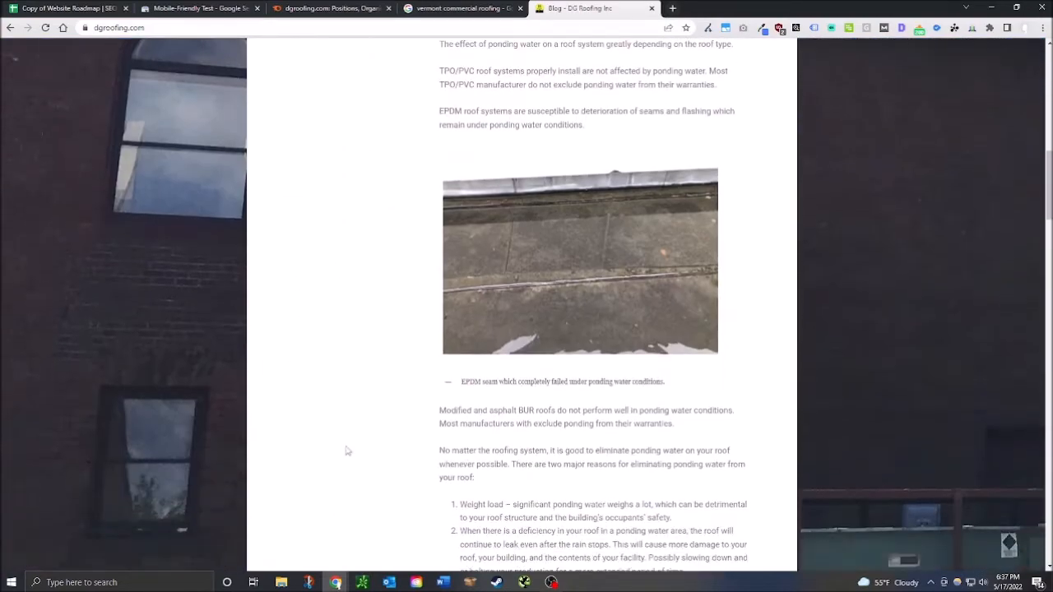
{"action": "scroll", "coordinate": [348, 409], "scroll_direction": "down", "scroll_amount": 2}
Step: Mark Minimal White Space as failed with o in the Website Roadmap sheet
{"action": "left_click", "coordinate": [65, 8]}
{"action": "type", "text": "o"}
{"action": "key", "text": "Return"}
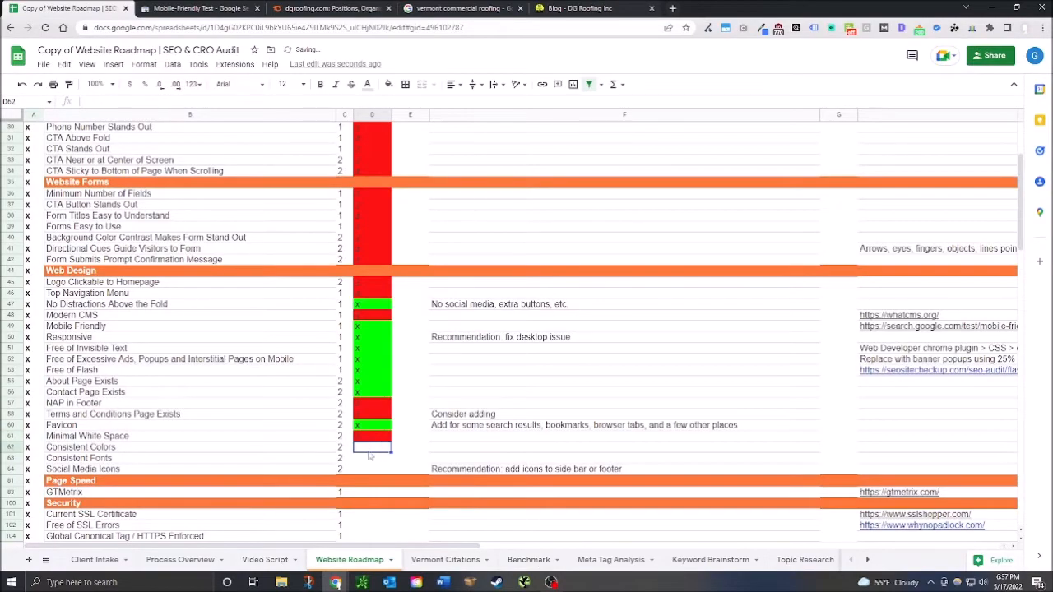
Step: Check the home page for consistent colors and fonts, highlighting the small text in the roof leaks post
{"action": "left_click", "coordinate": [586, 8]}
{"action": "scroll", "coordinate": [414, 437], "scroll_direction": "up", "scroll_amount": 10}
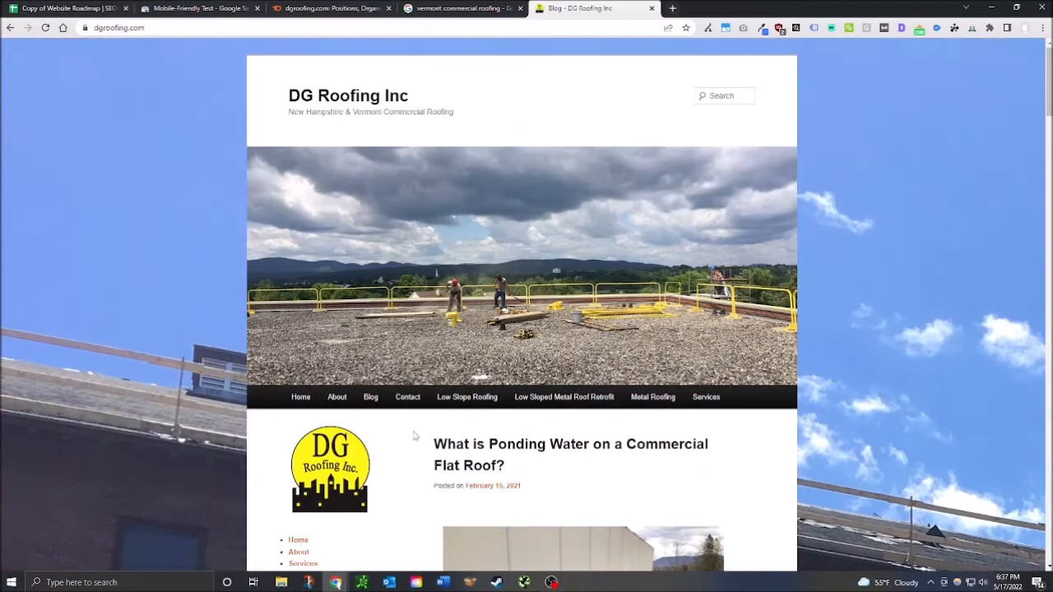
{"action": "scroll", "coordinate": [413, 435], "scroll_direction": "down", "scroll_amount": 15}
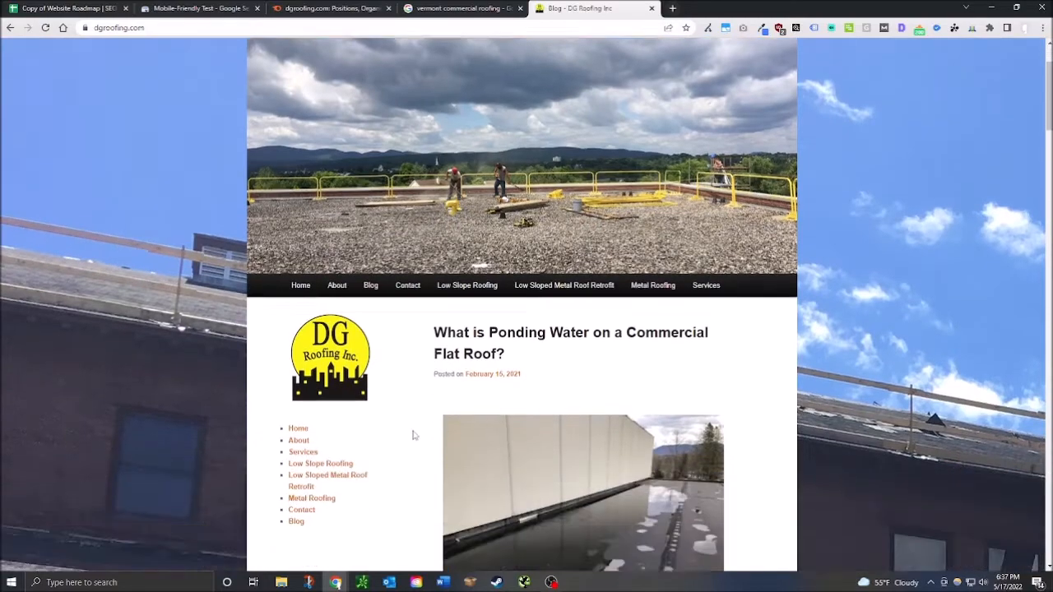
{"action": "scroll", "coordinate": [415, 436], "scroll_direction": "down", "scroll_amount": 5}
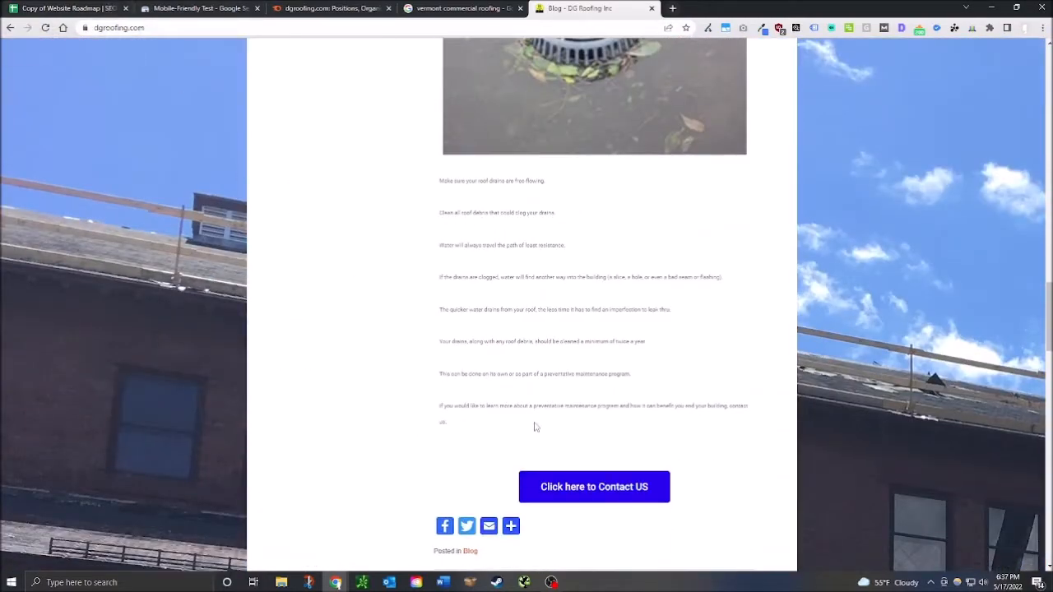
{"action": "scroll", "coordinate": [534, 425], "scroll_direction": "down", "scroll_amount": 1}
{"action": "left_click_drag", "start_coordinate": [441, 176], "coordinate": [659, 296]}
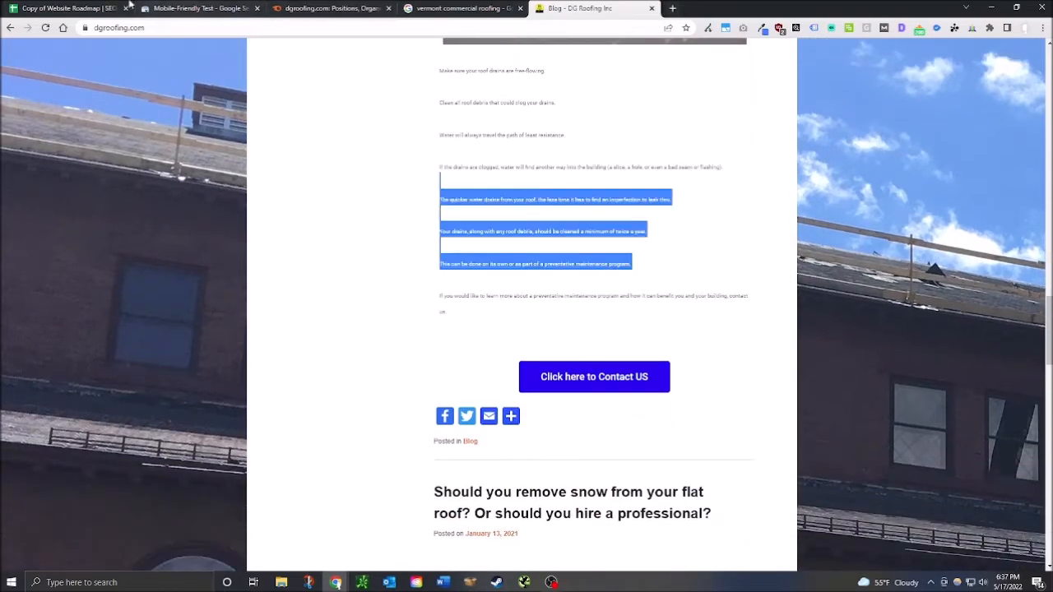
Step: Mark Consistent Colors with x and Consistent Fonts as failed in the Website Roadmap sheet
{"action": "left_click", "coordinate": [72, 8]}
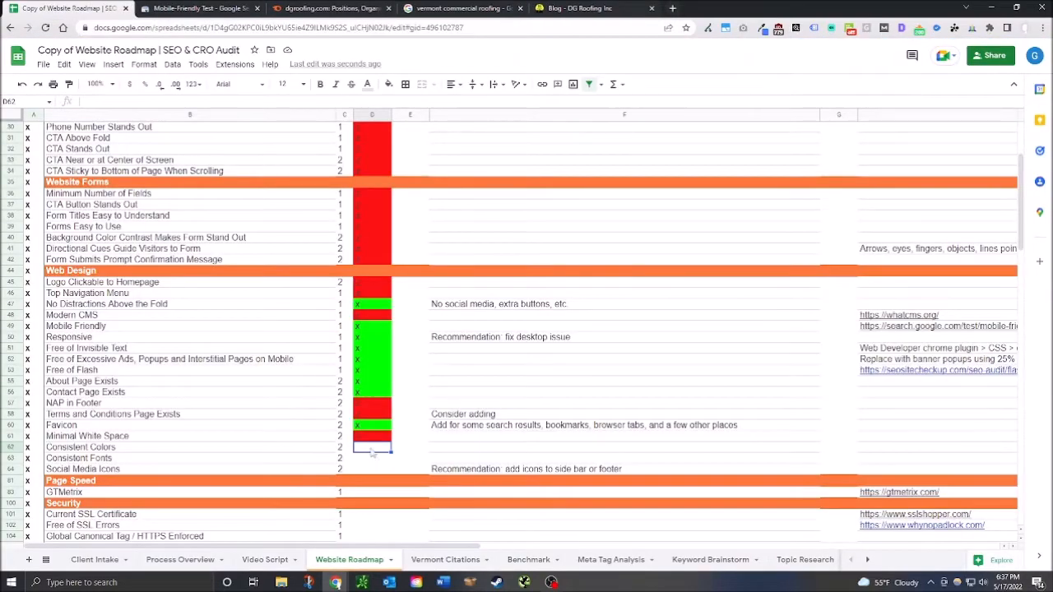
{"action": "type", "text": "x"}
{"action": "left_click", "coordinate": [365, 461]}
{"action": "type", "text": "x"}
{"action": "key", "text": "Return"}
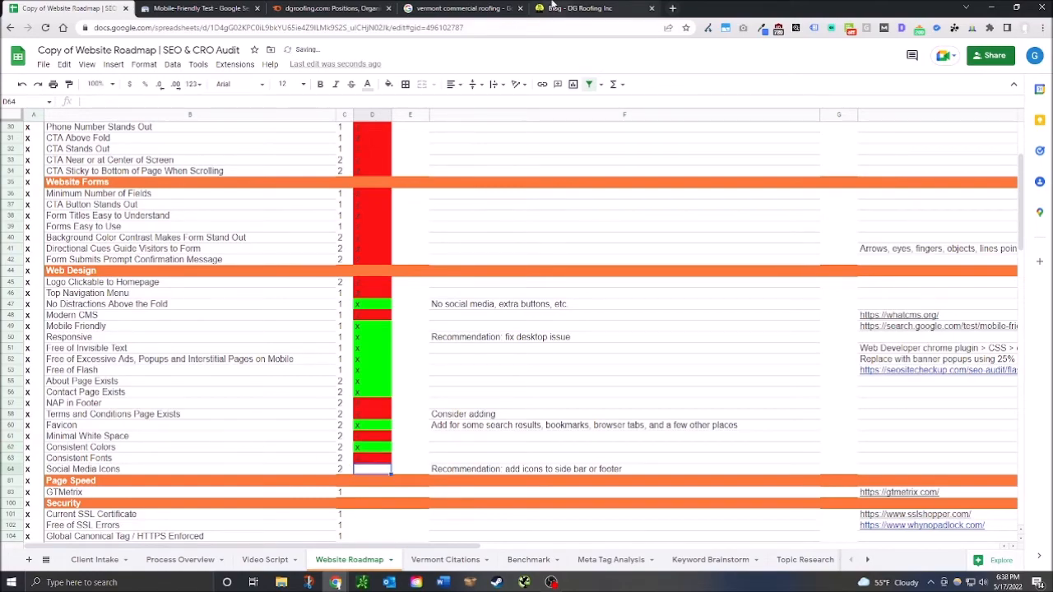
Step: Check the home page for social media profile icons, testing the Facebook icon under the Preventative Roof Maintenance post and closing its popup
{"action": "left_click", "coordinate": [580, 9]}
{"action": "left_click_drag", "start_coordinate": [1049, 452], "coordinate": [1048, 517]}
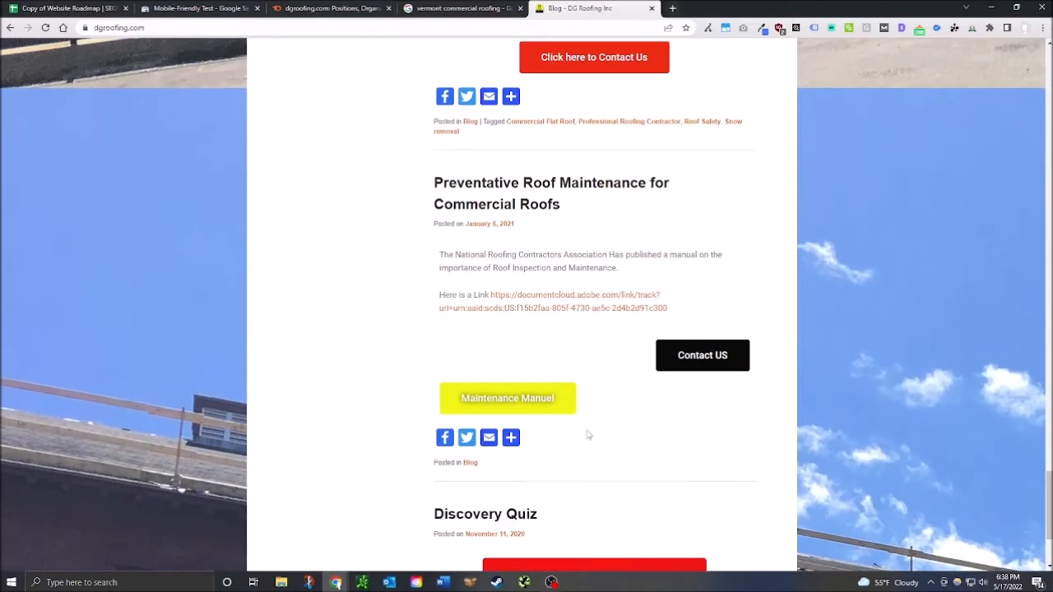
{"action": "left_click", "coordinate": [444, 442]}
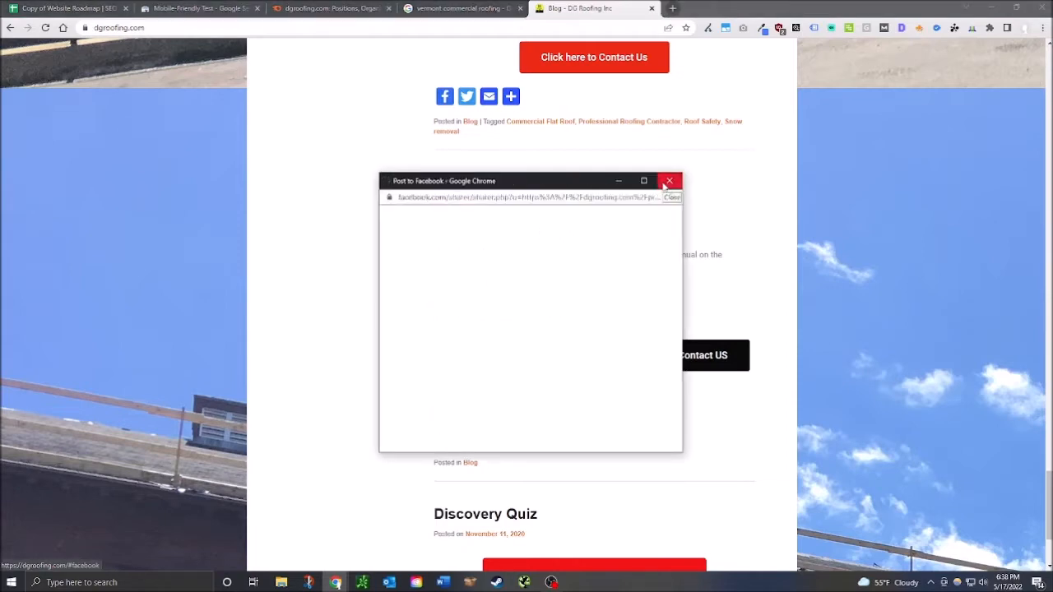
{"action": "left_click", "coordinate": [669, 181]}
{"action": "scroll", "coordinate": [606, 380], "scroll_direction": "down", "scroll_amount": 3}
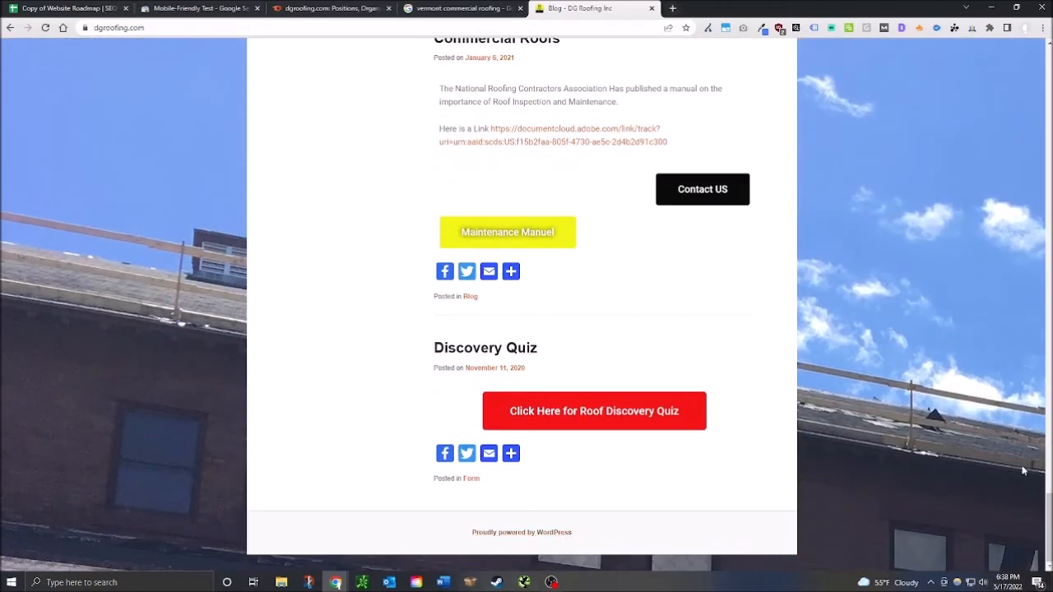
{"action": "scroll", "coordinate": [661, 390], "scroll_direction": "up", "scroll_amount": 20}
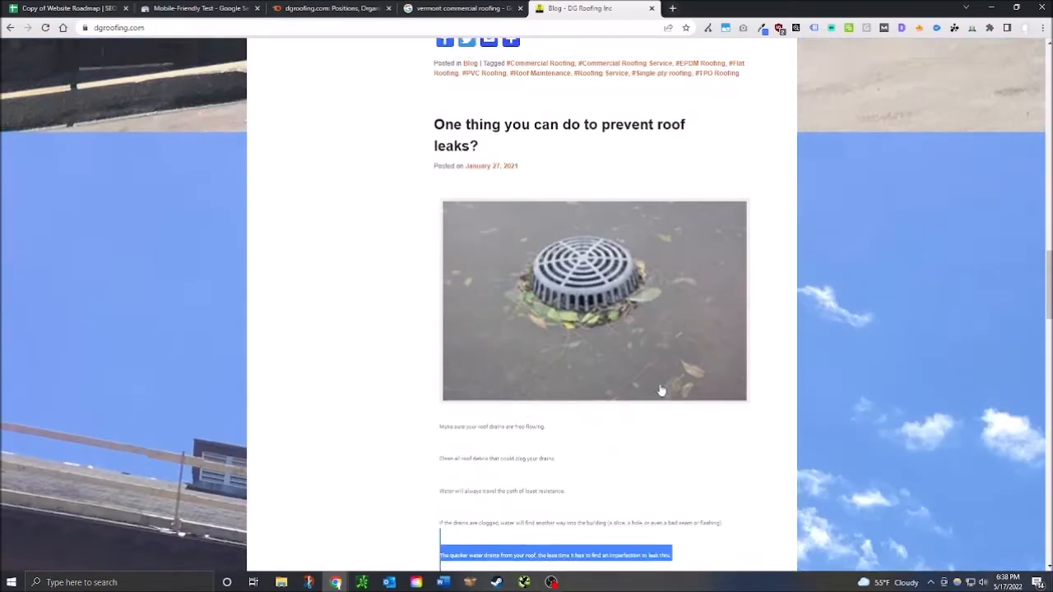
{"action": "scroll", "coordinate": [663, 392], "scroll_direction": "up", "scroll_amount": 8}
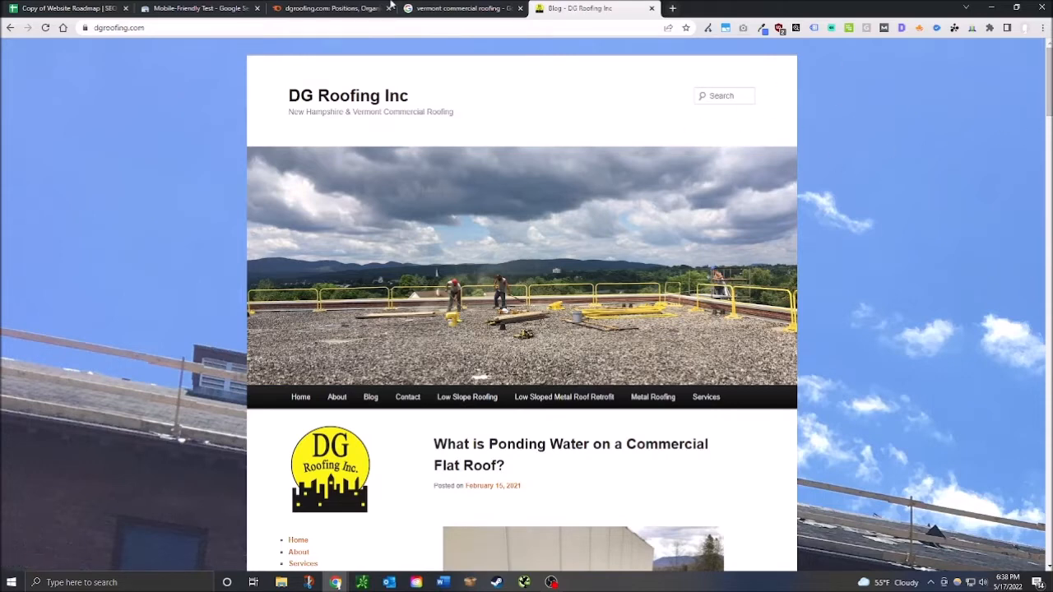
Step: Mark Social Media Icons as failed with o in the Website Roadmap sheet
{"action": "left_click", "coordinate": [87, 7]}
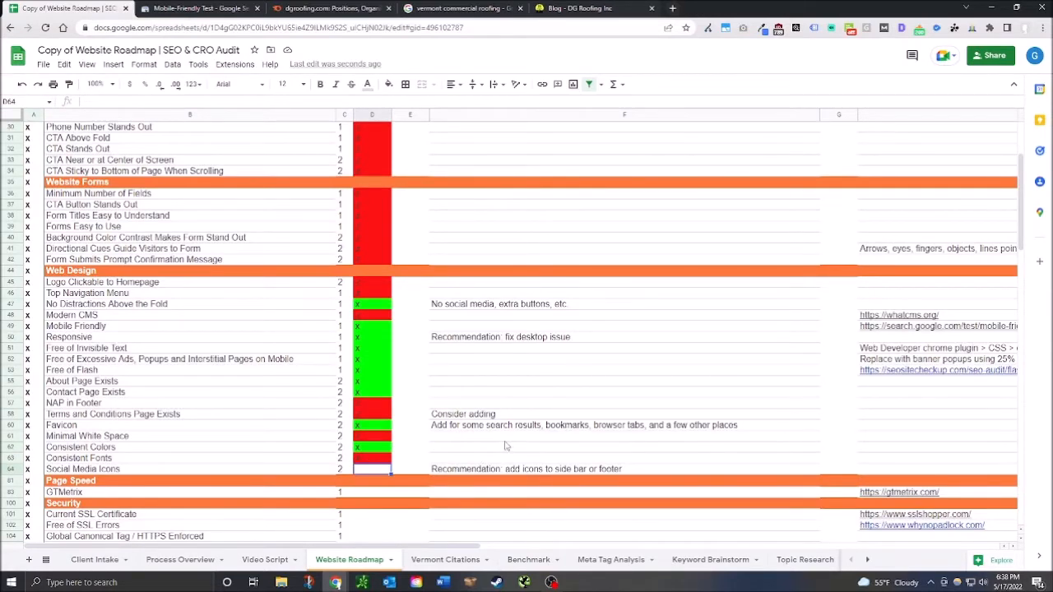
{"action": "type", "text": "o"}
{"action": "left_click", "coordinate": [381, 492]}
Step: Open the GTmetrix site from the link in the sheet's Page Speed section
{"action": "scroll", "coordinate": [557, 377], "scroll_direction": "down", "scroll_amount": 1}
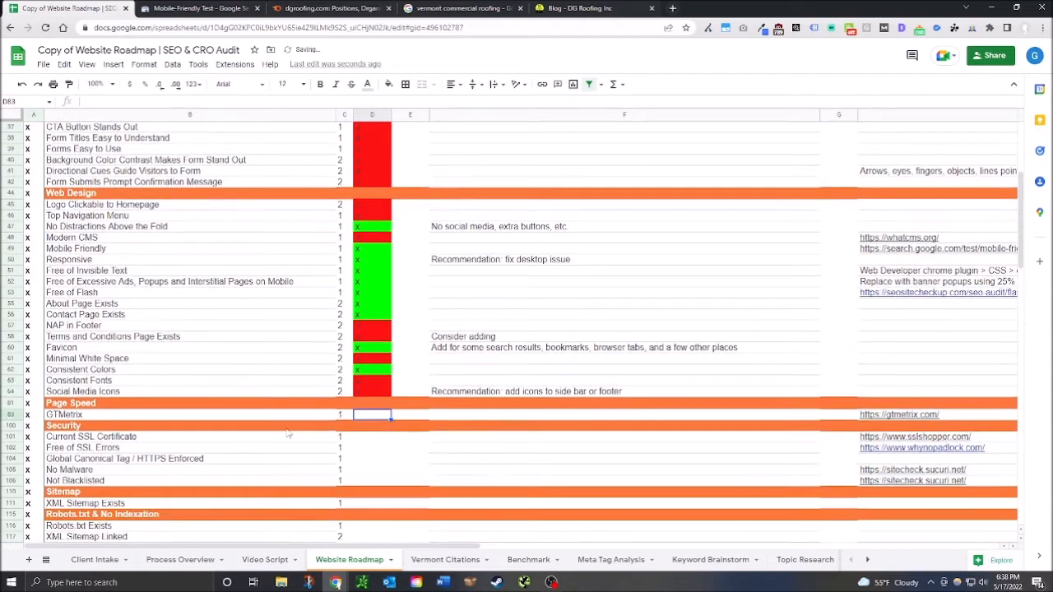
{"action": "left_click", "coordinate": [915, 418]}
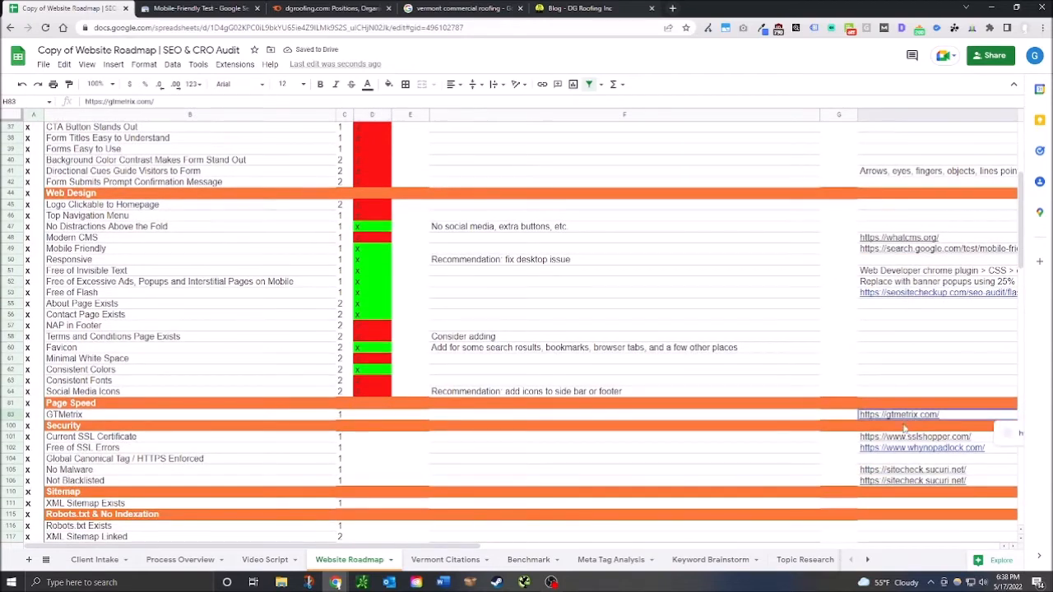
{"action": "left_click", "coordinate": [1023, 441]}
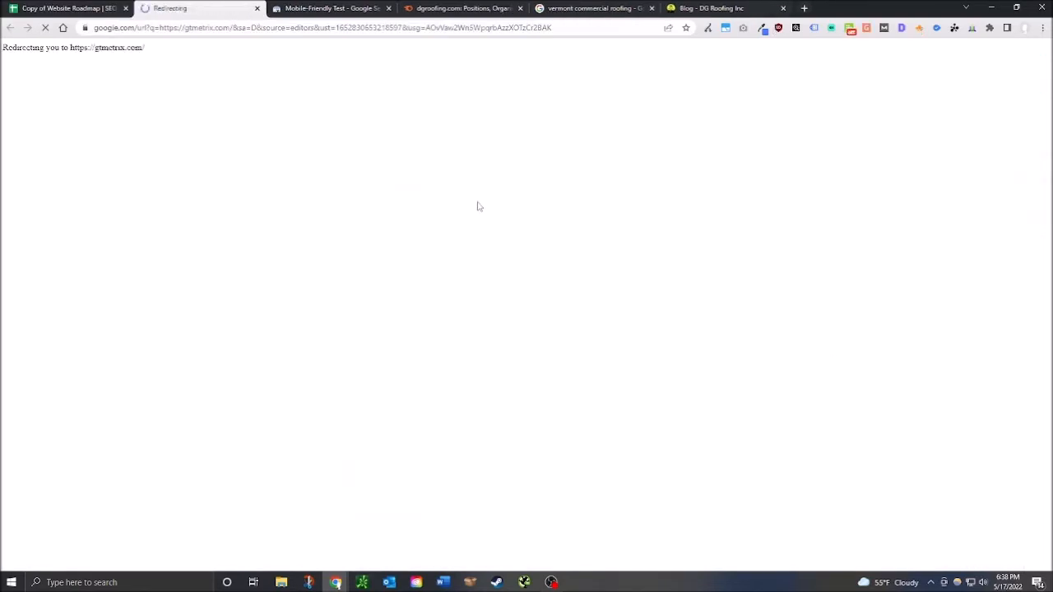
{"action": "left_click", "coordinate": [499, 5]}
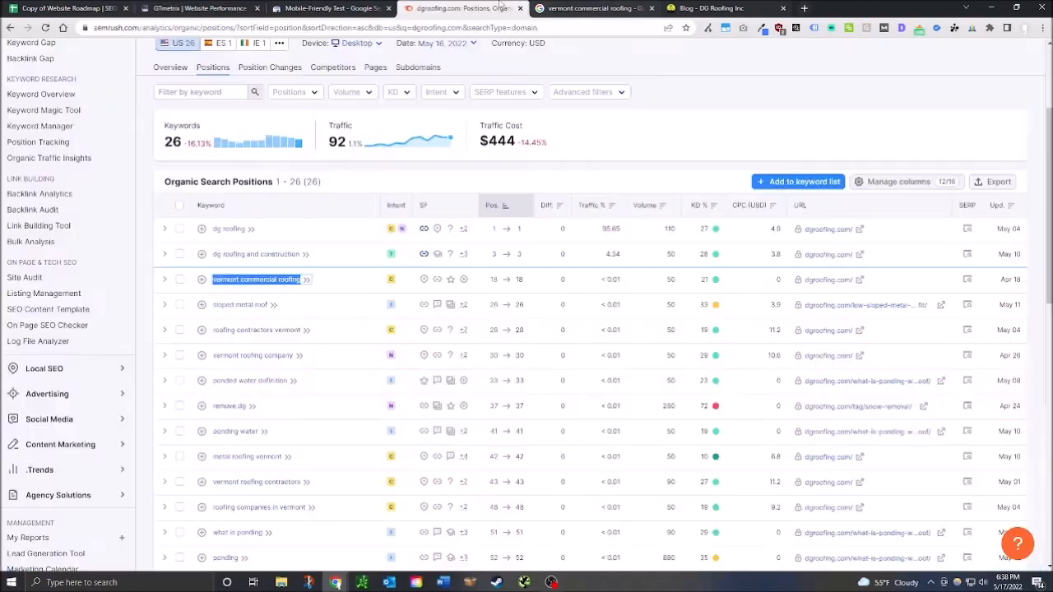
{"action": "left_click", "coordinate": [701, 5]}
{"action": "left_click", "coordinate": [449, 30]}
{"action": "key", "text": "ctrl+c"}
{"action": "left_click", "coordinate": [205, 9]}
{"action": "left_click", "coordinate": [329, 273]}
{"action": "key", "text": "ctrl+v"}
{"action": "left_click", "coordinate": [823, 280]}
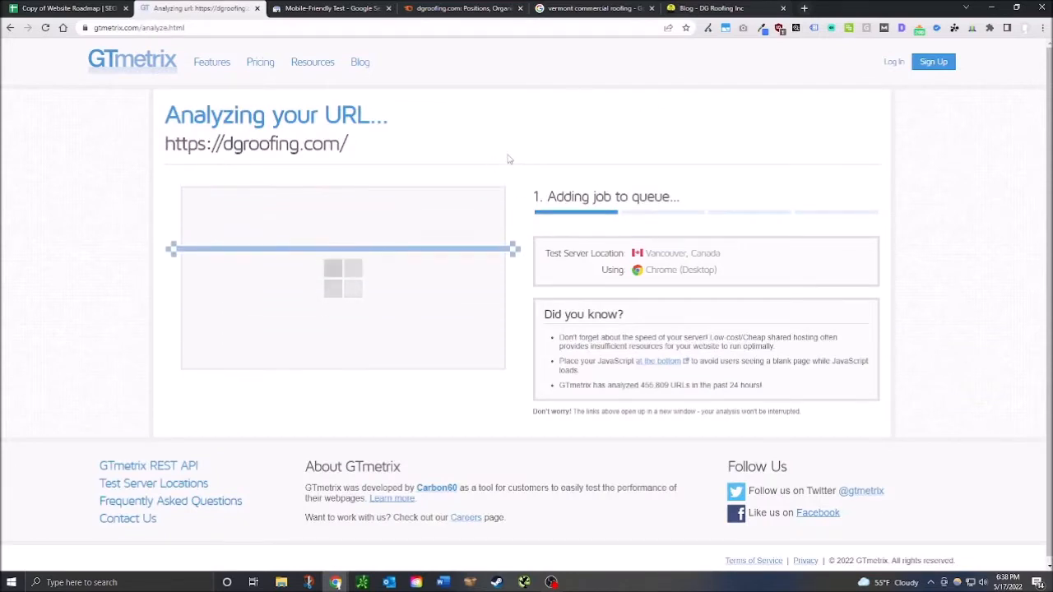
{"action": "key", "text": "ctrl+shift+Tab"}
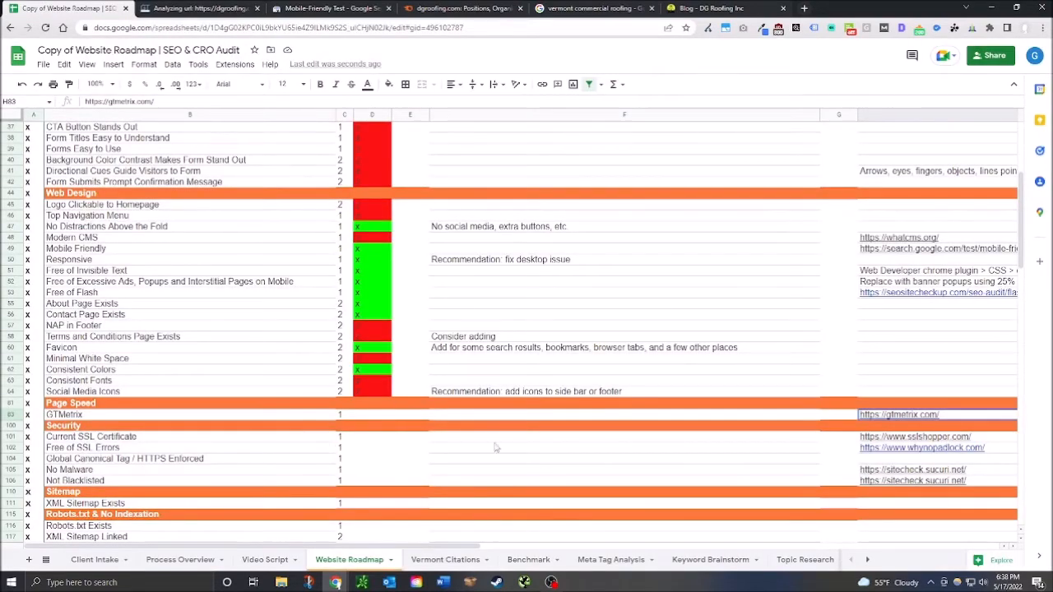
{"action": "left_click", "coordinate": [695, 8]}
{"action": "left_click", "coordinate": [97, 28]}
{"action": "left_click", "coordinate": [113, 28]}
{"action": "key", "text": "BackSpace"}
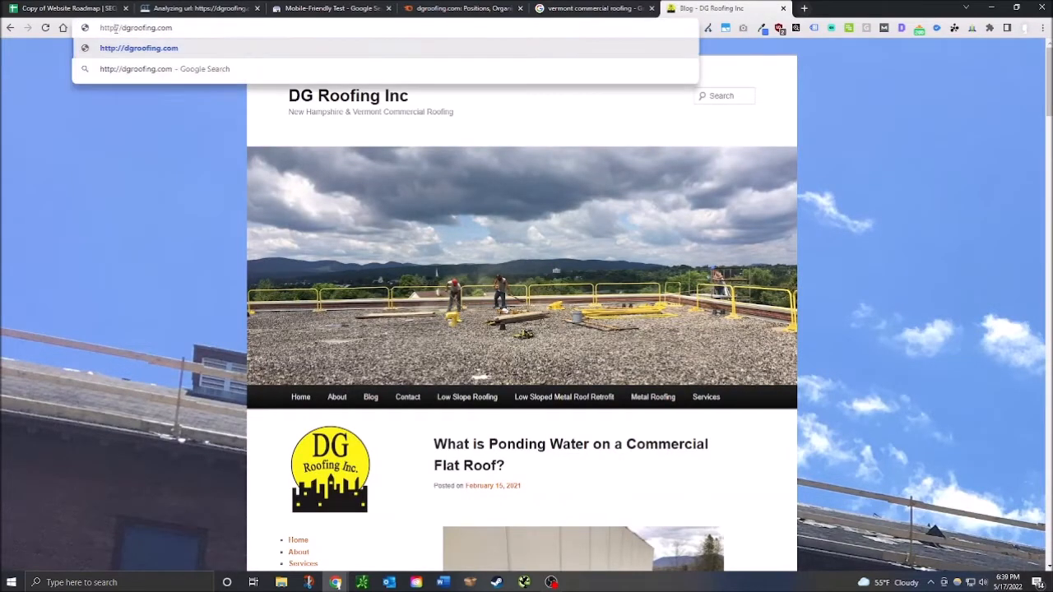
{"action": "key", "text": "Return"}
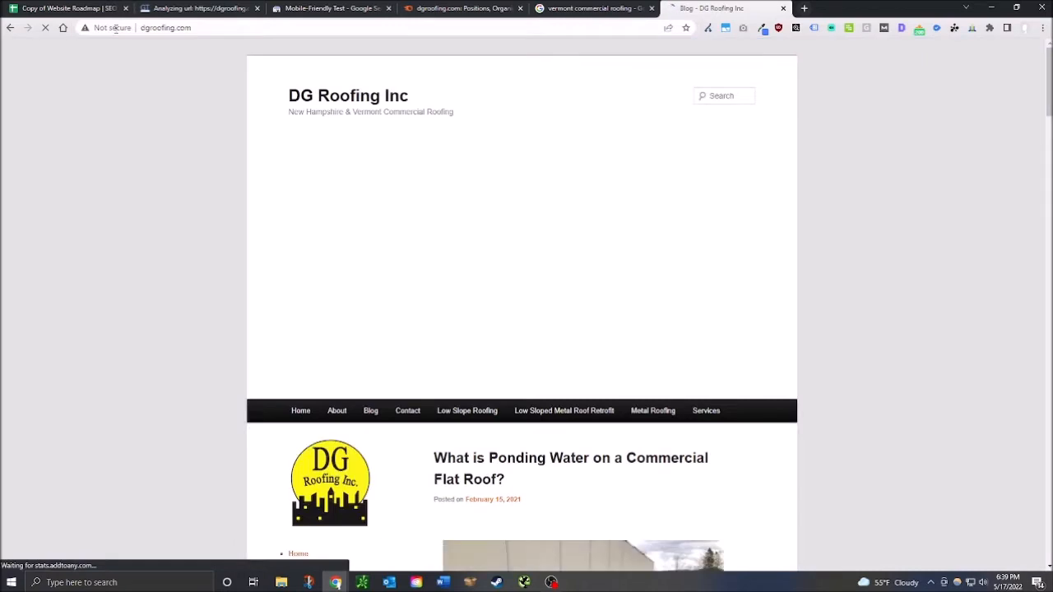
Step: Inspect the loaded page's address and the browser's connection security details for dgroofing.com
{"action": "left_click", "coordinate": [116, 27]}
{"action": "left_click", "coordinate": [163, 28]}
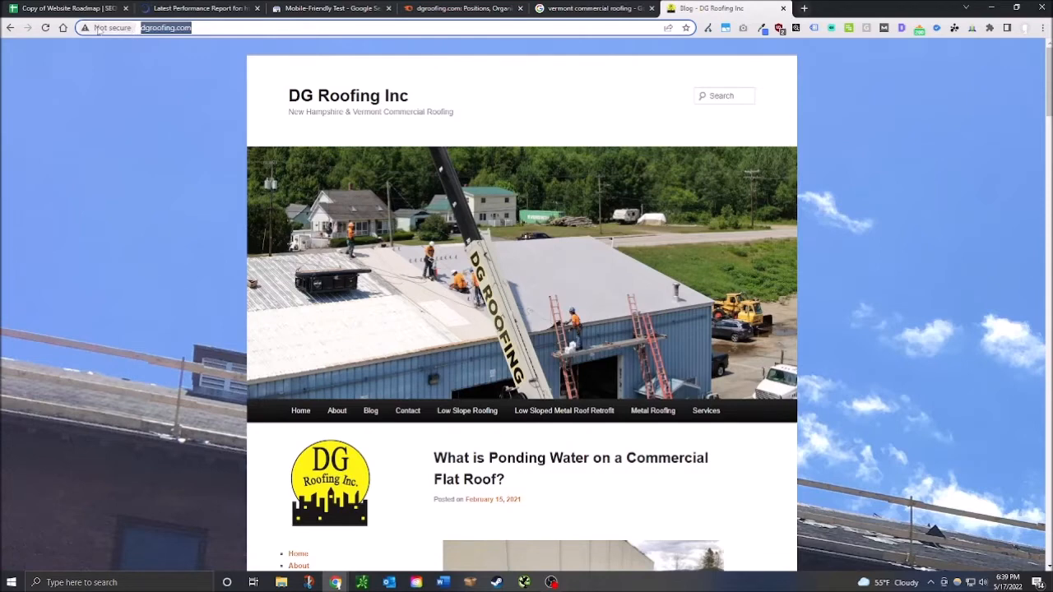
{"action": "left_click", "coordinate": [107, 27]}
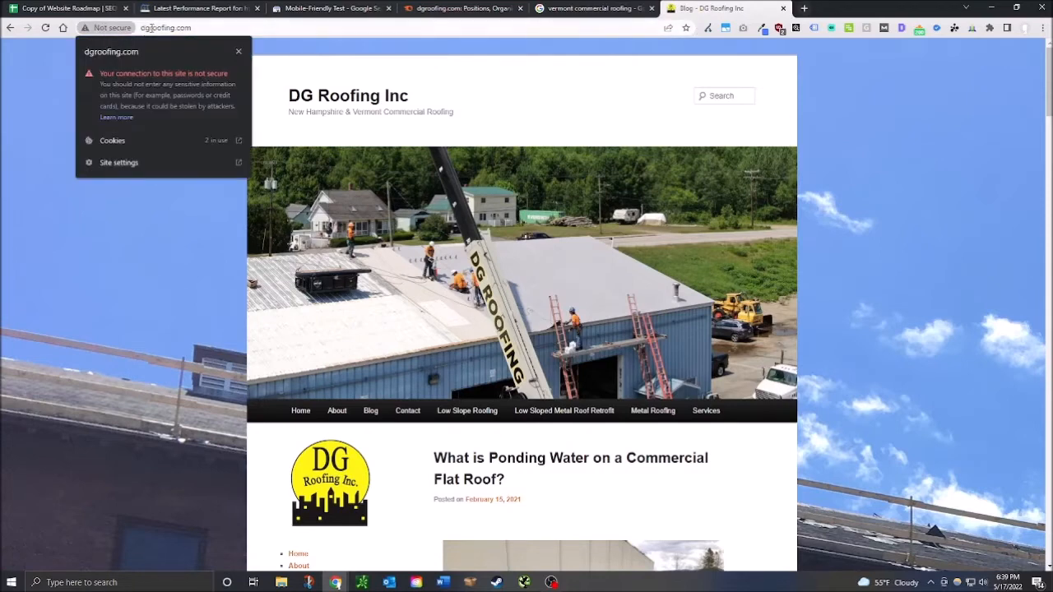
{"action": "left_click", "coordinate": [165, 28]}
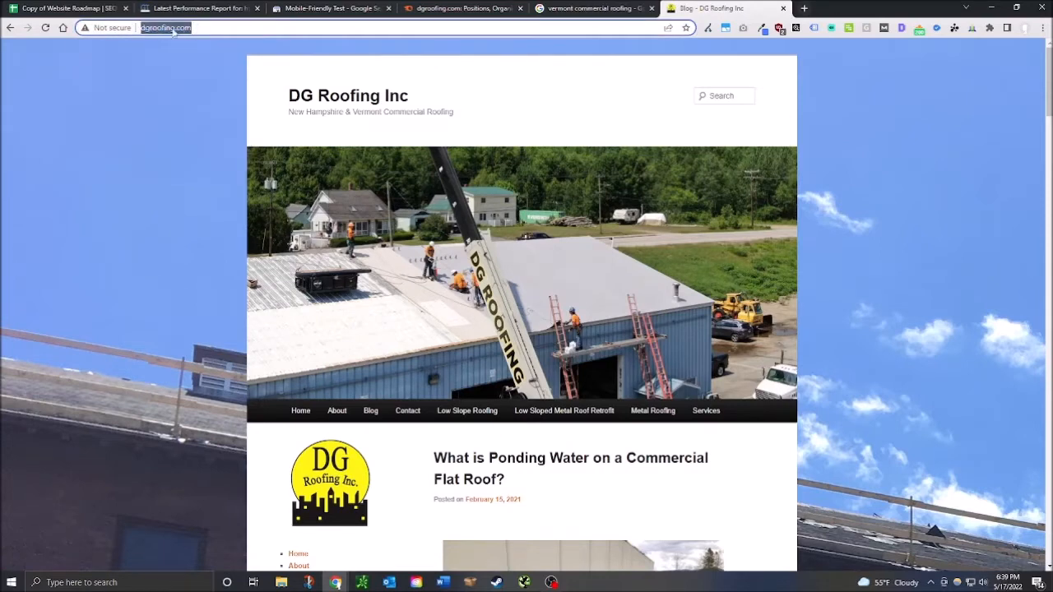
Step: Recheck the address and the insecure-connection details of the DG Roofing page loaded over HTTP
{"action": "left_click", "coordinate": [107, 27]}
{"action": "left_click", "coordinate": [148, 28]}
{"action": "left_click", "coordinate": [197, 27]}
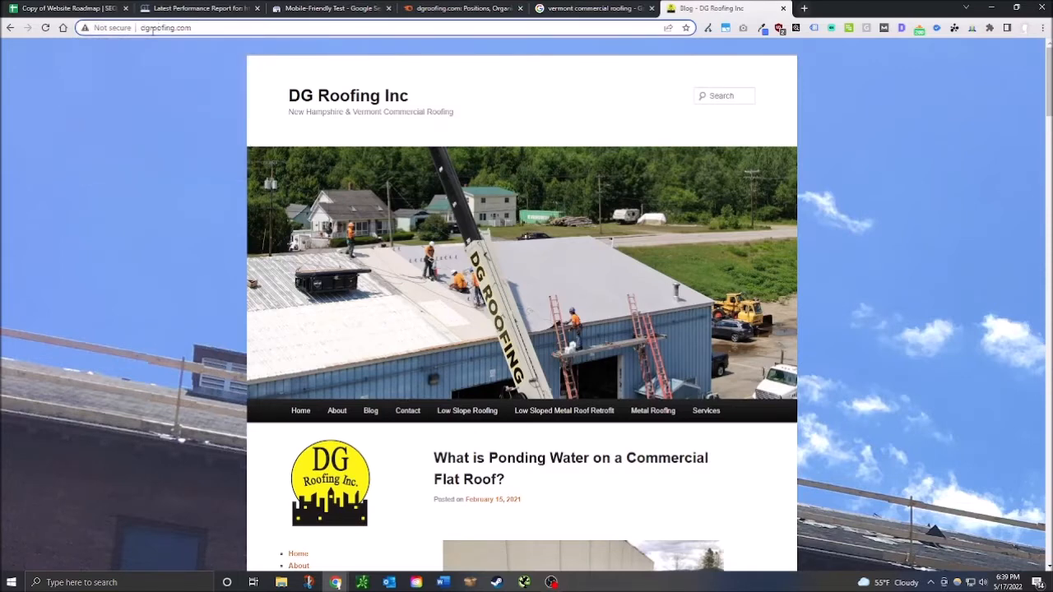
{"action": "left_click", "coordinate": [107, 27]}
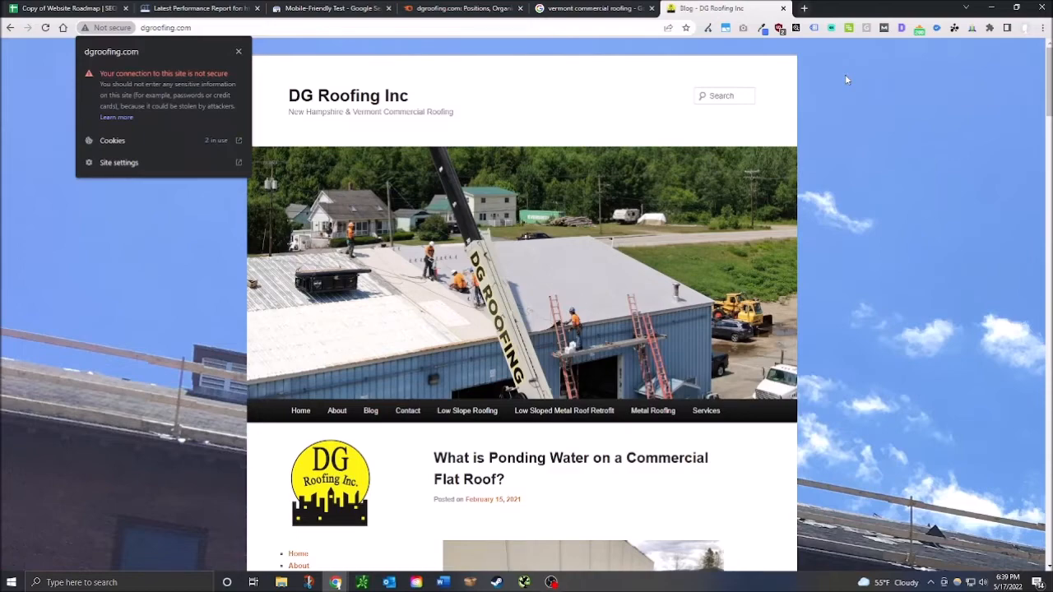
Step: Mark Current SSL Certificate as passed with x, and Free of SSL Errors and Global Canonical Tag / HTTPS Enforced as failed
{"action": "left_click", "coordinate": [70, 9]}
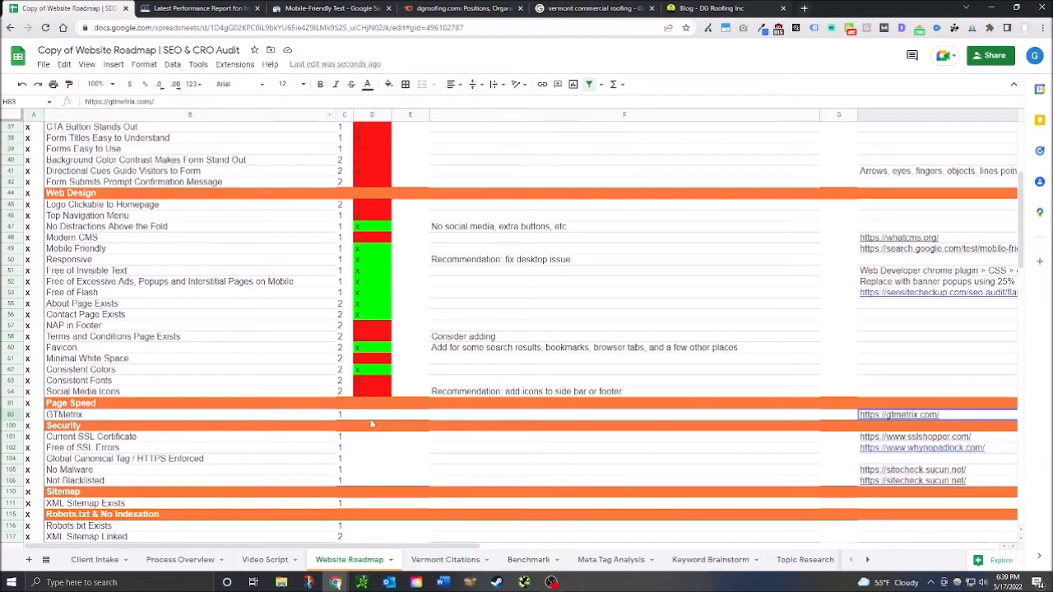
{"action": "left_click", "coordinate": [372, 438]}
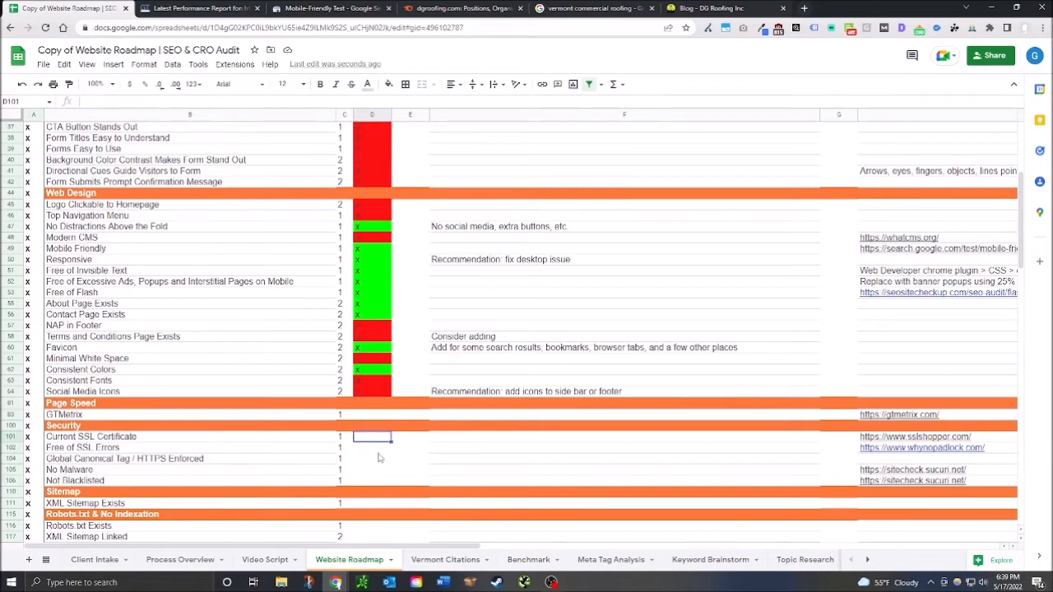
{"action": "left_click", "coordinate": [379, 459]}
{"action": "left_click", "coordinate": [369, 440]}
{"action": "type", "text": "x"}
{"action": "key", "text": "Return"}
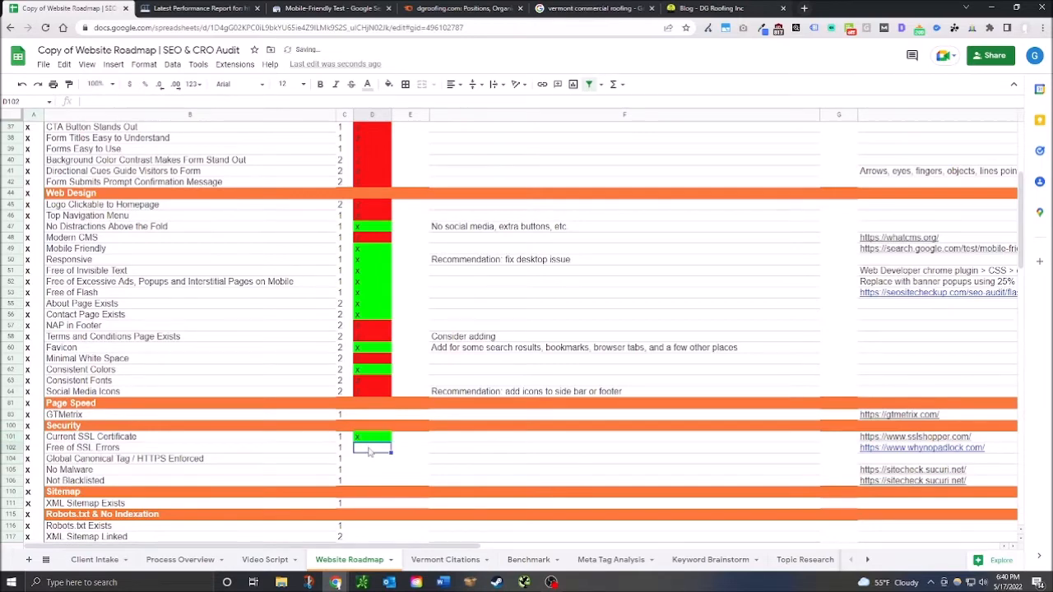
{"action": "type", "text": "x"}
{"action": "key", "text": "Return"}
{"action": "type", "text": "z"}
{"action": "key", "text": "Return"}
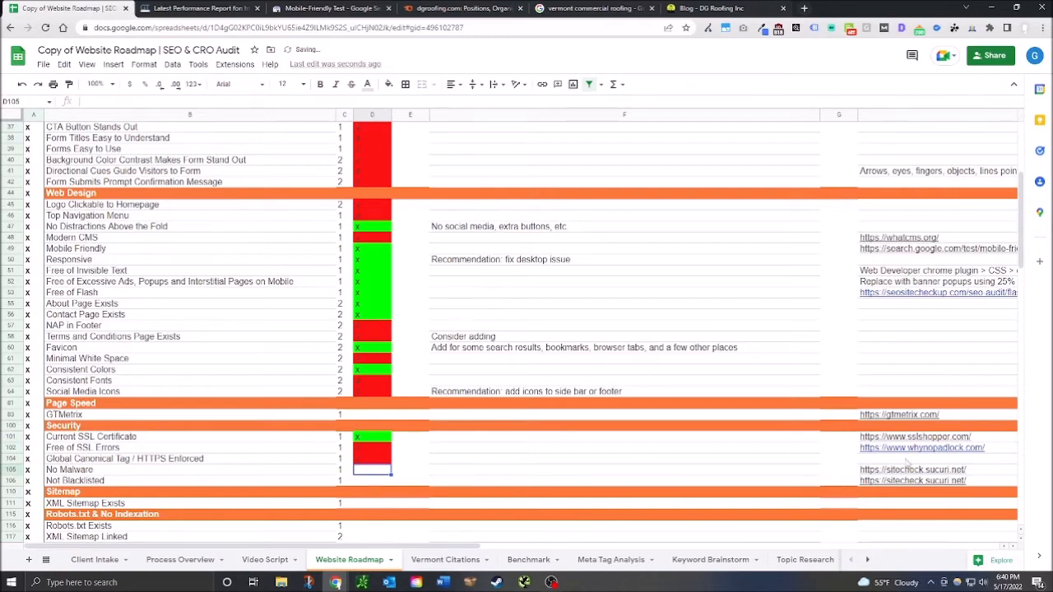
{"action": "left_click", "coordinate": [904, 470]}
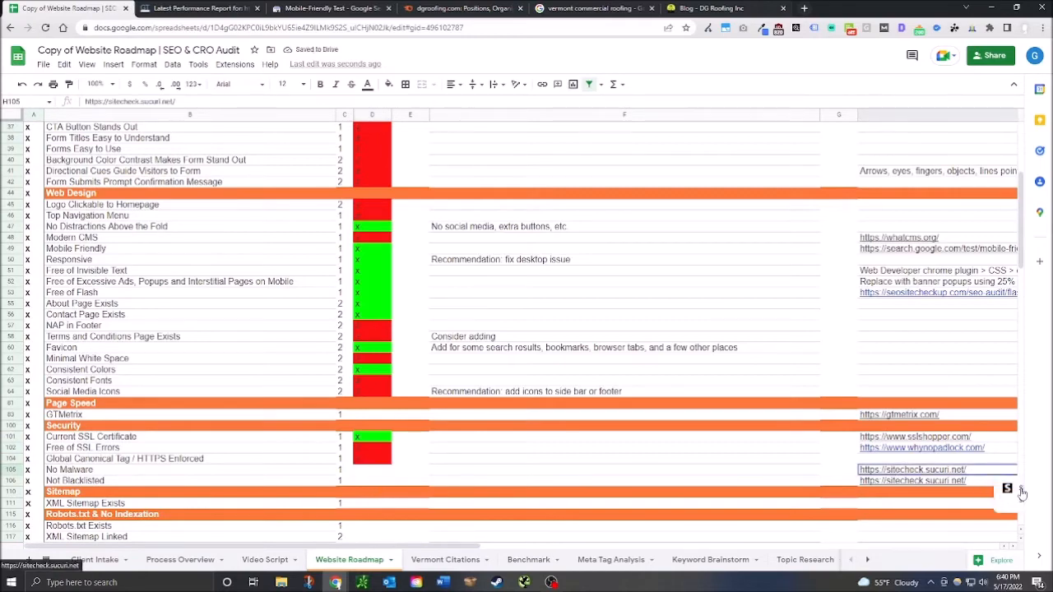
{"action": "left_click", "coordinate": [1022, 492]}
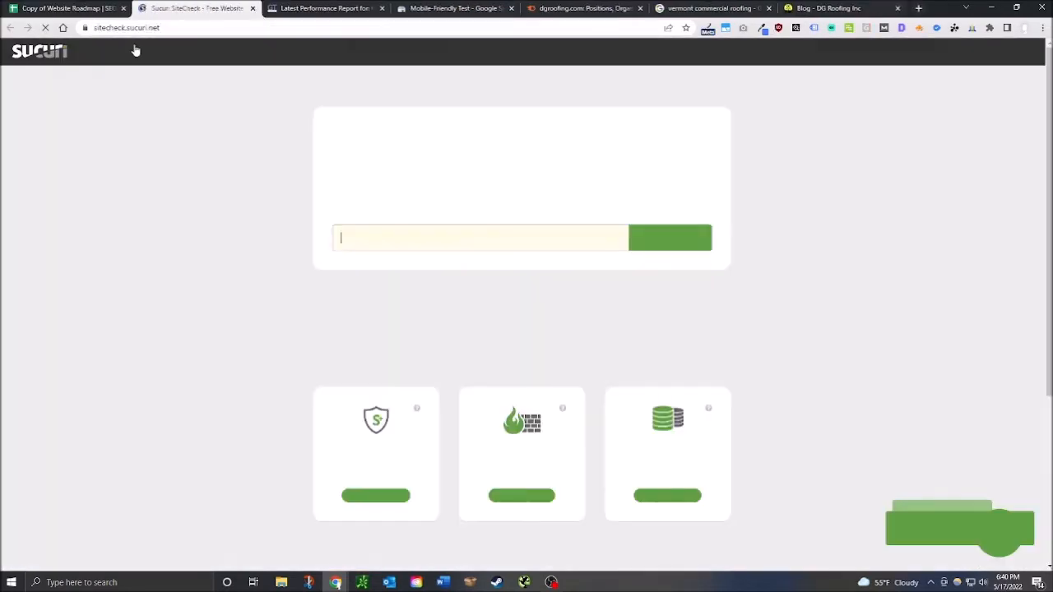
{"action": "left_click", "coordinate": [811, 8]}
{"action": "left_click", "coordinate": [212, 7]}
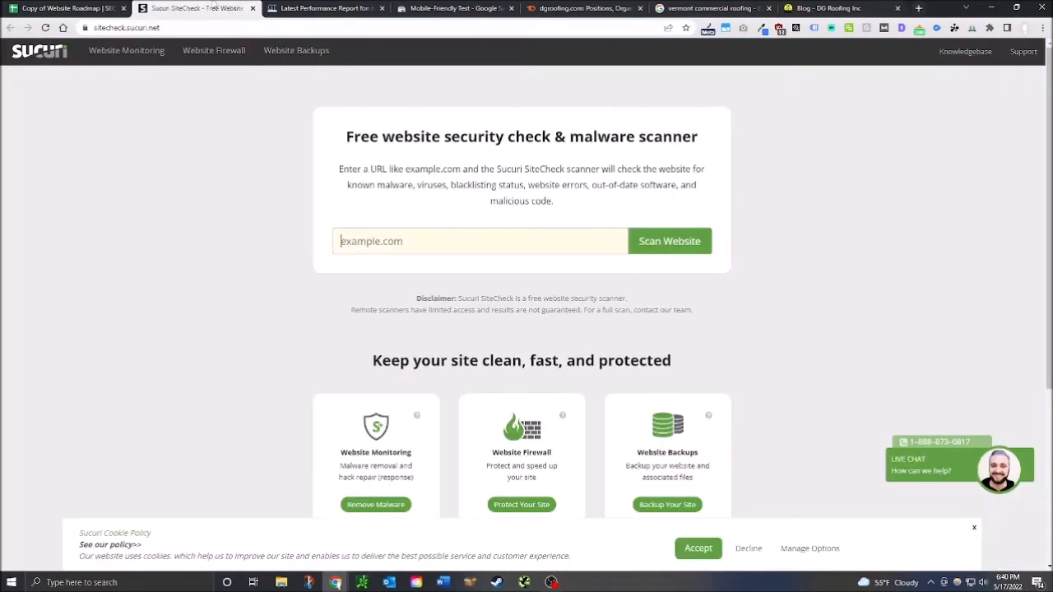
{"action": "left_click", "coordinate": [483, 245]}
{"action": "type", "text": "http://dgroofing.com/"}
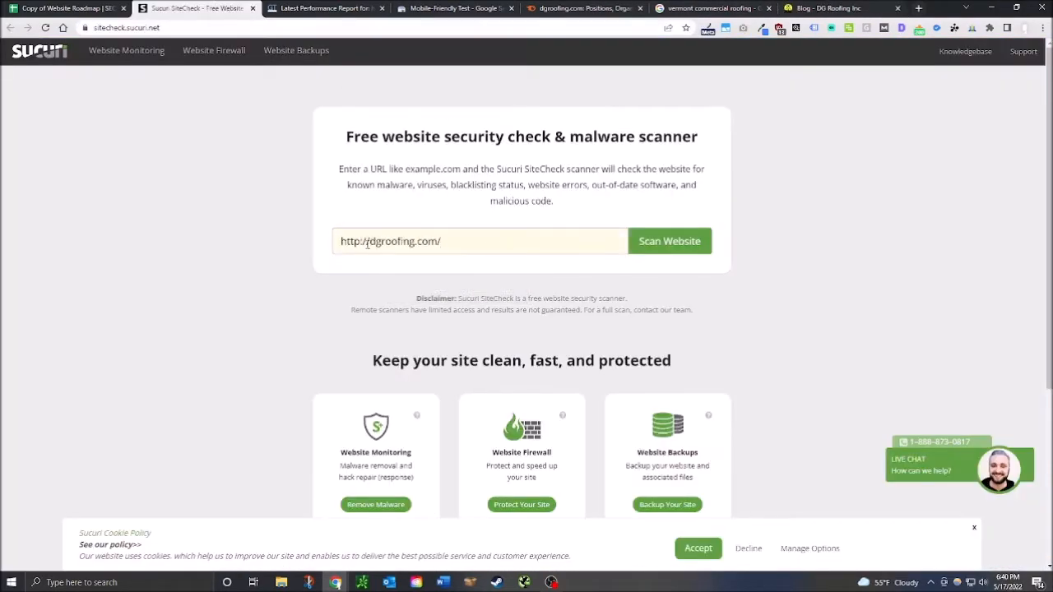
{"action": "type", "text": "s"}
{"action": "key", "text": "Return"}
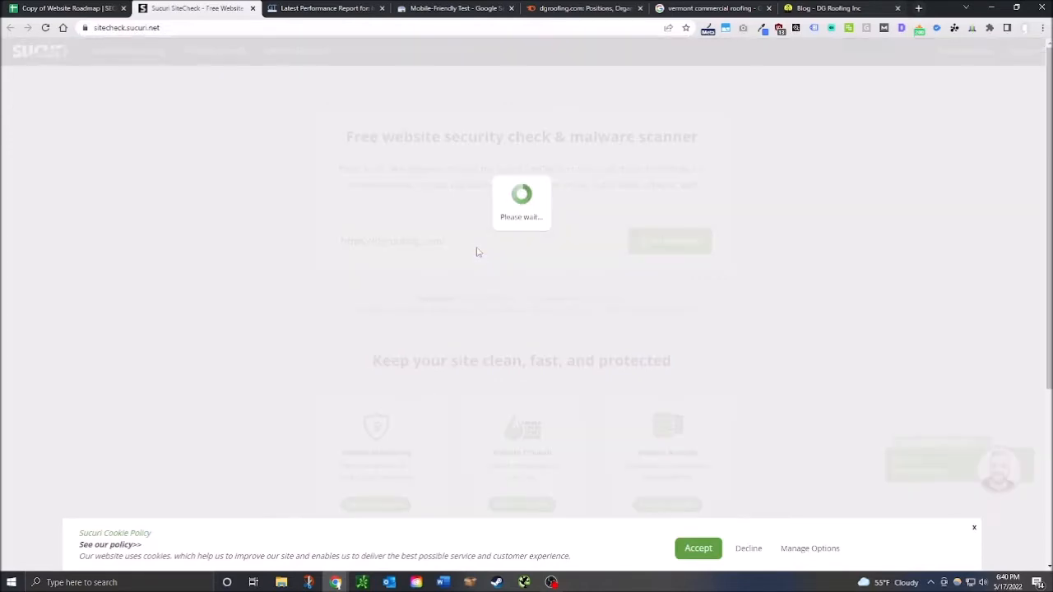
Step: Review the Sucuri scan results for dgroofing.com, including malware, blacklist status and the TLS recommendation on HTTP-to-HTTPS redirects
{"action": "left_click", "coordinate": [822, 8]}
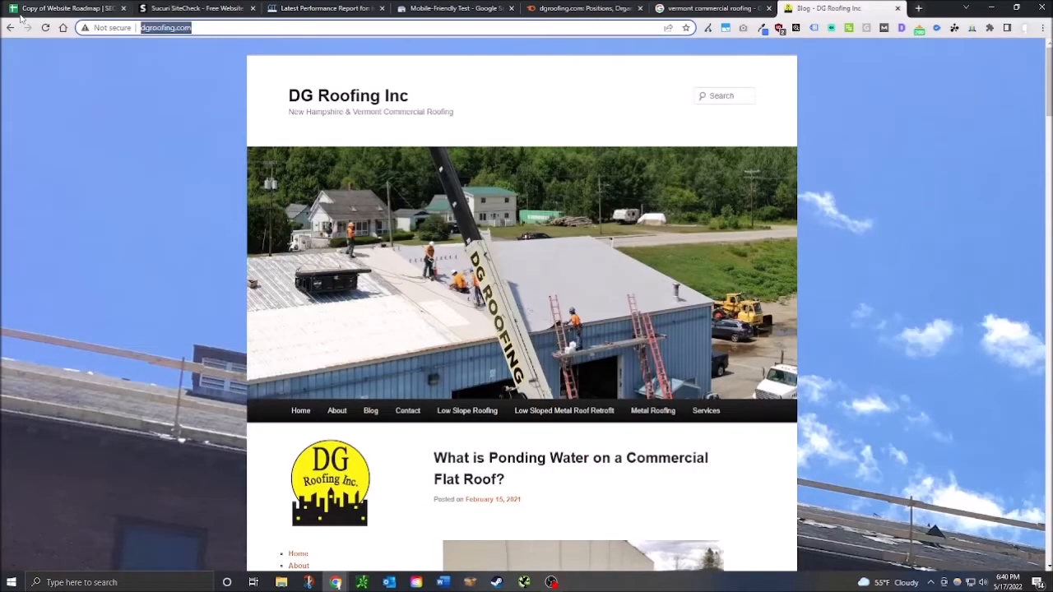
{"action": "left_click", "coordinate": [239, 8]}
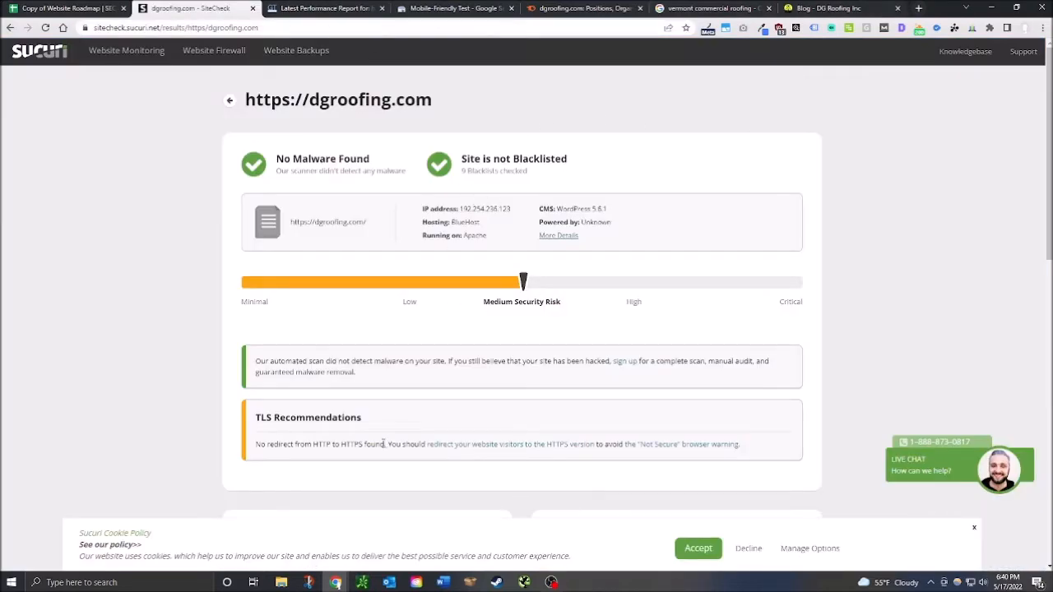
{"action": "left_click_drag", "start_coordinate": [283, 444], "coordinate": [385, 446]}
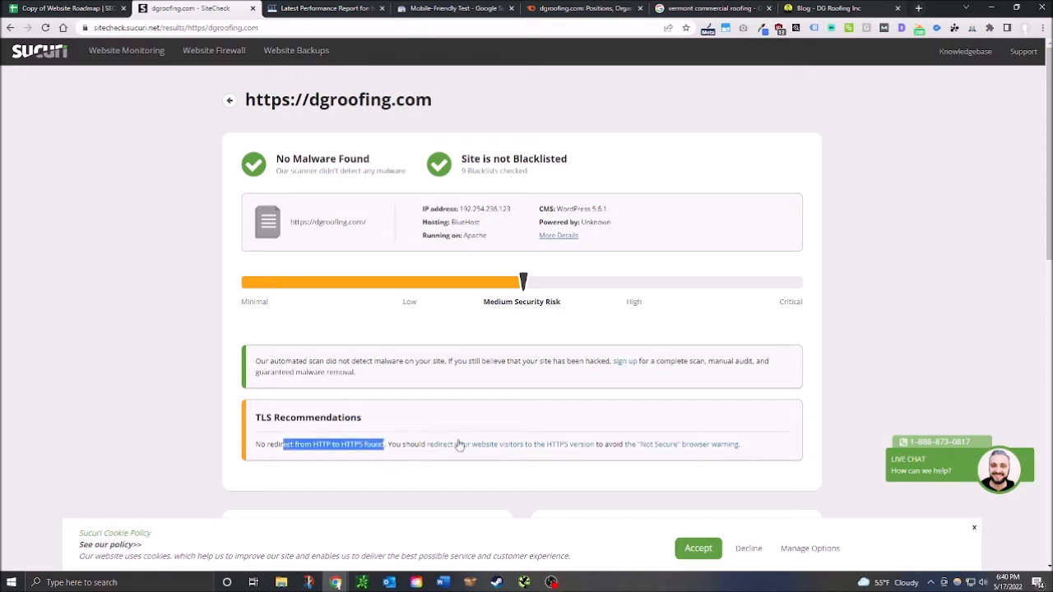
{"action": "left_click", "coordinate": [395, 436]}
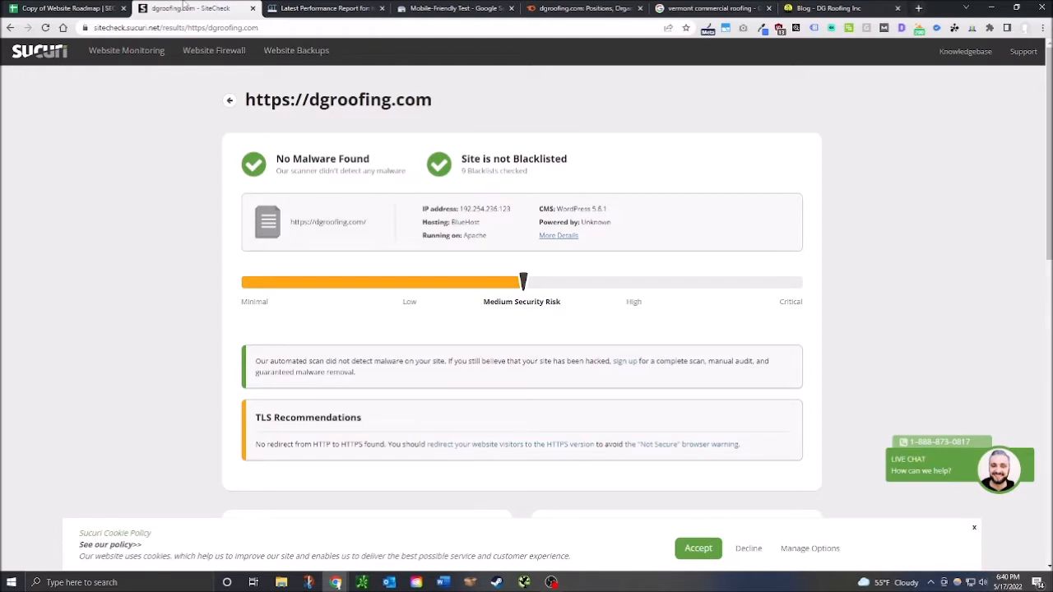
Step: Mark No Malware and Not Blacklisted as passed with x in the sheet's Security section
{"action": "left_click", "coordinate": [74, 8]}
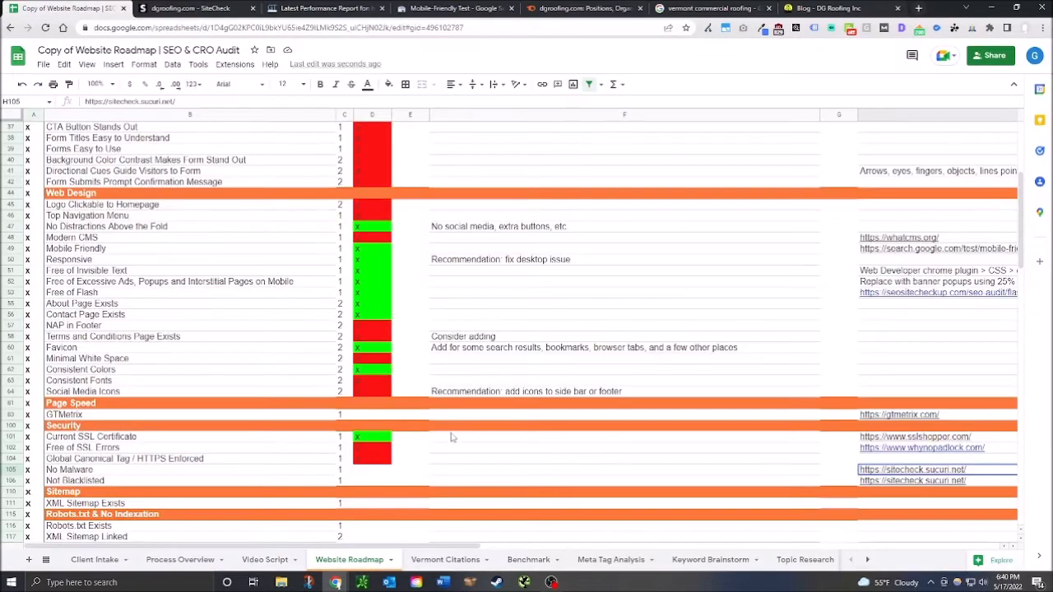
{"action": "left_click", "coordinate": [377, 481]}
{"action": "type", "text": "z"}
{"action": "key", "text": "Up"}
{"action": "type", "text": "z"}
{"action": "left_click", "coordinate": [508, 471]}
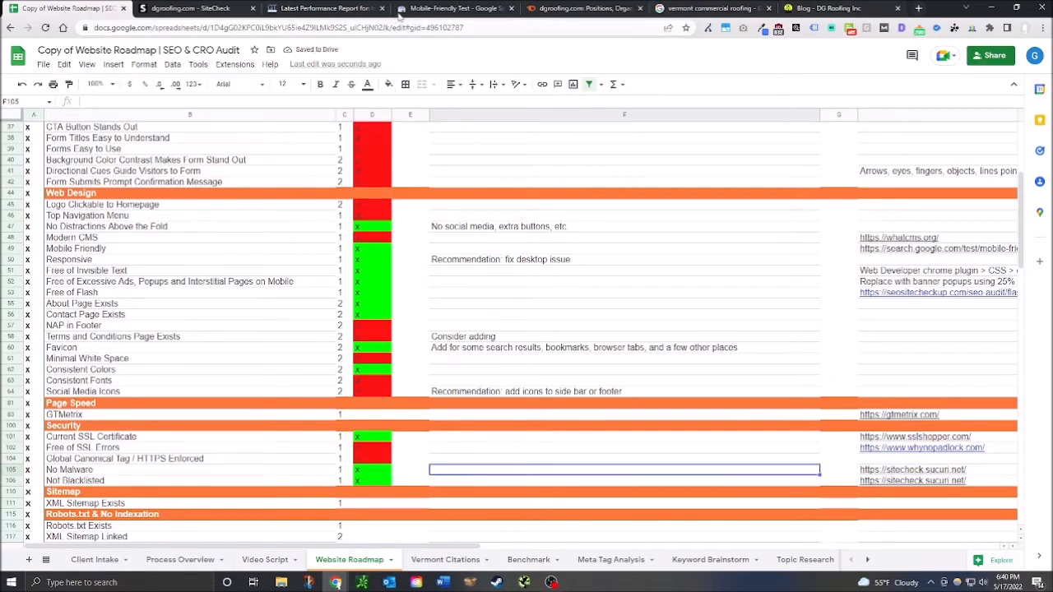
Step: Check the GTmetrix report, closing the leftover Mobile-Friendly Test tab, and mark GTMetrix as passed with x in the sheet
{"action": "left_click", "coordinate": [323, 9]}
{"action": "left_click", "coordinate": [511, 8]}
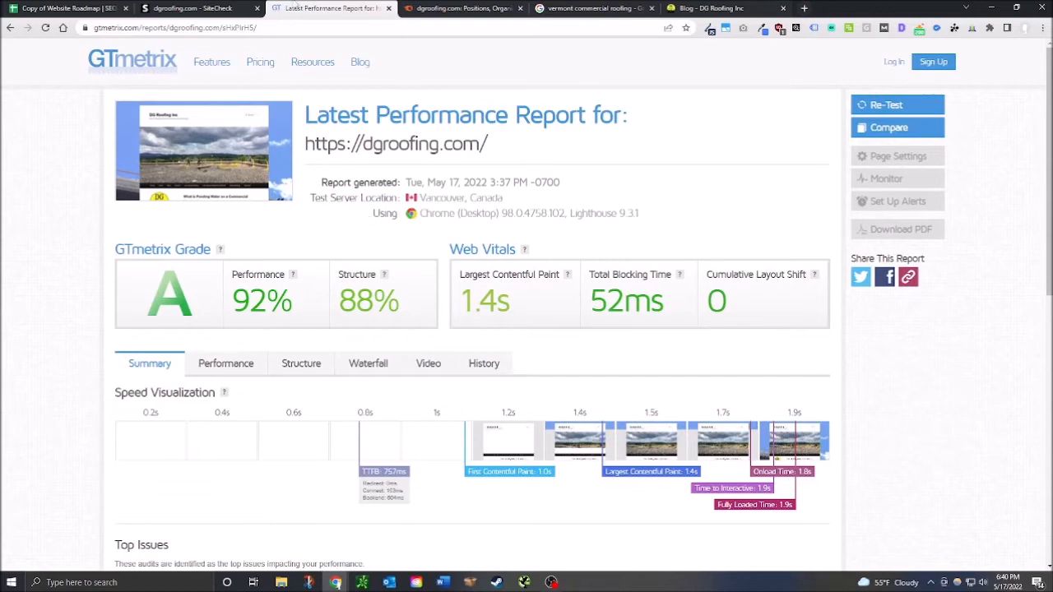
{"action": "left_click", "coordinate": [105, 8]}
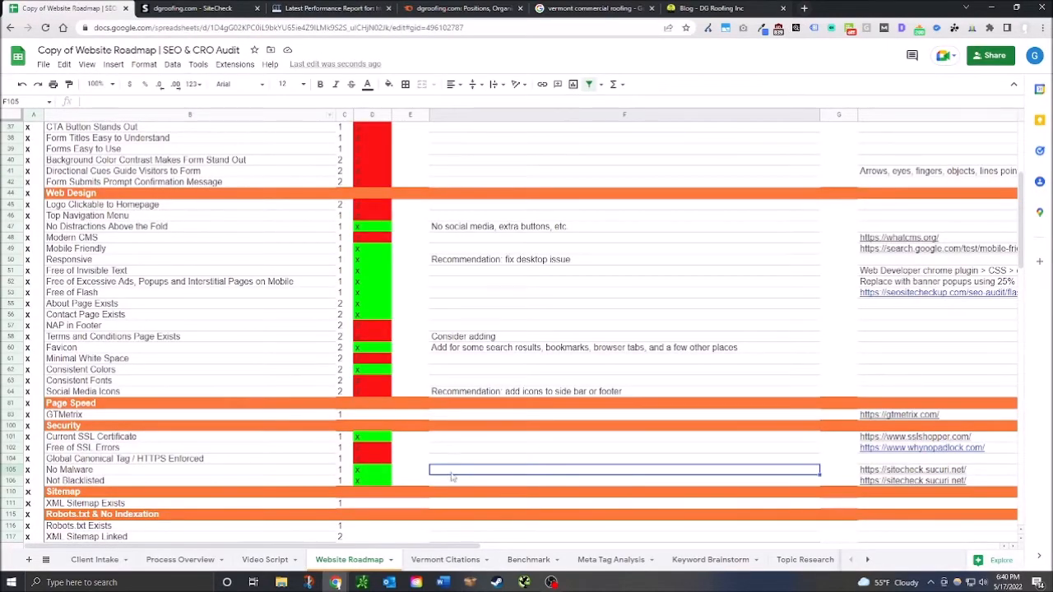
{"action": "left_click", "coordinate": [376, 420]}
{"action": "type", "text": "x"}
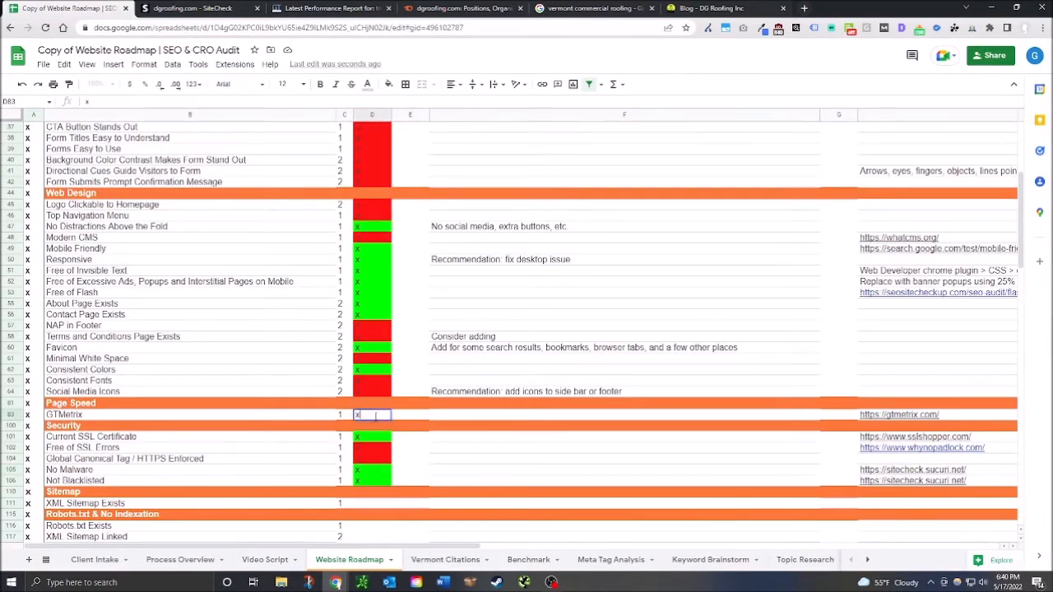
{"action": "left_click", "coordinate": [421, 452]}
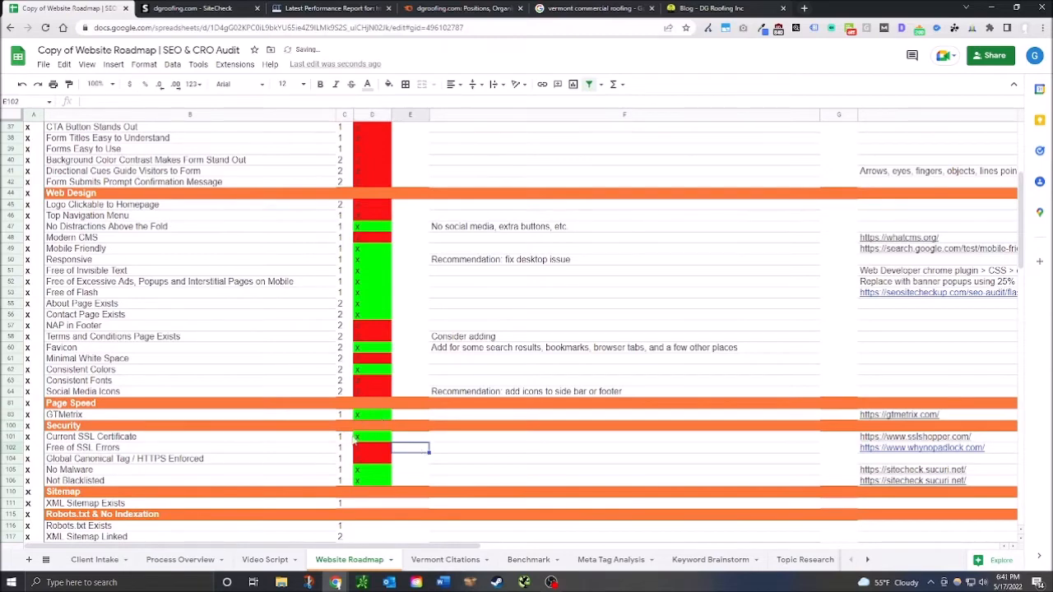
{"action": "scroll", "coordinate": [354, 440], "scroll_direction": "down", "scroll_amount": 2}
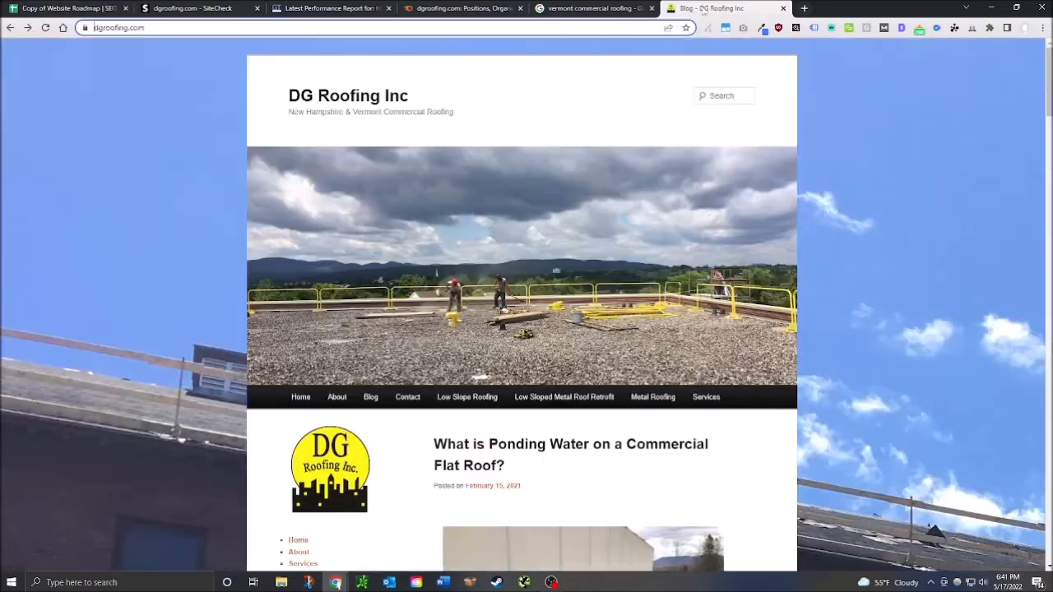
{"action": "left_click", "coordinate": [709, 9]}
{"action": "left_click", "coordinate": [375, 28]}
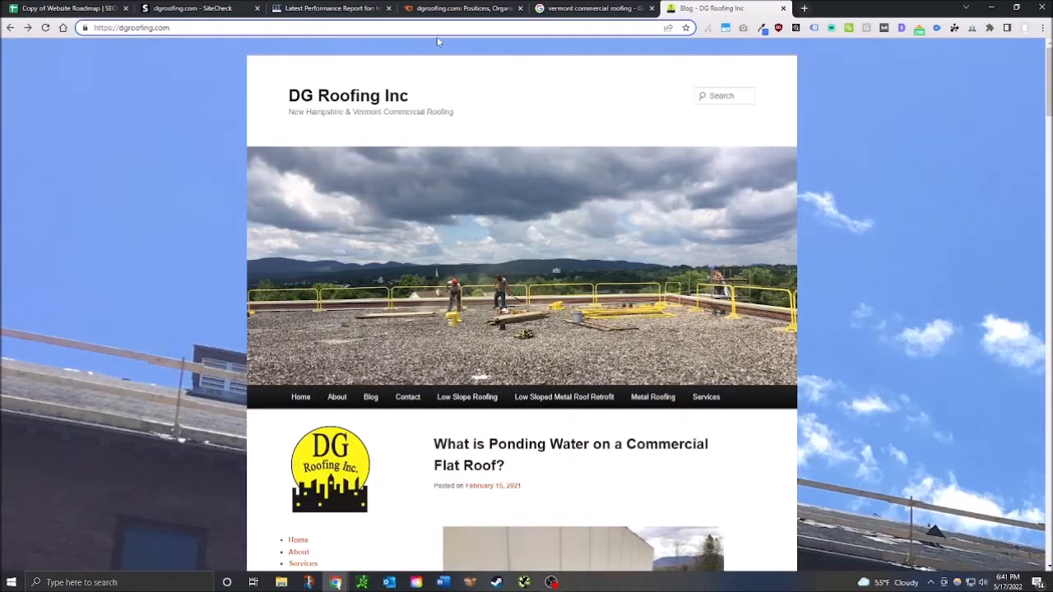
{"action": "type", "text": "/sitemap."}
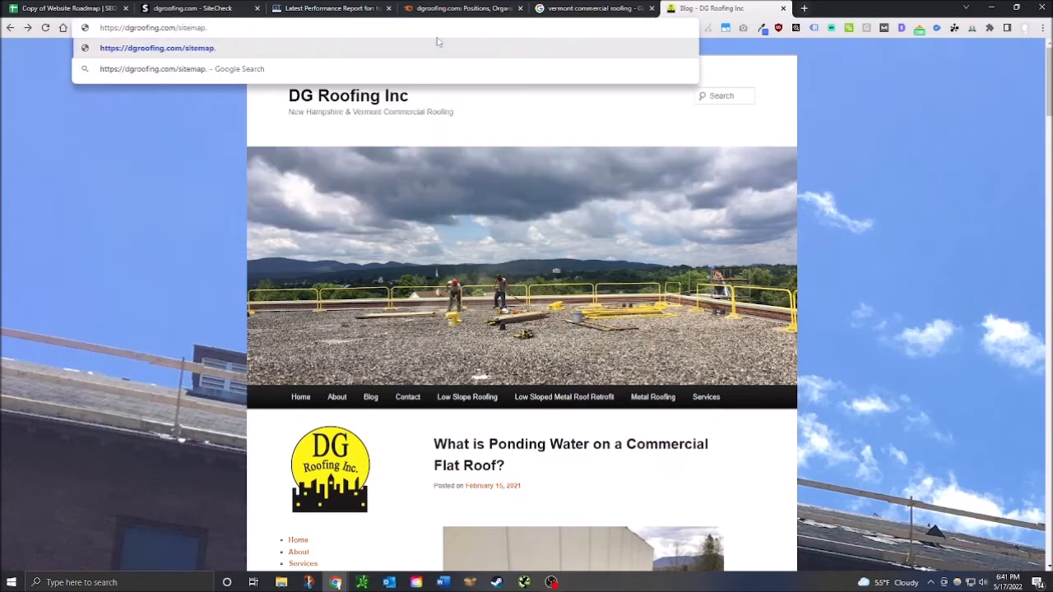
{"action": "type", "text": "xml"}
{"action": "key", "text": "Return"}
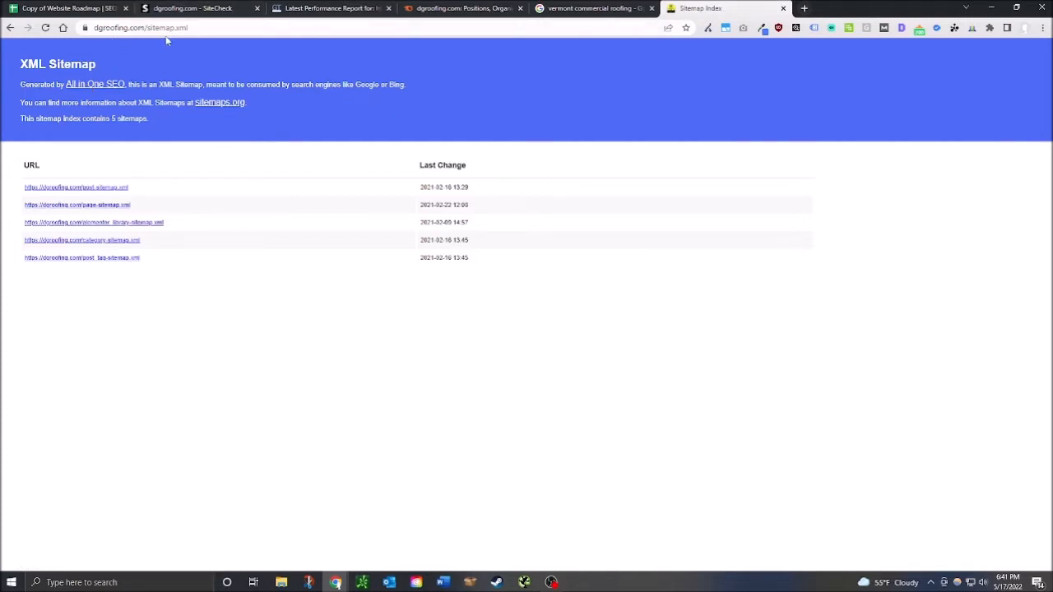
{"action": "left_click", "coordinate": [92, 7]}
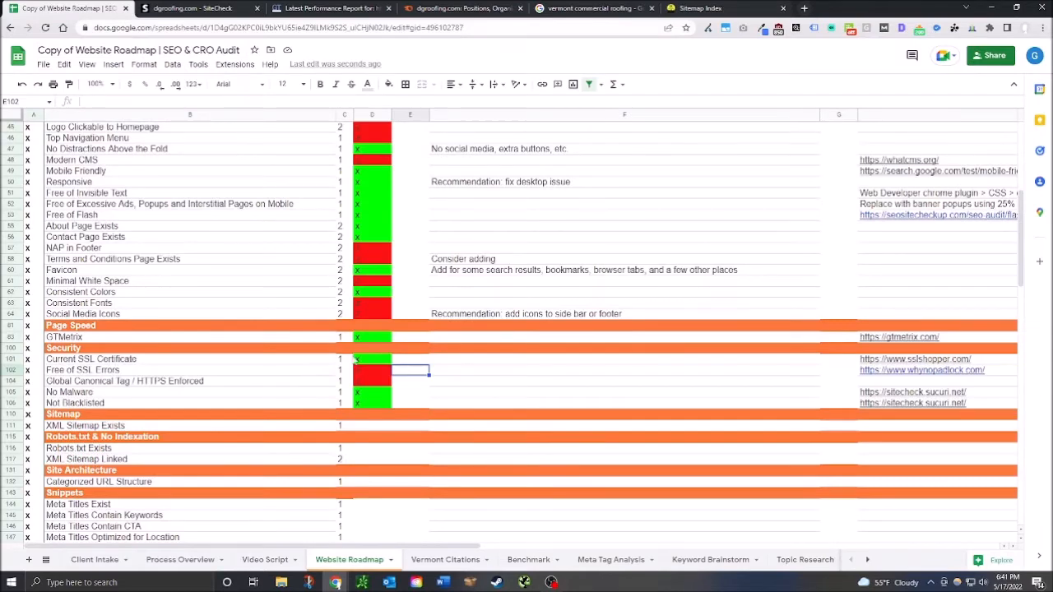
{"action": "left_click", "coordinate": [707, 9]}
{"action": "left_click", "coordinate": [152, 29]}
{"action": "left_click_drag", "start_coordinate": [172, 28], "coordinate": [213, 28]}
{"action": "type", "text": "robots"}
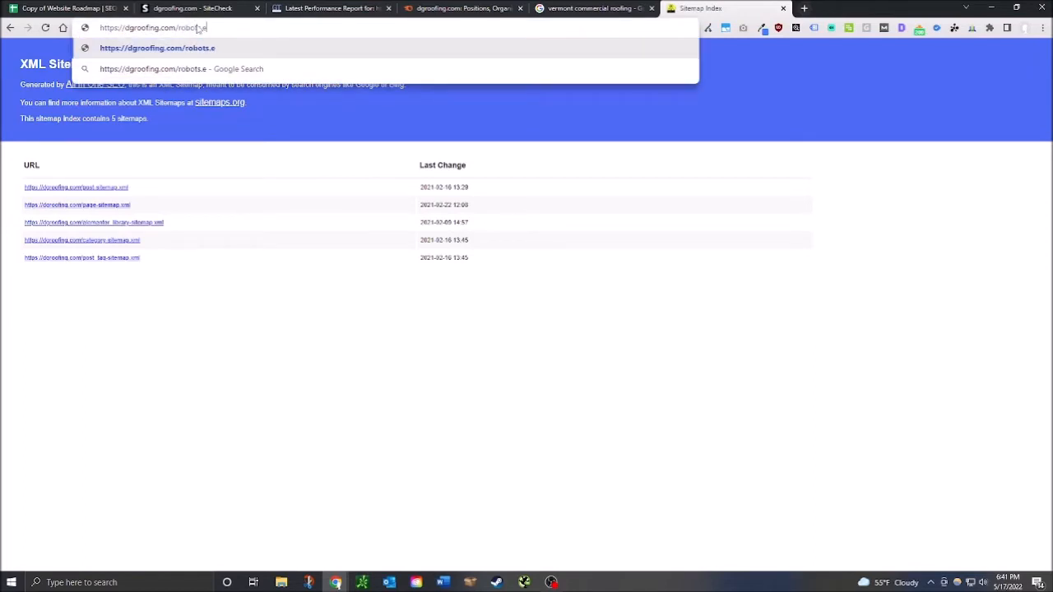
{"action": "type", "text": ".txt"}
{"action": "key", "text": "Return"}
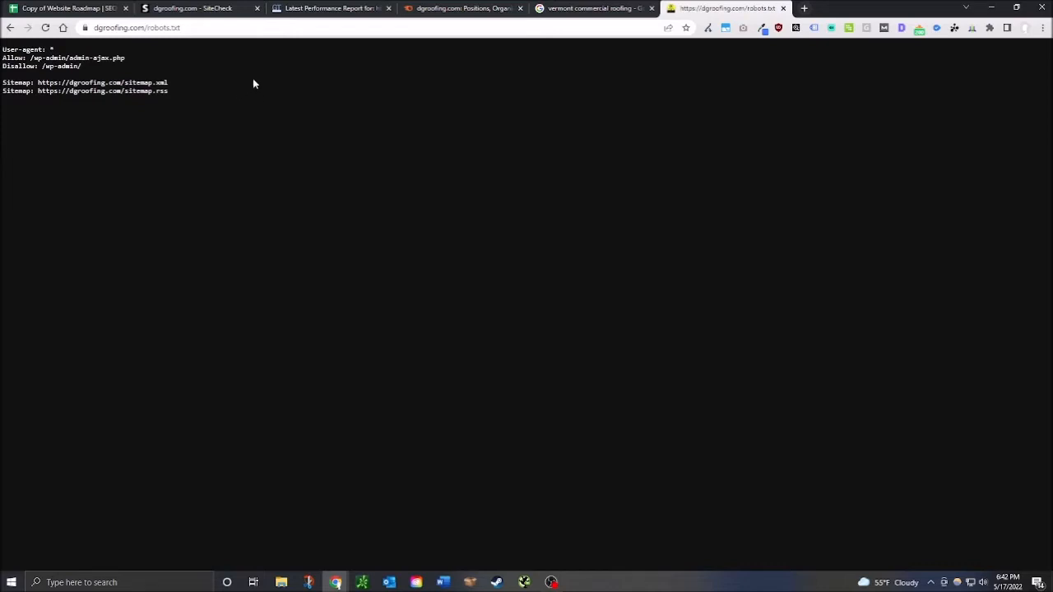
Step: Mark XML Sitemap Exists, Robots.txt Exists and XML Sitemap Linked as passed with x
{"action": "left_click", "coordinate": [84, 8]}
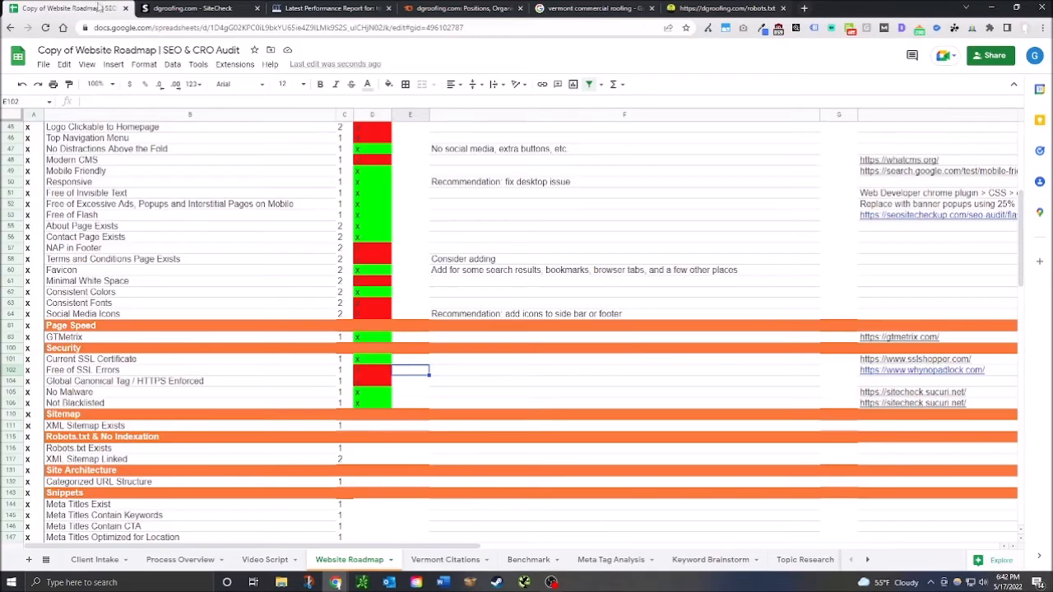
{"action": "left_click", "coordinate": [368, 426]}
{"action": "type", "text": "x"}
{"action": "left_click", "coordinate": [370, 446]}
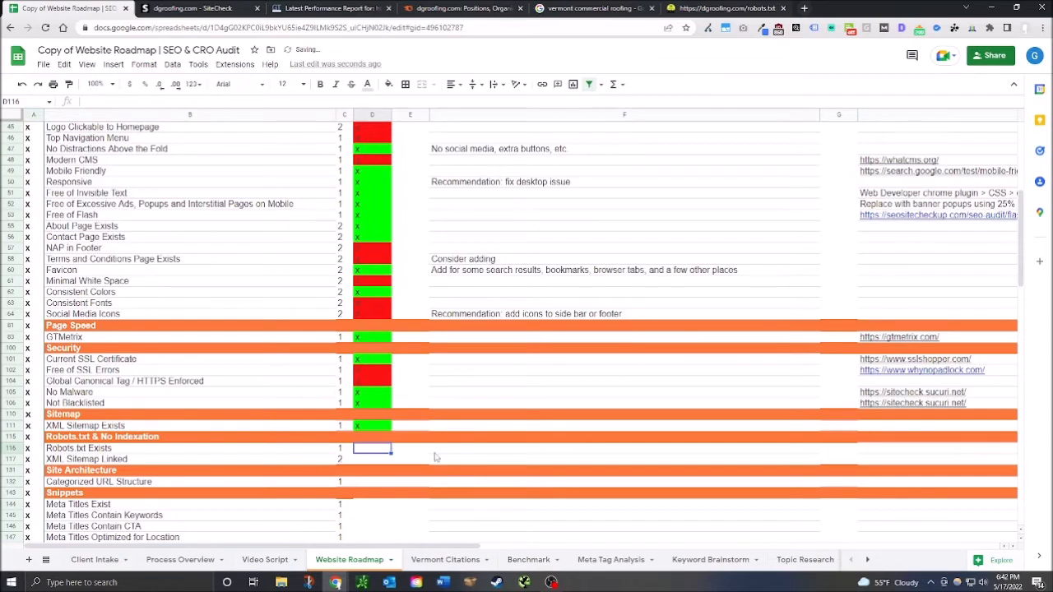
{"action": "type", "text": "x"}
{"action": "left_click", "coordinate": [369, 463]}
{"action": "type", "text": "x"}
{"action": "left_click", "coordinate": [369, 483]}
Step: Return the DG Roofing tab from robots.txt to the site's home page for the Categorized URL Structure check
{"action": "scroll", "coordinate": [419, 445], "scroll_direction": "down", "scroll_amount": 1}
{"action": "left_click", "coordinate": [715, 6]}
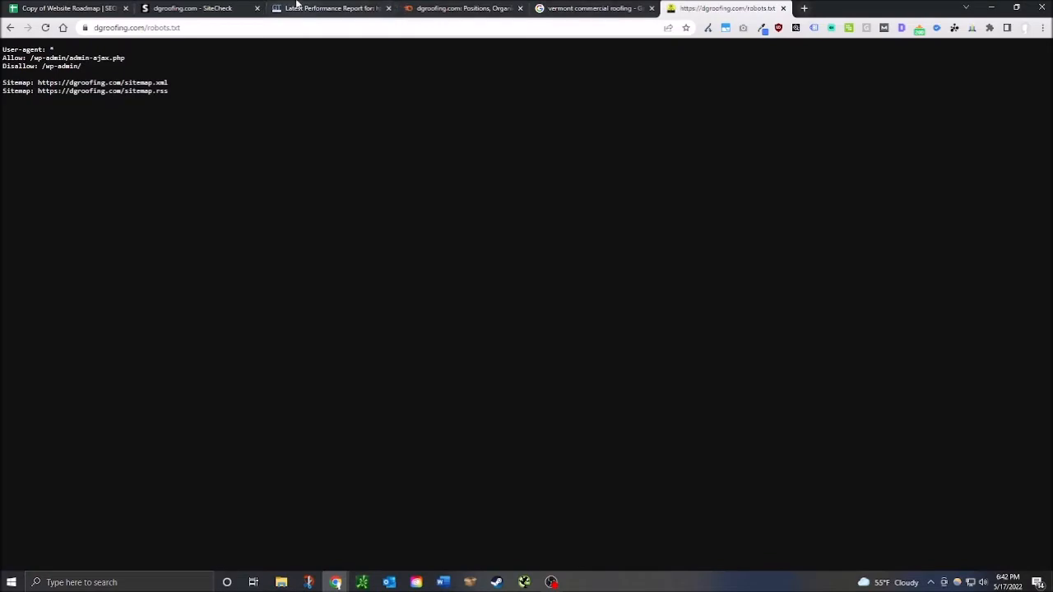
{"action": "left_click", "coordinate": [206, 9]}
{"action": "left_click", "coordinate": [724, 8]}
{"action": "left_click", "coordinate": [10, 28]}
{"action": "left_click", "coordinate": [10, 28]}
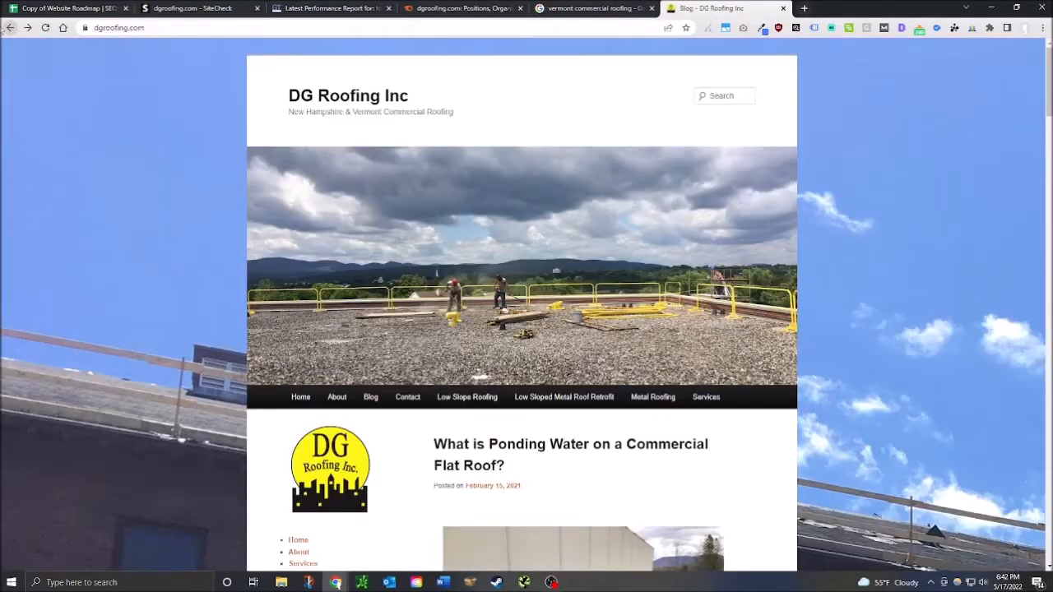
{"action": "left_click", "coordinate": [67, 7]}
{"action": "left_click", "coordinate": [689, 8]}
Step: Open the Low Slope Roofing, Contact and Low Sloped Metal Roof Retrofit pages to examine how their URLs are structured
{"action": "left_click", "coordinate": [492, 399]}
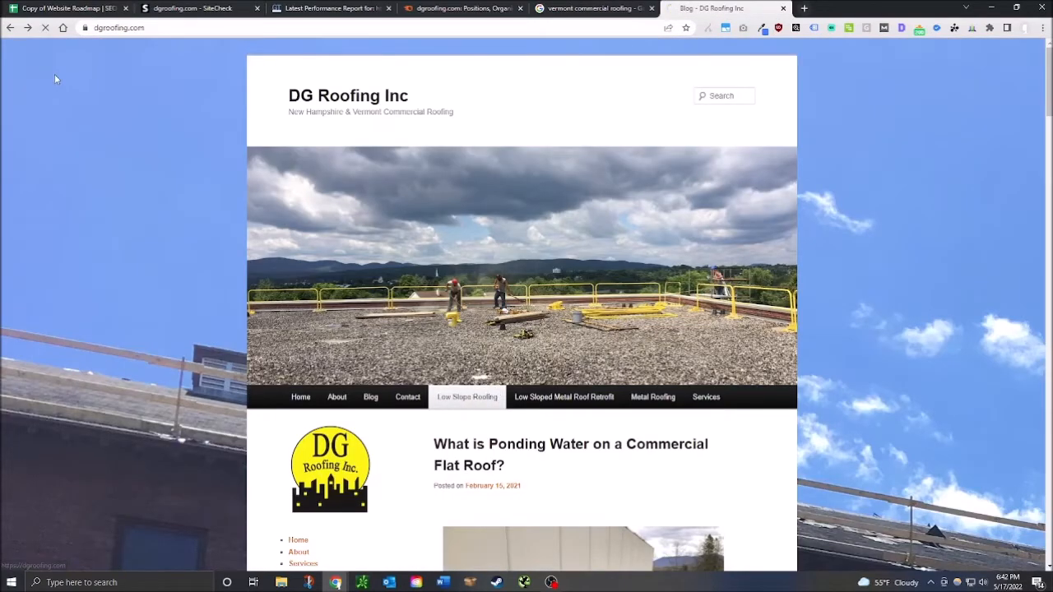
{"action": "left_click_drag", "start_coordinate": [134, 28], "coordinate": [255, 35]}
{"action": "left_click", "coordinate": [407, 432]}
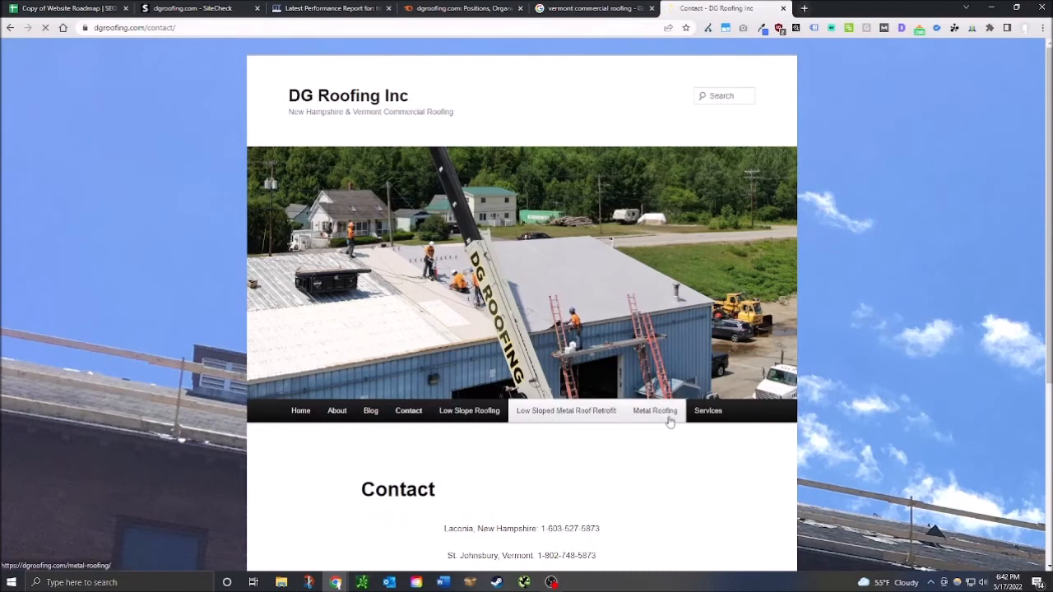
{"action": "left_click", "coordinate": [568, 413]}
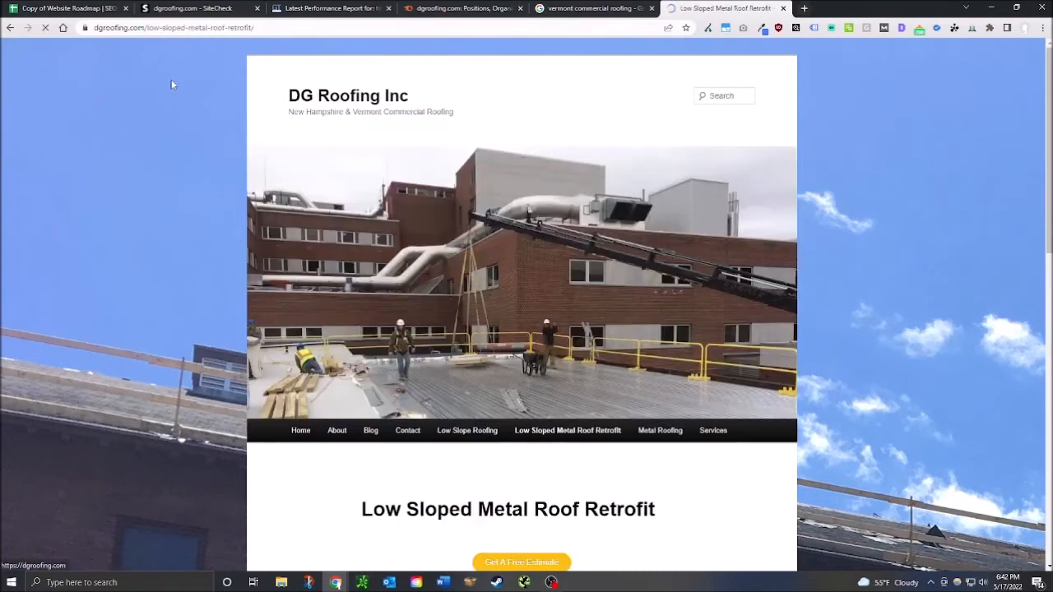
Step: Open the site's Services page and examine its URL and the content down to the footer
{"action": "left_click", "coordinate": [713, 431]}
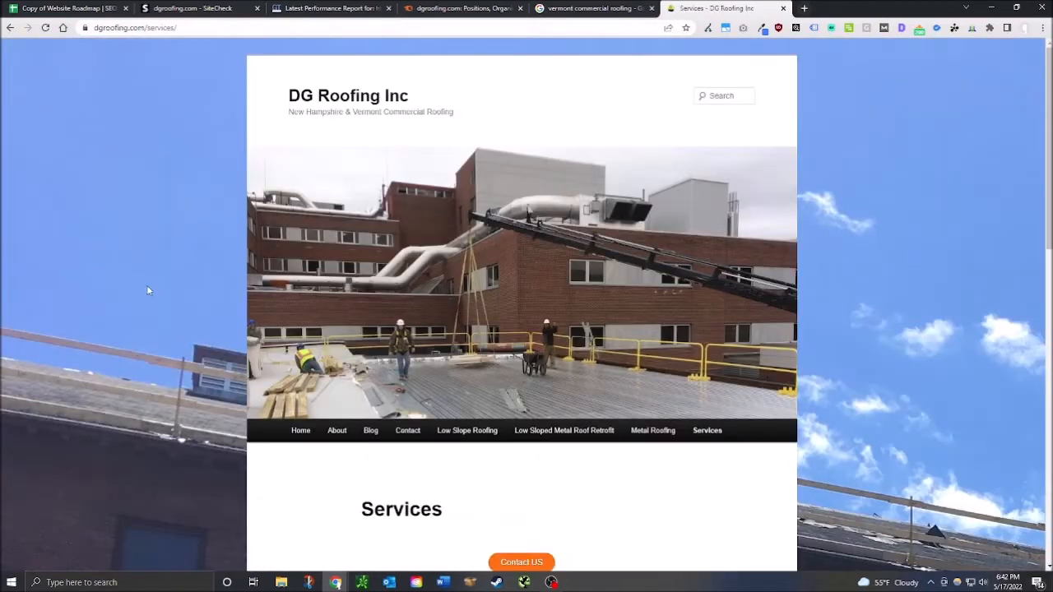
{"action": "scroll", "coordinate": [497, 368], "scroll_direction": "down", "scroll_amount": 8}
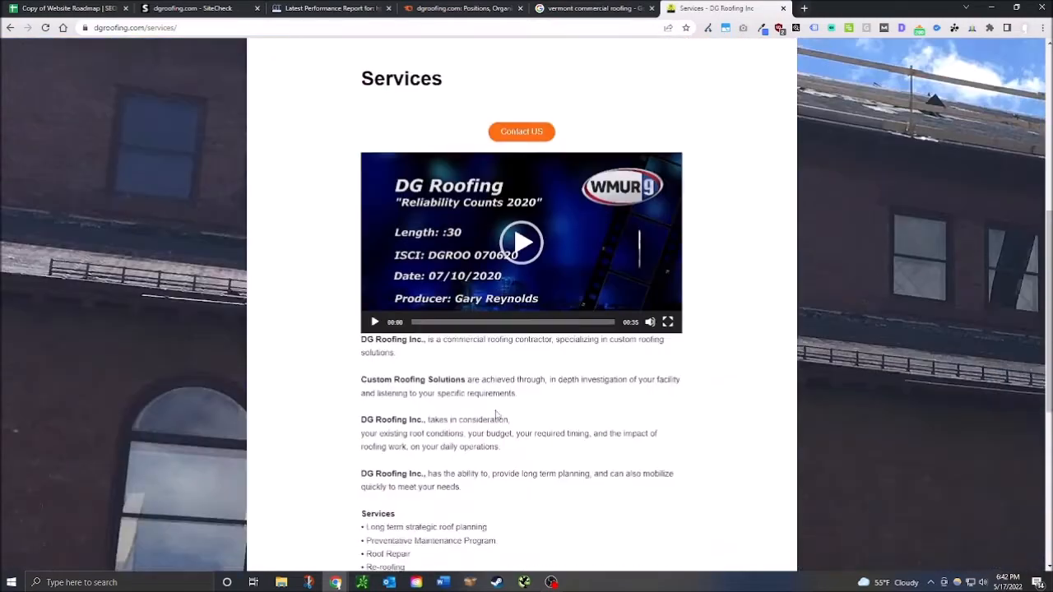
{"action": "scroll", "coordinate": [417, 352], "scroll_direction": "down", "scroll_amount": 2}
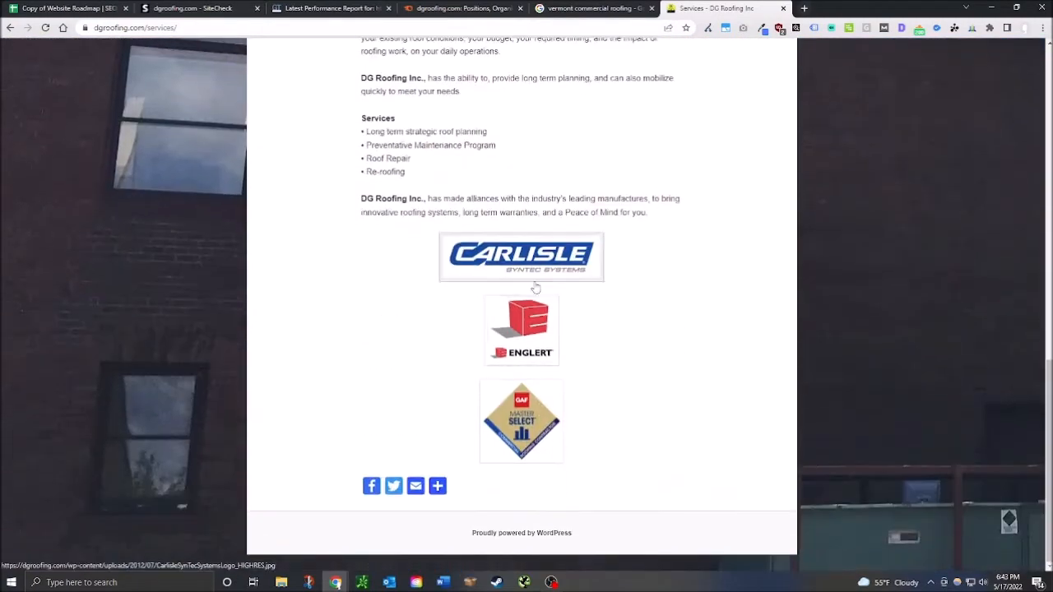
{"action": "mouse_move", "coordinate": [419, 493]}
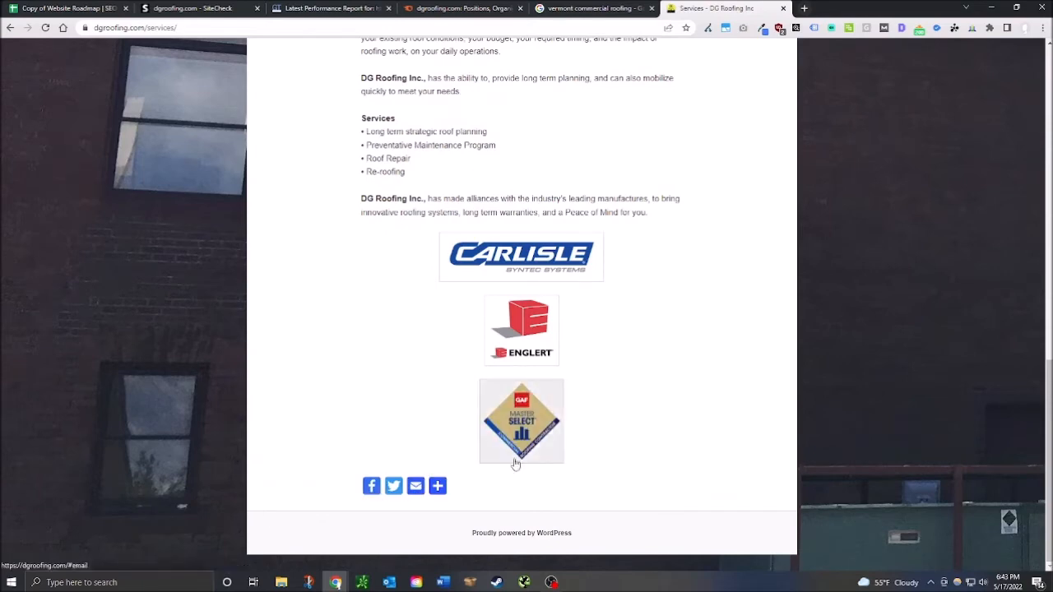
{"action": "scroll", "coordinate": [562, 460], "scroll_direction": "up", "scroll_amount": 4}
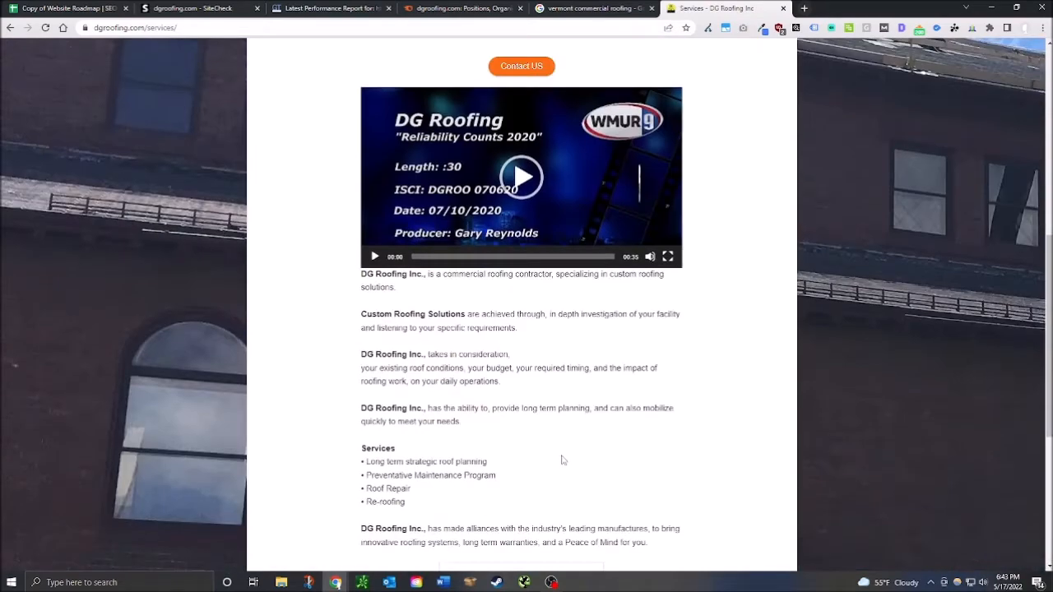
{"action": "scroll", "coordinate": [563, 460], "scroll_direction": "up", "scroll_amount": 6}
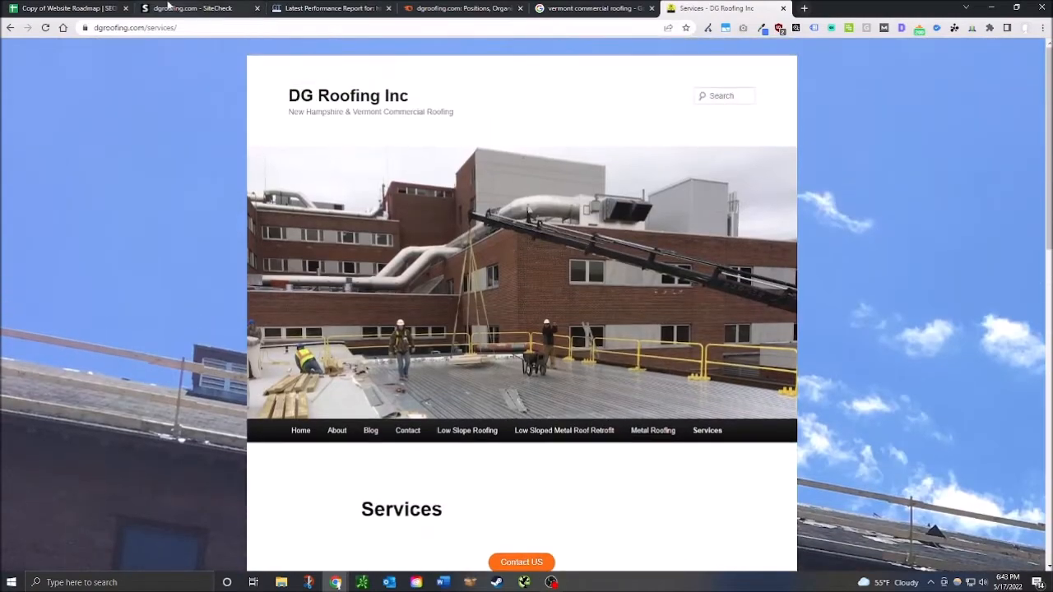
Step: Mark Categorized URL Structure as passed with x in the Website Roadmap sheet
{"action": "left_click", "coordinate": [82, 8]}
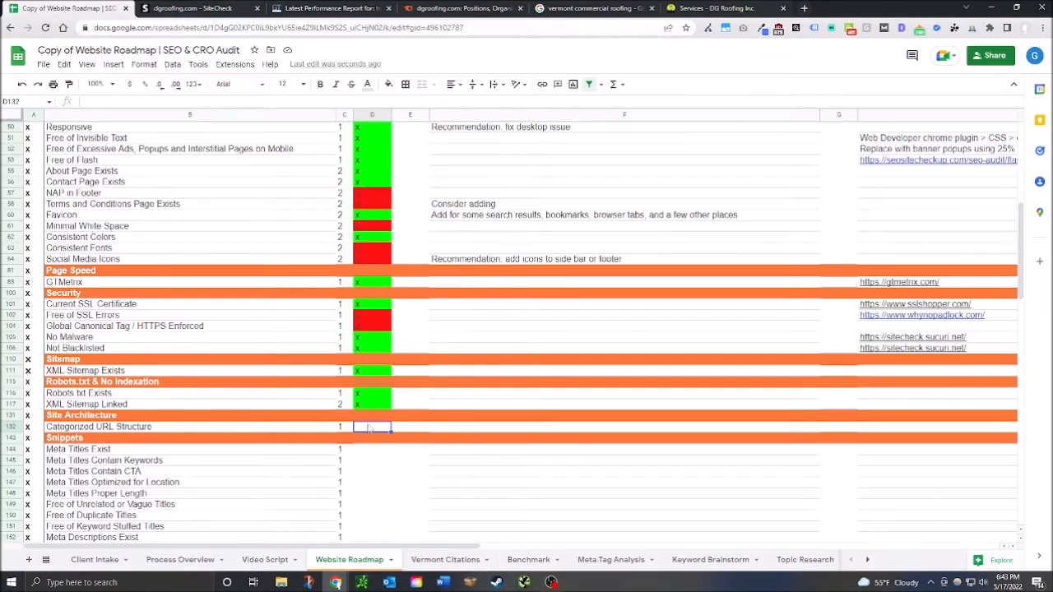
{"action": "type", "text": "z"}
{"action": "key", "text": "Return"}
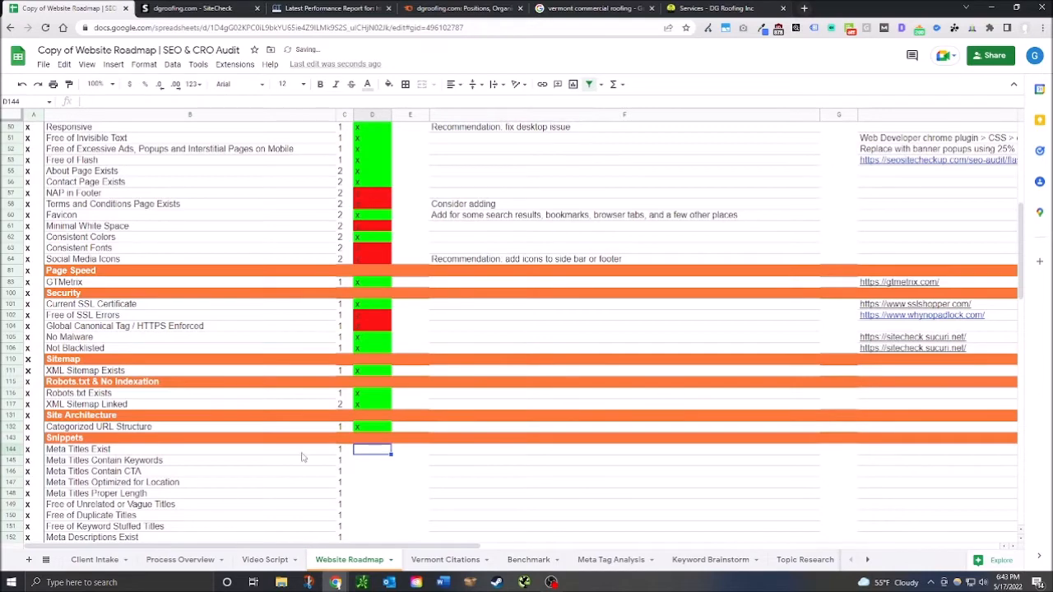
{"action": "scroll", "coordinate": [297, 459], "scroll_direction": "down", "scroll_amount": 1}
{"action": "left_click", "coordinate": [724, 8]}
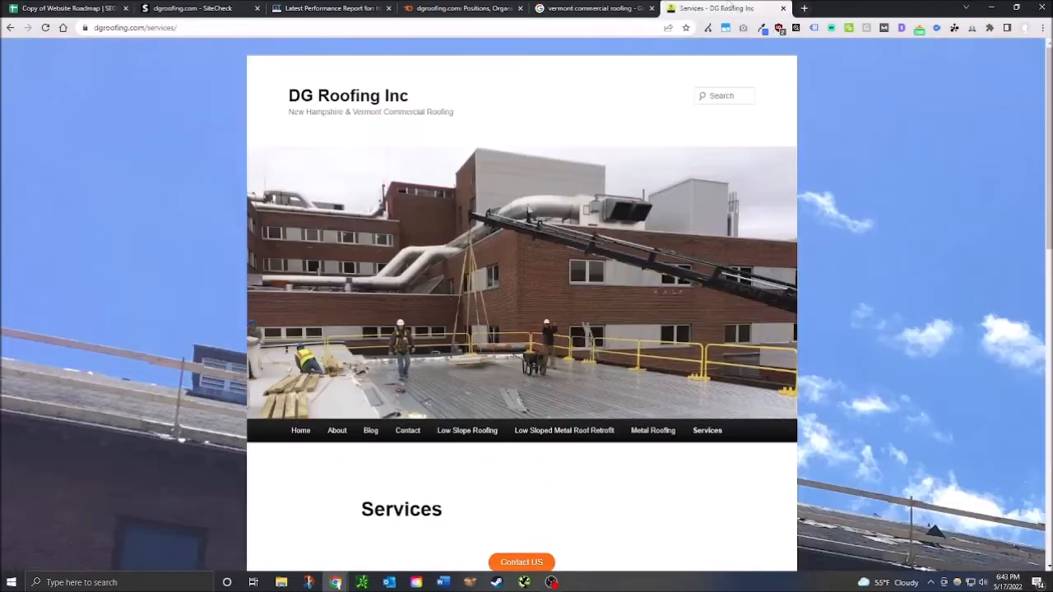
{"action": "left_click_drag", "start_coordinate": [337, 31], "coordinate": [141, 28]}
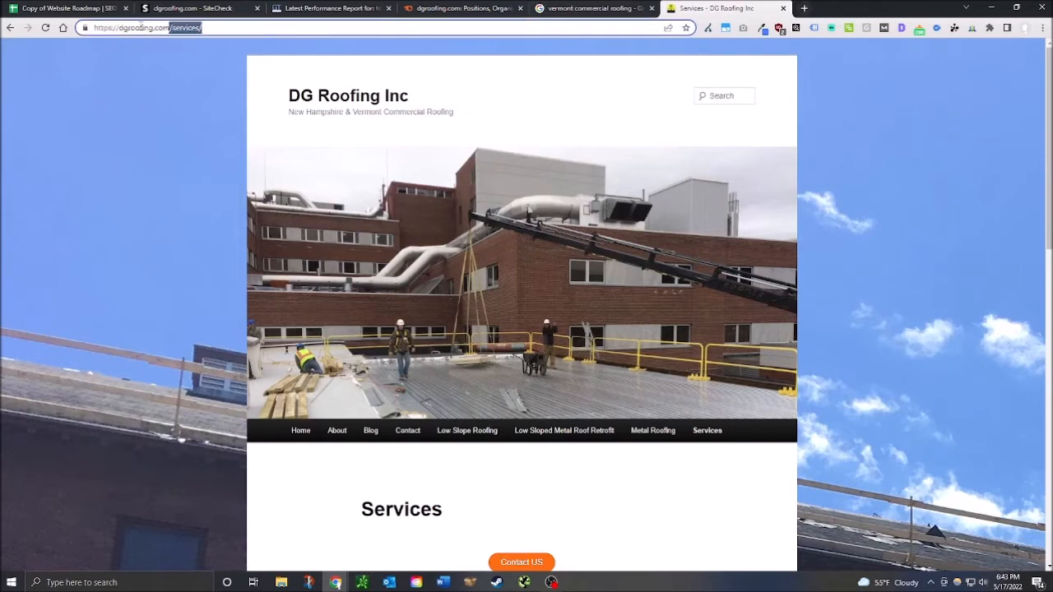
{"action": "type", "text": "/sitemap"}
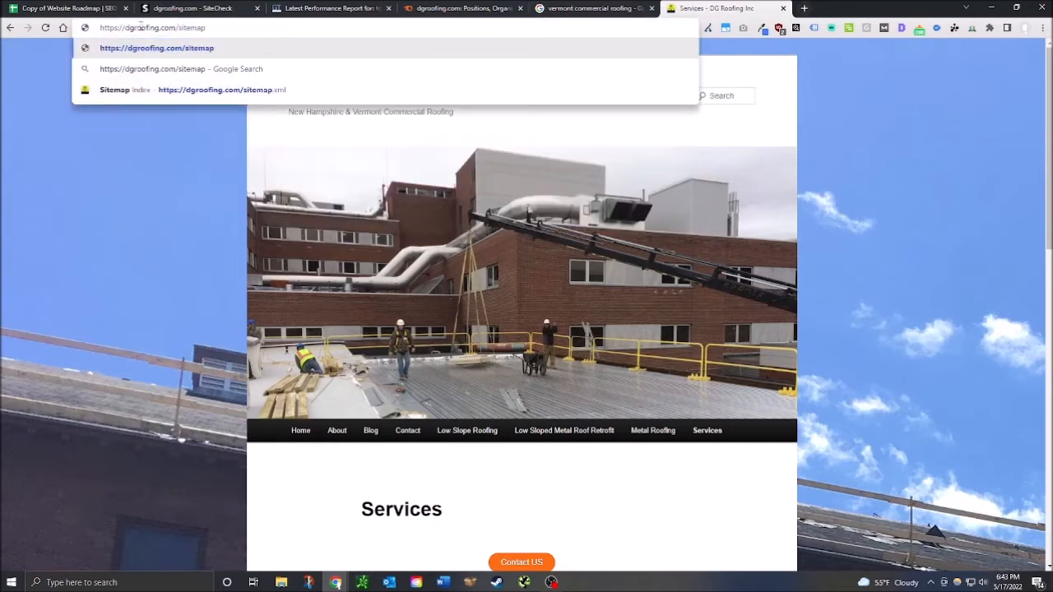
{"action": "left_click", "coordinate": [197, 89]}
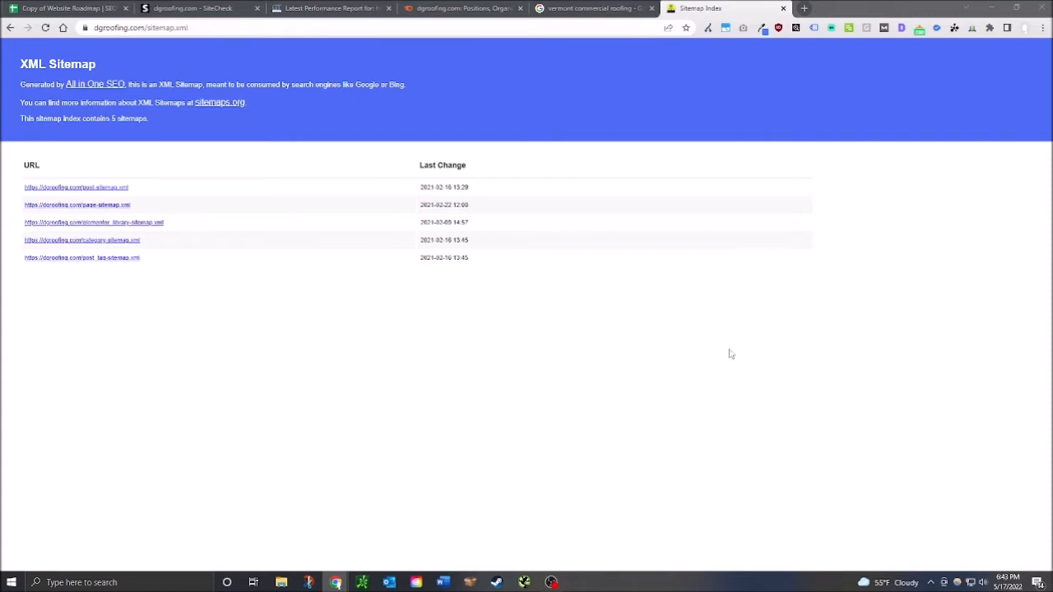
{"action": "left_click", "coordinate": [525, 582]}
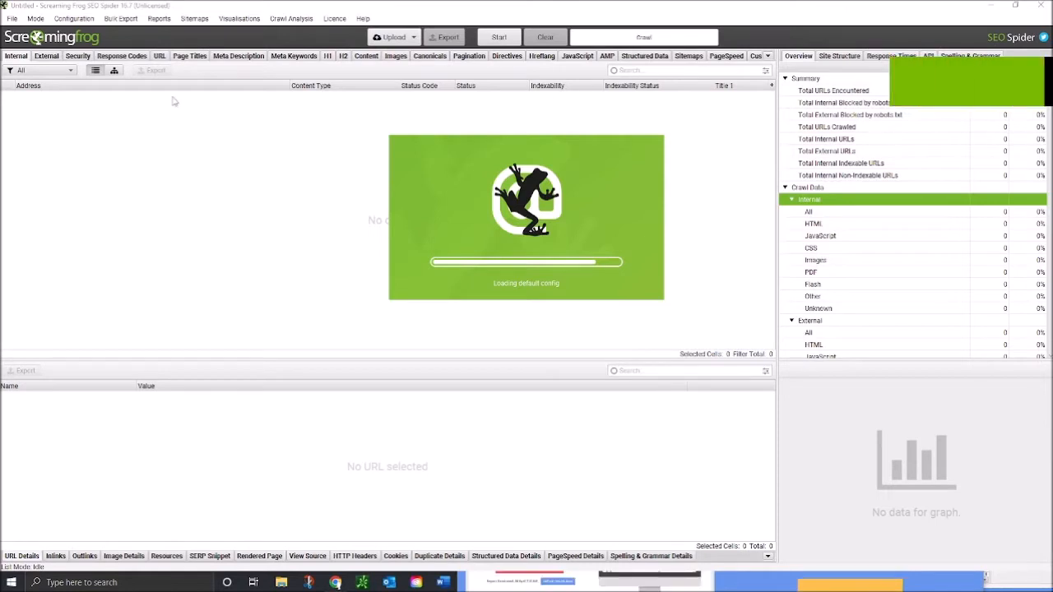
{"action": "left_click", "coordinate": [393, 37]}
{"action": "left_click", "coordinate": [409, 92]}
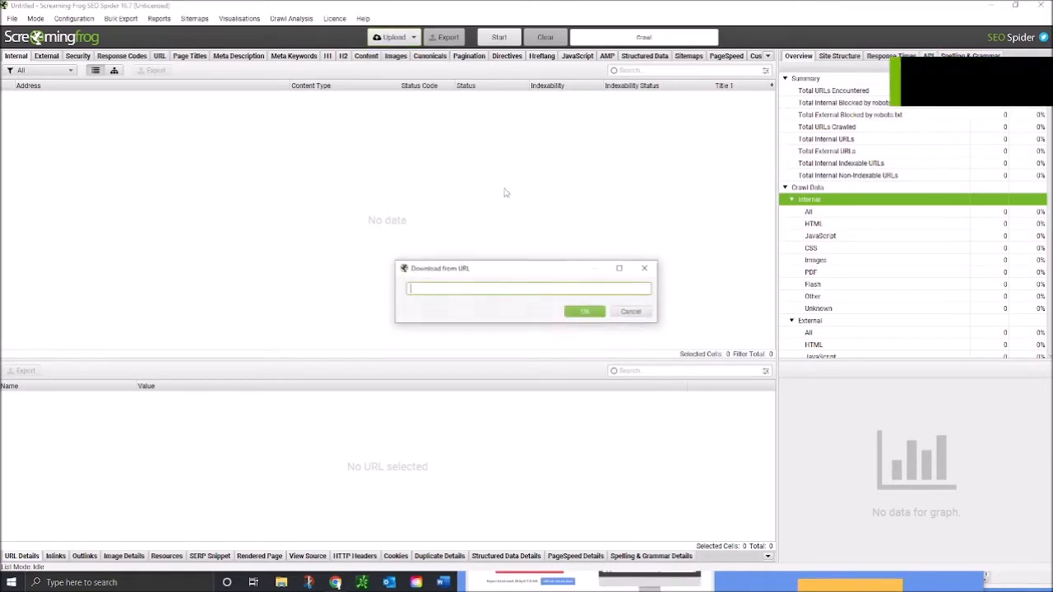
{"action": "type", "text": "https://dqroofing.com/sitemap.xml"}
{"action": "left_click", "coordinate": [596, 315]}
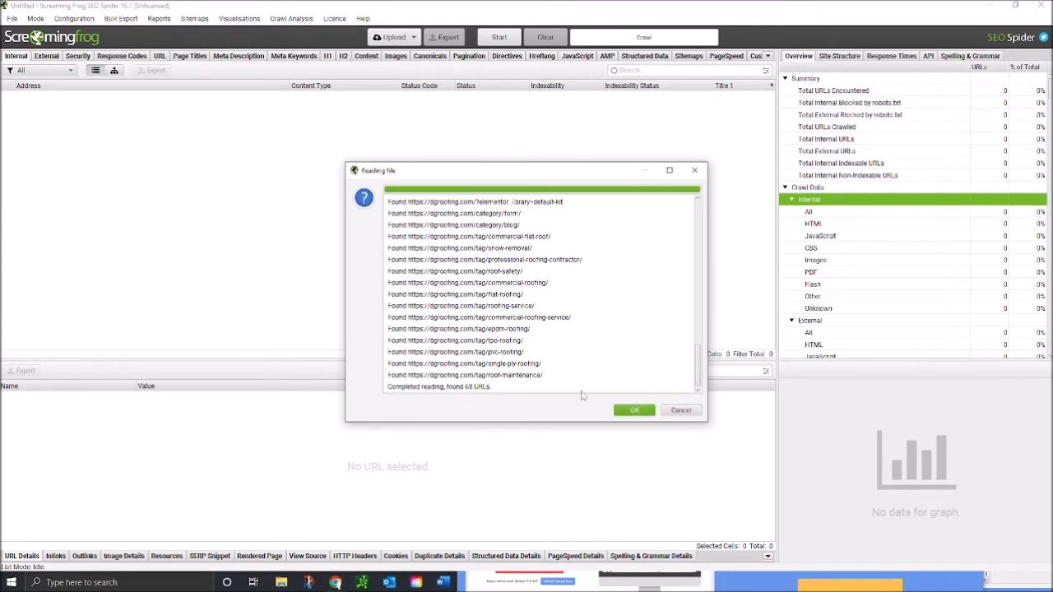
{"action": "left_click", "coordinate": [645, 414]}
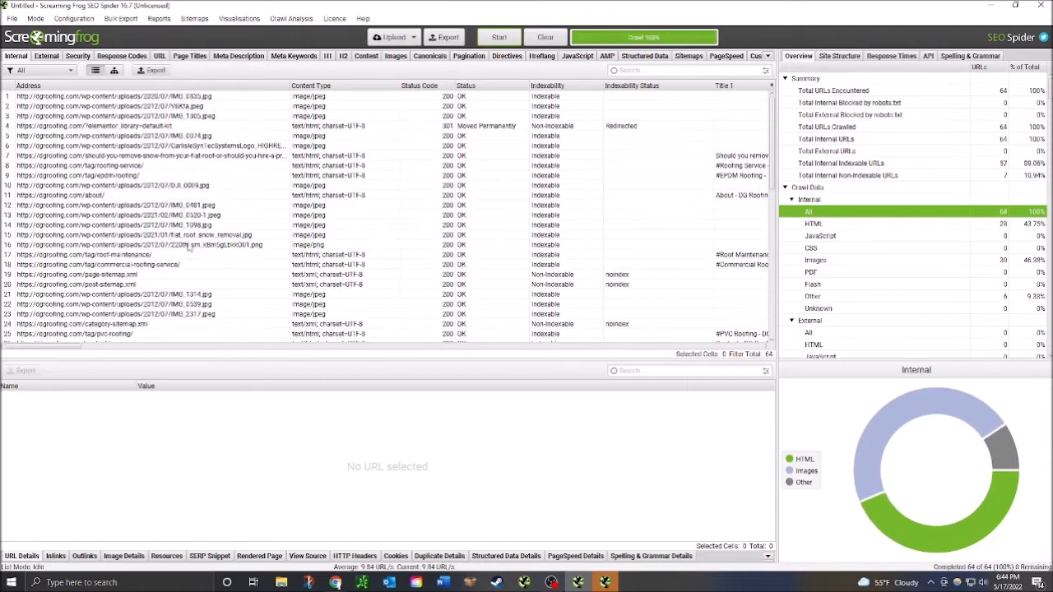
{"action": "scroll", "coordinate": [189, 248], "scroll_direction": "down", "scroll_amount": 2}
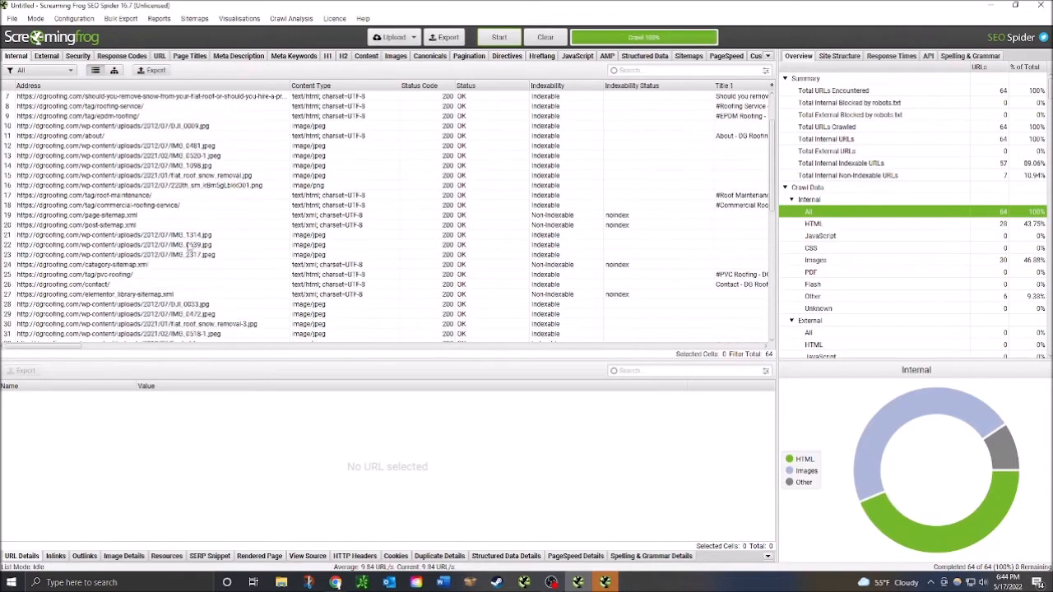
{"action": "scroll", "coordinate": [188, 246], "scroll_direction": "down", "scroll_amount": 3}
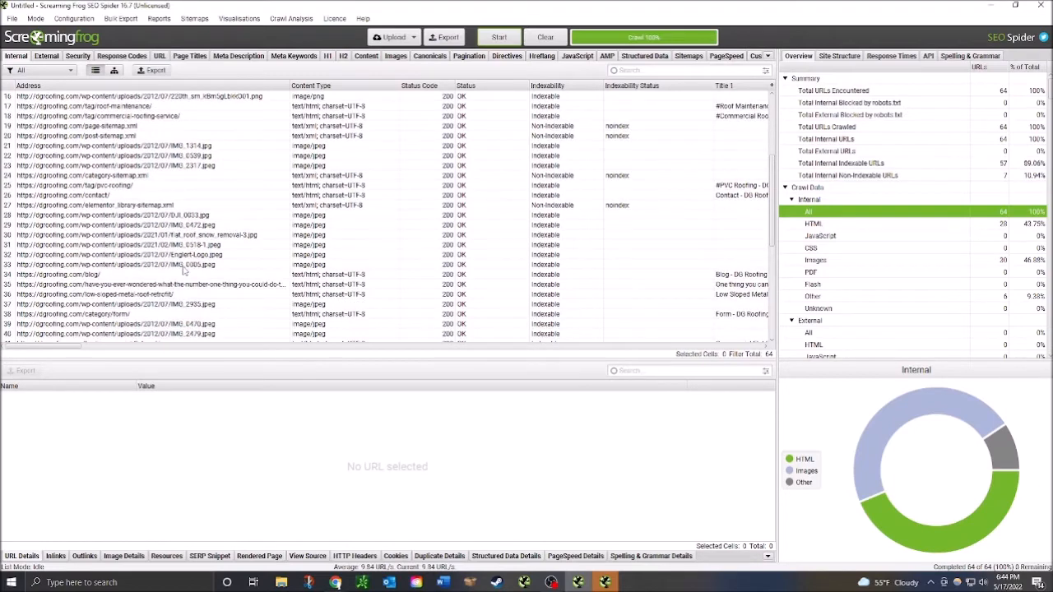
{"action": "scroll", "coordinate": [188, 268], "scroll_direction": "down", "scroll_amount": 1}
{"action": "scroll", "coordinate": [182, 271], "scroll_direction": "down", "scroll_amount": 6}
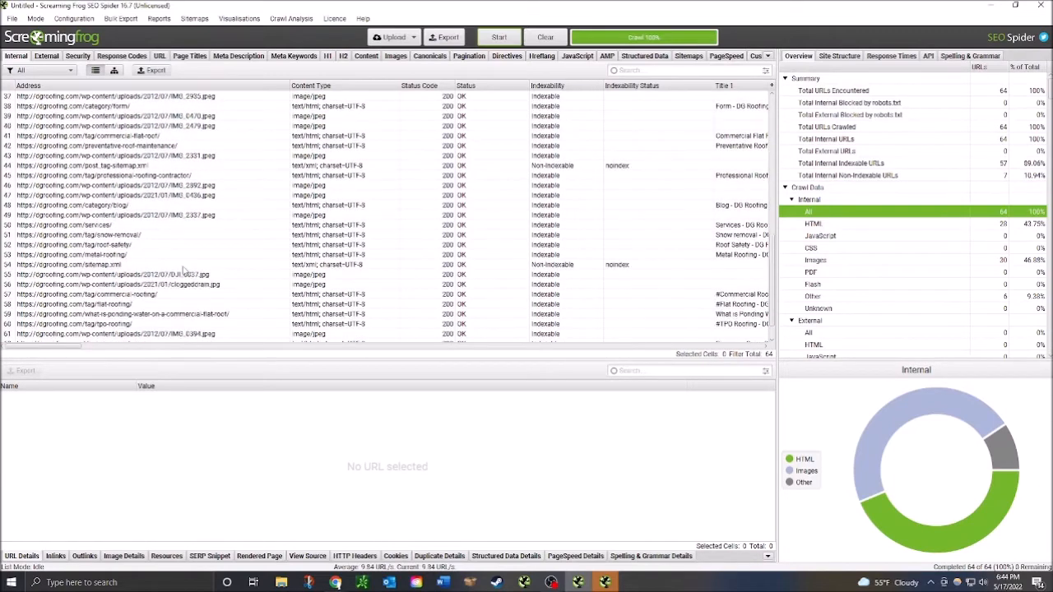
Step: Switch back to Chrome, open page-sitemap.xml from the sitemap index and copy its address
{"action": "key", "text": "alt+Tab"}
{"action": "key", "text": "alt+Tab"}
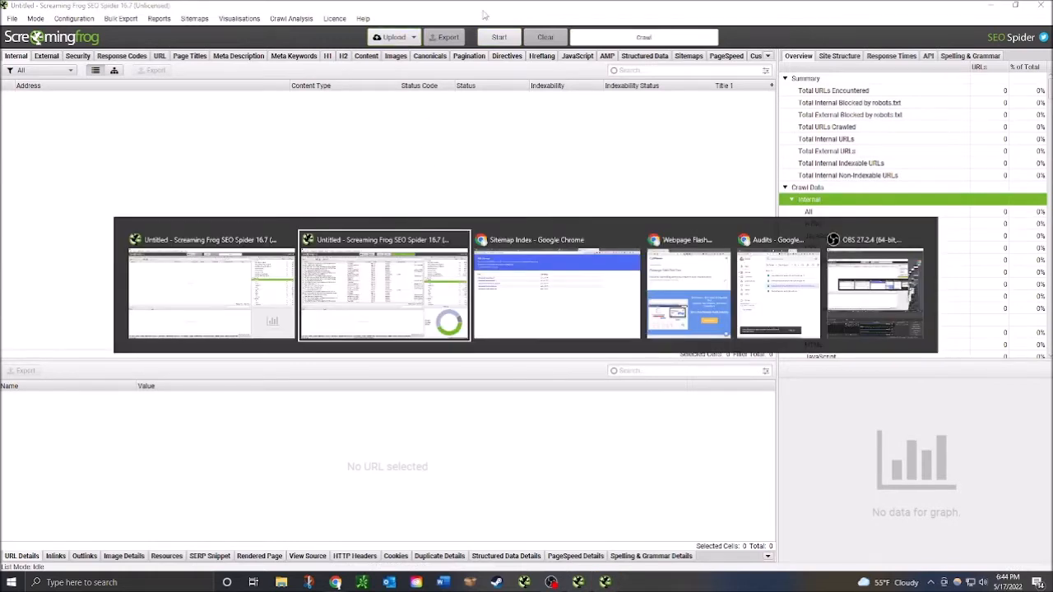
{"action": "key", "text": "alt+Tab"}
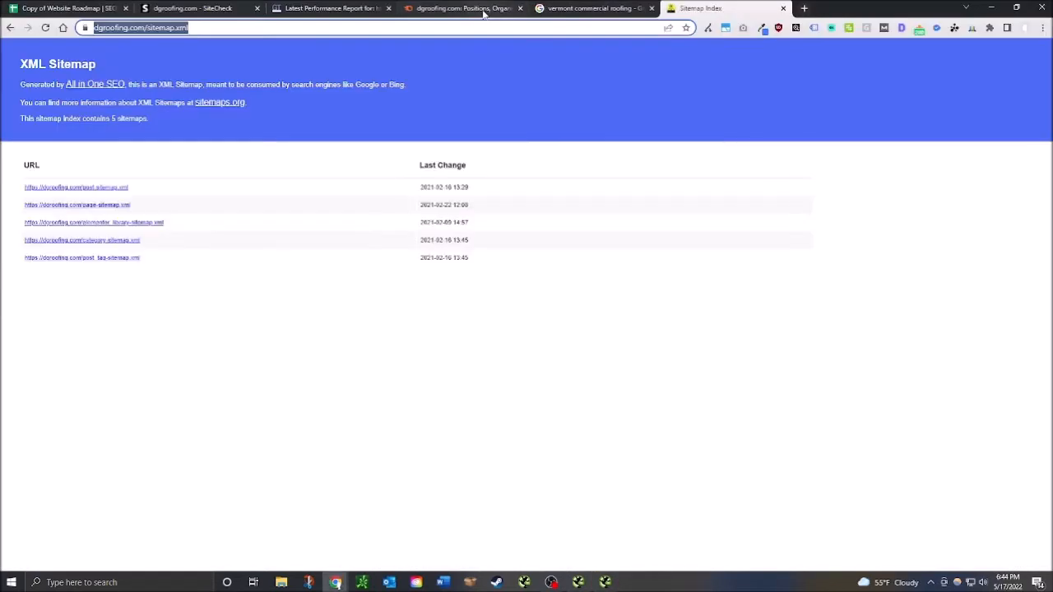
{"action": "left_click", "coordinate": [106, 208]}
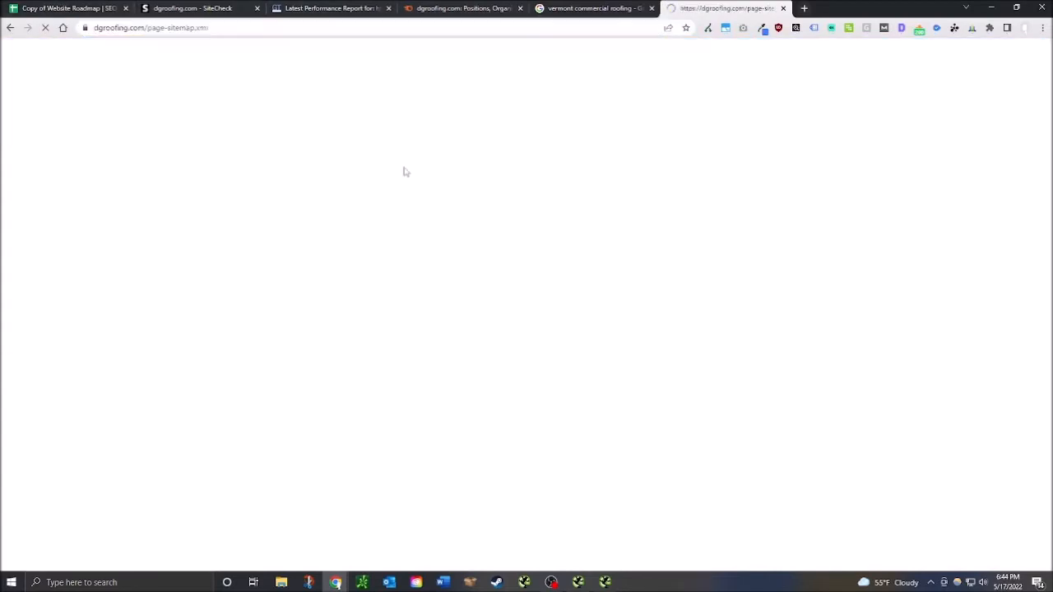
{"action": "left_click", "coordinate": [266, 28]}
{"action": "key", "text": "ctrl+c"}
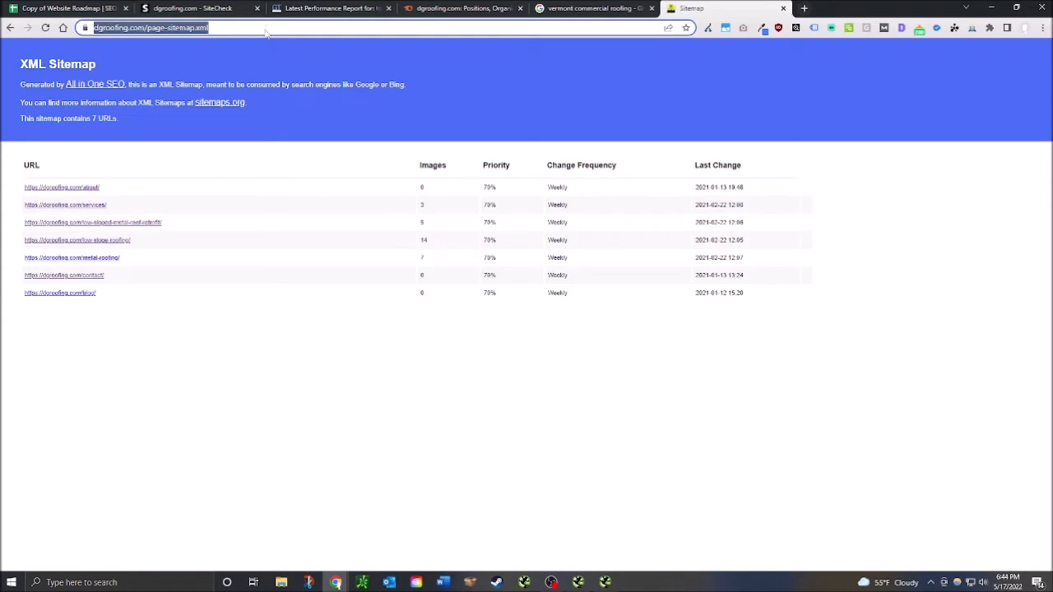
{"action": "key", "text": "alt+Tab"}
{"action": "left_click", "coordinate": [393, 38]}
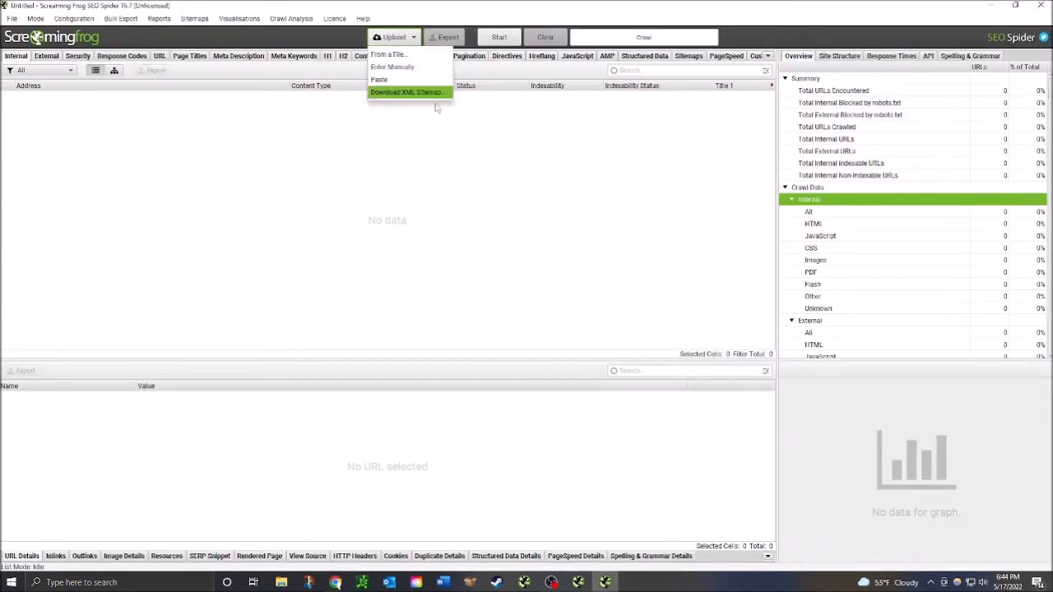
{"action": "left_click", "coordinate": [433, 93]}
{"action": "key", "text": "ctrl+v"}
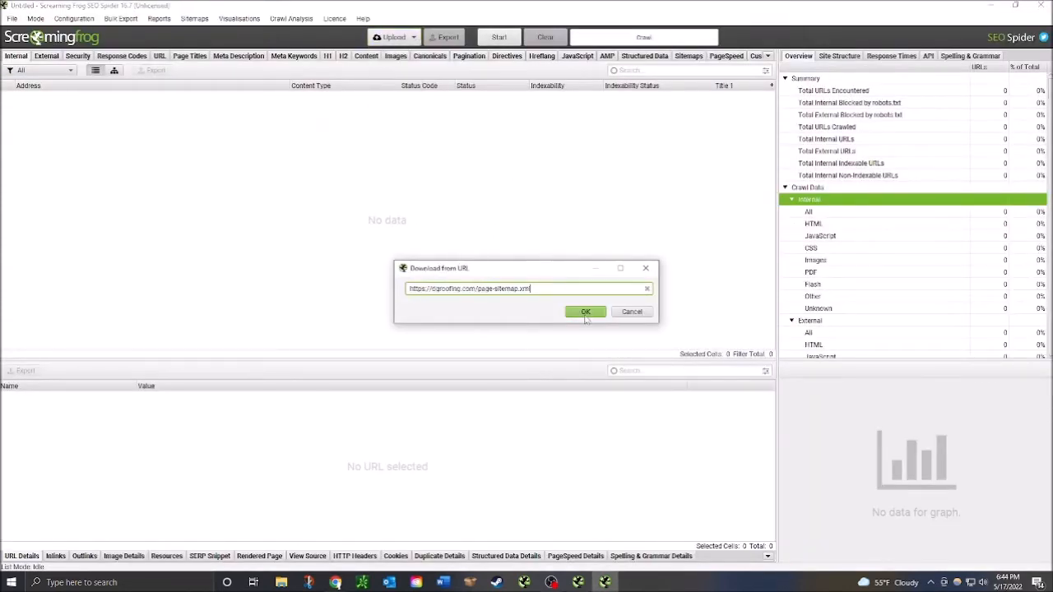
{"action": "left_click", "coordinate": [585, 311]}
{"action": "mouse_move", "coordinate": [613, 568]}
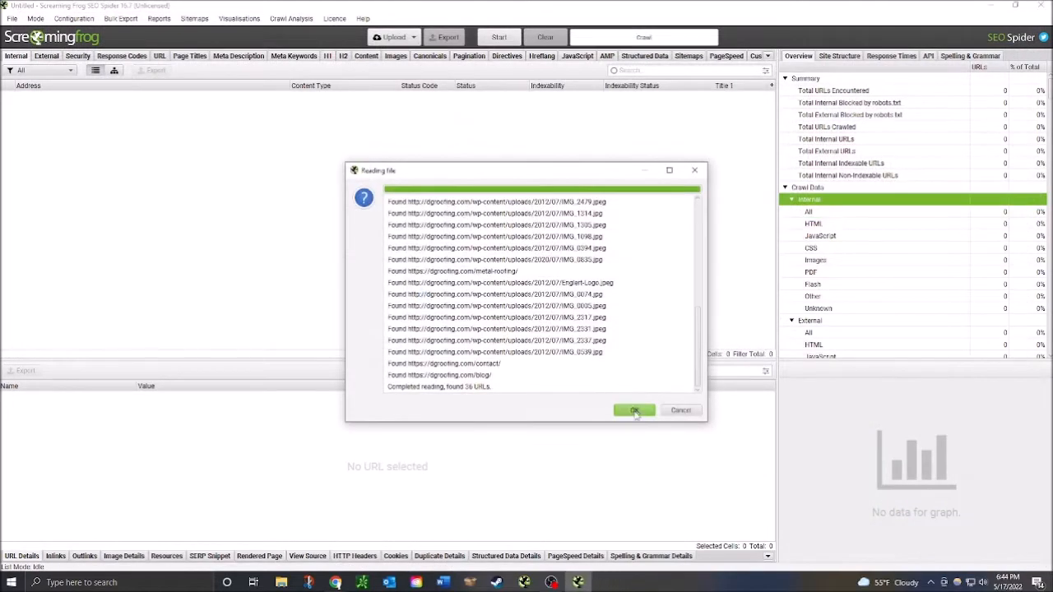
{"action": "left_click", "coordinate": [634, 411]}
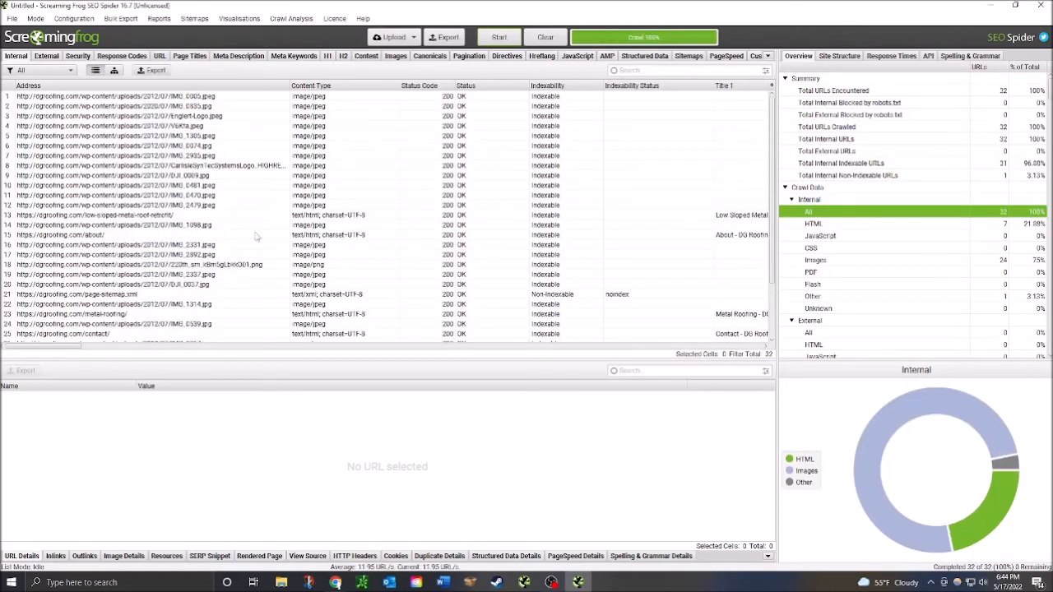
Step: Sort the crawl results by Address in descending order so the site pages are grouped above the images
{"action": "scroll", "coordinate": [328, 278], "scroll_direction": "down", "scroll_amount": 3}
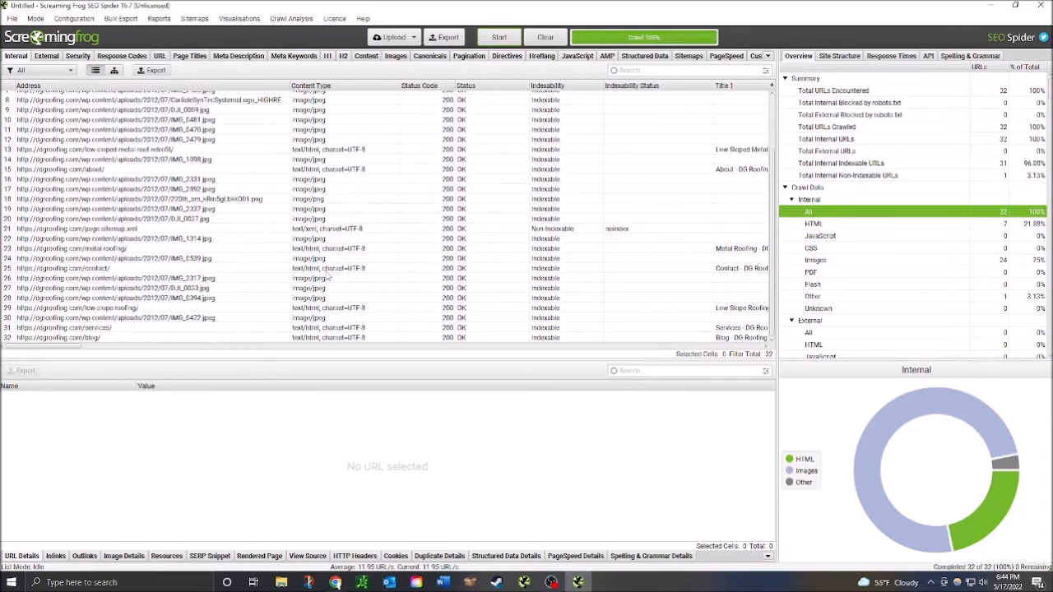
{"action": "scroll", "coordinate": [322, 277], "scroll_direction": "up", "scroll_amount": 3}
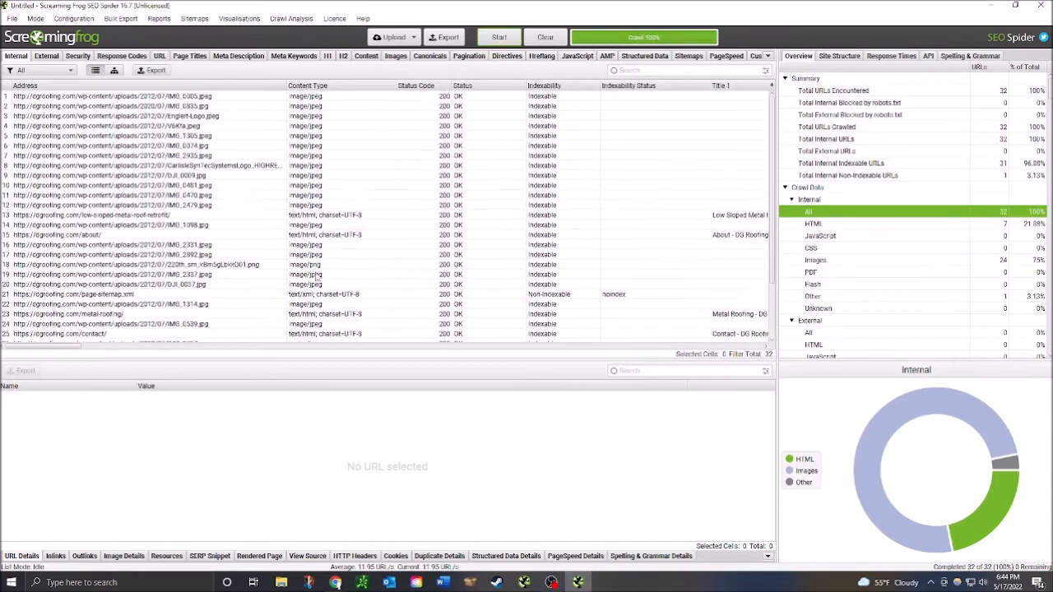
{"action": "left_click", "coordinate": [174, 89]}
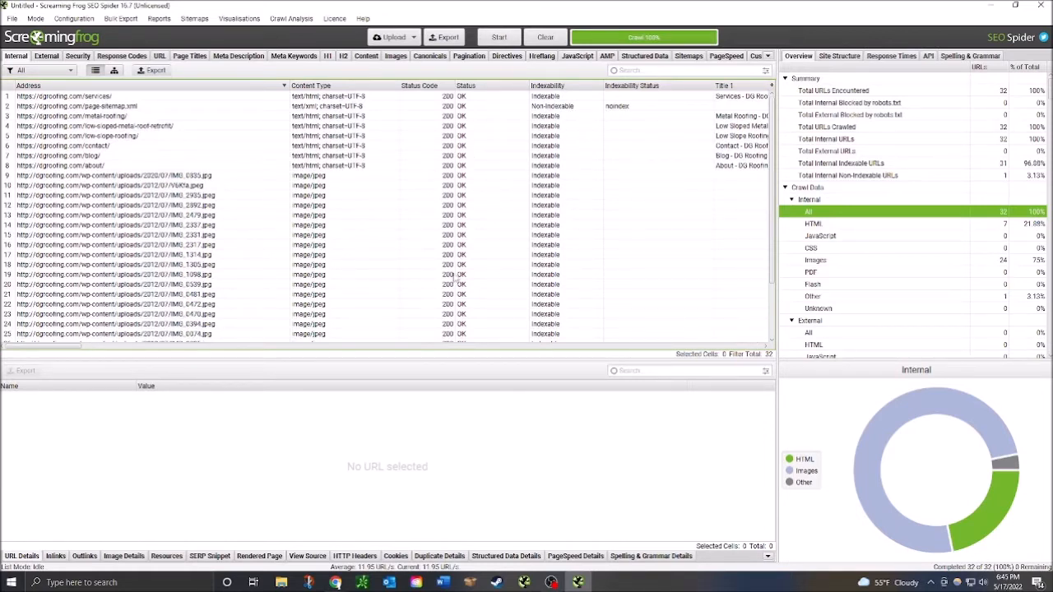
Step: Examine the Title 1, Title 1 Length and Meta Description 1 columns for the crawled DG Roofing pages
{"action": "left_click_drag", "start_coordinate": [68, 352], "coordinate": [106, 349]}
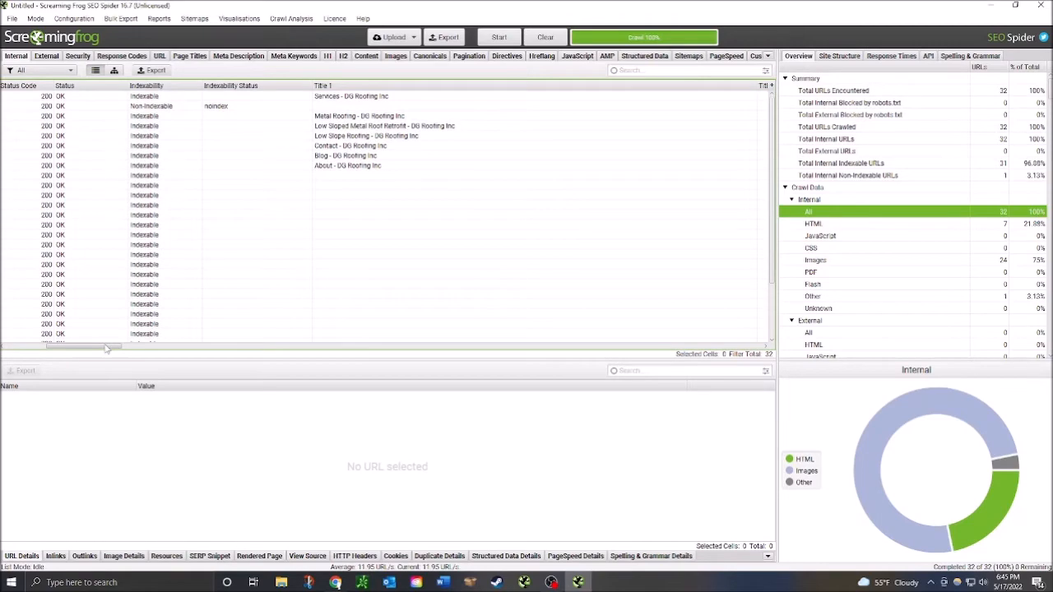
{"action": "mouse_move", "coordinate": [105, 349]}
{"action": "left_mouse_down"}
{"action": "mouse_move", "coordinate": [61, 352]}
{"action": "mouse_move", "coordinate": [158, 354]}
{"action": "mouse_move", "coordinate": [125, 354]}
{"action": "left_mouse_up"}
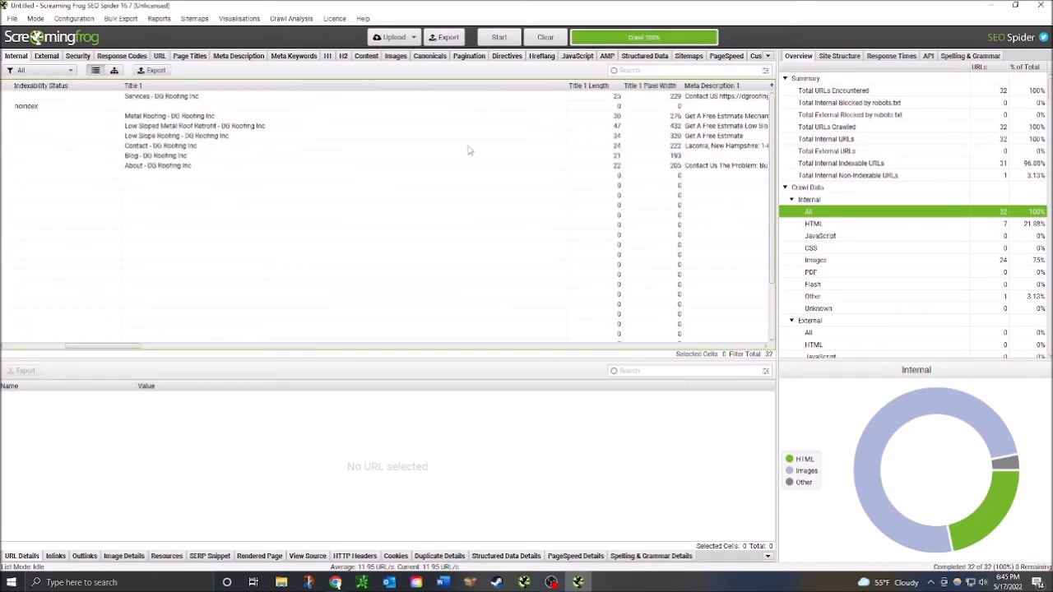
{"action": "left_click_drag", "start_coordinate": [121, 348], "coordinate": [141, 353]}
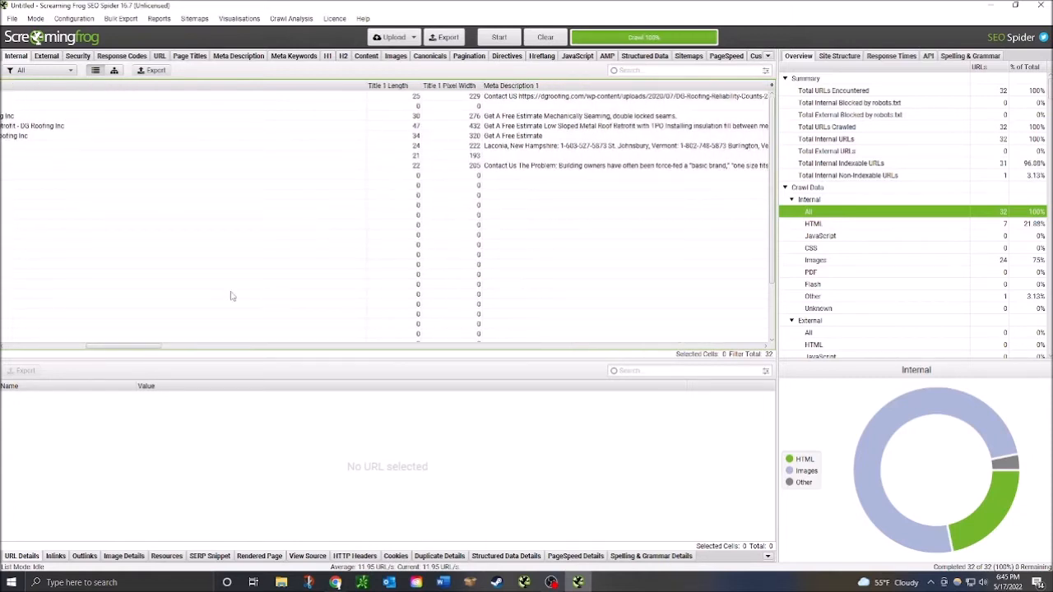
{"action": "left_click_drag", "start_coordinate": [94, 348], "coordinate": [127, 351]}
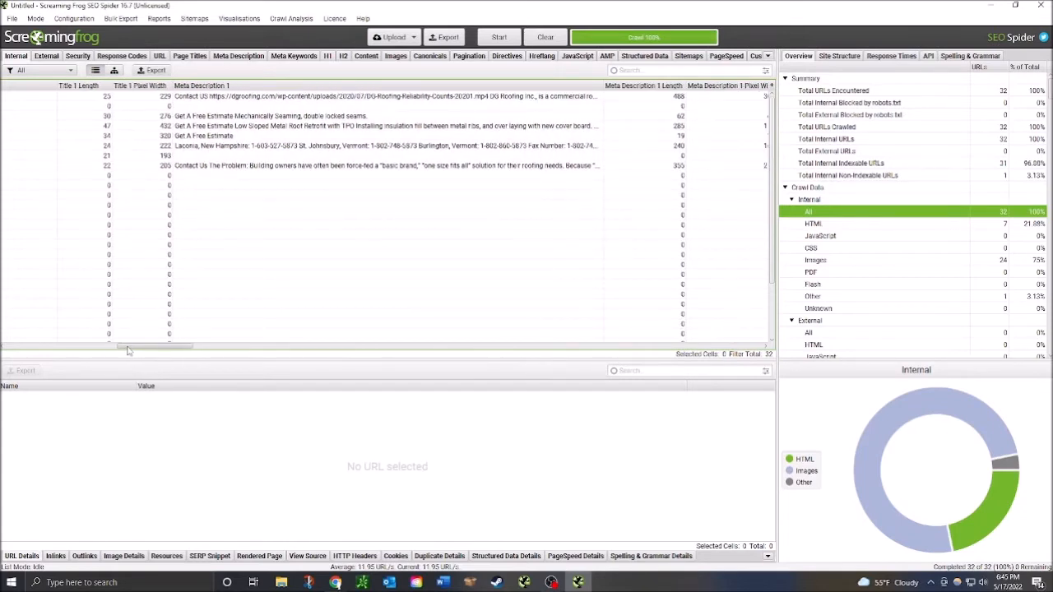
{"action": "left_click_drag", "start_coordinate": [129, 350], "coordinate": [61, 336]}
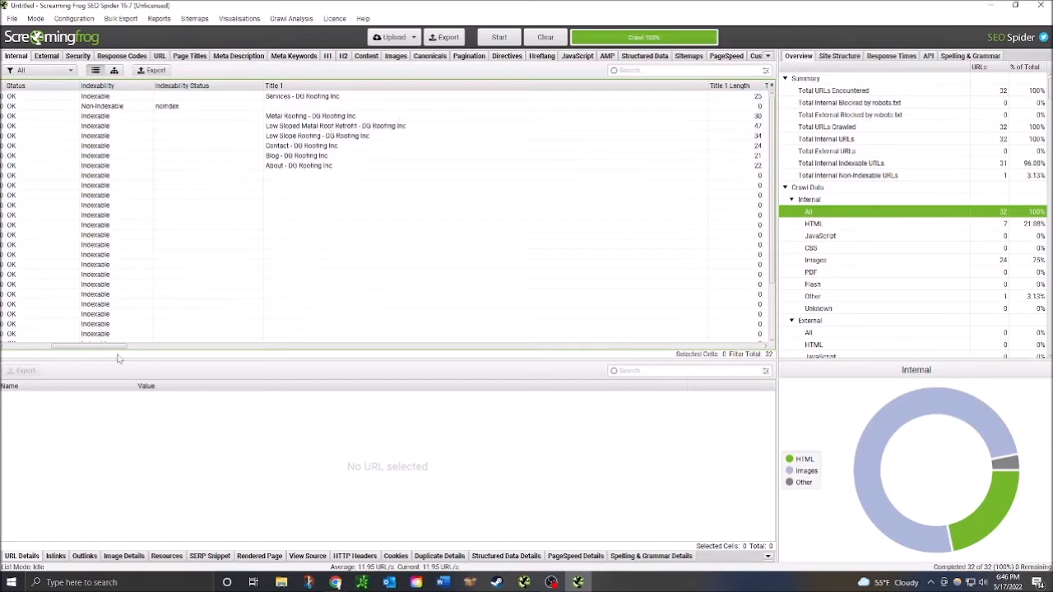
Step: Examine the Meta Description 1 entries of the crawled pages, including the metal-roofing and low-sloped-metal-roof-retrofit pages
{"action": "left_click_drag", "start_coordinate": [105, 346], "coordinate": [158, 348]}
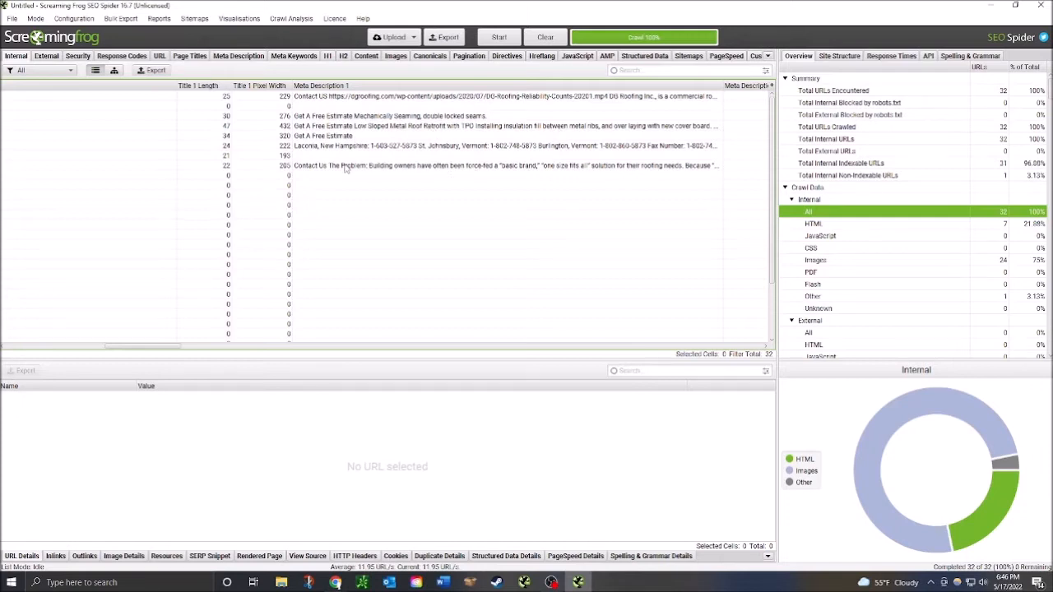
{"action": "left_click", "coordinate": [389, 123]}
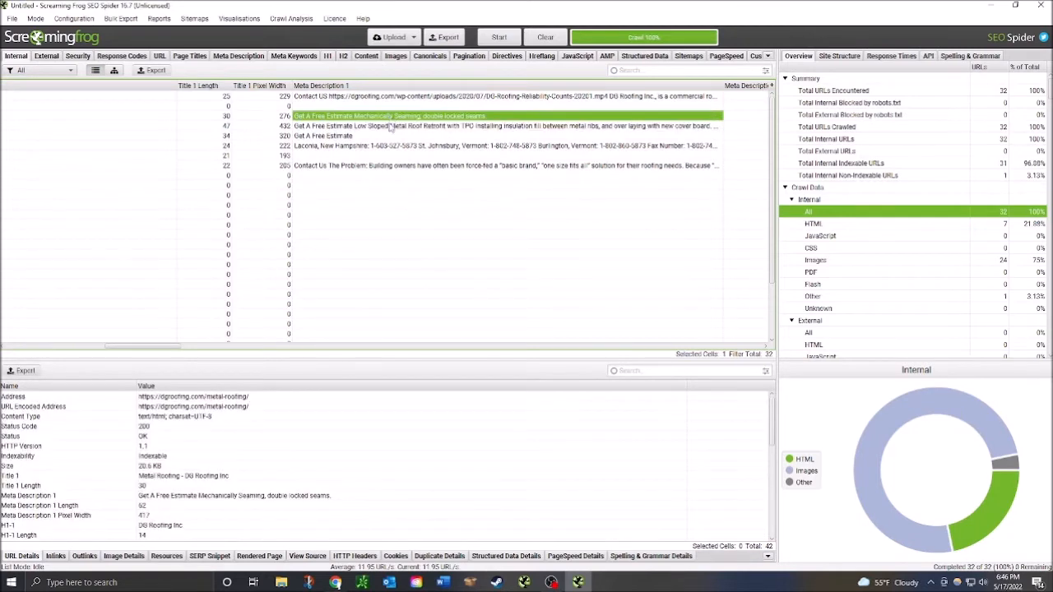
{"action": "left_click", "coordinate": [391, 125]}
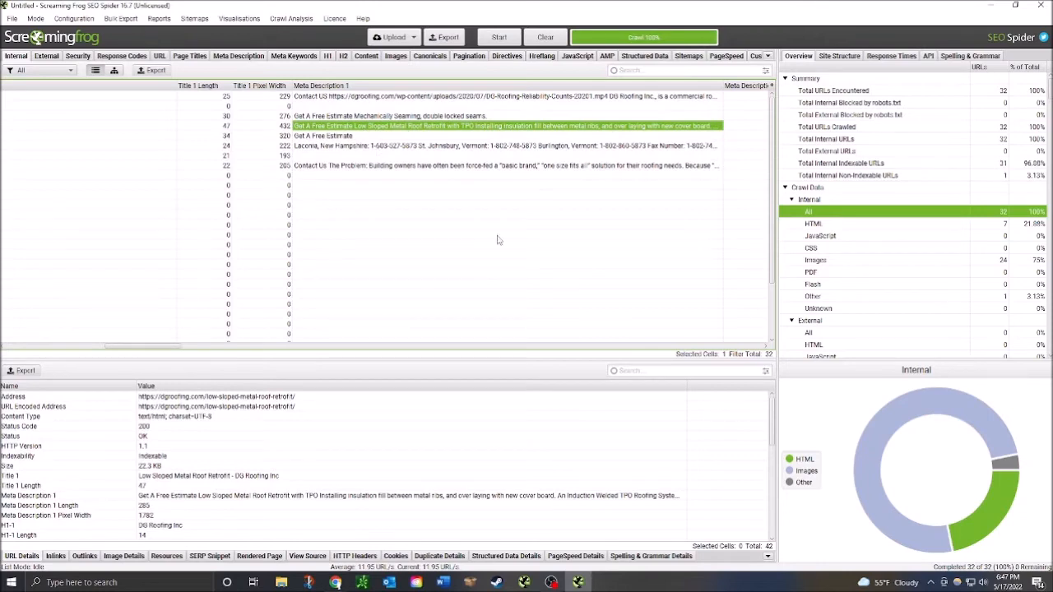
{"action": "left_click_drag", "start_coordinate": [125, 347], "coordinate": [220, 347]}
Step: Return to the Website Roadmap sheet in Chrome and mark Meta Titles Exist and Meta Titles Contain Keywords with x
{"action": "left_click_drag", "start_coordinate": [628, 6], "coordinate": [857, 148]}
{"action": "left_click", "coordinate": [70, 7]}
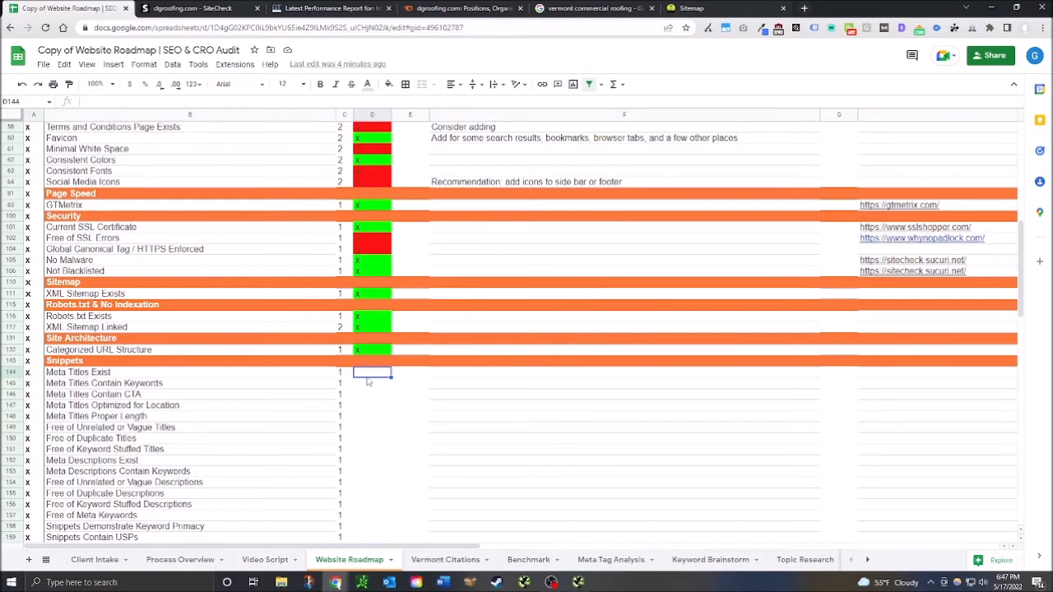
{"action": "type", "text": "z"}
{"action": "key", "text": "Down"}
{"action": "key", "text": "Up"}
{"action": "type", "text": "x"}
{"action": "key", "text": "Down"}
{"action": "key", "text": "Down"}
{"action": "key", "text": "Up"}
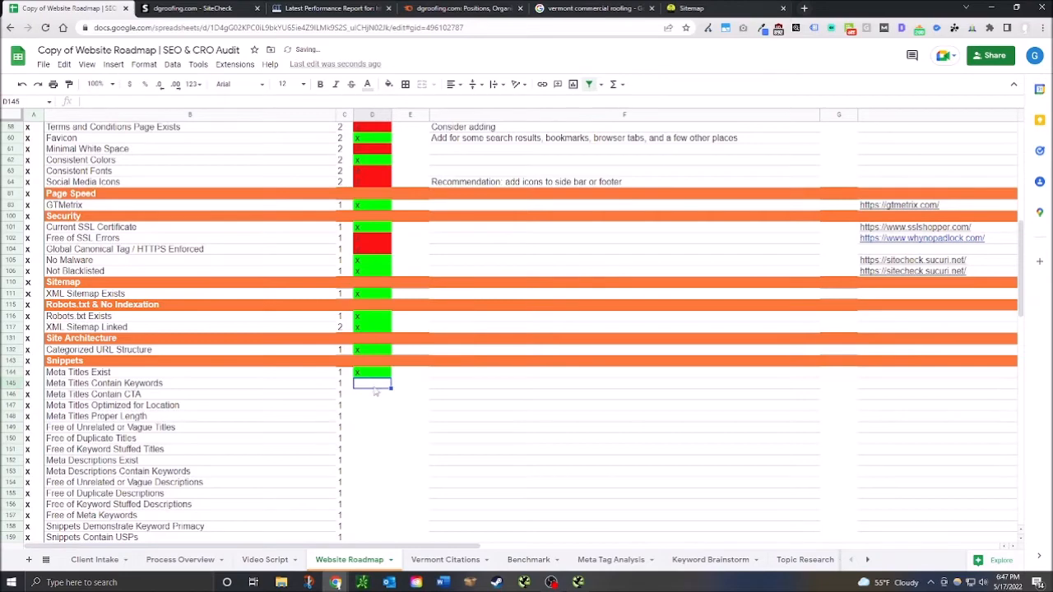
{"action": "type", "text": "x"}
{"action": "key", "text": "Down"}
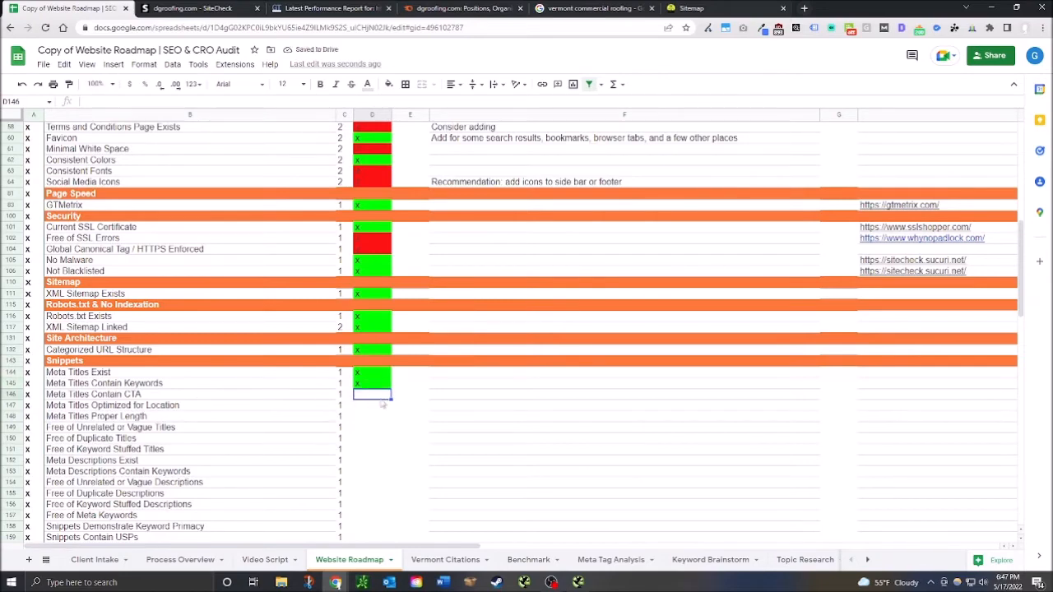
Step: Mark Meta Titles Contain CTA, Meta Titles Optimized for Location and Meta Titles Proper Length with o
{"action": "type", "text": "o"}
{"action": "key", "text": "Down"}
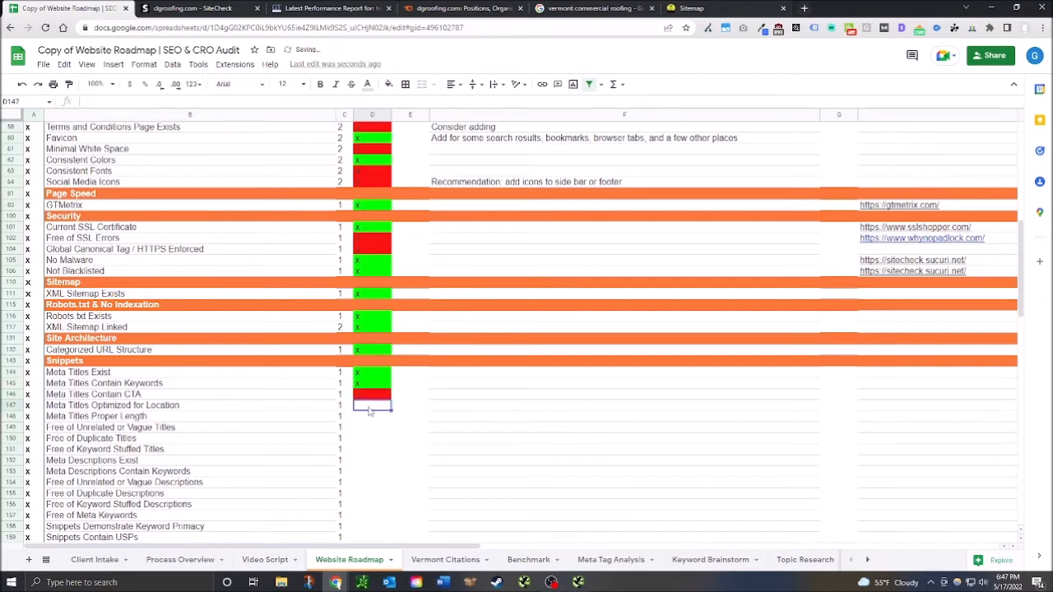
{"action": "type", "text": "o"}
{"action": "key", "text": "Down"}
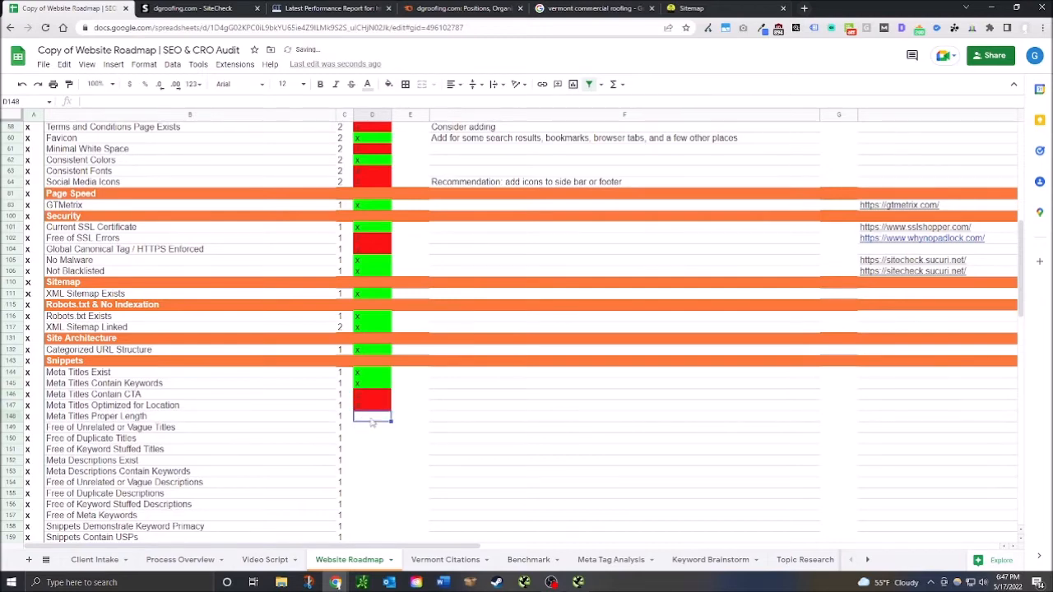
{"action": "type", "text": "o"}
{"action": "key", "text": "Down"}
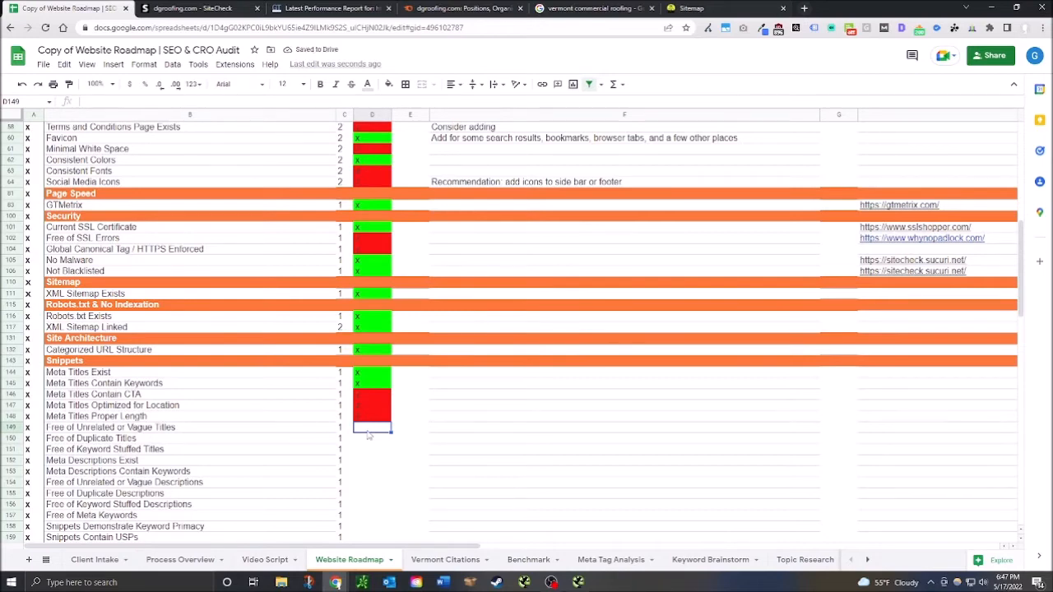
Step: Mark Free of Unrelated or Vague Titles, Free of Duplicate Titles and Free of Keyword Stuffed Titles with x
{"action": "type", "text": "x"}
{"action": "key", "text": "Down"}
{"action": "type", "text": "x"}
{"action": "key", "text": "Down"}
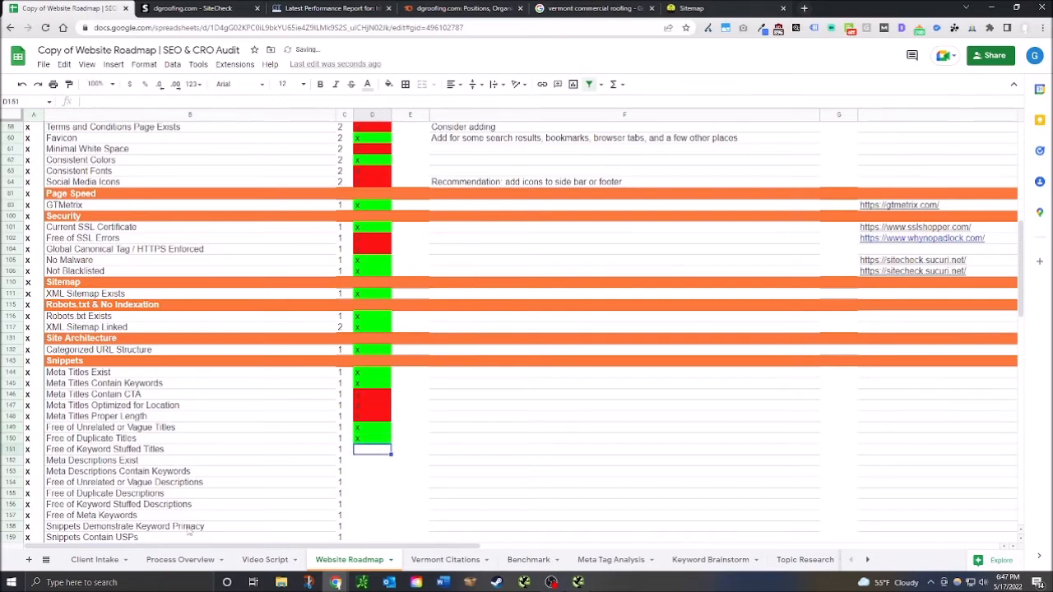
{"action": "type", "text": "x"}
{"action": "key", "text": "Down"}
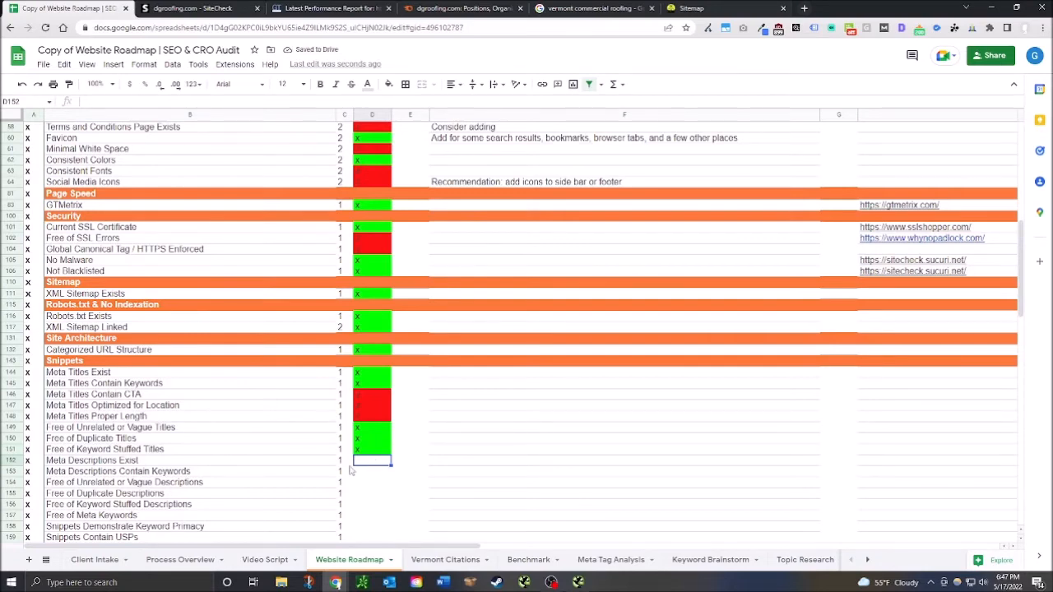
Step: Mark Meta Descriptions Exist with x, and Meta Descriptions Contain Keywords and Free of Unrelated or Vague Descriptions with o
{"action": "type", "text": "x"}
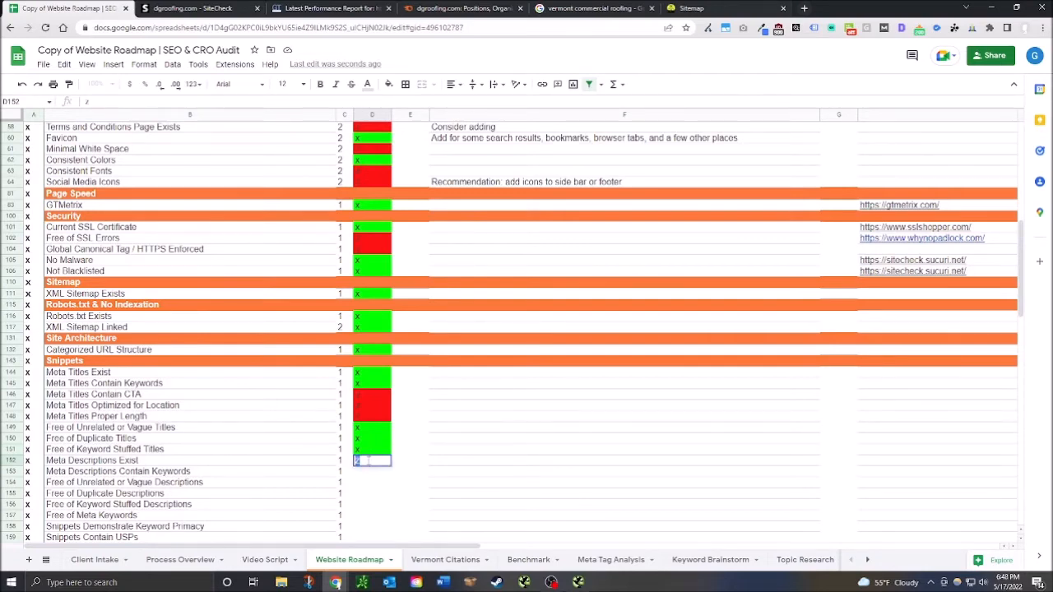
{"action": "key", "text": "Return"}
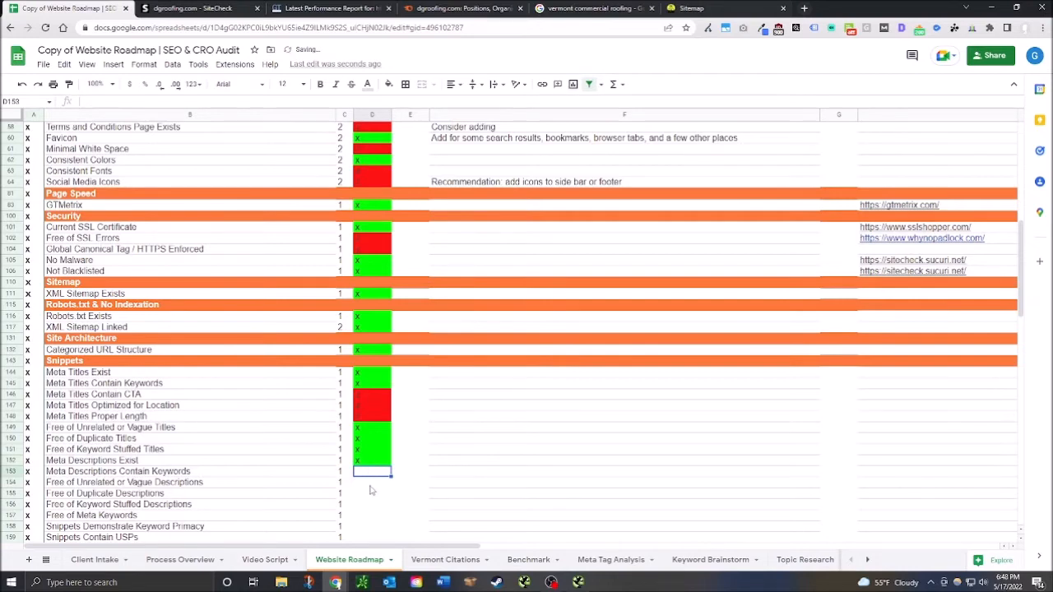
{"action": "type", "text": "o"}
{"action": "key", "text": "Return"}
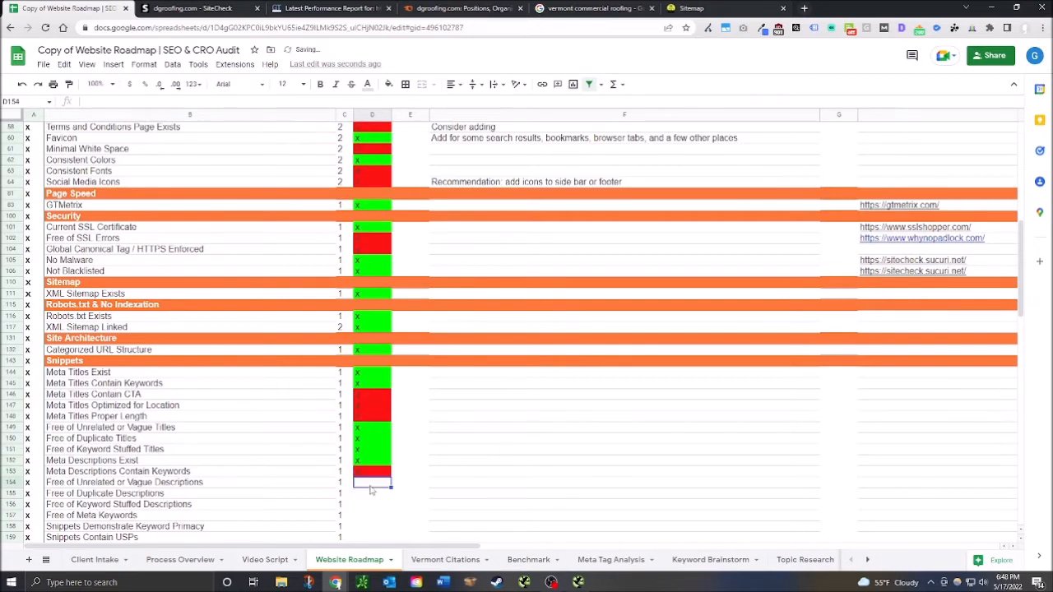
{"action": "type", "text": "o"}
{"action": "key", "text": "Return"}
Step: Mark Free of Duplicate Descriptions and Free of Keyword Stuffed Descriptions with x
{"action": "type", "text": "x"}
{"action": "key", "text": "Return"}
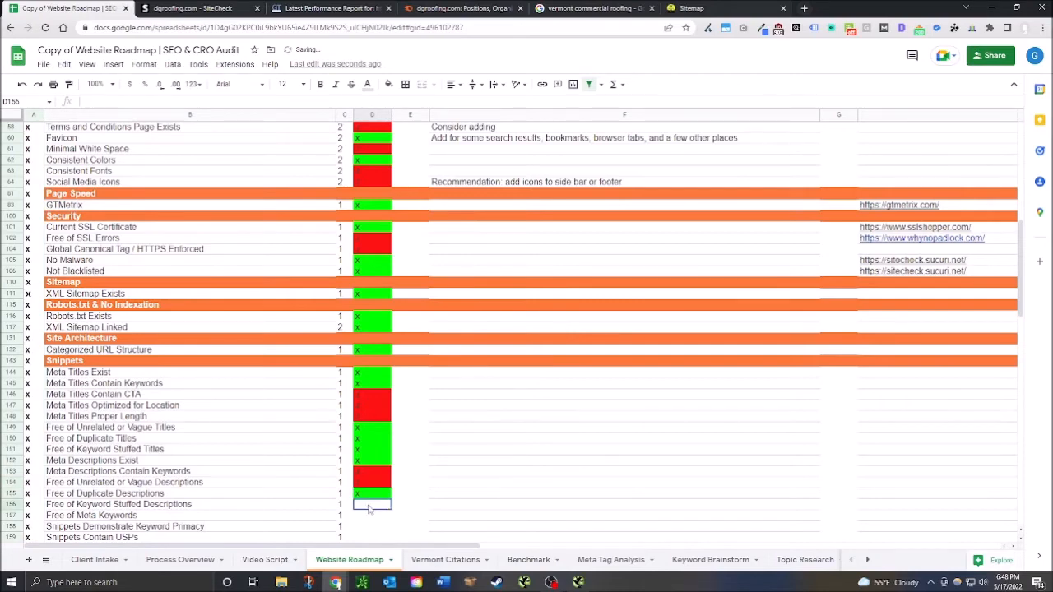
{"action": "type", "text": "x"}
{"action": "key", "text": "Return"}
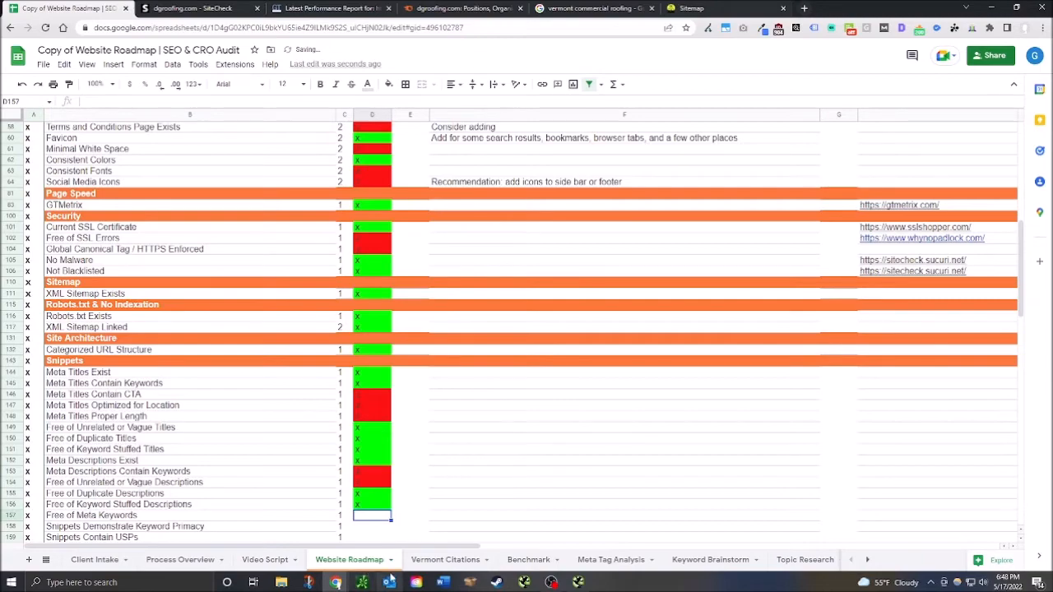
Step: Switch back to the Screaming Frog window with the DG Roofing crawl results
{"action": "left_click", "coordinate": [586, 581]}
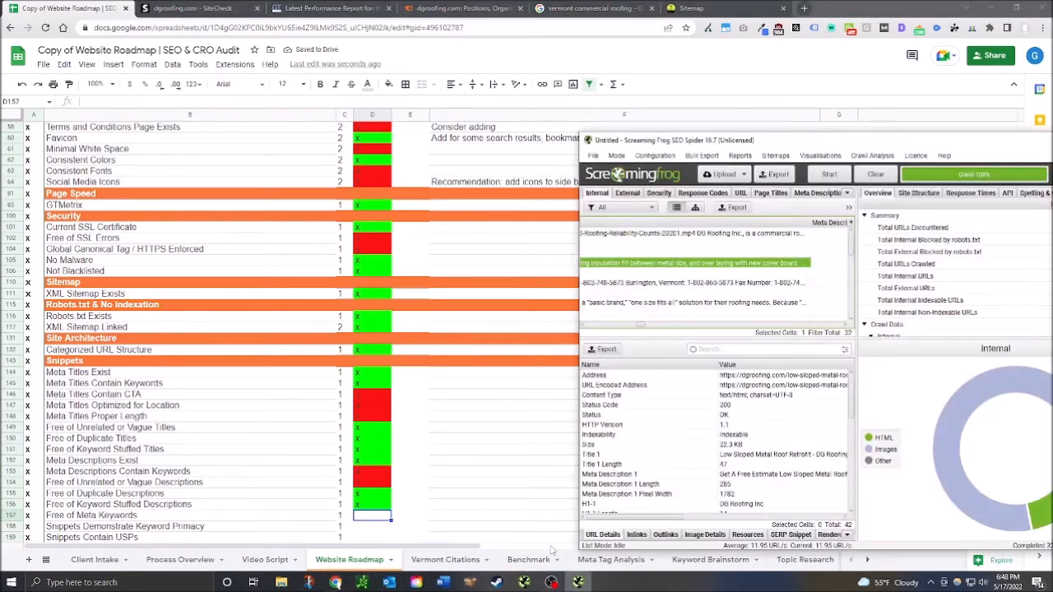
Step: Check the Meta Keywords column in the Screaming Frog crawl and mark Free of Meta Keywords with x in the audit sheet
{"action": "double_click", "coordinate": [943, 141]}
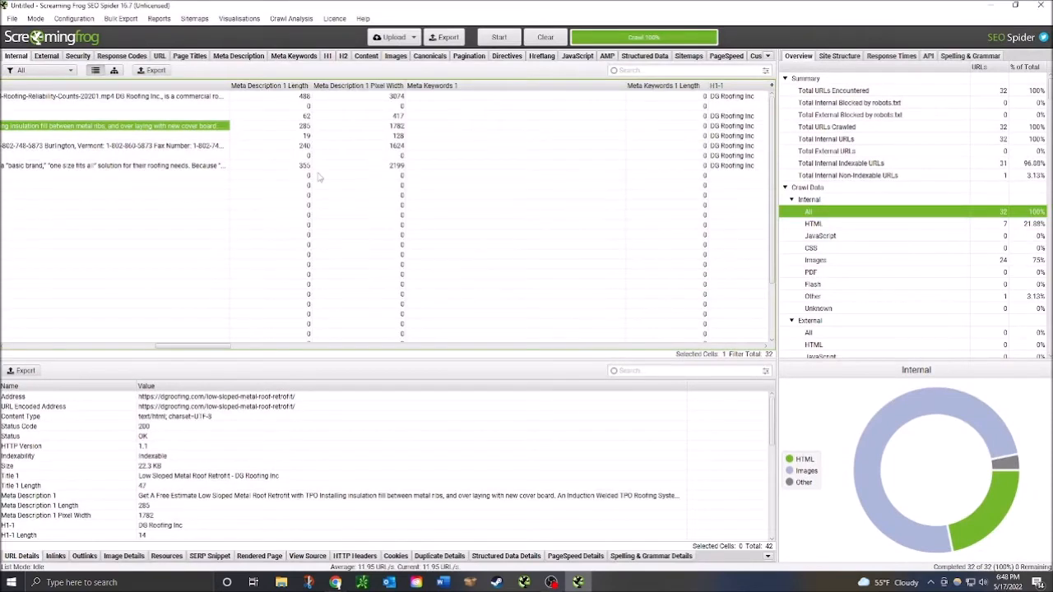
{"action": "key", "text": "alt+Tab"}
{"action": "scroll", "coordinate": [433, 486], "scroll_direction": "down", "scroll_amount": 2}
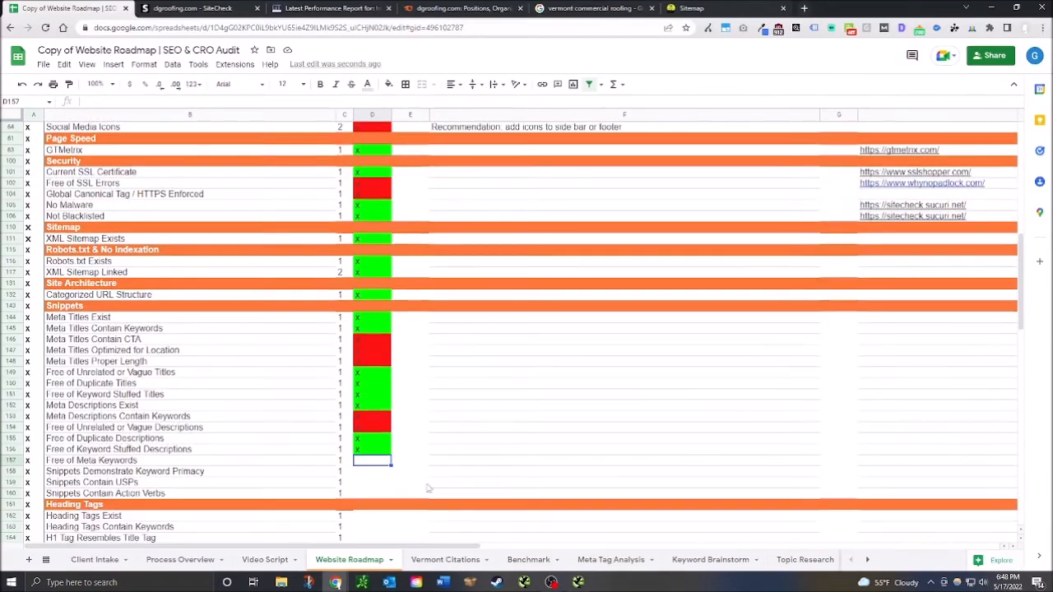
{"action": "type", "text": "x"}
{"action": "key", "text": "Return"}
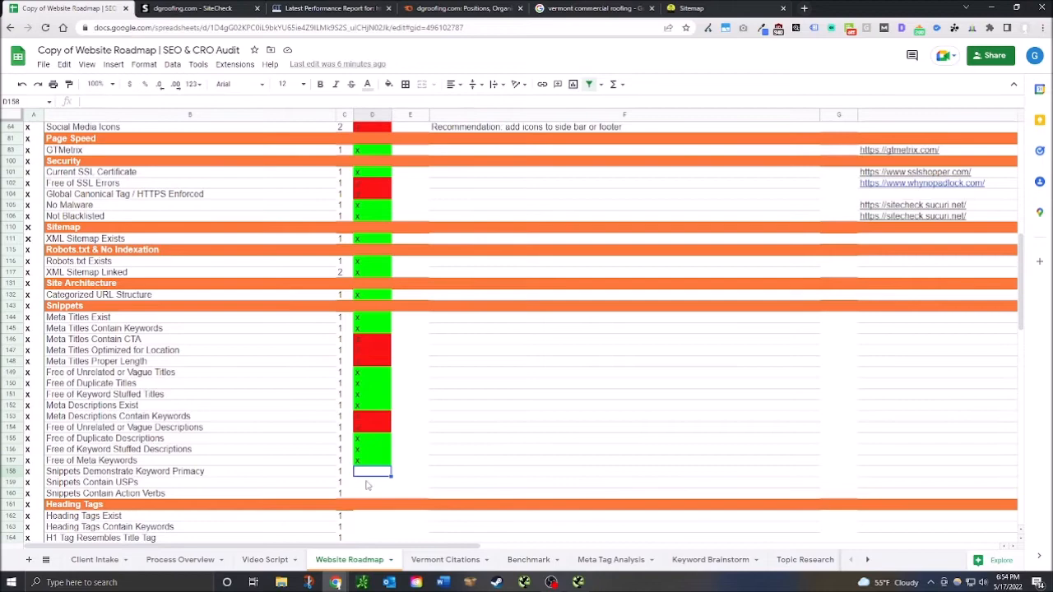
Step: Mark Snippets Demonstrate Keyword Primacy and Snippets Contain USPs as failed, and Snippets Contain Action Verbs with x
{"action": "type", "text": "x"}
{"action": "key", "text": "Return"}
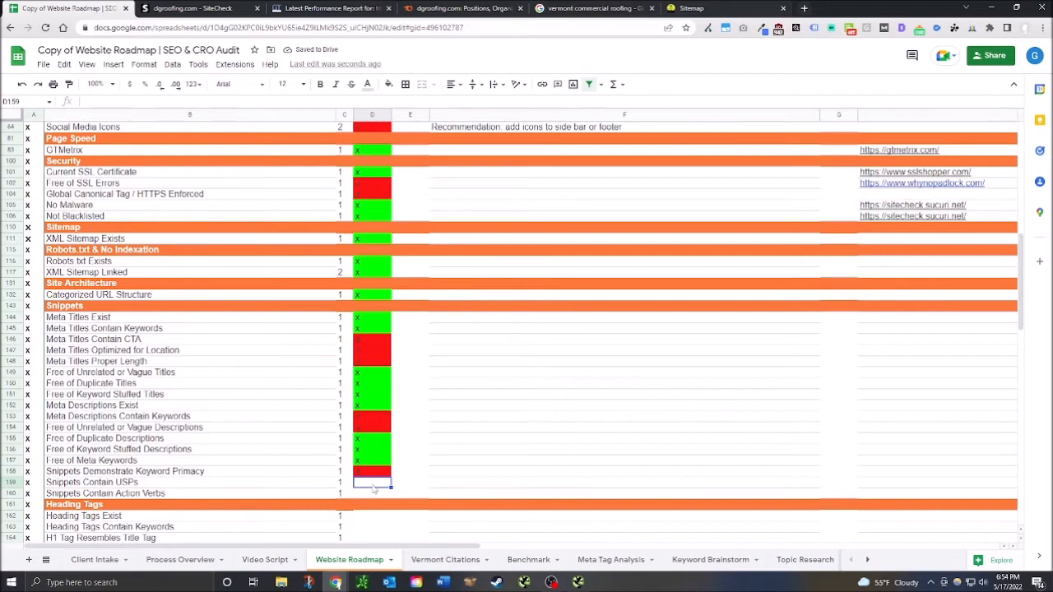
{"action": "type", "text": "x"}
{"action": "key", "text": "Return"}
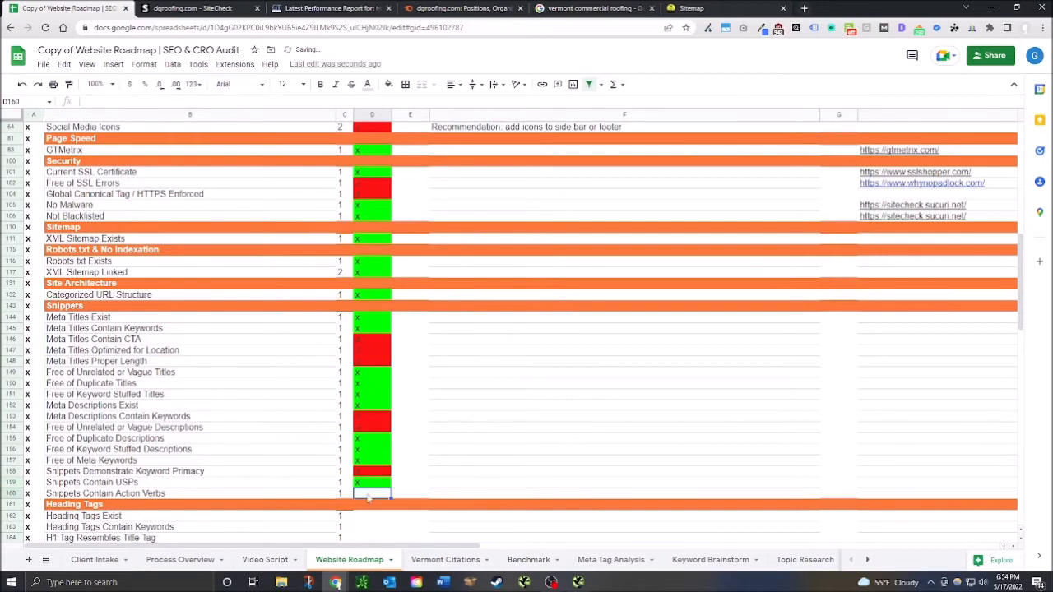
{"action": "left_click", "coordinate": [369, 486]}
{"action": "type", "text": "o"}
{"action": "key", "text": "Return"}
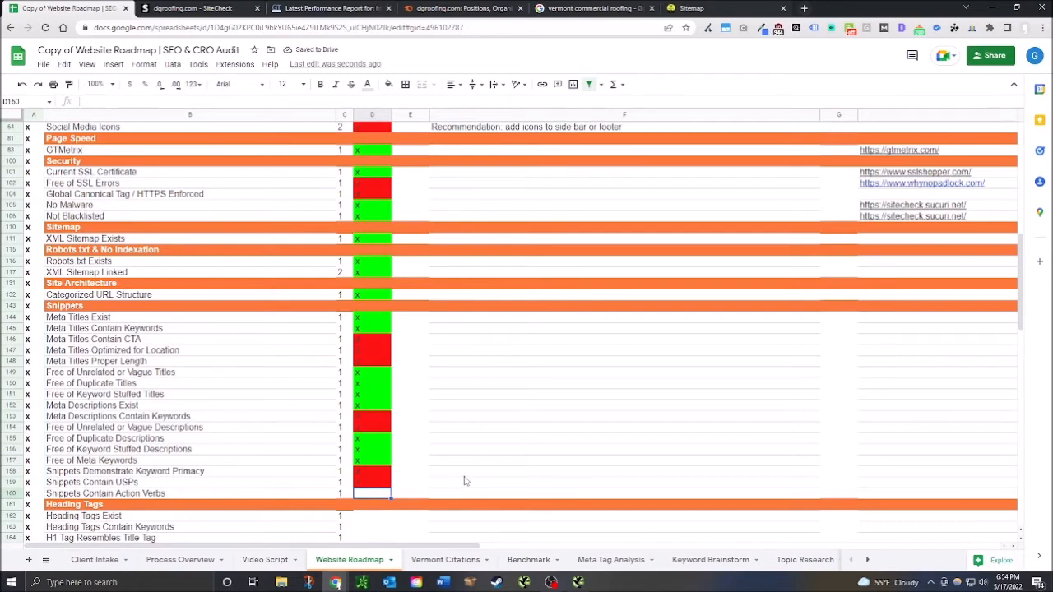
{"action": "type", "text": "x"}
{"action": "key", "text": "Return"}
Step: Review the H1-1, H1-2 and H2-1 columns of the Screaming Frog crawl to assess the Heading Tags checks
{"action": "left_click", "coordinate": [436, 483]}
{"action": "scroll", "coordinate": [395, 465], "scroll_direction": "down", "scroll_amount": 2}
{"action": "left_click", "coordinate": [384, 461]}
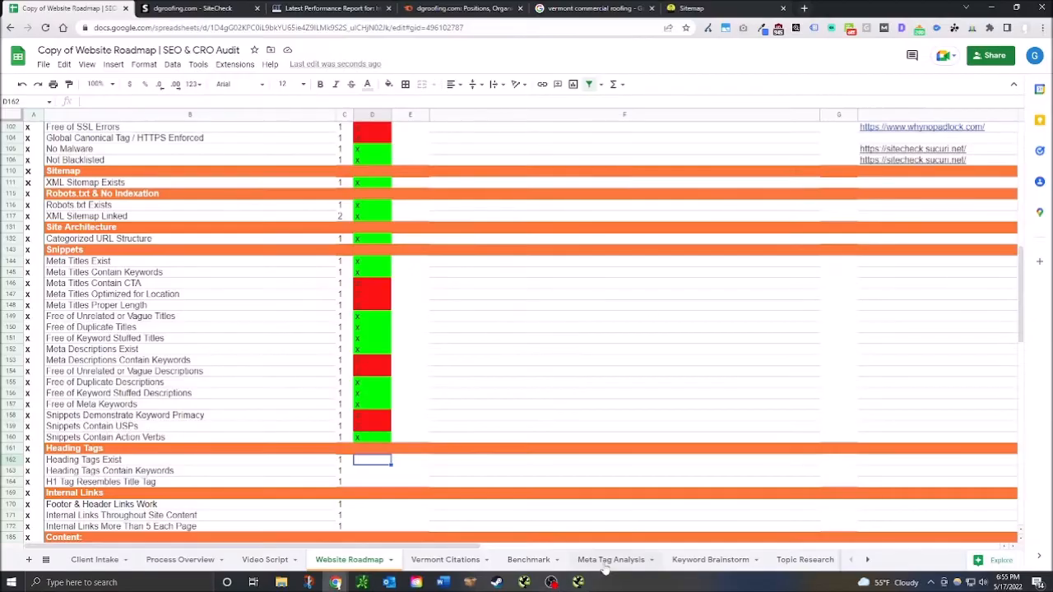
{"action": "left_click", "coordinate": [578, 582]}
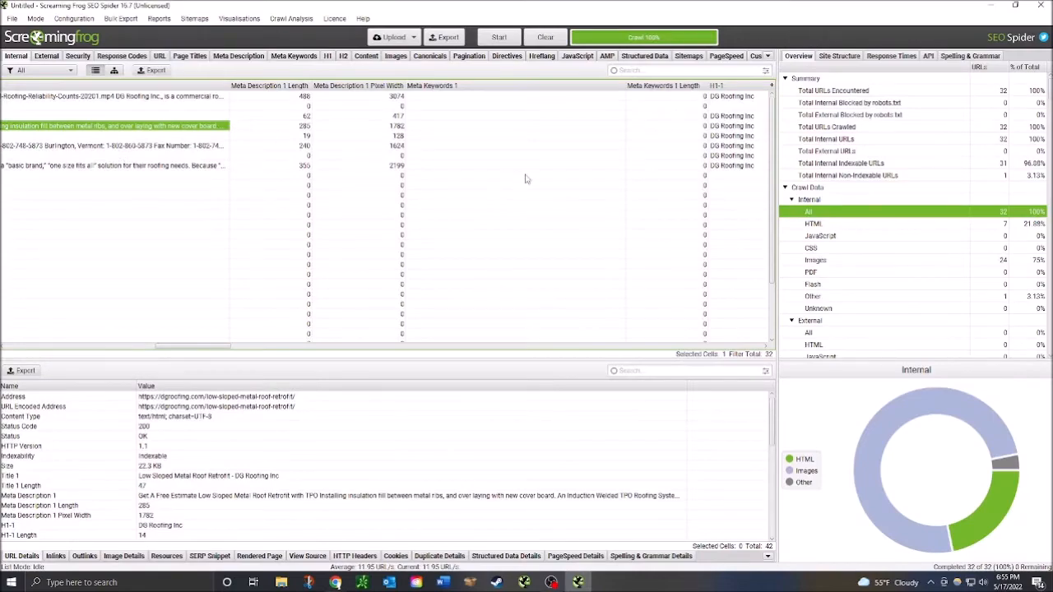
{"action": "left_click_drag", "start_coordinate": [705, 8], "coordinate": [708, 1]}
{"action": "left_click_drag", "start_coordinate": [195, 347], "coordinate": [250, 352]}
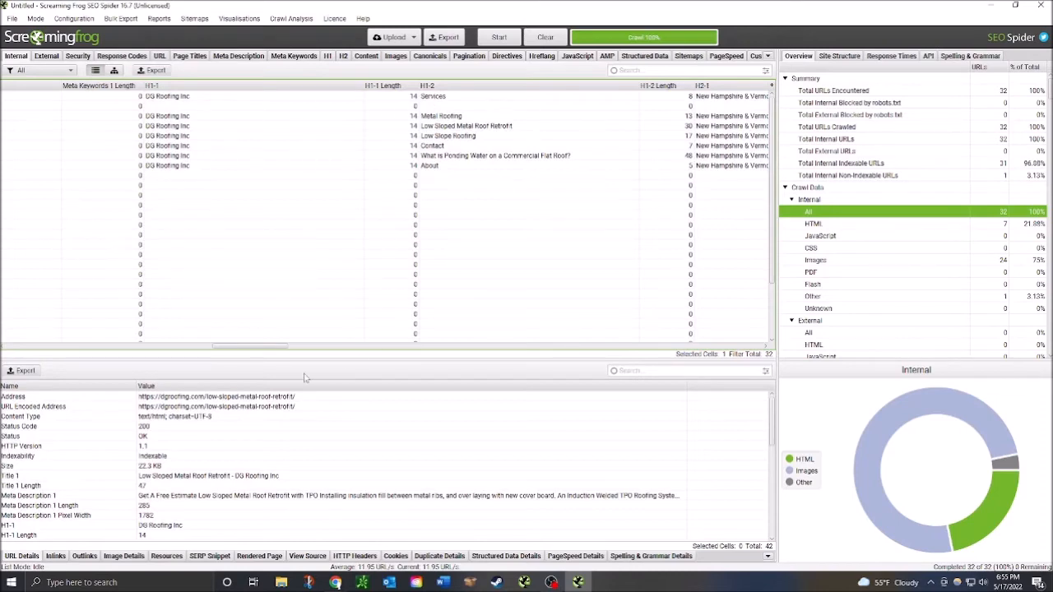
{"action": "mouse_move", "coordinate": [249, 346]}
{"action": "left_mouse_down"}
{"action": "mouse_move", "coordinate": [305, 350]}
{"action": "mouse_move", "coordinate": [253, 352]}
{"action": "left_mouse_up"}
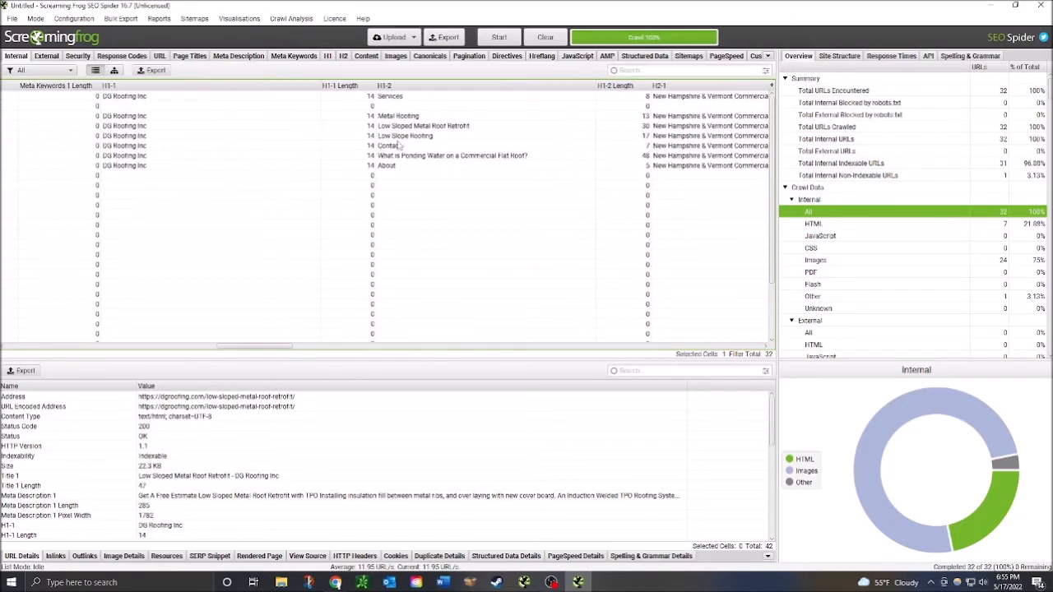
{"action": "key", "text": "alt+Tab"}
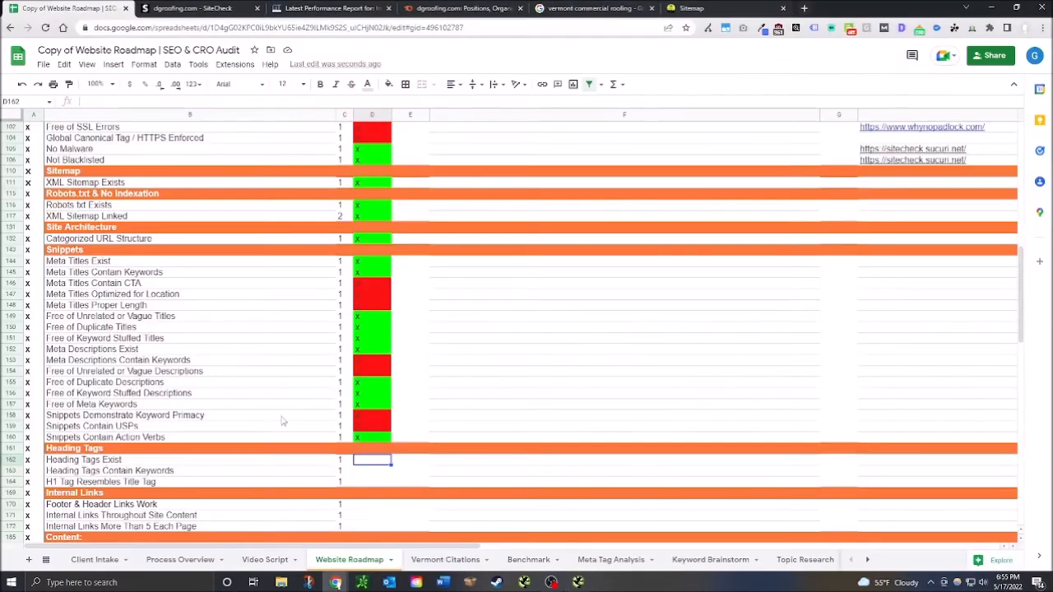
Step: Mark Heading Tags Exist with x, and Heading Tags Contain Keywords and H1 Tag Resembles Title Tag with z
{"action": "type", "text": "z"}
{"action": "key", "text": "Return"}
{"action": "key", "text": "Up"}
{"action": "type", "text": "x"}
{"action": "key", "text": "Return"}
{"action": "type", "text": "z"}
{"action": "key", "text": "Return"}
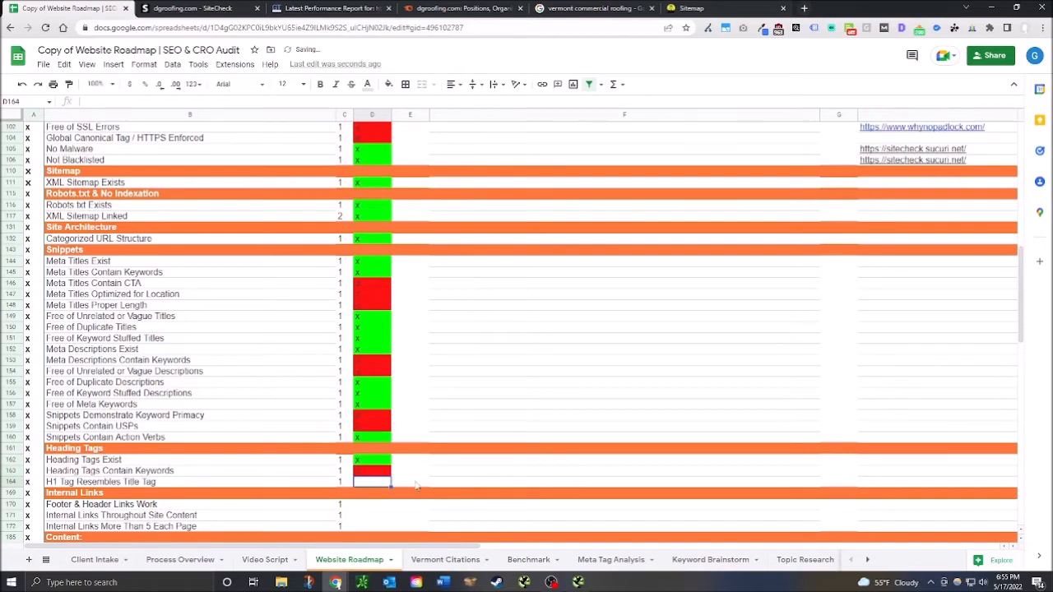
{"action": "type", "text": "z"}
{"action": "key", "text": "Return"}
Step: Enter z for Footer & Header Links Work and for Internal Links Throughout Site Content in the Internal Links section
{"action": "key", "text": "Down"}
{"action": "scroll", "coordinate": [421, 497], "scroll_direction": "down", "scroll_amount": 2}
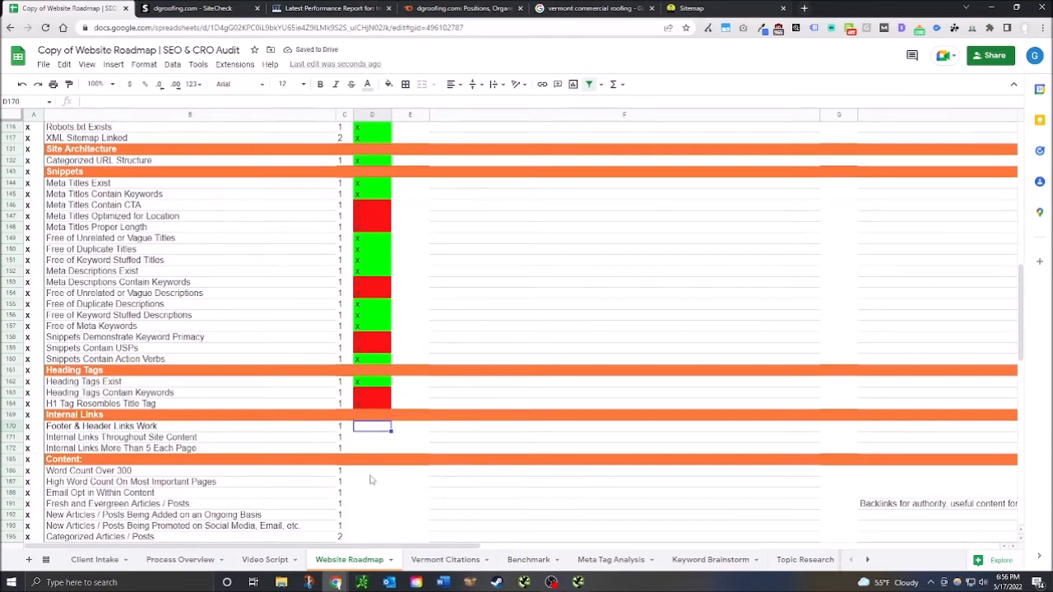
{"action": "type", "text": "z"}
{"action": "key", "text": "Return"}
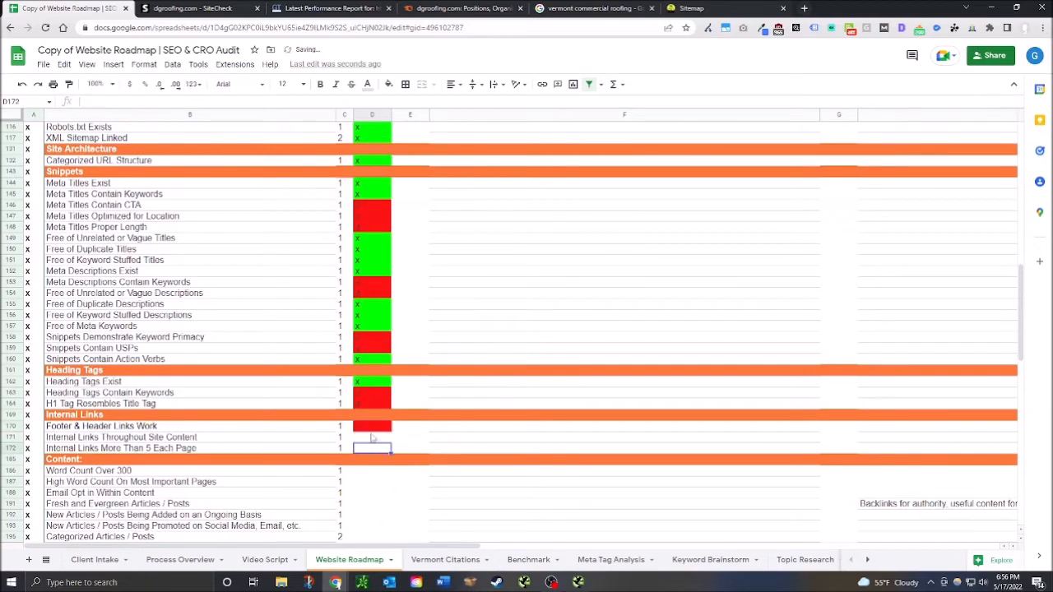
{"action": "type", "text": "z"}
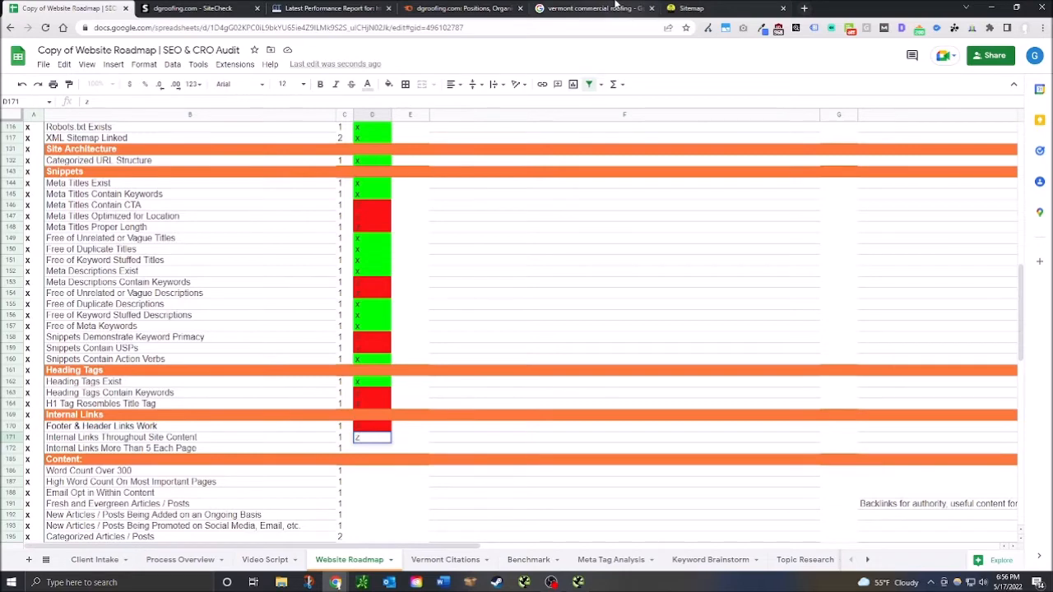
Step: Load the dgroofing.com home page by removing page-sitemap.xml from the open sitemap address
{"action": "left_click", "coordinate": [695, 8]}
{"action": "left_click", "coordinate": [172, 8]}
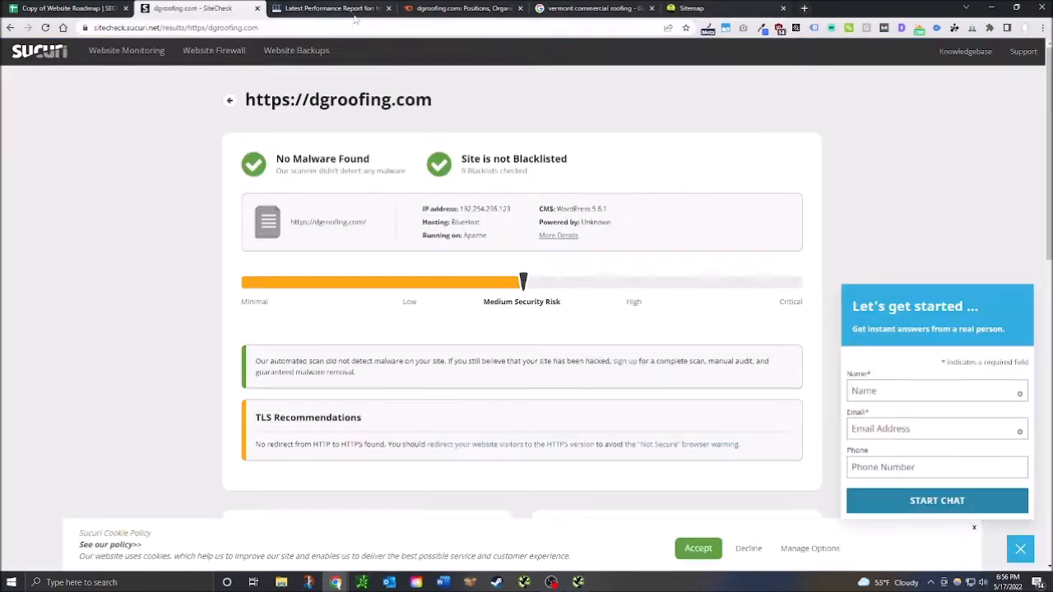
{"action": "left_click", "coordinate": [290, 7]}
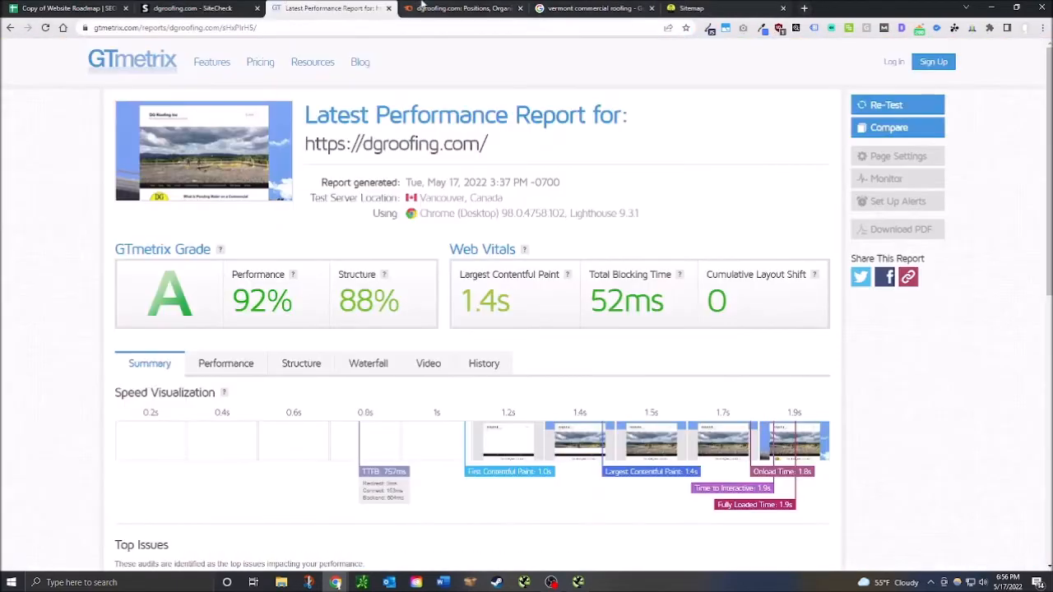
{"action": "left_click", "coordinate": [696, 7]}
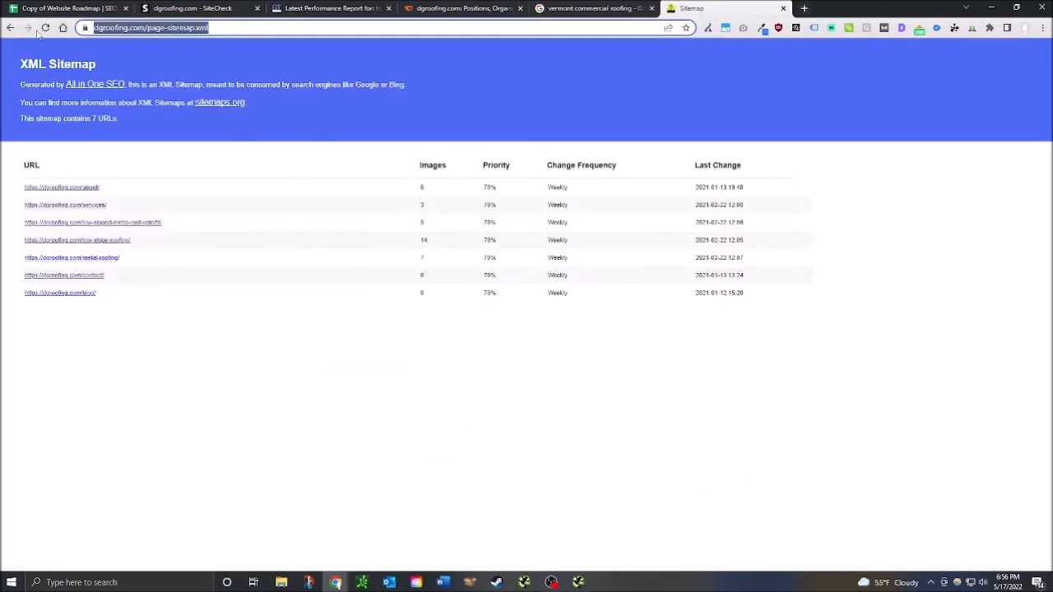
{"action": "left_click_drag", "start_coordinate": [170, 28], "coordinate": [507, 51]}
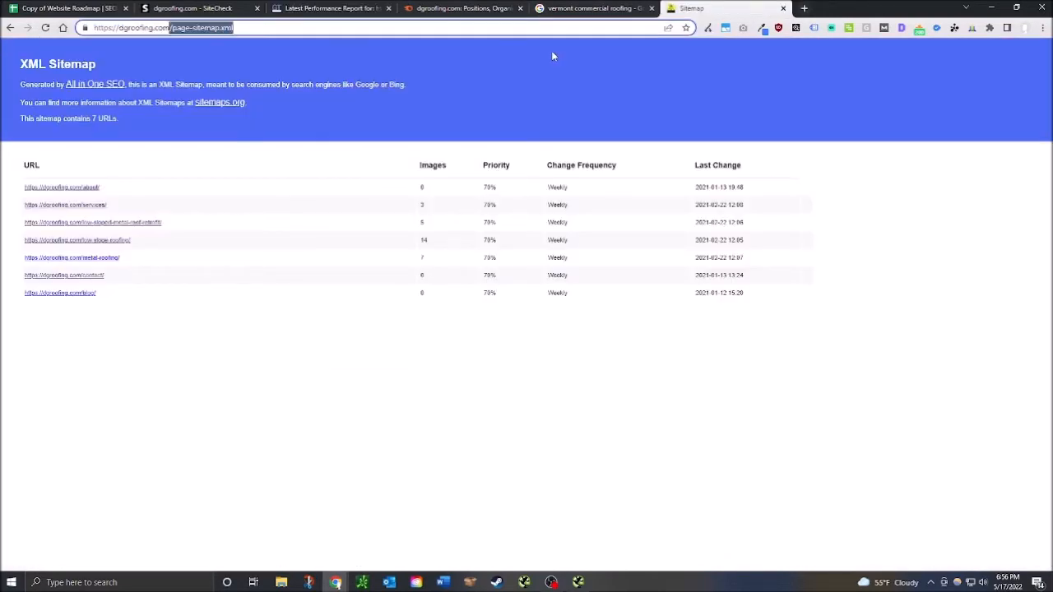
{"action": "key", "text": "BackSpace"}
{"action": "key", "text": "Return"}
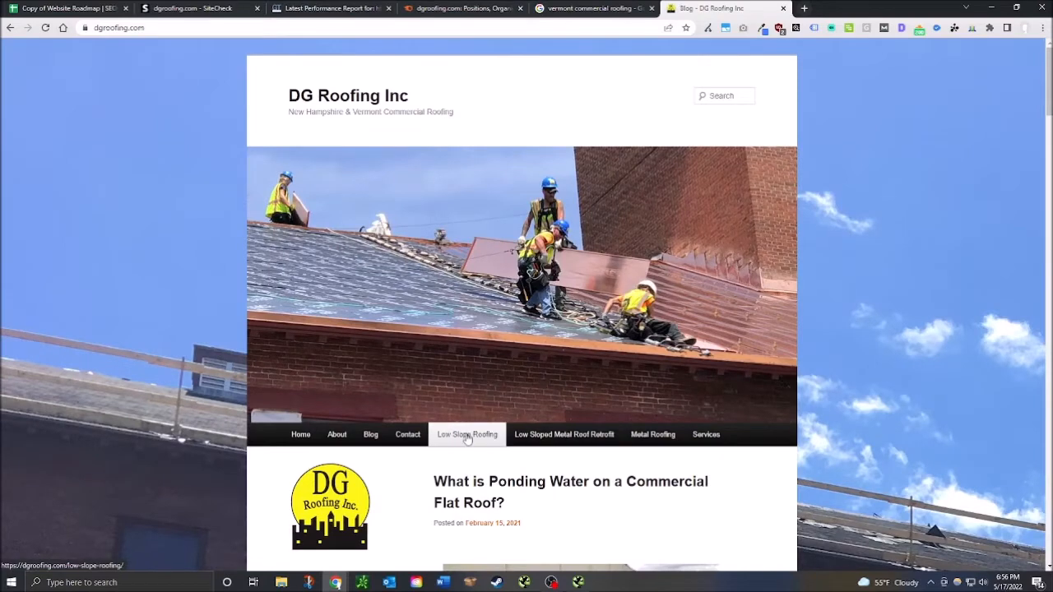
Step: Open the site's Metal Roofing page and look through its content for internal links
{"action": "left_click", "coordinate": [652, 435]}
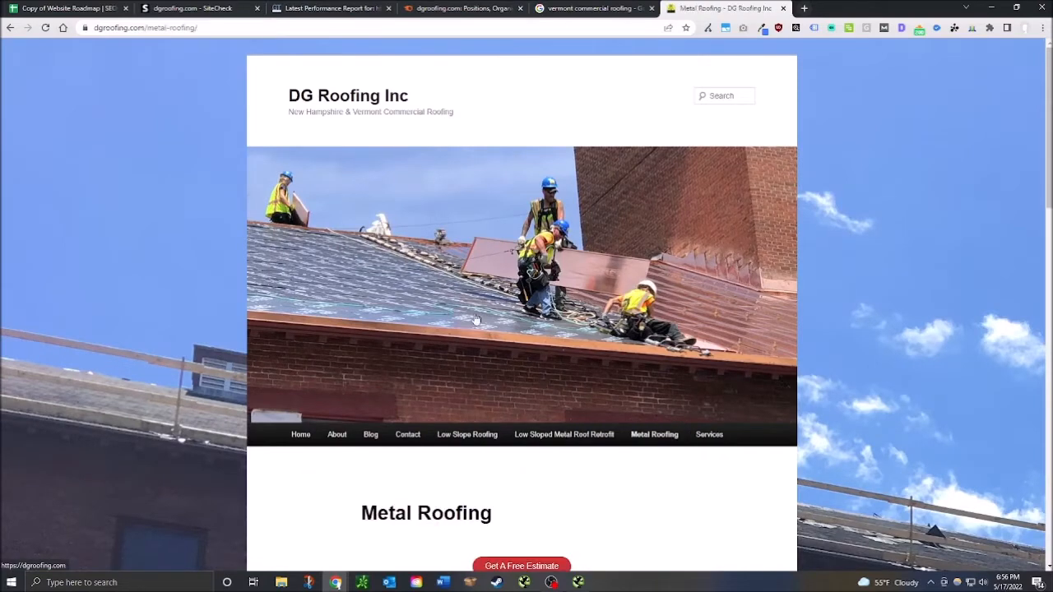
{"action": "scroll", "coordinate": [476, 307], "scroll_direction": "down", "scroll_amount": 7}
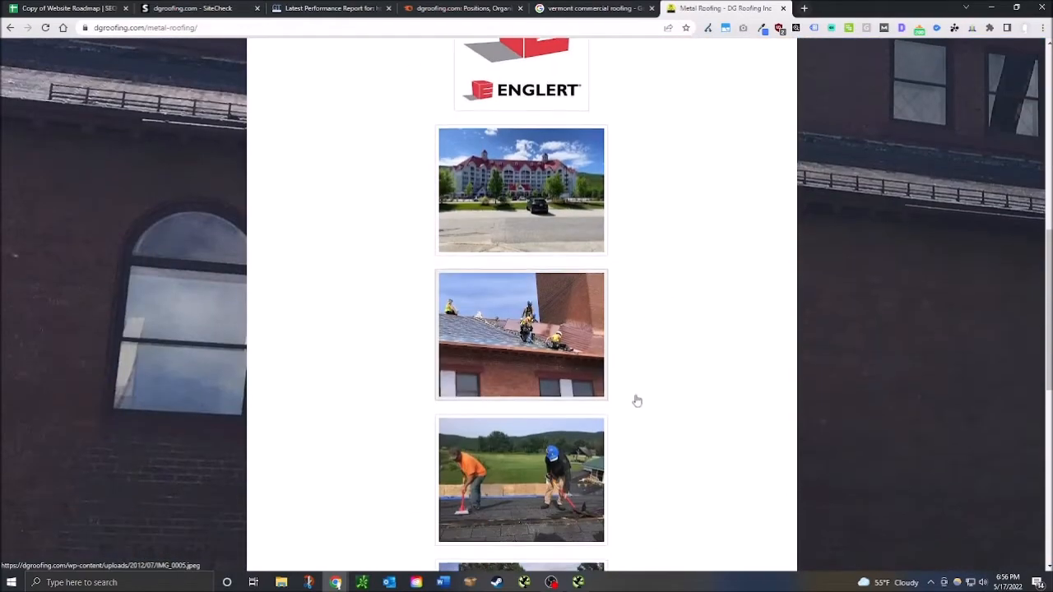
{"action": "scroll", "coordinate": [638, 398], "scroll_direction": "down", "scroll_amount": 7}
{"action": "scroll", "coordinate": [632, 392], "scroll_direction": "up", "scroll_amount": 3}
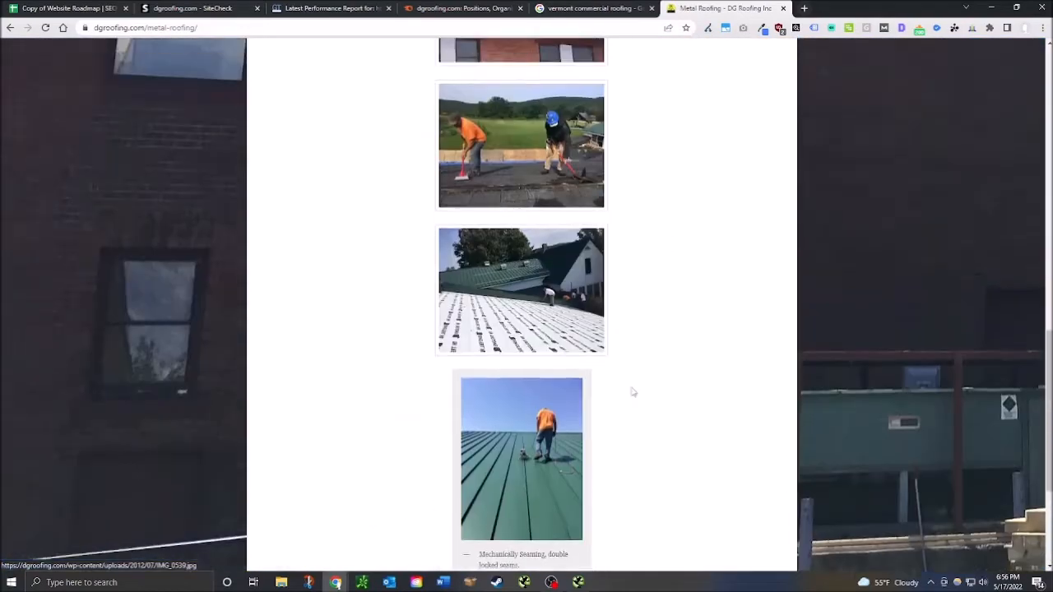
{"action": "scroll", "coordinate": [632, 393], "scroll_direction": "up", "scroll_amount": 10}
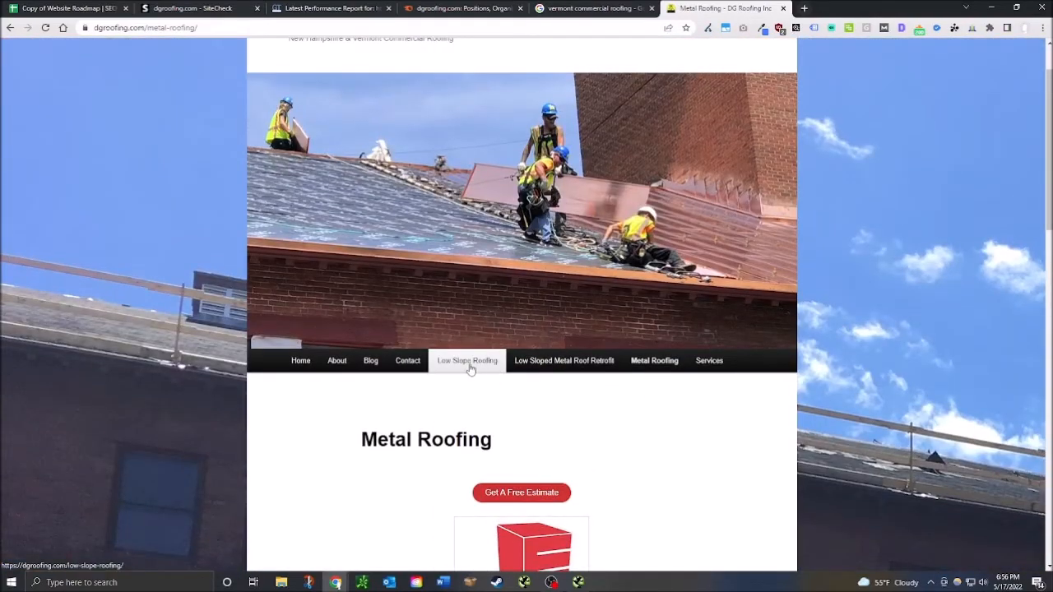
Step: Open the Low Slope Roofing page and look through its full length for links within the content
{"action": "left_click", "coordinate": [469, 363]}
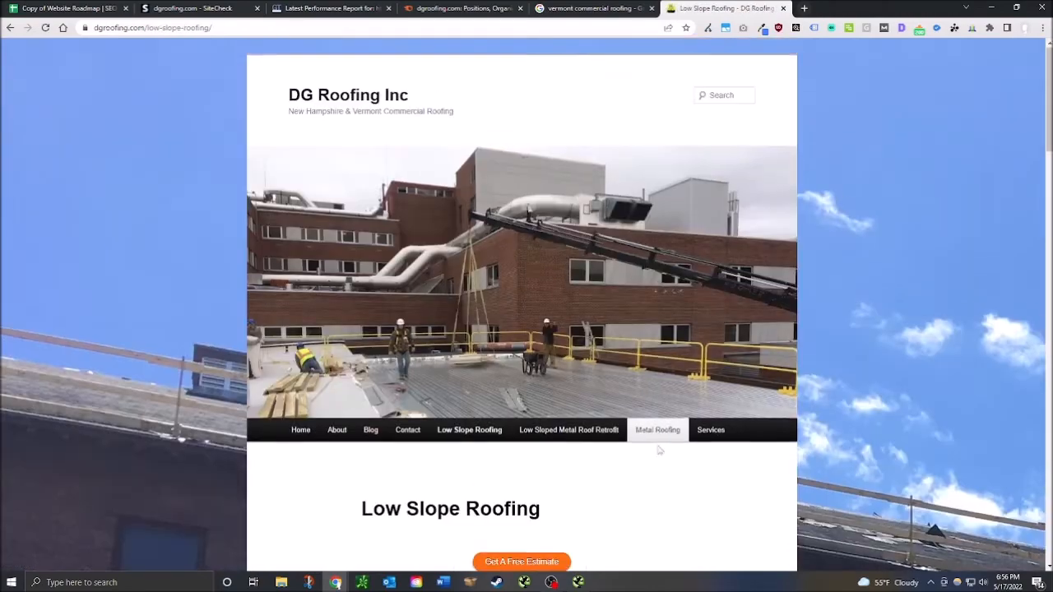
{"action": "scroll", "coordinate": [596, 173], "scroll_direction": "down", "scroll_amount": 3}
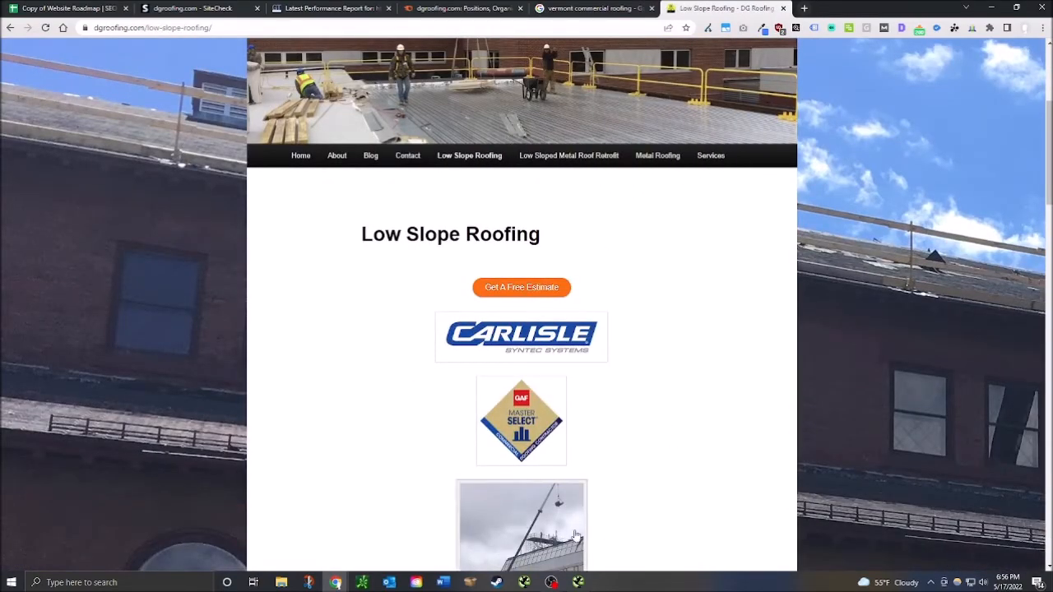
{"action": "scroll", "coordinate": [650, 460], "scroll_direction": "down", "scroll_amount": 15}
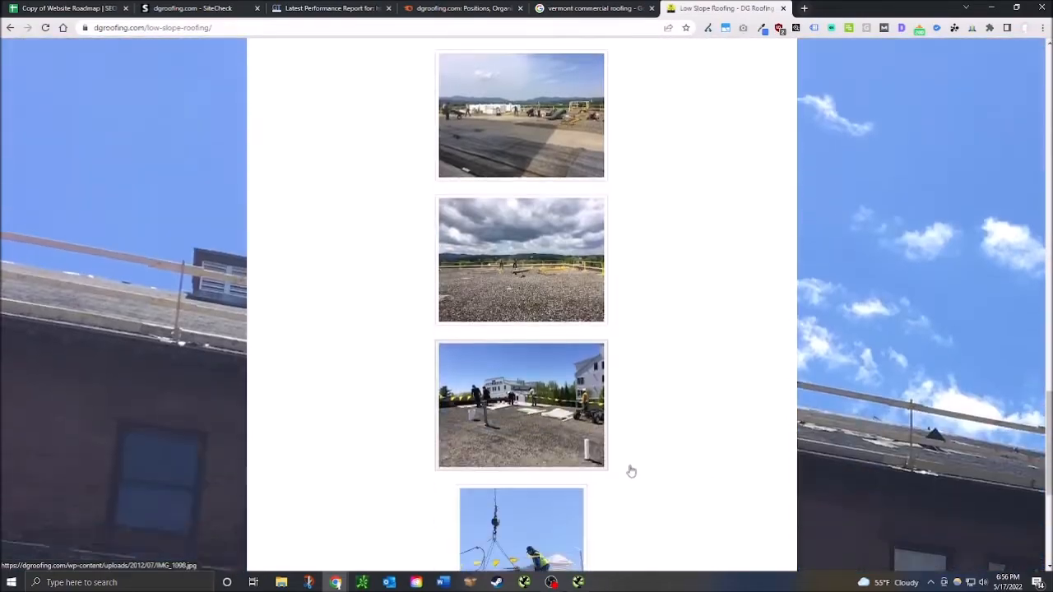
{"action": "scroll", "coordinate": [634, 461], "scroll_direction": "down", "scroll_amount": 5}
{"action": "scroll", "coordinate": [776, 425], "scroll_direction": "up", "scroll_amount": 10}
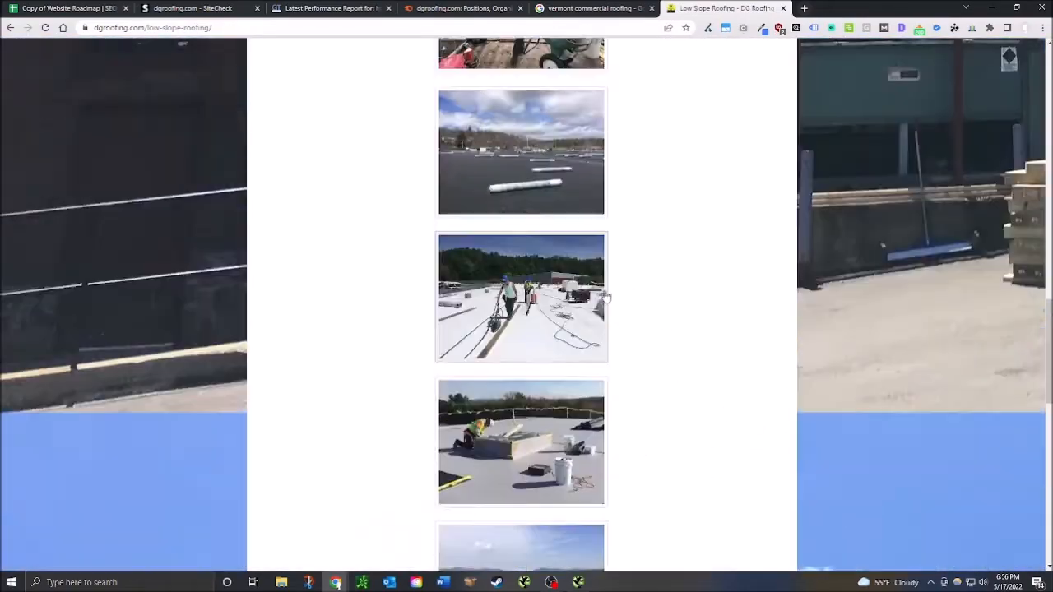
{"action": "scroll", "coordinate": [606, 297], "scroll_direction": "up", "scroll_amount": 20}
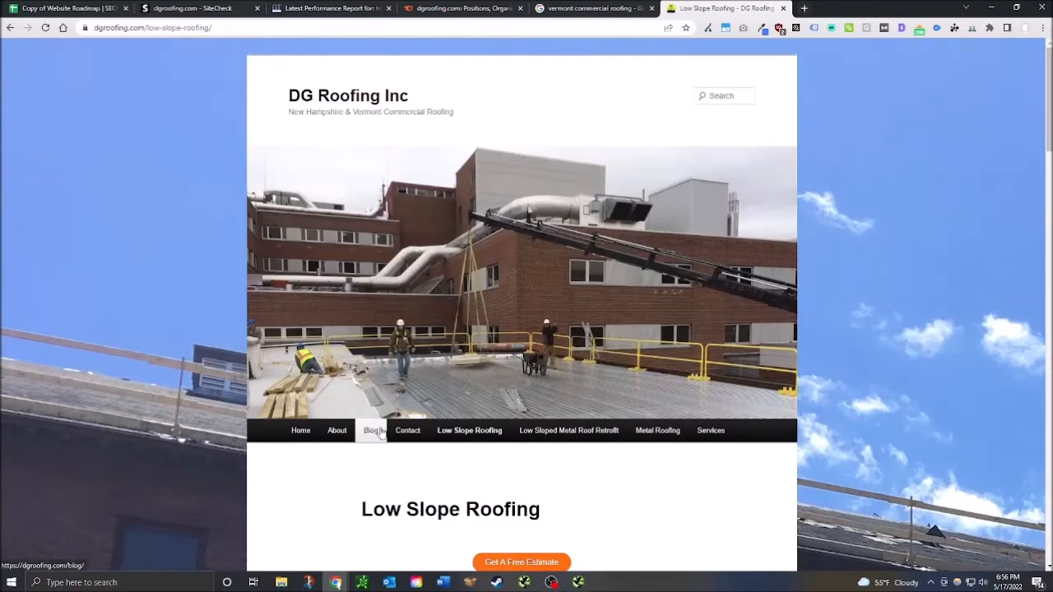
Step: Open the site's Blog page and examine the ponding water and roof leak posts for internal links
{"action": "left_click", "coordinate": [374, 430]}
{"action": "scroll", "coordinate": [659, 296], "scroll_direction": "down", "scroll_amount": 10}
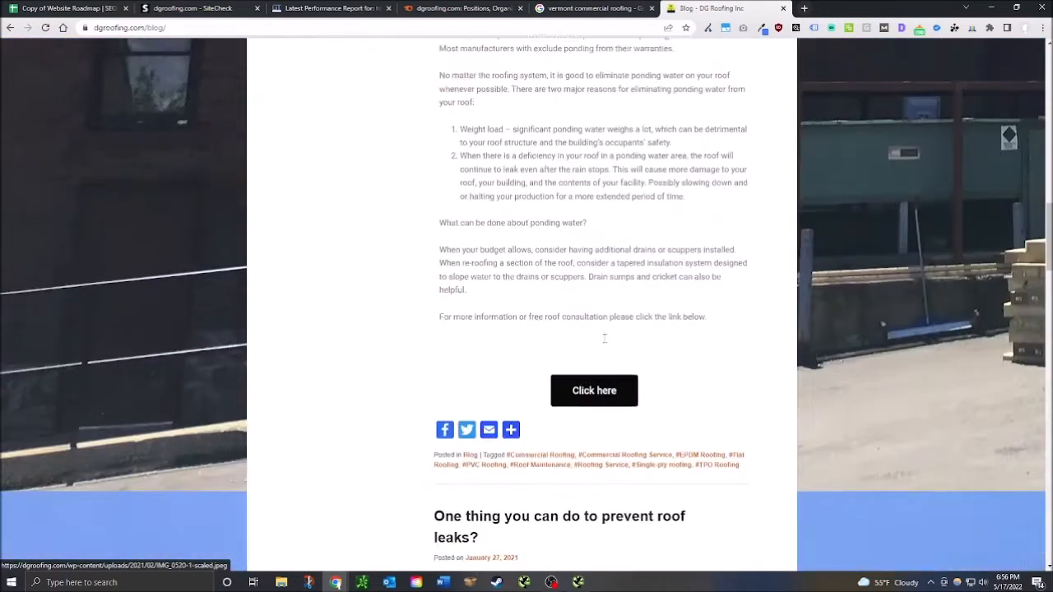
{"action": "scroll", "coordinate": [604, 338], "scroll_direction": "down", "scroll_amount": 20}
{"action": "scroll", "coordinate": [569, 382], "scroll_direction": "up", "scroll_amount": 15}
{"action": "scroll", "coordinate": [569, 381], "scroll_direction": "up", "scroll_amount": 10}
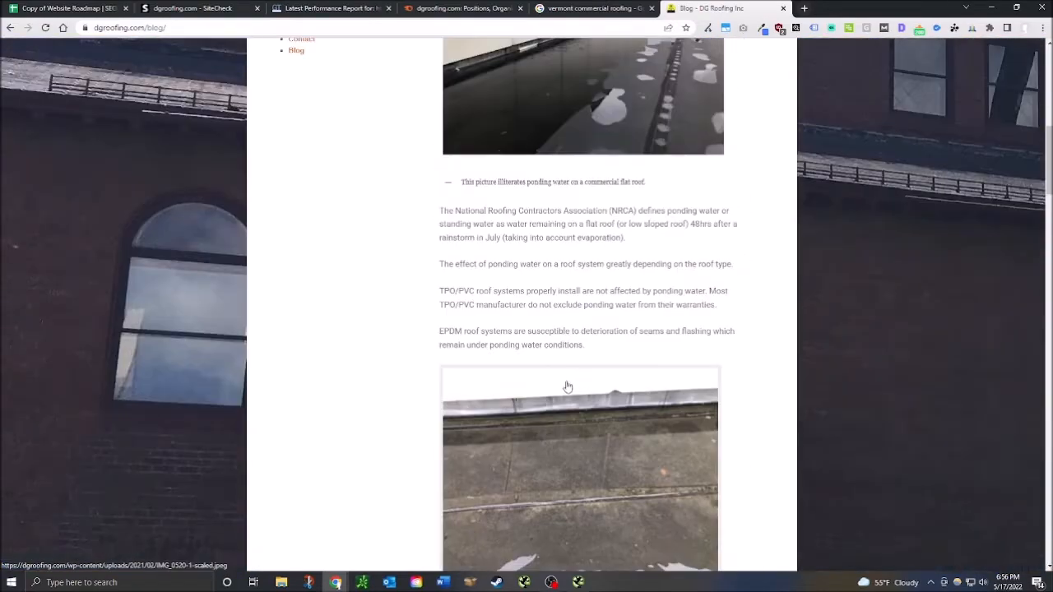
{"action": "scroll", "coordinate": [568, 383], "scroll_direction": "up", "scroll_amount": 7}
{"action": "scroll", "coordinate": [510, 395], "scroll_direction": "down", "scroll_amount": 6}
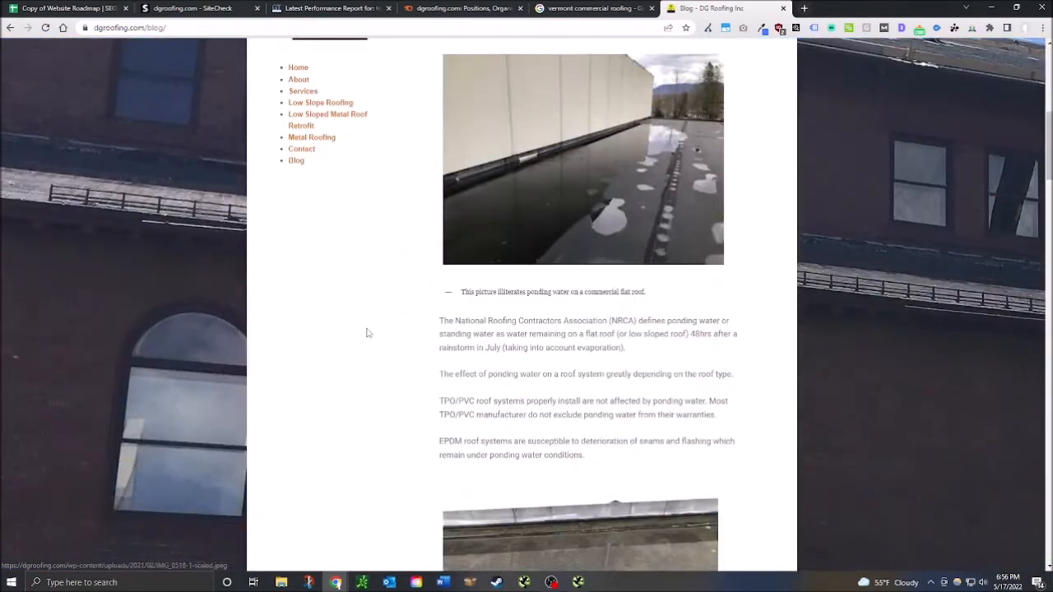
{"action": "scroll", "coordinate": [354, 321], "scroll_direction": "up", "scroll_amount": 2}
{"action": "scroll", "coordinate": [567, 317], "scroll_direction": "down", "scroll_amount": 2}
{"action": "scroll", "coordinate": [681, 294], "scroll_direction": "up", "scroll_amount": 6}
{"action": "scroll", "coordinate": [681, 294], "scroll_direction": "down", "scroll_amount": 6}
{"action": "scroll", "coordinate": [541, 353], "scroll_direction": "up", "scroll_amount": 4}
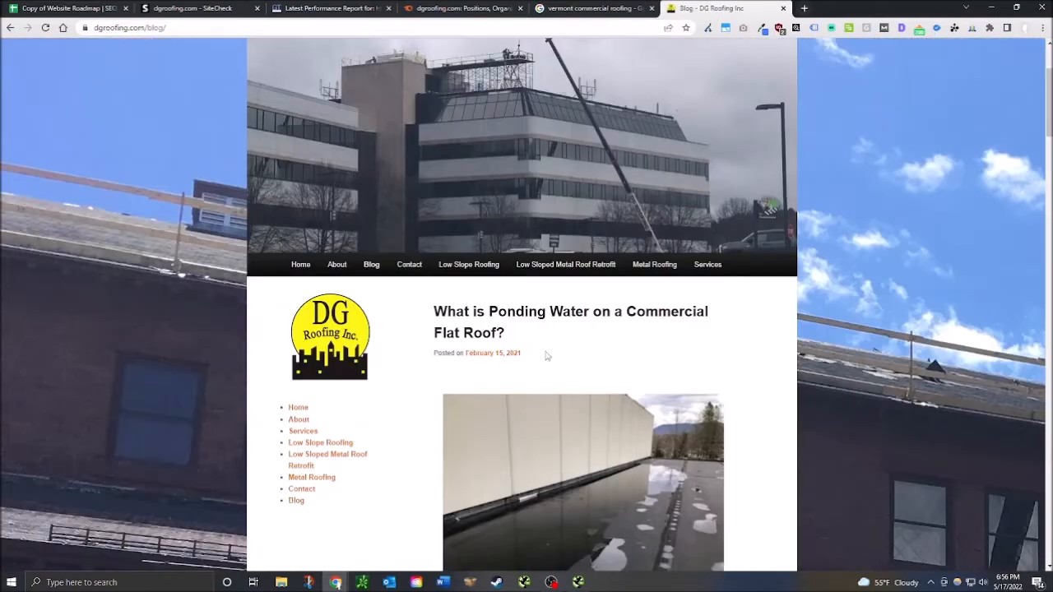
{"action": "scroll", "coordinate": [541, 353], "scroll_direction": "down", "scroll_amount": 10}
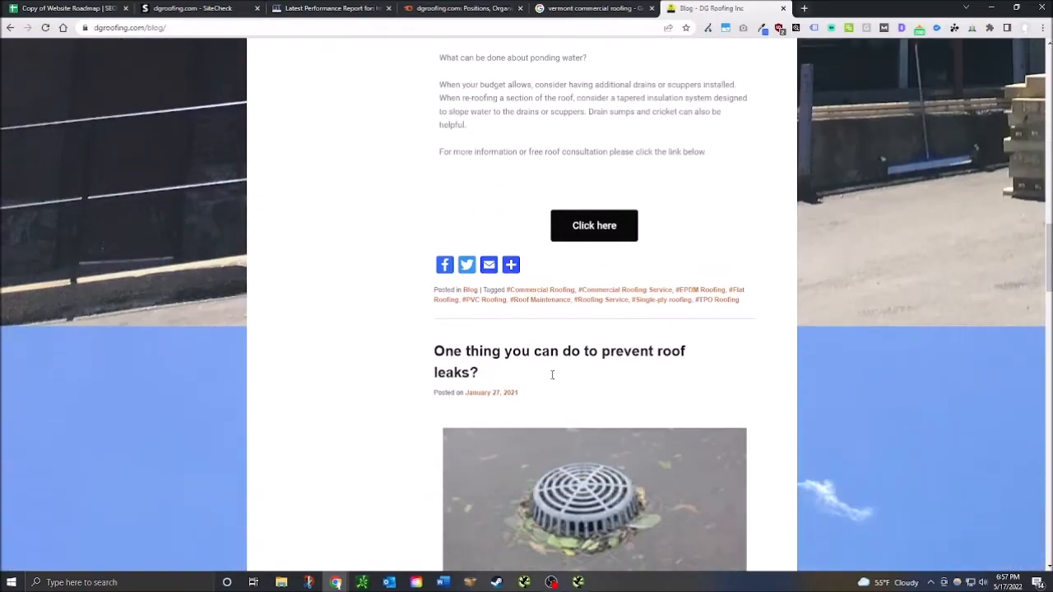
{"action": "scroll", "coordinate": [537, 366], "scroll_direction": "down", "scroll_amount": 3}
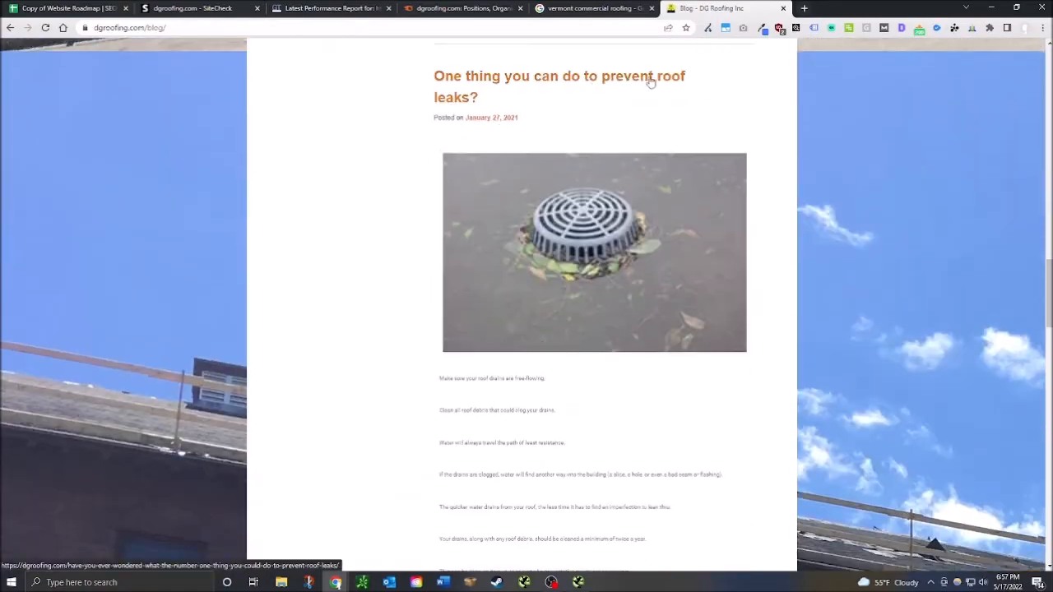
Step: Recheck the Blog page's ponding water and roof leak posts for links within their content, back to the page header
{"action": "scroll", "coordinate": [614, 357], "scroll_direction": "up", "scroll_amount": 8}
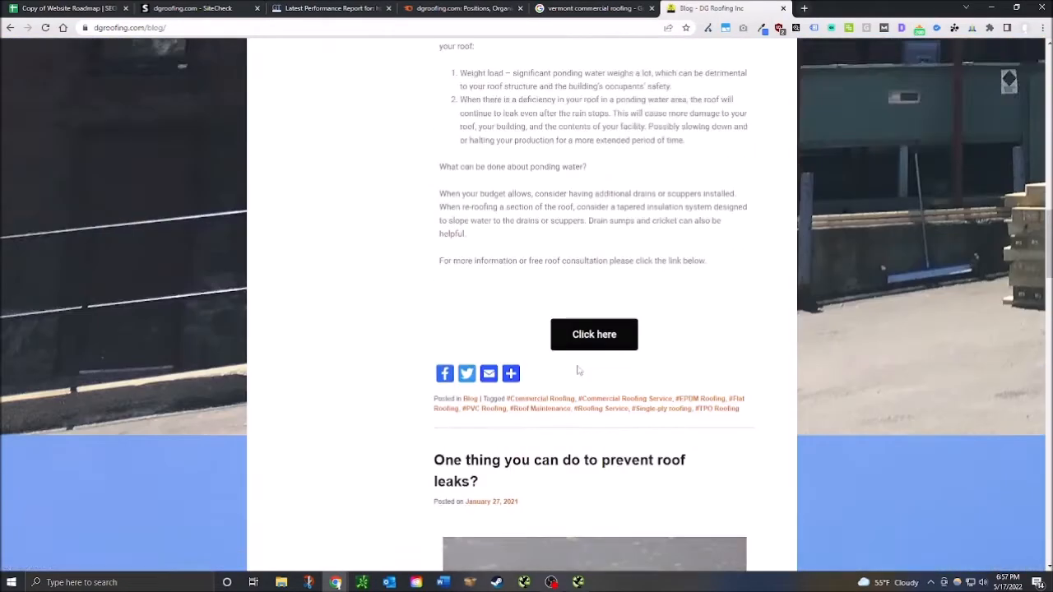
{"action": "scroll", "coordinate": [578, 371], "scroll_direction": "up", "scroll_amount": 8}
{"action": "scroll", "coordinate": [580, 384], "scroll_direction": "down", "scroll_amount": 6}
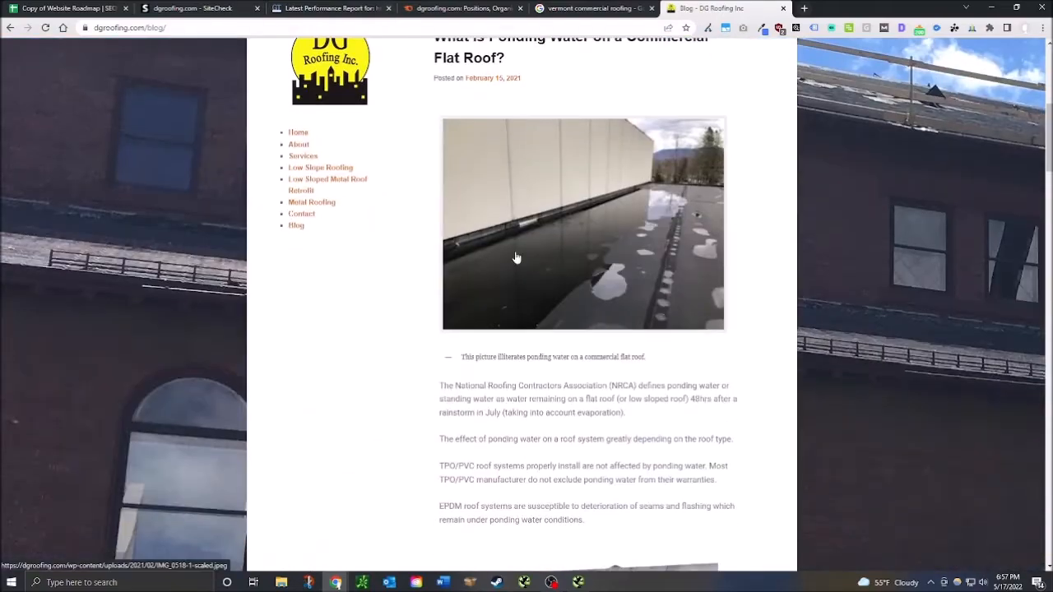
{"action": "scroll", "coordinate": [465, 291], "scroll_direction": "up", "scroll_amount": 4}
{"action": "scroll", "coordinate": [611, 451], "scroll_direction": "down", "scroll_amount": 5}
{"action": "scroll", "coordinate": [611, 451], "scroll_direction": "down", "scroll_amount": 14}
{"action": "scroll", "coordinate": [552, 387], "scroll_direction": "up", "scroll_amount": 3}
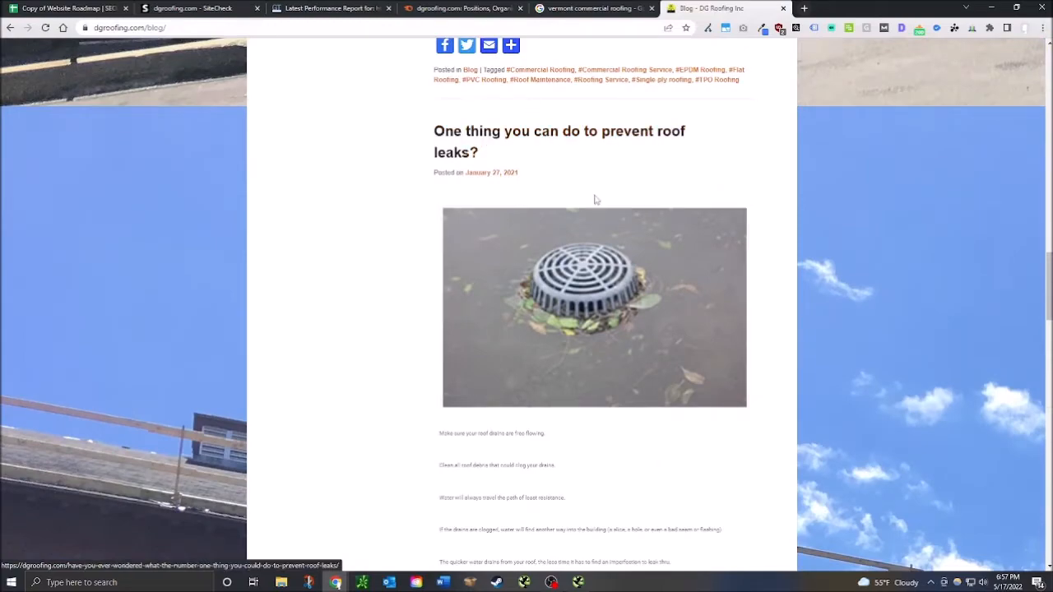
{"action": "scroll", "coordinate": [520, 415], "scroll_direction": "down", "scroll_amount": 3}
{"action": "scroll", "coordinate": [510, 501], "scroll_direction": "up", "scroll_amount": 12}
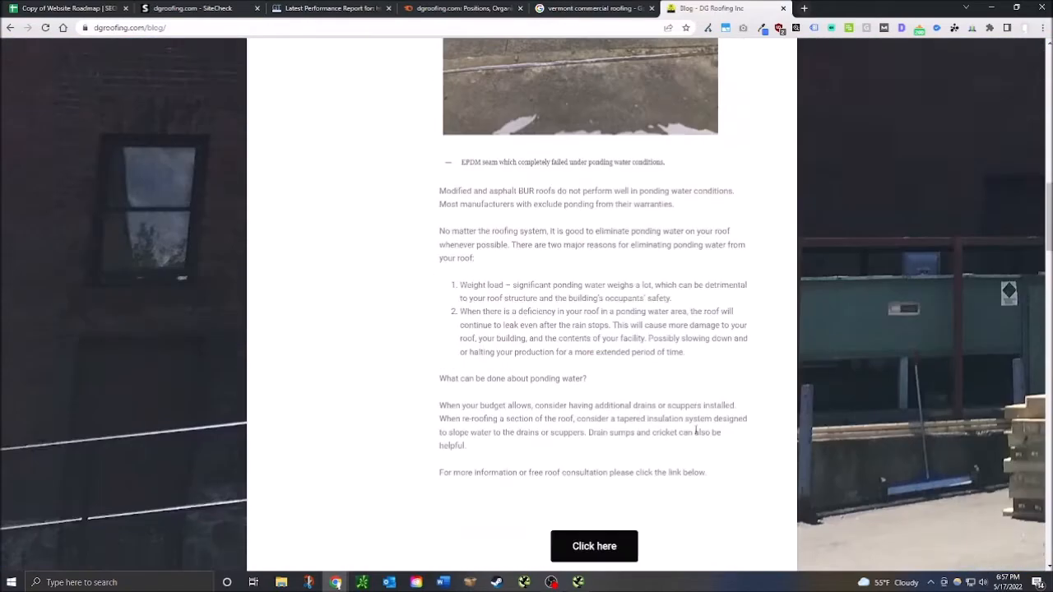
{"action": "scroll", "coordinate": [594, 450], "scroll_direction": "up", "scroll_amount": 10}
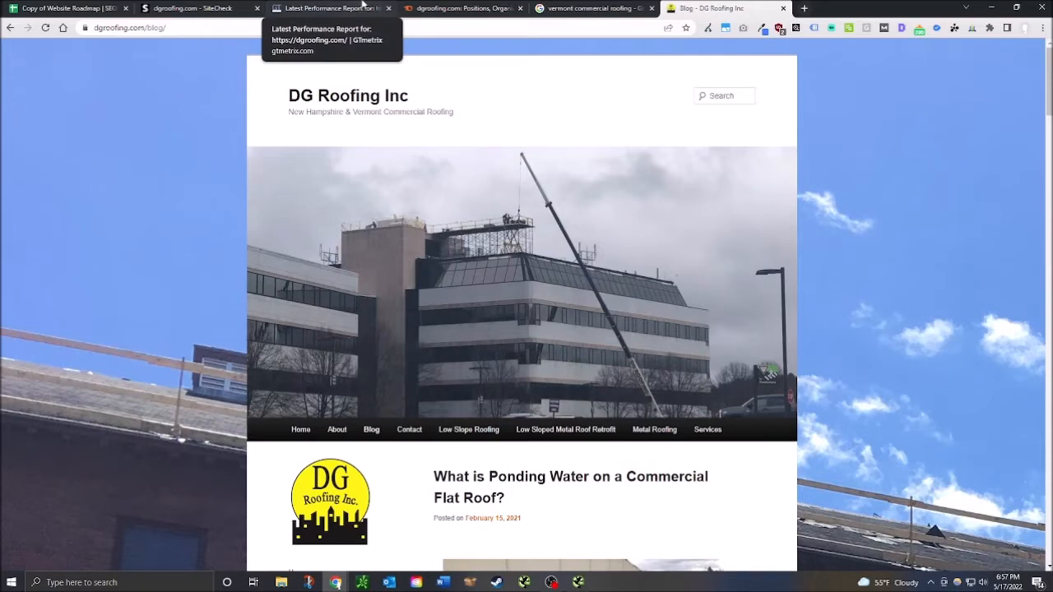
Step: Score Internal Links Throughout Site Content and Internal Links More Than 5 Each Page with z in the Website Roadmap sheet
{"action": "left_click", "coordinate": [362, 5]}
{"action": "left_click", "coordinate": [224, 7]}
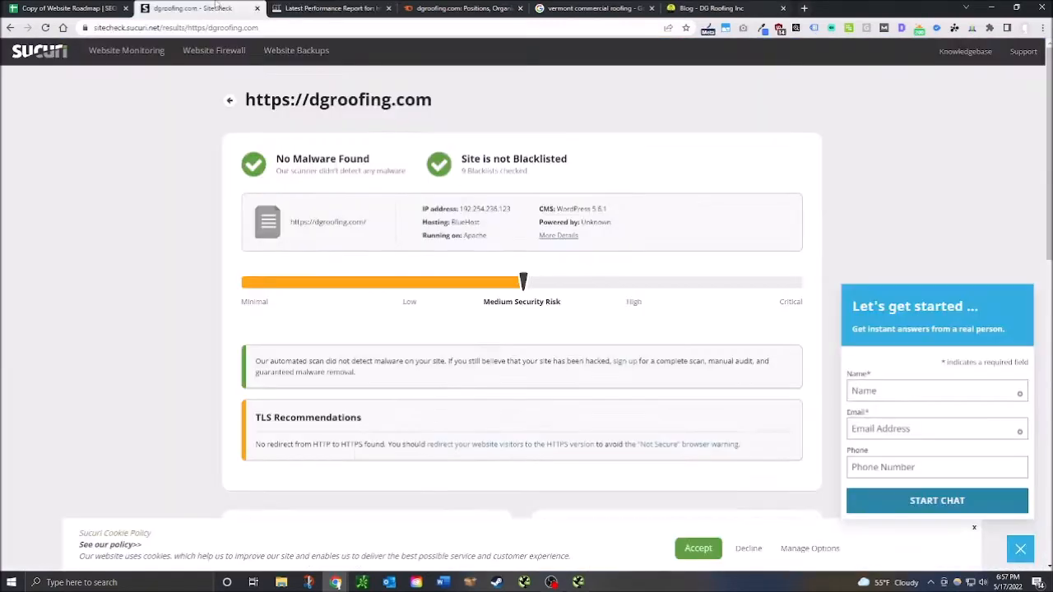
{"action": "left_click", "coordinate": [67, 7]}
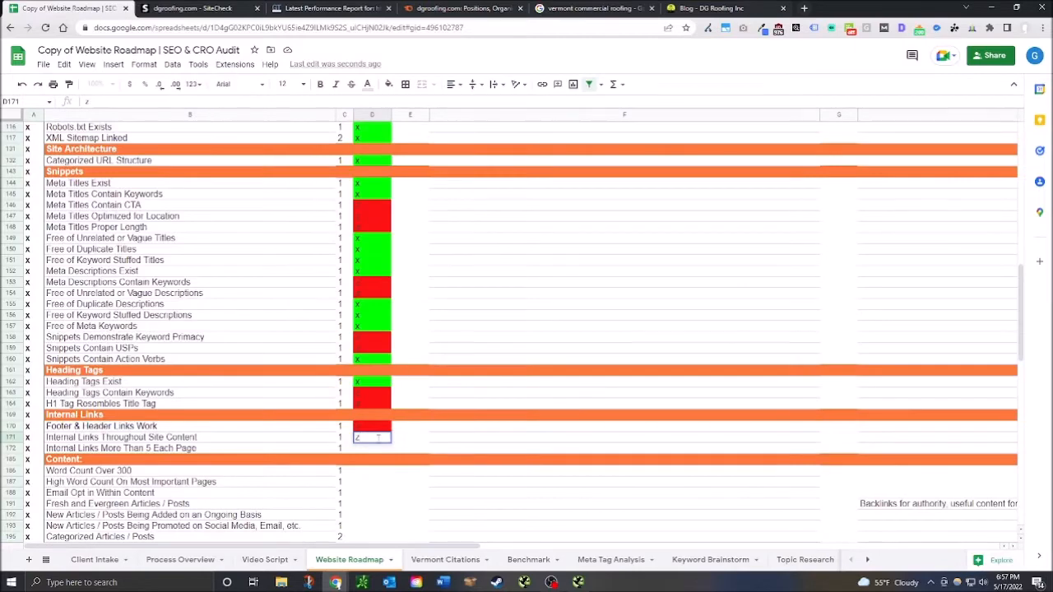
{"action": "key", "text": "Return"}
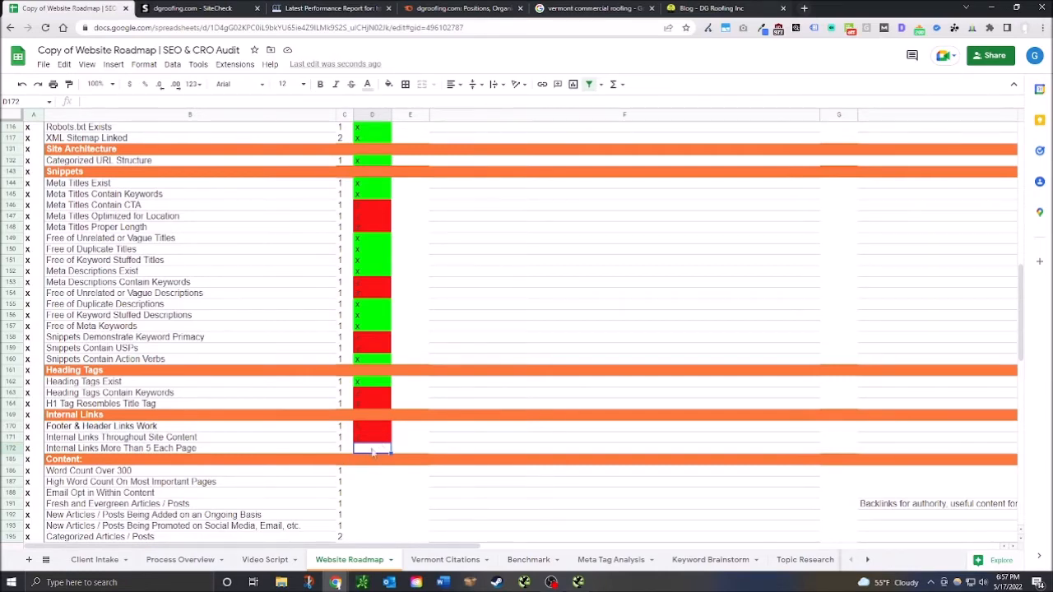
{"action": "scroll", "coordinate": [371, 461], "scroll_direction": "down", "scroll_amount": 2}
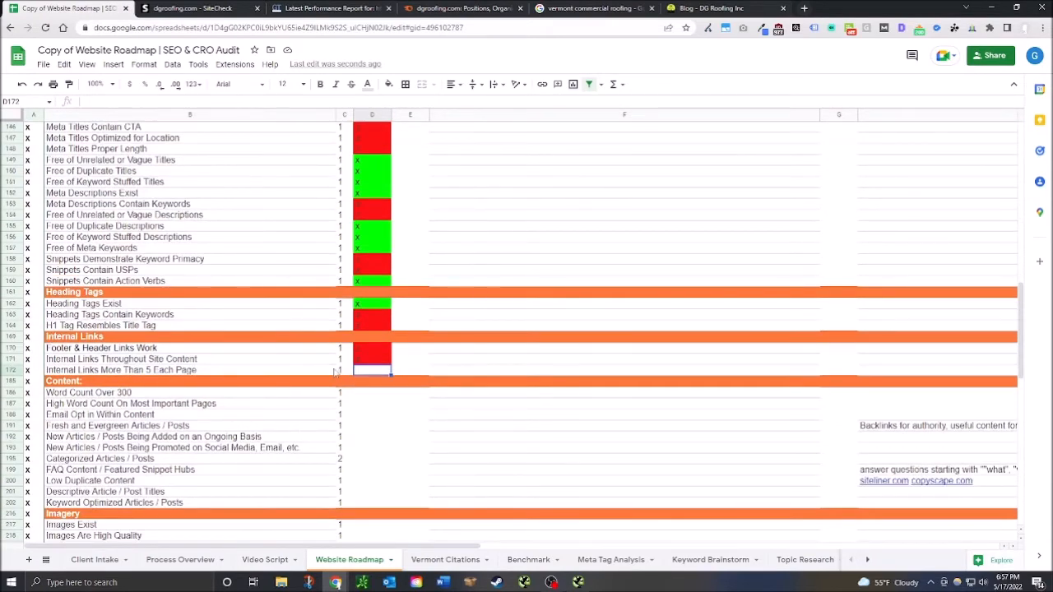
{"action": "type", "text": "z"}
{"action": "left_click", "coordinate": [371, 395]}
{"action": "scroll", "coordinate": [329, 387], "scroll_direction": "down", "scroll_amount": 1}
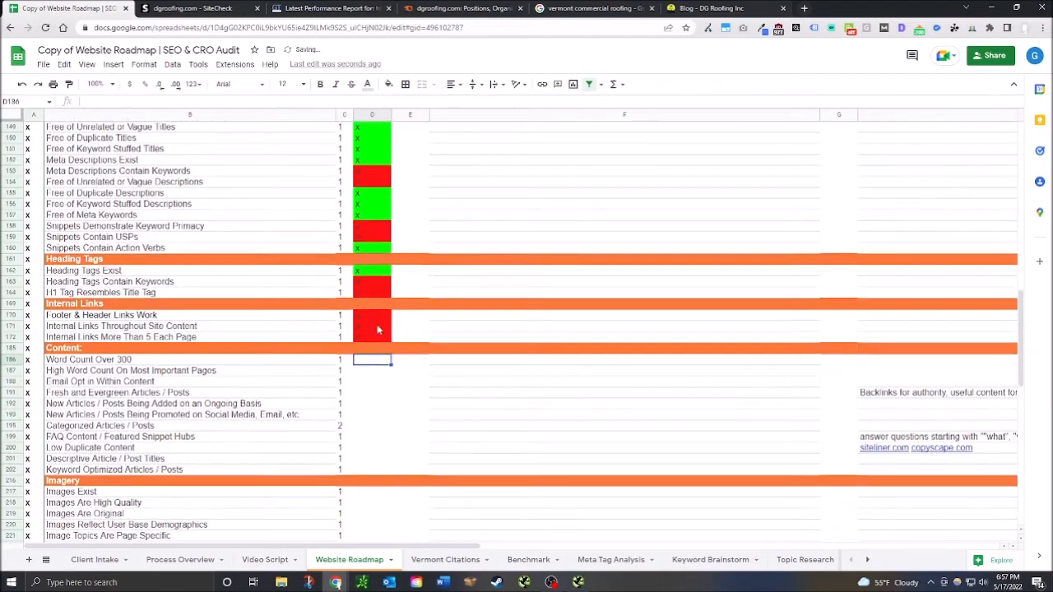
Step: Check the pages' word counts in the Screaming Frog crawl and mark Word Count Over 300 as failed in the roadmap sheet
{"action": "left_click", "coordinate": [579, 583]}
{"action": "left_click_drag", "start_coordinate": [231, 344], "coordinate": [511, 344]}
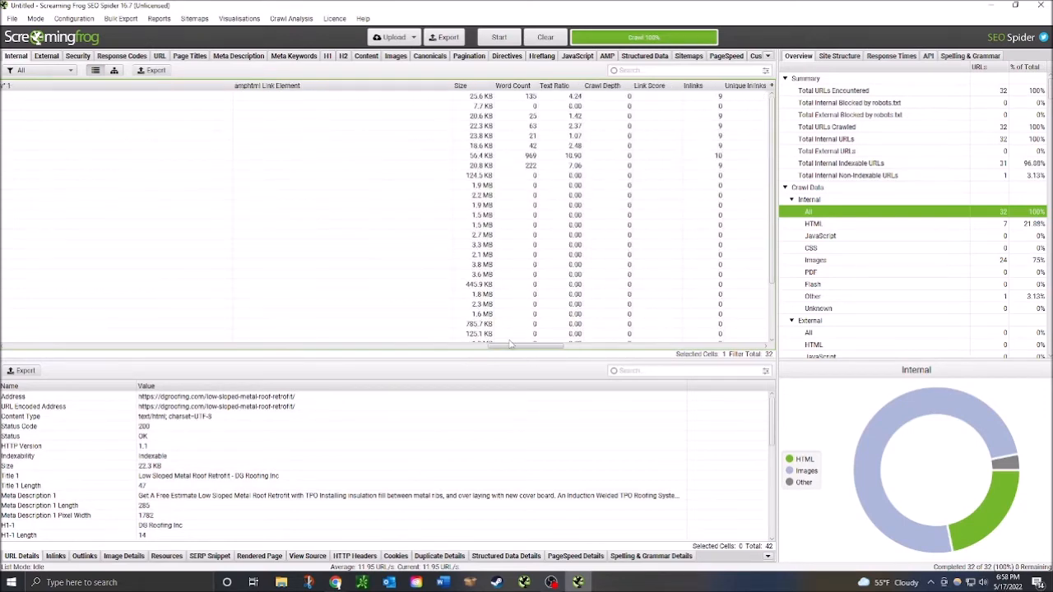
{"action": "key", "text": "alt+Tab"}
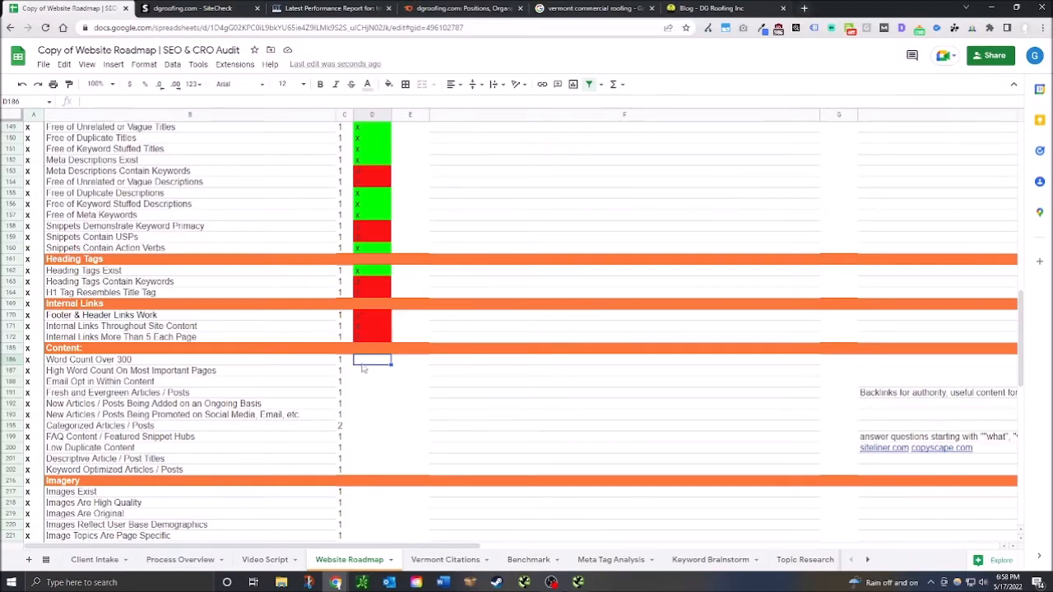
{"action": "type", "text": "x"}
{"action": "key", "text": "Return"}
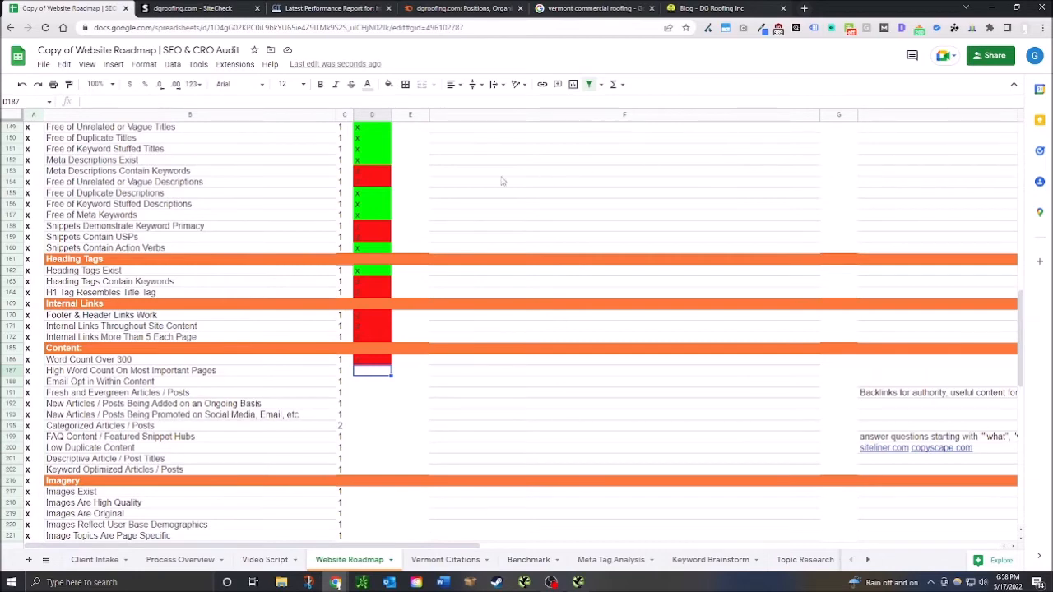
Step: Open the live site's Low Slope Roofing page and examine its full length for the amount of written content
{"action": "left_click", "coordinate": [731, 8]}
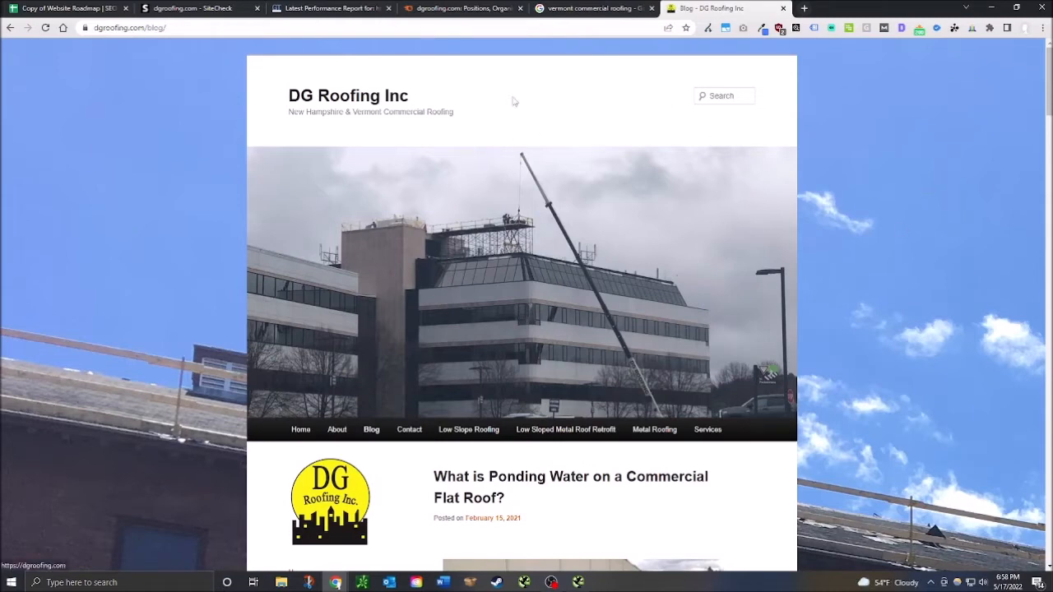
{"action": "left_click", "coordinate": [468, 430]}
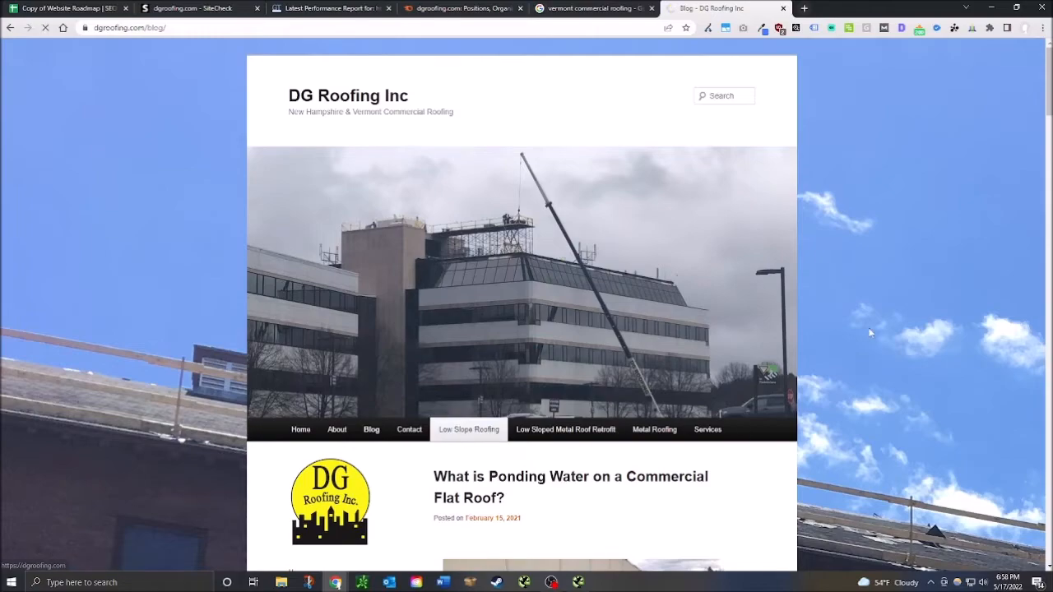
{"action": "scroll", "coordinate": [794, 406], "scroll_direction": "down", "scroll_amount": 4}
{"action": "scroll", "coordinate": [794, 407], "scroll_direction": "down", "scroll_amount": 15}
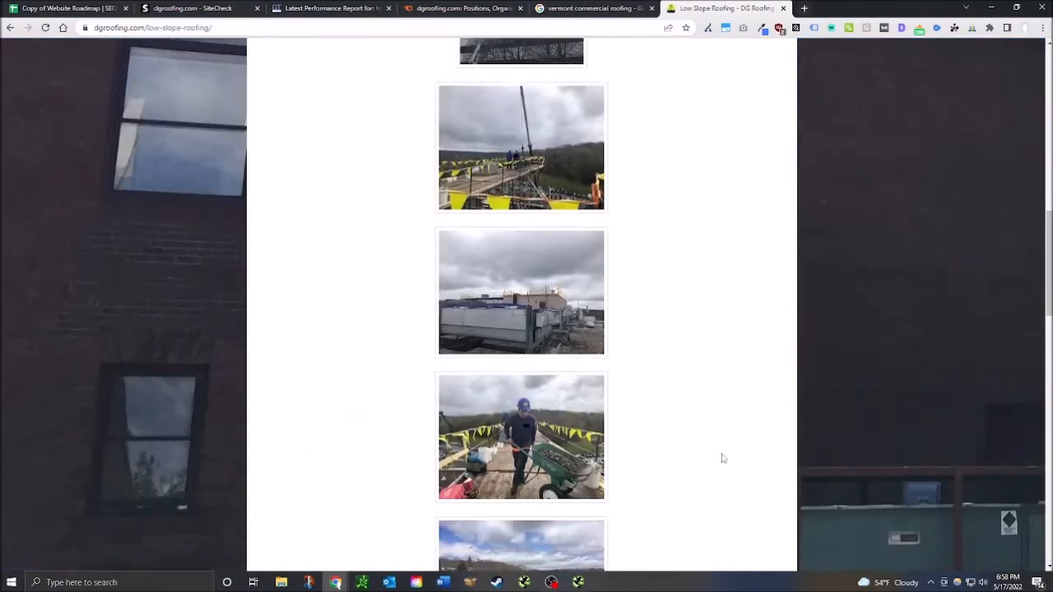
{"action": "scroll", "coordinate": [679, 494], "scroll_direction": "up", "scroll_amount": 9}
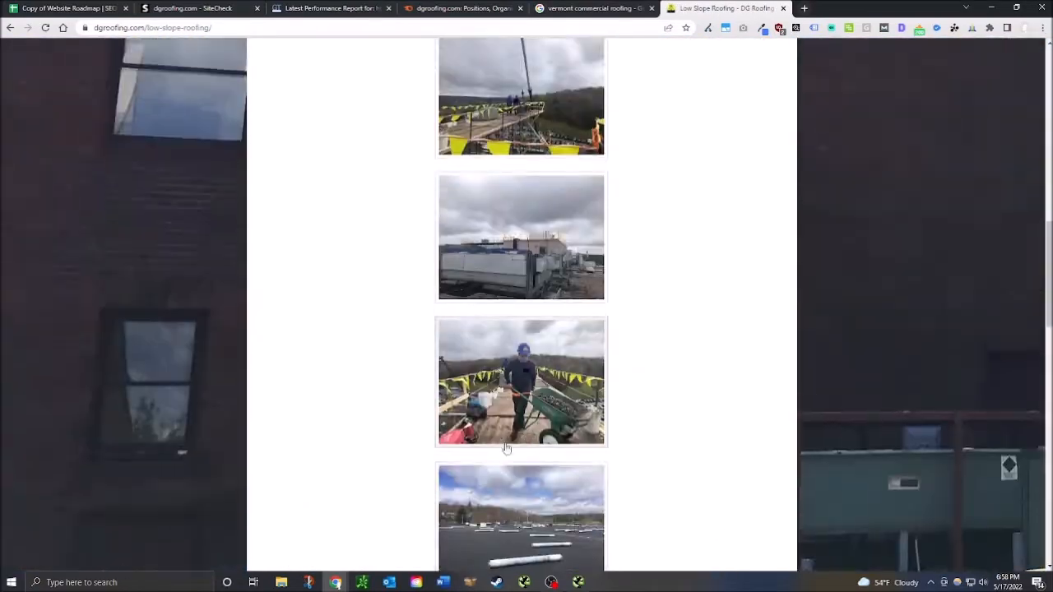
{"action": "scroll", "coordinate": [520, 455], "scroll_direction": "down", "scroll_amount": 7}
{"action": "scroll", "coordinate": [520, 455], "scroll_direction": "down", "scroll_amount": 15}
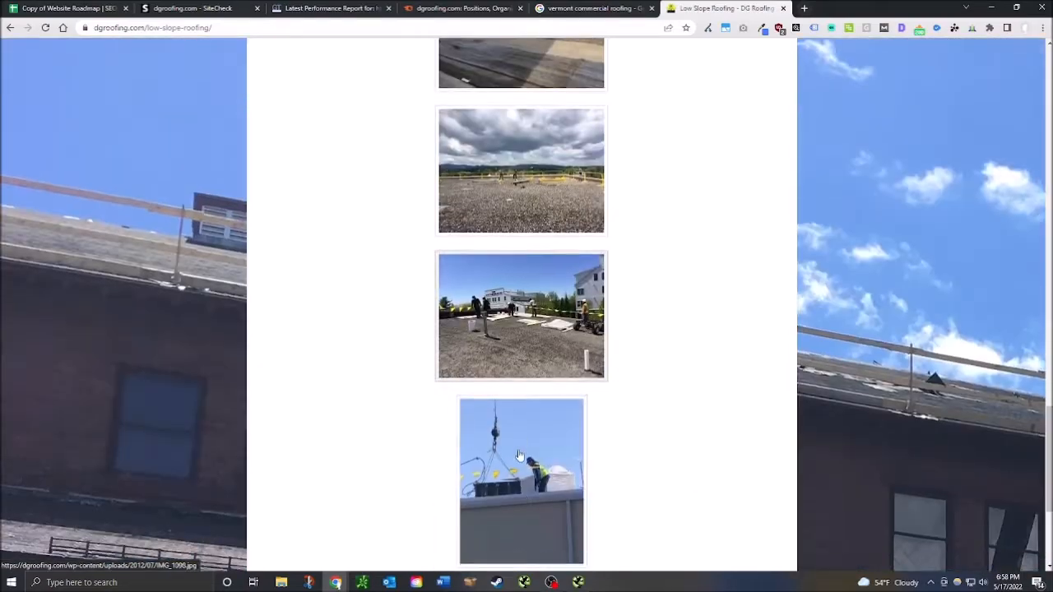
{"action": "scroll", "coordinate": [623, 449], "scroll_direction": "up", "scroll_amount": 13}
{"action": "scroll", "coordinate": [464, 513], "scroll_direction": "up", "scroll_amount": 20}
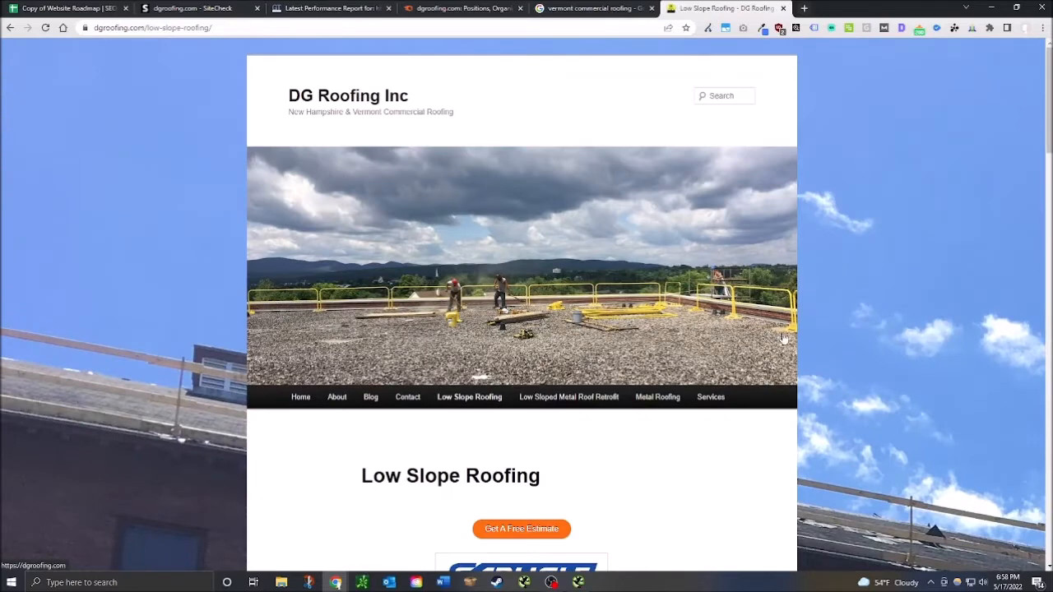
{"action": "scroll", "coordinate": [324, 521], "scroll_direction": "down", "scroll_amount": 3}
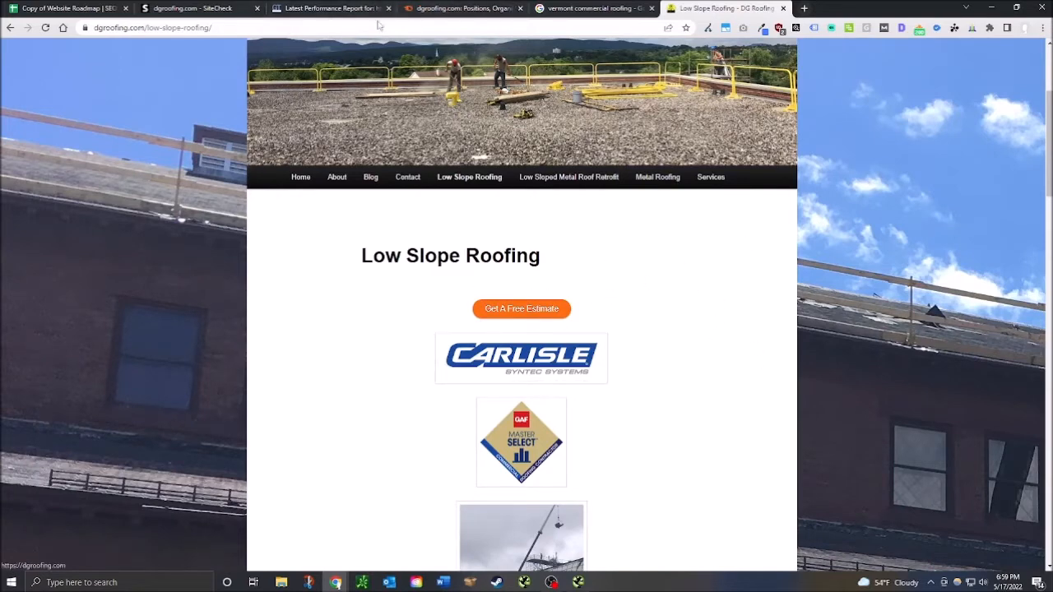
Step: Close the GTmetrix, Semrush and Sucuri SiteCheck pages and return to the Website Roadmap sheet
{"action": "left_click", "coordinate": [344, 7]}
{"action": "left_click", "coordinate": [240, 8]}
{"action": "left_click", "coordinate": [388, 7]}
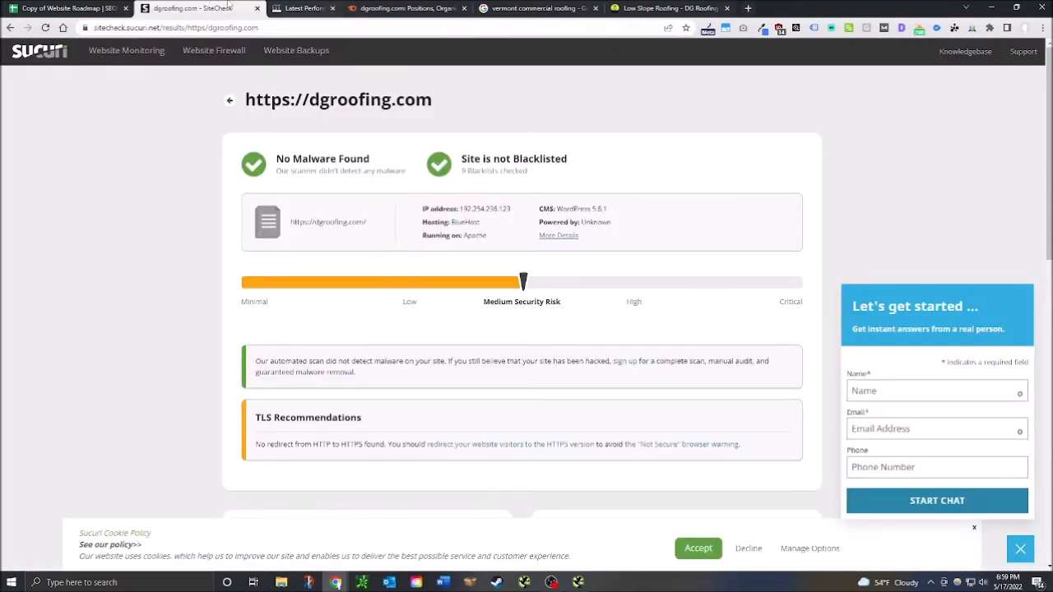
{"action": "left_click", "coordinate": [333, 8]}
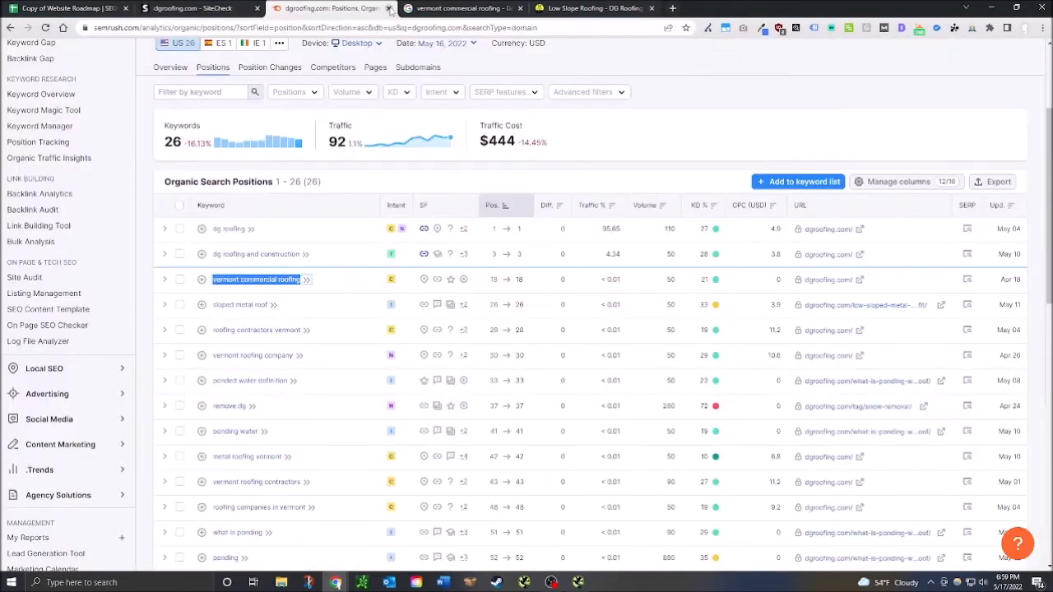
{"action": "left_click", "coordinate": [388, 7]}
{"action": "left_click", "coordinate": [66, 8]}
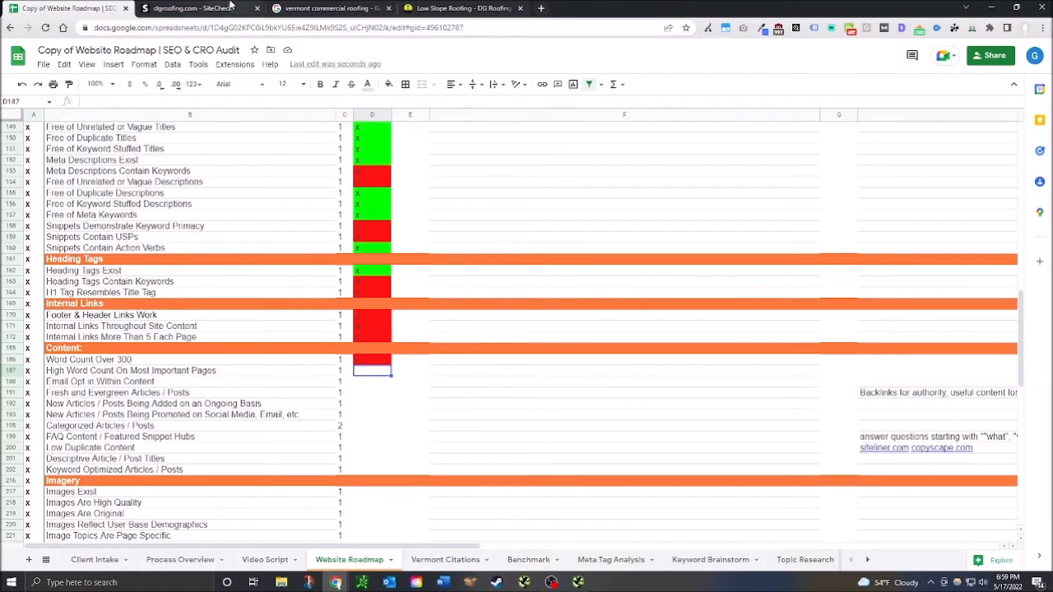
{"action": "left_click", "coordinate": [257, 8]}
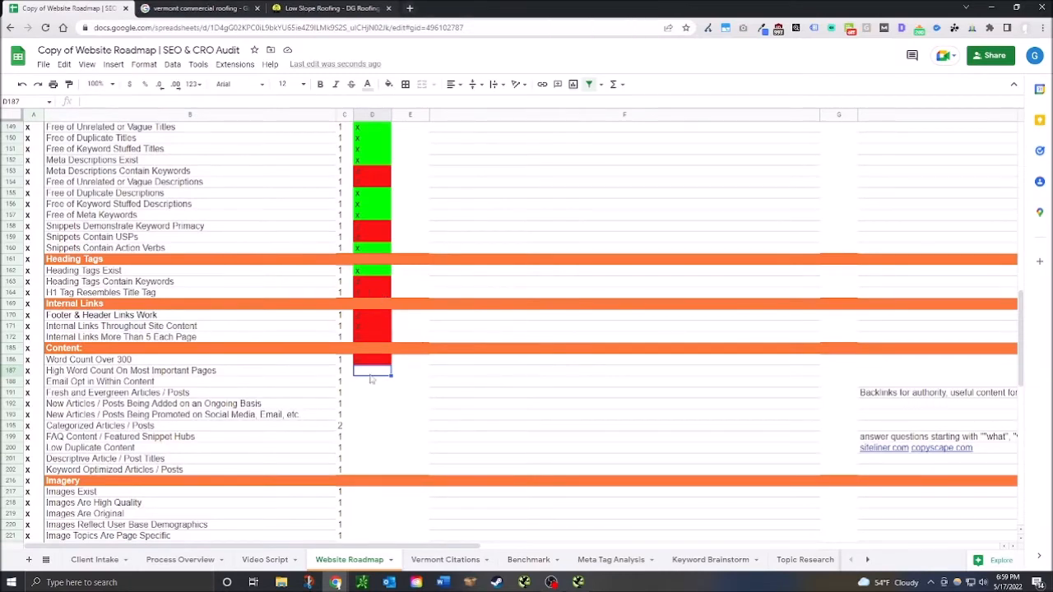
Step: Mark High Word Count On Most Important Pages and Email Opt in Within Content as failed
{"action": "type", "text": "x"}
{"action": "key", "text": "Return"}
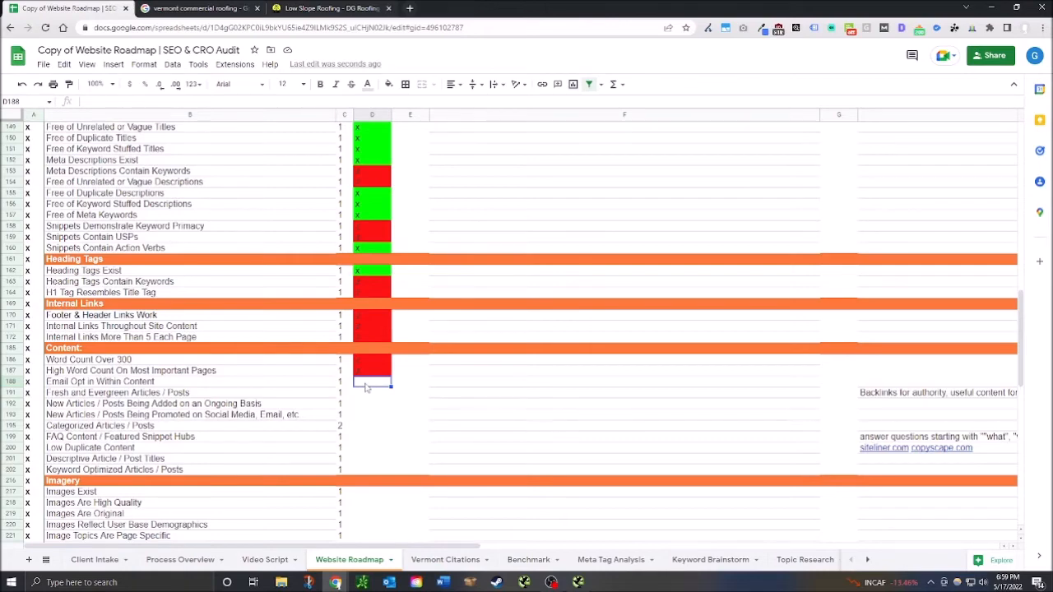
{"action": "type", "text": "x"}
{"action": "key", "text": "Return"}
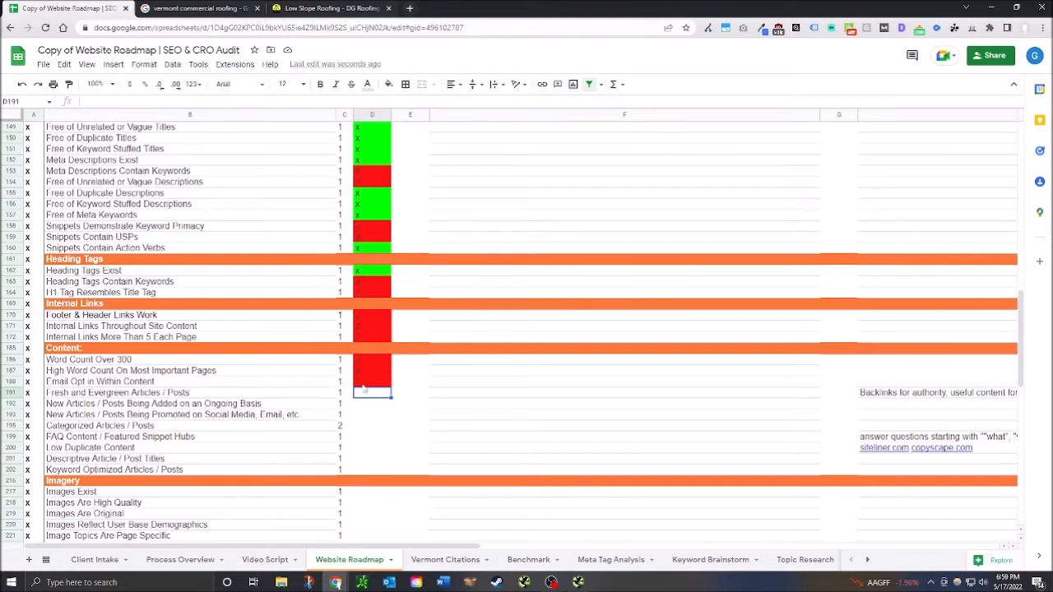
Step: Select the Fresh and Evergreen Articles score cell, examine the live Blog page's posts and their dates, and return to the sheet
{"action": "left_click", "coordinate": [373, 402]}
{"action": "left_click", "coordinate": [376, 395]}
{"action": "left_click", "coordinate": [375, 7]}
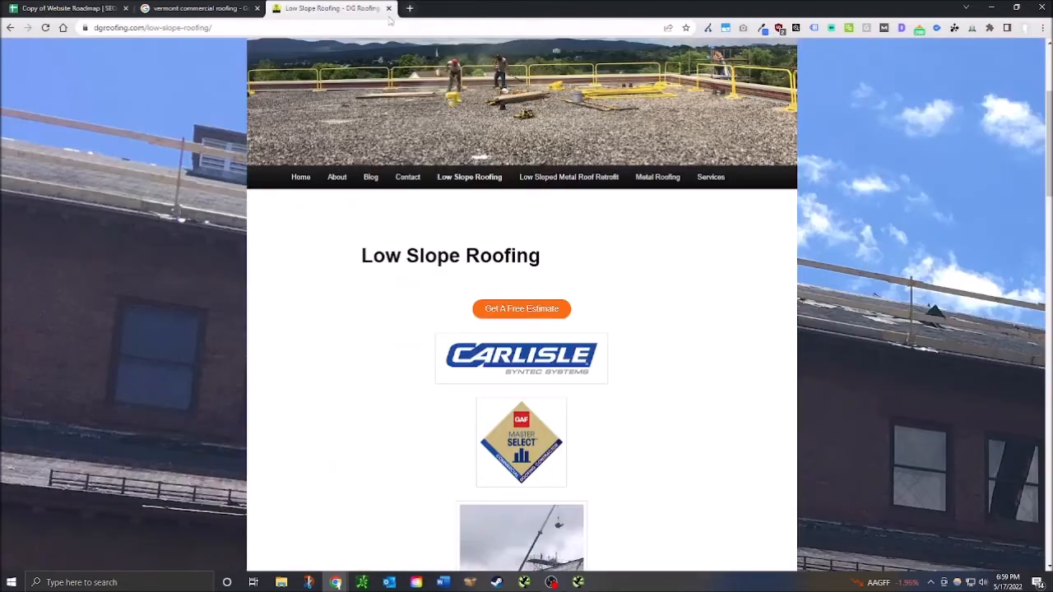
{"action": "left_click", "coordinate": [370, 177]}
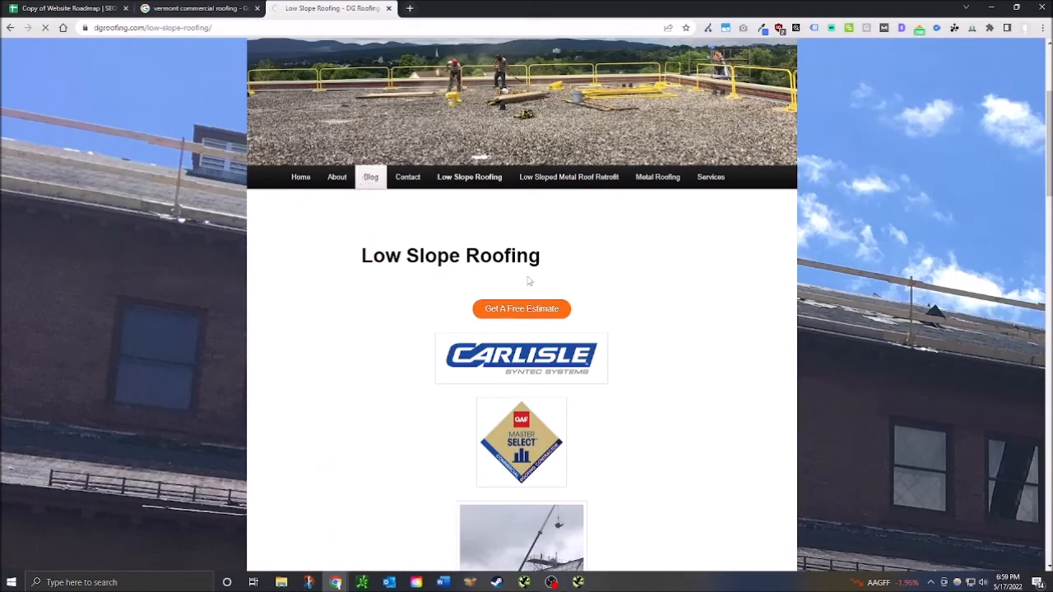
{"action": "scroll", "coordinate": [510, 235], "scroll_direction": "down", "scroll_amount": 3}
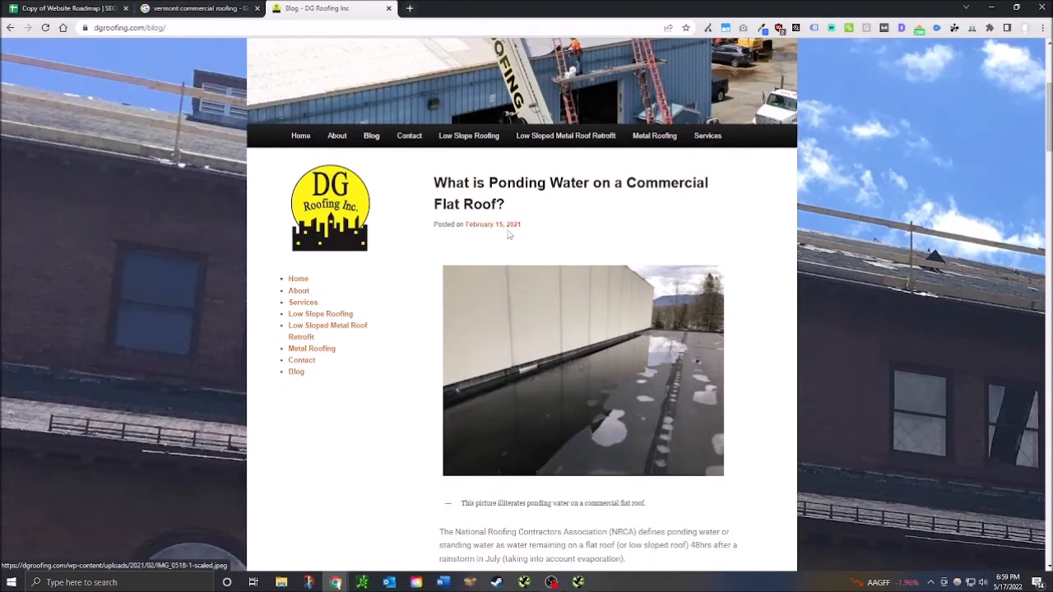
{"action": "scroll", "coordinate": [510, 234], "scroll_direction": "down", "scroll_amount": 15}
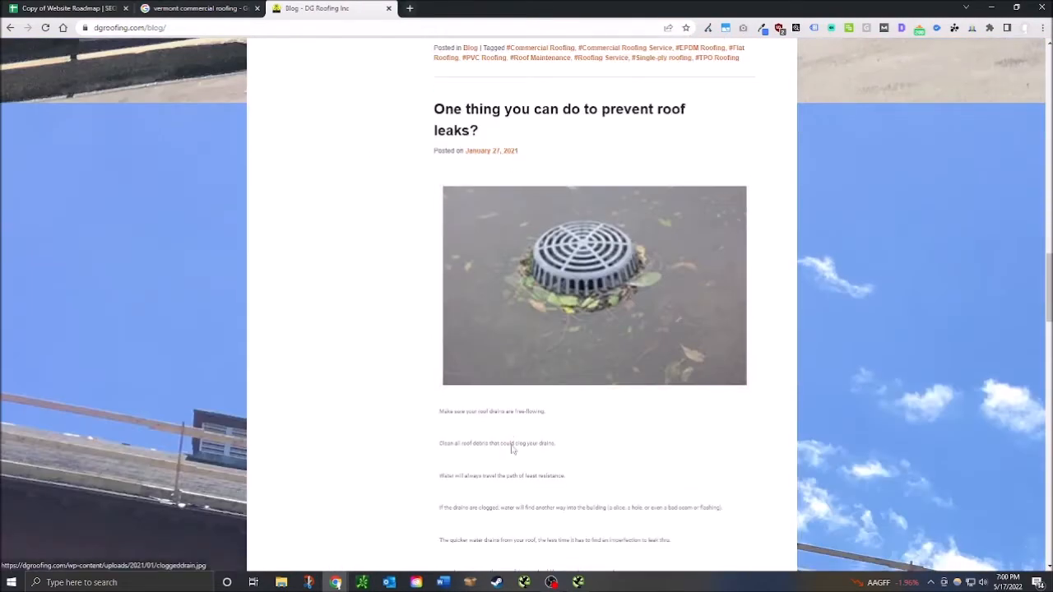
{"action": "scroll", "coordinate": [513, 450], "scroll_direction": "down", "scroll_amount": 5}
{"action": "scroll", "coordinate": [411, 348], "scroll_direction": "up", "scroll_amount": 8}
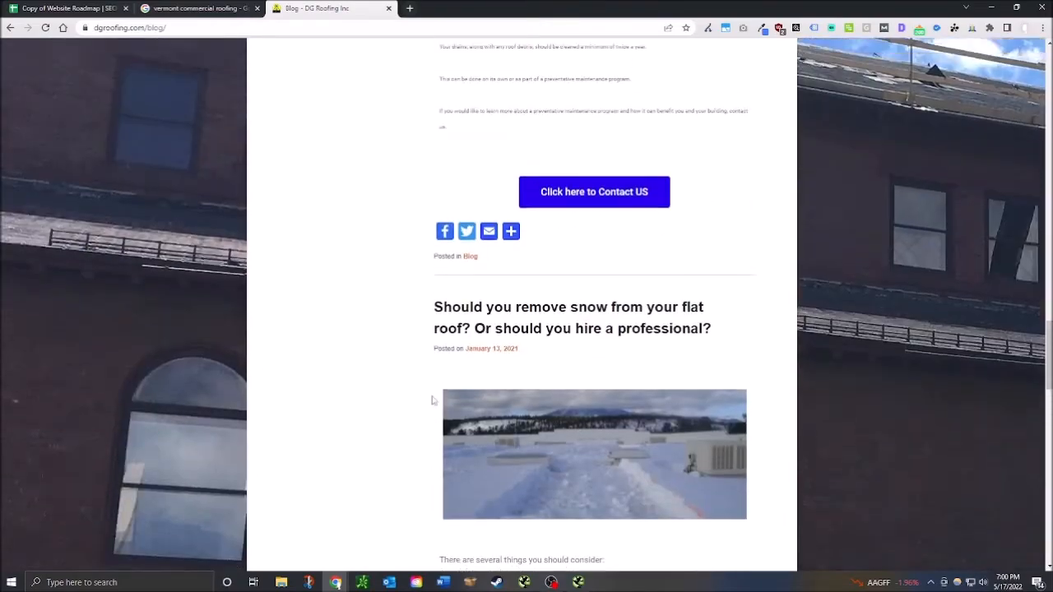
{"action": "scroll", "coordinate": [430, 399], "scroll_direction": "up", "scroll_amount": 10}
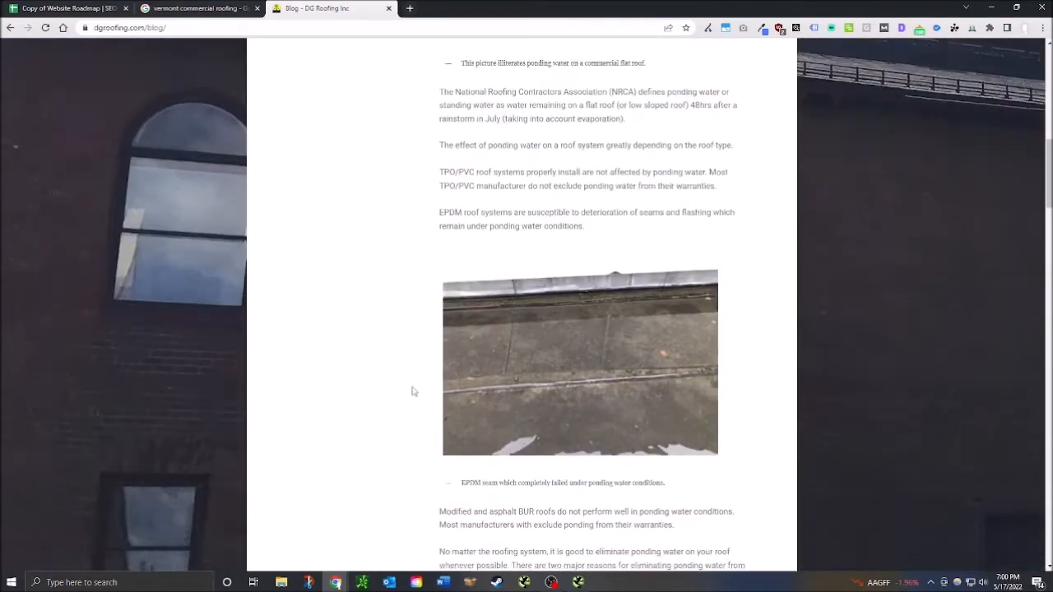
{"action": "scroll", "coordinate": [404, 370], "scroll_direction": "up", "scroll_amount": 4}
{"action": "scroll", "coordinate": [579, 440], "scroll_direction": "down", "scroll_amount": 3}
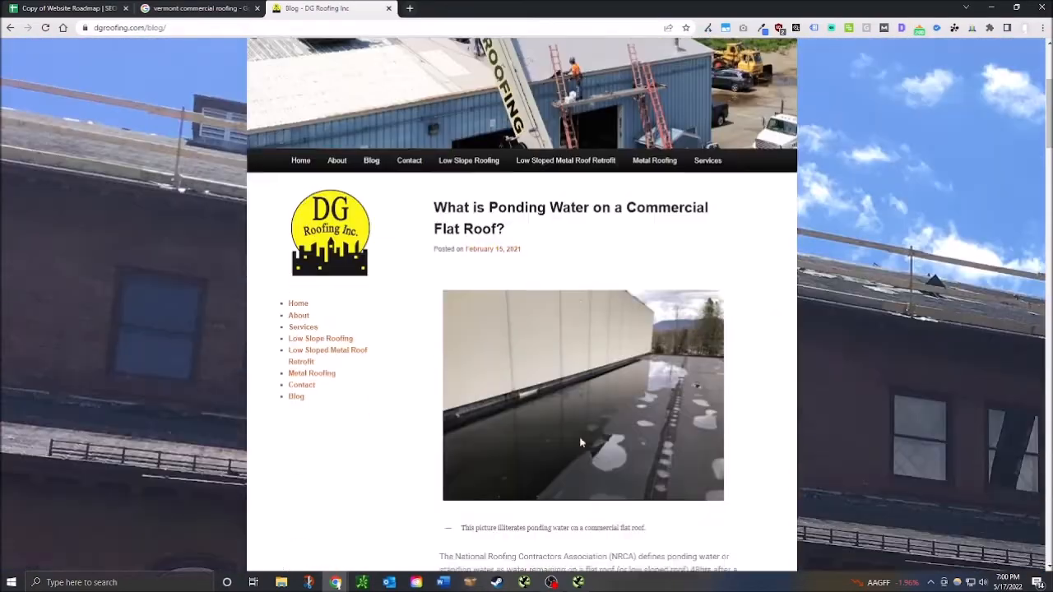
{"action": "scroll", "coordinate": [579, 440], "scroll_direction": "down", "scroll_amount": 7}
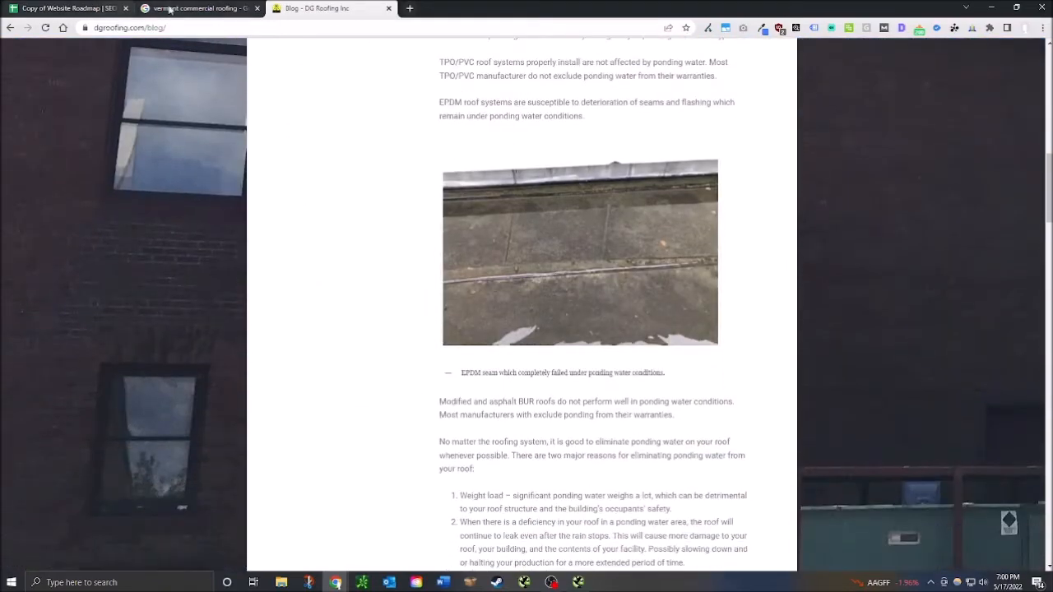
{"action": "left_click", "coordinate": [195, 8]}
{"action": "left_click", "coordinate": [75, 7]}
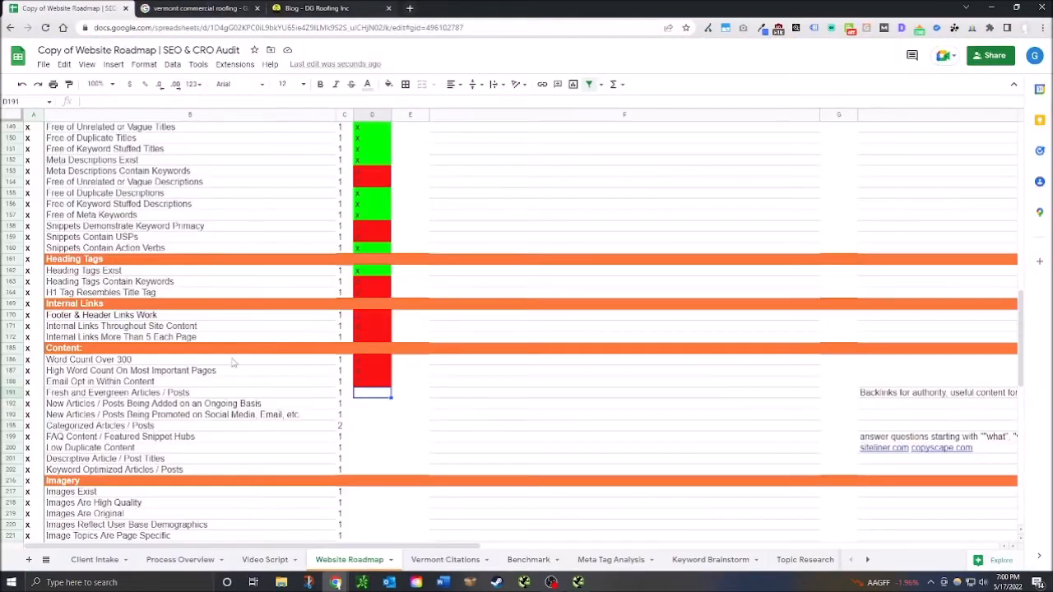
Step: Mark Fresh and Evergreen Articles, New Articles Being Added on an Ongoing Basis, and New Articles Being Promoted as failed with z
{"action": "type", "text": "x"}
{"action": "key", "text": "Return"}
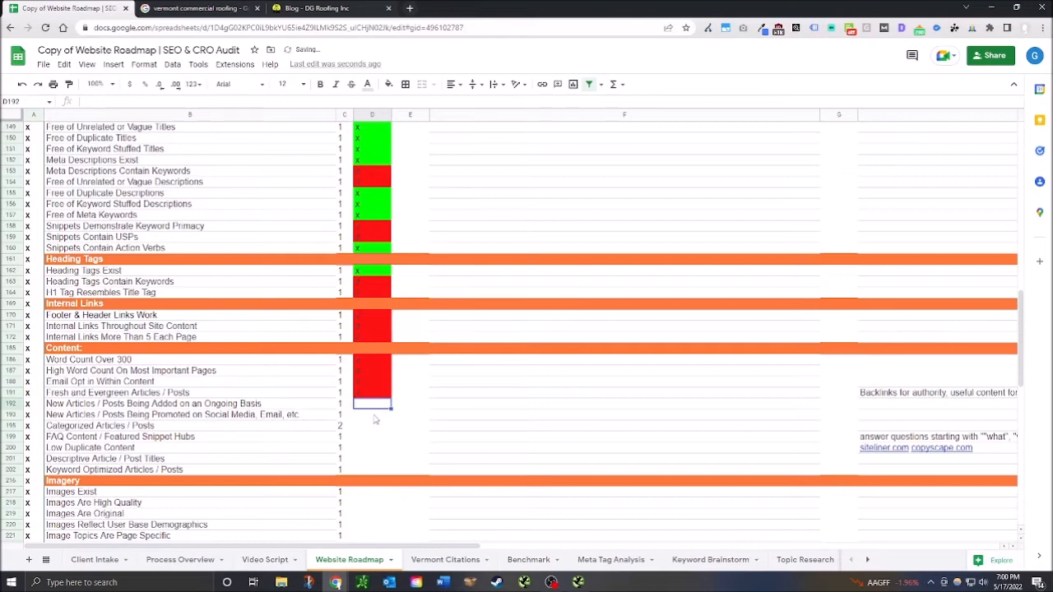
{"action": "type", "text": "z"}
{"action": "key", "text": "Return"}
{"action": "type", "text": "z"}
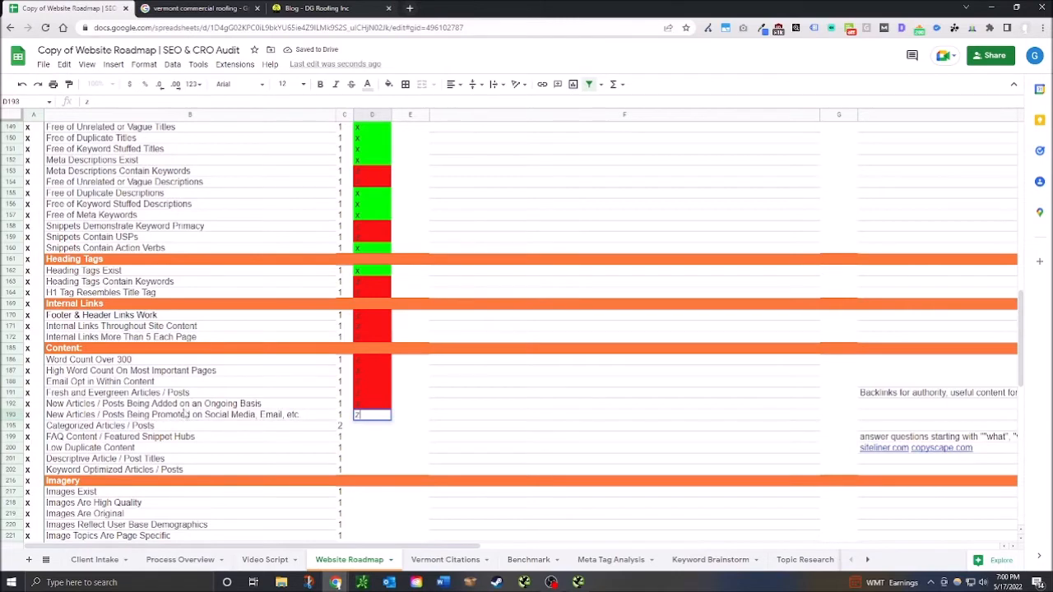
{"action": "type", "text": "z"}
{"action": "key", "text": "Return"}
{"action": "left_click", "coordinate": [371, 418]}
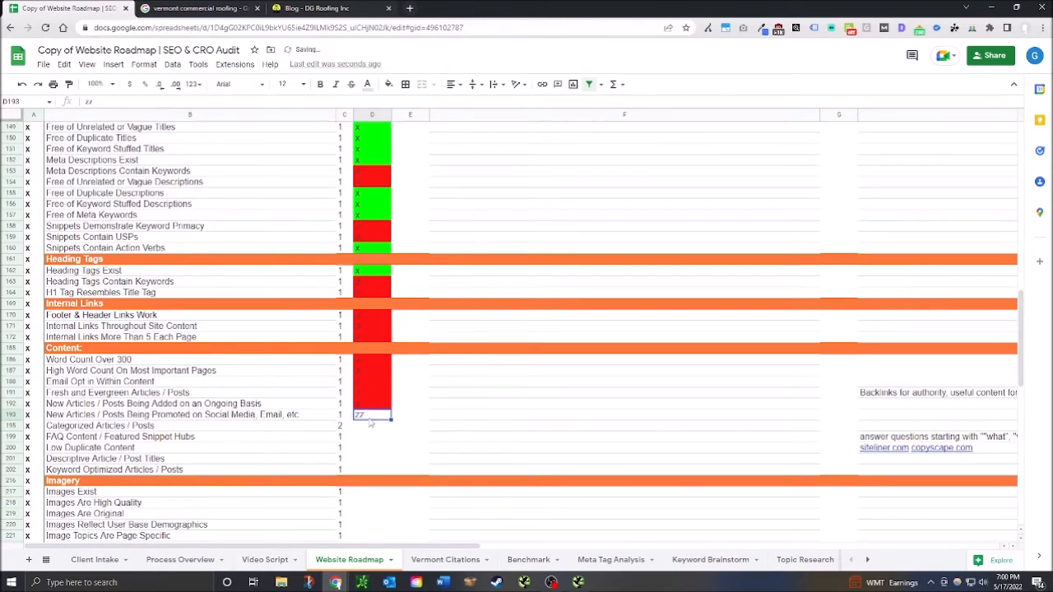
{"action": "left_click", "coordinate": [371, 427]}
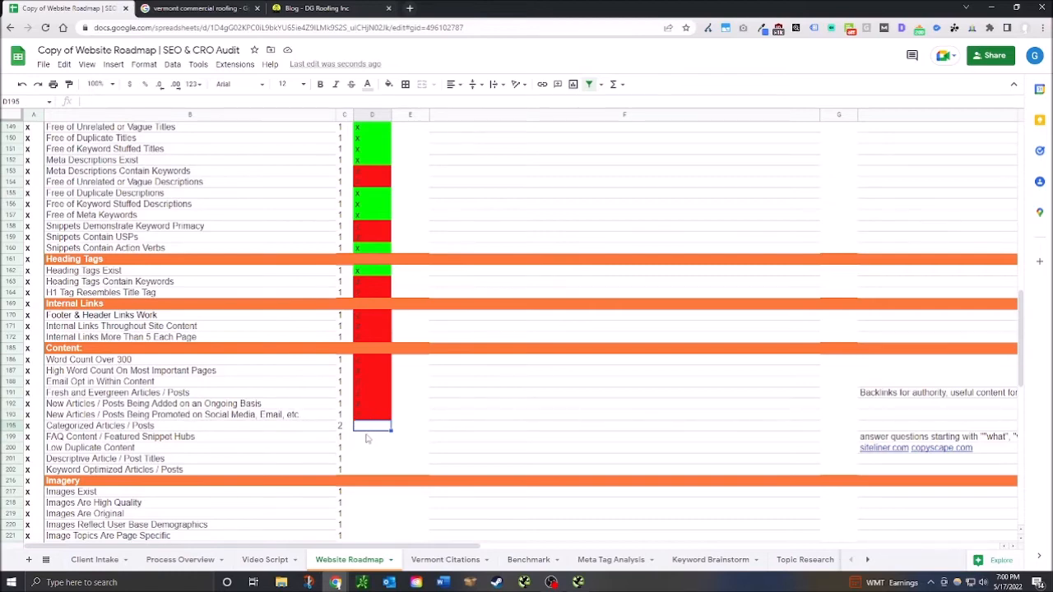
Step: Mark Categorized Articles / Posts and FAQ Content / Featured Snippet Hubs as failed, and Low Duplicate Content as passed with x
{"action": "type", "text": "x"}
{"action": "key", "text": "Return"}
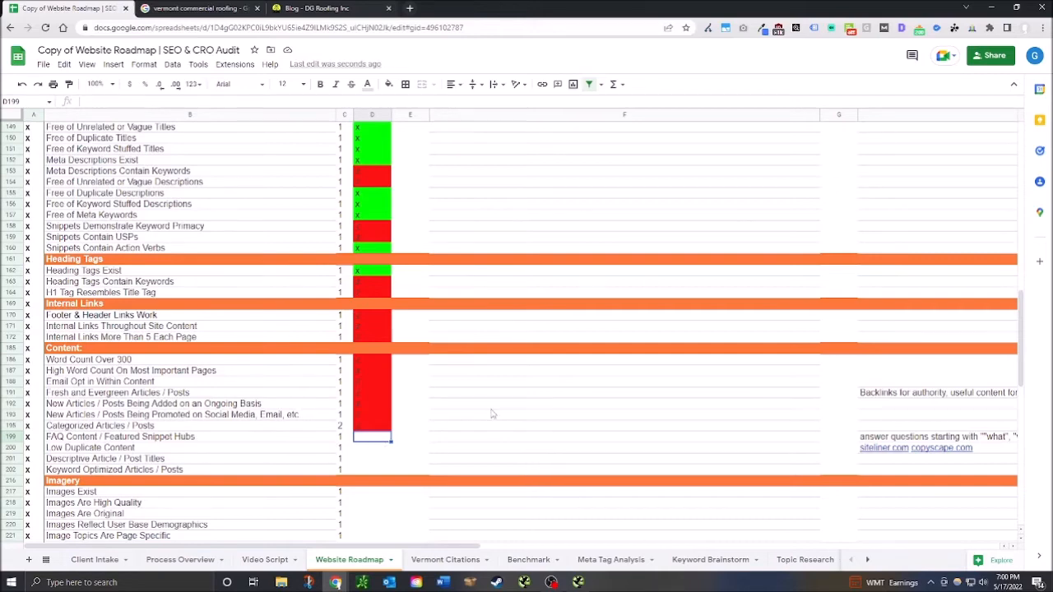
{"action": "type", "text": "z"}
{"action": "key", "text": "Return"}
{"action": "type", "text": "z"}
{"action": "key", "text": "Return"}
{"action": "key", "text": "Up"}
{"action": "type", "text": "x"}
{"action": "key", "text": "Return"}
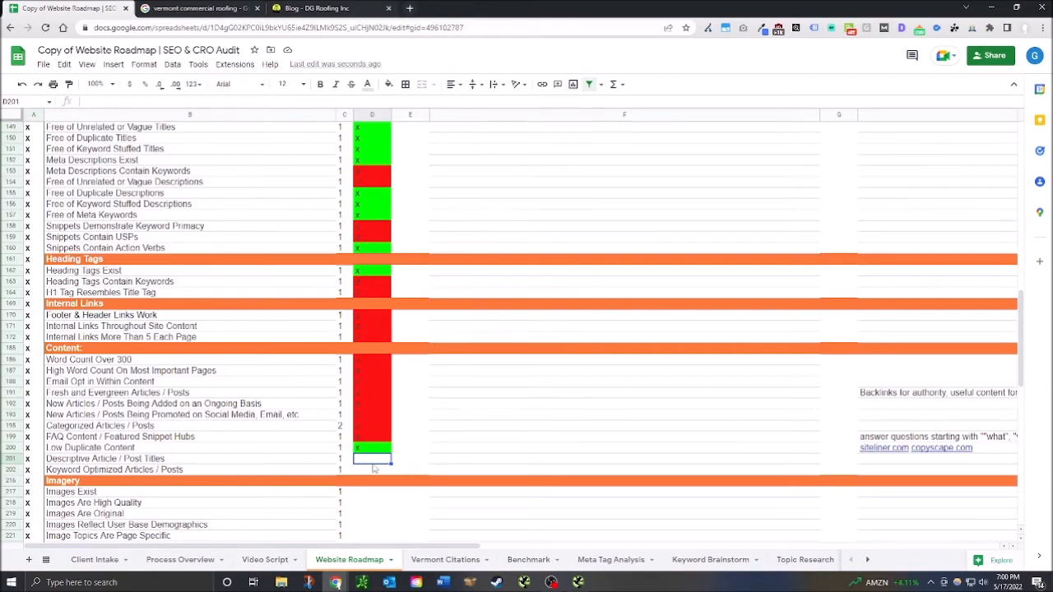
Step: Review the post titles on the live Blog page and mark Descriptive Article / Post Titles as passed with x in the sheet
{"action": "left_click", "coordinate": [243, 8]}
{"action": "left_click", "coordinate": [318, 8]}
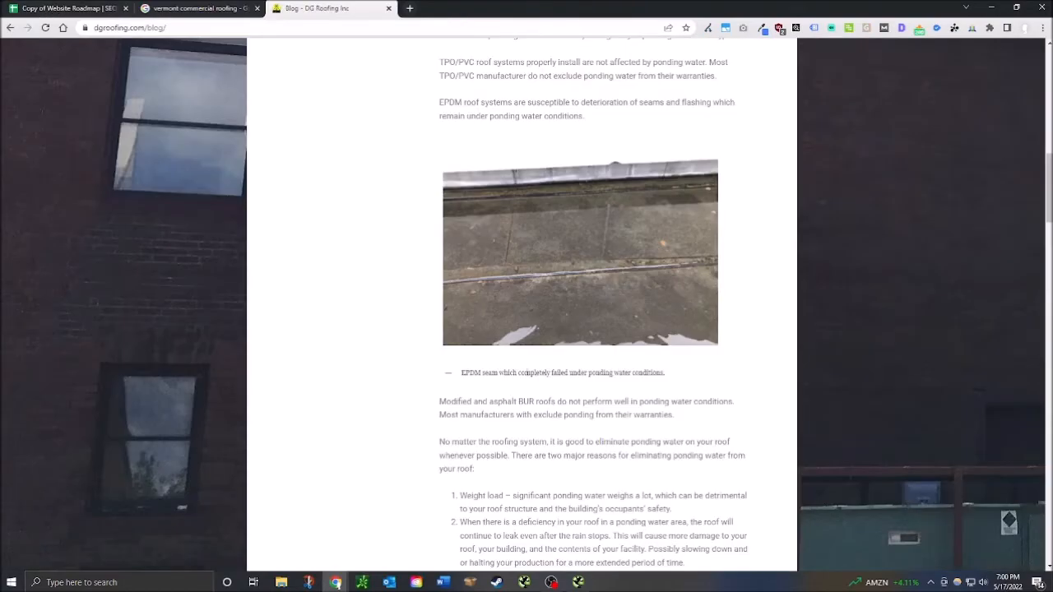
{"action": "scroll", "coordinate": [518, 372], "scroll_direction": "up", "scroll_amount": 12}
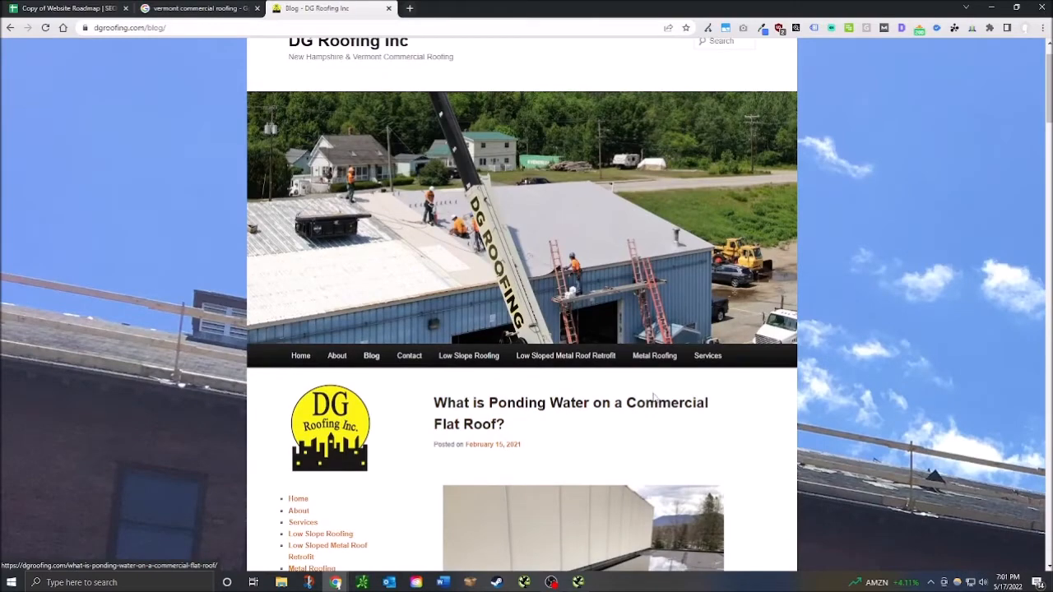
{"action": "scroll", "coordinate": [621, 414], "scroll_direction": "down", "scroll_amount": 10}
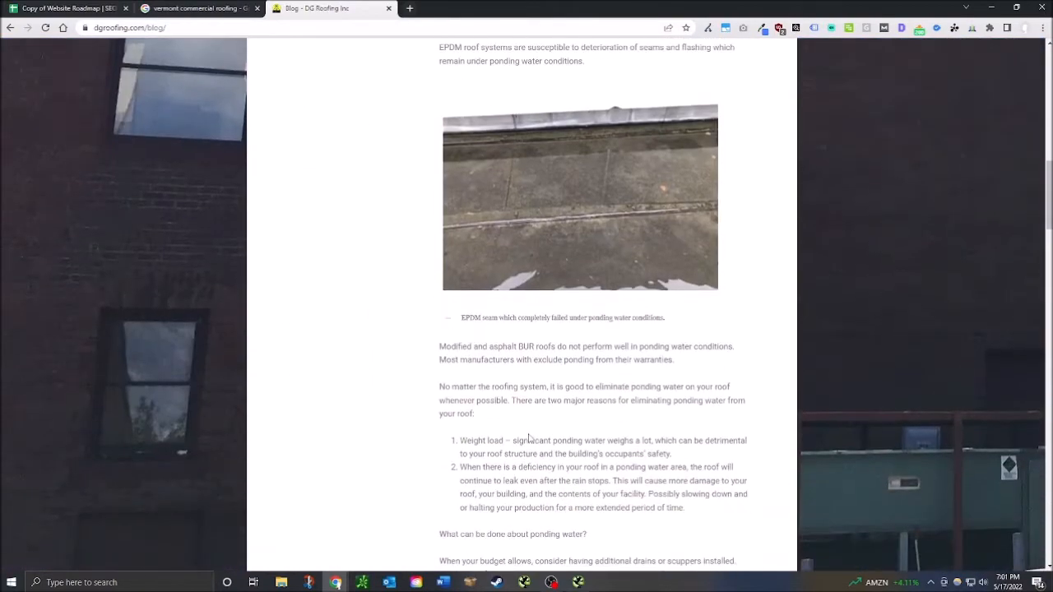
{"action": "scroll", "coordinate": [529, 438], "scroll_direction": "down", "scroll_amount": 7}
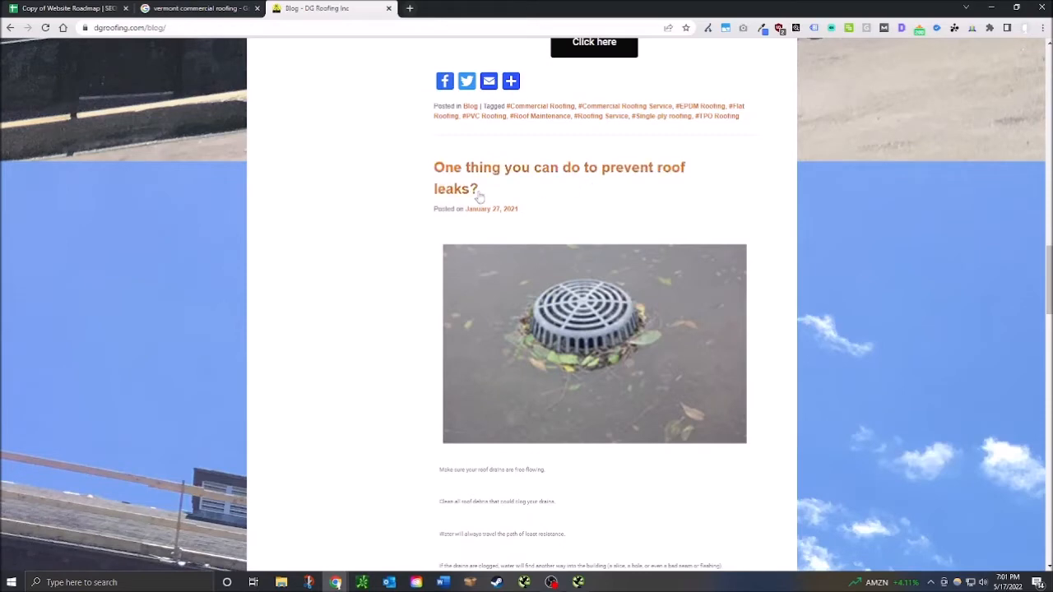
{"action": "scroll", "coordinate": [556, 266], "scroll_direction": "down", "scroll_amount": 5}
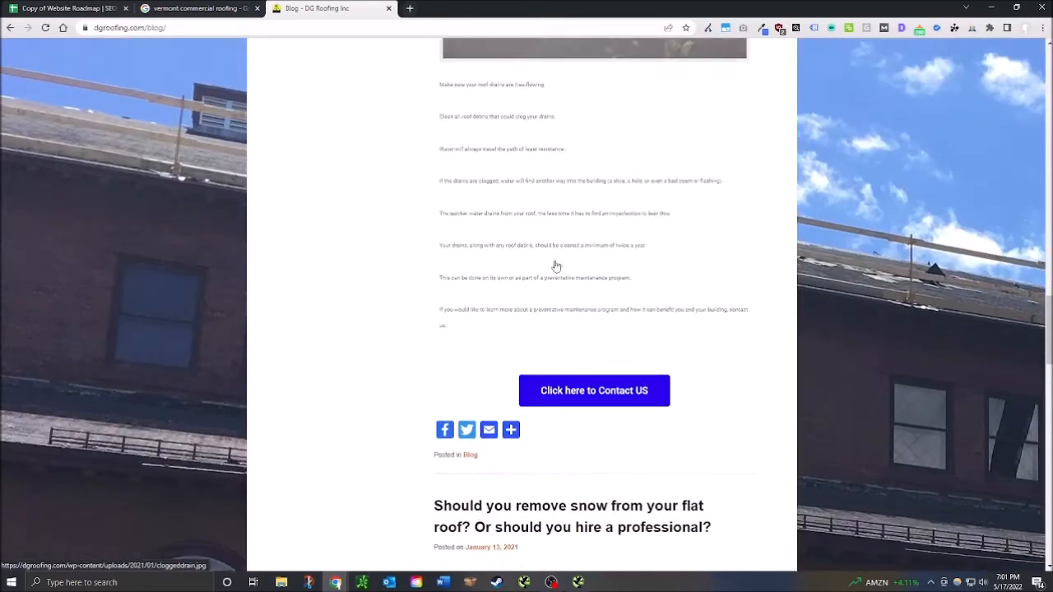
{"action": "scroll", "coordinate": [556, 266], "scroll_direction": "down", "scroll_amount": 1}
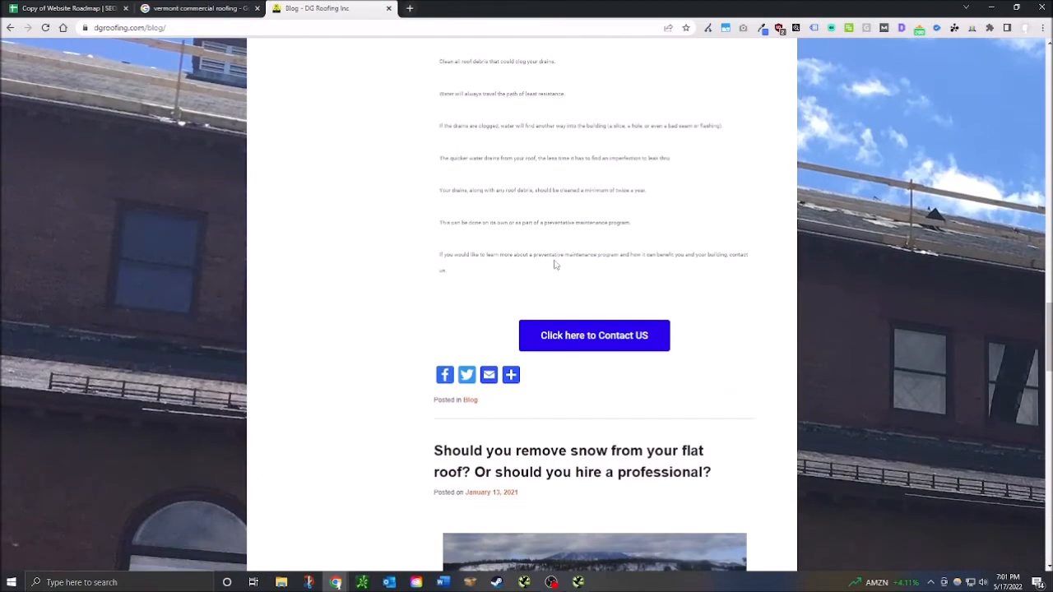
{"action": "scroll", "coordinate": [556, 266], "scroll_direction": "down", "scroll_amount": 4}
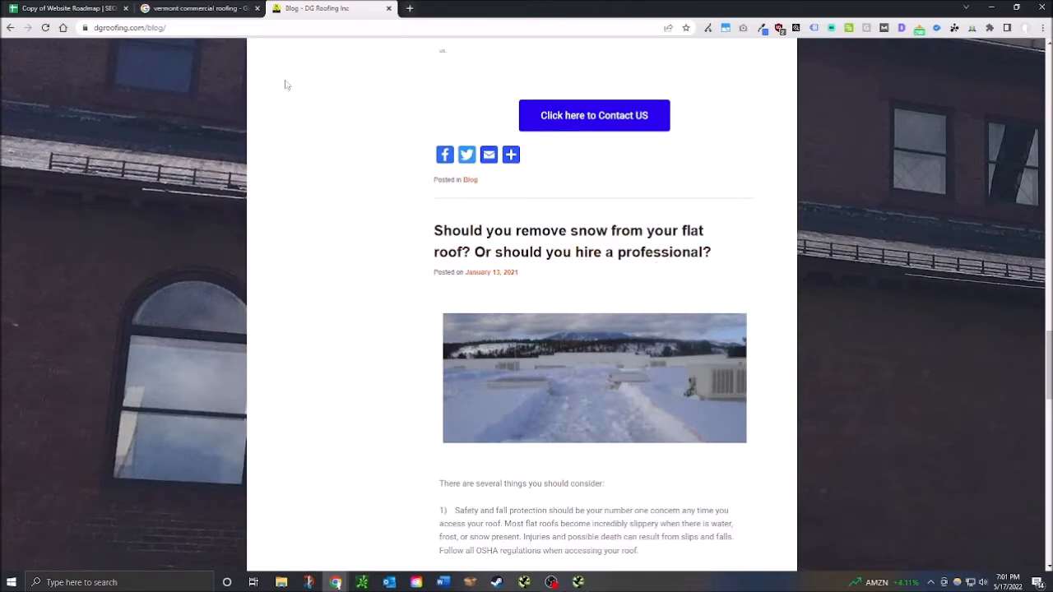
{"action": "left_click", "coordinate": [70, 8]}
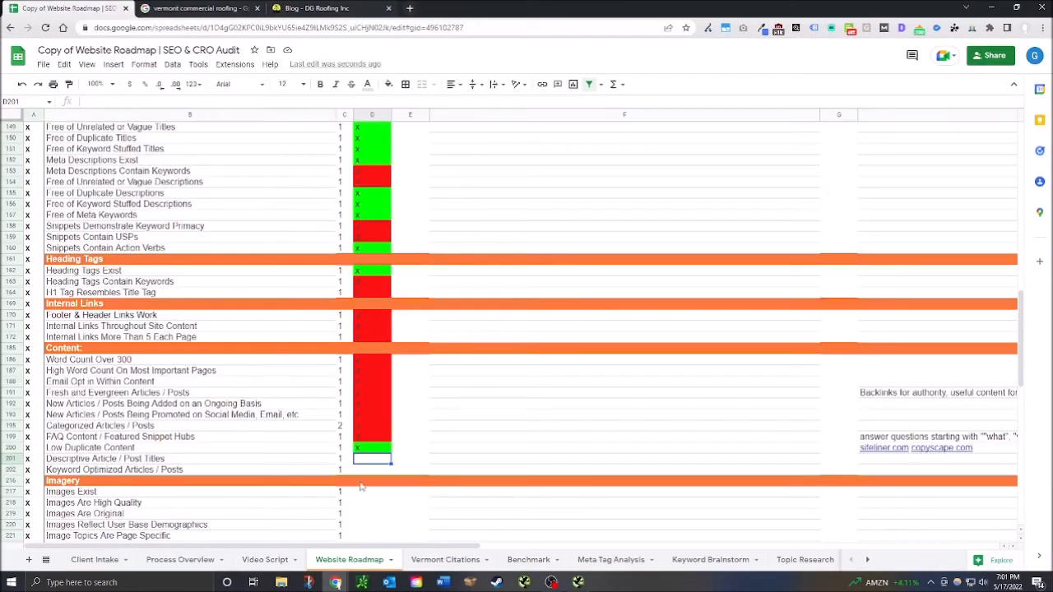
{"action": "type", "text": "x"}
{"action": "key", "text": "Return"}
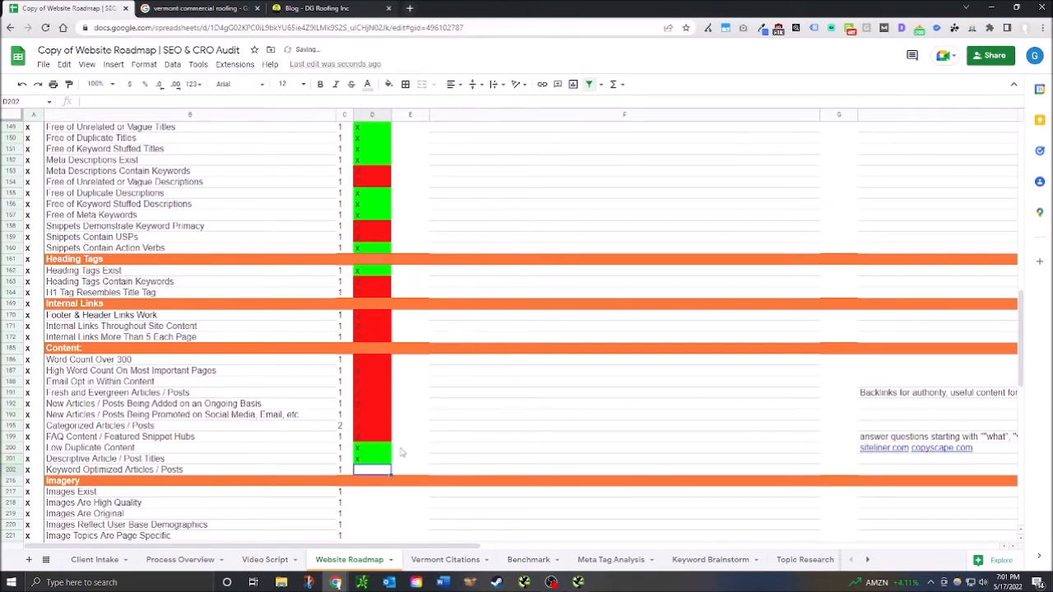
Step: Check the closing paragraphs of the Blog page's flat roof snow removal post for keyword use, highlighting each "professional roofing contractor"
{"action": "left_click", "coordinate": [305, 8]}
{"action": "scroll", "coordinate": [557, 371], "scroll_direction": "down", "scroll_amount": 8}
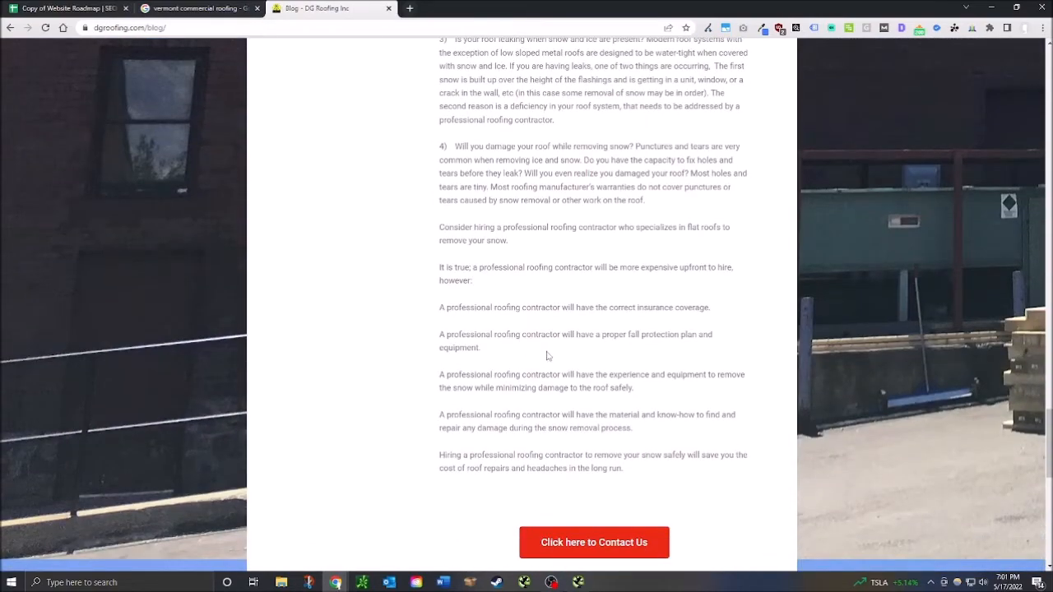
{"action": "left_click_drag", "start_coordinate": [447, 307], "coordinate": [562, 309]}
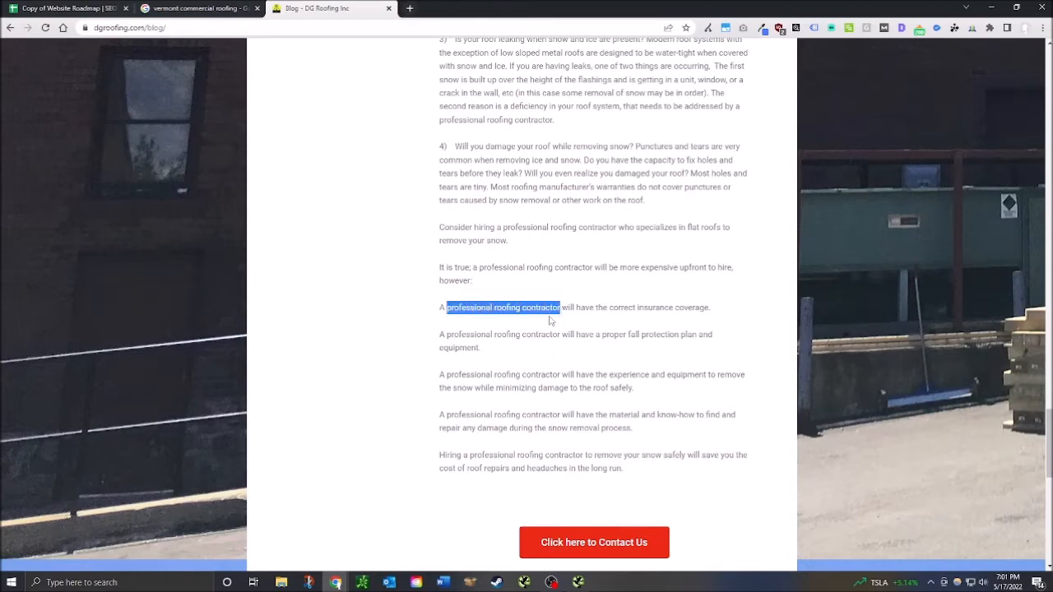
{"action": "left_click_drag", "start_coordinate": [445, 337], "coordinate": [568, 336]}
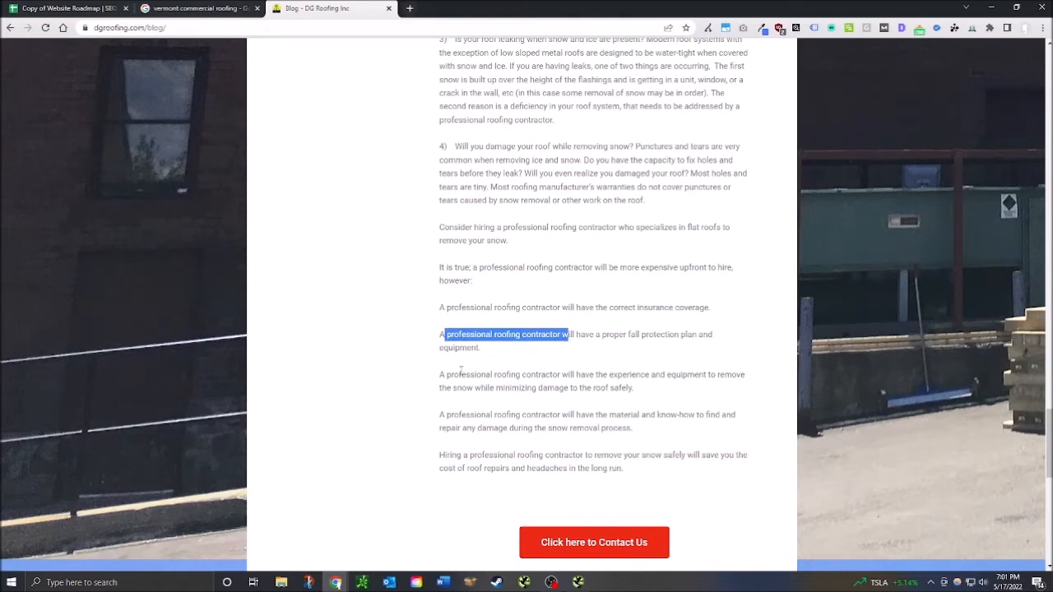
{"action": "left_click_drag", "start_coordinate": [449, 374], "coordinate": [560, 374]}
{"action": "left_click_drag", "start_coordinate": [449, 415], "coordinate": [565, 413]}
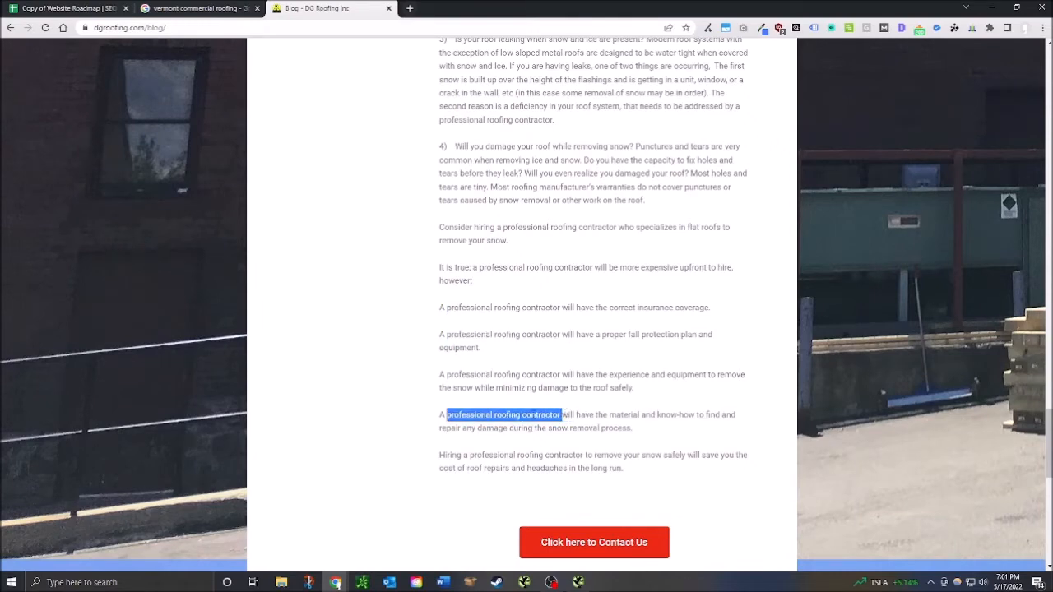
{"action": "left_click_drag", "start_coordinate": [471, 455], "coordinate": [586, 456]}
Step: Read through the snow removal post from its title to its tags to judge how its content is optimized for keywords
{"action": "scroll", "coordinate": [564, 408], "scroll_direction": "up", "scroll_amount": 2}
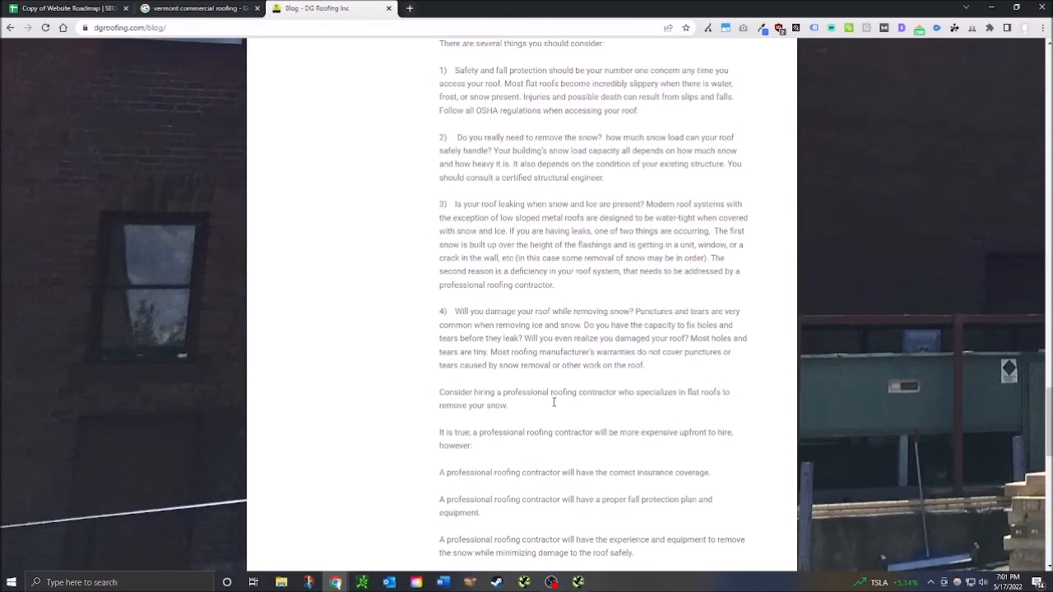
{"action": "scroll", "coordinate": [554, 406], "scroll_direction": "up", "scroll_amount": 1}
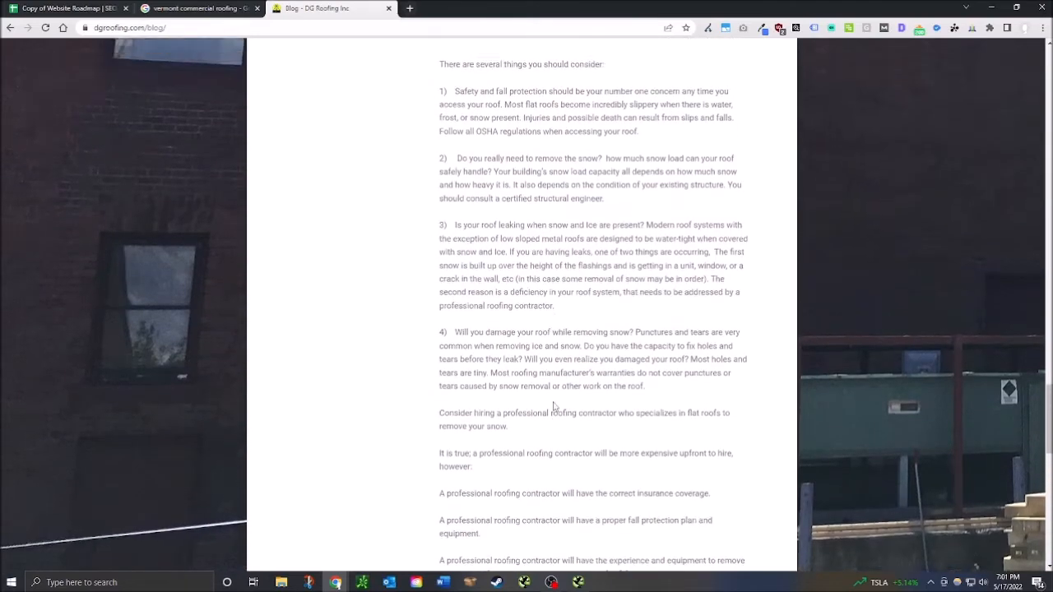
{"action": "scroll", "coordinate": [543, 416], "scroll_direction": "down", "scroll_amount": 4}
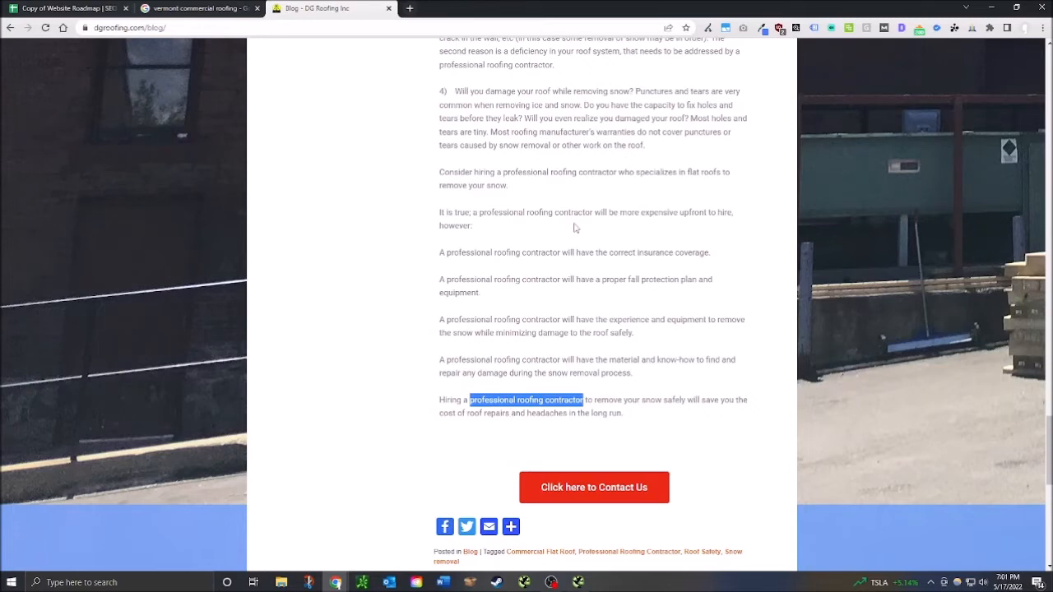
{"action": "scroll", "coordinate": [561, 226], "scroll_direction": "up", "scroll_amount": 1}
{"action": "scroll", "coordinate": [615, 242], "scroll_direction": "up", "scroll_amount": 4}
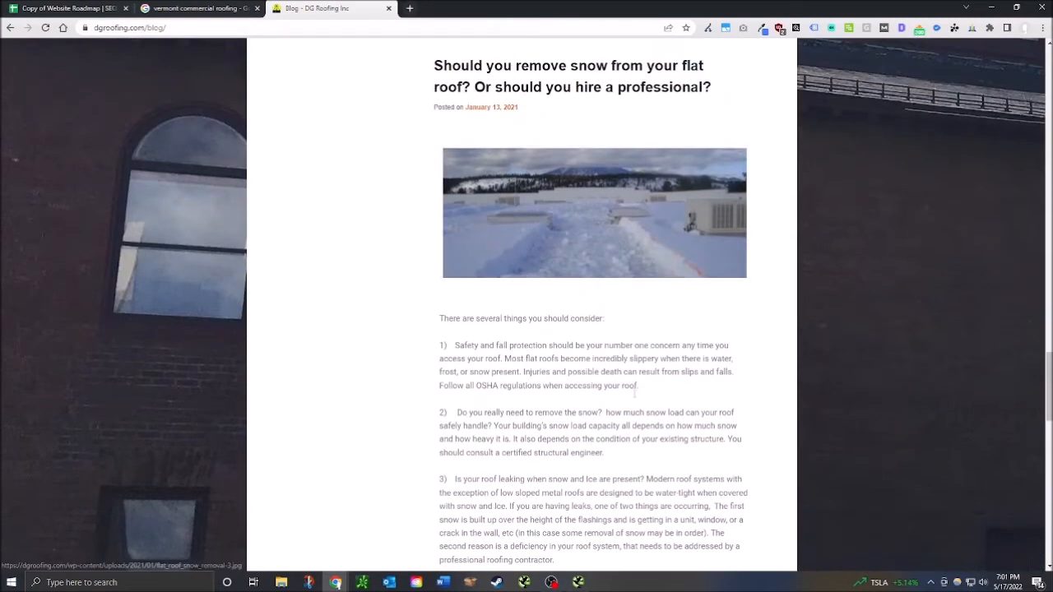
{"action": "scroll", "coordinate": [615, 432], "scroll_direction": "down", "scroll_amount": 1}
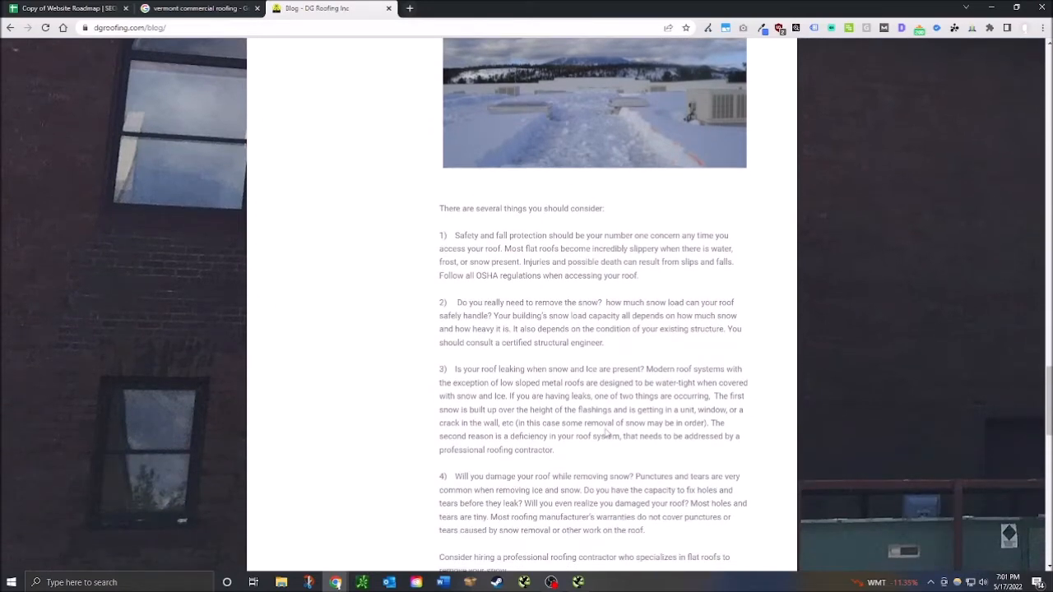
{"action": "scroll", "coordinate": [607, 435], "scroll_direction": "down", "scroll_amount": 1}
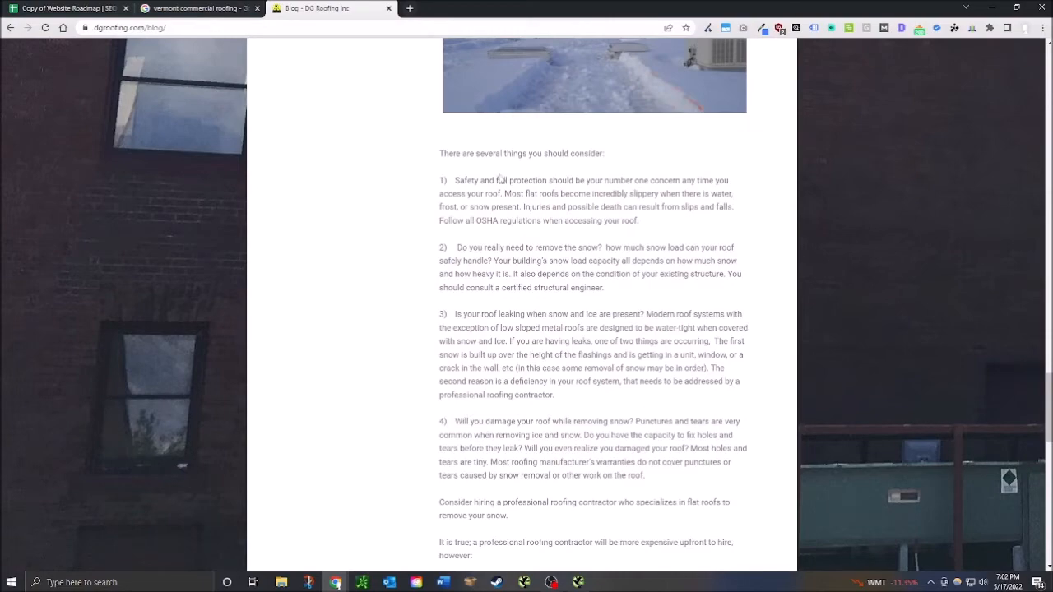
{"action": "scroll", "coordinate": [492, 173], "scroll_direction": "down", "scroll_amount": 5}
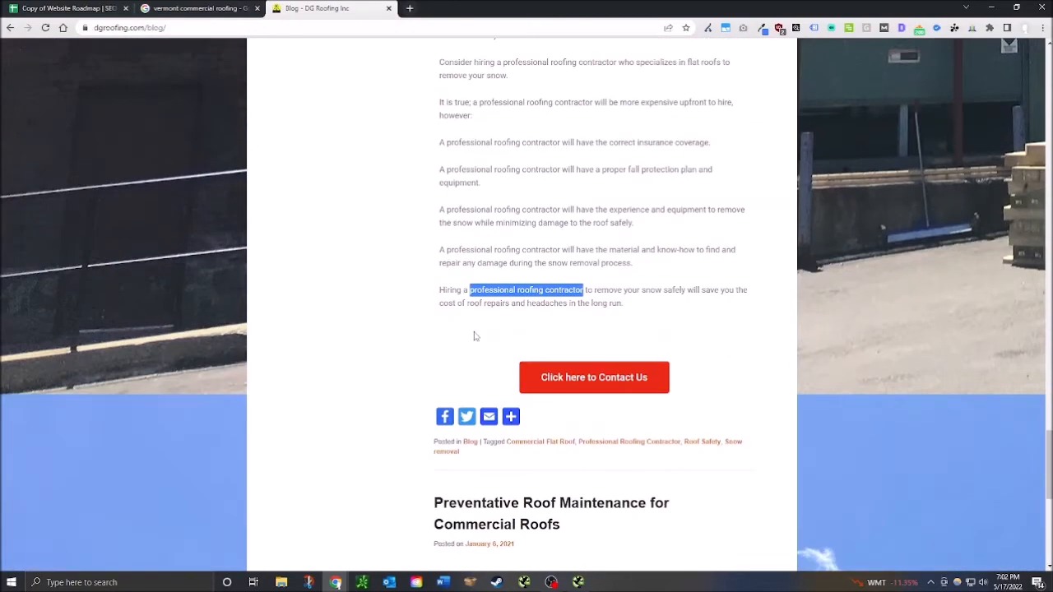
Step: Highlight "professional roofing contractor" in the insurance coverage and "Consider hiring" sentences, glance at the Google results, and return to the Website Roadmap sheet
{"action": "scroll", "coordinate": [520, 404], "scroll_direction": "up", "scroll_amount": 2}
{"action": "left_click_drag", "start_coordinate": [446, 363], "coordinate": [561, 363]}
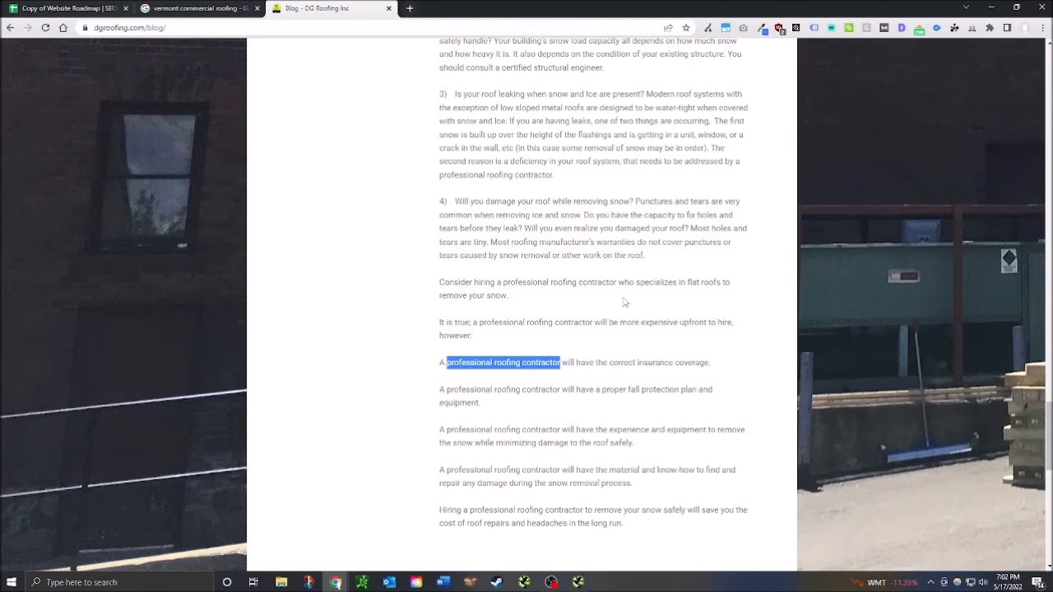
{"action": "left_click_drag", "start_coordinate": [503, 282], "coordinate": [617, 282]}
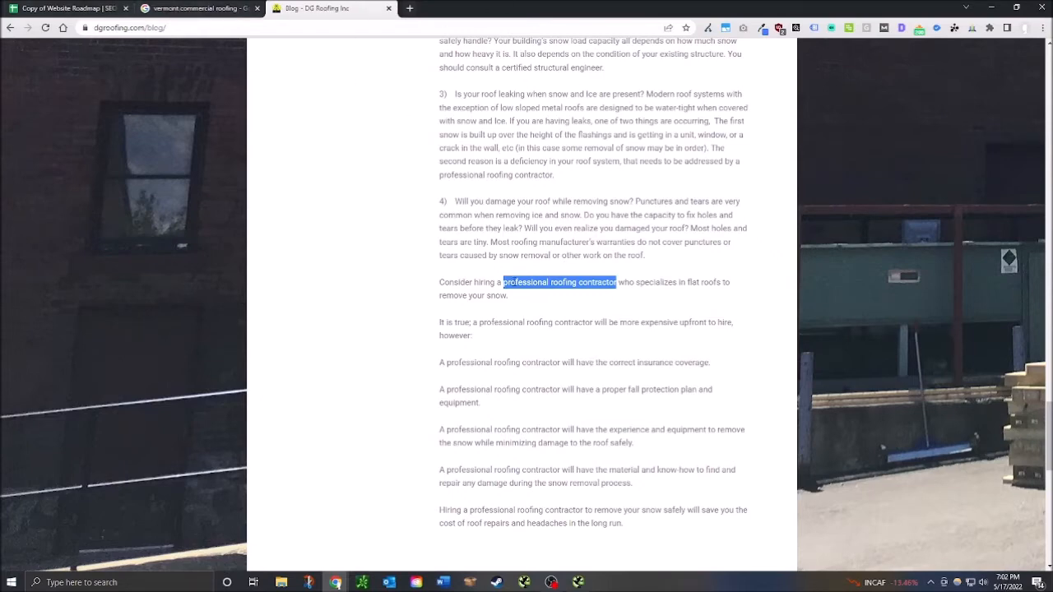
{"action": "left_click", "coordinate": [503, 282]}
{"action": "left_click_drag", "start_coordinate": [503, 282], "coordinate": [621, 283]}
{"action": "left_click", "coordinate": [518, 281]}
{"action": "left_click_drag", "start_coordinate": [501, 283], "coordinate": [616, 282]}
{"action": "left_click", "coordinate": [226, 8]}
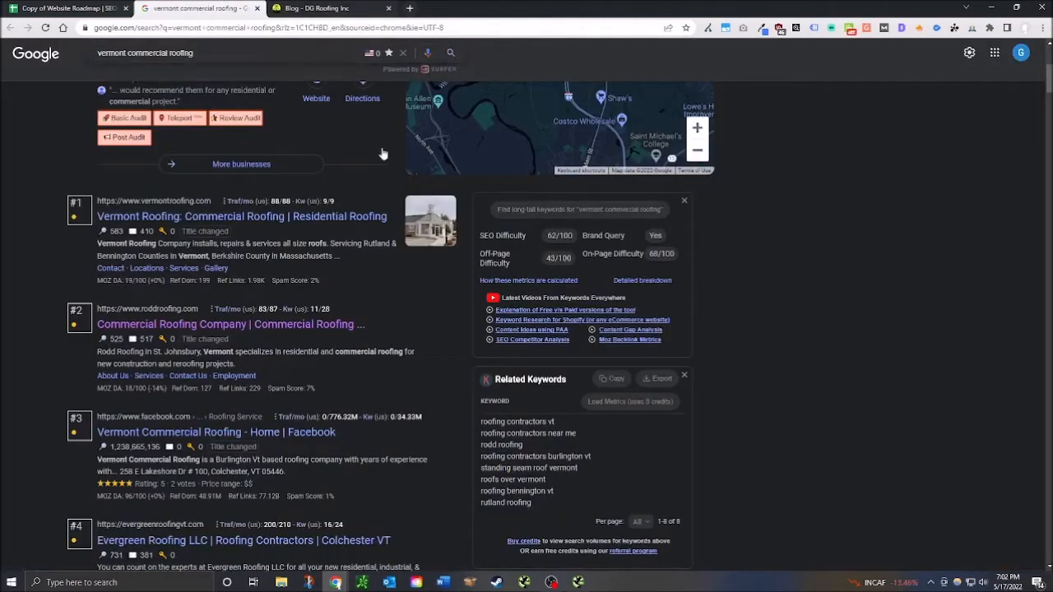
{"action": "left_click", "coordinate": [99, 9]}
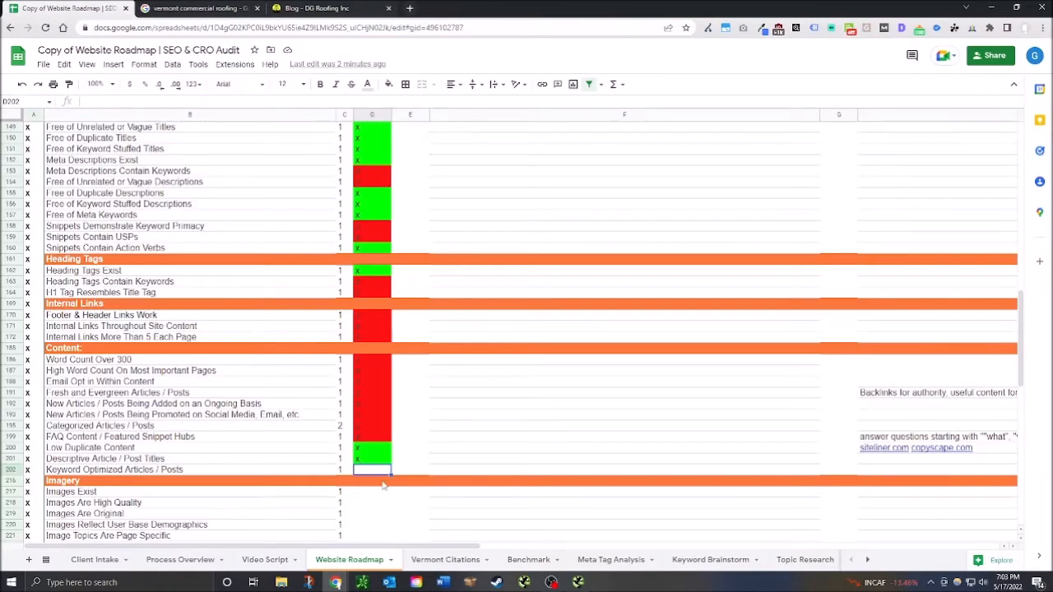
Step: Mark Keyword Optimized Articles / Posts as failed with z and select the Images Exist score cell in the Imagery section
{"action": "type", "text": "x"}
{"action": "left_click", "coordinate": [376, 493]}
{"action": "left_click", "coordinate": [377, 472]}
{"action": "type", "text": "z"}
{"action": "left_click", "coordinate": [376, 494]}
{"action": "scroll", "coordinate": [362, 505], "scroll_direction": "down", "scroll_amount": 3}
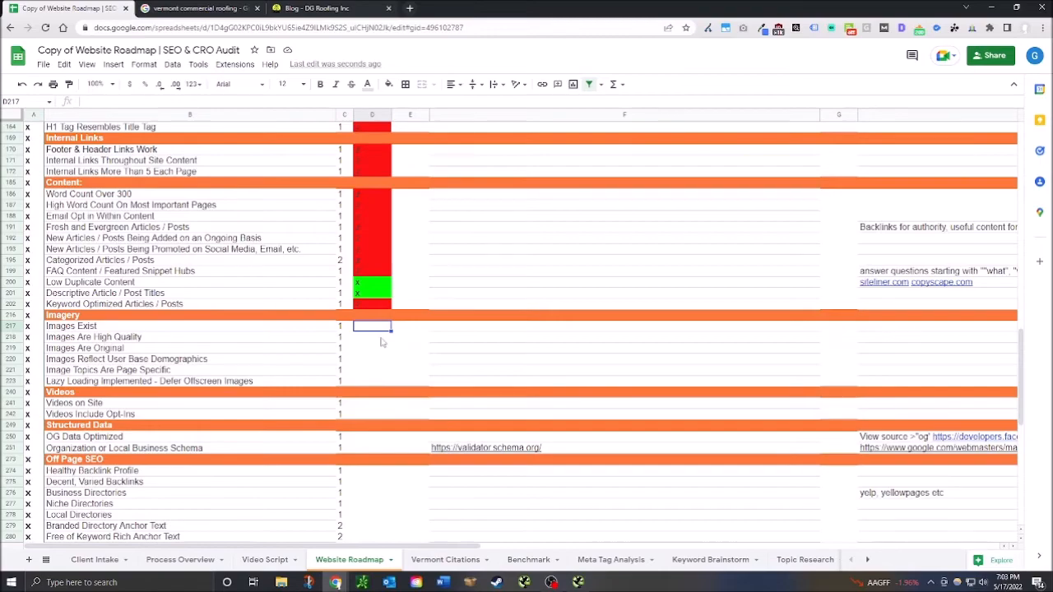
Step: Look through the images in the Blog page's snow removal, roof leak and ponding water posts, up to the header photo
{"action": "left_click", "coordinate": [238, 7]}
{"action": "left_click", "coordinate": [317, 7]}
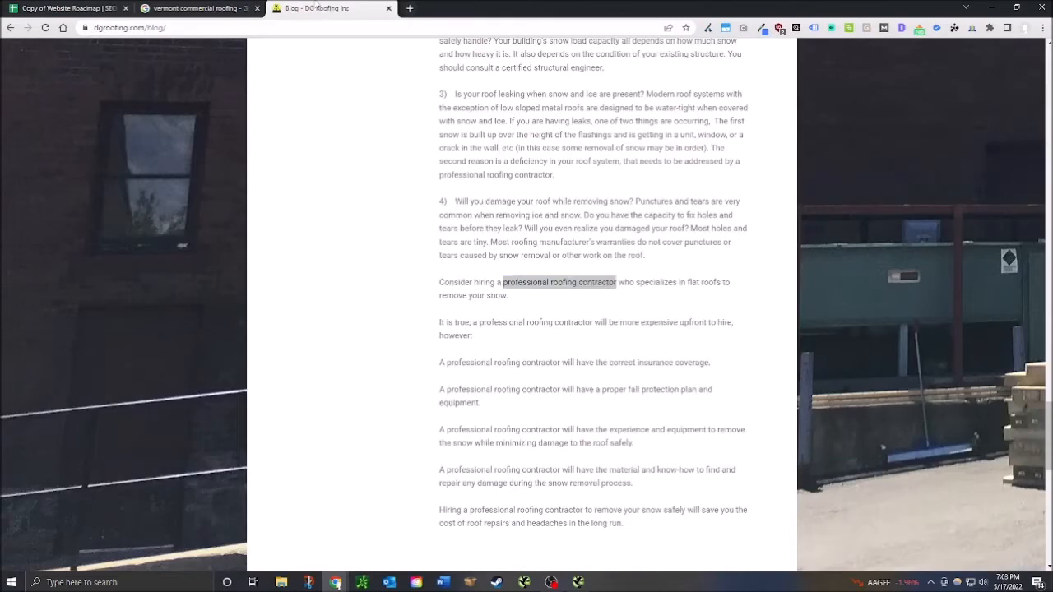
{"action": "scroll", "coordinate": [510, 422], "scroll_direction": "up", "scroll_amount": 16}
{"action": "scroll", "coordinate": [492, 430], "scroll_direction": "down", "scroll_amount": 3}
{"action": "scroll", "coordinate": [575, 473], "scroll_direction": "up", "scroll_amount": 1}
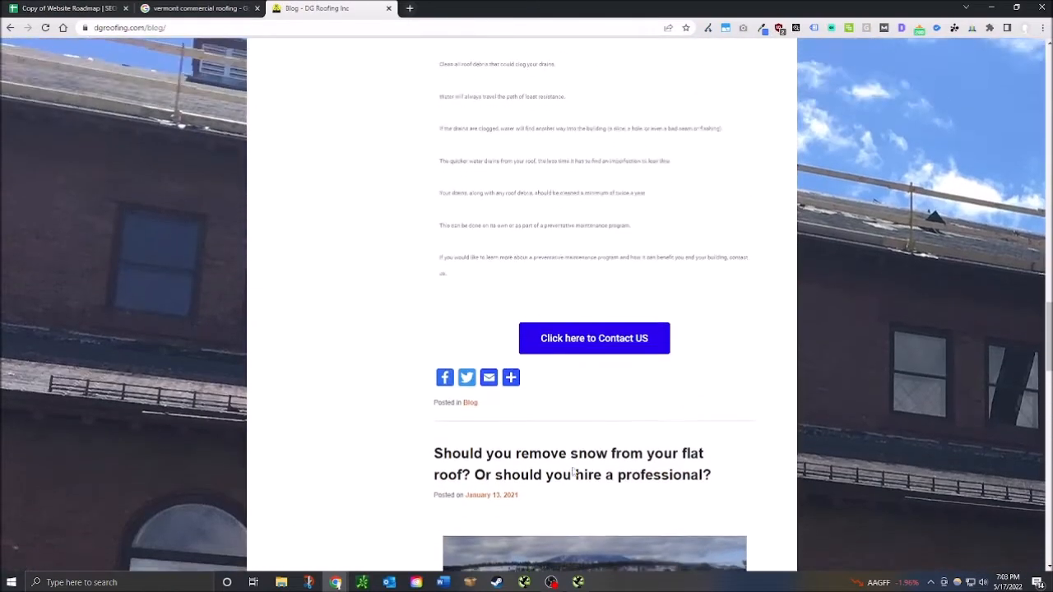
{"action": "scroll", "coordinate": [605, 468], "scroll_direction": "down", "scroll_amount": 5}
{"action": "scroll", "coordinate": [621, 367], "scroll_direction": "down", "scroll_amount": 12}
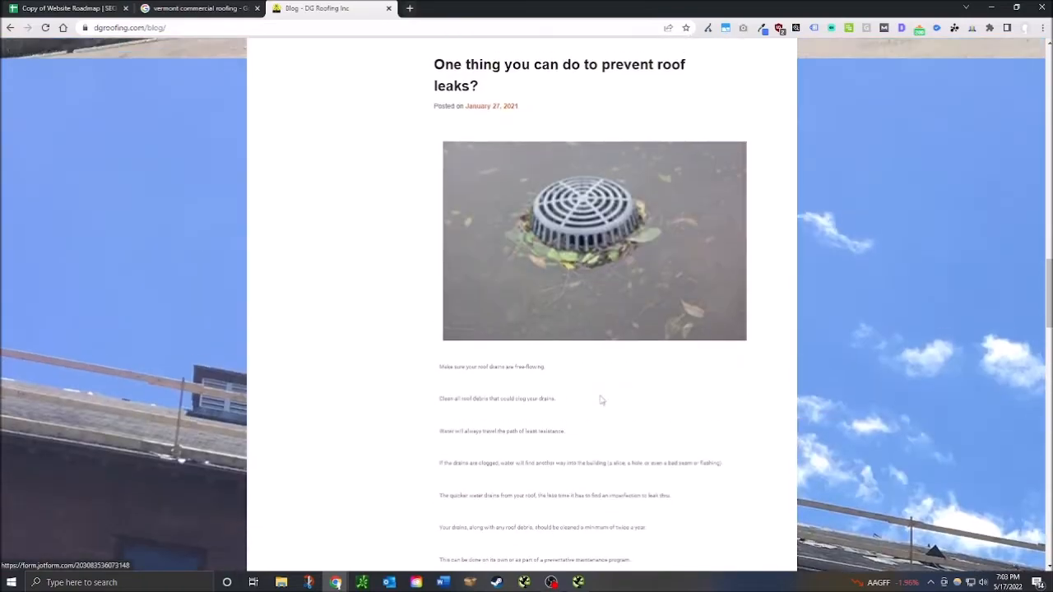
{"action": "scroll", "coordinate": [597, 400], "scroll_direction": "up", "scroll_amount": 3}
{"action": "scroll", "coordinate": [560, 469], "scroll_direction": "up", "scroll_amount": 6}
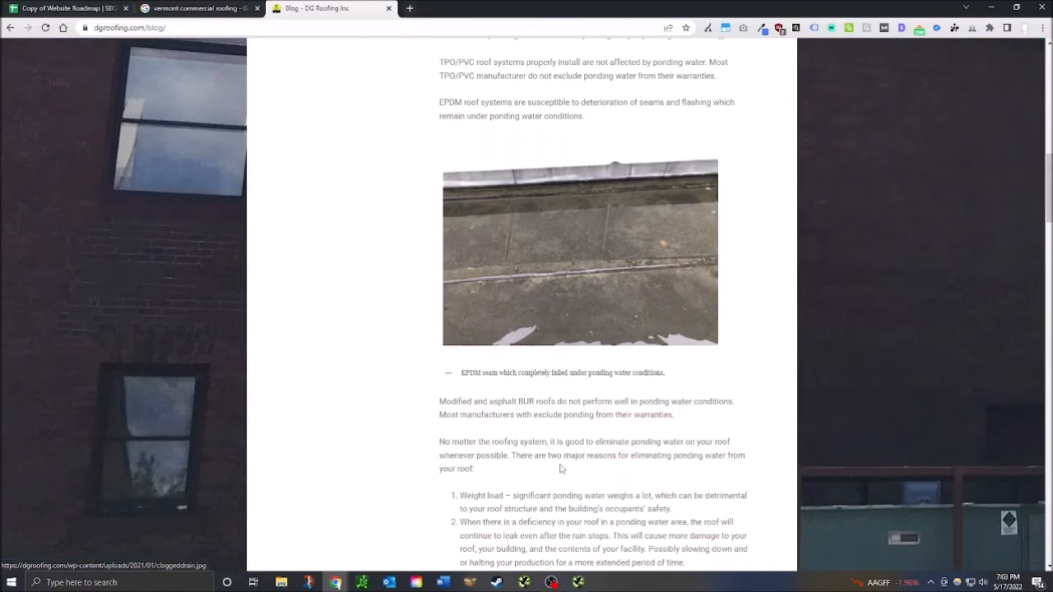
{"action": "scroll", "coordinate": [522, 412], "scroll_direction": "down", "scroll_amount": 5}
{"action": "scroll", "coordinate": [515, 436], "scroll_direction": "up", "scroll_amount": 6}
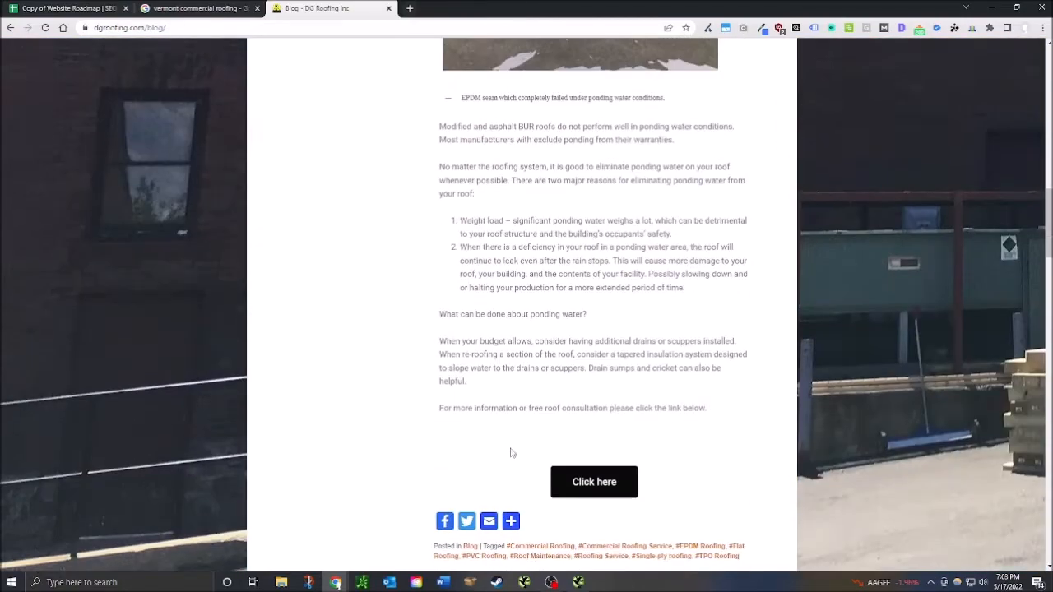
{"action": "scroll", "coordinate": [499, 458], "scroll_direction": "up", "scroll_amount": 8}
{"action": "scroll", "coordinate": [498, 457], "scroll_direction": "down", "scroll_amount": 3}
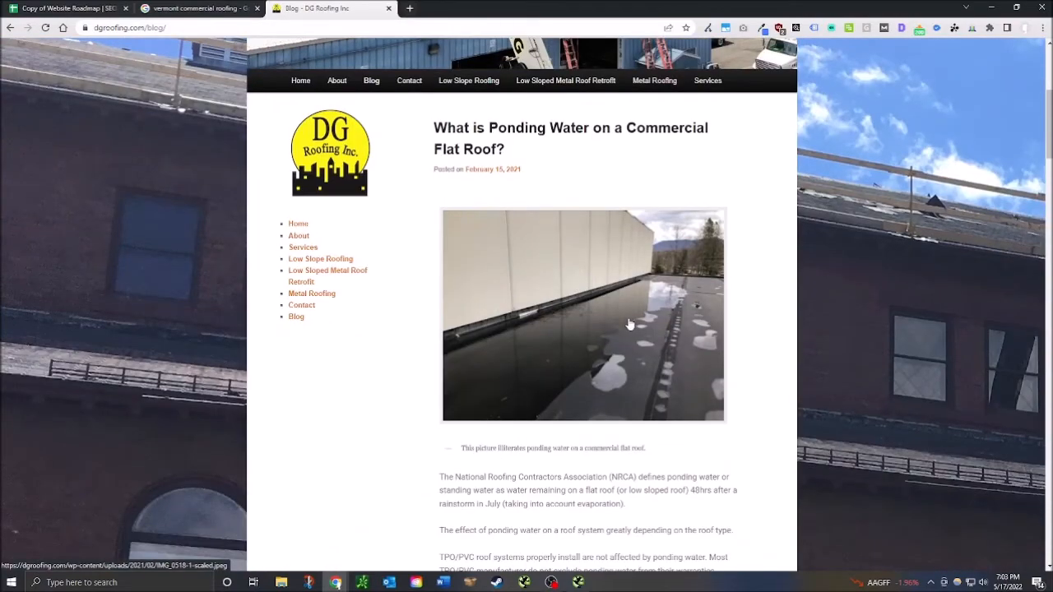
{"action": "scroll", "coordinate": [629, 325], "scroll_direction": "up", "scroll_amount": 4}
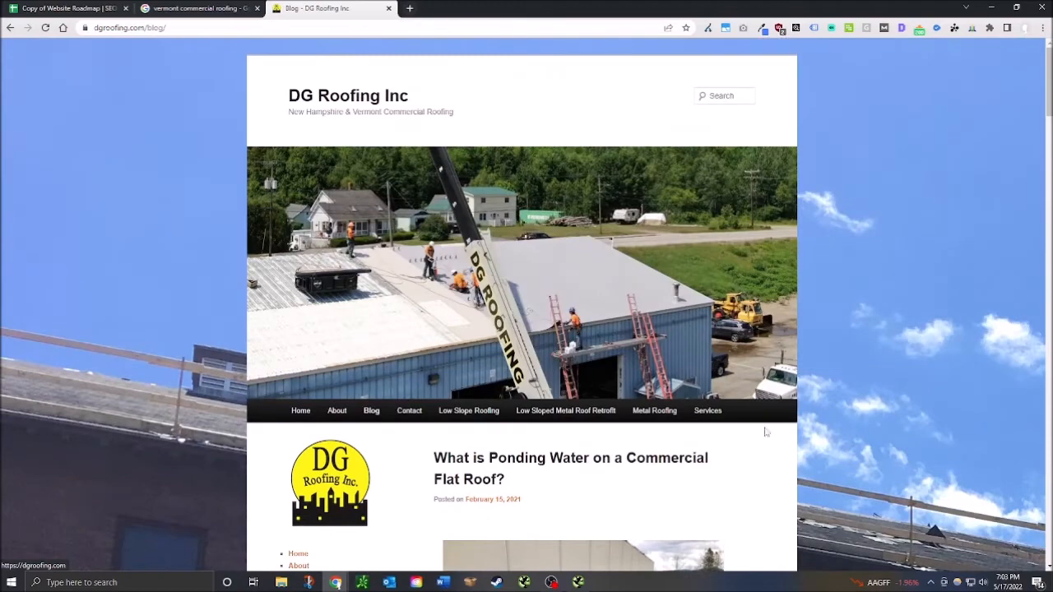
Step: Go over the Blog page's ponding water photos and roof drain picture again to judge the imagery
{"action": "left_click", "coordinate": [1038, 582]}
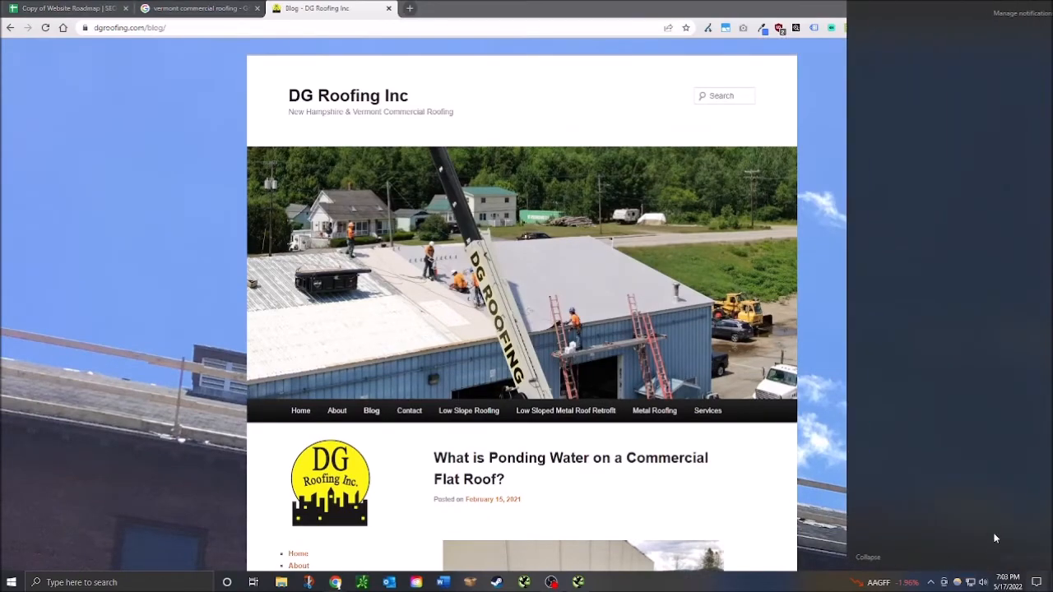
{"action": "left_click", "coordinate": [757, 466]}
{"action": "scroll", "coordinate": [636, 444], "scroll_direction": "down", "scroll_amount": 4}
{"action": "scroll", "coordinate": [636, 444], "scroll_direction": "down", "scroll_amount": 1}
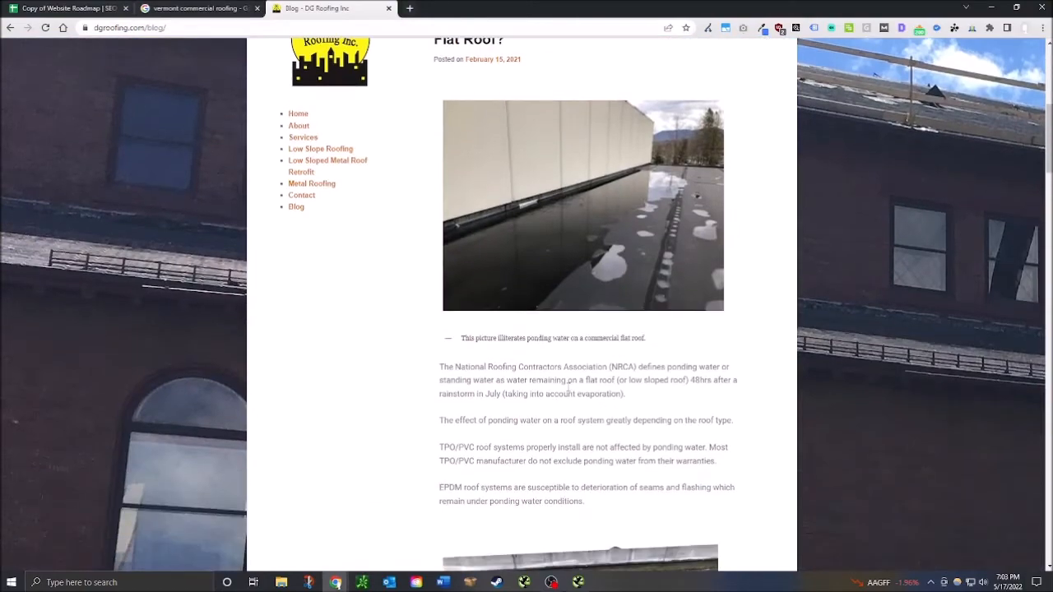
{"action": "scroll", "coordinate": [656, 291], "scroll_direction": "down", "scroll_amount": 15}
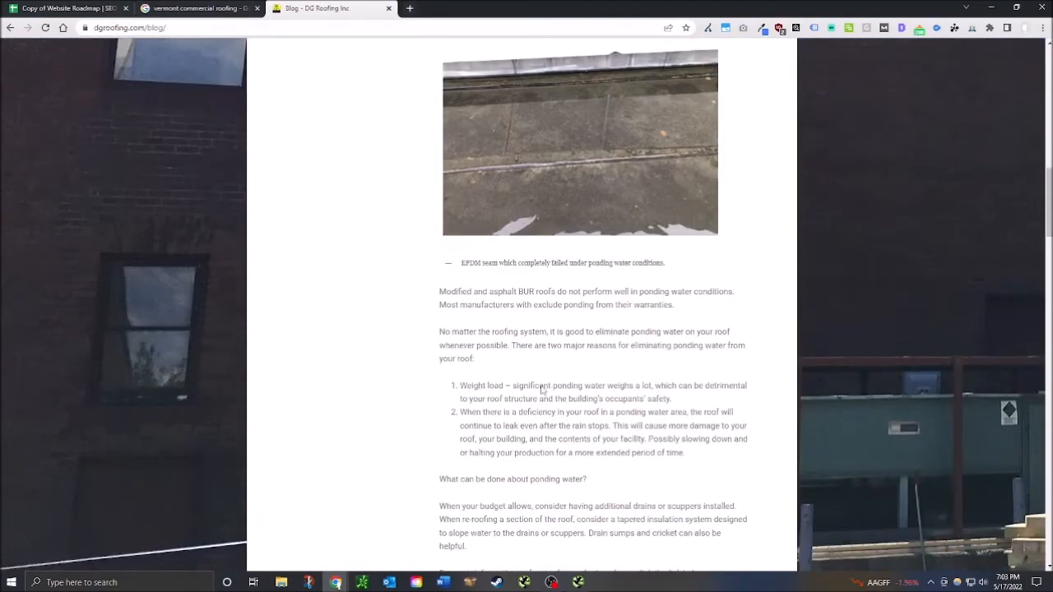
{"action": "scroll", "coordinate": [589, 434], "scroll_direction": "up", "scroll_amount": 2}
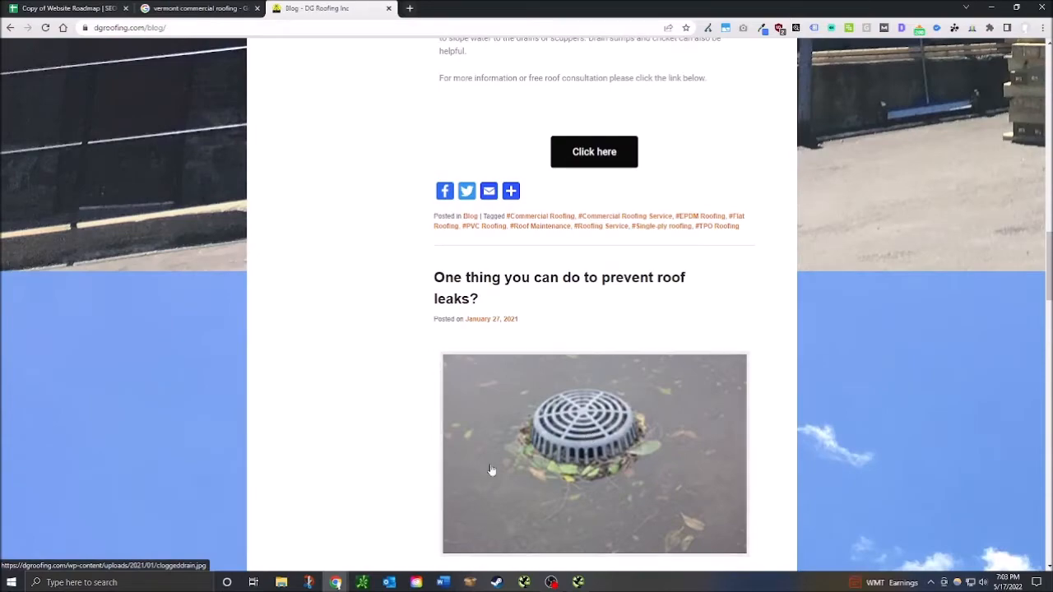
{"action": "scroll", "coordinate": [474, 380], "scroll_direction": "up", "scroll_amount": 8}
{"action": "scroll", "coordinate": [473, 380], "scroll_direction": "up", "scroll_amount": 10}
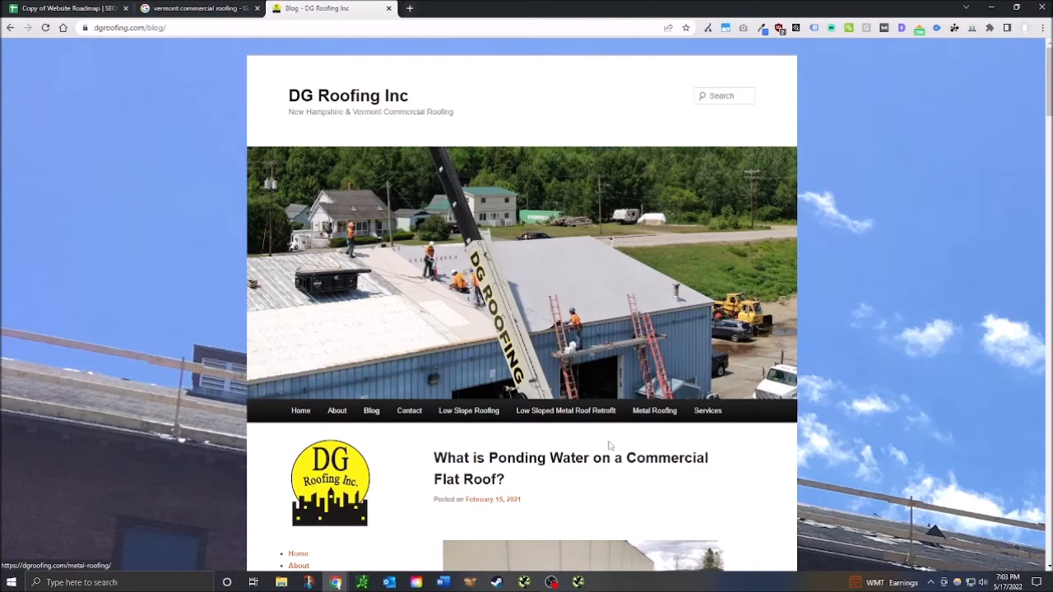
Step: Visit the Services, Metal Roofing, Low Slope Roofing and Home pages to examine their images
{"action": "left_click", "coordinate": [704, 413]}
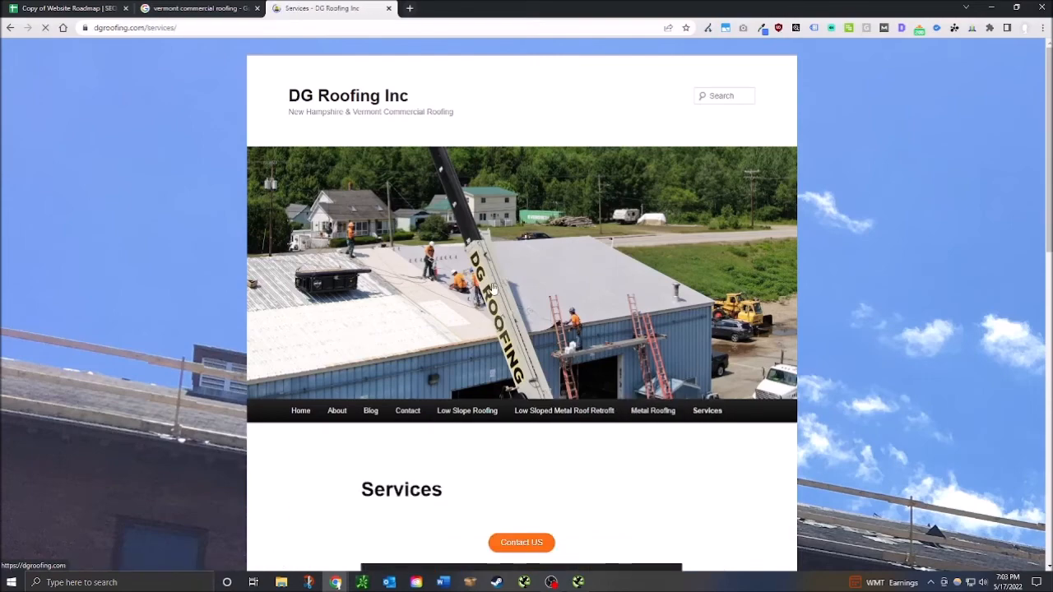
{"action": "scroll", "coordinate": [584, 372], "scroll_direction": "down", "scroll_amount": 7}
{"action": "scroll", "coordinate": [584, 371], "scroll_direction": "down", "scroll_amount": 3}
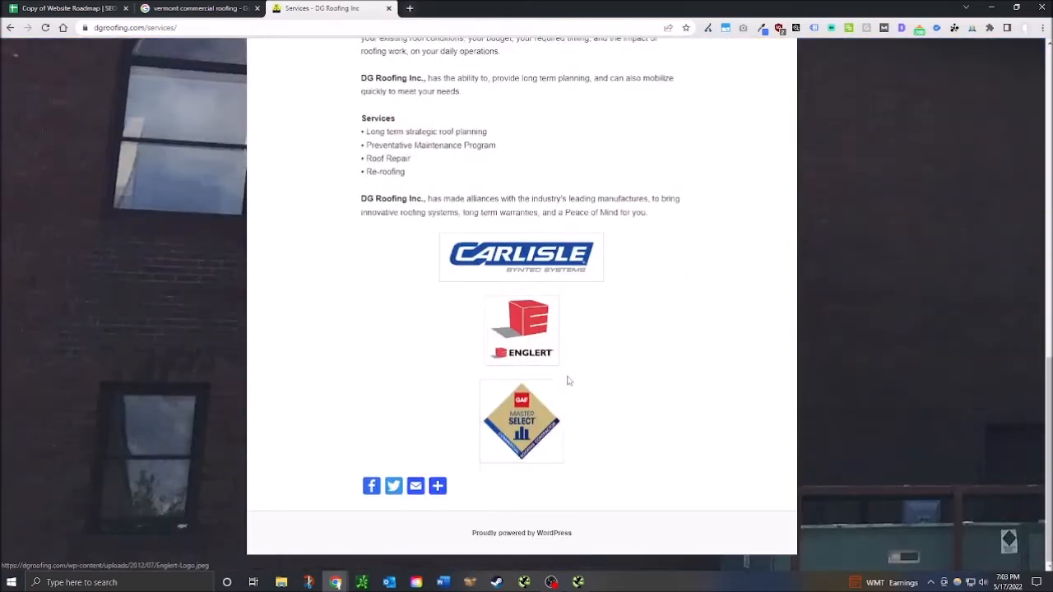
{"action": "scroll", "coordinate": [573, 371], "scroll_direction": "up", "scroll_amount": 10}
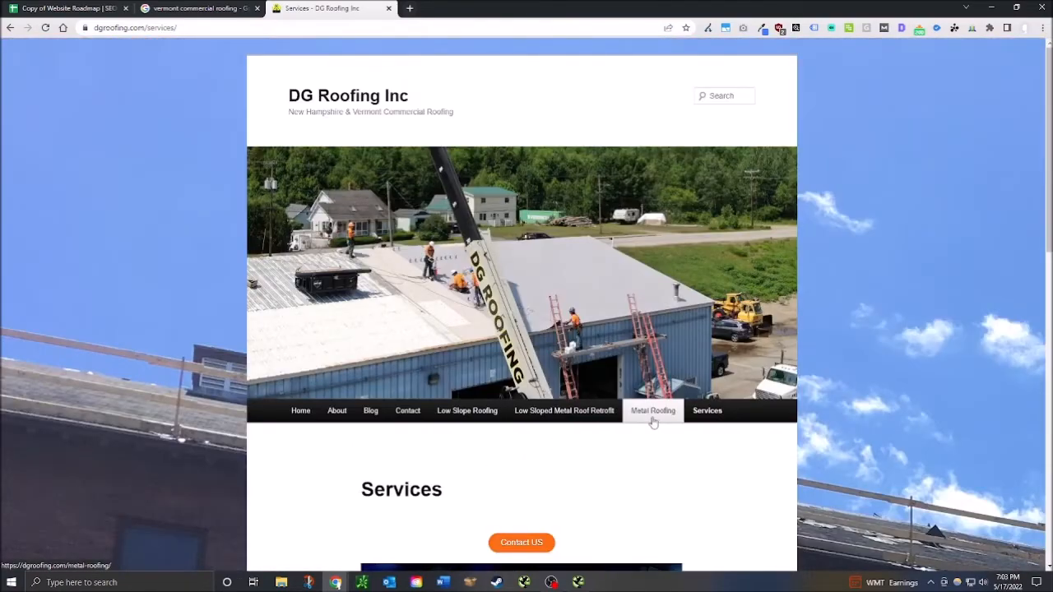
{"action": "left_click", "coordinate": [654, 417]}
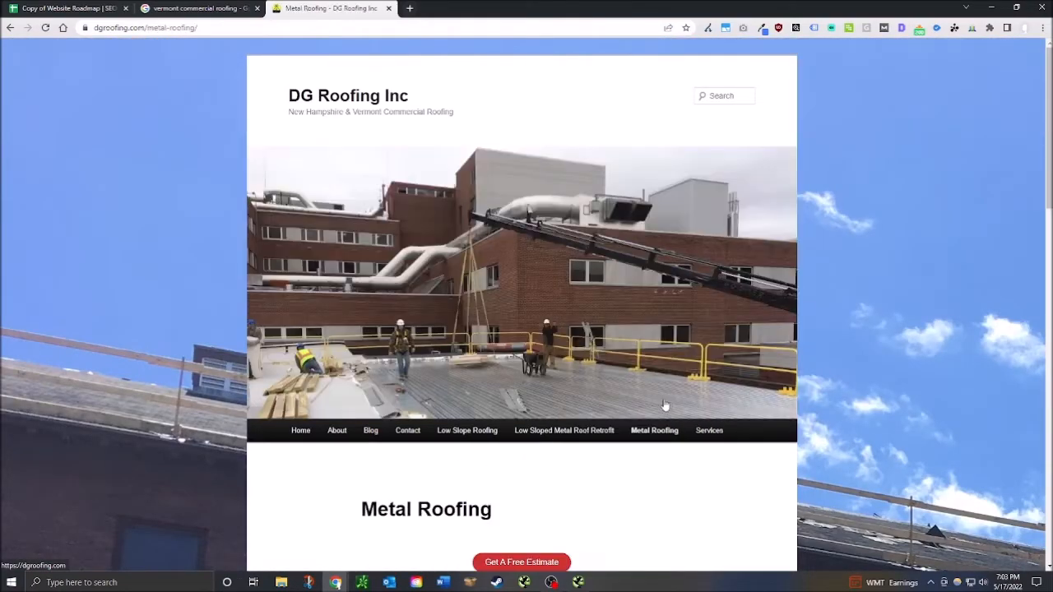
{"action": "left_click", "coordinate": [459, 437]}
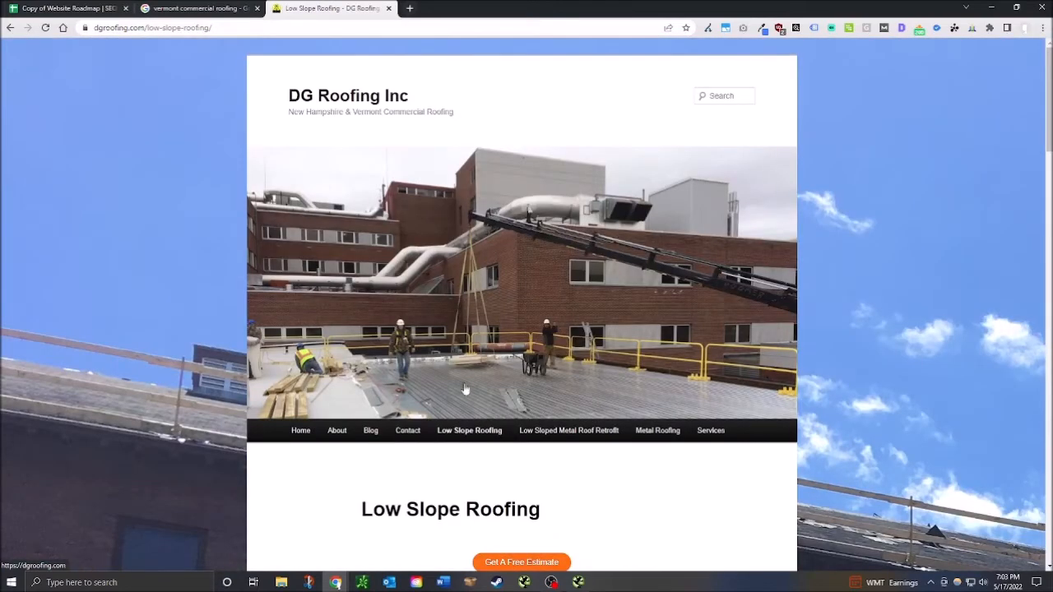
{"action": "left_click", "coordinate": [301, 431]}
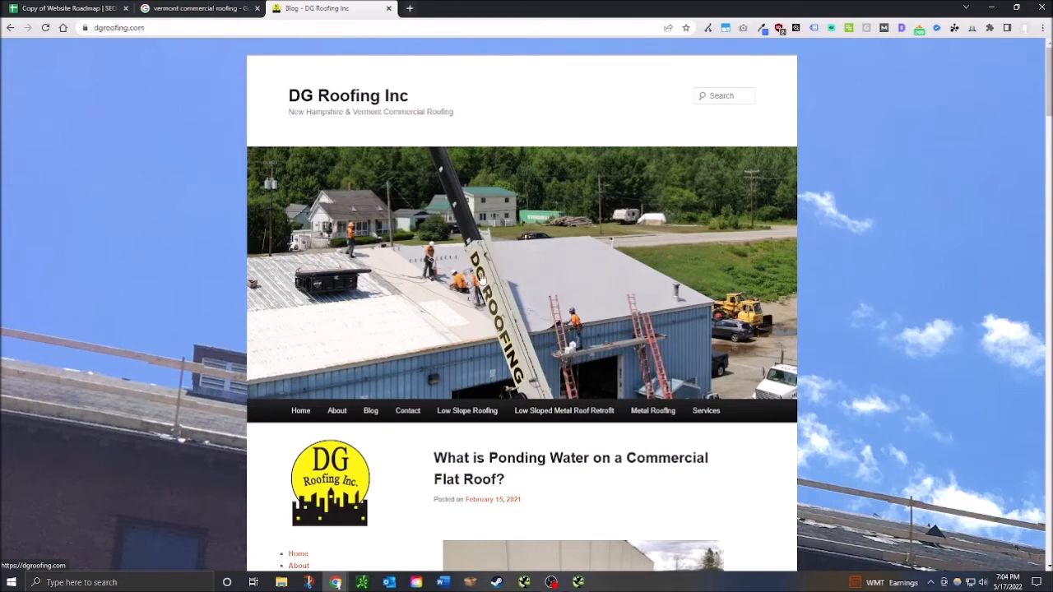
Step: Mark Images Exist as passed with x in the Website Roadmap sheet
{"action": "left_click", "coordinate": [97, 7]}
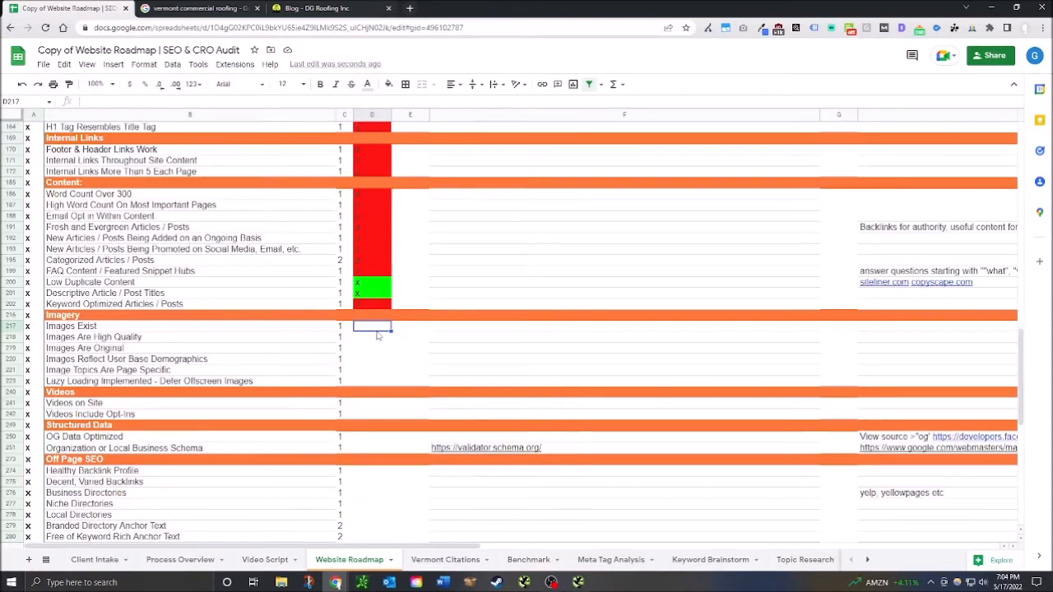
{"action": "type", "text": "x"}
{"action": "key", "text": "Return"}
Step: Examine the homepage's header image and ponding water post photos for quality, originality and relevance
{"action": "left_click", "coordinate": [305, 9]}
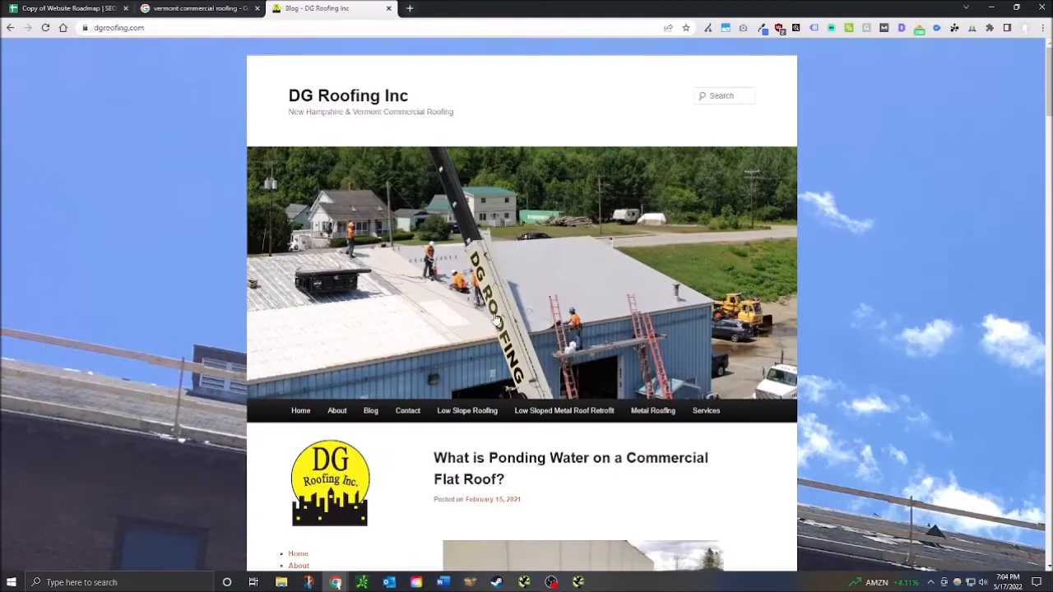
{"action": "scroll", "coordinate": [576, 237], "scroll_direction": "down", "scroll_amount": 2}
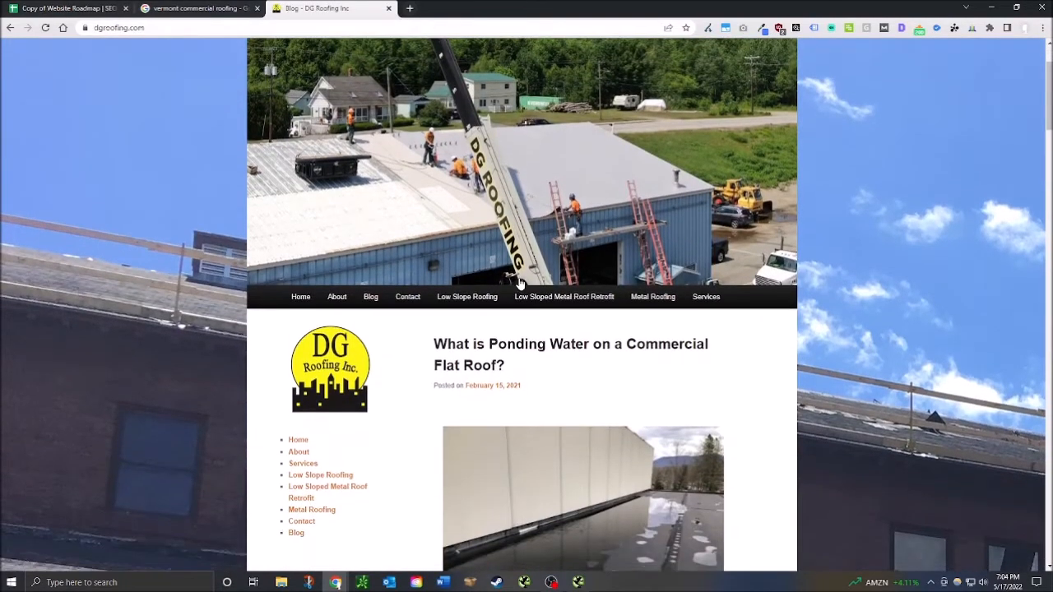
{"action": "scroll", "coordinate": [511, 280], "scroll_direction": "down", "scroll_amount": 3}
{"action": "scroll", "coordinate": [535, 329], "scroll_direction": "up", "scroll_amount": 5}
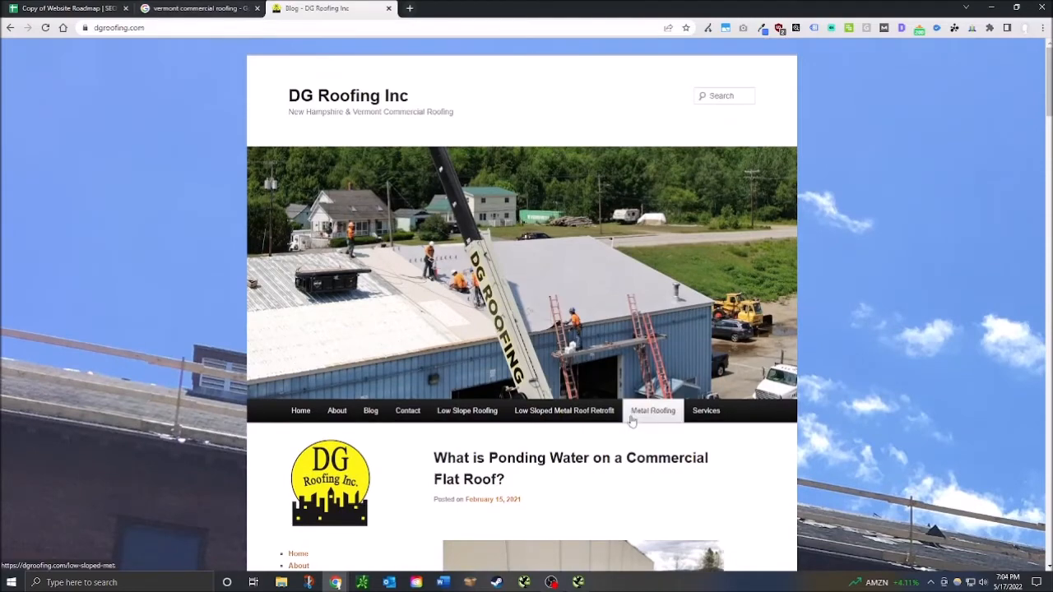
{"action": "scroll", "coordinate": [477, 384], "scroll_direction": "down", "scroll_amount": 6}
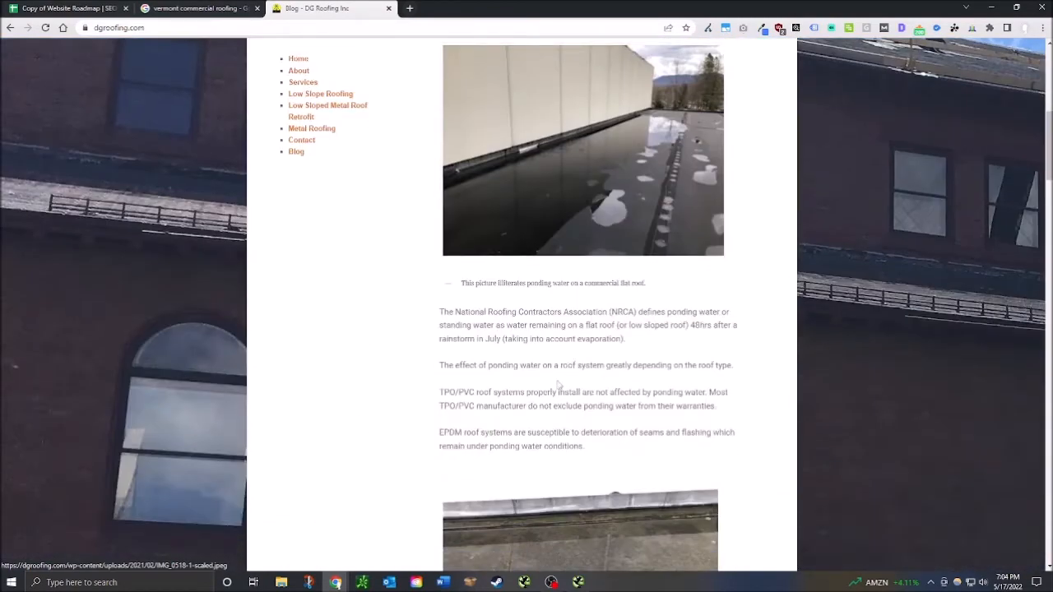
{"action": "scroll", "coordinate": [527, 422], "scroll_direction": "up", "scroll_amount": 3}
{"action": "scroll", "coordinate": [537, 371], "scroll_direction": "down", "scroll_amount": 7}
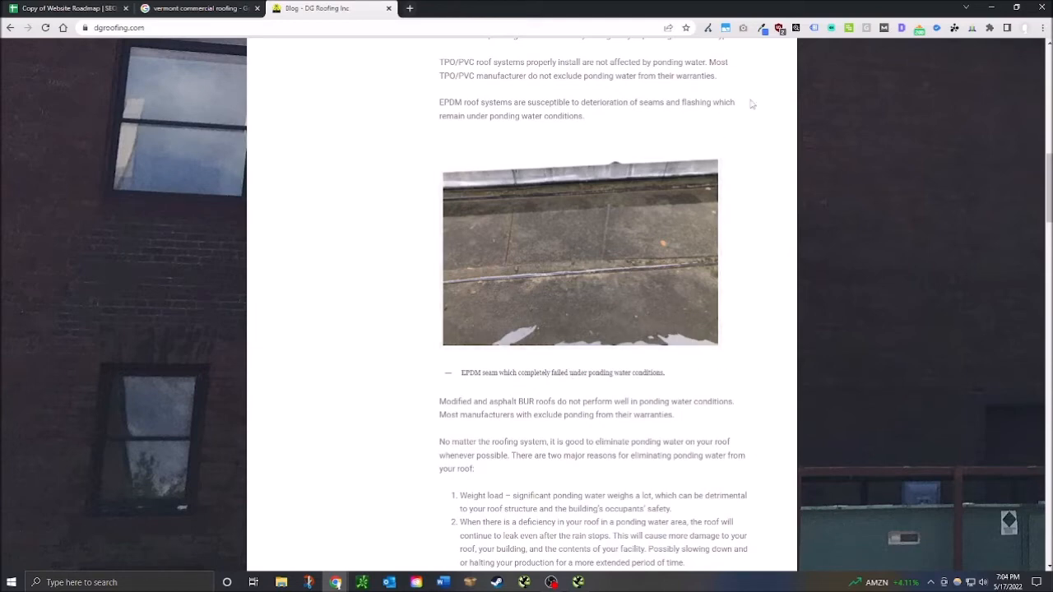
{"action": "scroll", "coordinate": [579, 230], "scroll_direction": "up", "scroll_amount": 2}
{"action": "scroll", "coordinate": [549, 223], "scroll_direction": "up", "scroll_amount": 4}
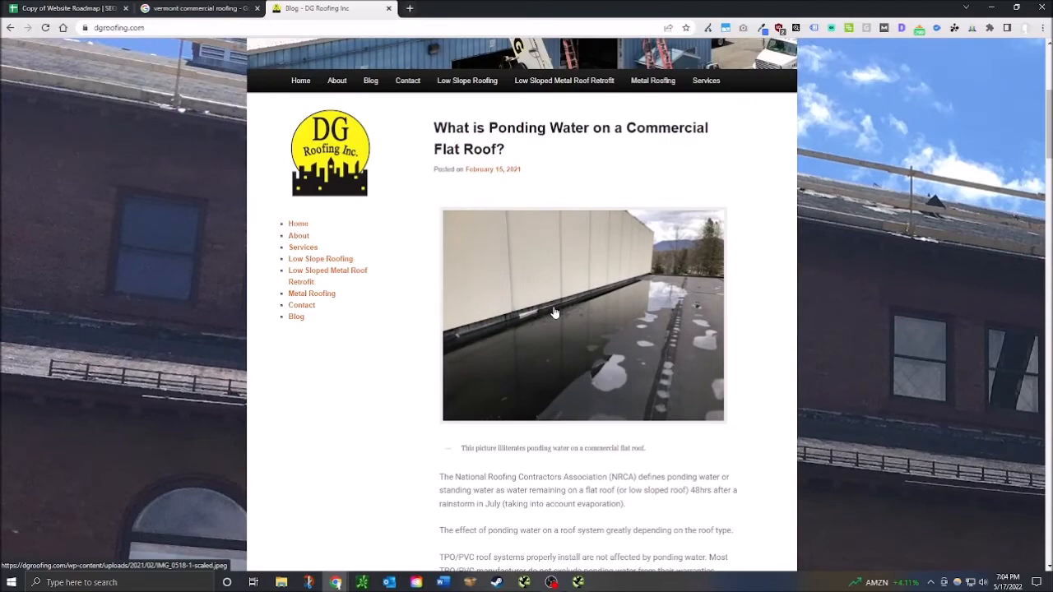
{"action": "scroll", "coordinate": [555, 313], "scroll_direction": "down", "scroll_amount": 9}
{"action": "scroll", "coordinate": [537, 339], "scroll_direction": "up", "scroll_amount": 3}
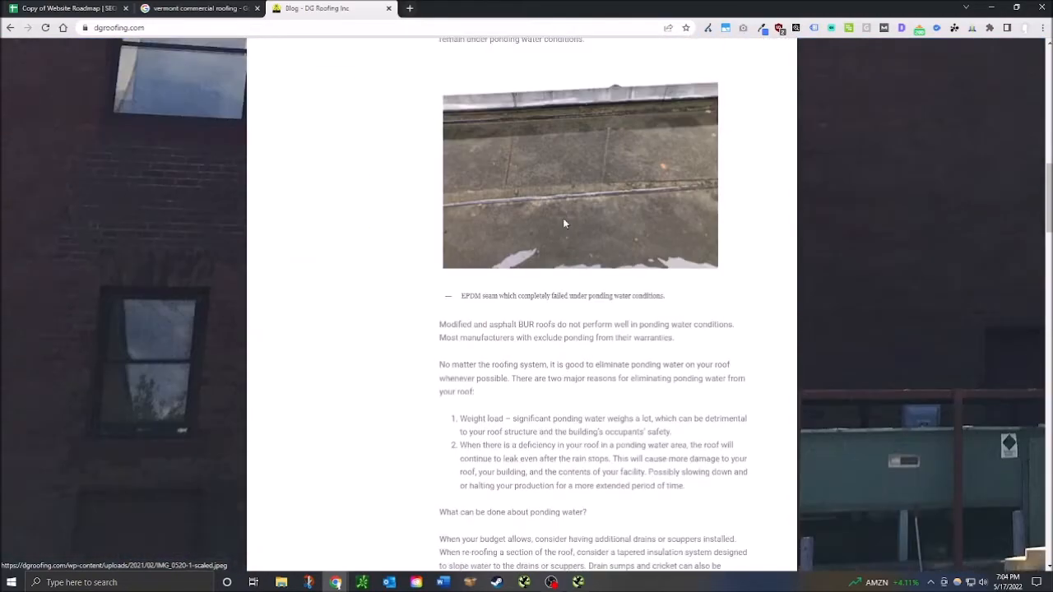
{"action": "scroll", "coordinate": [537, 340], "scroll_direction": "down", "scroll_amount": 3}
{"action": "scroll", "coordinate": [538, 339], "scroll_direction": "up", "scroll_amount": 5}
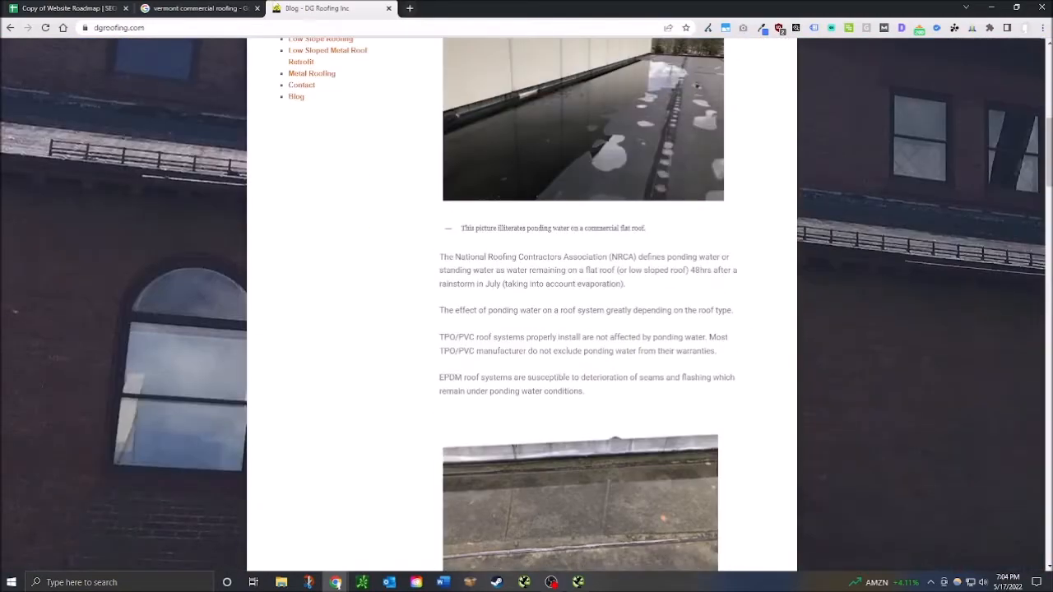
Step: Mark Images Are High Quality, Images Are Original, Images Reflect User Base Demographics and Image Topics Are Page Specific with x in the Website Roadmap sheet
{"action": "left_click", "coordinate": [209, 9]}
{"action": "left_click", "coordinate": [82, 8]}
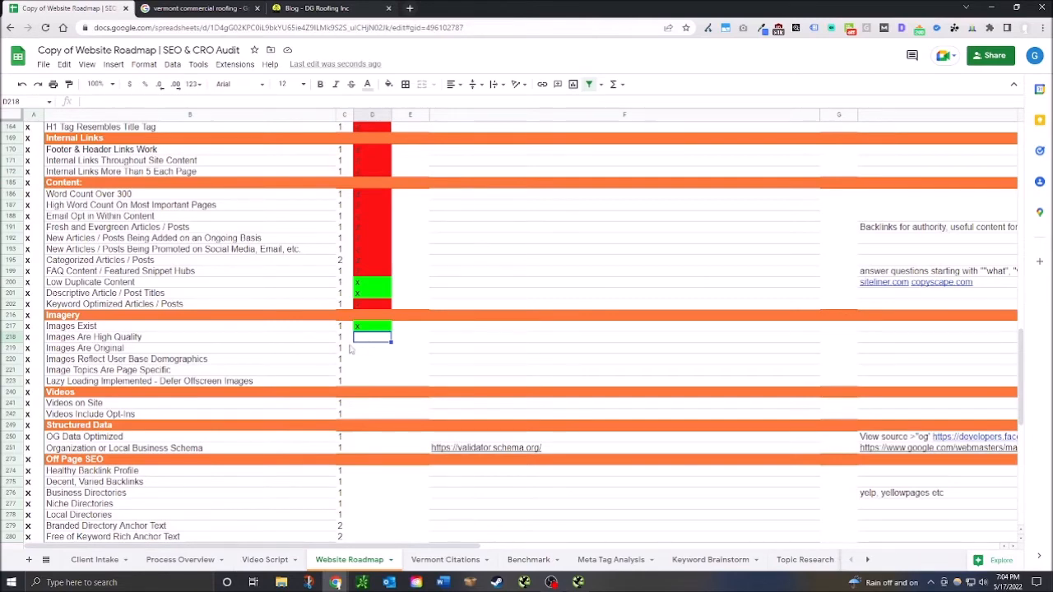
{"action": "type", "text": "x"}
{"action": "key", "text": "Return"}
{"action": "type", "text": "x"}
{"action": "key", "text": "Return"}
{"action": "type", "text": "x"}
{"action": "key", "text": "Return"}
{"action": "type", "text": "x"}
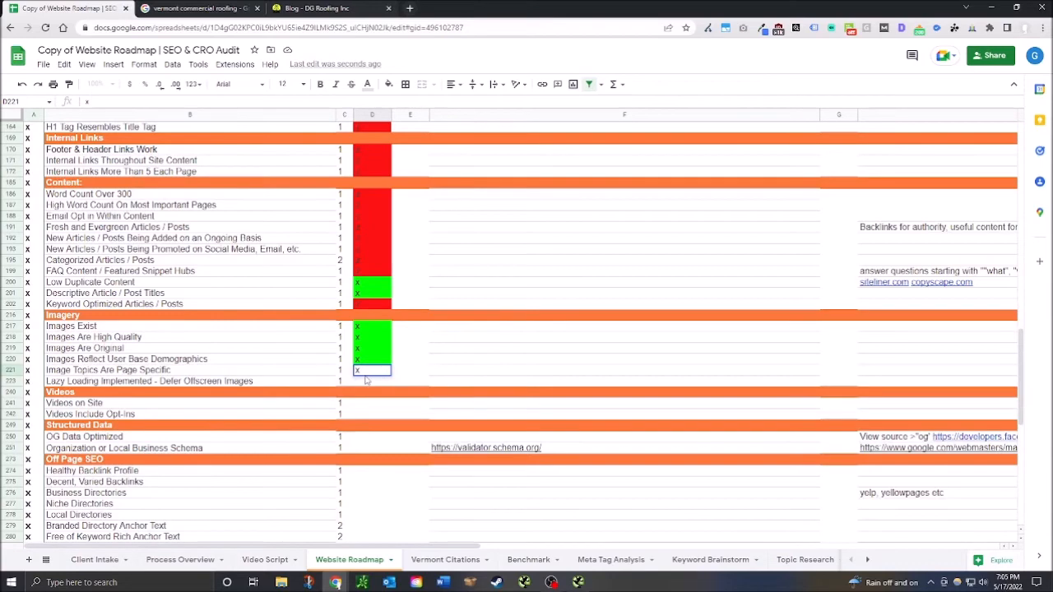
{"action": "left_click", "coordinate": [376, 383]}
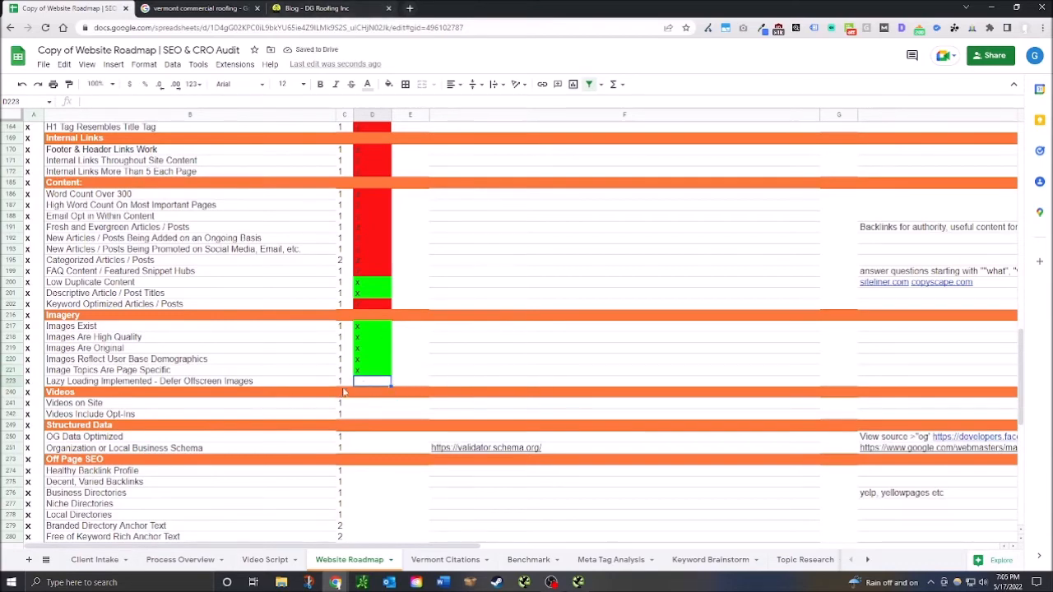
Step: Check how images load down the homepage and mark Lazy Loading Implemented - Defer Offscreen Images as passed with x
{"action": "left_click", "coordinate": [305, 8]}
{"action": "scroll", "coordinate": [450, 379], "scroll_direction": "down", "scroll_amount": 7}
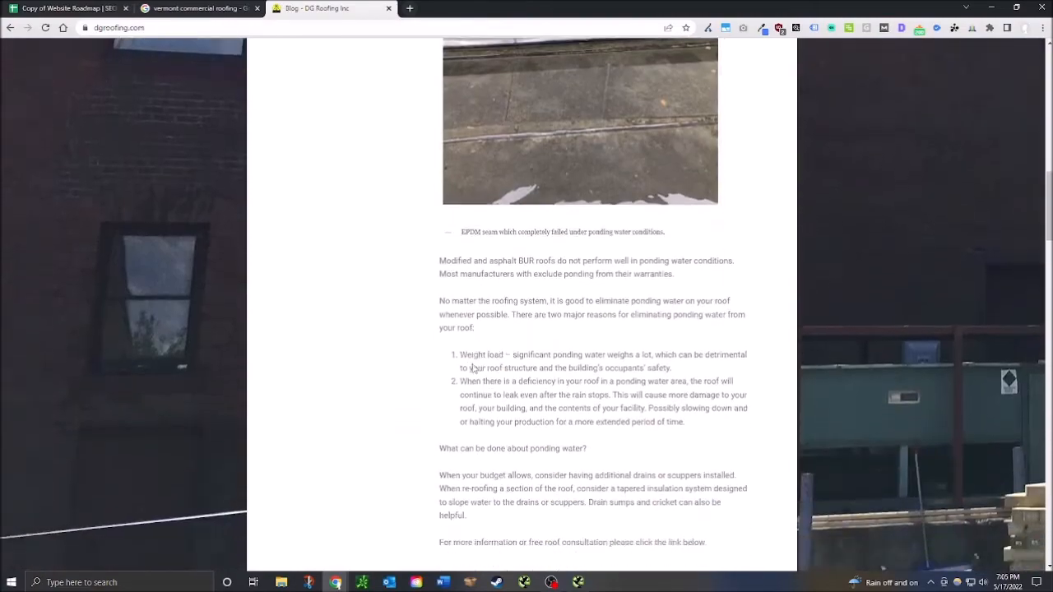
{"action": "scroll", "coordinate": [450, 379], "scroll_direction": "up", "scroll_amount": 7}
{"action": "scroll", "coordinate": [450, 380], "scroll_direction": "up", "scroll_amount": 5}
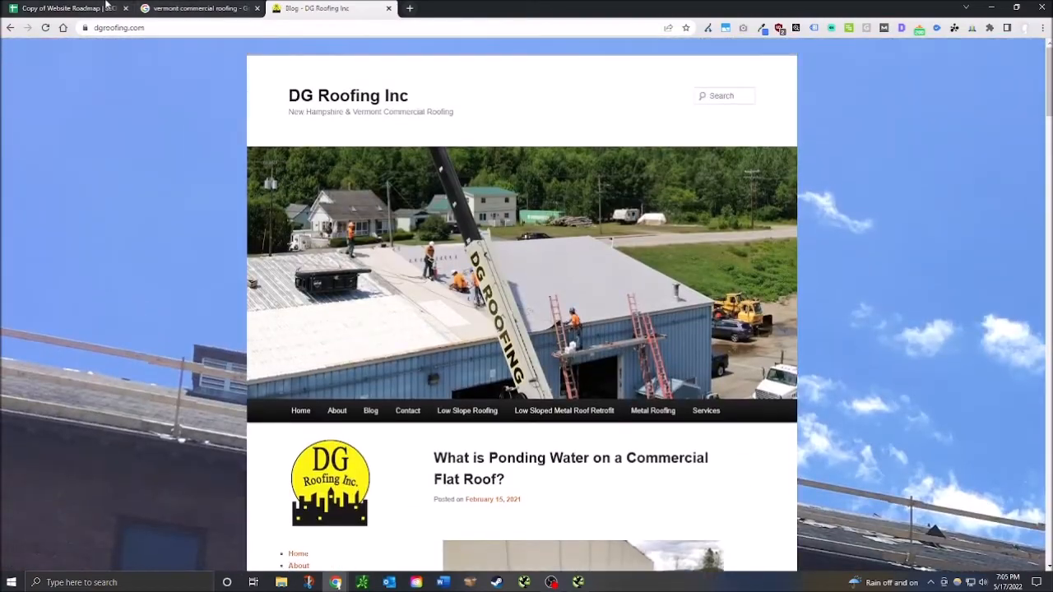
{"action": "left_click", "coordinate": [98, 8]}
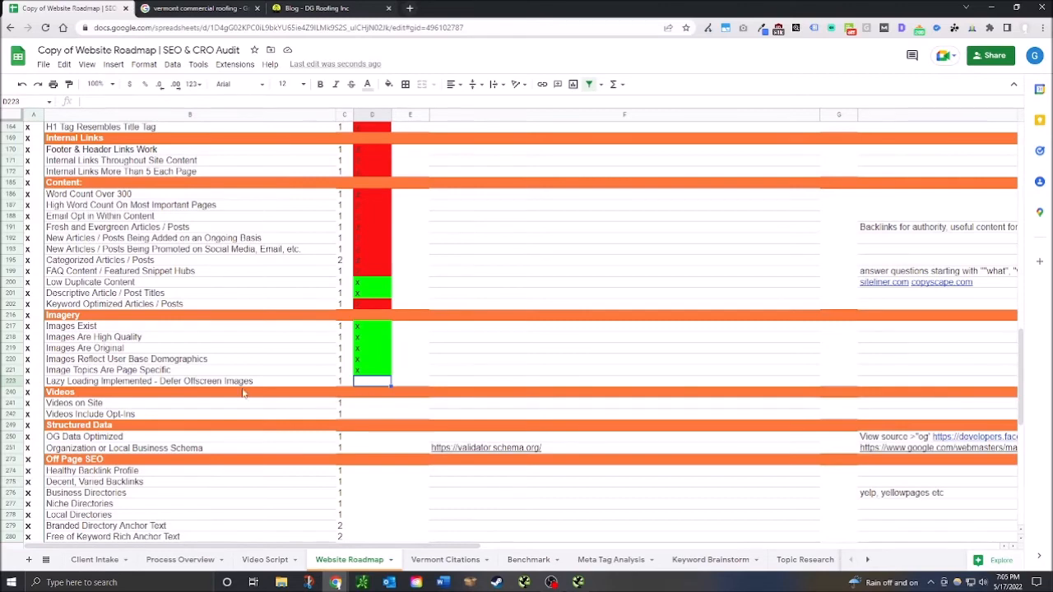
{"action": "type", "text": "x"}
{"action": "left_click", "coordinate": [367, 405]}
{"action": "left_click", "coordinate": [377, 381]}
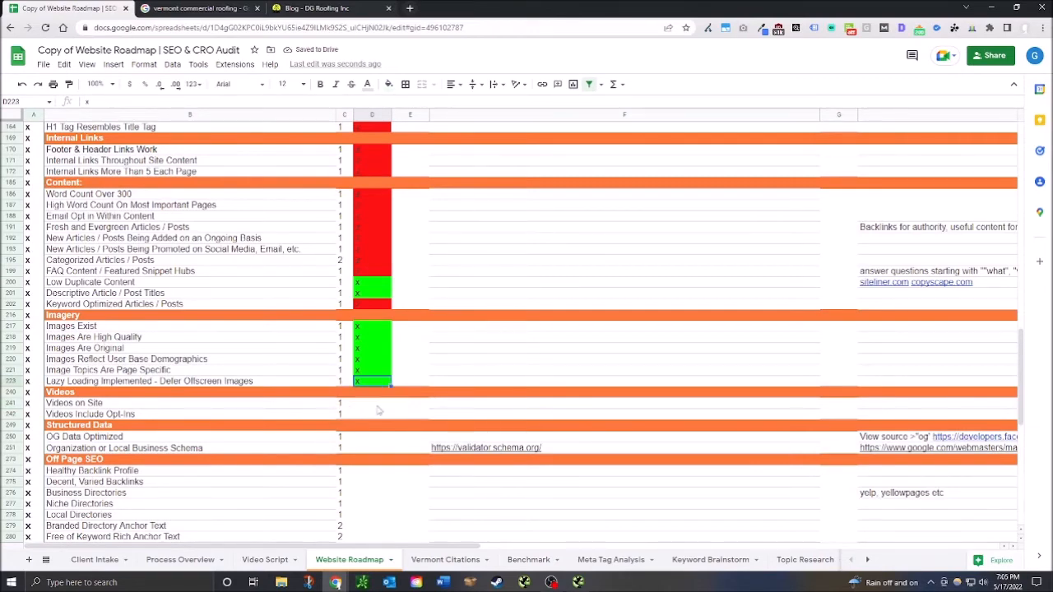
Step: Look through the live site's homepage, About page and Contact page for embedded videos
{"action": "left_click", "coordinate": [328, 8]}
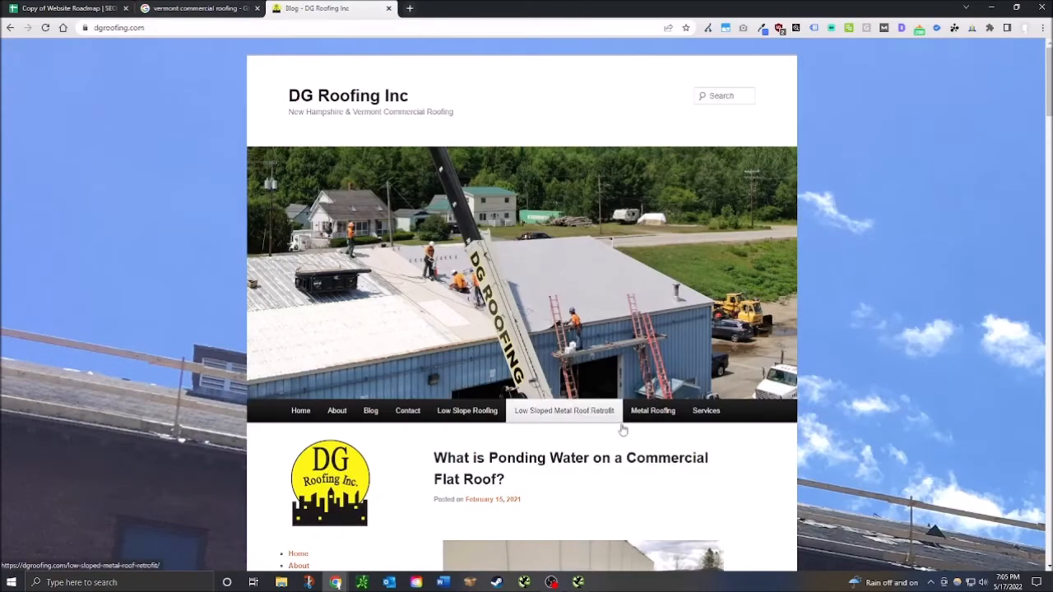
{"action": "scroll", "coordinate": [607, 424], "scroll_direction": "down", "scroll_amount": 4}
{"action": "scroll", "coordinate": [625, 415], "scroll_direction": "up", "scroll_amount": 4}
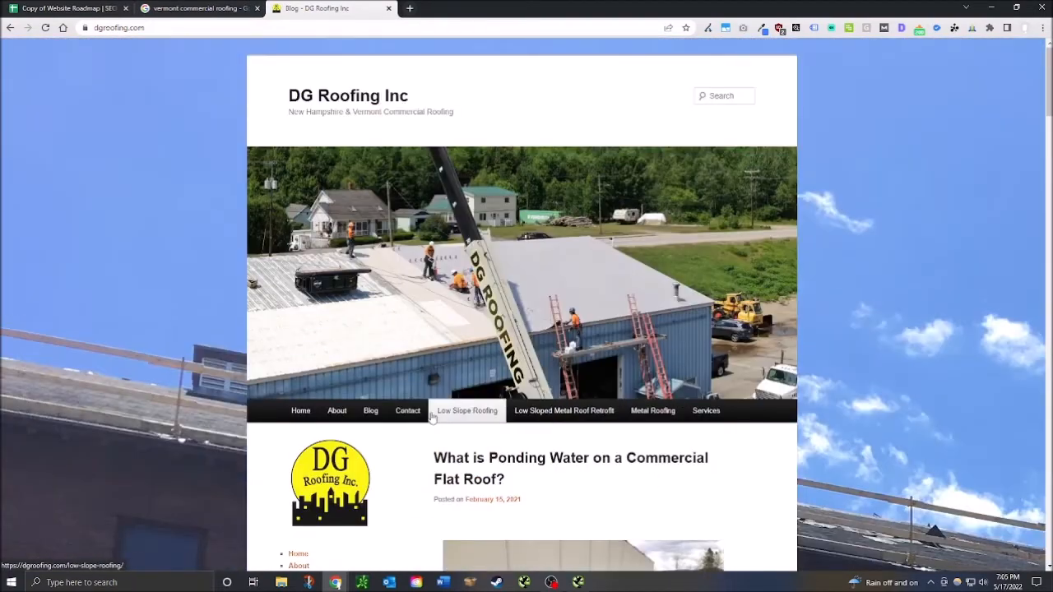
{"action": "left_click", "coordinate": [336, 413]}
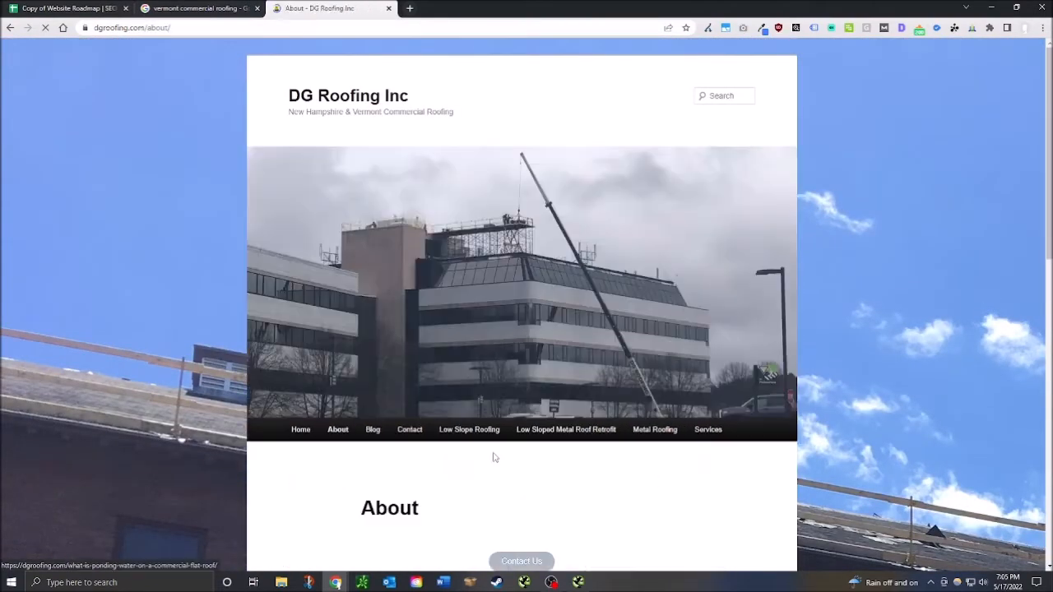
{"action": "scroll", "coordinate": [494, 458], "scroll_direction": "down", "scroll_amount": 5}
{"action": "scroll", "coordinate": [494, 469], "scroll_direction": "up", "scroll_amount": 3}
{"action": "scroll", "coordinate": [502, 471], "scroll_direction": "down", "scroll_amount": 5}
{"action": "scroll", "coordinate": [504, 473], "scroll_direction": "up", "scroll_amount": 10}
{"action": "left_click", "coordinate": [409, 429]}
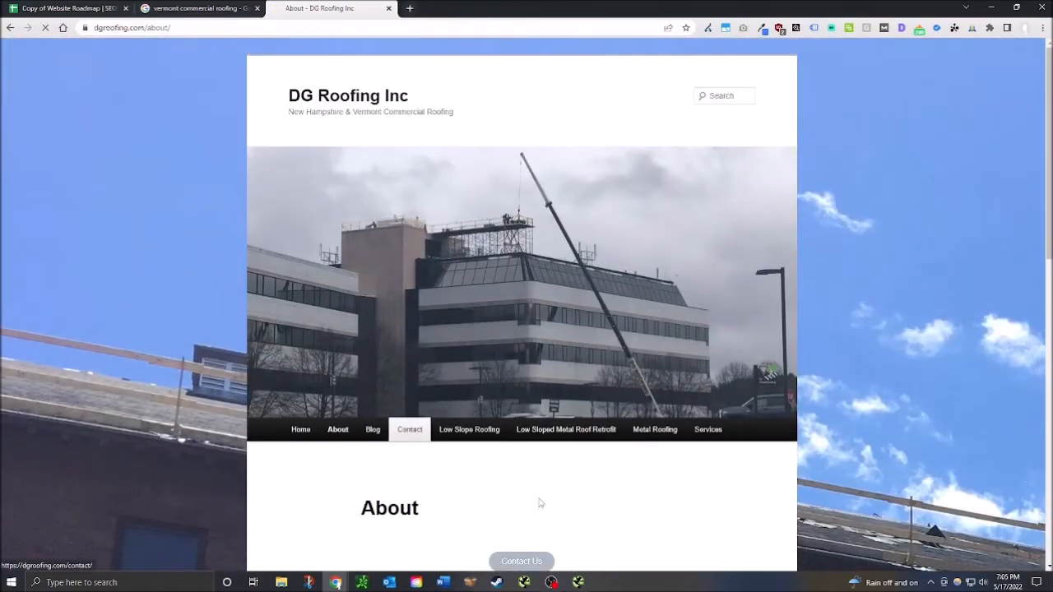
{"action": "scroll", "coordinate": [595, 489], "scroll_direction": "down", "scroll_amount": 4}
{"action": "scroll", "coordinate": [679, 470], "scroll_direction": "up", "scroll_amount": 4}
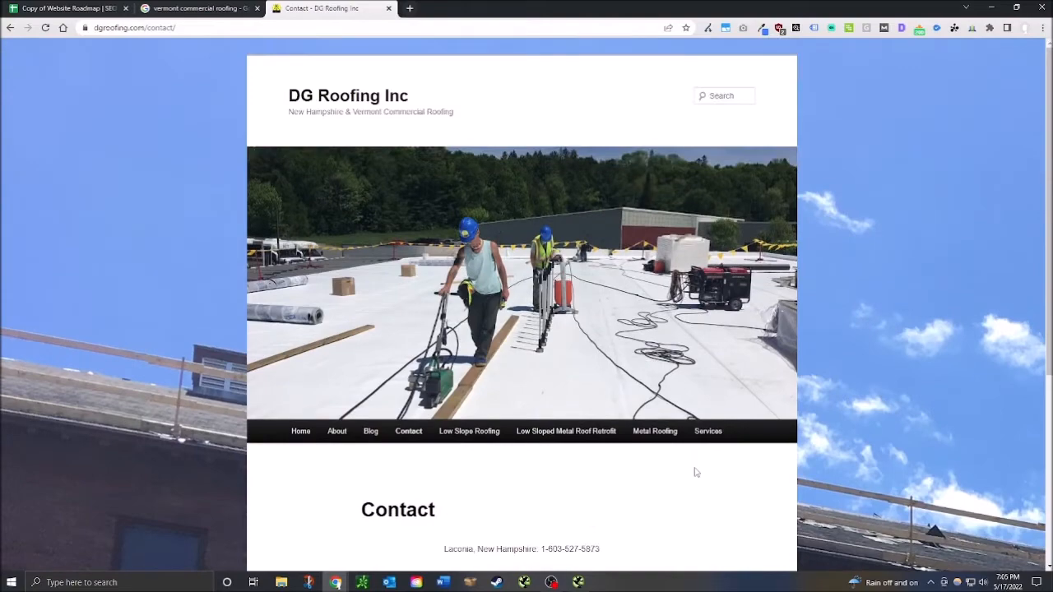
Step: Play the video on the Services page, skim through its opening part and pause it
{"action": "left_click", "coordinate": [704, 436]}
{"action": "scroll", "coordinate": [592, 428], "scroll_direction": "down", "scroll_amount": 3}
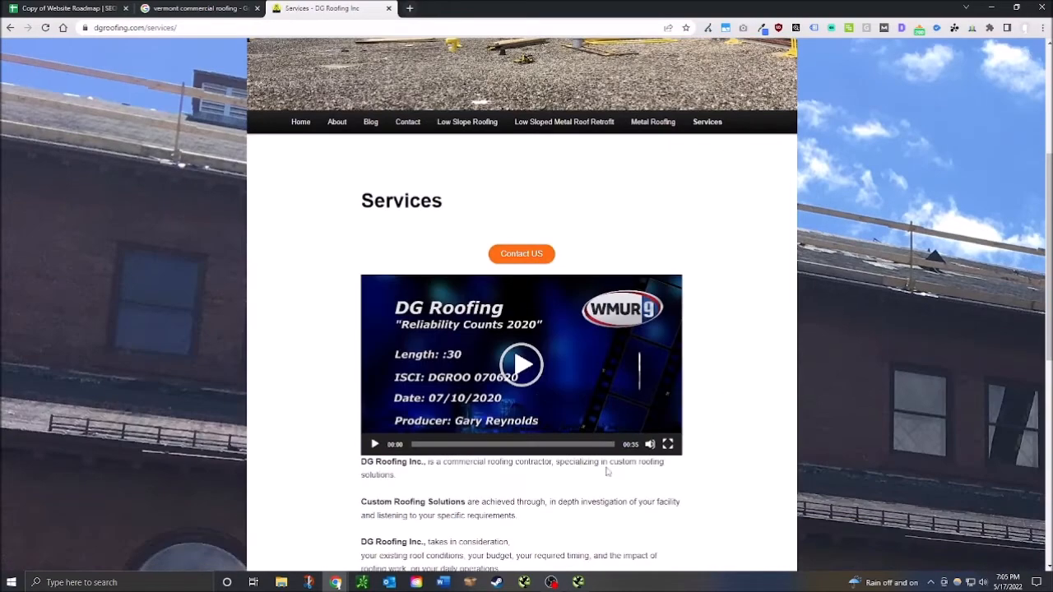
{"action": "left_click", "coordinate": [527, 385]}
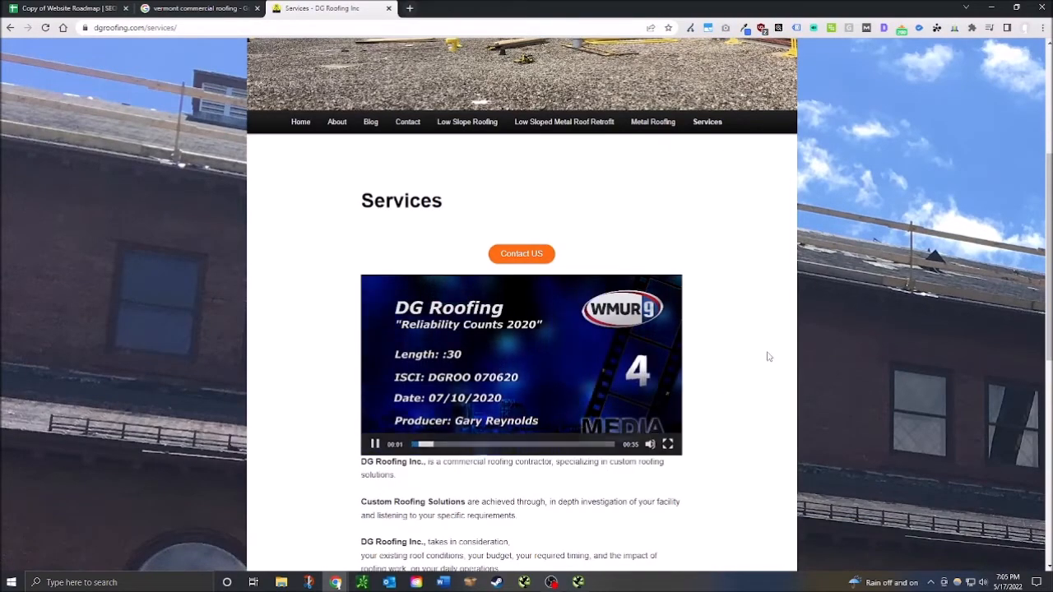
{"action": "left_click", "coordinate": [454, 445]}
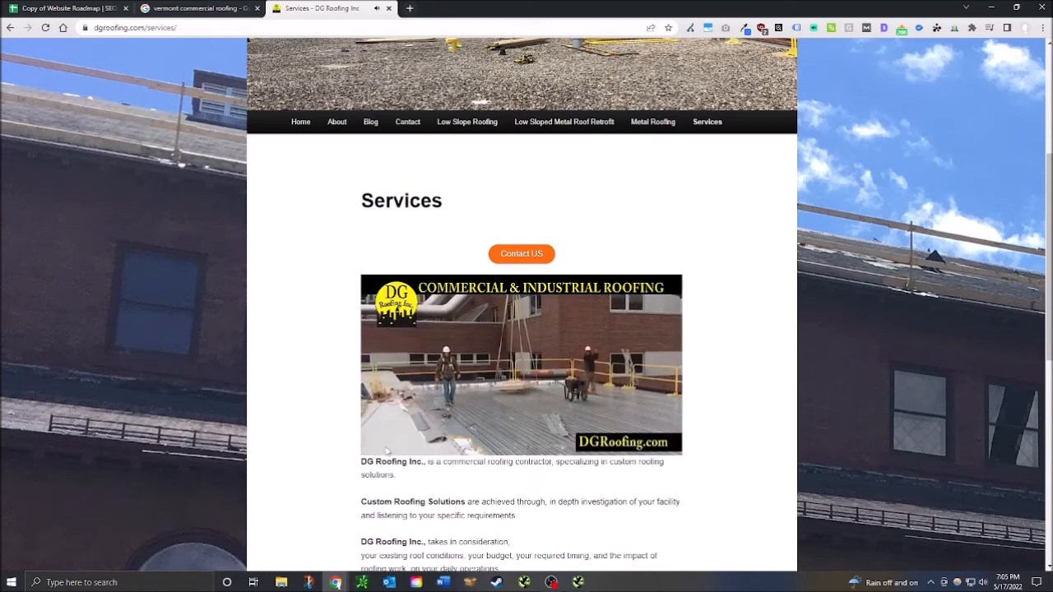
{"action": "left_click", "coordinate": [437, 445]}
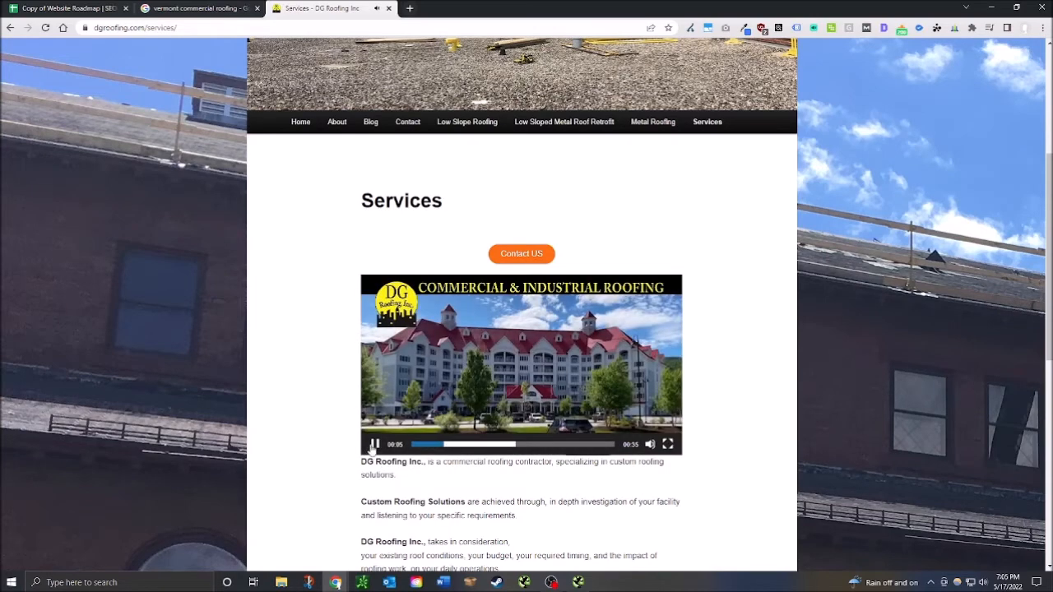
{"action": "left_click", "coordinate": [374, 445]}
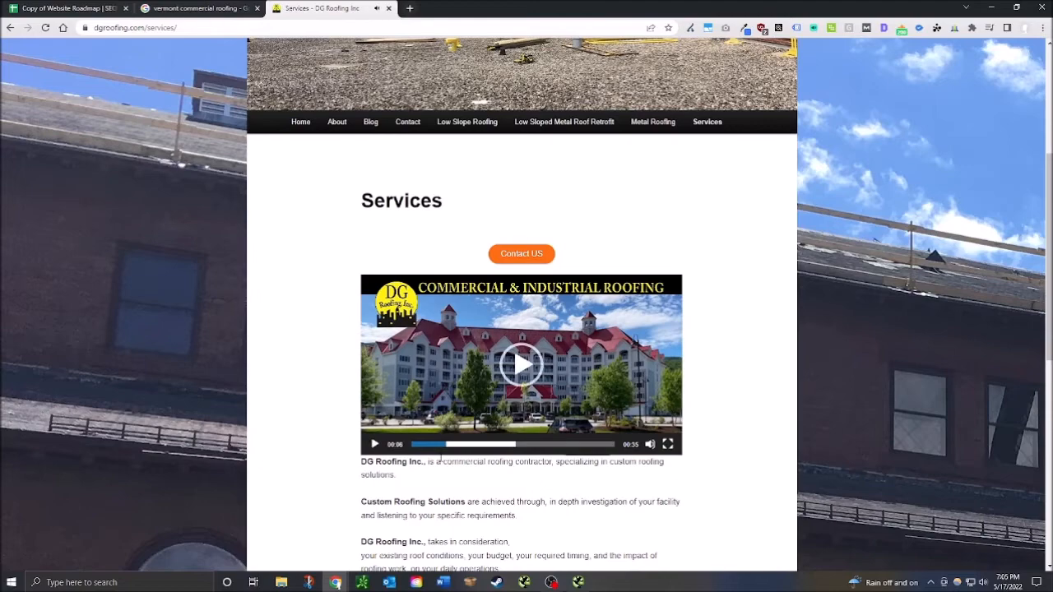
Step: Return from the Services page to the homepage and examine its header and first post for a video
{"action": "scroll", "coordinate": [575, 394], "scroll_direction": "up", "scroll_amount": 3}
{"action": "scroll", "coordinate": [575, 394], "scroll_direction": "down", "scroll_amount": 2}
{"action": "scroll", "coordinate": [575, 394], "scroll_direction": "up", "scroll_amount": 2}
{"action": "left_click", "coordinate": [300, 397]}
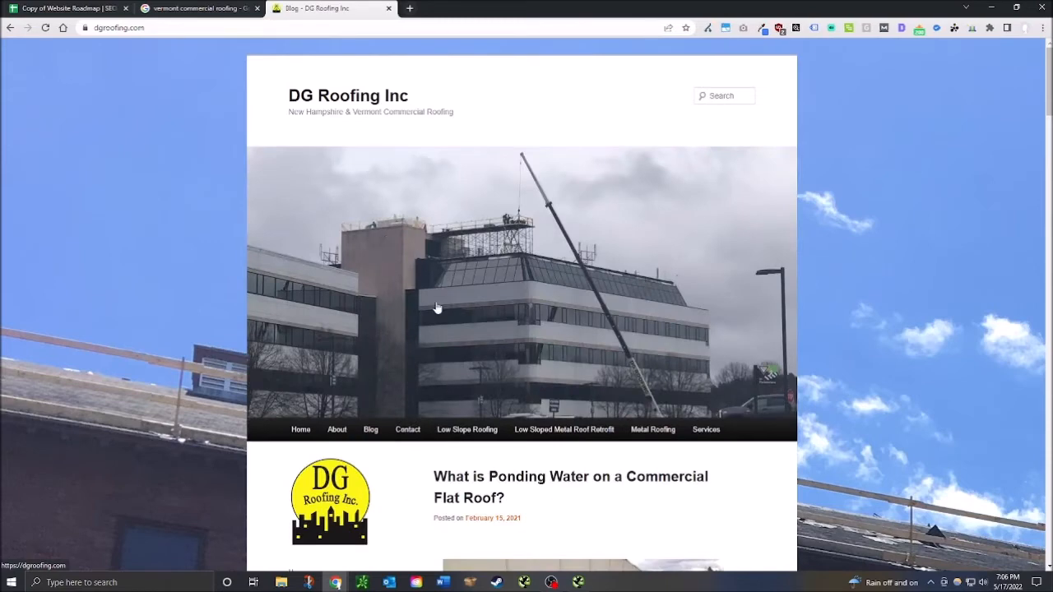
{"action": "scroll", "coordinate": [436, 316], "scroll_direction": "down", "scroll_amount": 3}
{"action": "scroll", "coordinate": [435, 329], "scroll_direction": "up", "scroll_amount": 2}
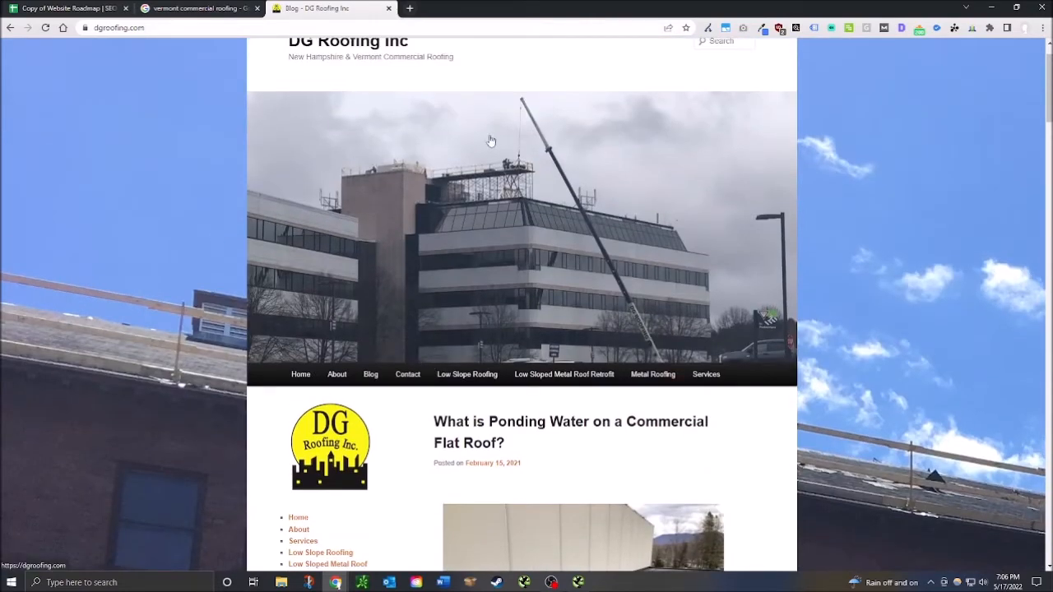
{"action": "left_click", "coordinate": [764, 230]}
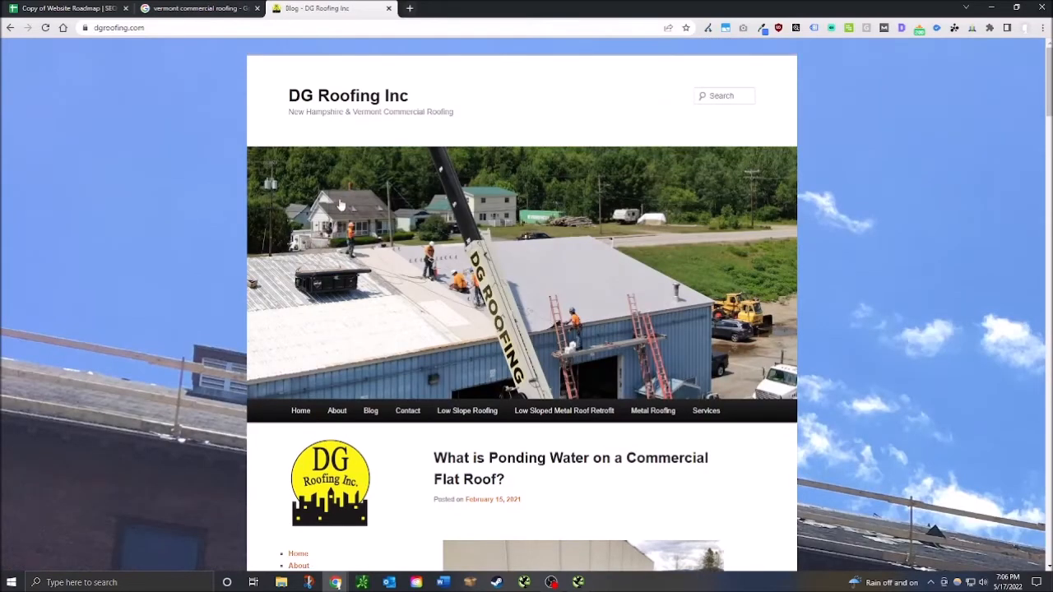
{"action": "left_click", "coordinate": [11, 28]}
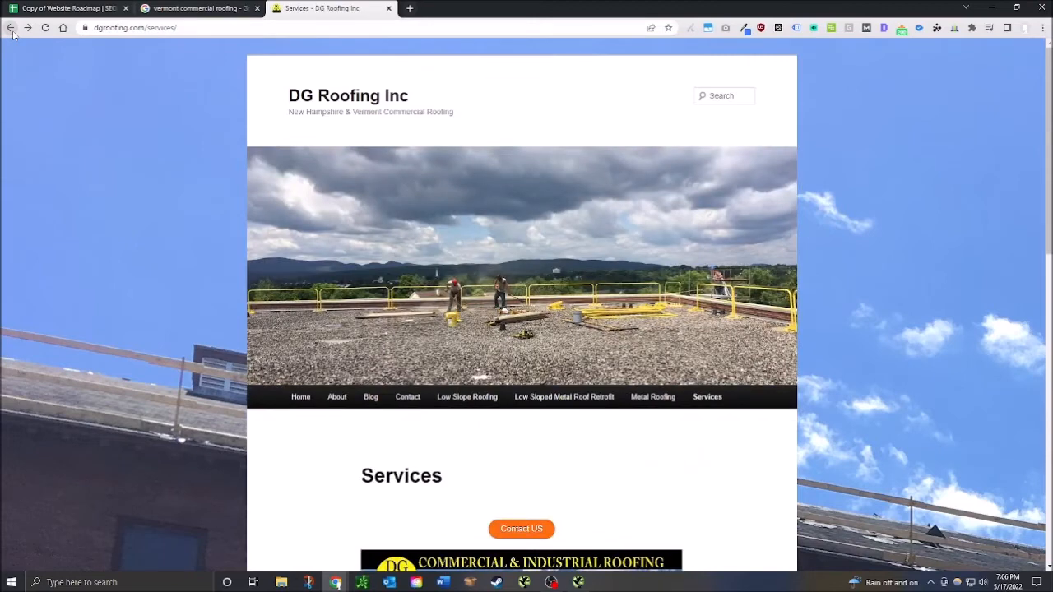
{"action": "left_click", "coordinate": [27, 28]}
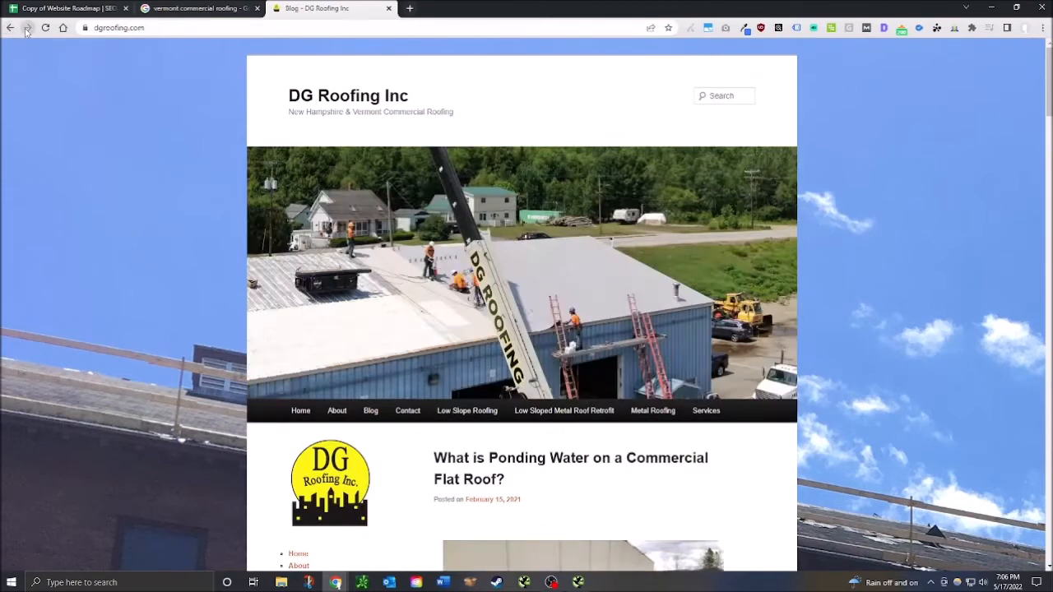
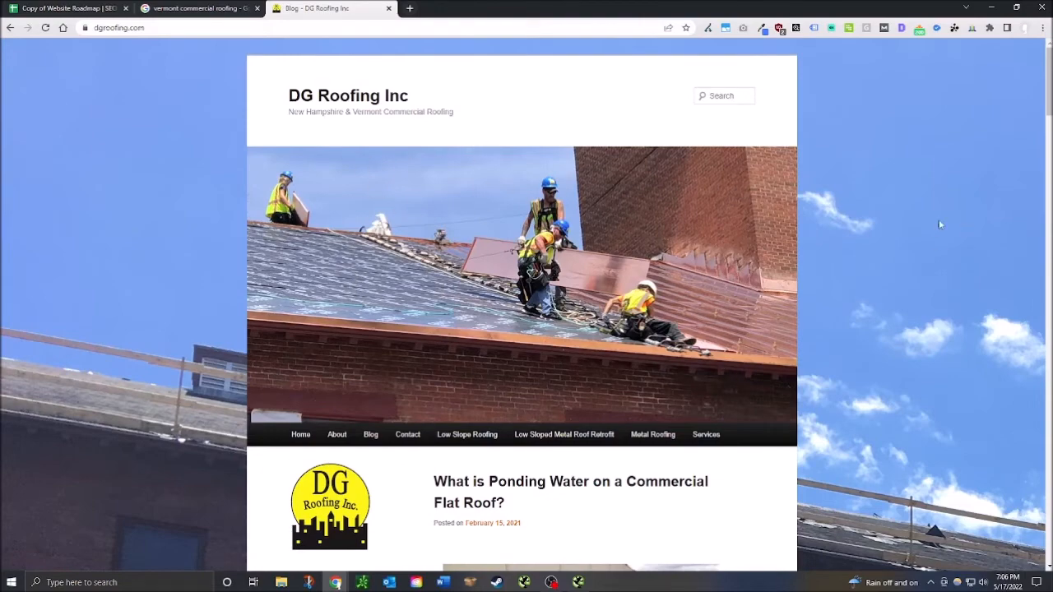
Step: Review the homepage's upper content against the Videos items in the Website Roadmap sheet
{"action": "scroll", "coordinate": [747, 260], "scroll_direction": "down", "scroll_amount": 4}
{"action": "scroll", "coordinate": [818, 254], "scroll_direction": "up", "scroll_amount": 4}
{"action": "scroll", "coordinate": [744, 334], "scroll_direction": "down", "scroll_amount": 2}
{"action": "left_click", "coordinate": [82, 8]}
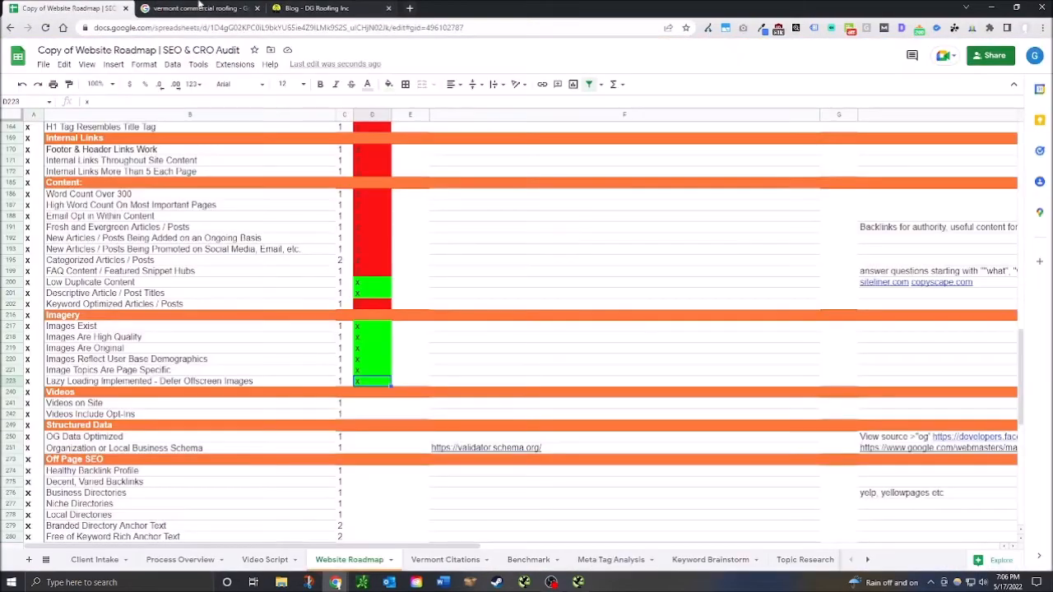
{"action": "left_click", "coordinate": [316, 8]}
{"action": "scroll", "coordinate": [543, 271], "scroll_direction": "up", "scroll_amount": 2}
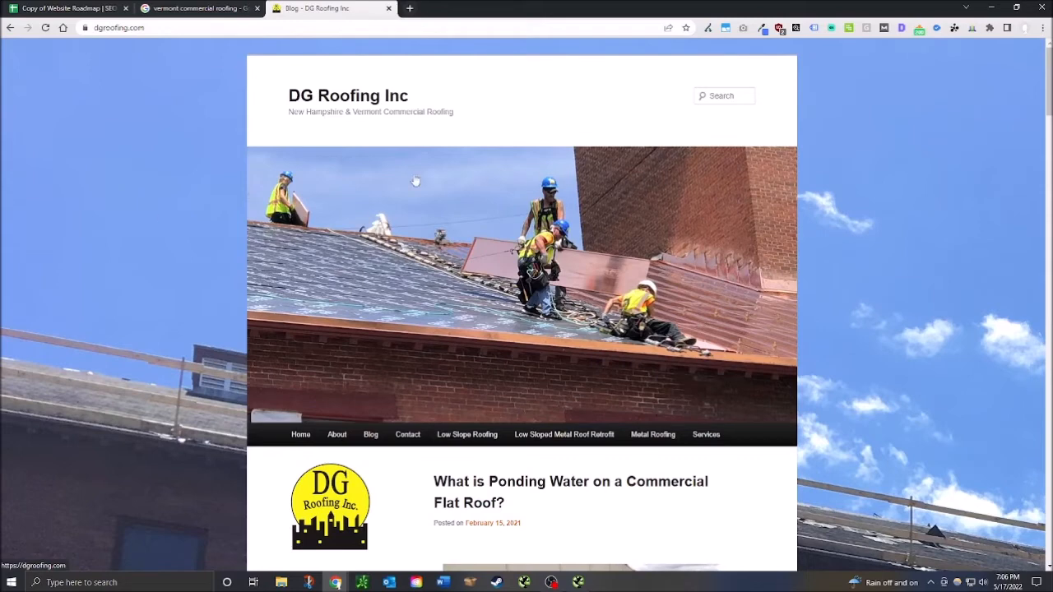
Step: Mark Videos on Site and Videos Include Opt-Ins as passed with x in the Website Roadmap sheet
{"action": "key", "text": "ctrl+1"}
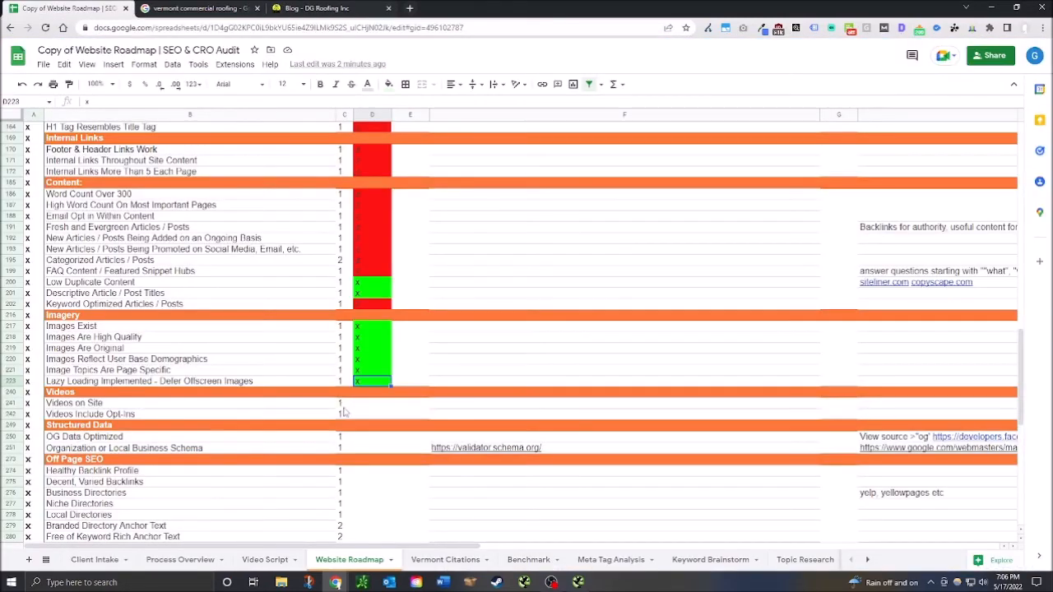
{"action": "left_click", "coordinate": [371, 405]}
{"action": "type", "text": "2"}
{"action": "key", "text": "Return"}
{"action": "type", "text": "x"}
{"action": "key", "text": "Return"}
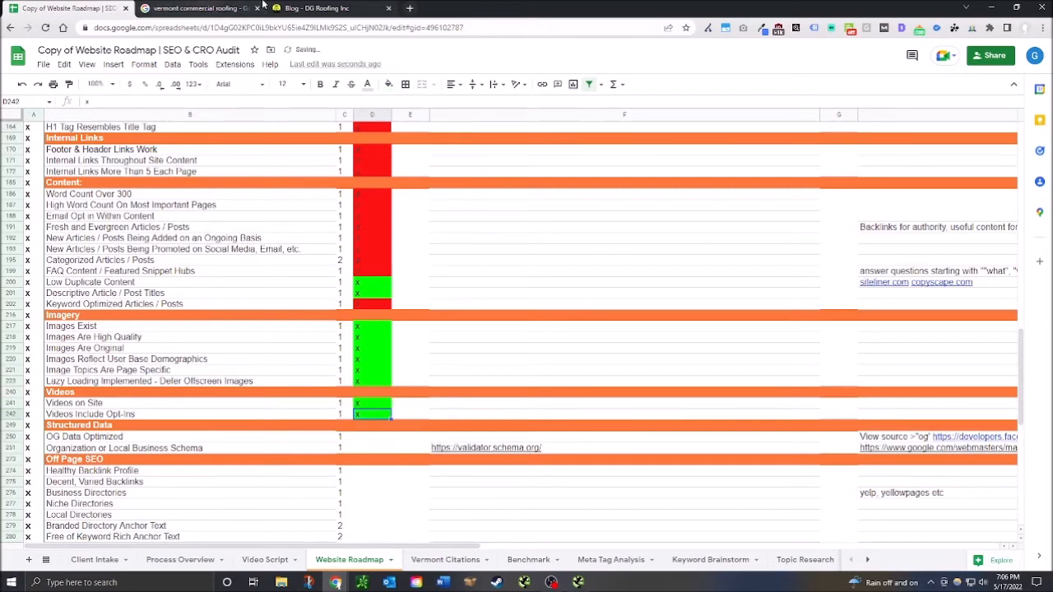
Step: Skip to the end of the Services page video and examine its closing screen for a call to action
{"action": "left_click", "coordinate": [268, 7]}
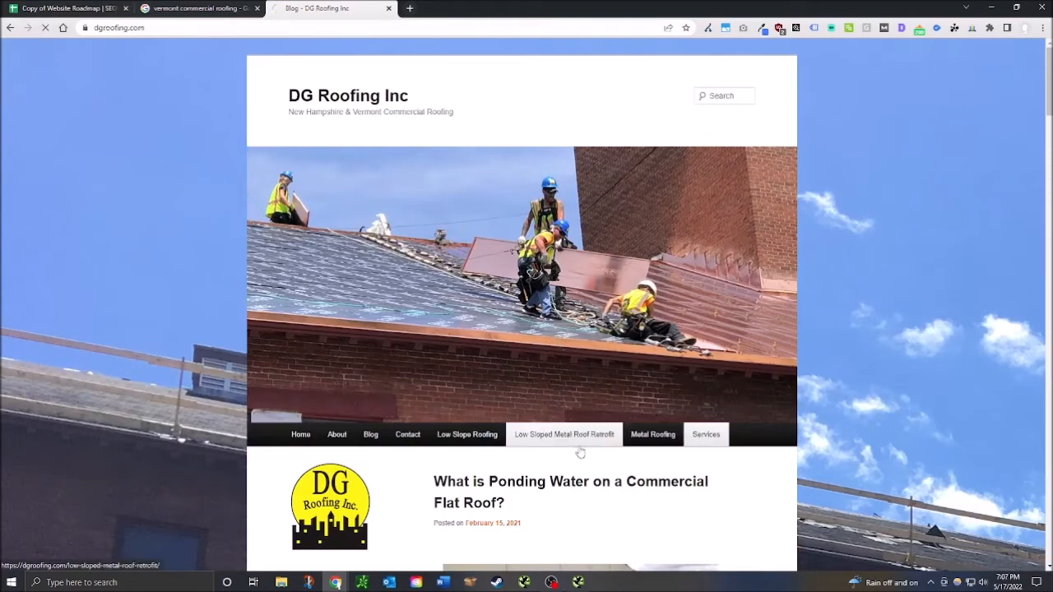
{"action": "scroll", "coordinate": [548, 496], "scroll_direction": "down", "scroll_amount": 3}
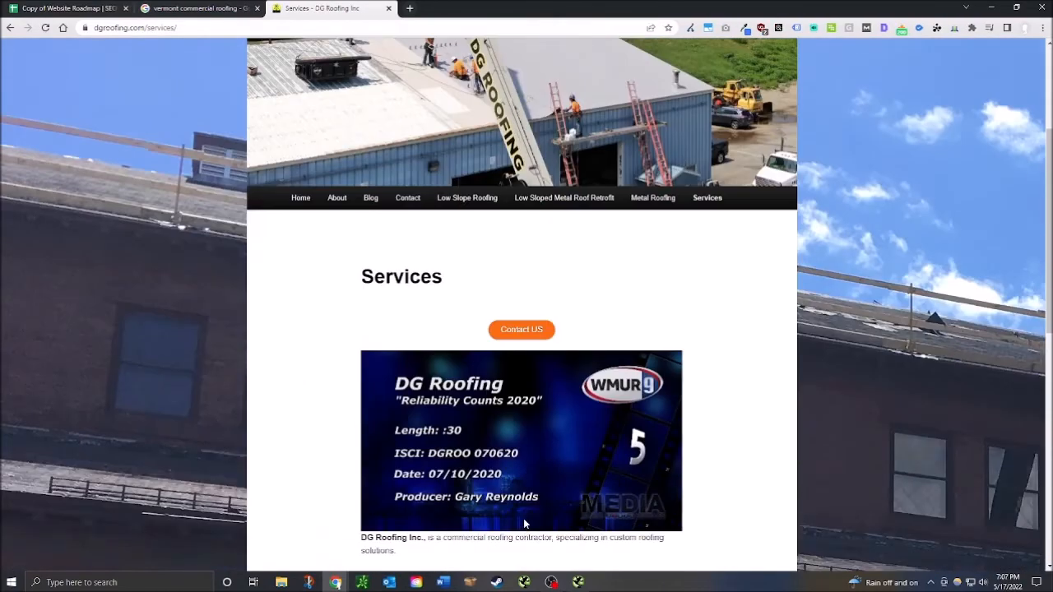
{"action": "scroll", "coordinate": [524, 524], "scroll_direction": "down", "scroll_amount": 1}
{"action": "left_click", "coordinate": [551, 403]}
{"action": "left_click", "coordinate": [581, 404]}
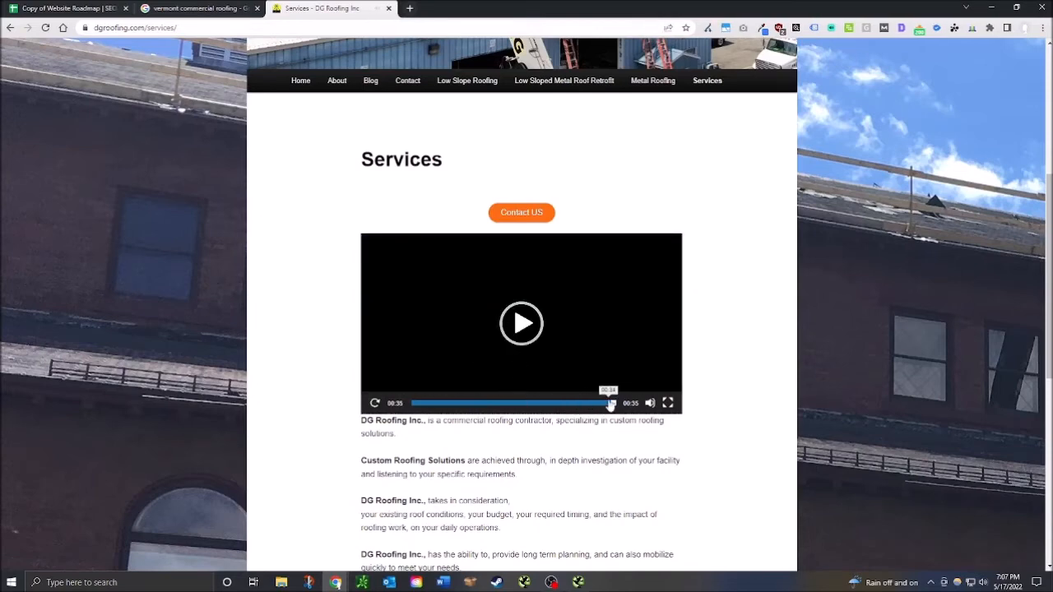
{"action": "left_click", "coordinate": [606, 403]}
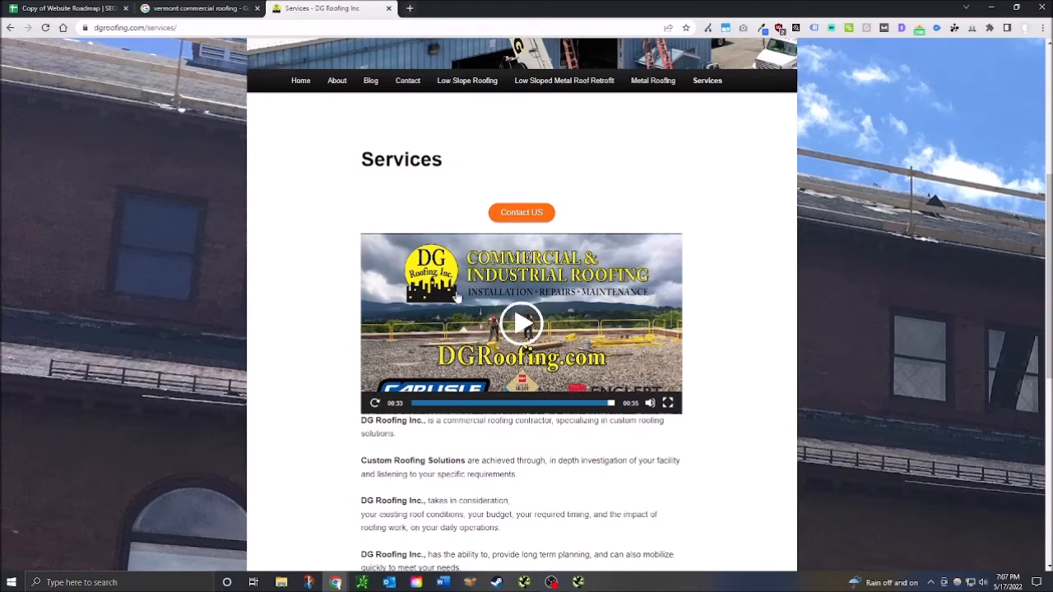
Step: Check the reference note for OG Data Optimized and mark that item as failed in the Website Roadmap sheet
{"action": "left_click", "coordinate": [65, 8]}
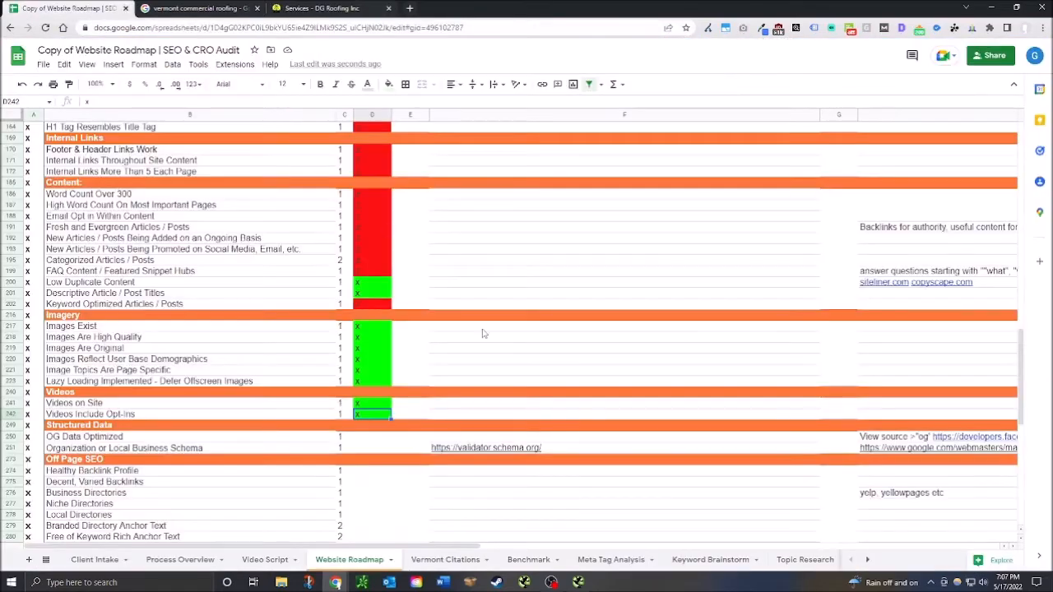
{"action": "left_click", "coordinate": [374, 438]}
{"action": "scroll", "coordinate": [484, 426], "scroll_direction": "down", "scroll_amount": 1}
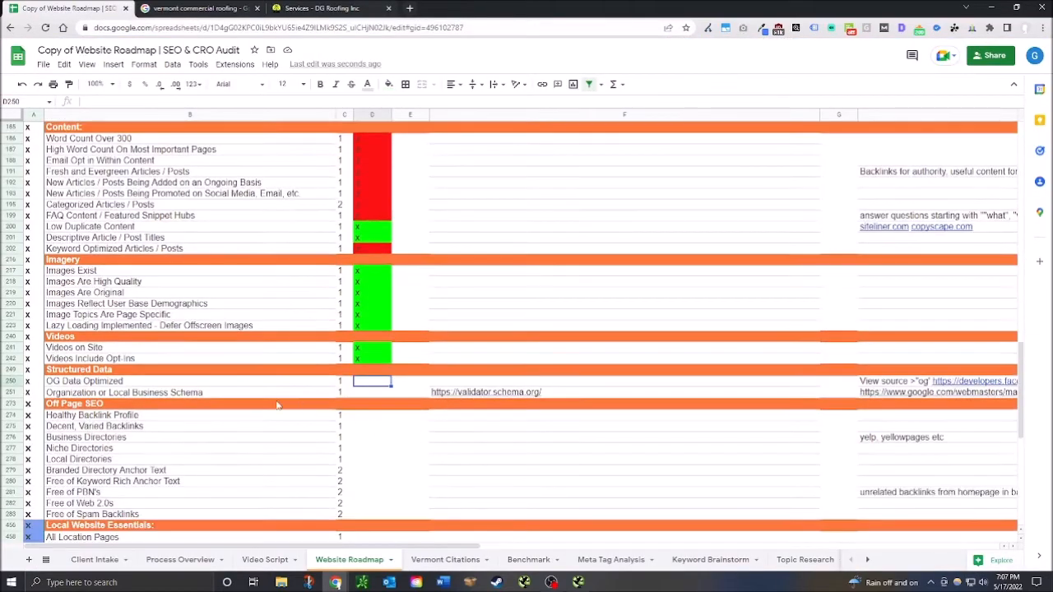
{"action": "left_click", "coordinate": [935, 384]}
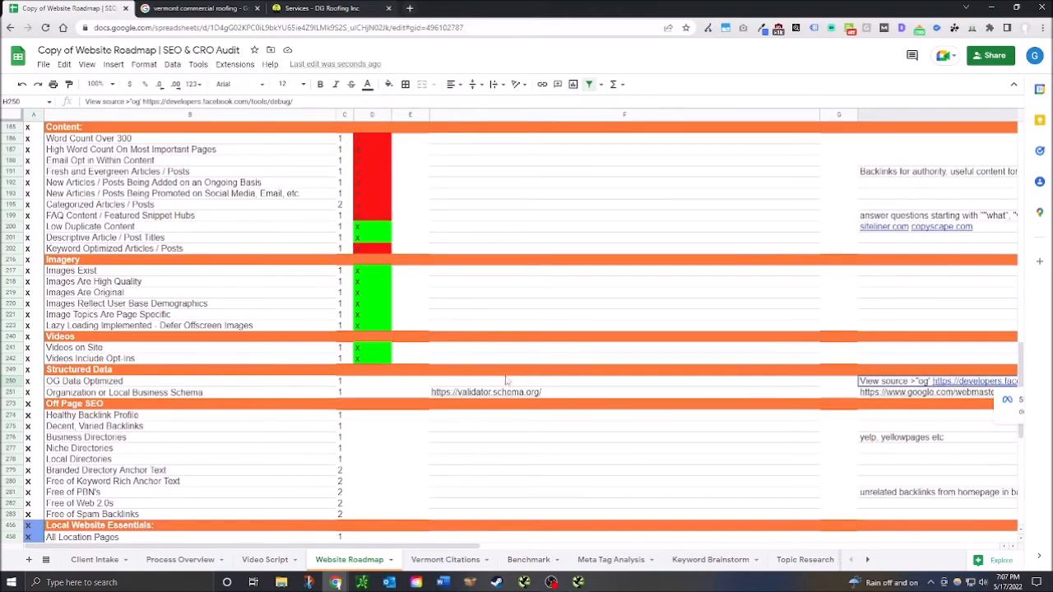
{"action": "left_click", "coordinate": [373, 381]}
{"action": "key", "text": "Return"}
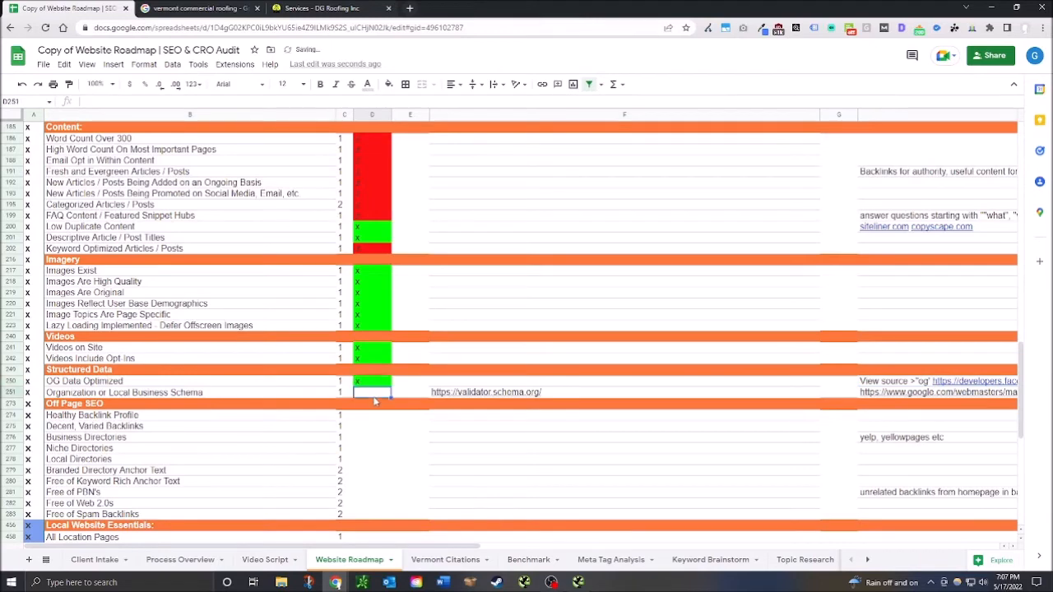
{"action": "left_click", "coordinate": [371, 385]}
{"action": "type", "text": "o"}
{"action": "key", "text": "Return"}
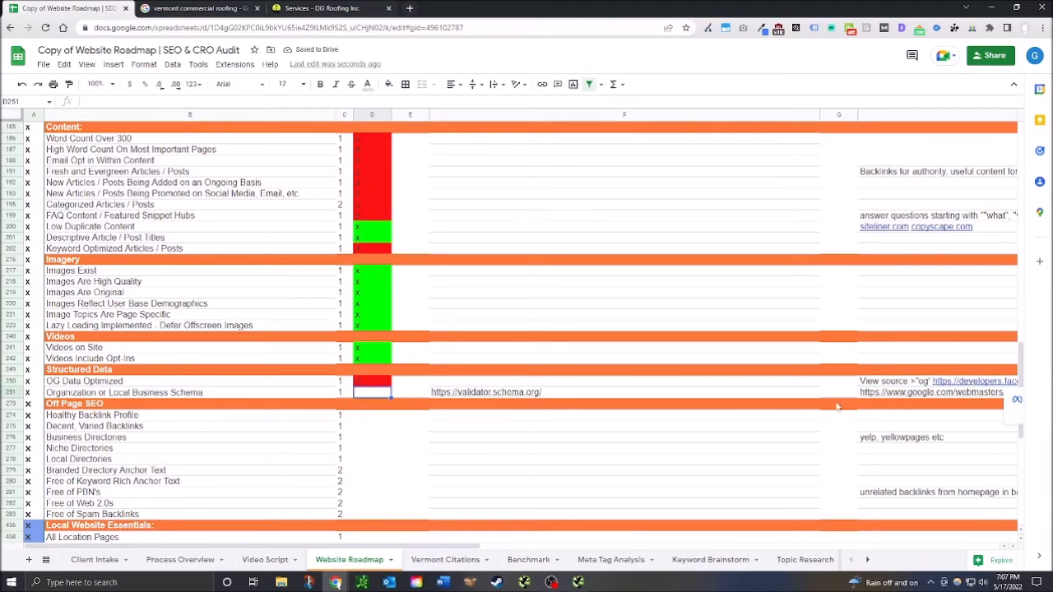
Step: Review the reference links for Organization or Local Business Schema and open validator.schema.org from that row
{"action": "left_click", "coordinate": [915, 392]}
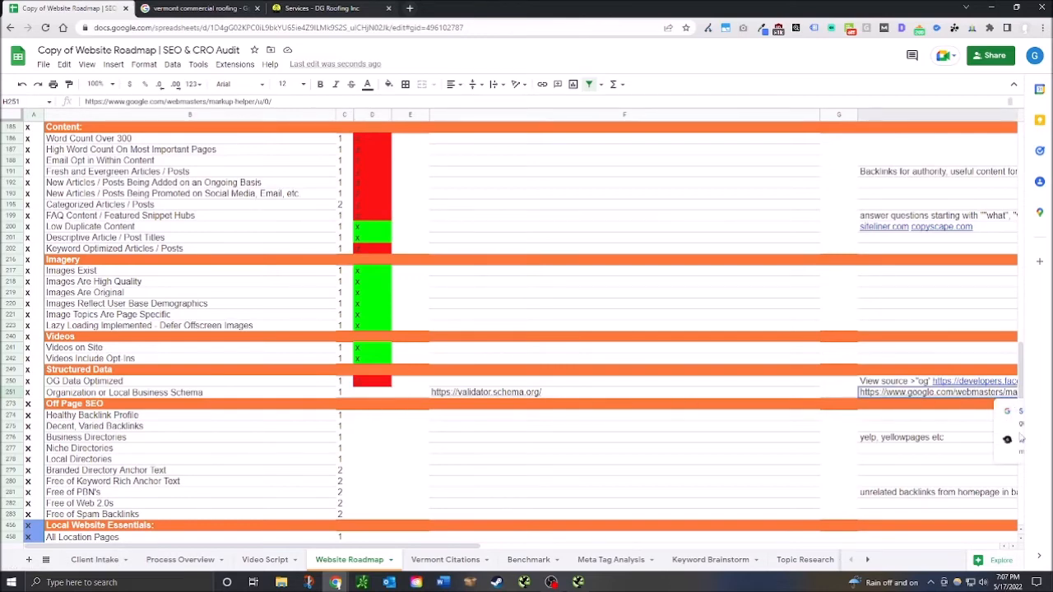
{"action": "left_click_drag", "start_coordinate": [177, 546], "coordinate": [539, 545]}
{"action": "mouse_move", "coordinate": [641, 393]}
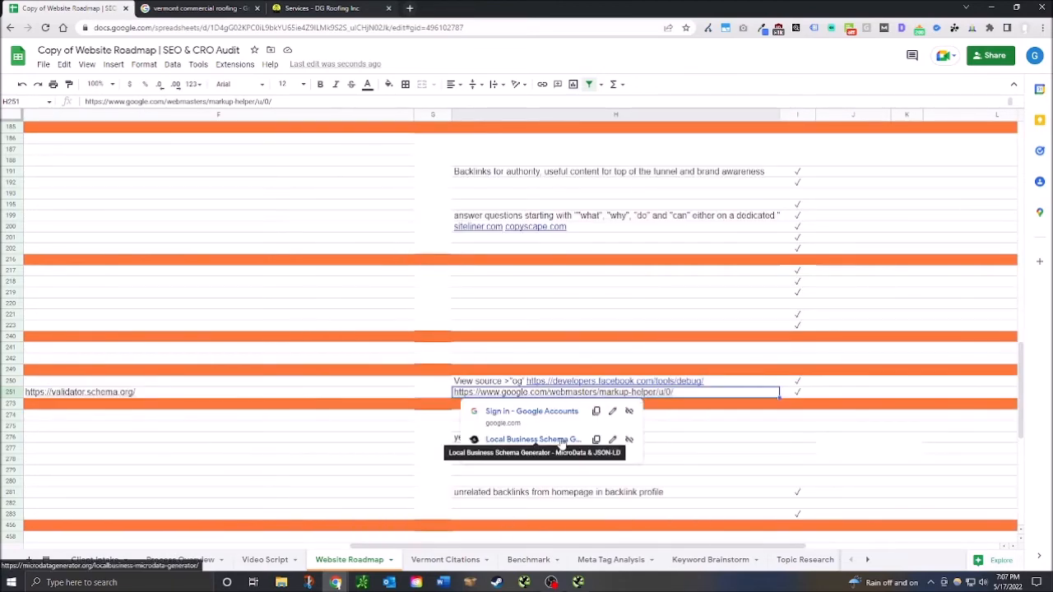
{"action": "left_click", "coordinate": [99, 393]}
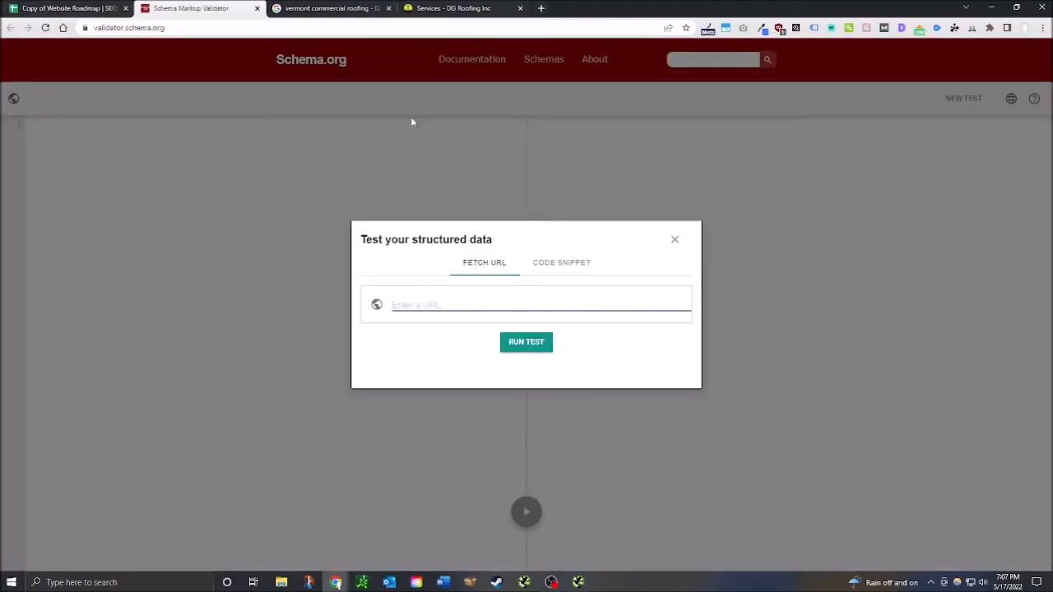
Step: Load the DG Roofing homepage at dgroofing.com and copy its full URL
{"action": "left_click", "coordinate": [468, 8]}
{"action": "left_click_drag", "start_coordinate": [169, 27], "coordinate": [326, 44]}
{"action": "key", "text": "BackSpace"}
{"action": "key", "text": "Return"}
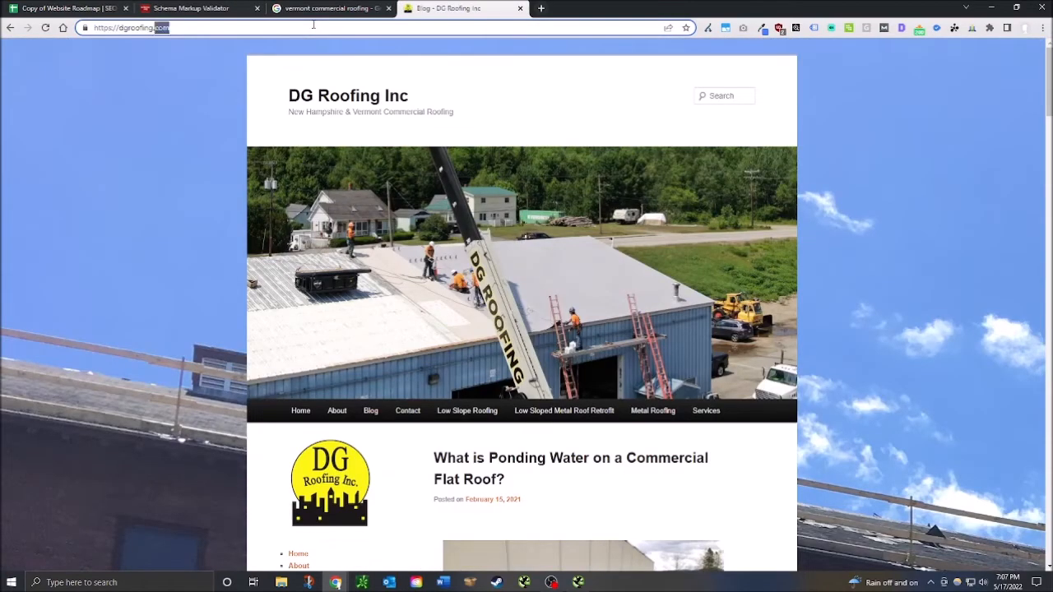
{"action": "left_click", "coordinate": [313, 28]}
{"action": "key", "text": "ctrl+c"}
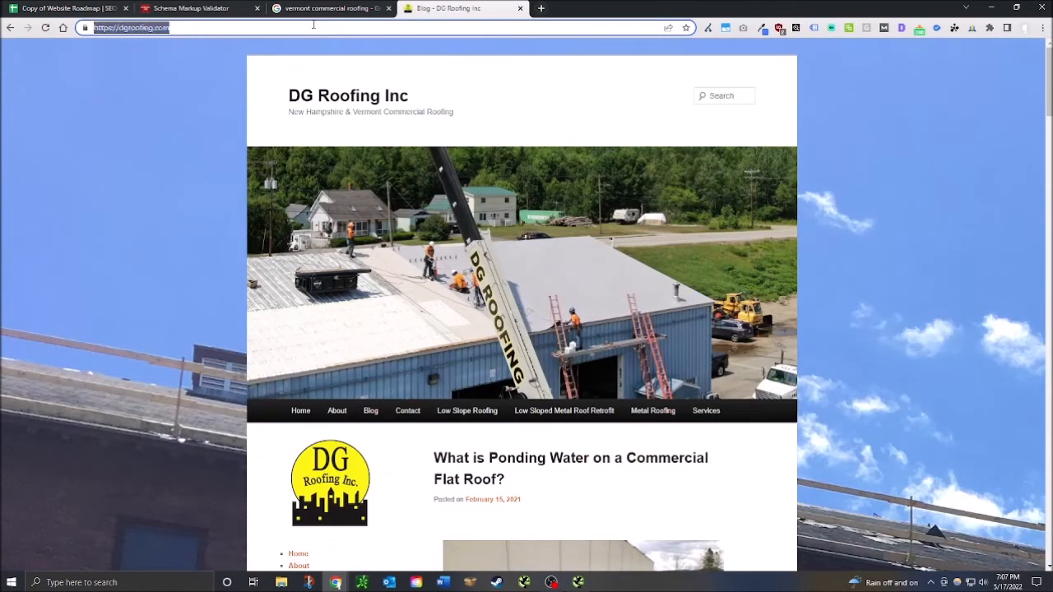
{"action": "left_click", "coordinate": [239, 7]}
{"action": "left_click", "coordinate": [503, 299]}
{"action": "key", "text": "ctrl+v"}
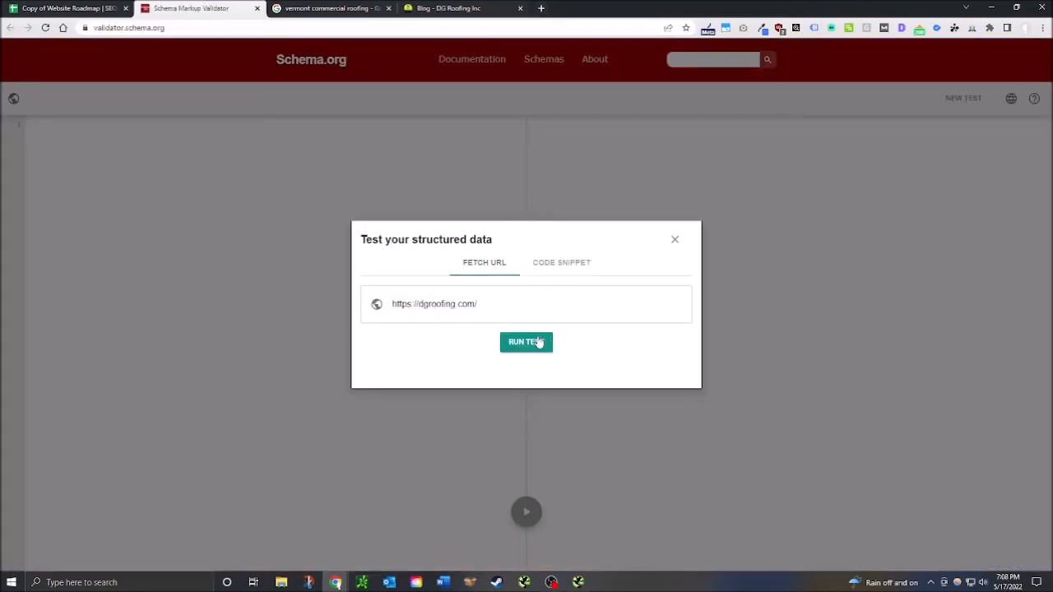
{"action": "left_click", "coordinate": [538, 342]}
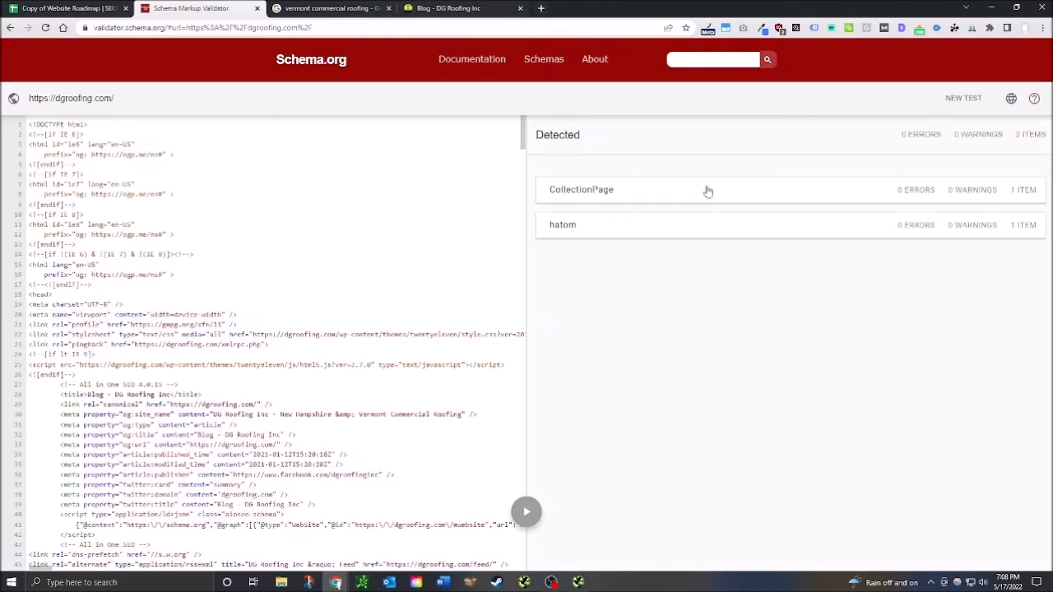
Step: Open the detected CollectionPage item and examine its properties for organization or local business schema
{"action": "left_click", "coordinate": [707, 192]}
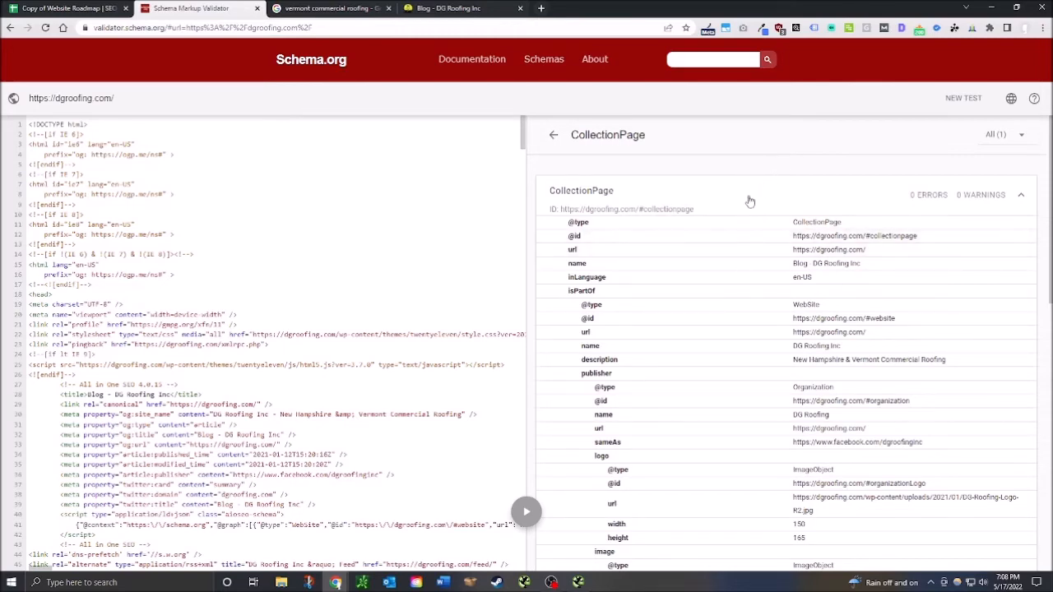
{"action": "scroll", "coordinate": [739, 371], "scroll_direction": "down", "scroll_amount": 3}
{"action": "scroll", "coordinate": [739, 372], "scroll_direction": "down", "scroll_amount": 3}
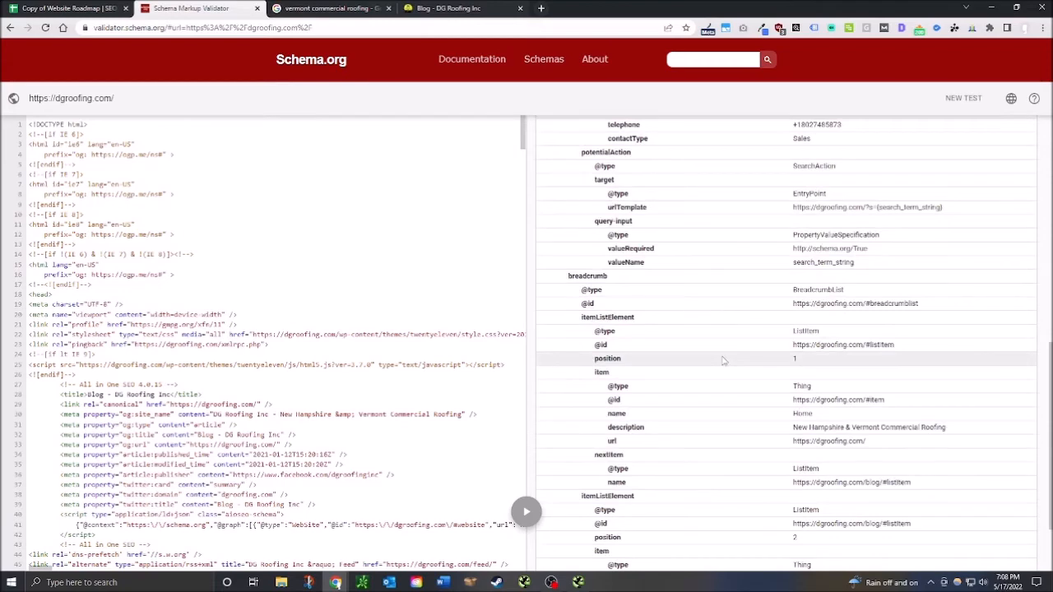
{"action": "scroll", "coordinate": [724, 360], "scroll_direction": "down", "scroll_amount": 1}
{"action": "scroll", "coordinate": [717, 377], "scroll_direction": "up", "scroll_amount": 10}
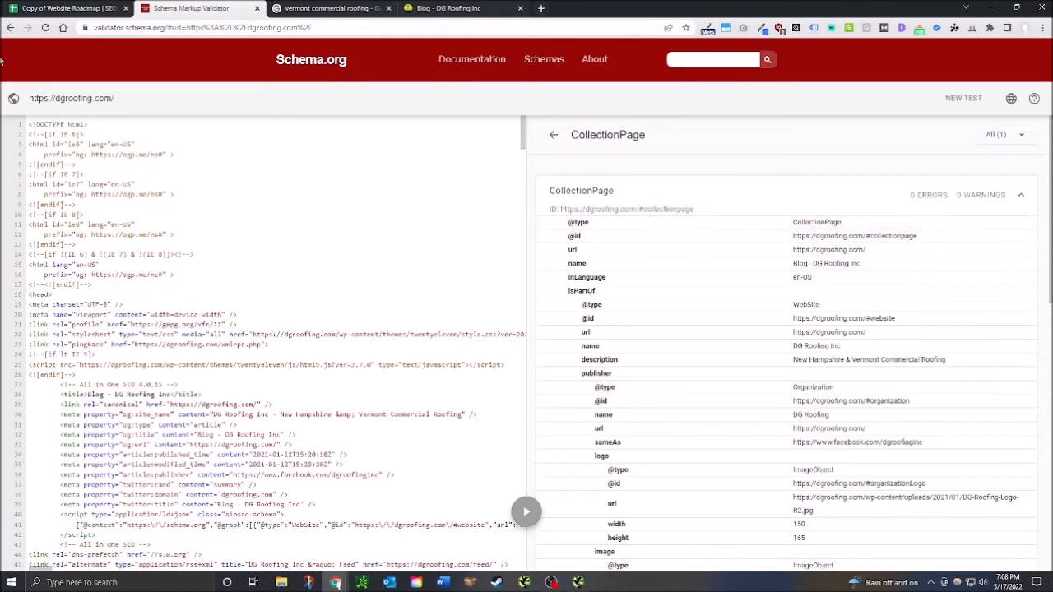
Step: Mark Organization or Local Business Schema as failed with z in the Website Roadmap sheet and select the Healthy Backlink Profile score cell
{"action": "left_click", "coordinate": [51, 7]}
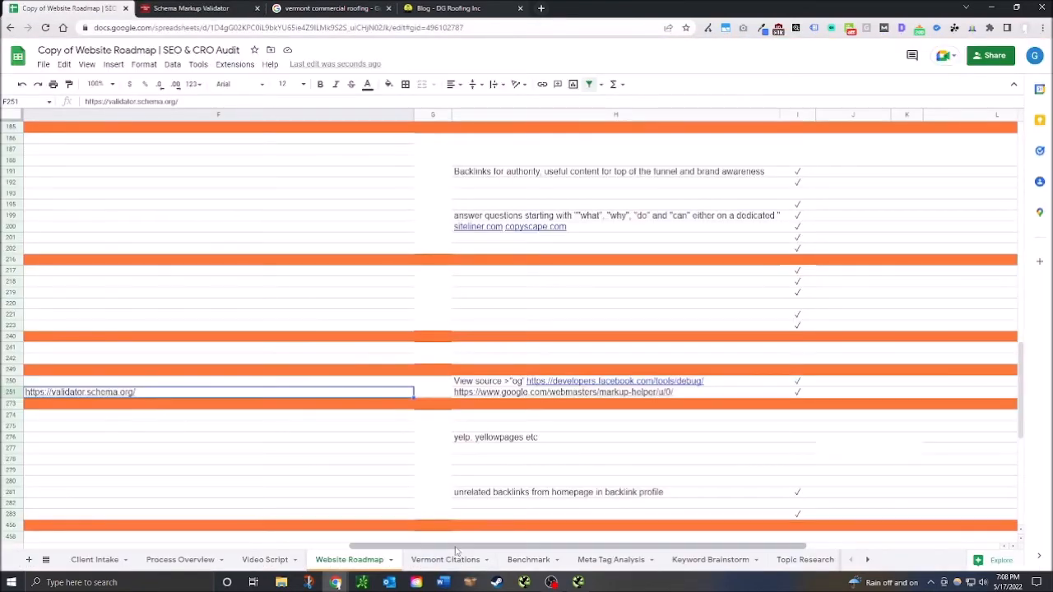
{"action": "left_click_drag", "start_coordinate": [475, 549], "coordinate": [160, 549]}
{"action": "key", "text": "Left"}
{"action": "key", "text": "Left"}
{"action": "type", "text": "z"}
{"action": "left_click", "coordinate": [371, 417]}
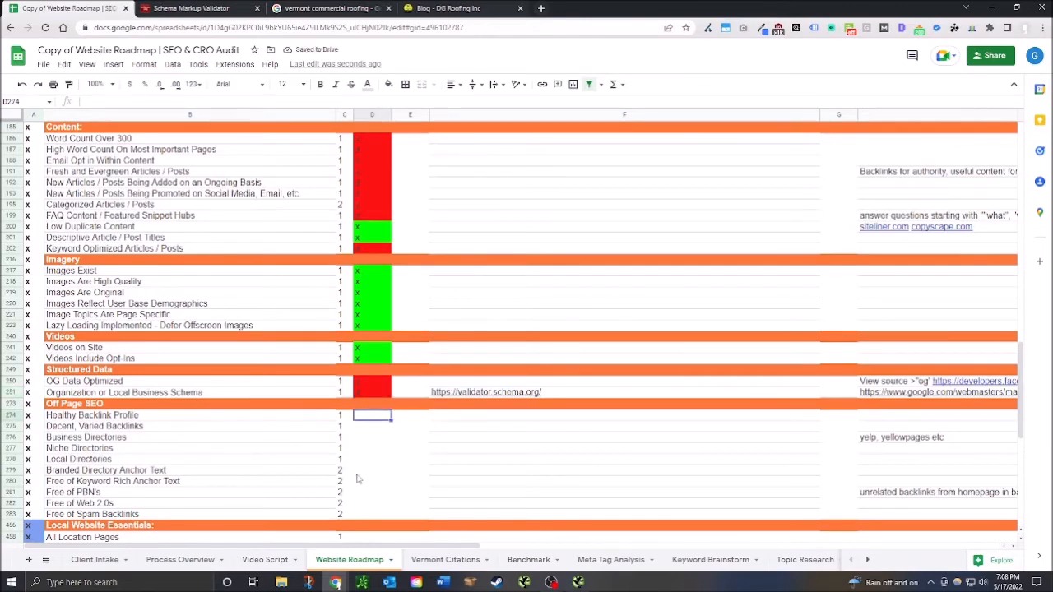
{"action": "left_click_drag", "start_coordinate": [372, 547], "coordinate": [225, 543]}
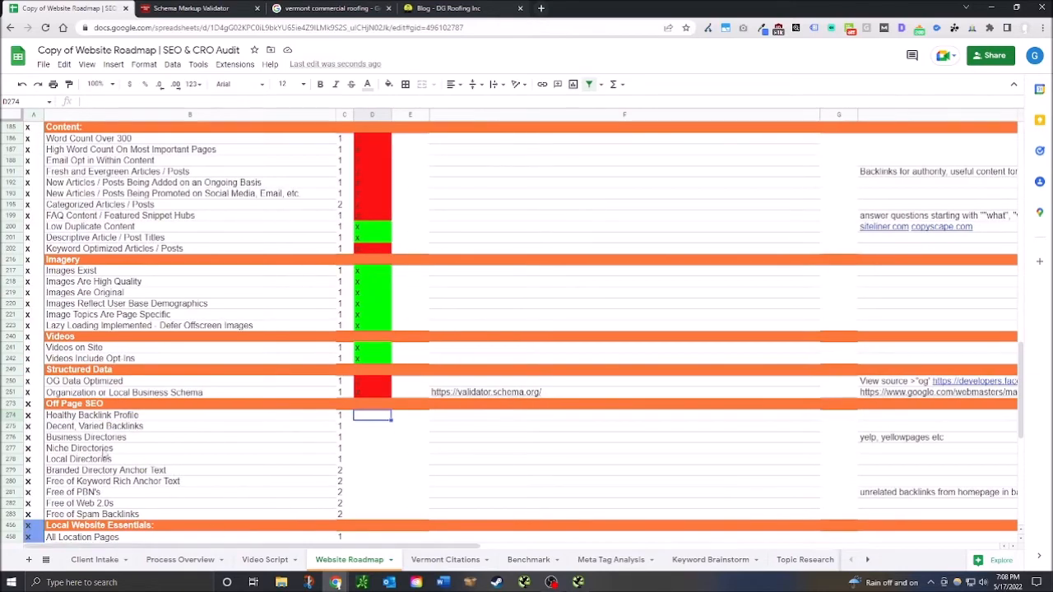
{"action": "left_click", "coordinate": [540, 8]}
{"action": "type", "text": "se"}
{"action": "key", "text": "Return"}
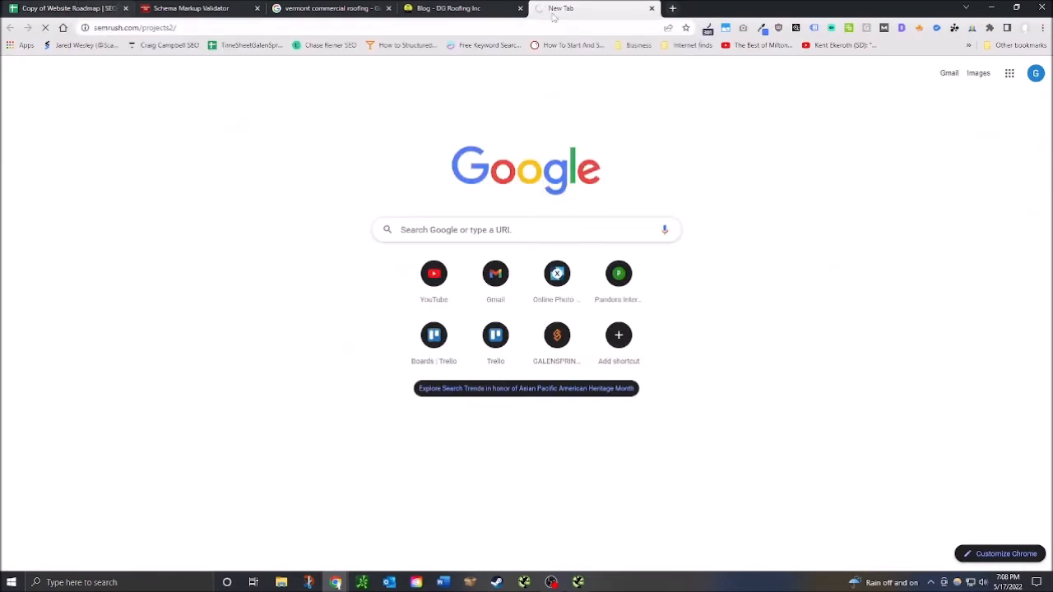
{"action": "left_click", "coordinate": [449, 9]}
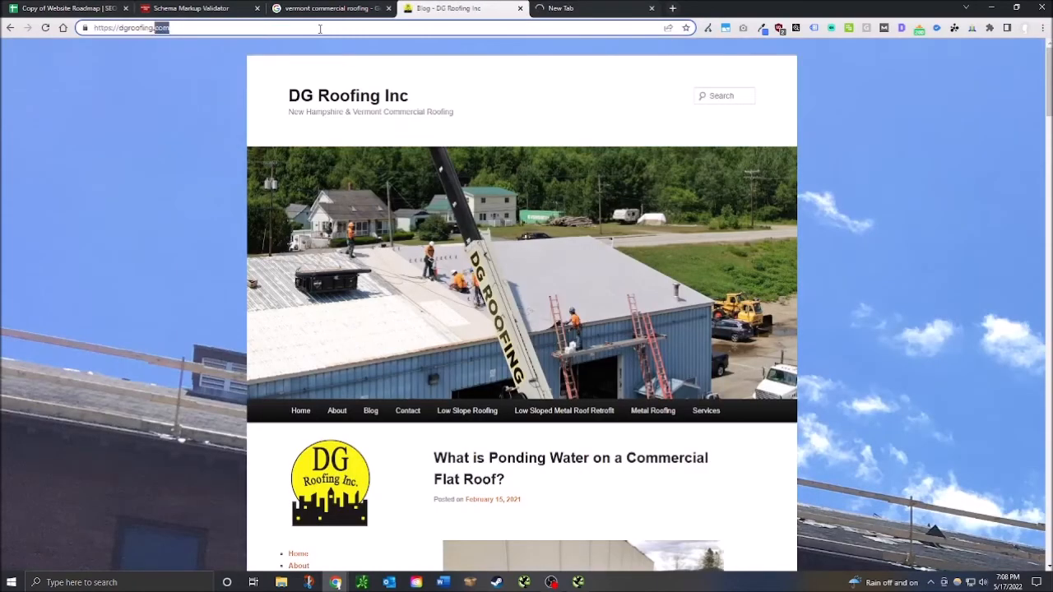
{"action": "left_click", "coordinate": [569, 8]}
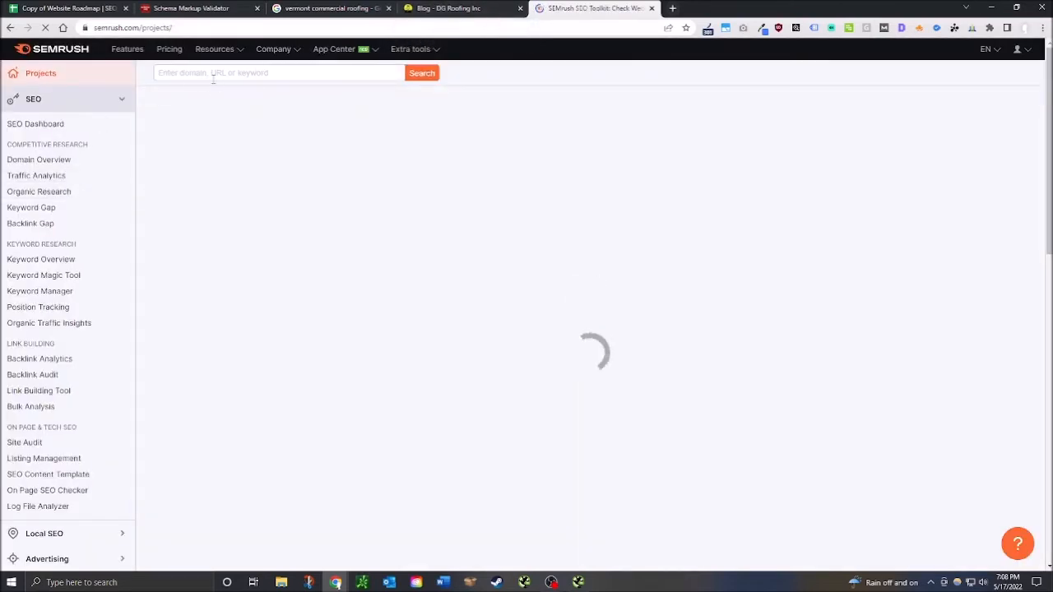
{"action": "left_click", "coordinate": [213, 72]}
{"action": "key", "text": "ctrl+v"}
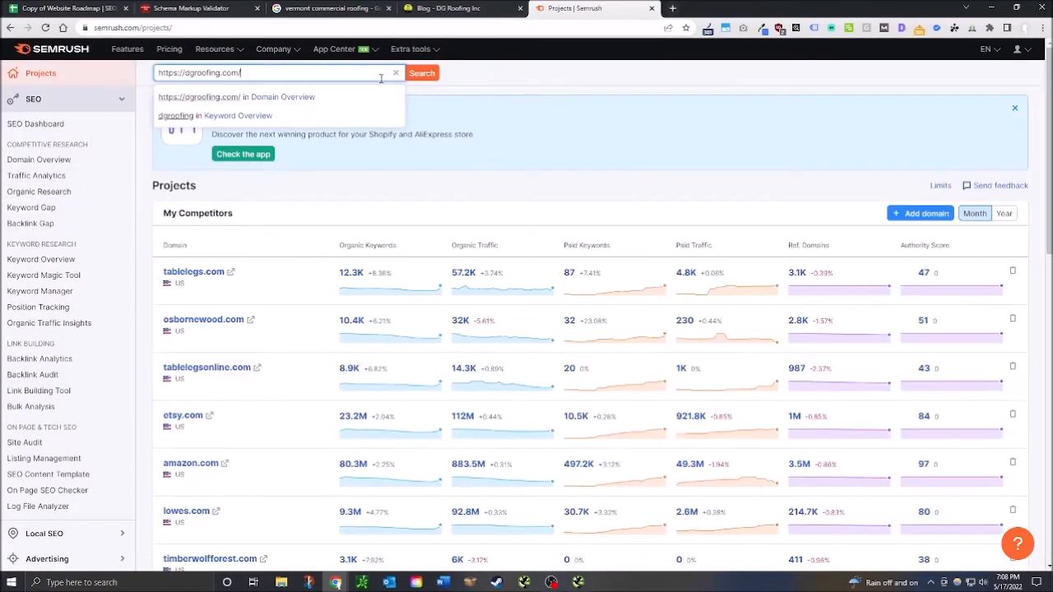
{"action": "left_click", "coordinate": [424, 78]}
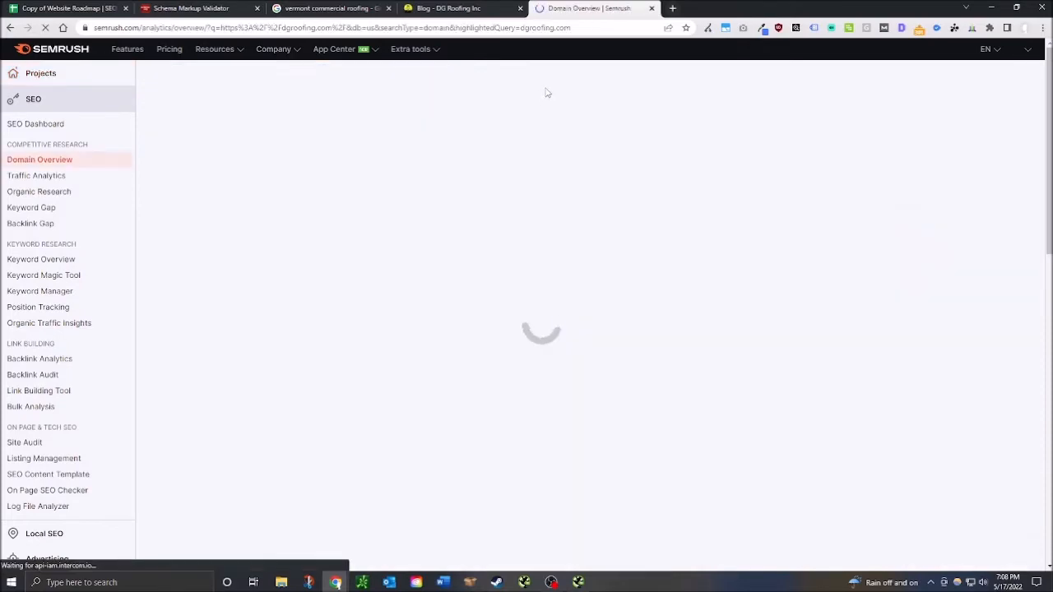
{"action": "left_click", "coordinate": [49, 360]}
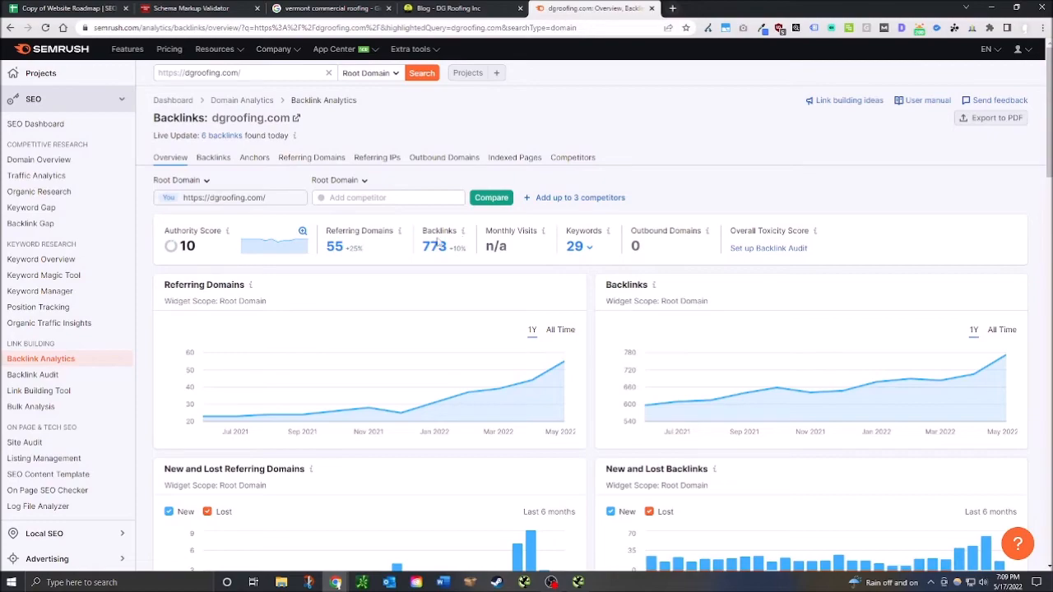
Step: Review the backlink overview for dgroofing.com, including referring domain categories, top anchors and backlink types
{"action": "scroll", "coordinate": [463, 329], "scroll_direction": "down", "scroll_amount": 5}
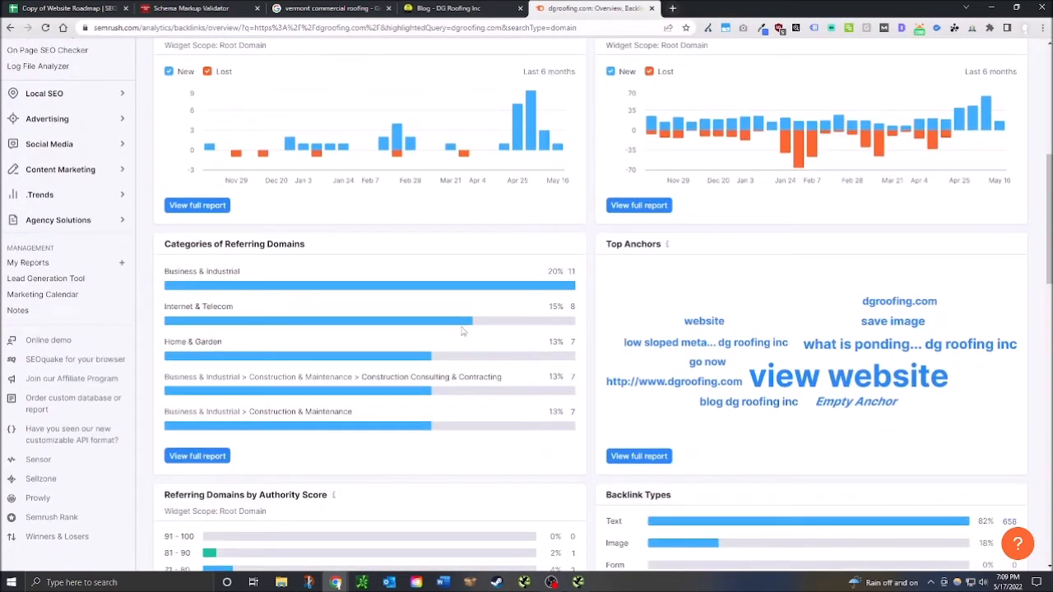
{"action": "scroll", "coordinate": [463, 329], "scroll_direction": "down", "scroll_amount": 4}
{"action": "scroll", "coordinate": [449, 346], "scroll_direction": "up", "scroll_amount": 4}
{"action": "scroll", "coordinate": [448, 347], "scroll_direction": "up", "scroll_amount": 5}
Step: Open the full backlink list for dgroofing.com and examine the source pages, anchors and target URLs for directory and spam links
{"action": "left_click", "coordinate": [437, 246]}
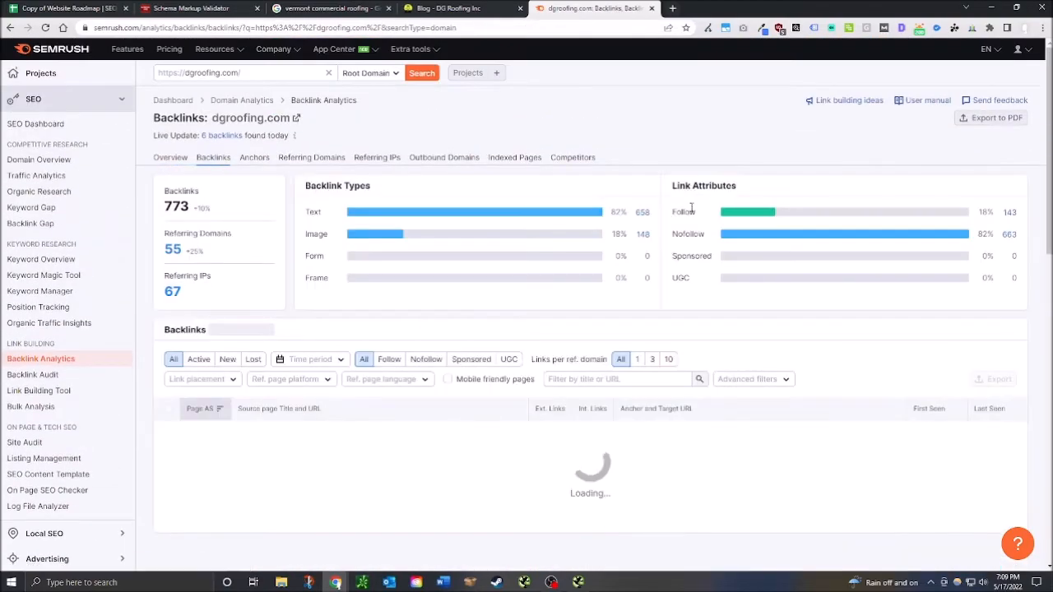
{"action": "scroll", "coordinate": [518, 376], "scroll_direction": "down", "scroll_amount": 3}
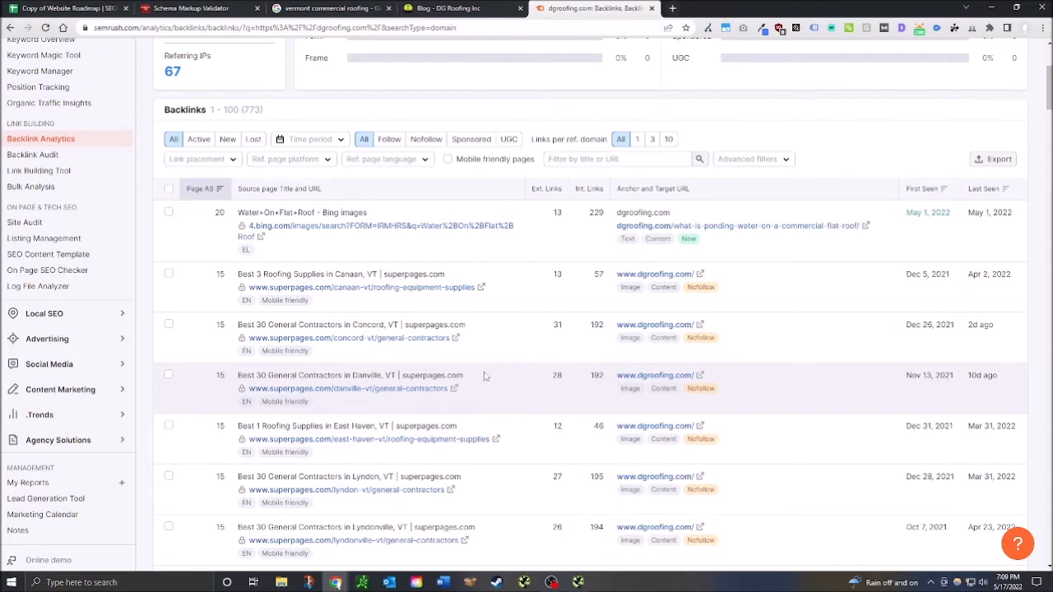
{"action": "scroll", "coordinate": [485, 376], "scroll_direction": "down", "scroll_amount": 8}
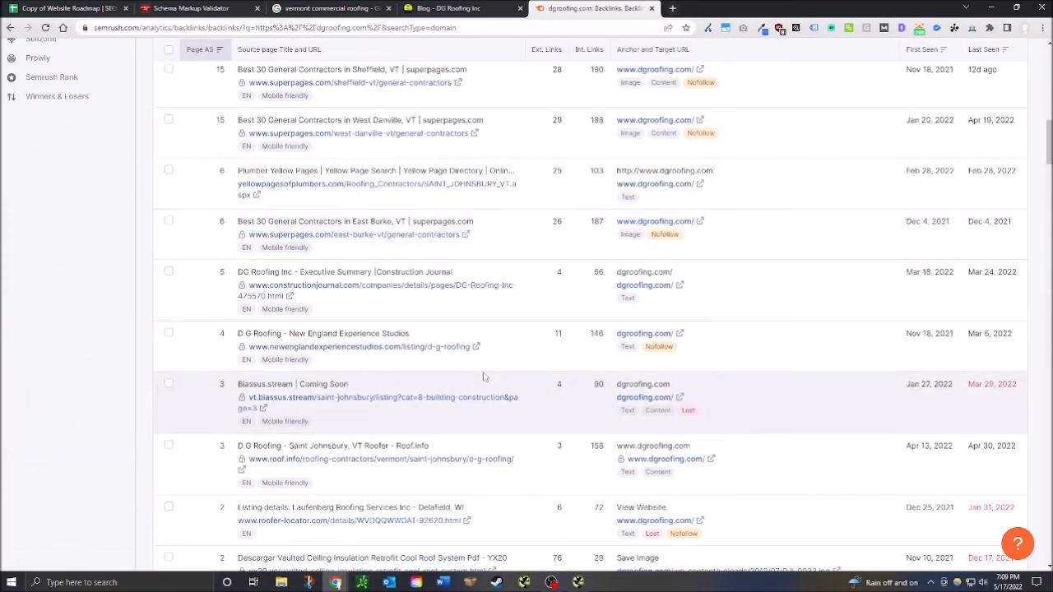
{"action": "scroll", "coordinate": [485, 376], "scroll_direction": "down", "scroll_amount": 2}
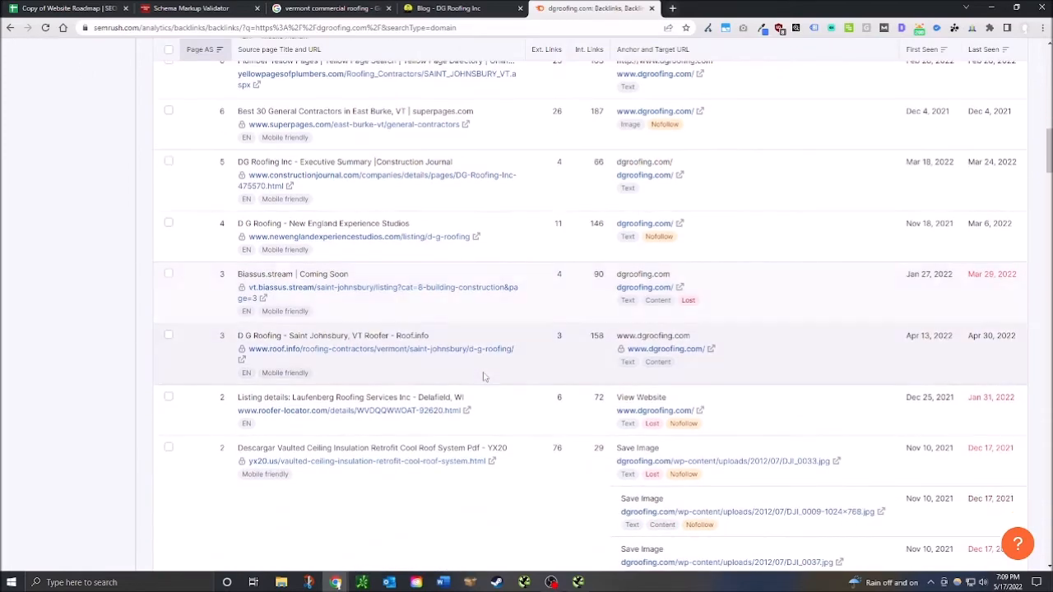
{"action": "scroll", "coordinate": [485, 376], "scroll_direction": "down", "scroll_amount": 5}
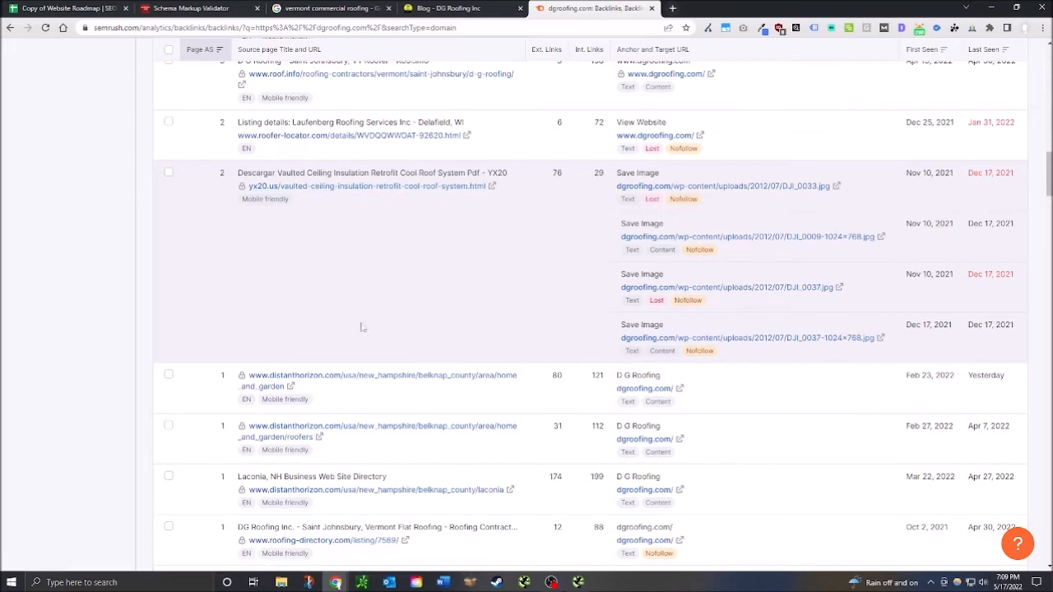
{"action": "scroll", "coordinate": [366, 329], "scroll_direction": "down", "scroll_amount": 4}
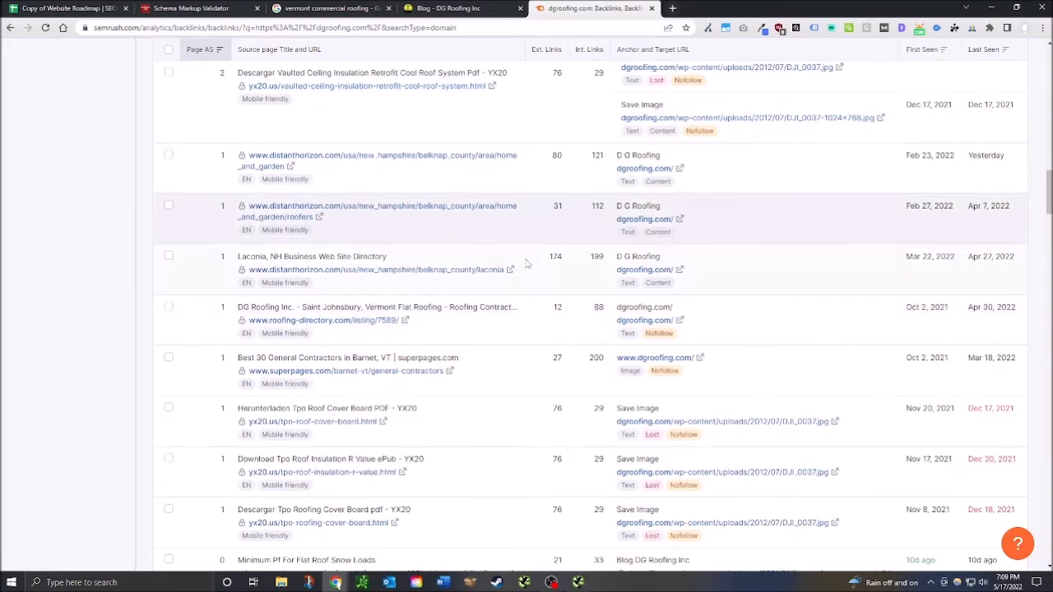
{"action": "scroll", "coordinate": [526, 263], "scroll_direction": "down", "scroll_amount": 3}
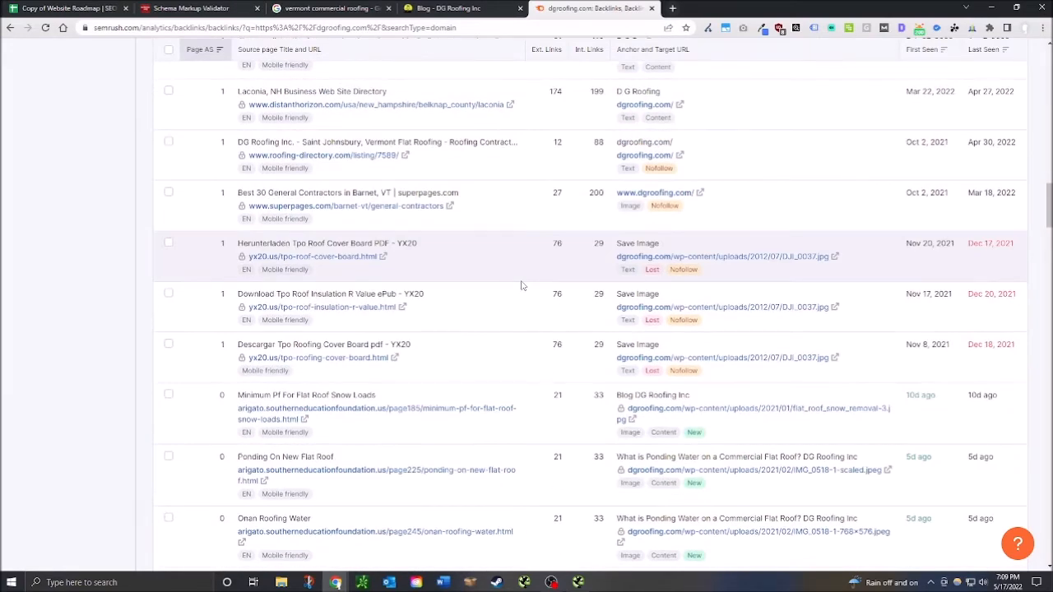
{"action": "scroll", "coordinate": [521, 286], "scroll_direction": "down", "scroll_amount": 3}
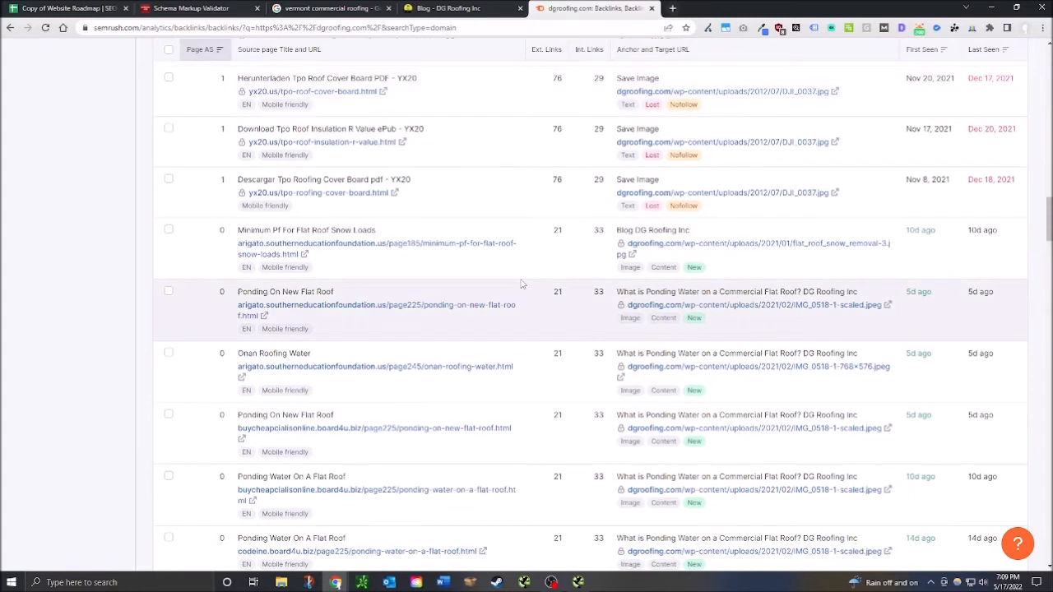
{"action": "scroll", "coordinate": [521, 284], "scroll_direction": "down", "scroll_amount": 3}
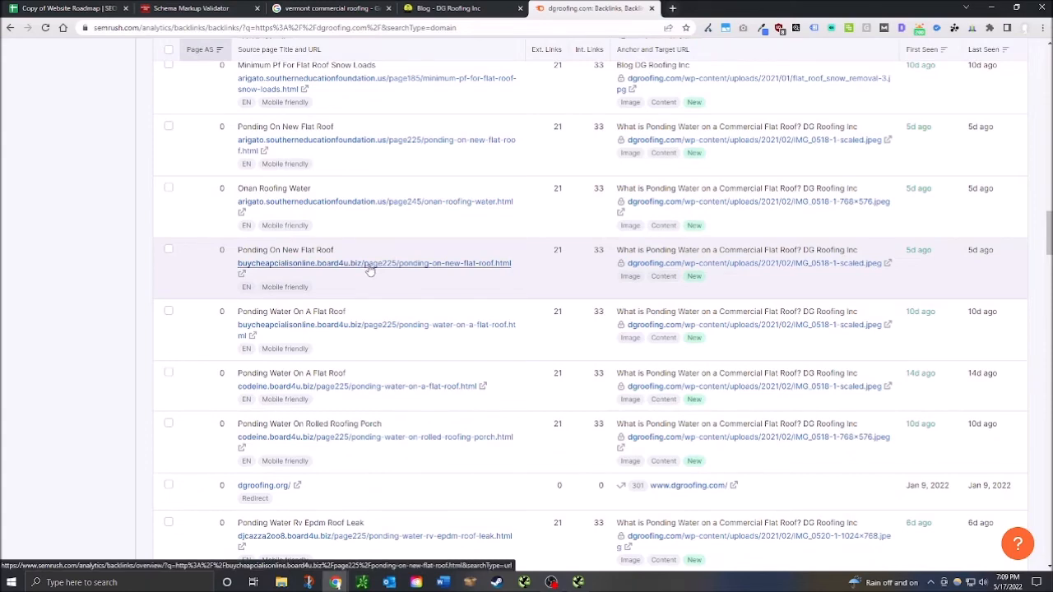
{"action": "scroll", "coordinate": [370, 270], "scroll_direction": "down", "scroll_amount": 3}
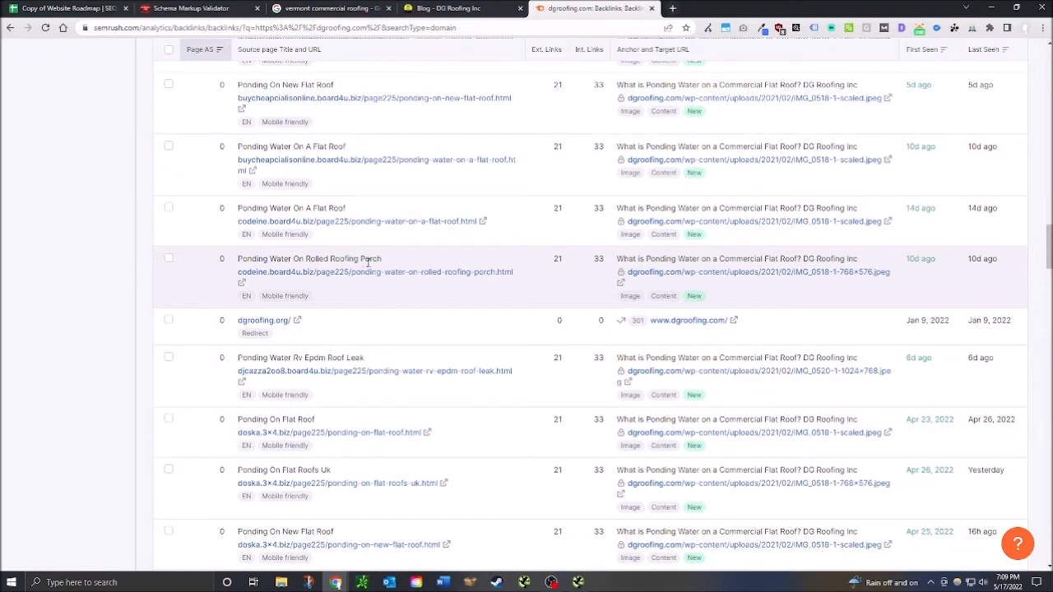
{"action": "scroll", "coordinate": [369, 262], "scroll_direction": "down", "scroll_amount": 4}
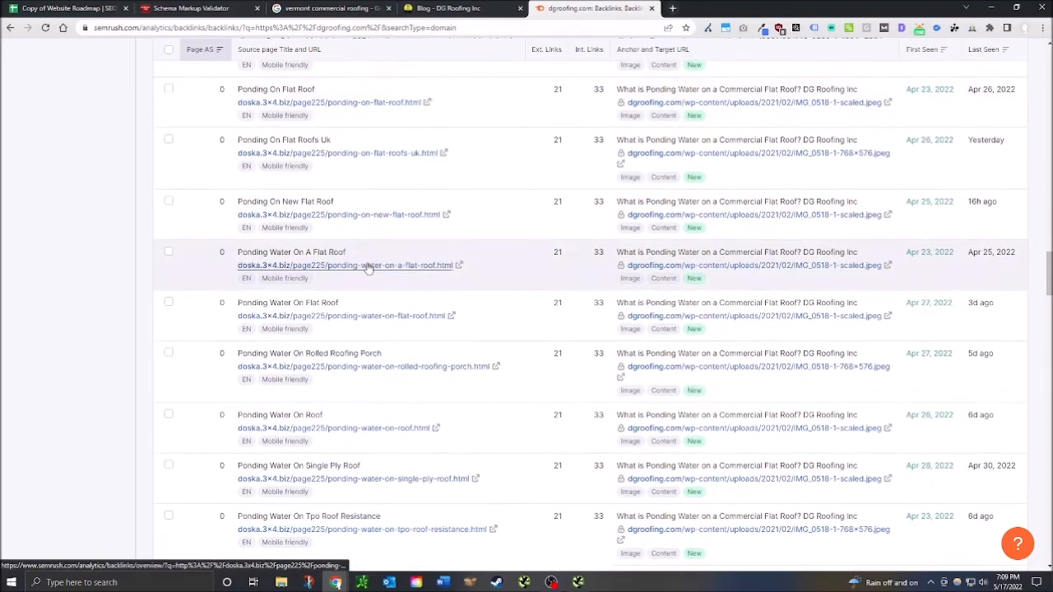
{"action": "scroll", "coordinate": [368, 267], "scroll_direction": "down", "scroll_amount": 5}
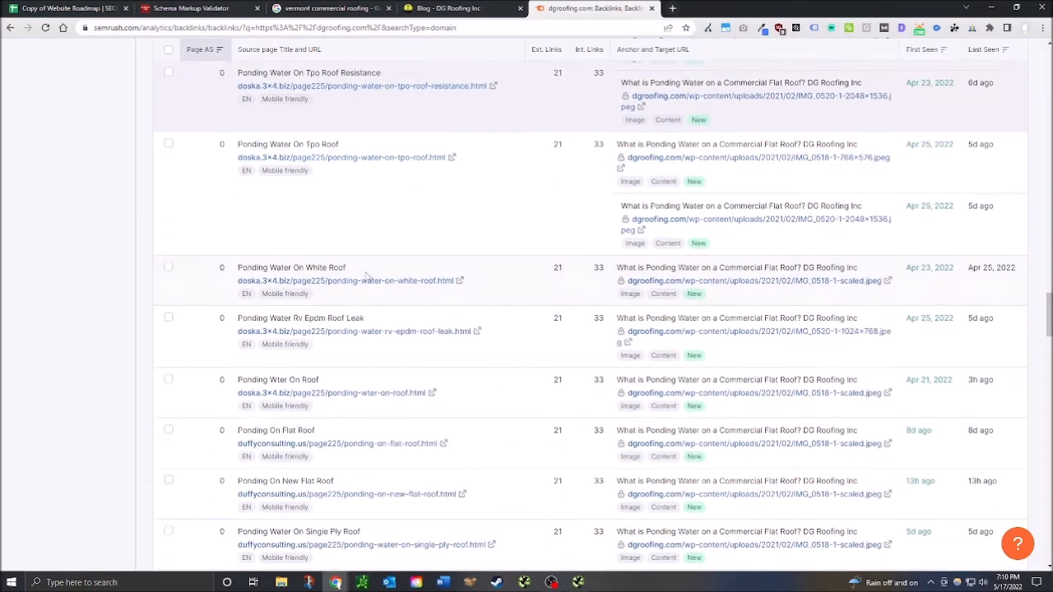
{"action": "scroll", "coordinate": [367, 277], "scroll_direction": "down", "scroll_amount": 2}
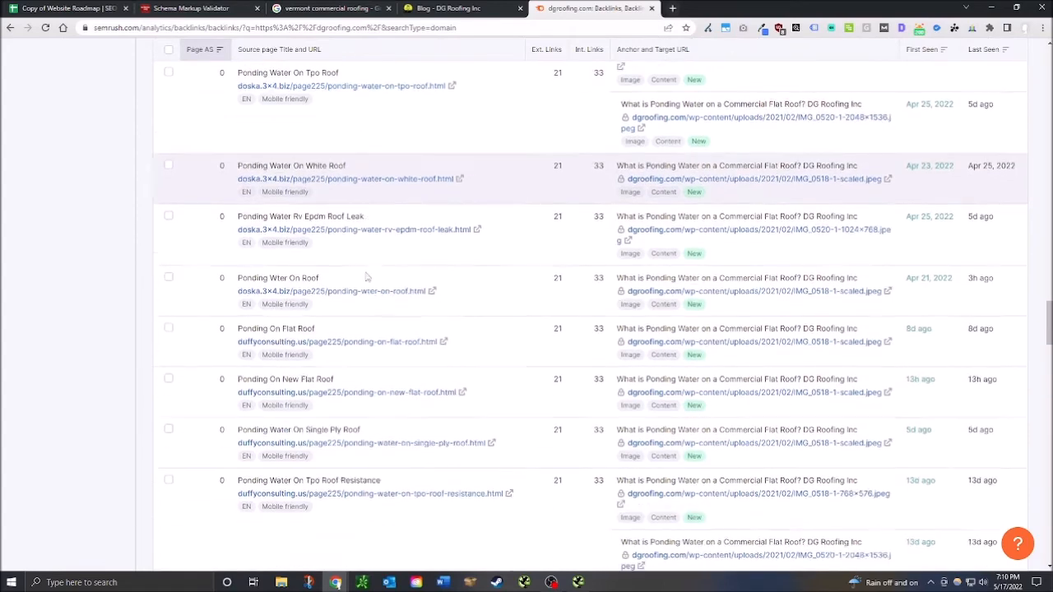
{"action": "scroll", "coordinate": [366, 278], "scroll_direction": "down", "scroll_amount": 3}
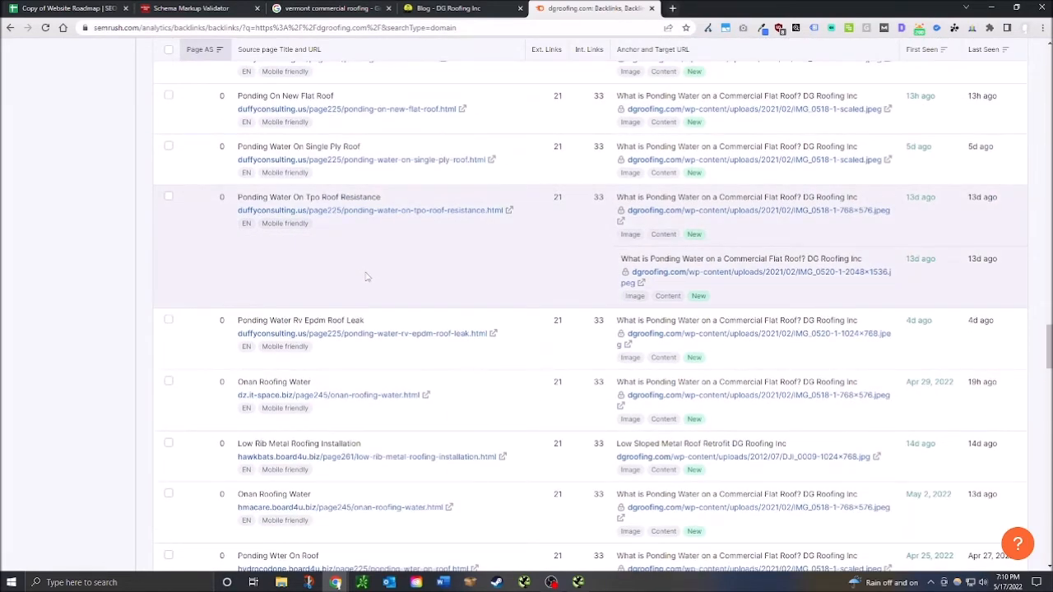
{"action": "scroll", "coordinate": [367, 276], "scroll_direction": "down", "scroll_amount": 1}
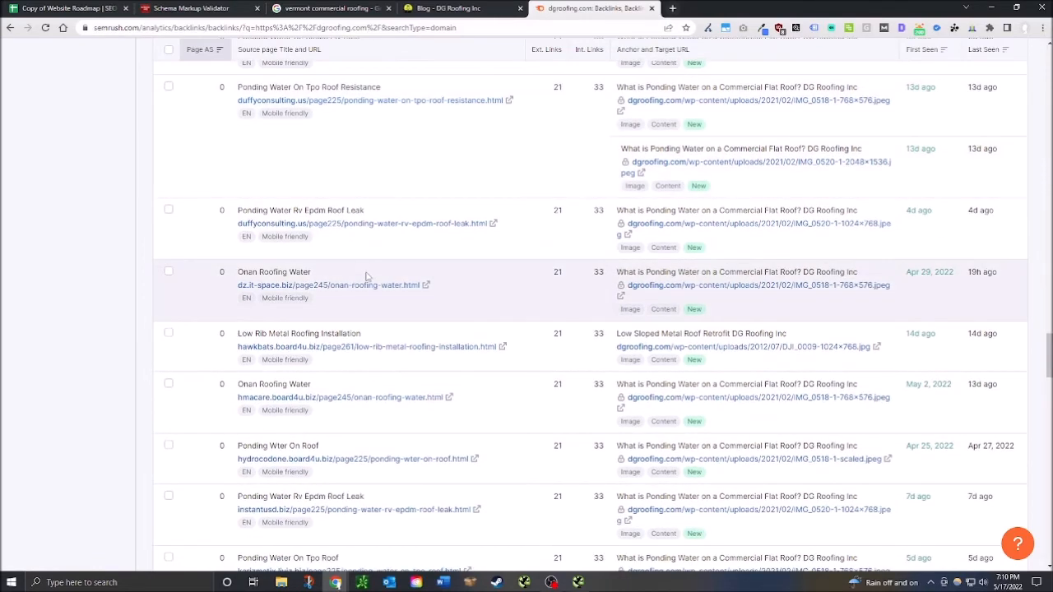
{"action": "scroll", "coordinate": [367, 277], "scroll_direction": "down", "scroll_amount": 2}
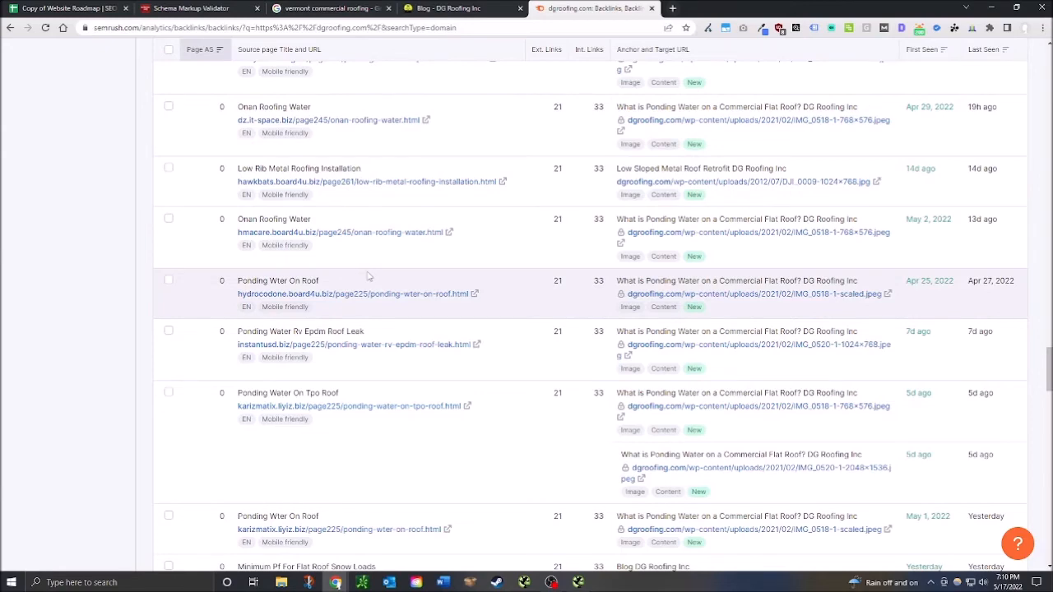
{"action": "scroll", "coordinate": [368, 276], "scroll_direction": "down", "scroll_amount": 4}
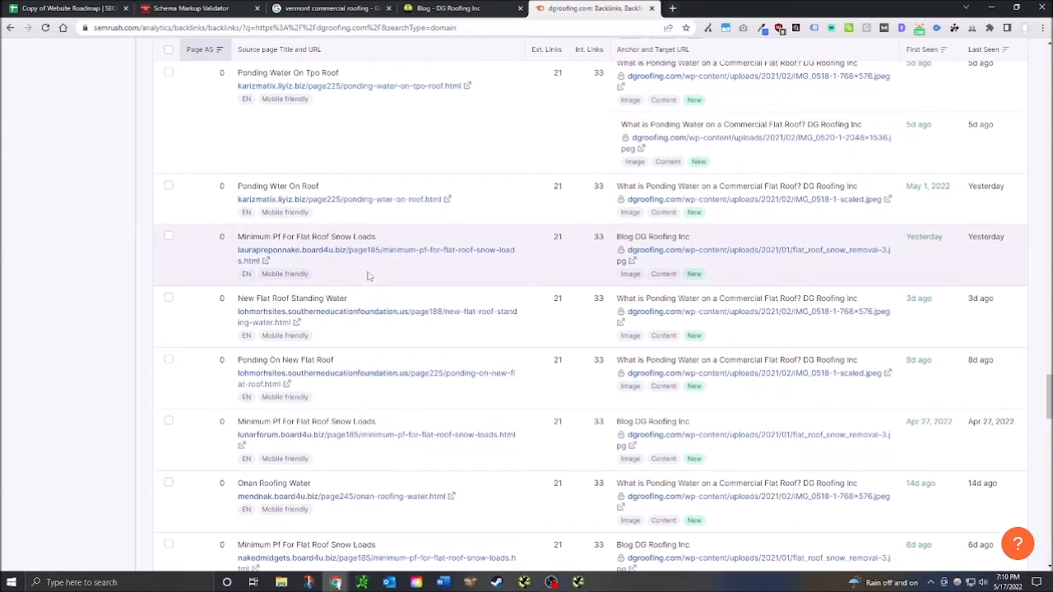
{"action": "scroll", "coordinate": [367, 277], "scroll_direction": "down", "scroll_amount": 1}
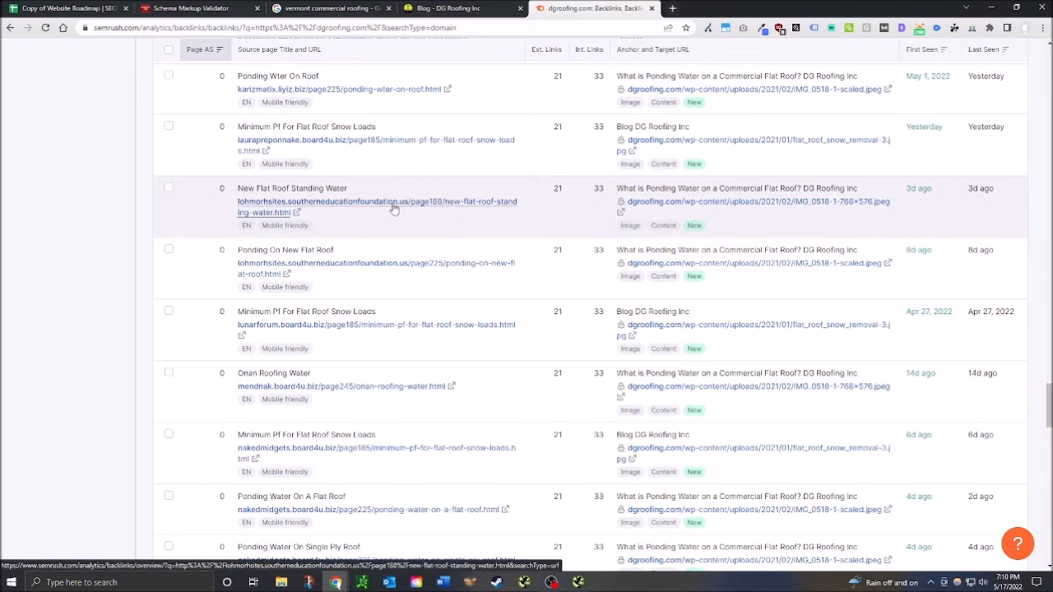
Step: Examine the remaining source pages and target URLs on the first page of dgroofing.com backlinks for spam and directory links
{"action": "scroll", "coordinate": [383, 354], "scroll_direction": "down", "scroll_amount": 2}
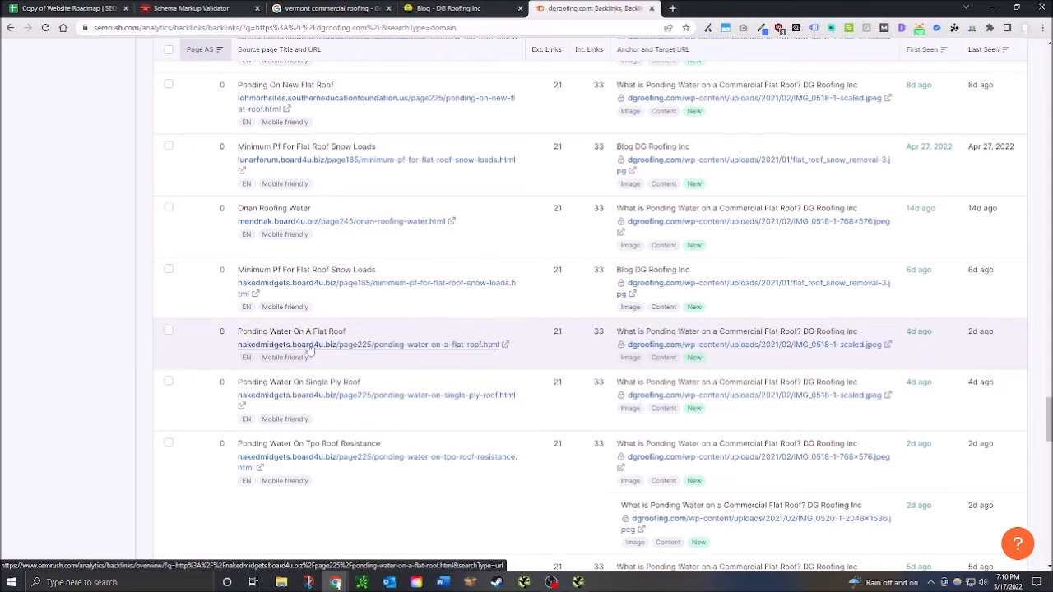
{"action": "scroll", "coordinate": [474, 384], "scroll_direction": "down", "scroll_amount": 1}
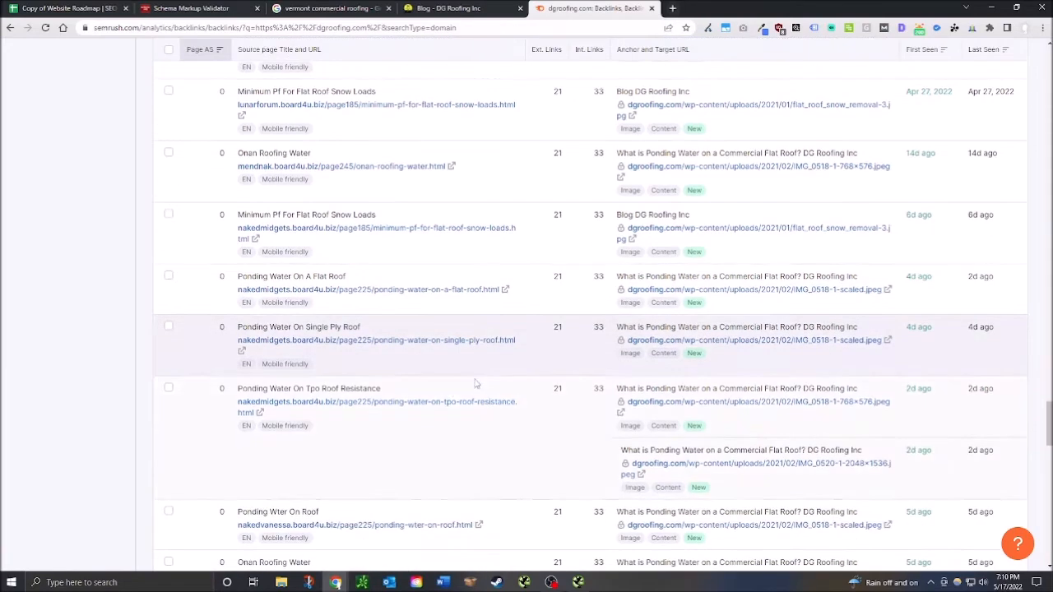
{"action": "scroll", "coordinate": [426, 397], "scroll_direction": "down", "scroll_amount": 3}
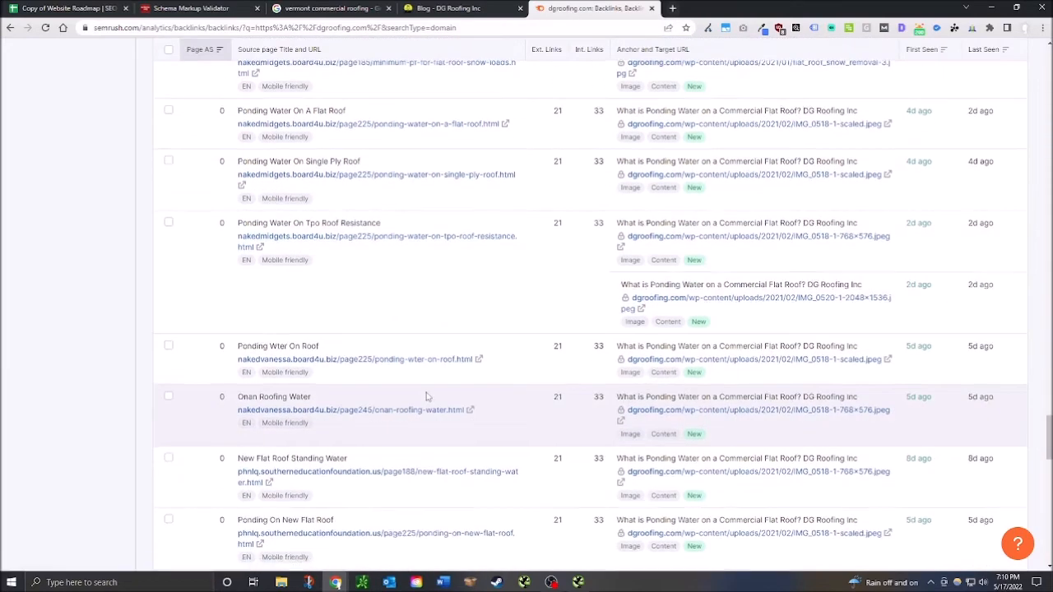
{"action": "scroll", "coordinate": [426, 397], "scroll_direction": "down", "scroll_amount": 2}
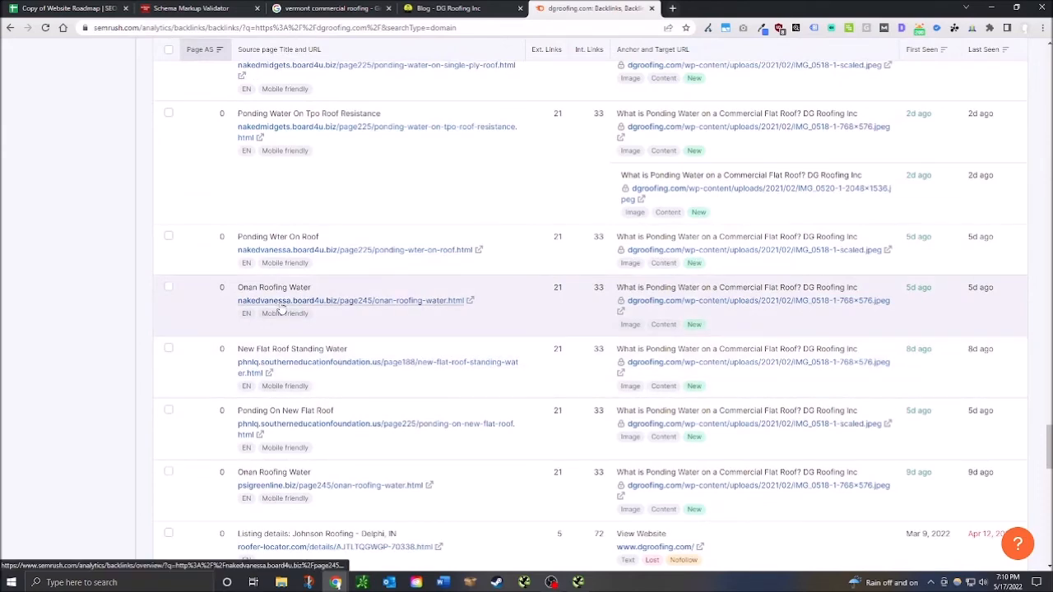
{"action": "scroll", "coordinate": [433, 431], "scroll_direction": "down", "scroll_amount": 5}
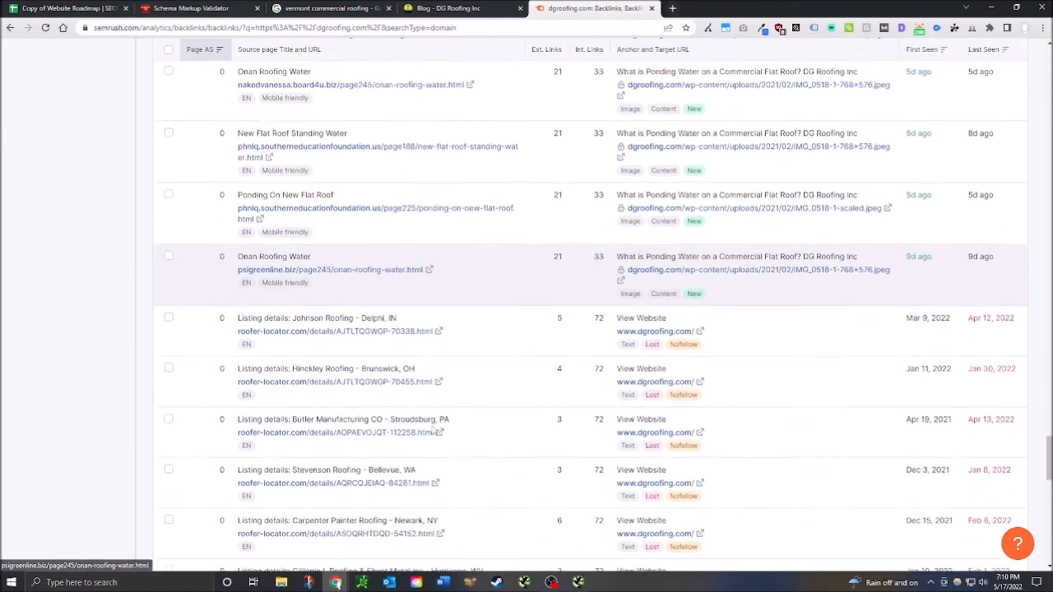
{"action": "scroll", "coordinate": [433, 431], "scroll_direction": "down", "scroll_amount": 12}
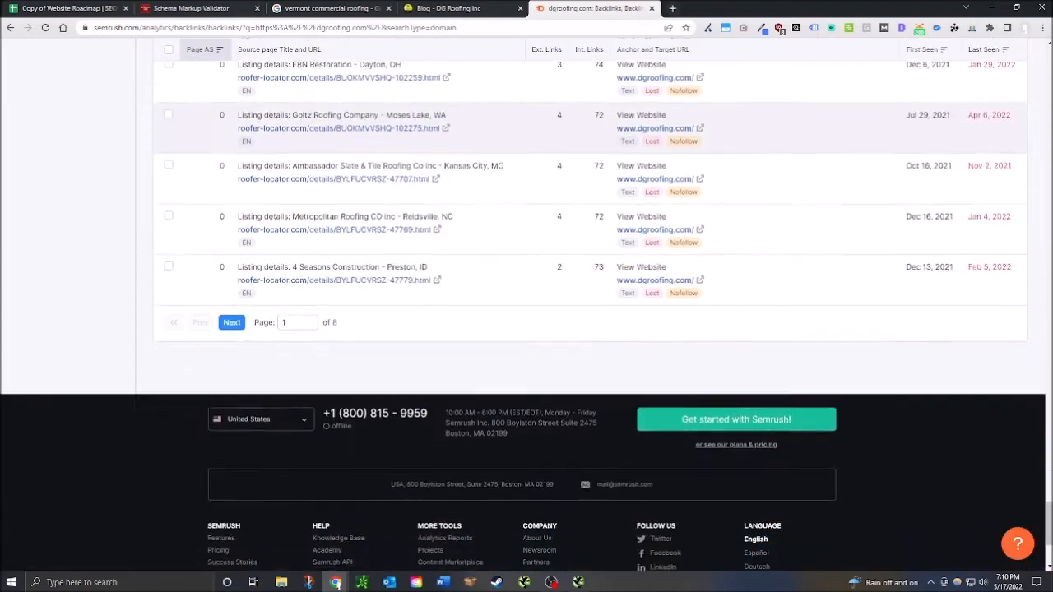
Step: Go to page 2 of the backlink list and check its source domains and link types through to the end
{"action": "left_click", "coordinate": [234, 304]}
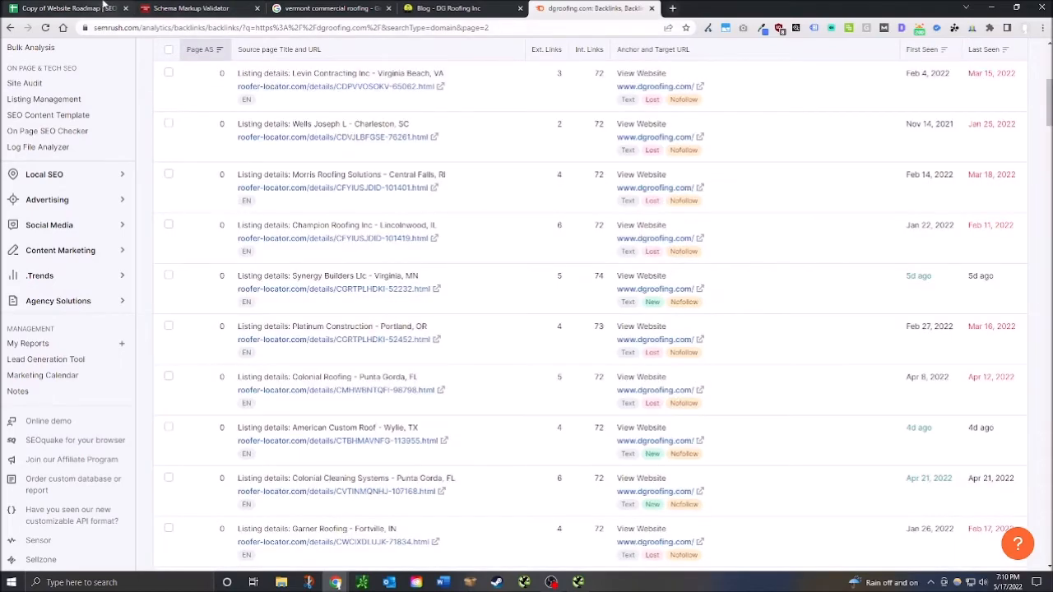
{"action": "scroll", "coordinate": [308, 210], "scroll_direction": "down", "scroll_amount": 6}
{"action": "scroll", "coordinate": [313, 213], "scroll_direction": "down", "scroll_amount": 11}
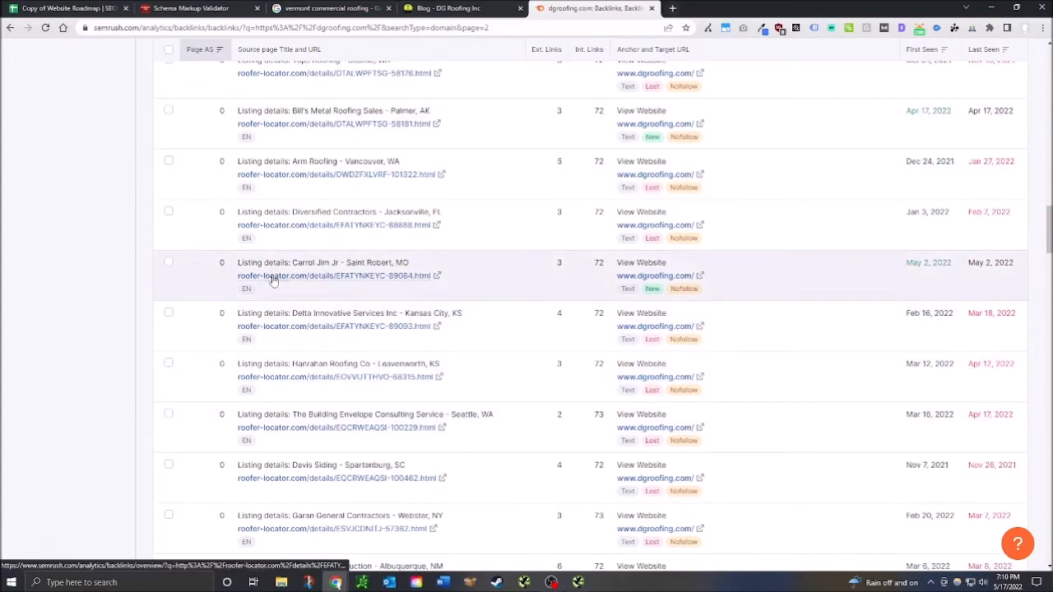
{"action": "scroll", "coordinate": [279, 352], "scroll_direction": "down", "scroll_amount": 9}
{"action": "scroll", "coordinate": [298, 392], "scroll_direction": "down", "scroll_amount": 18}
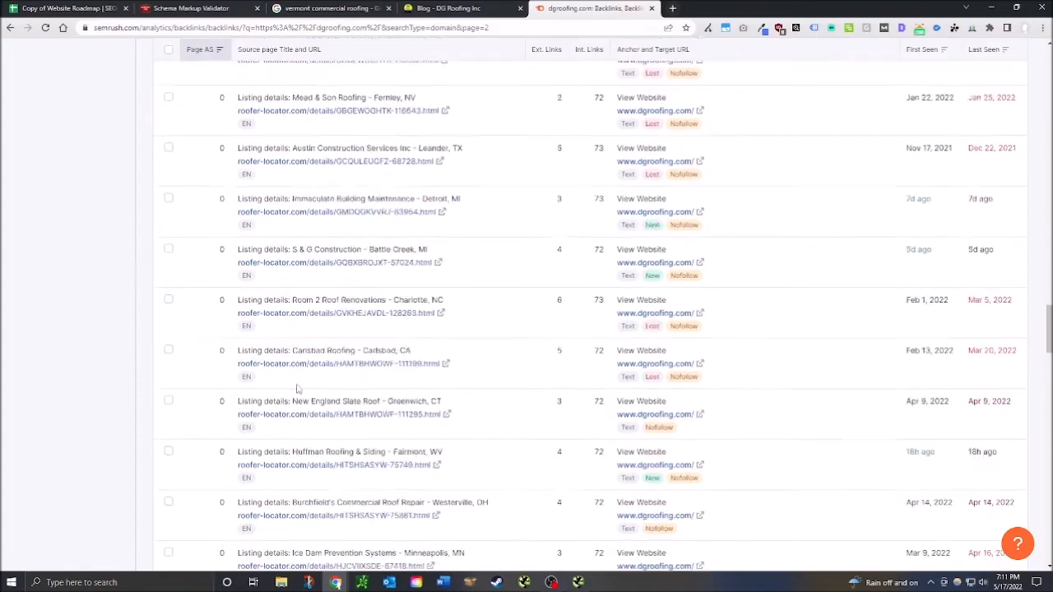
{"action": "scroll", "coordinate": [297, 389], "scroll_direction": "down", "scroll_amount": 16}
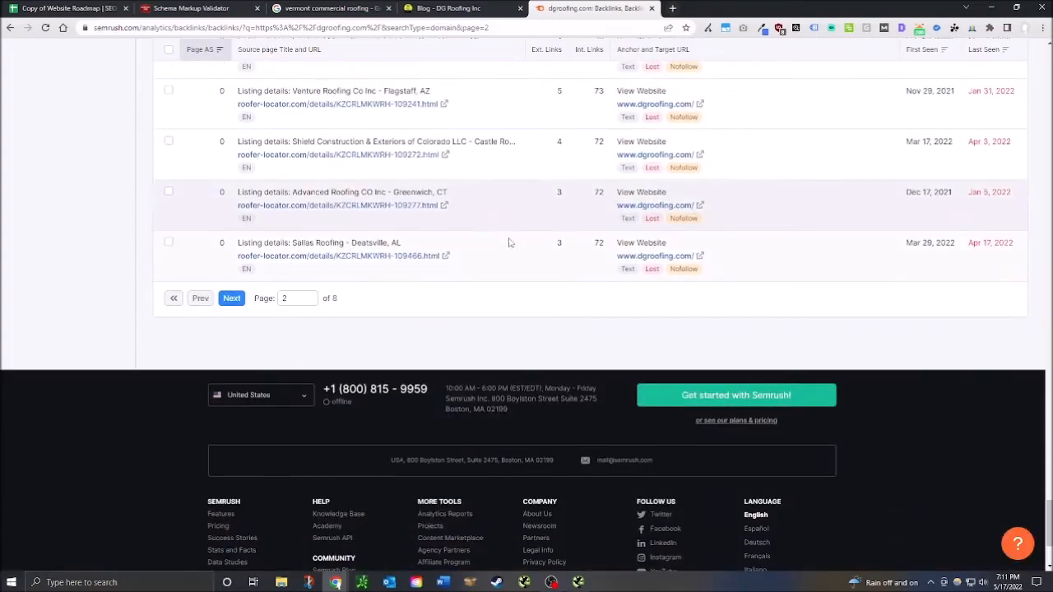
Step: Open the roofer-locator.com source page for the King George, VA listing, inspect its content and return to the Semrush backlink list
{"action": "scroll", "coordinate": [464, 248], "scroll_direction": "up", "scroll_amount": 3}
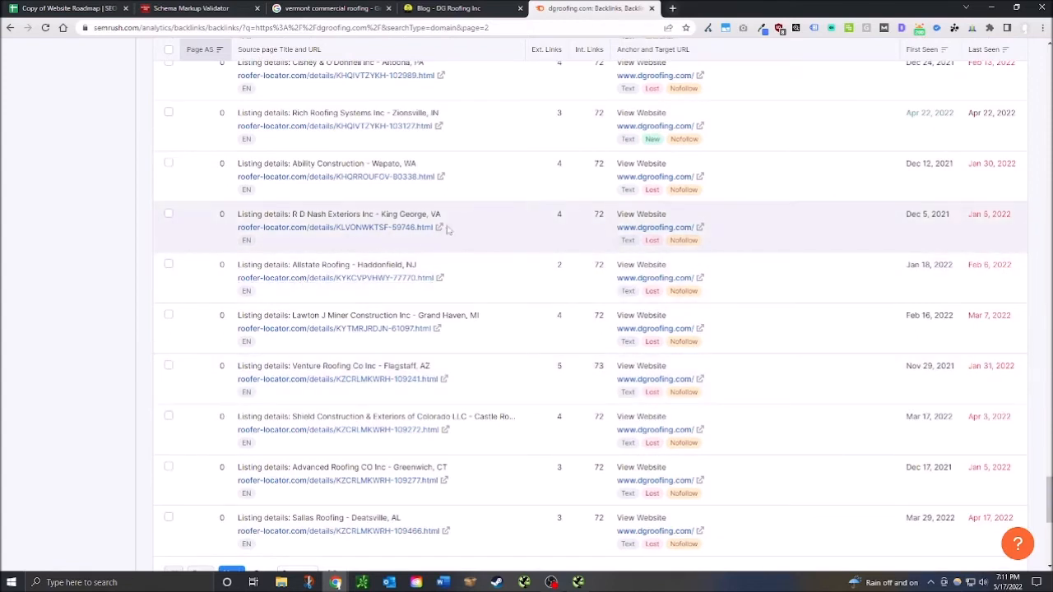
{"action": "left_click", "coordinate": [440, 227]}
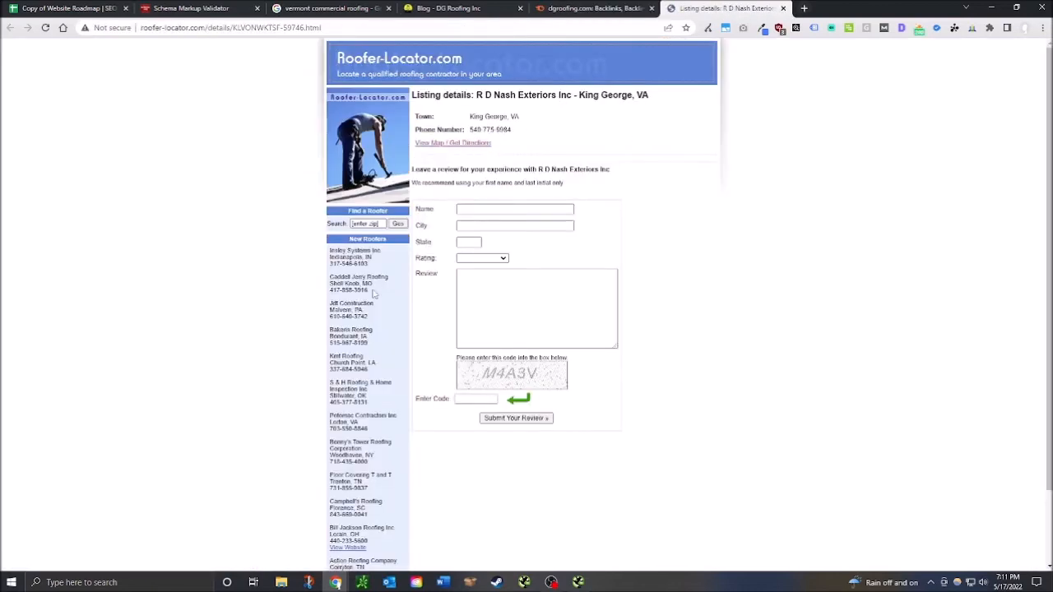
{"action": "scroll", "coordinate": [374, 292], "scroll_direction": "down", "scroll_amount": 1}
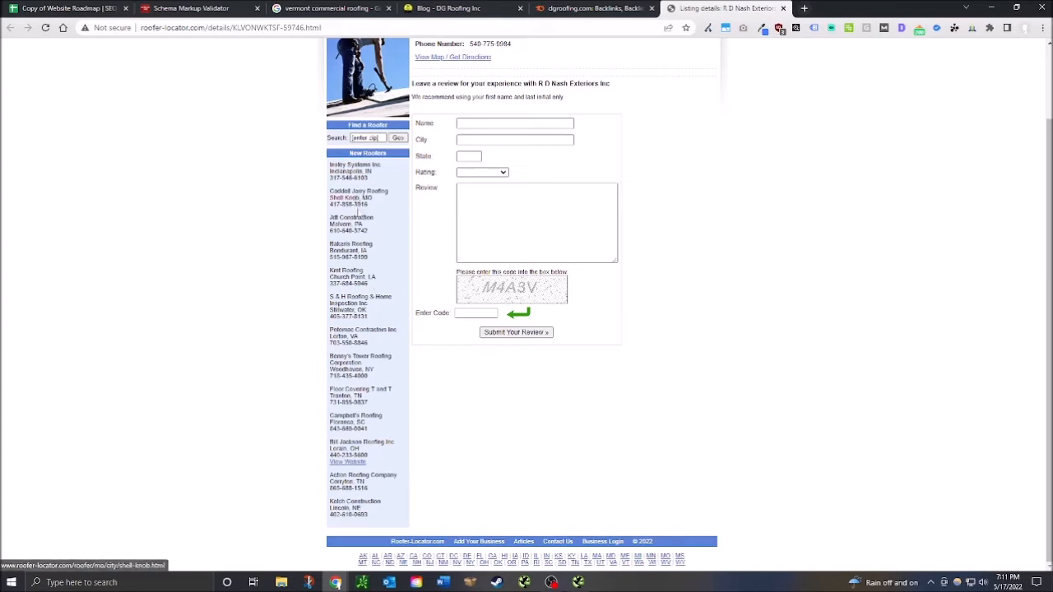
{"action": "left_click", "coordinate": [609, 8]}
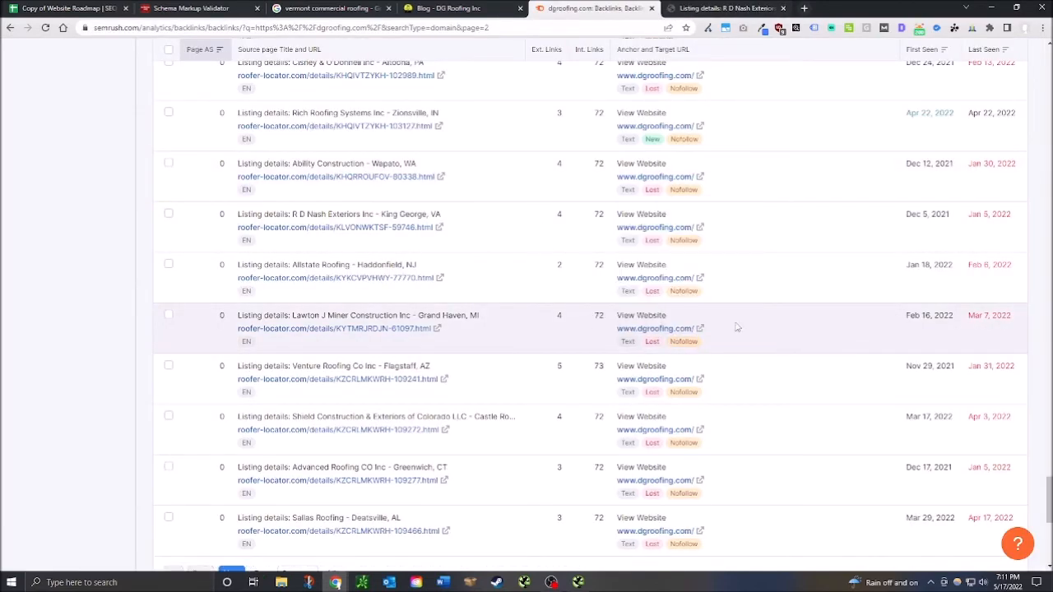
Step: Recheck the roofer-locator.com listings, anchors and lost or nofollow labels across page 2 of the backlinks
{"action": "scroll", "coordinate": [737, 327], "scroll_direction": "up", "scroll_amount": 15}
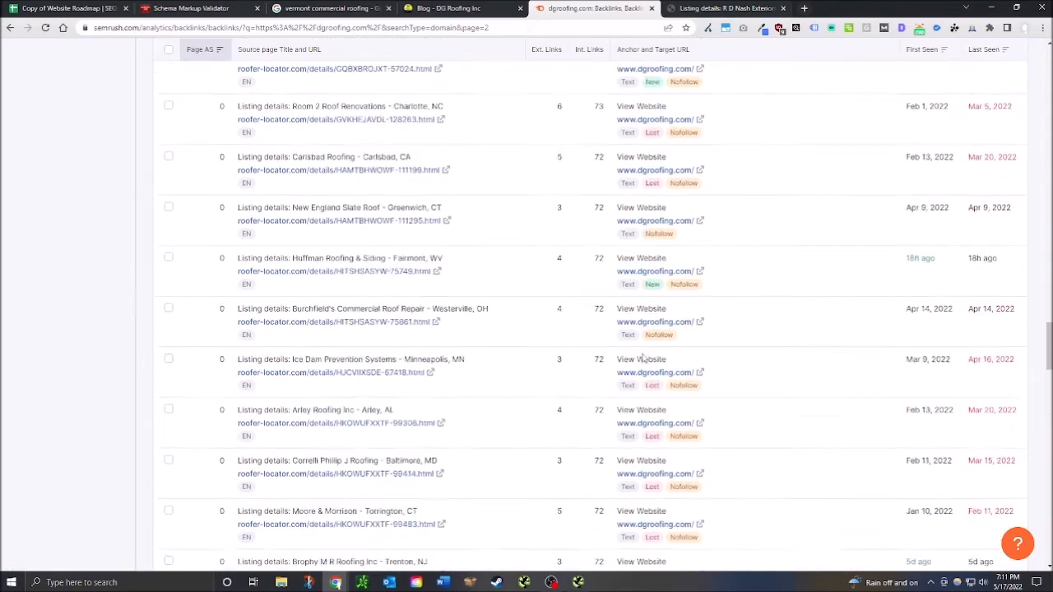
{"action": "scroll", "coordinate": [642, 359], "scroll_direction": "up", "scroll_amount": 10}
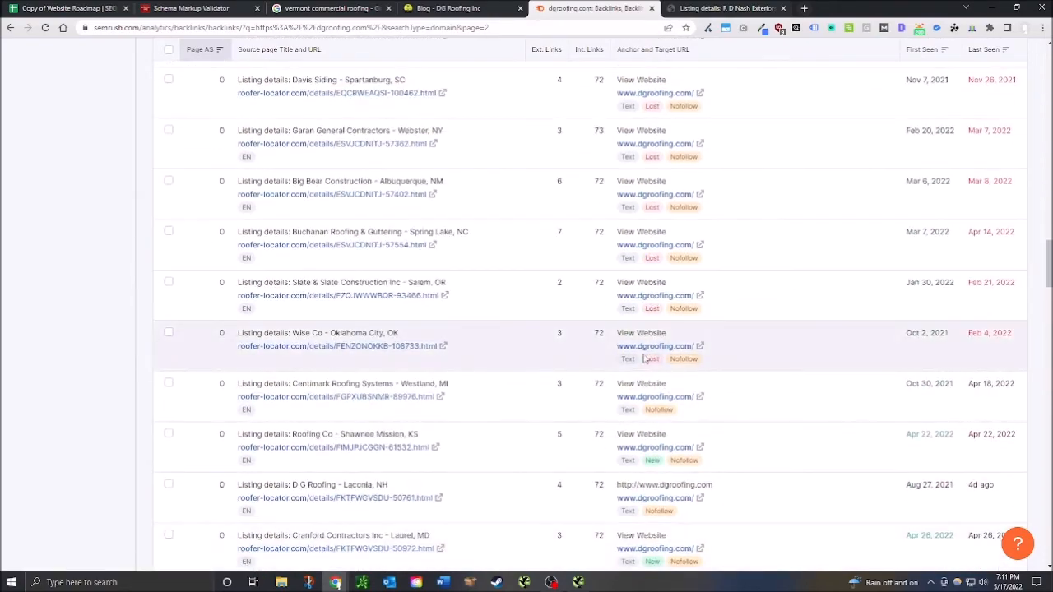
{"action": "scroll", "coordinate": [646, 359], "scroll_direction": "up", "scroll_amount": 9}
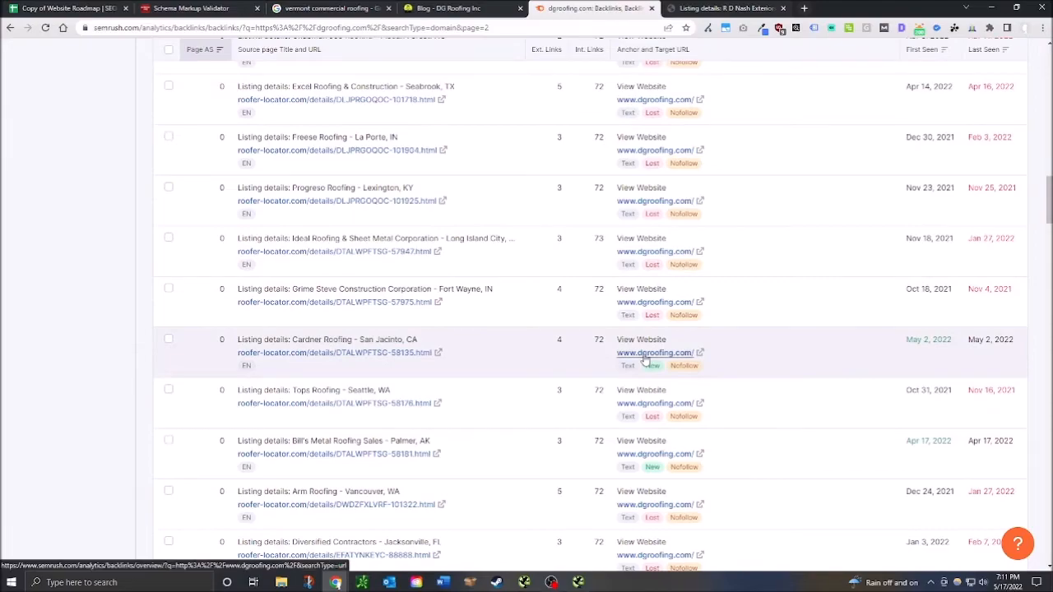
{"action": "scroll", "coordinate": [646, 360], "scroll_direction": "up", "scroll_amount": 4}
{"action": "scroll", "coordinate": [506, 434], "scroll_direction": "down", "scroll_amount": 15}
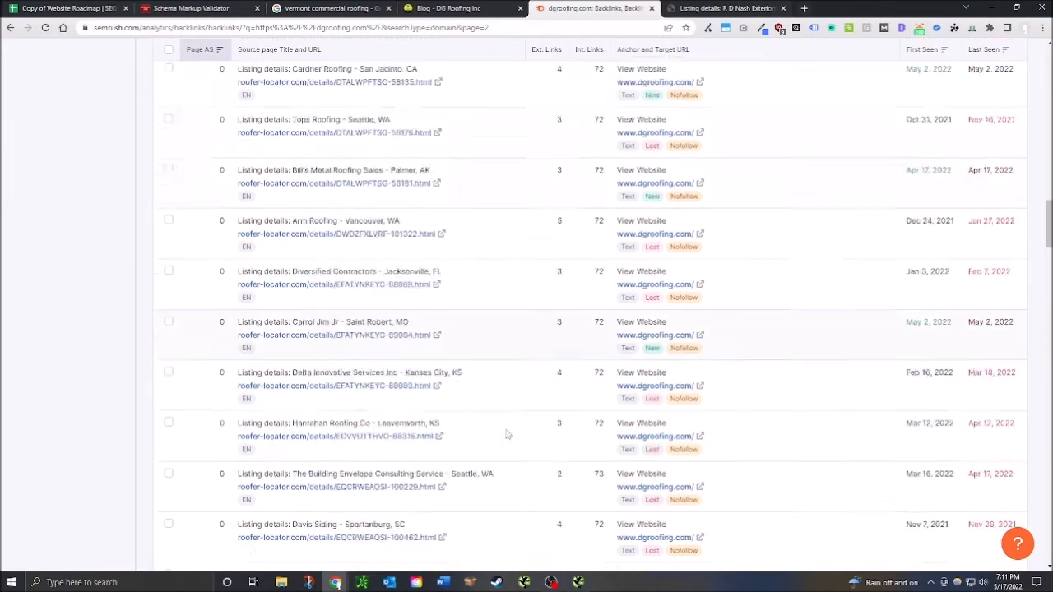
{"action": "scroll", "coordinate": [494, 446], "scroll_direction": "down", "scroll_amount": 15}
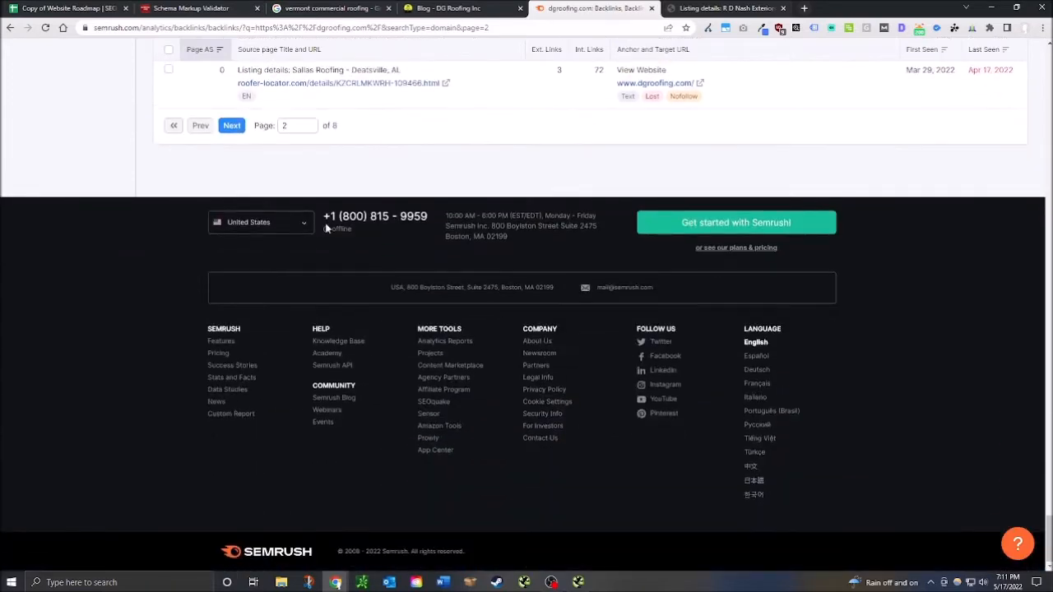
Step: Go to page 3 of the backlink list and skim all its source pages and link labels
{"action": "left_click", "coordinate": [232, 137]}
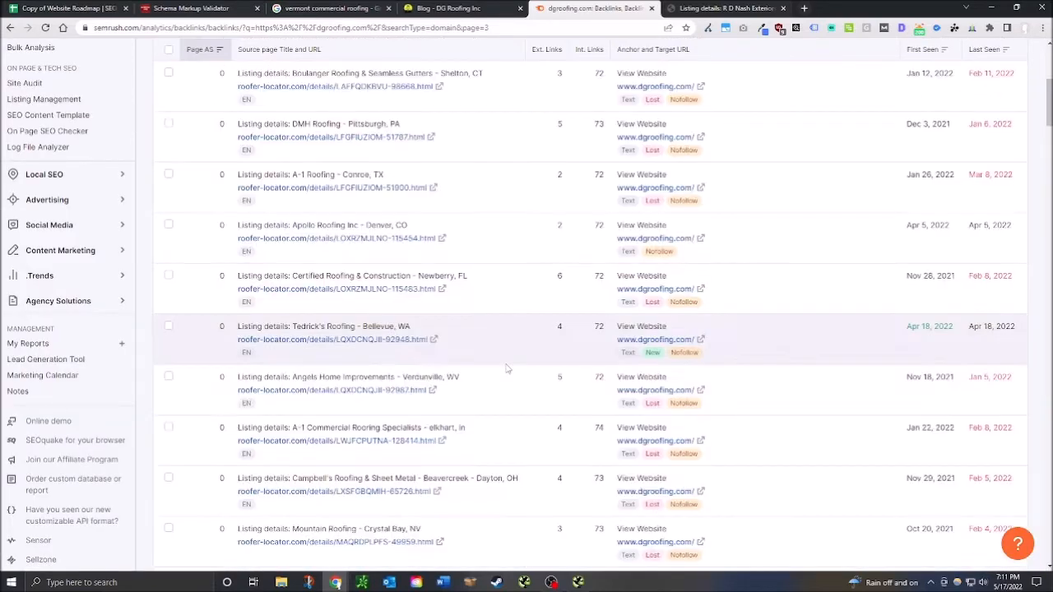
{"action": "scroll", "coordinate": [508, 370], "scroll_direction": "down", "scroll_amount": 15}
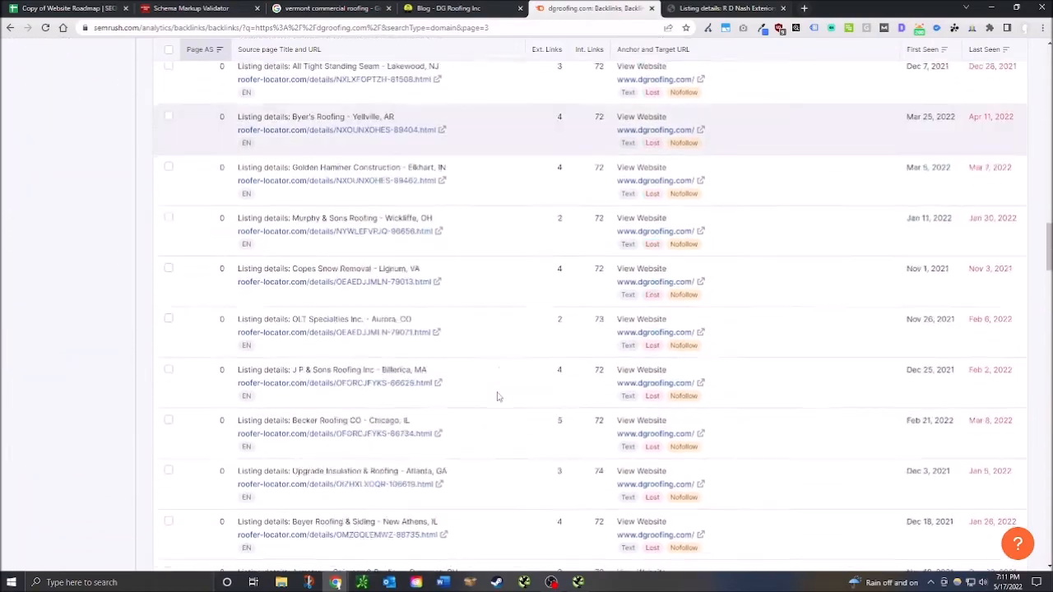
{"action": "scroll", "coordinate": [559, 397], "scroll_direction": "down", "scroll_amount": 15}
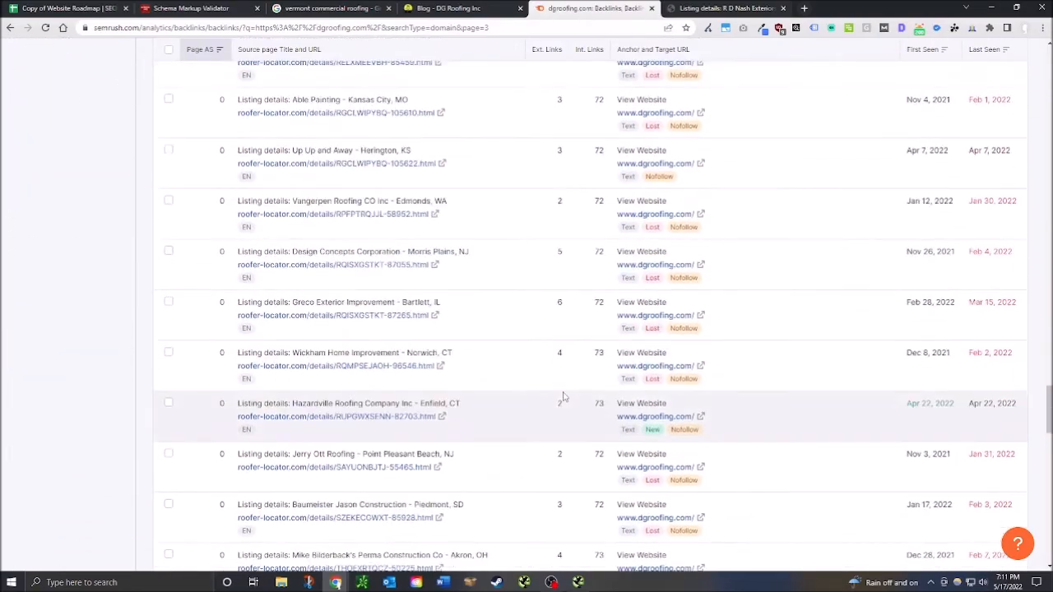
{"action": "scroll", "coordinate": [565, 392], "scroll_direction": "down", "scroll_amount": 10}
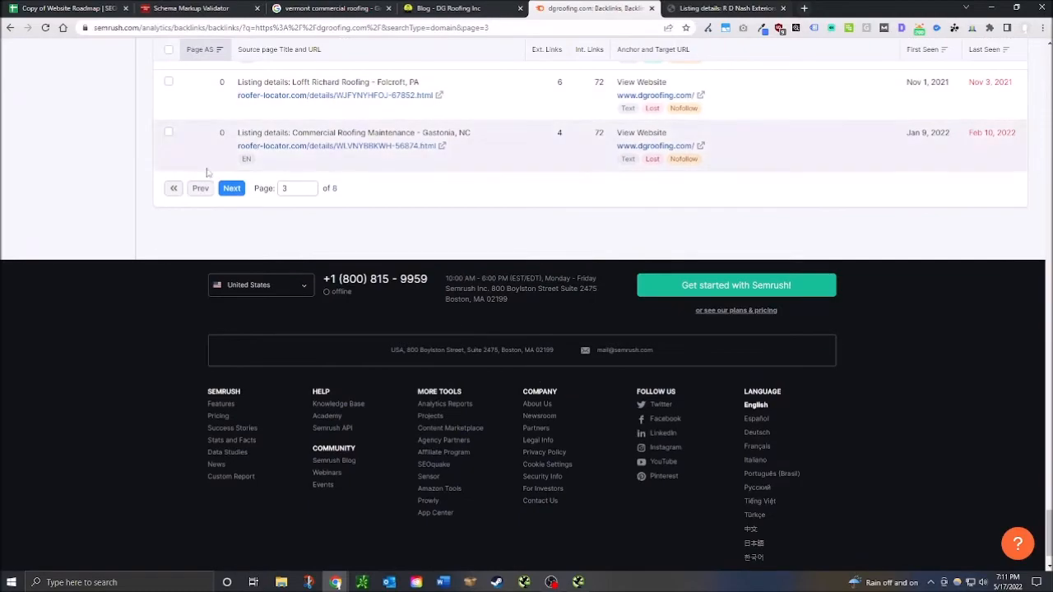
Step: Go to page 4 of the backlink list and examine its directory listings and image links from unrelated .biz domains
{"action": "left_click", "coordinate": [233, 187]}
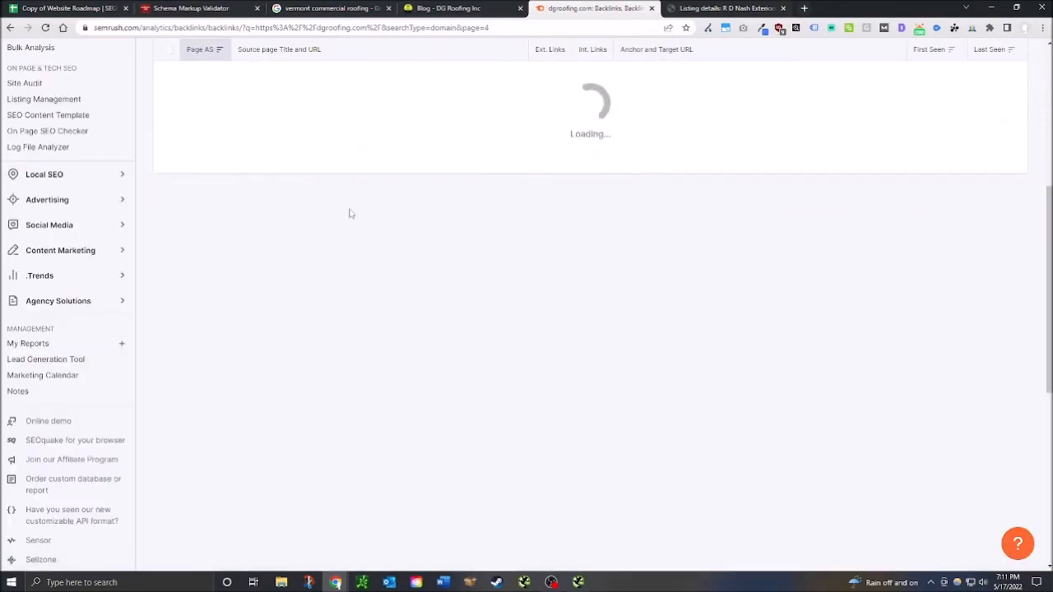
{"action": "scroll", "coordinate": [348, 212], "scroll_direction": "down", "scroll_amount": 10}
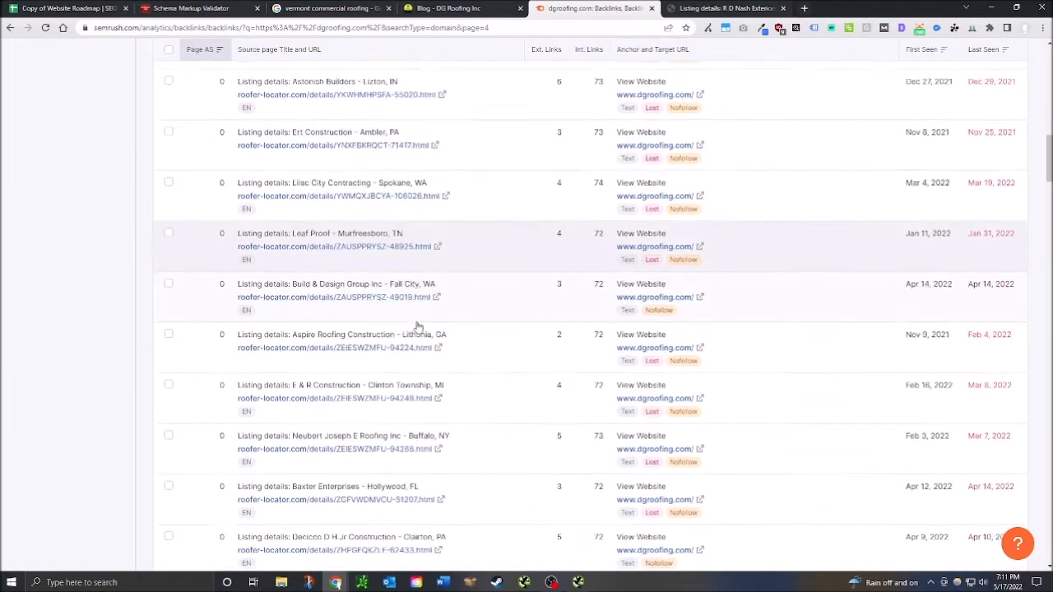
{"action": "scroll", "coordinate": [418, 327], "scroll_direction": "down", "scroll_amount": 15}
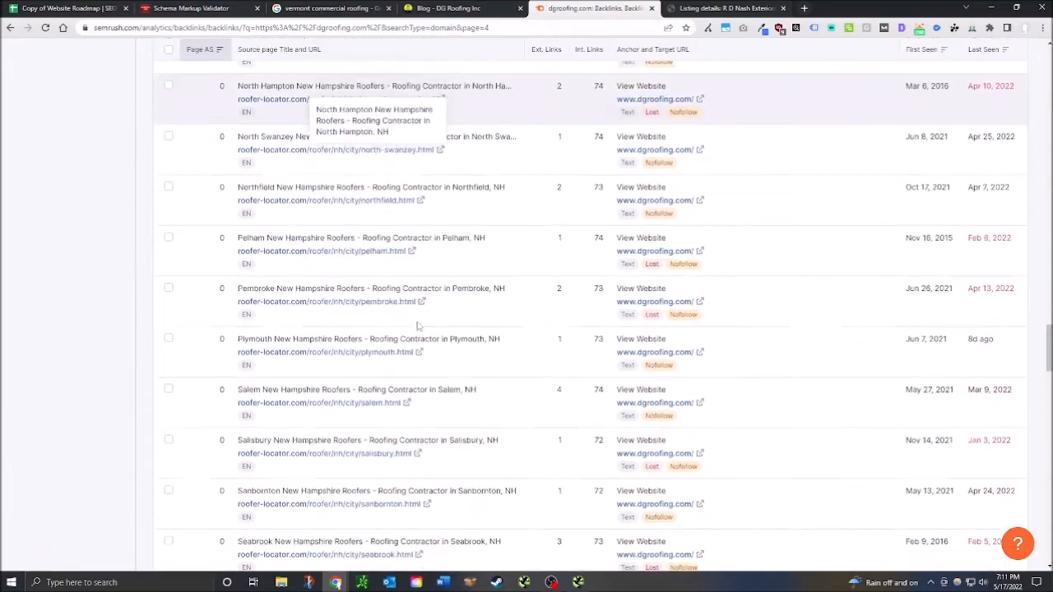
{"action": "scroll", "coordinate": [418, 326], "scroll_direction": "down", "scroll_amount": 10}
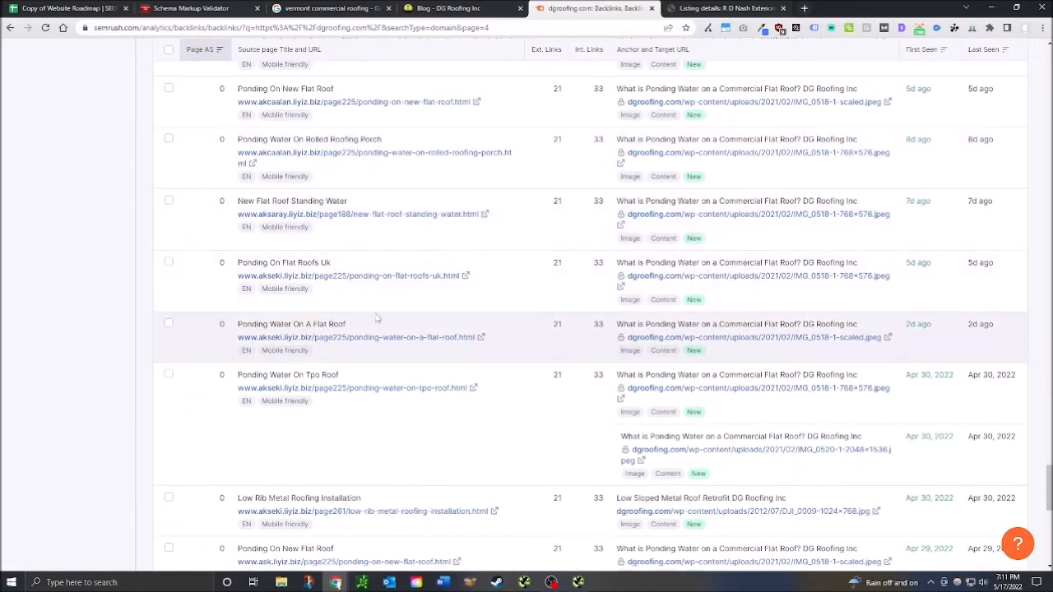
{"action": "scroll", "coordinate": [464, 296], "scroll_direction": "down", "scroll_amount": 1}
{"action": "scroll", "coordinate": [403, 345], "scroll_direction": "down", "scroll_amount": 3}
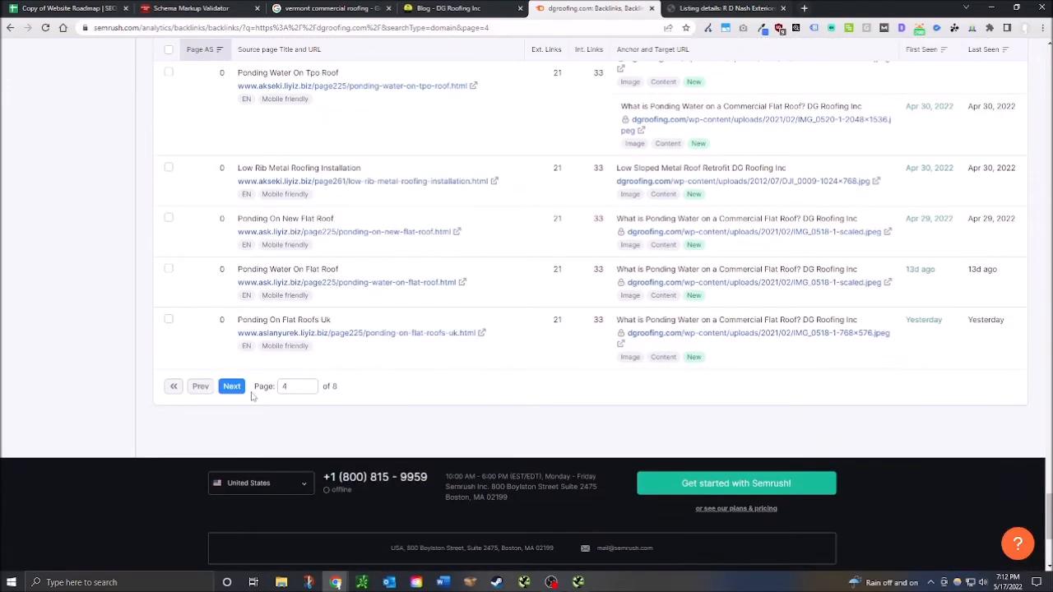
Step: Go to page 5 of the backlink list and examine its source domains, anchors and target image URLs for spam
{"action": "left_click", "coordinate": [232, 387]}
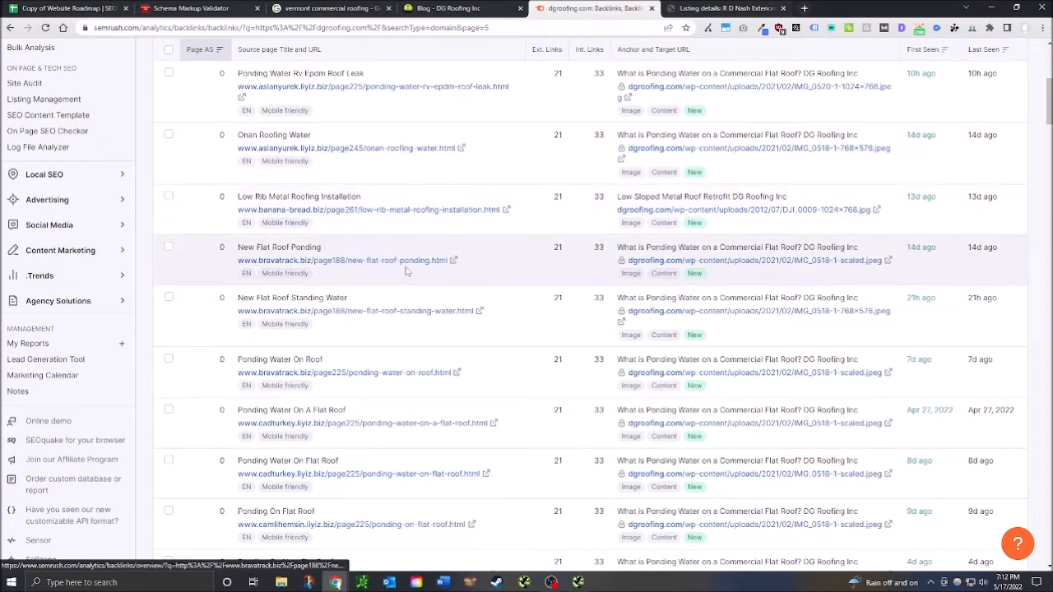
{"action": "scroll", "coordinate": [383, 360], "scroll_direction": "down", "scroll_amount": 4}
{"action": "scroll", "coordinate": [383, 359], "scroll_direction": "down", "scroll_amount": 1}
{"action": "scroll", "coordinate": [346, 329], "scroll_direction": "down", "scroll_amount": 2}
{"action": "scroll", "coordinate": [429, 325], "scroll_direction": "down", "scroll_amount": 1}
{"action": "scroll", "coordinate": [424, 248], "scroll_direction": "down", "scroll_amount": 1}
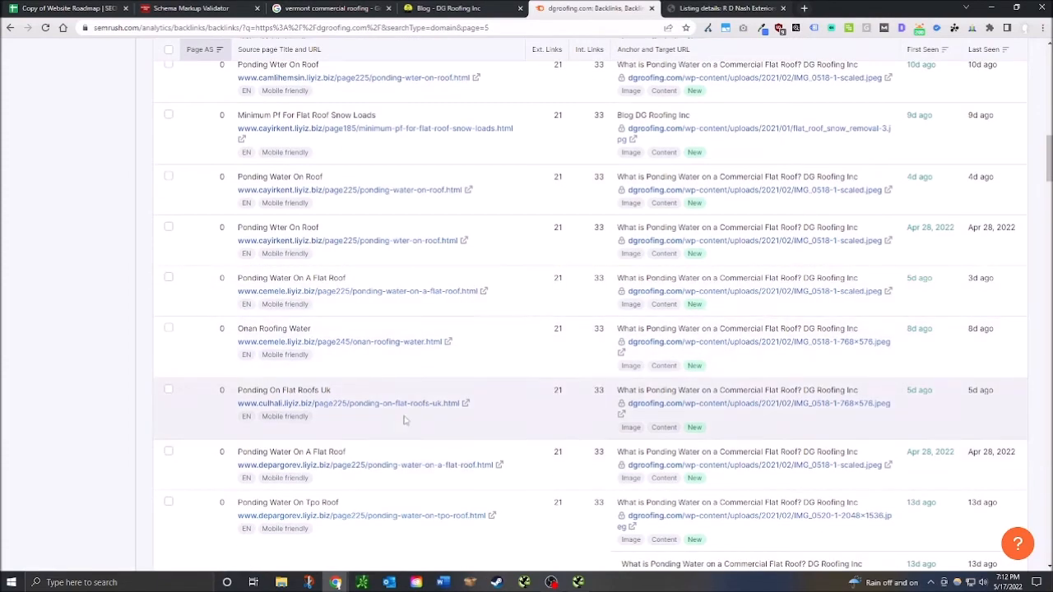
{"action": "scroll", "coordinate": [429, 436], "scroll_direction": "down", "scroll_amount": 2}
{"action": "scroll", "coordinate": [433, 420], "scroll_direction": "down", "scroll_amount": 5}
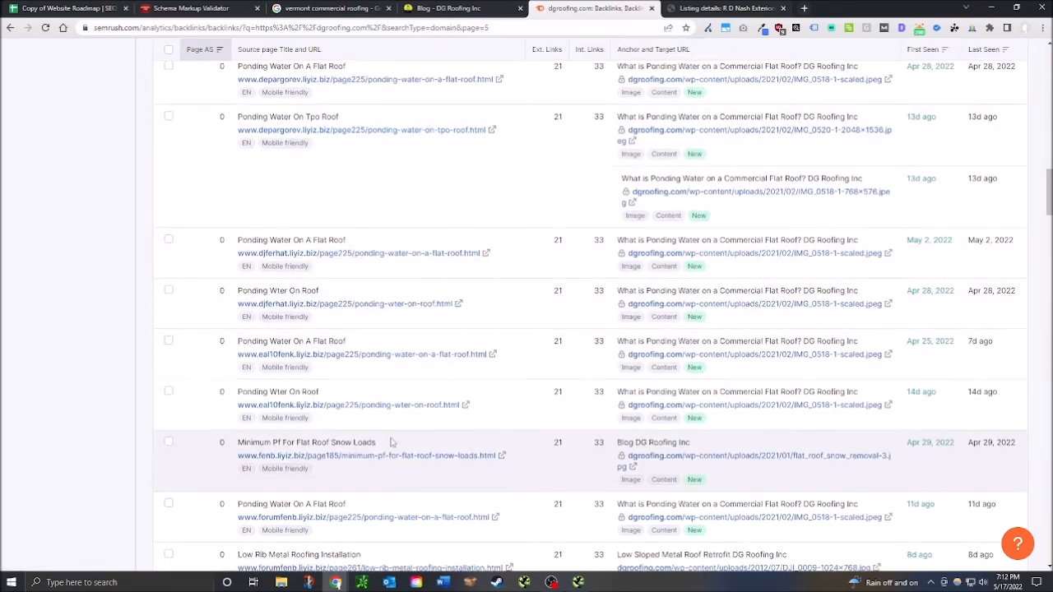
{"action": "scroll", "coordinate": [393, 449], "scroll_direction": "down", "scroll_amount": 8}
{"action": "scroll", "coordinate": [393, 448], "scroll_direction": "down", "scroll_amount": 8}
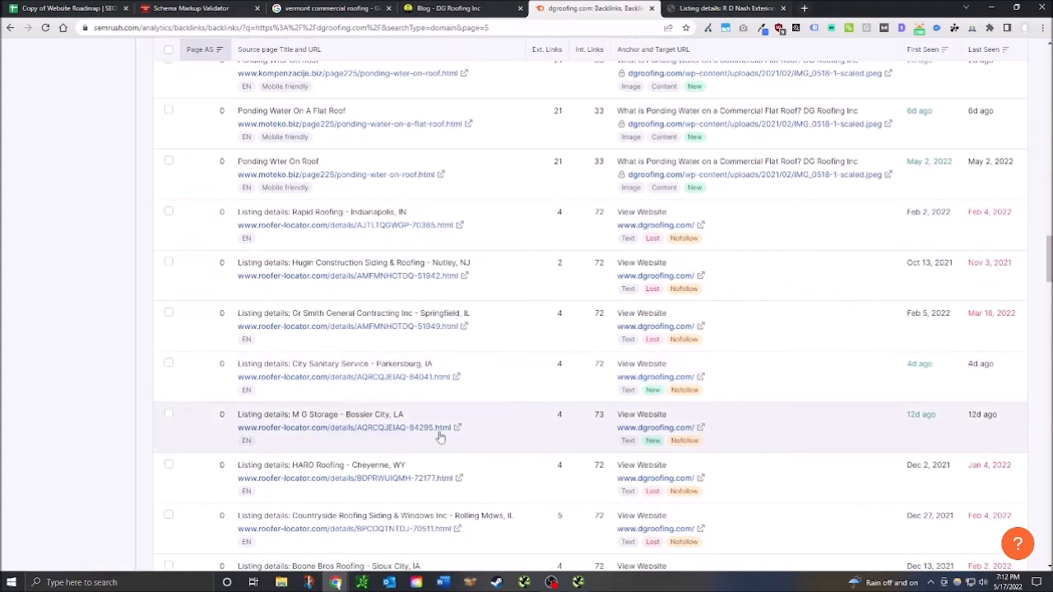
{"action": "scroll", "coordinate": [481, 458], "scroll_direction": "down", "scroll_amount": 8}
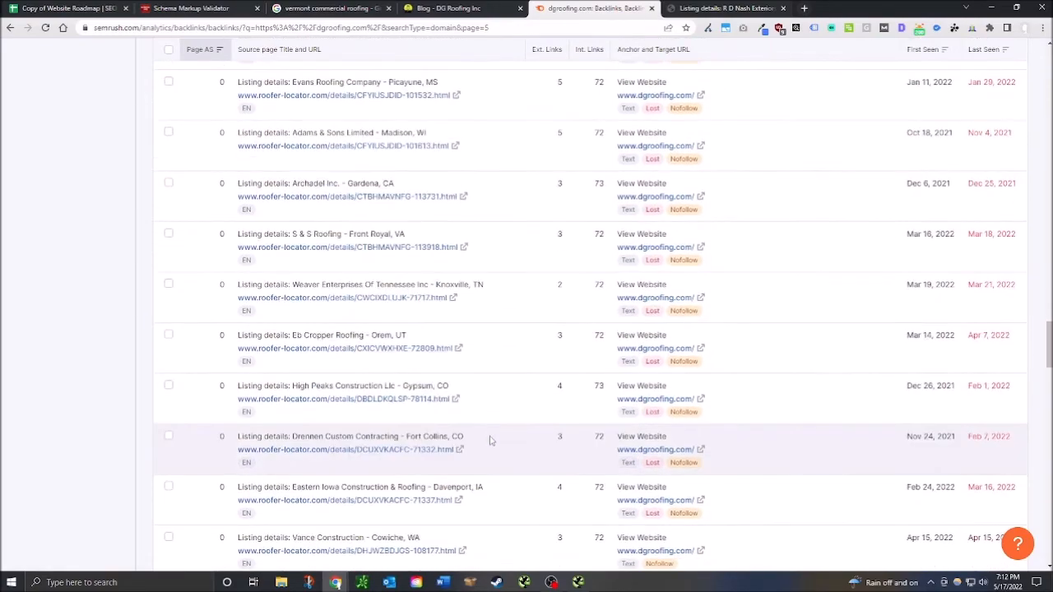
{"action": "scroll", "coordinate": [396, 464], "scroll_direction": "down", "scroll_amount": 10}
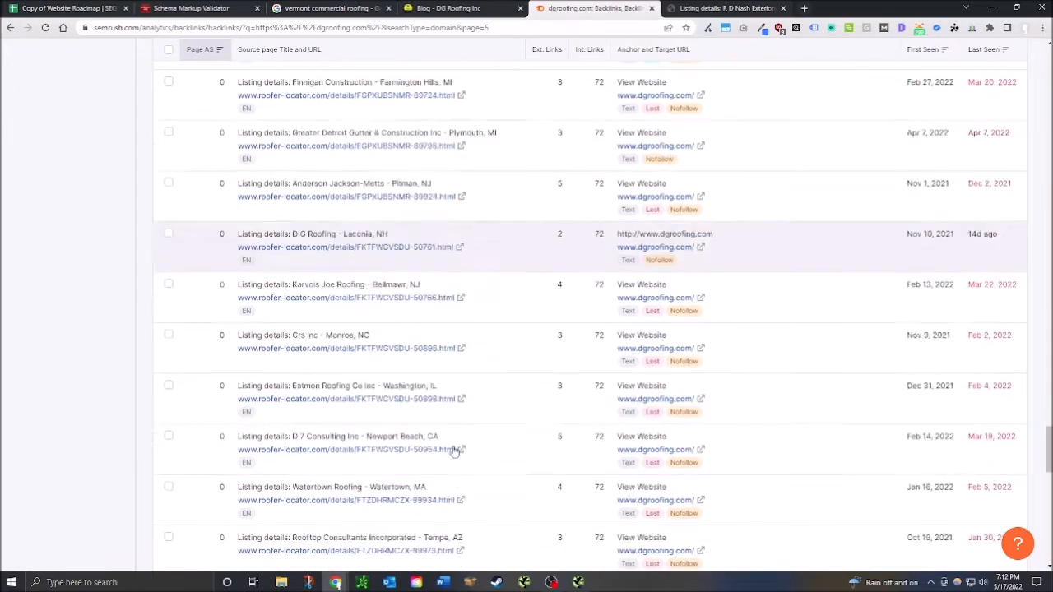
{"action": "scroll", "coordinate": [509, 425], "scroll_direction": "down", "scroll_amount": 10}
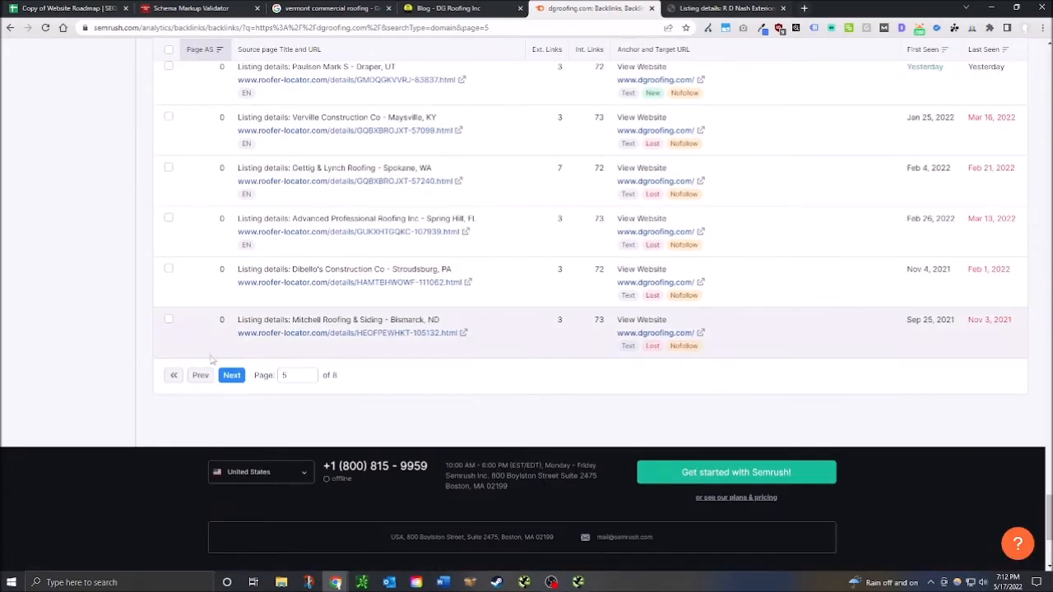
Step: Return to the Website Roadmap sheet and mark Healthy Backlink Profile and Decent, Varied Backlinks as failed with "z"
{"action": "left_click", "coordinate": [92, 7]}
{"action": "type", "text": "z"}
{"action": "key", "text": "Return"}
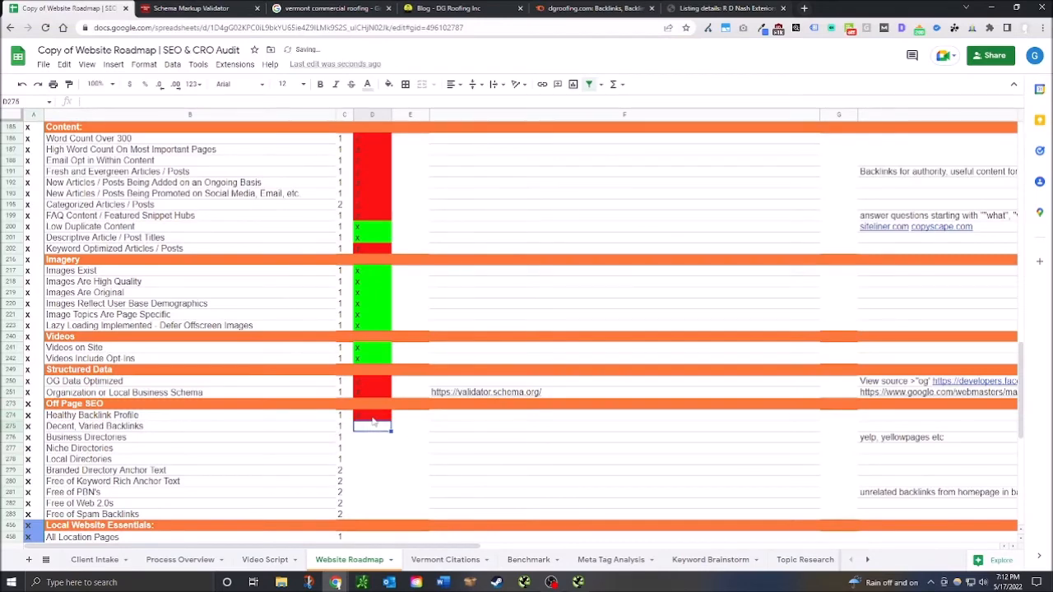
{"action": "left_click", "coordinate": [373, 418]}
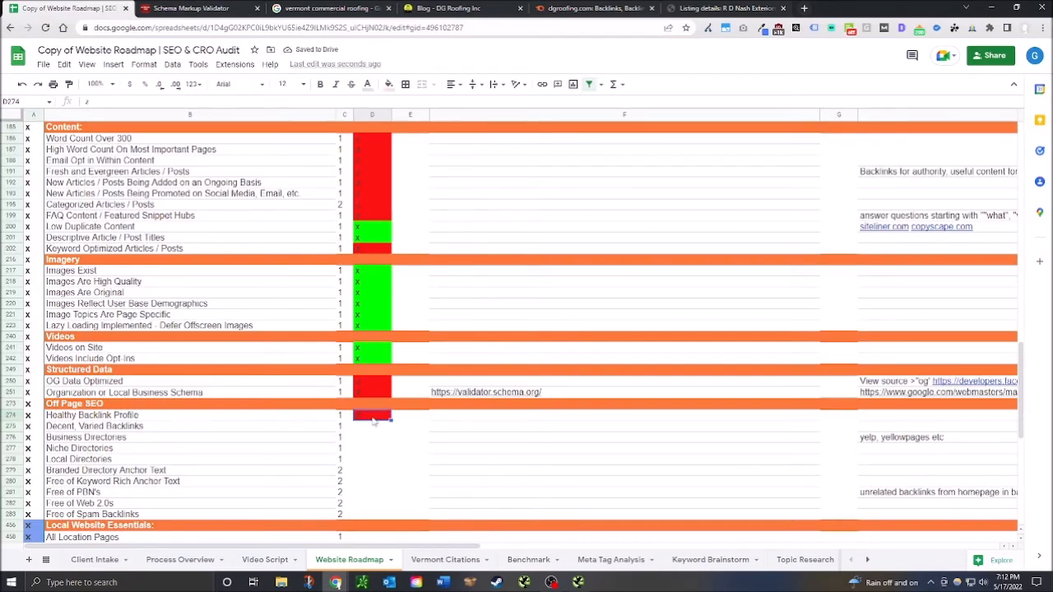
{"action": "left_click", "coordinate": [372, 426]}
{"action": "type", "text": "z"}
{"action": "key", "text": "Return"}
Step: Mark Business Directories and Niche Directories as passed with "x" in the Off Page SEO section
{"action": "type", "text": "x"}
{"action": "key", "text": "Return"}
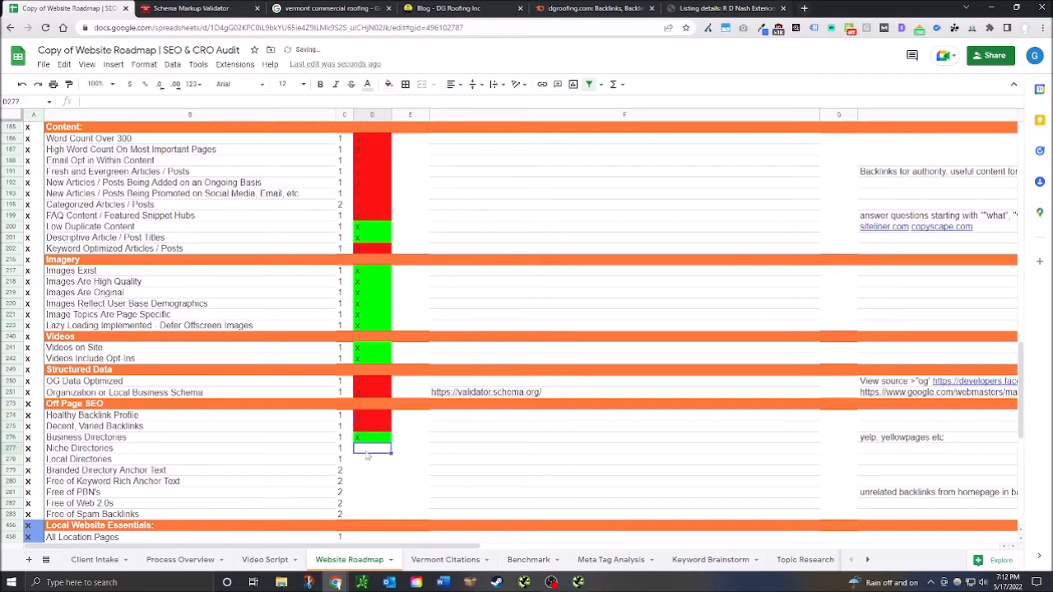
{"action": "type", "text": "x"}
{"action": "key", "text": "Return"}
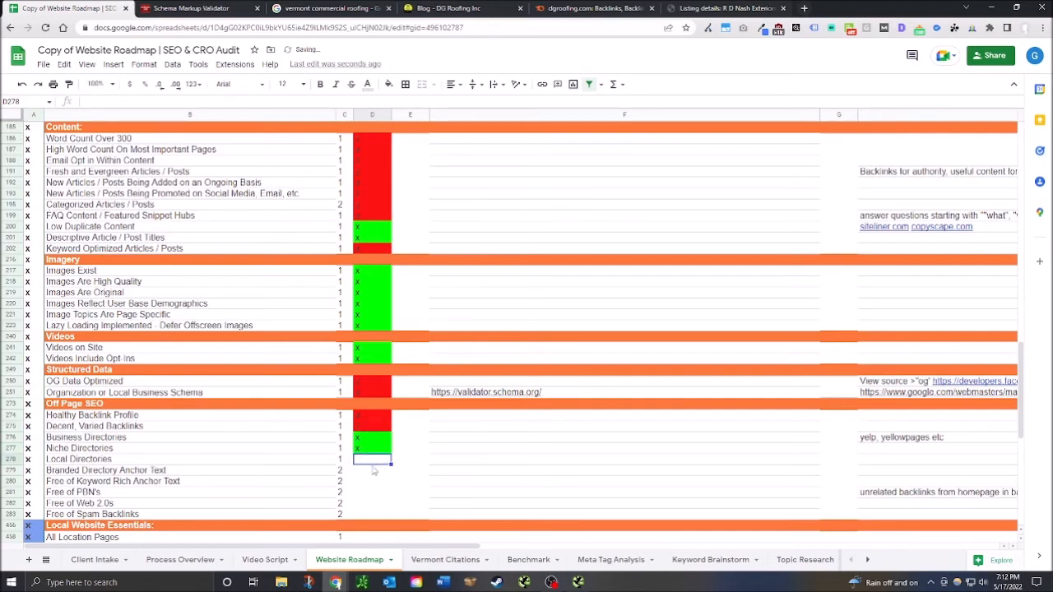
Step: Mark Local Directories and Branded Directory Anchor Text as failed, and Free of Keyword Rich Anchor Text as passed with "x"
{"action": "type", "text": "o"}
{"action": "key", "text": "Return"}
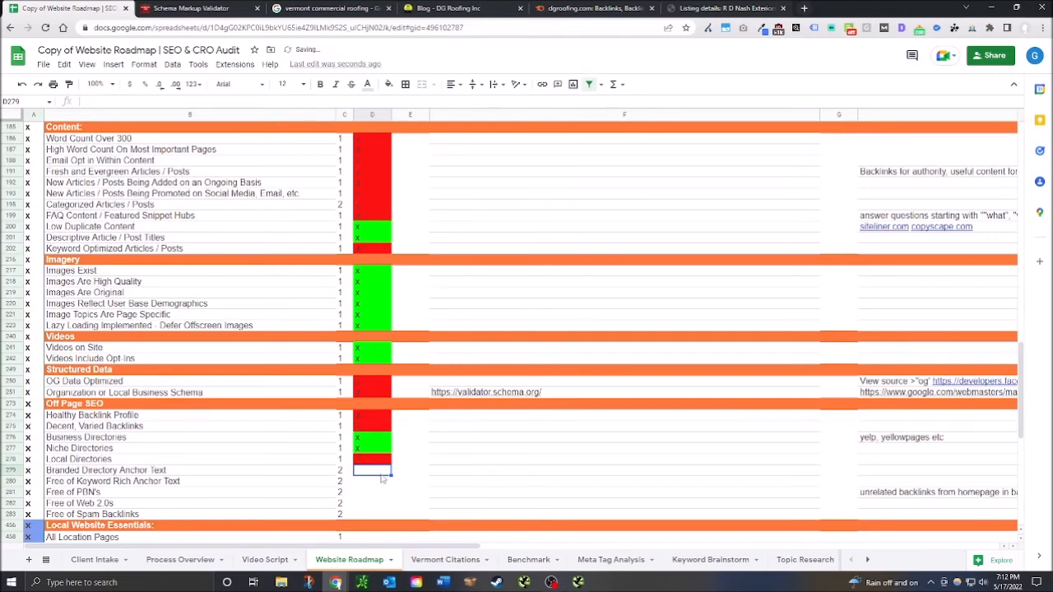
{"action": "type", "text": "o"}
{"action": "key", "text": "Return"}
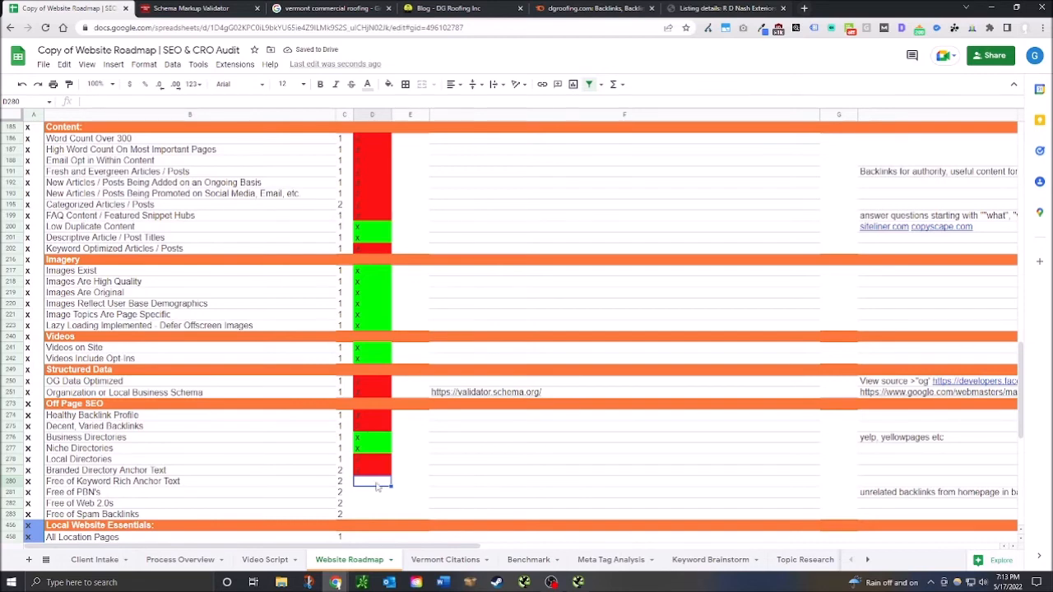
{"action": "type", "text": "x"}
{"action": "key", "text": "Return"}
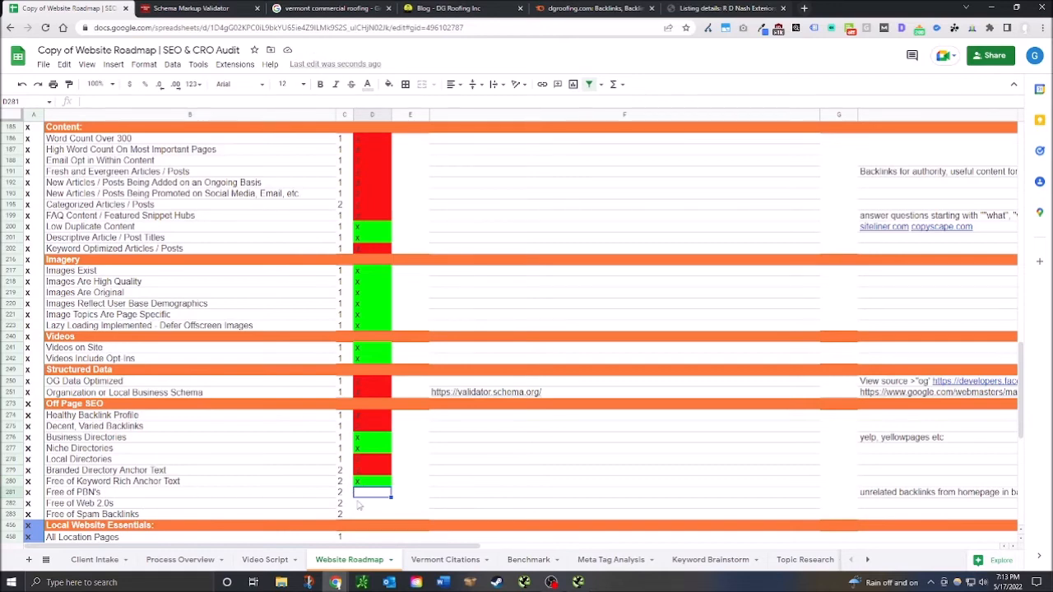
Step: Mark Free of PBN's, Free of Web 2.0s and Free of Spam Backlinks as failed with "z"
{"action": "type", "text": "z"}
{"action": "key", "text": "Return"}
{"action": "type", "text": "z"}
{"action": "key", "text": "Return"}
{"action": "type", "text": "z"}
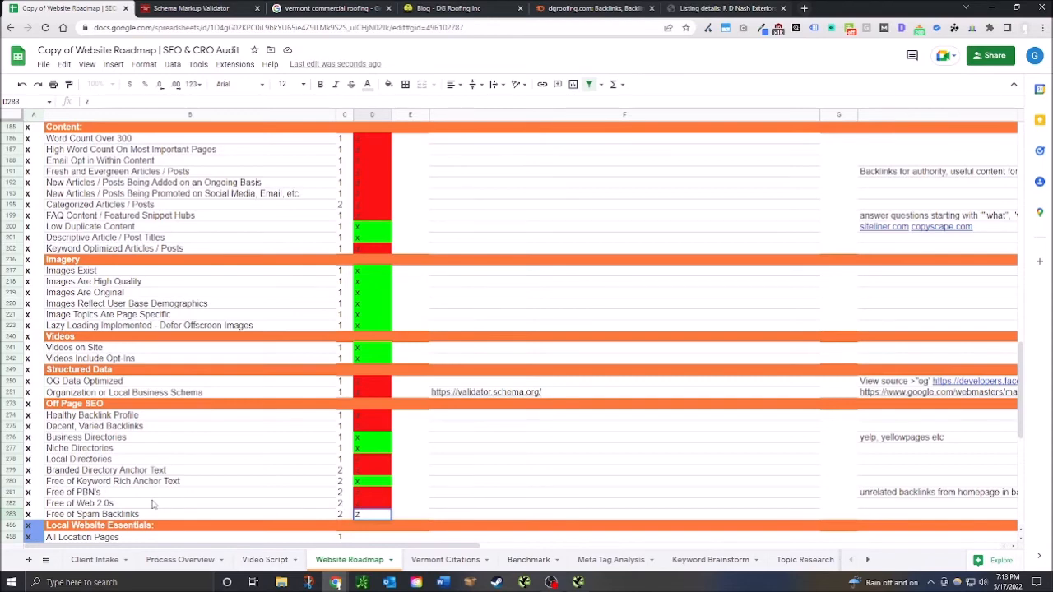
{"action": "left_click", "coordinate": [432, 503]}
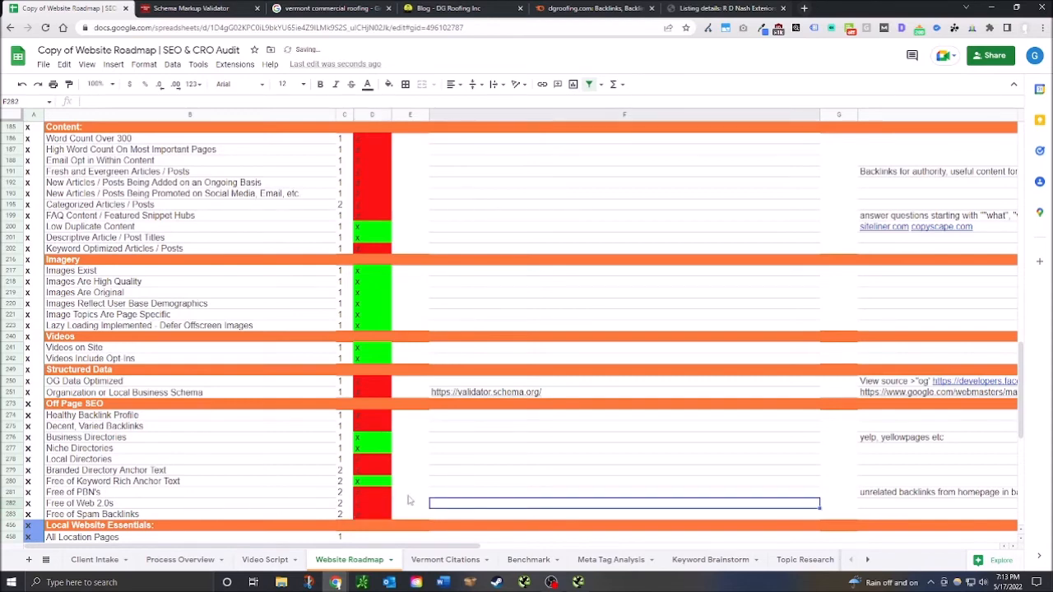
{"action": "left_click_drag", "start_coordinate": [387, 493], "coordinate": [385, 515]}
{"action": "left_click", "coordinate": [494, 482]}
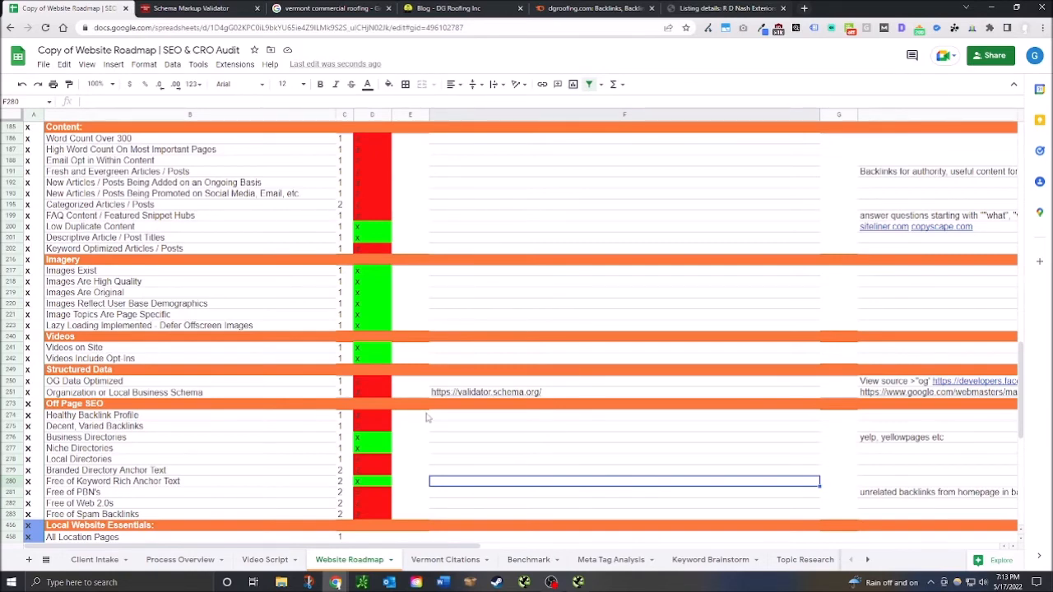
{"action": "left_click", "coordinate": [375, 421]}
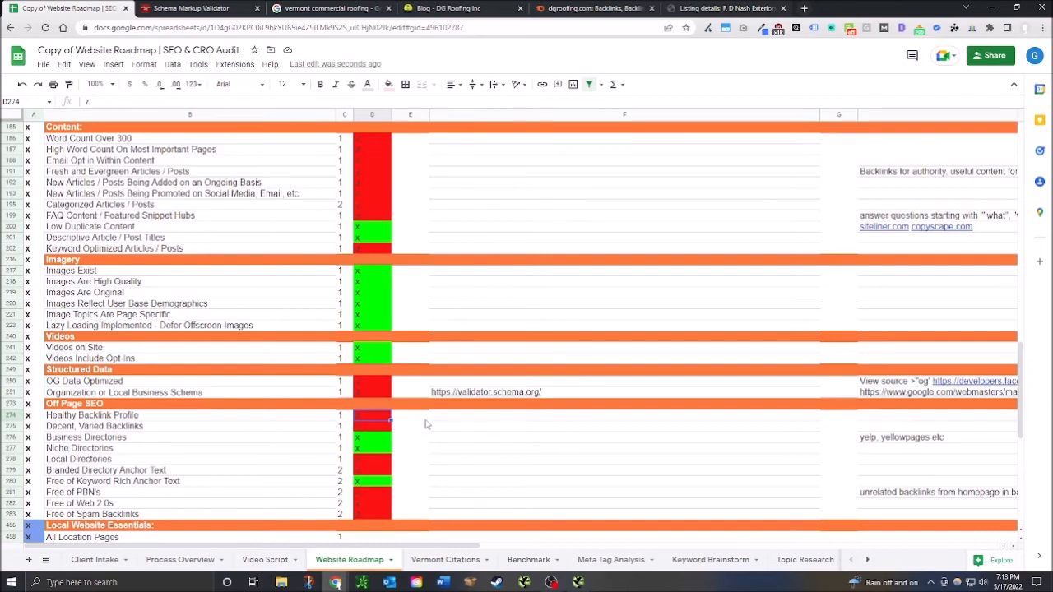
Step: Go to the All Location Pages item and check the DG Roofing homepage's posts, footer and menus for location pages
{"action": "scroll", "coordinate": [210, 395], "scroll_direction": "down", "scroll_amount": 1}
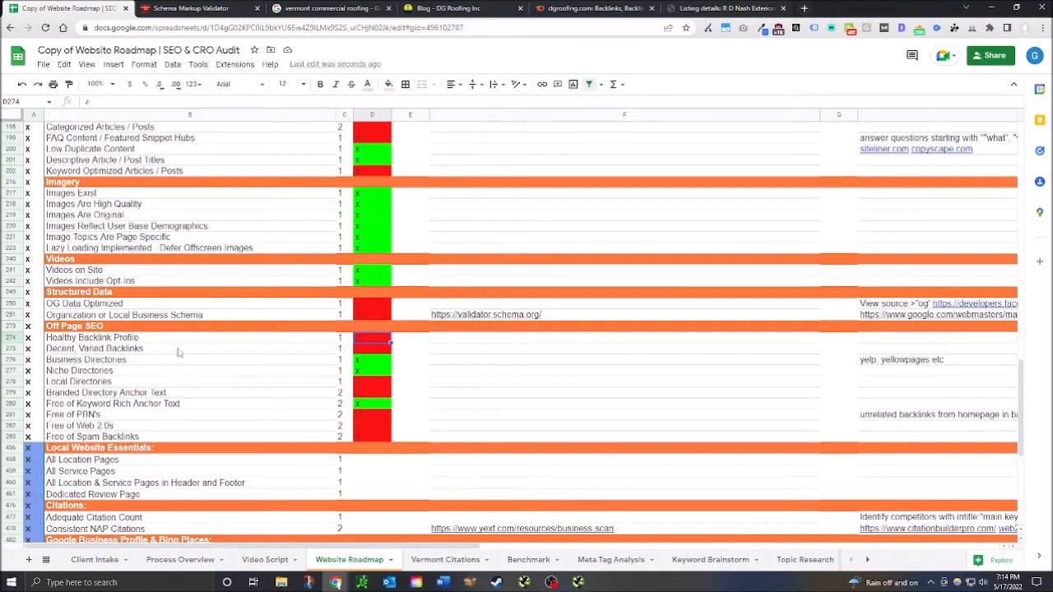
{"action": "scroll", "coordinate": [172, 383], "scroll_direction": "down", "scroll_amount": 3}
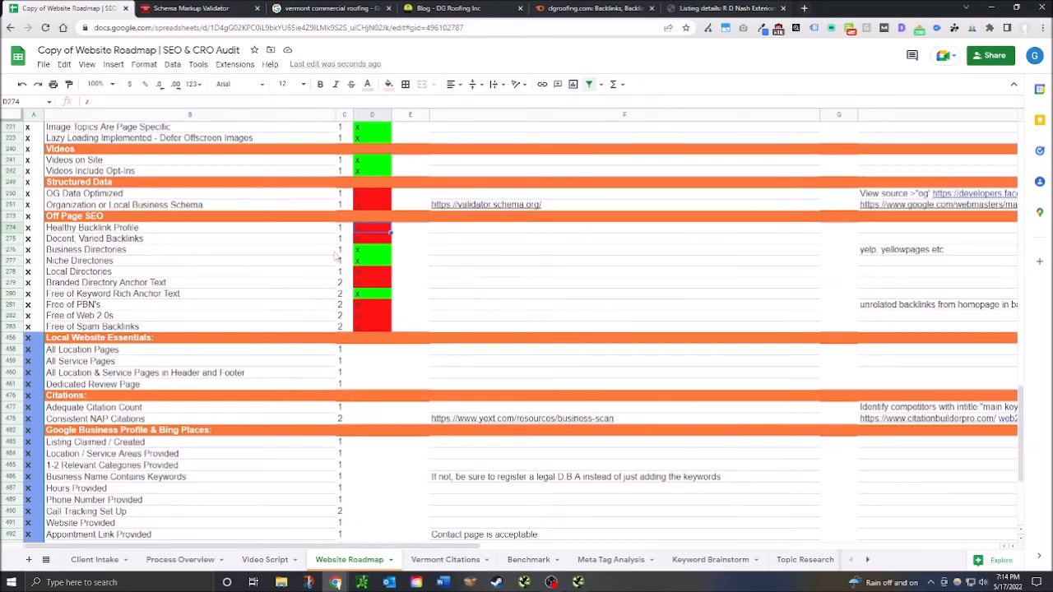
{"action": "left_click", "coordinate": [236, 274]}
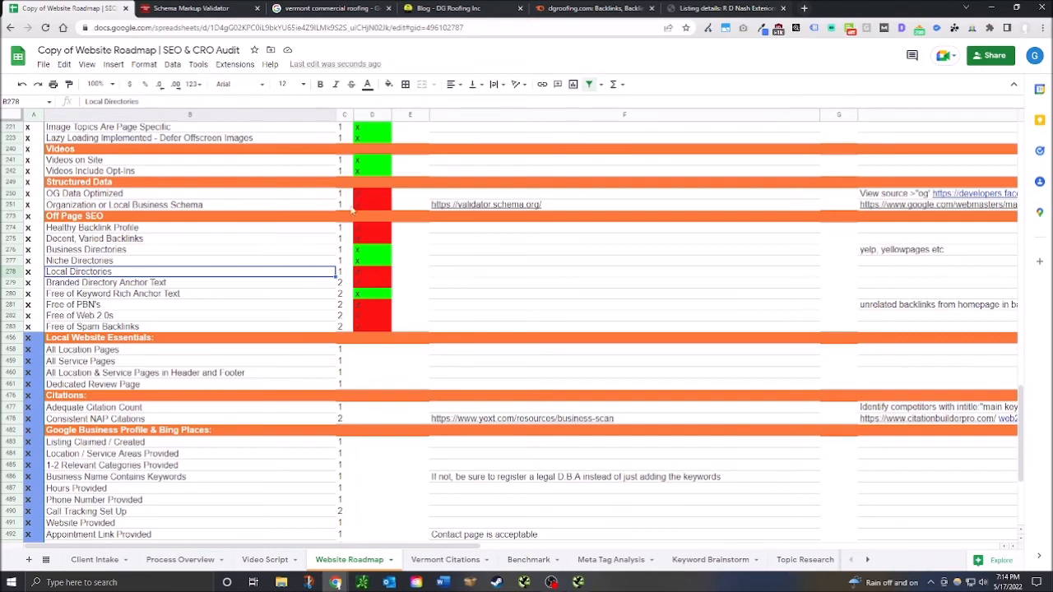
{"action": "scroll", "coordinate": [369, 303], "scroll_direction": "down", "scroll_amount": 3}
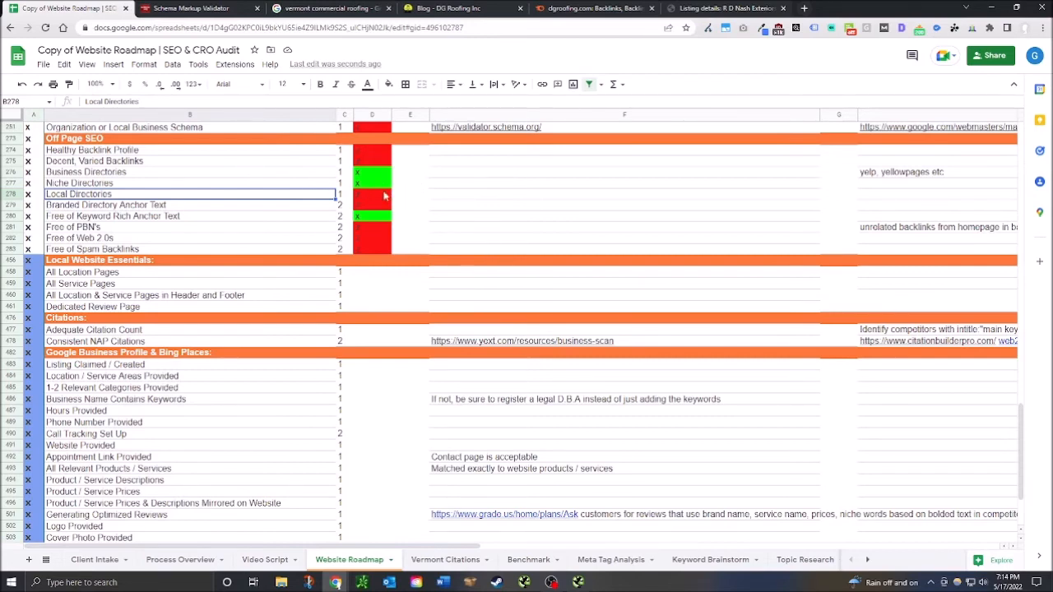
{"action": "left_click", "coordinate": [371, 274]}
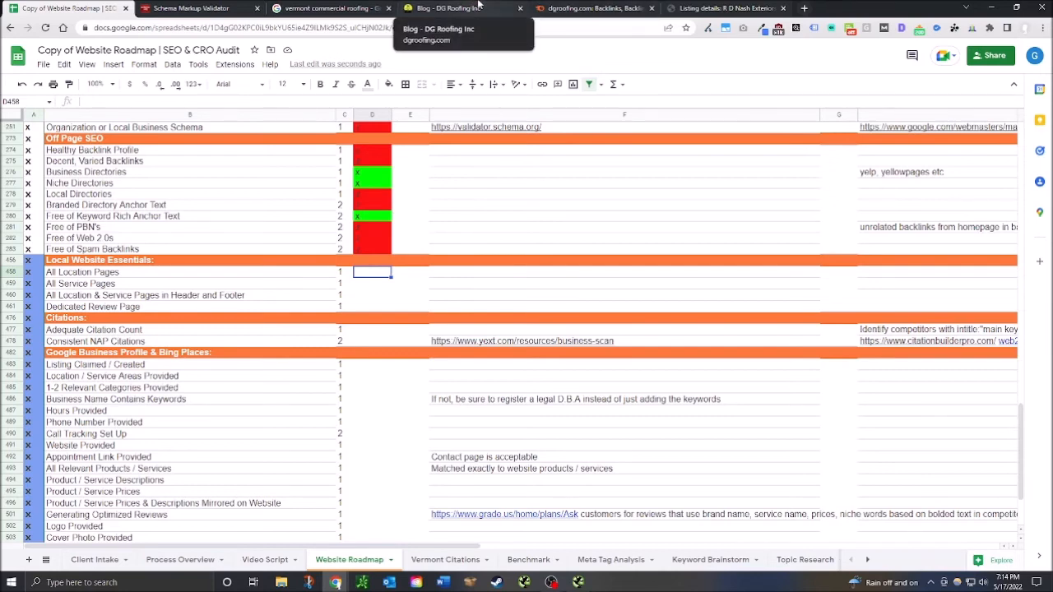
{"action": "key", "text": "ctrl+Tab"}
{"action": "key", "text": "ctrl+Tab"}
{"action": "key", "text": "ctrl+Tab"}
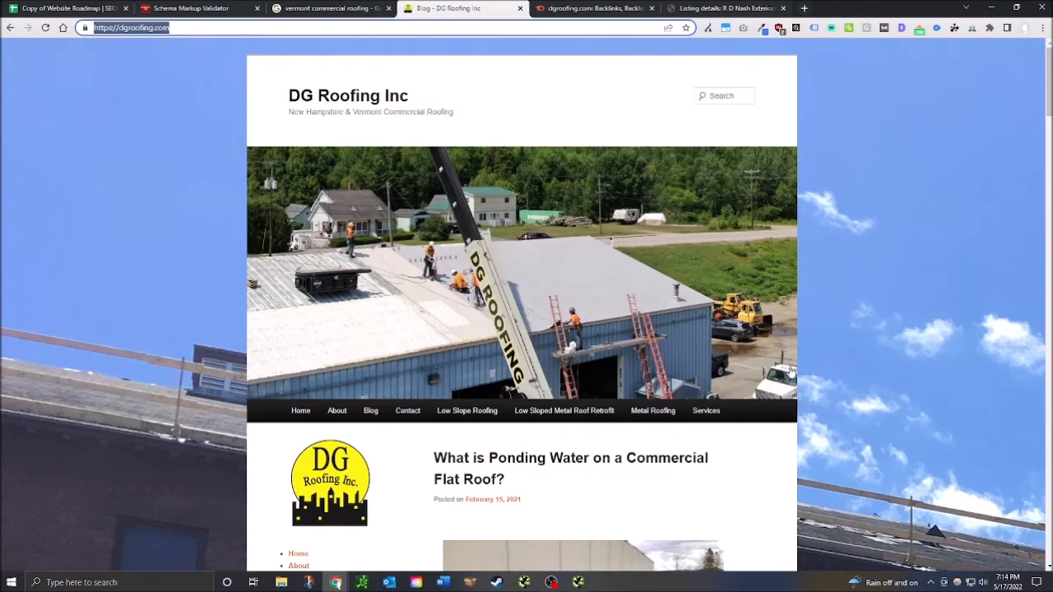
{"action": "scroll", "coordinate": [404, 360], "scroll_direction": "down", "scroll_amount": 1}
{"action": "scroll", "coordinate": [371, 411], "scroll_direction": "down", "scroll_amount": 3}
{"action": "scroll", "coordinate": [373, 462], "scroll_direction": "down", "scroll_amount": 20}
{"action": "scroll", "coordinate": [521, 499], "scroll_direction": "down", "scroll_amount": 6}
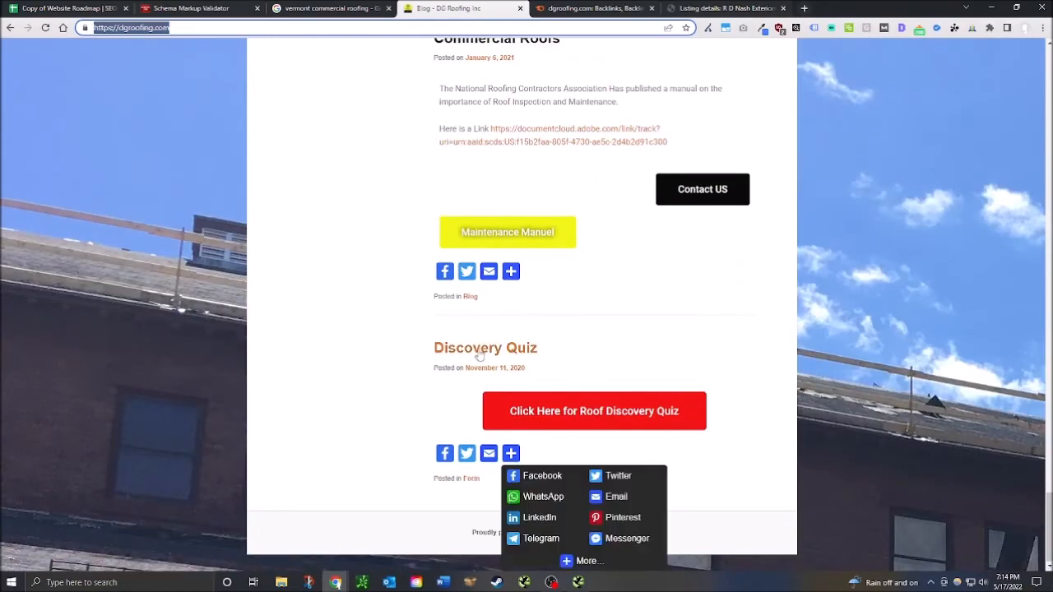
{"action": "scroll", "coordinate": [601, 404], "scroll_direction": "up", "scroll_amount": 20}
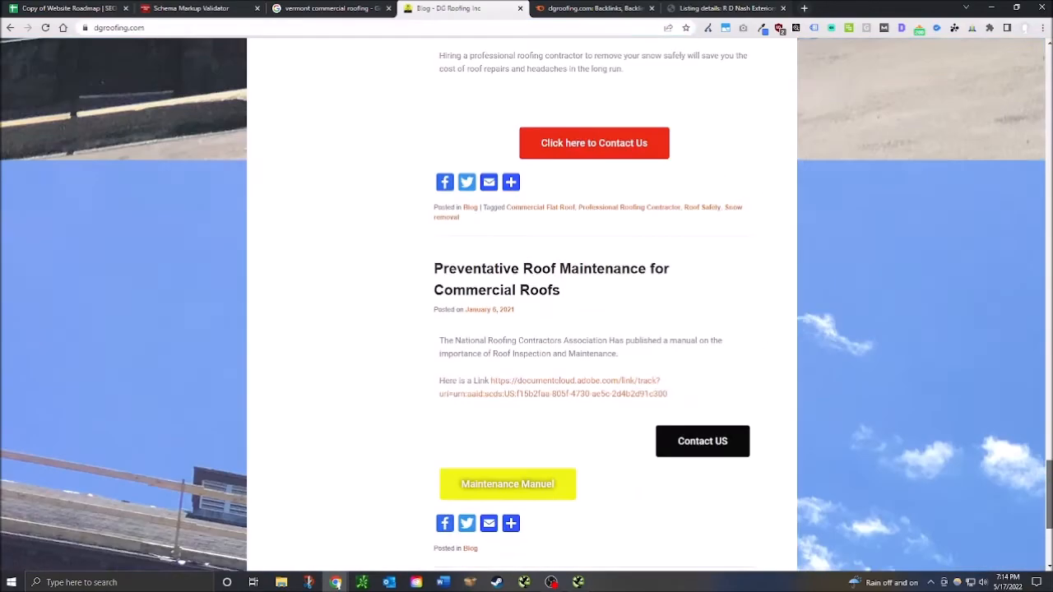
{"action": "scroll", "coordinate": [600, 405], "scroll_direction": "up", "scroll_amount": 3}
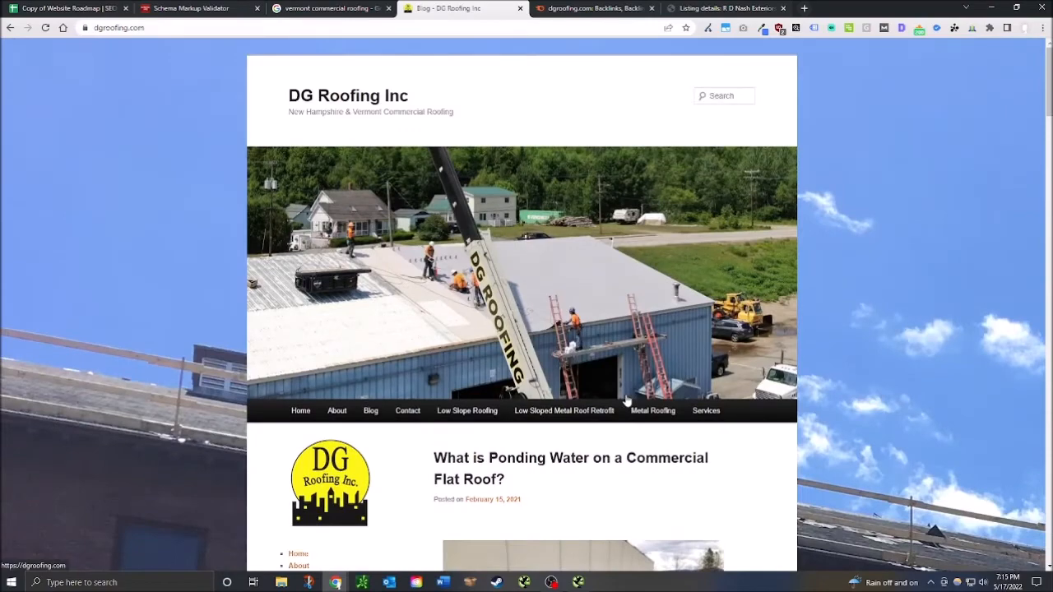
{"action": "scroll", "coordinate": [546, 383], "scroll_direction": "down", "scroll_amount": 3}
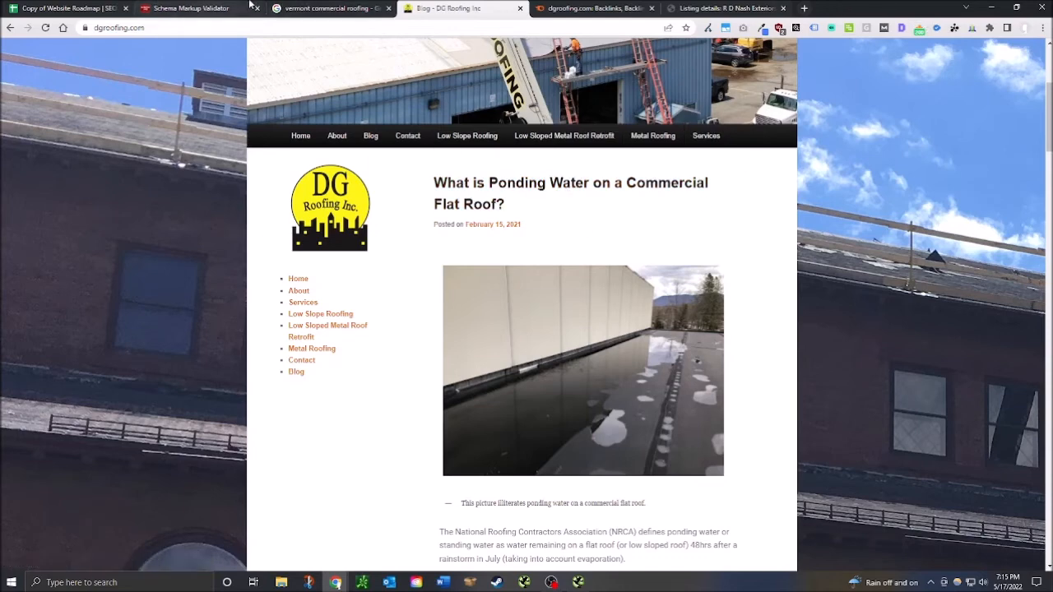
Step: Mark All Location Pages as failed under Local Website Essentials in the Website Roadmap sheet
{"action": "left_click", "coordinate": [49, 8]}
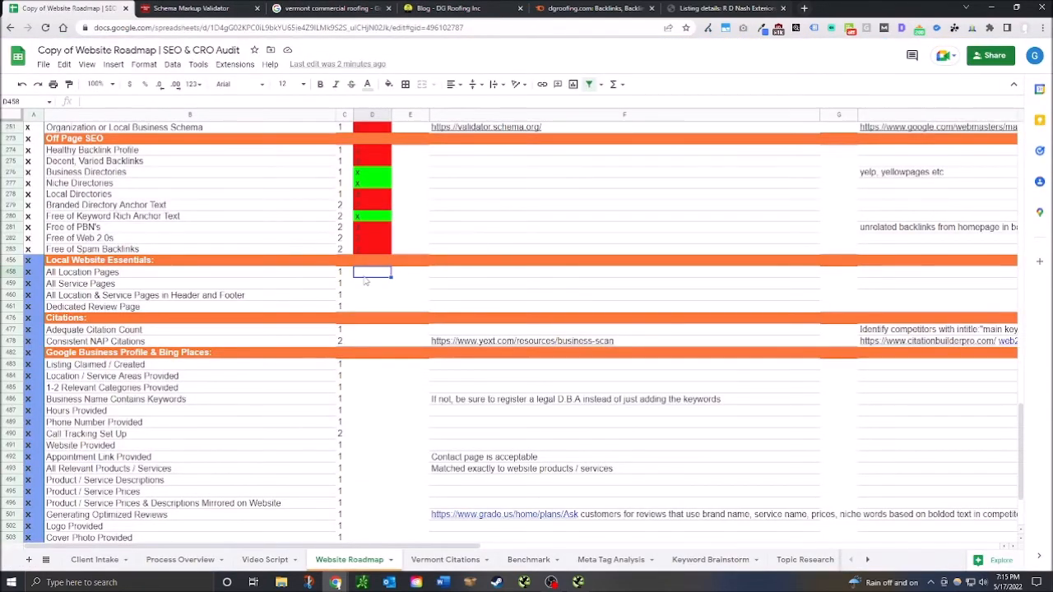
{"action": "type", "text": "x"}
{"action": "key", "text": "Return"}
{"action": "left_click", "coordinate": [367, 275]}
{"action": "type", "text": "o"}
{"action": "key", "text": "Return"}
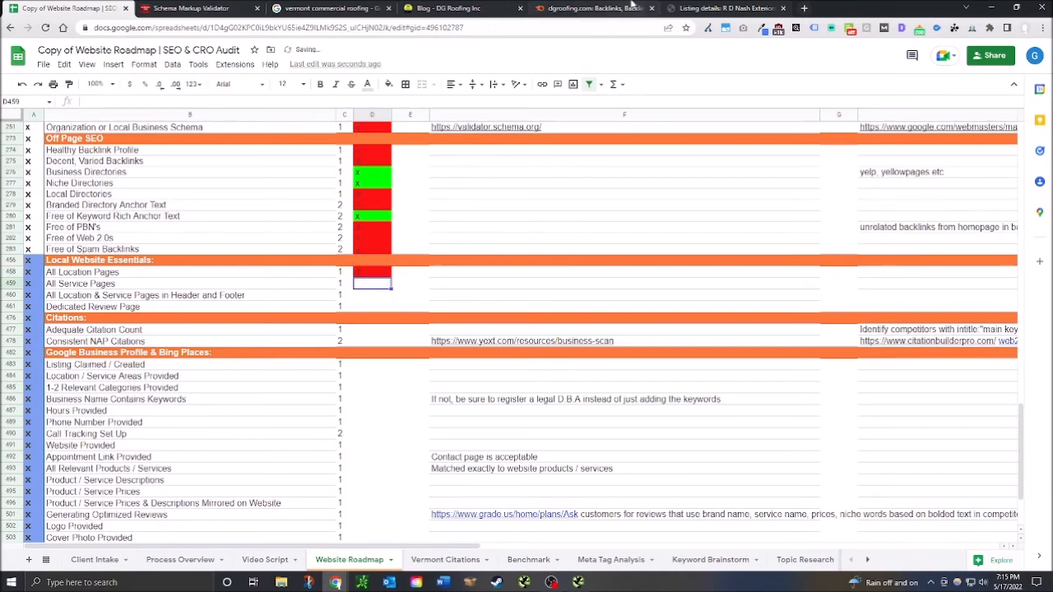
Step: Open the DG Roofing Services page and compare its listed services with the pages in the navigation menu
{"action": "left_click", "coordinate": [497, 7]}
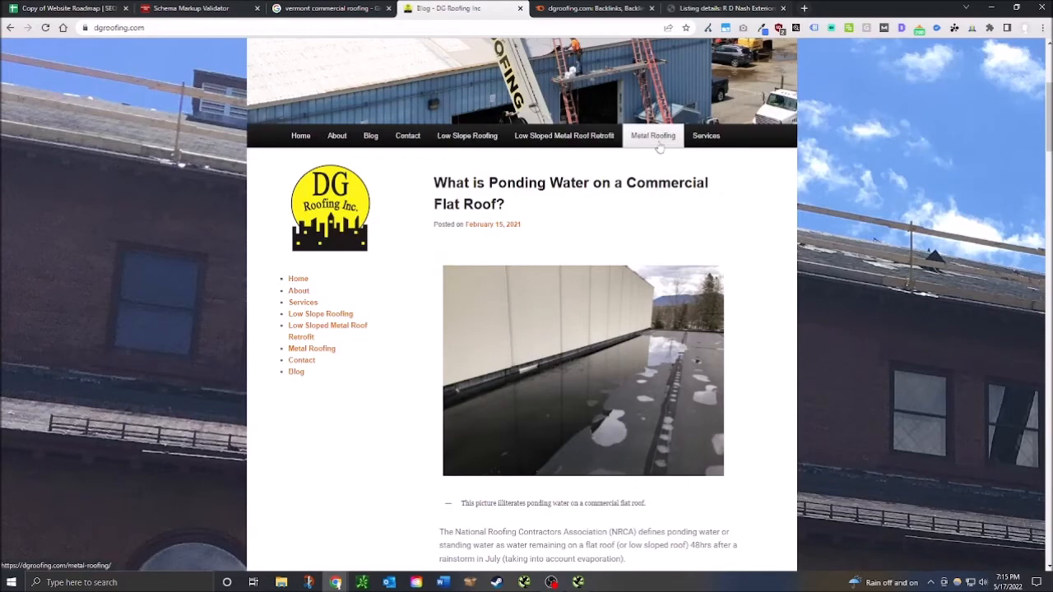
{"action": "left_click", "coordinate": [706, 138]}
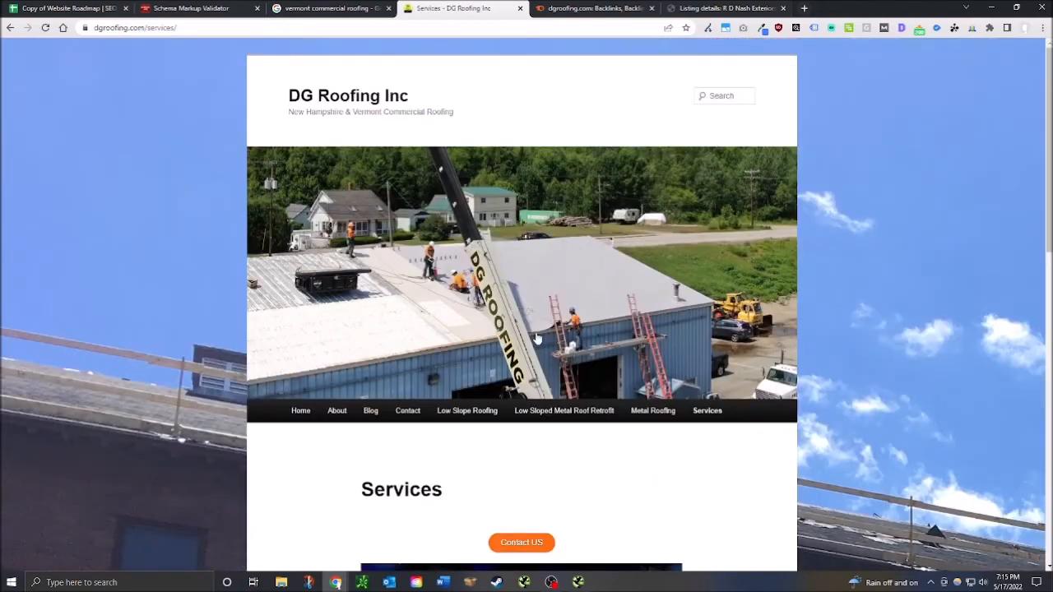
{"action": "scroll", "coordinate": [537, 337], "scroll_direction": "down", "scroll_amount": 10}
{"action": "scroll", "coordinate": [424, 284], "scroll_direction": "up", "scroll_amount": 1}
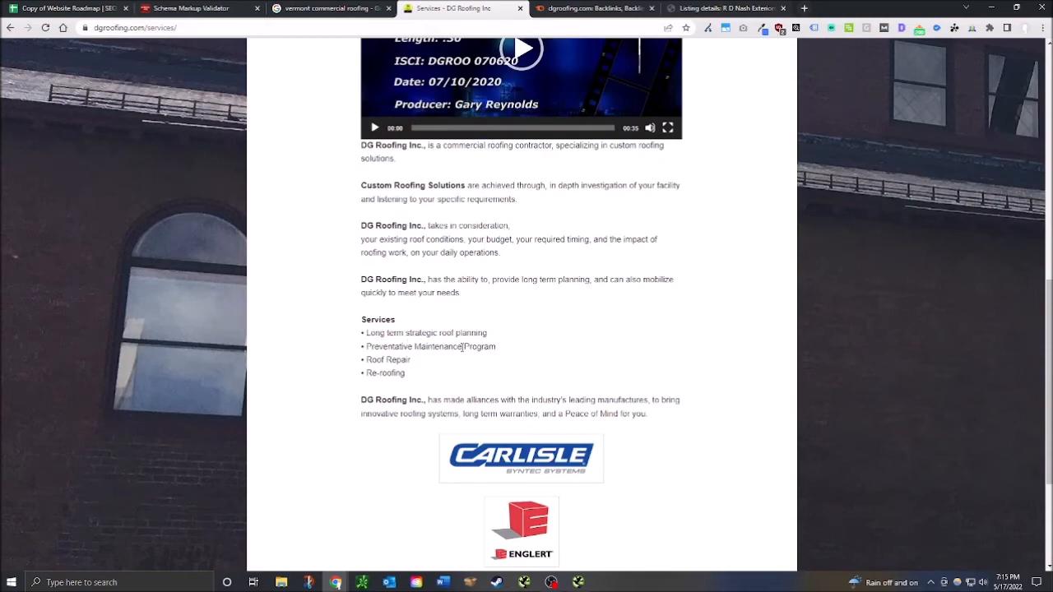
{"action": "scroll", "coordinate": [409, 380], "scroll_direction": "up", "scroll_amount": 6}
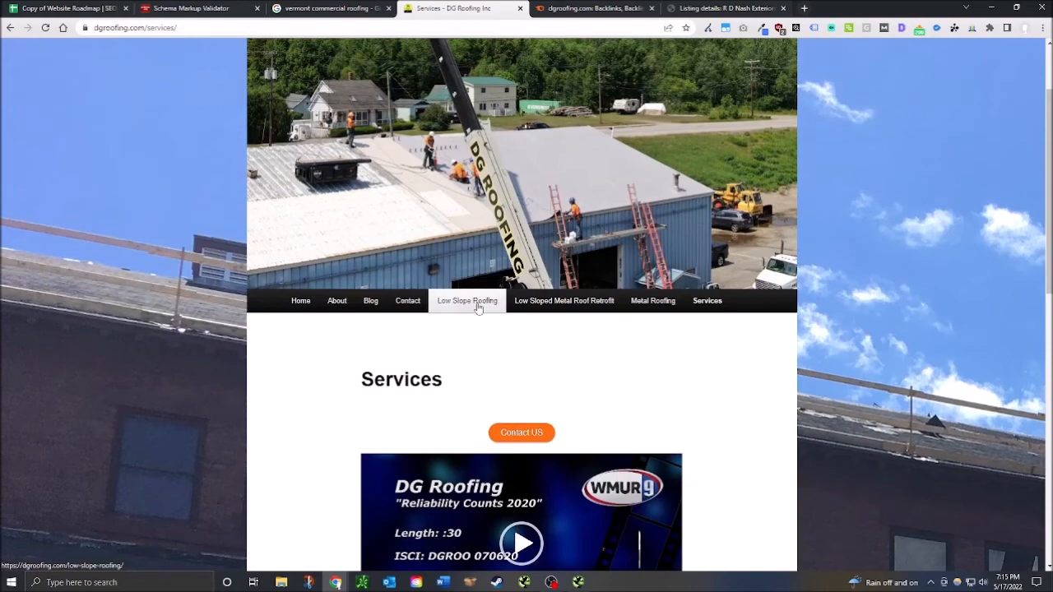
{"action": "scroll", "coordinate": [630, 348], "scroll_direction": "down", "scroll_amount": 3}
{"action": "scroll", "coordinate": [373, 495], "scroll_direction": "down", "scroll_amount": 2}
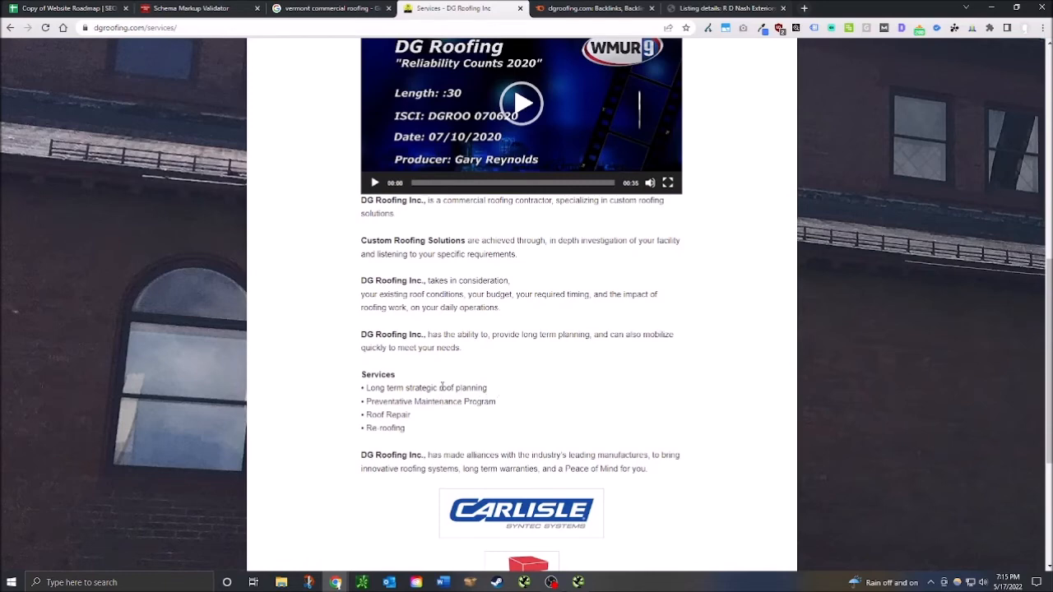
{"action": "scroll", "coordinate": [510, 441], "scroll_direction": "down", "scroll_amount": 3}
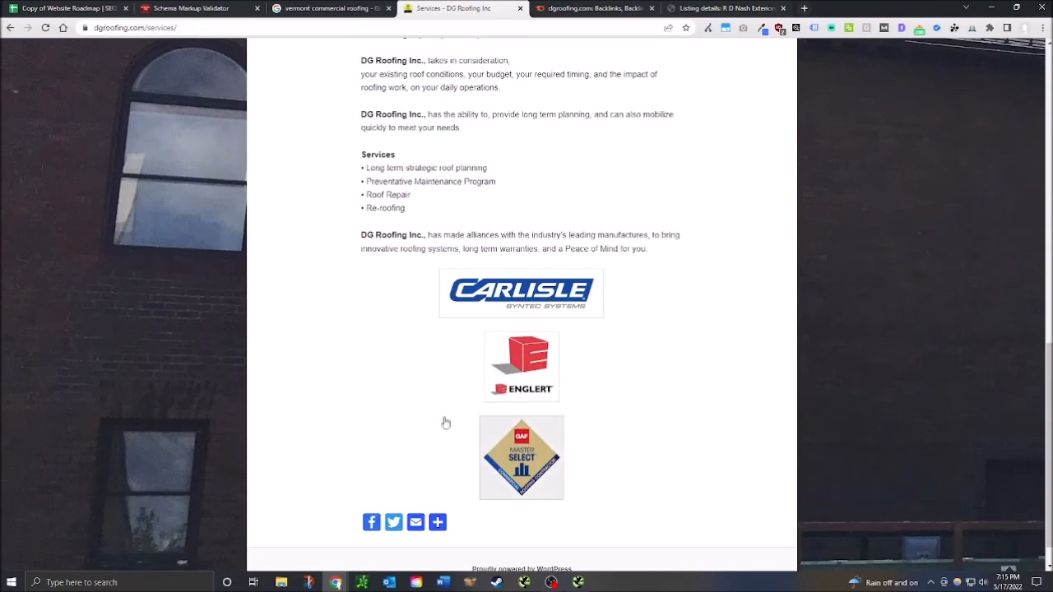
{"action": "scroll", "coordinate": [454, 248], "scroll_direction": "up", "scroll_amount": 10}
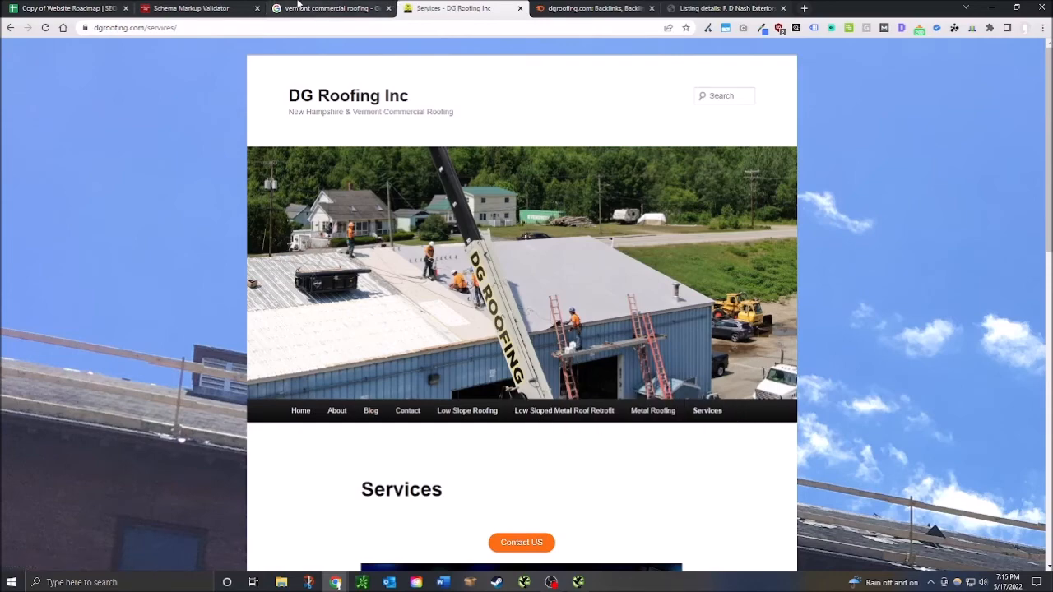
Step: Close the Schema Markup Validator and "vermont commercial roofing" search pages, and return to the Website Roadmap sheet
{"action": "left_click", "coordinate": [190, 8]}
{"action": "left_click", "coordinate": [331, 8]}
{"action": "left_click", "coordinate": [69, 8]}
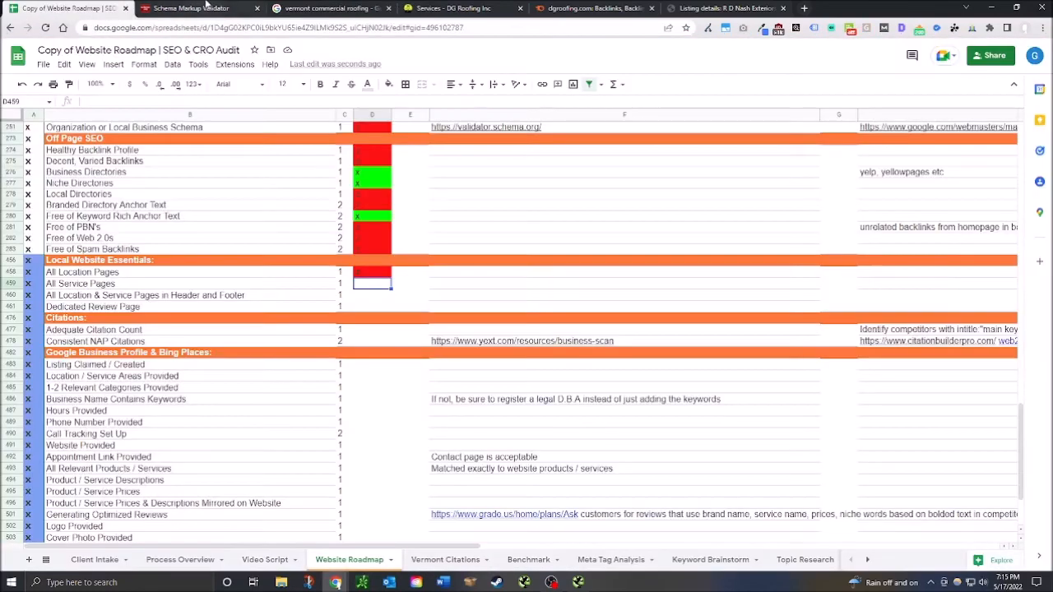
{"action": "left_click", "coordinate": [256, 8]}
{"action": "left_click", "coordinate": [256, 8]}
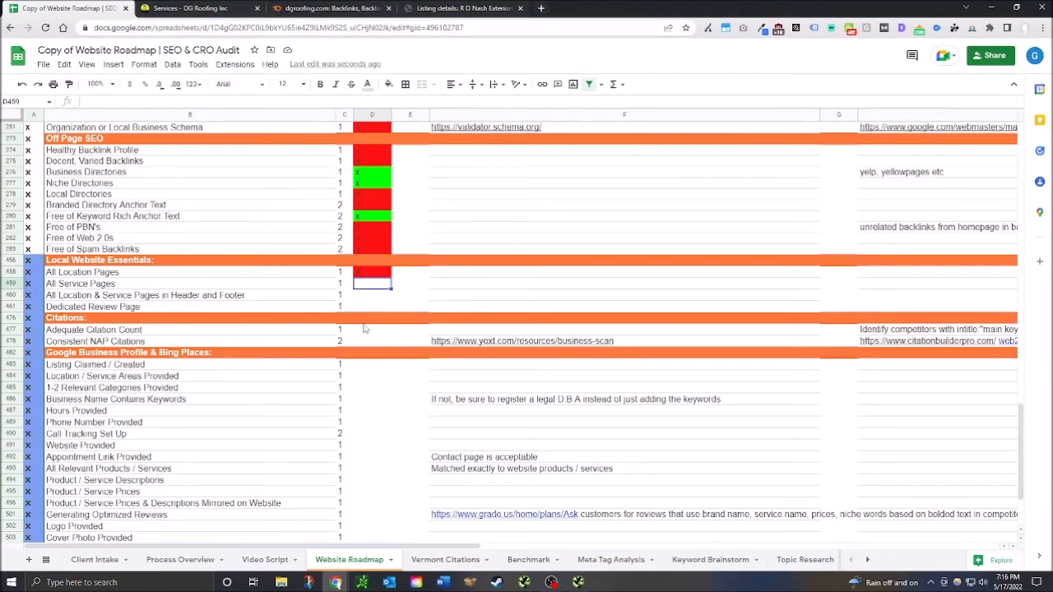
Step: Mark All Service Pages as failed under Local Website Essentials and add the note "roof repair" to its row
{"action": "type", "text": "x"}
{"action": "key", "text": "Return"}
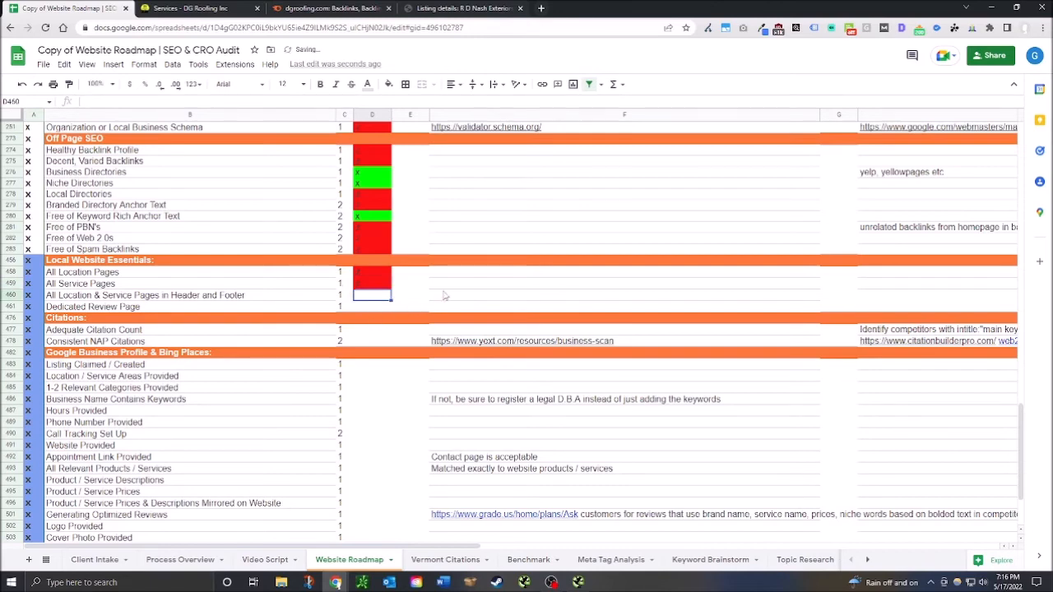
{"action": "left_click", "coordinate": [451, 288]}
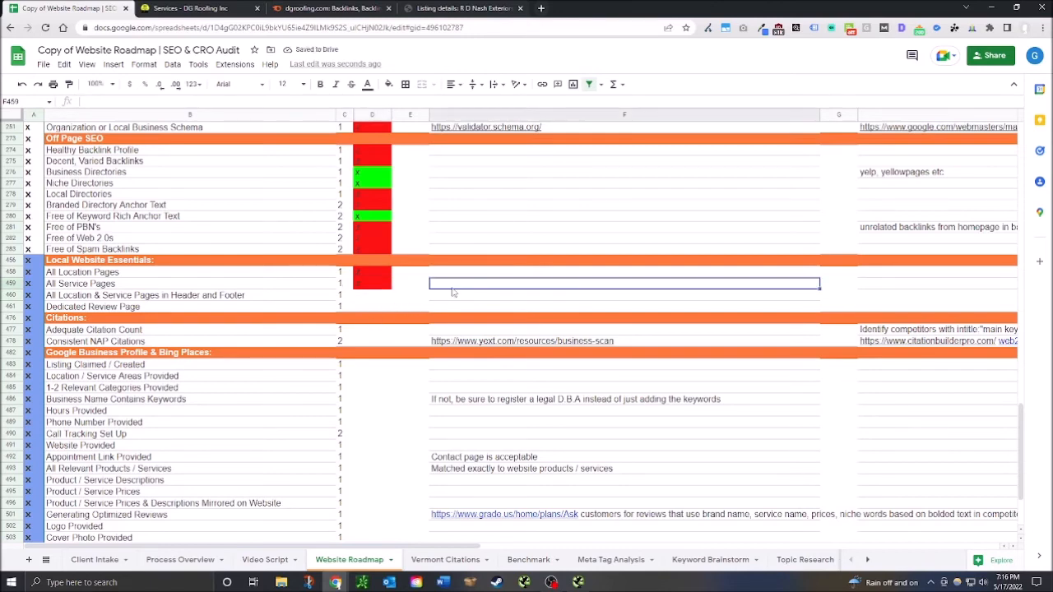
{"action": "type", "text": "roof repair"}
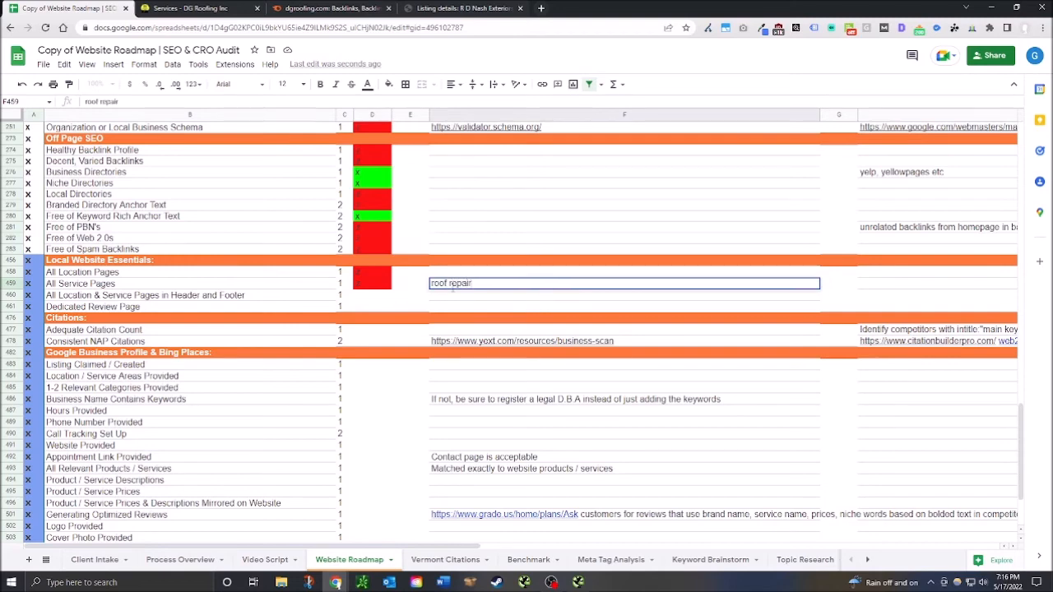
{"action": "key", "text": "Return"}
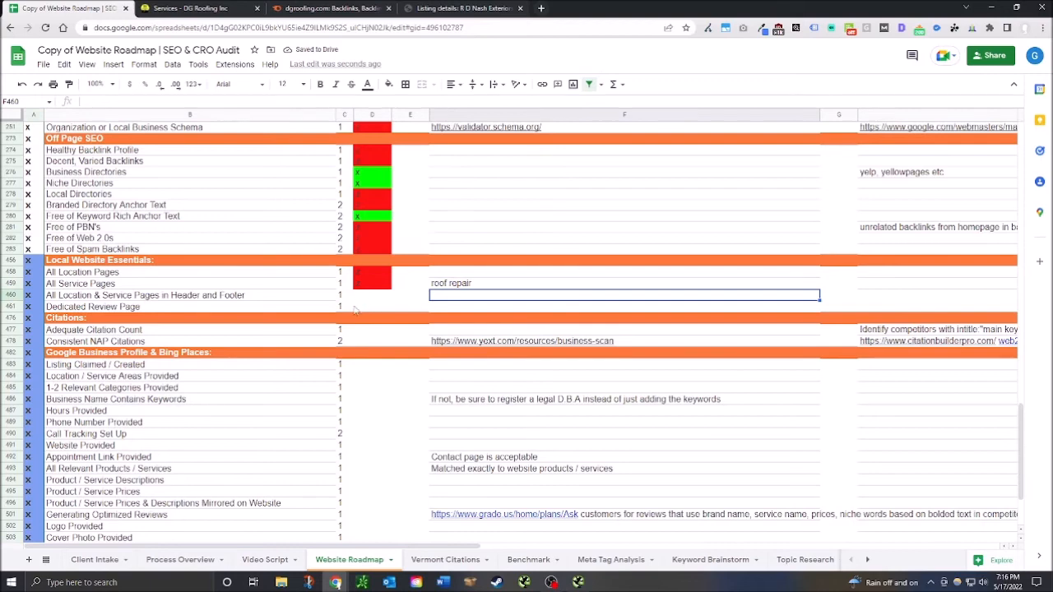
Step: Mark All Location & Service Pages in Header and Footer and Dedicated Review Page as failed
{"action": "left_click", "coordinate": [364, 297]}
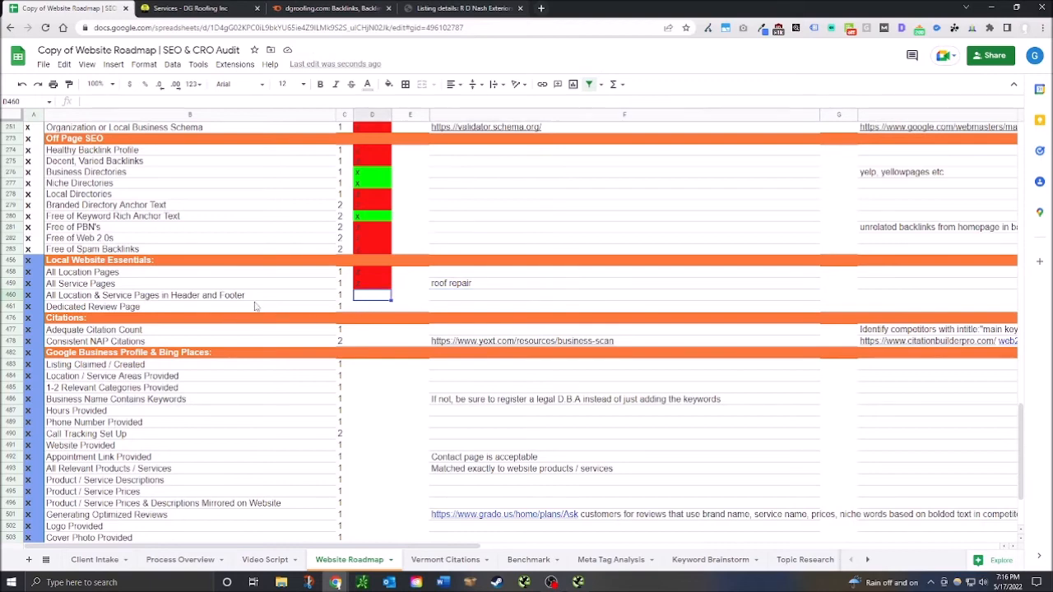
{"action": "type", "text": "x"}
{"action": "left_click", "coordinate": [369, 309]}
{"action": "type", "text": "z"}
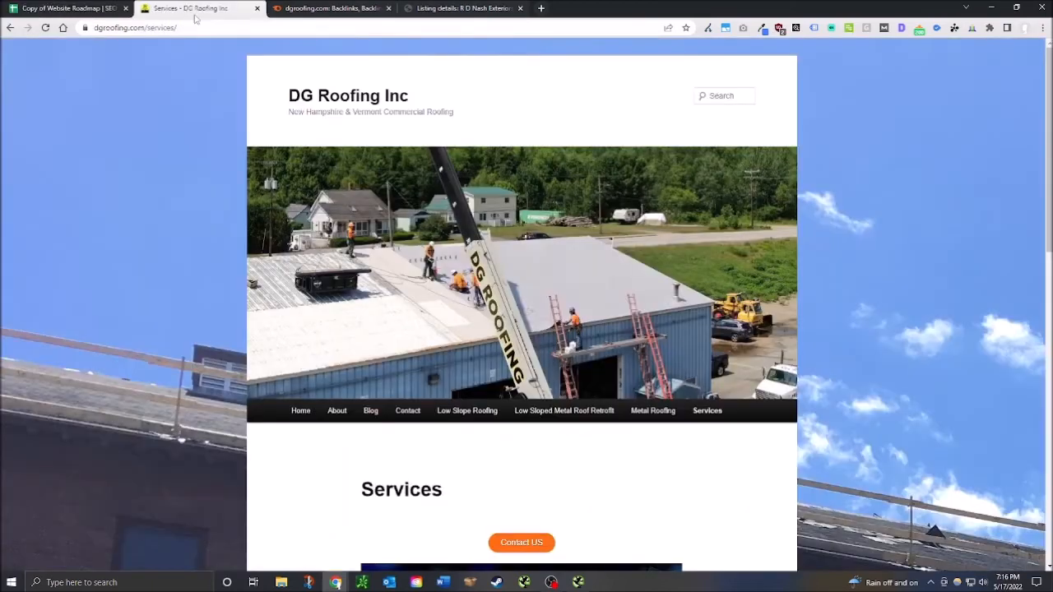
Step: Check the DG Roofing Services page, navigation menu and homepage for a dedicated review page
{"action": "left_click", "coordinate": [173, 7]}
{"action": "scroll", "coordinate": [683, 473], "scroll_direction": "down", "scroll_amount": 1}
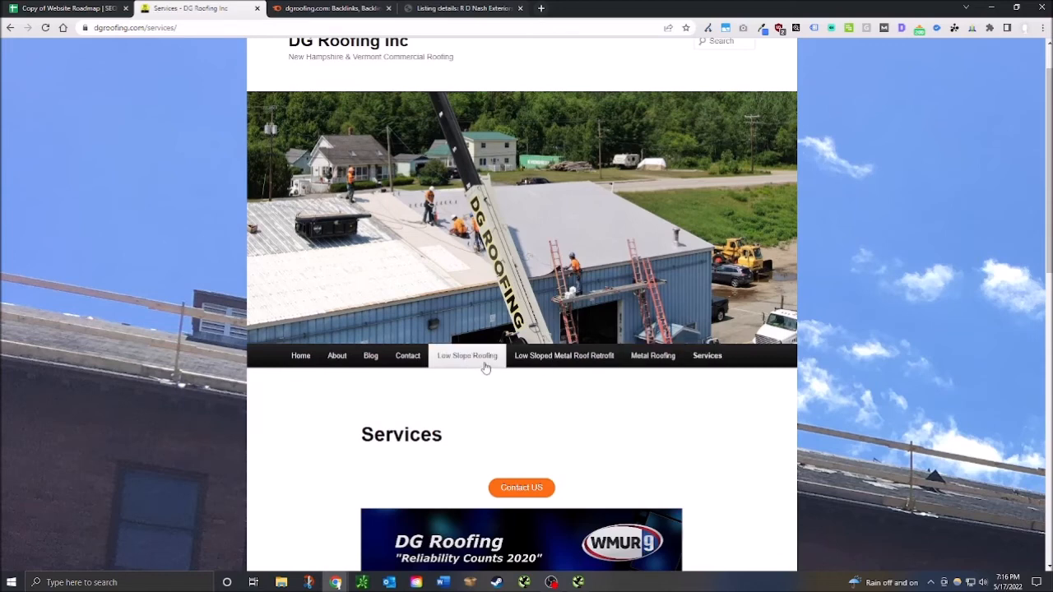
{"action": "scroll", "coordinate": [606, 393], "scroll_direction": "down", "scroll_amount": 1}
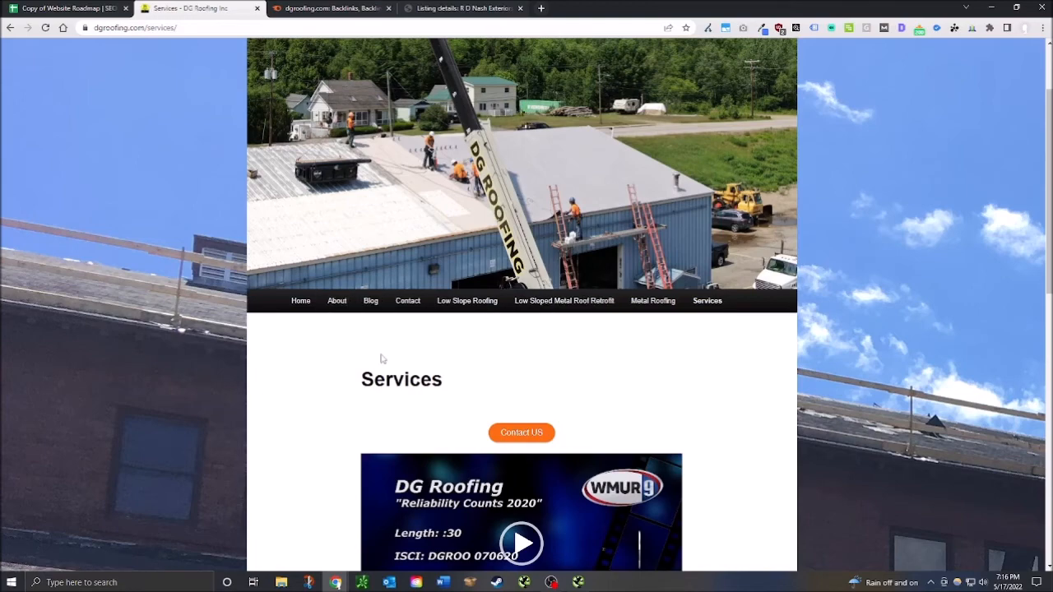
{"action": "scroll", "coordinate": [381, 357], "scroll_direction": "down", "scroll_amount": 2}
{"action": "left_click", "coordinate": [301, 136]}
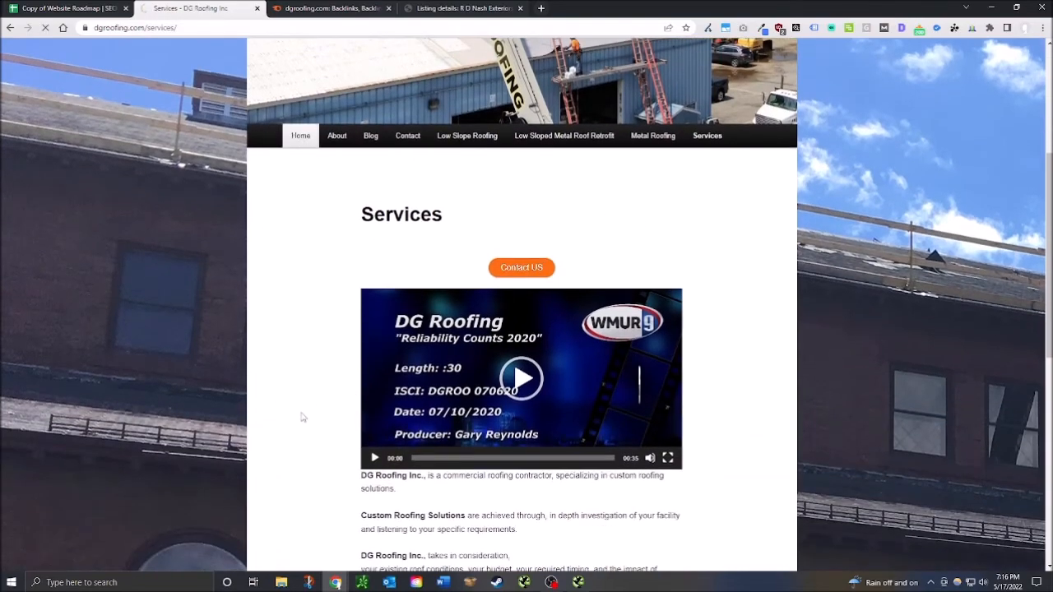
{"action": "scroll", "coordinate": [312, 416], "scroll_direction": "down", "scroll_amount": 13}
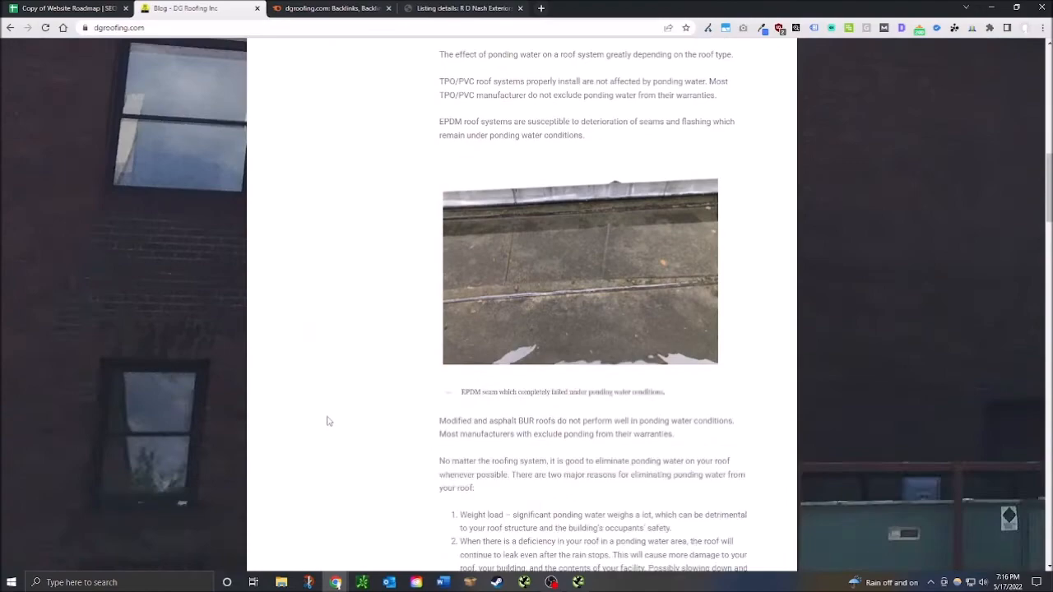
{"action": "scroll", "coordinate": [357, 435], "scroll_direction": "up", "scroll_amount": 10}
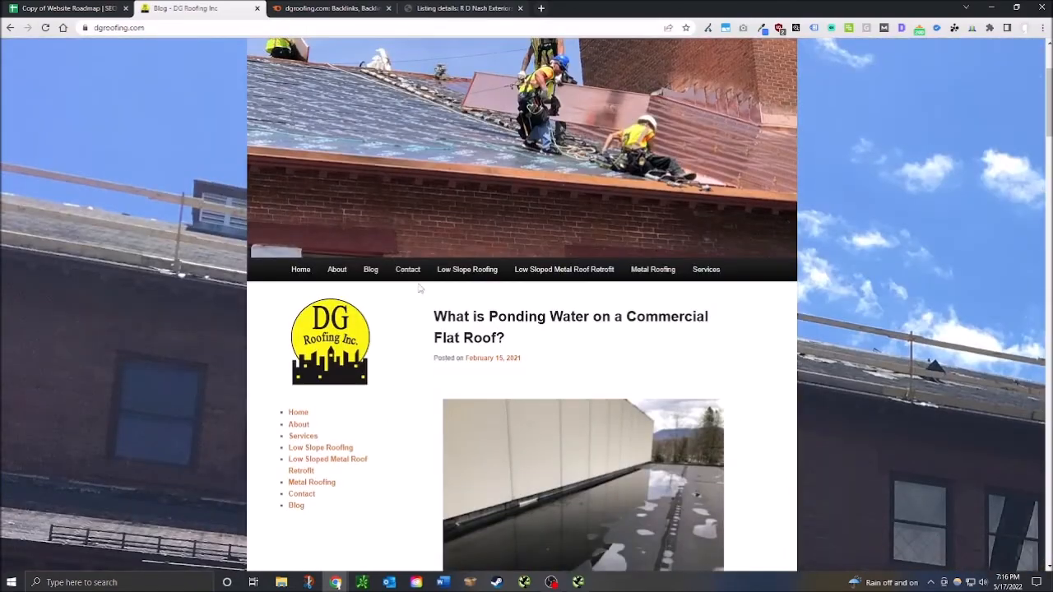
Step: Look through the DG Roofing About and Contact pages for reviews or a link to a review page
{"action": "left_click", "coordinate": [346, 277]}
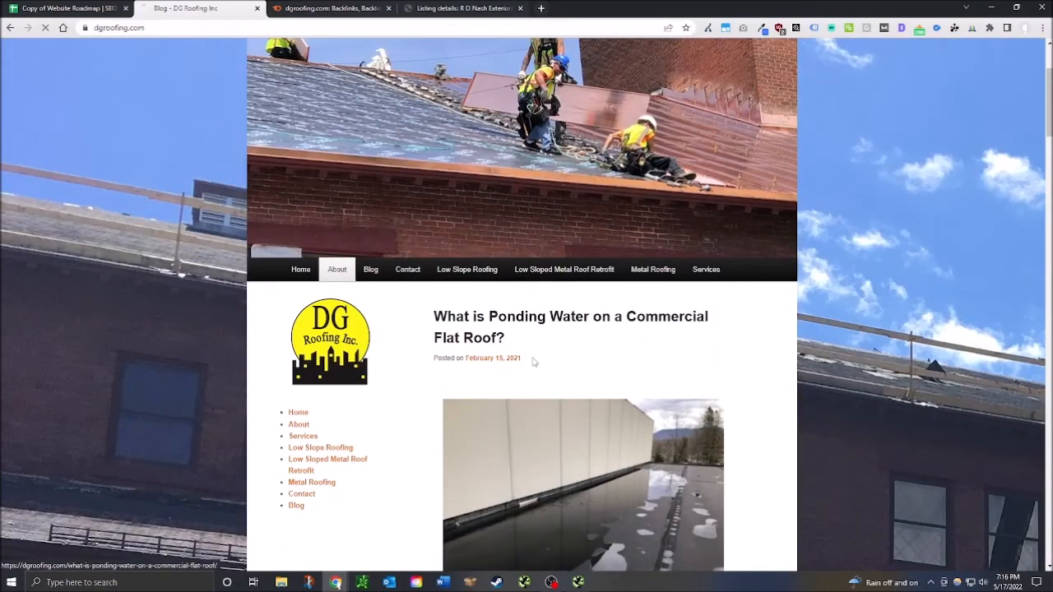
{"action": "scroll", "coordinate": [618, 409], "scroll_direction": "down", "scroll_amount": 3}
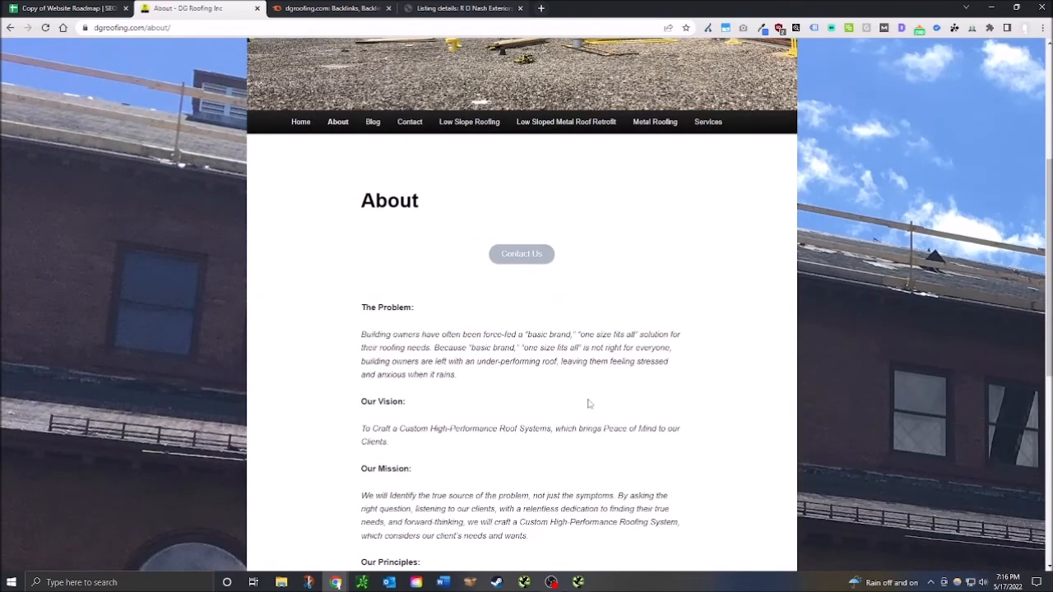
{"action": "scroll", "coordinate": [588, 404], "scroll_direction": "down", "scroll_amount": 5}
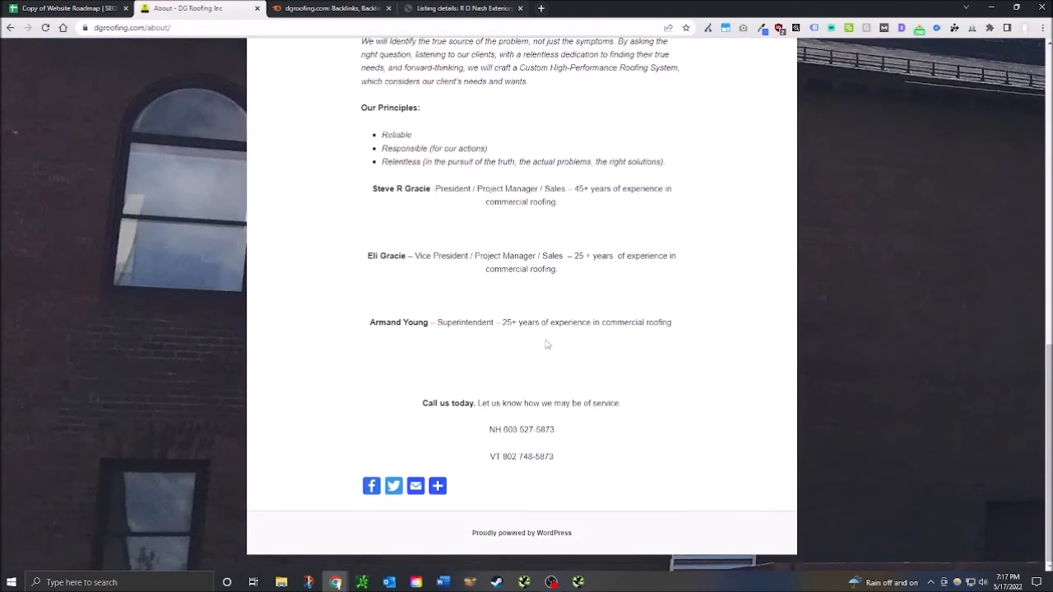
{"action": "scroll", "coordinate": [546, 345], "scroll_direction": "up", "scroll_amount": 10}
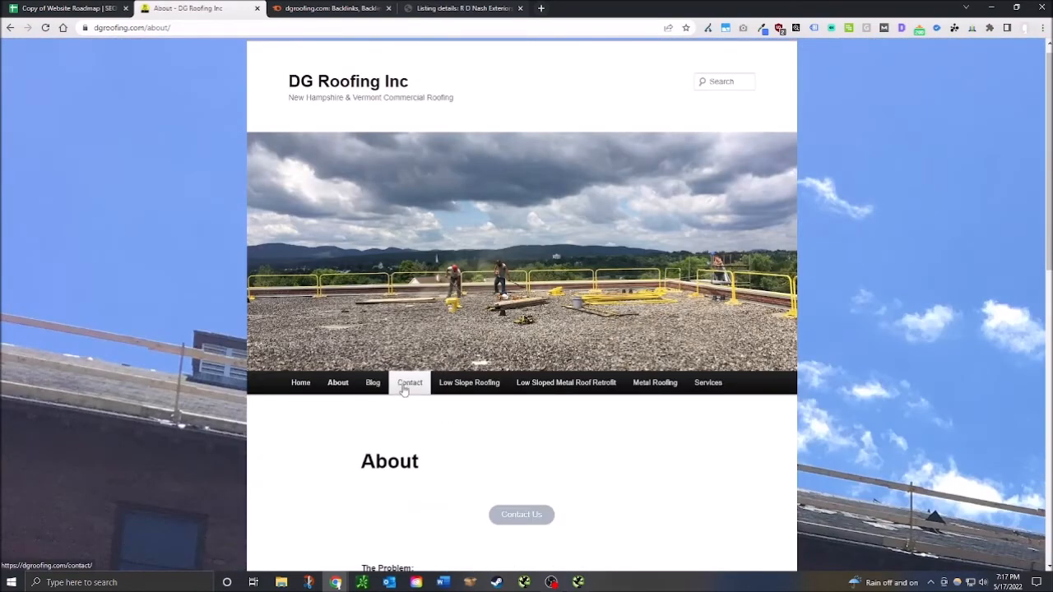
{"action": "left_click", "coordinate": [410, 391]}
{"action": "scroll", "coordinate": [596, 439], "scroll_direction": "down", "scroll_amount": 3}
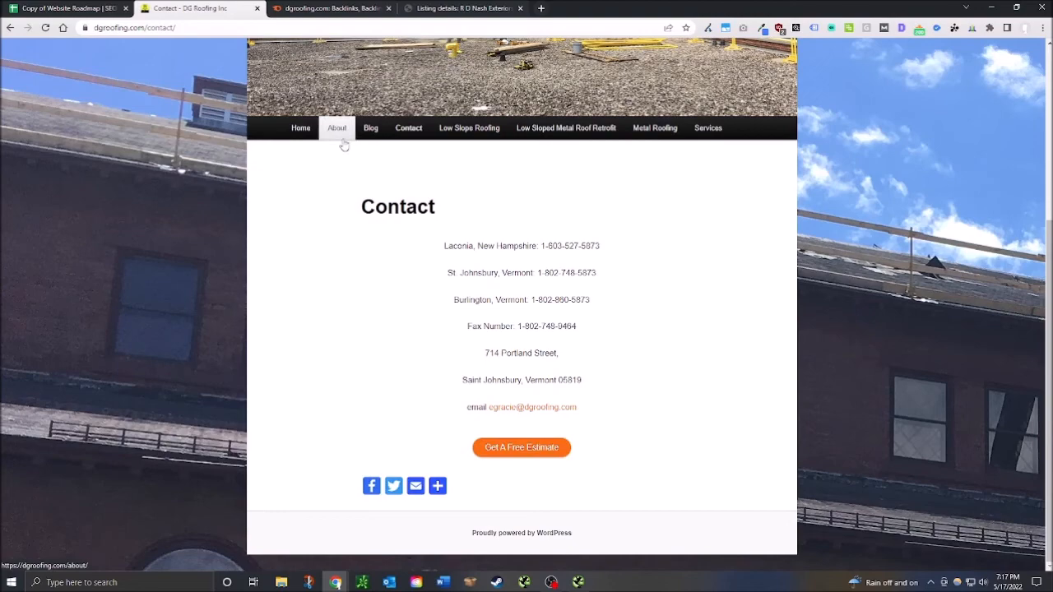
{"action": "scroll", "coordinate": [604, 435], "scroll_direction": "up", "scroll_amount": 3}
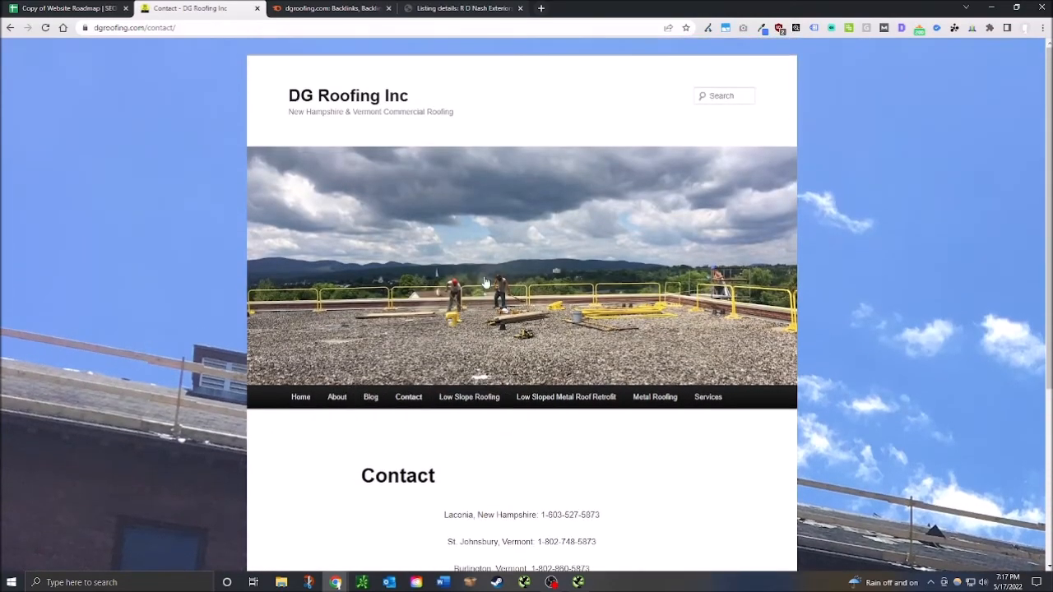
Step: Return to the Website Roadmap sheet and open the Yext business scan link listed for Consistent NAP Citations
{"action": "left_click", "coordinate": [66, 8]}
{"action": "key", "text": "Return"}
{"action": "key", "text": "Return"}
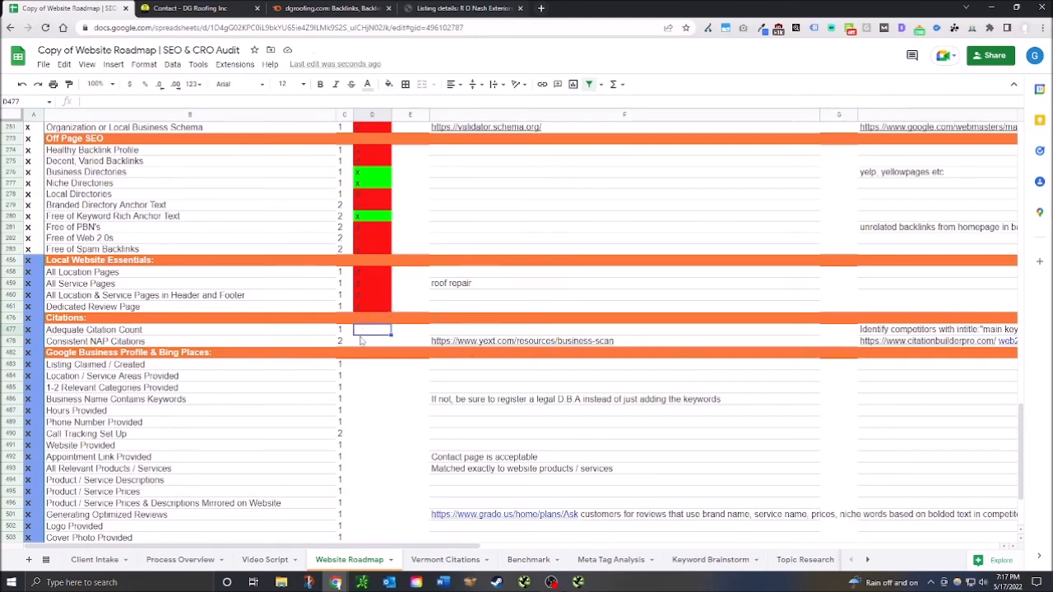
{"action": "left_click", "coordinate": [599, 341]}
{"action": "left_click", "coordinate": [510, 360]}
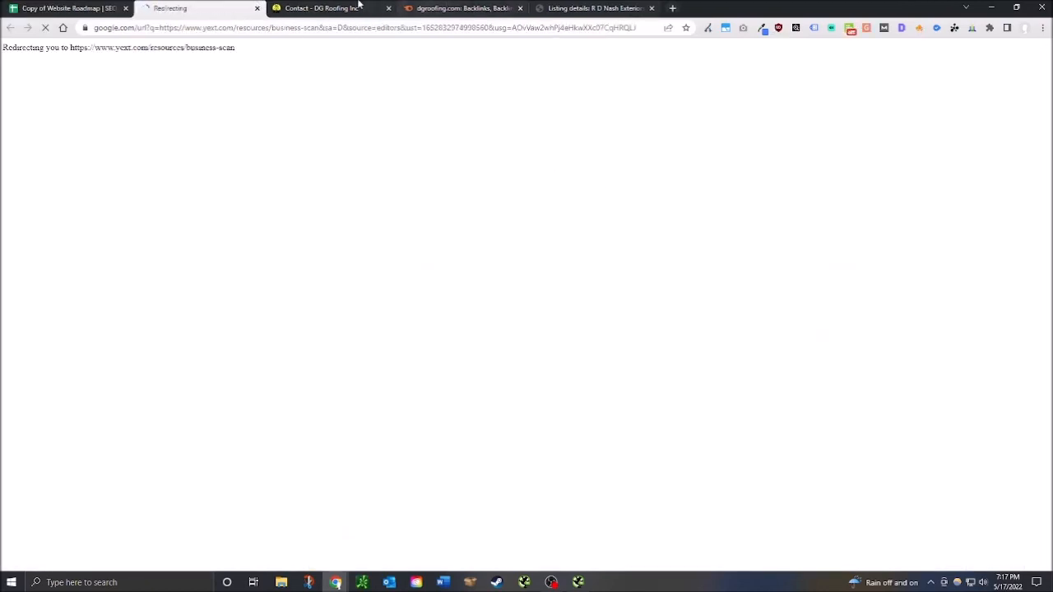
{"action": "left_click", "coordinate": [355, 8]}
{"action": "left_click", "coordinate": [194, 8]}
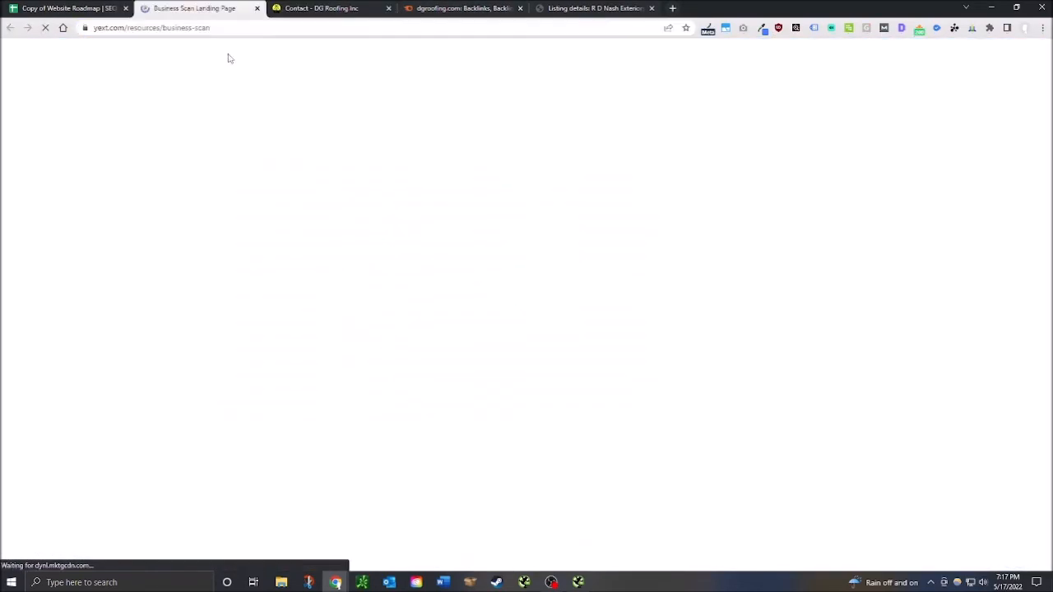
Step: Copy the business name "DG Roofing Inc" from the DG Roofing site into the Yext scan form's business name
{"action": "left_click", "coordinate": [325, 8]}
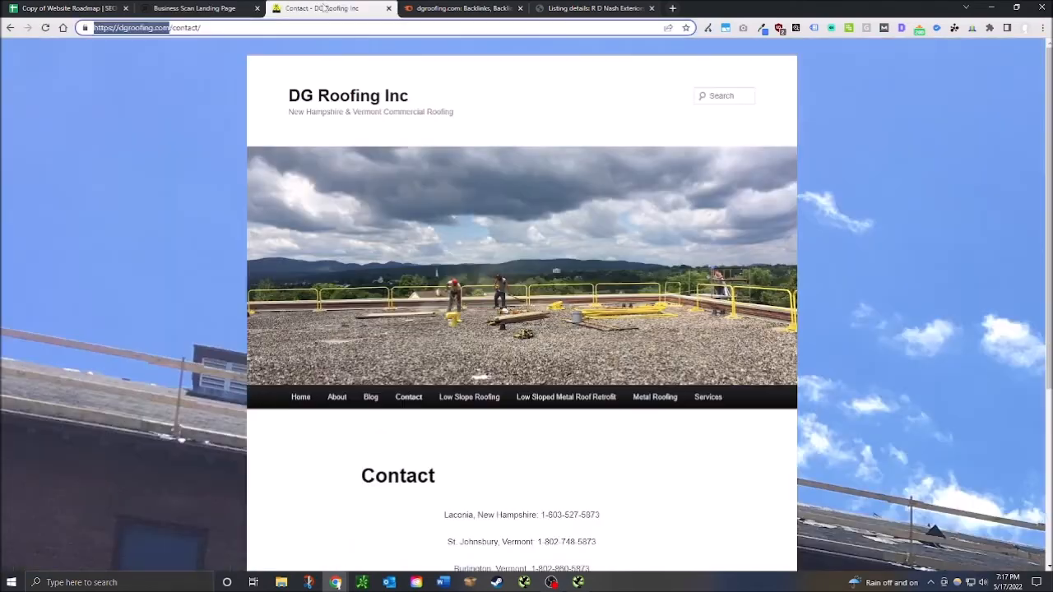
{"action": "left_click_drag", "start_coordinate": [290, 98], "coordinate": [409, 97]}
{"action": "key", "text": "ctrl+c"}
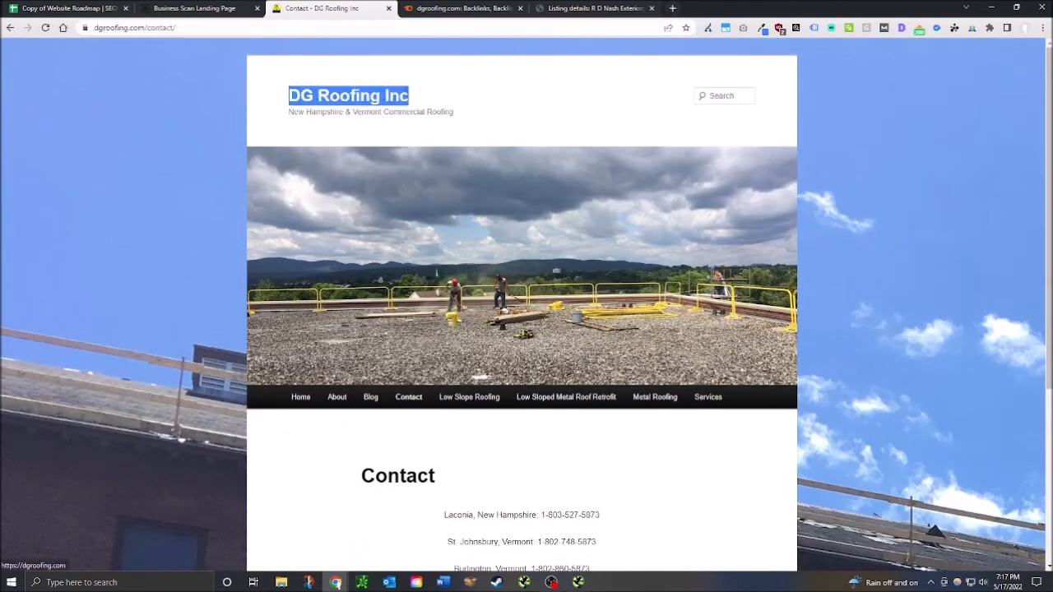
{"action": "left_click", "coordinate": [194, 9]}
{"action": "left_click", "coordinate": [647, 312]}
{"action": "key", "text": "ctrl+v"}
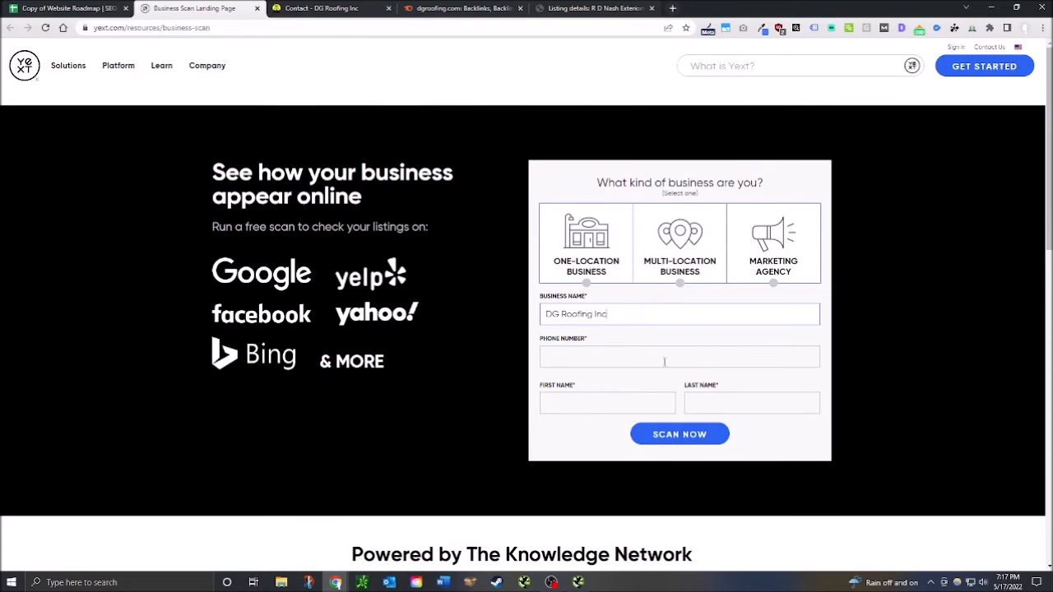
Step: Copy the St. Johnsbury, Vermont phone number from the DG Roofing Contact page into the Yext form's phone number
{"action": "left_click", "coordinate": [298, 7]}
{"action": "scroll", "coordinate": [542, 328], "scroll_direction": "down", "scroll_amount": 3}
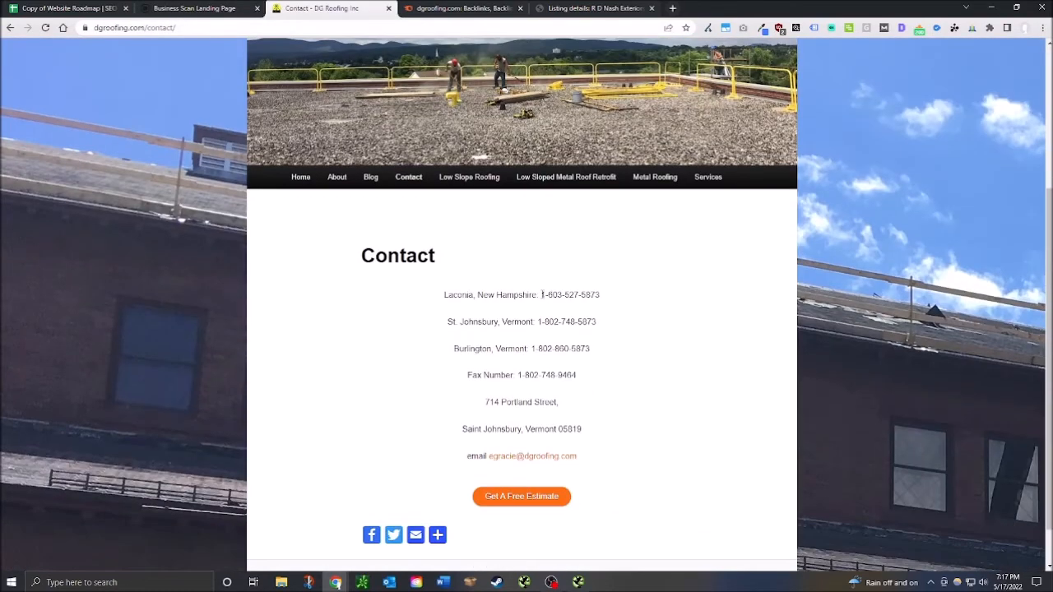
{"action": "left_click_drag", "start_coordinate": [539, 320], "coordinate": [609, 326]}
{"action": "key", "text": "ctrl+c"}
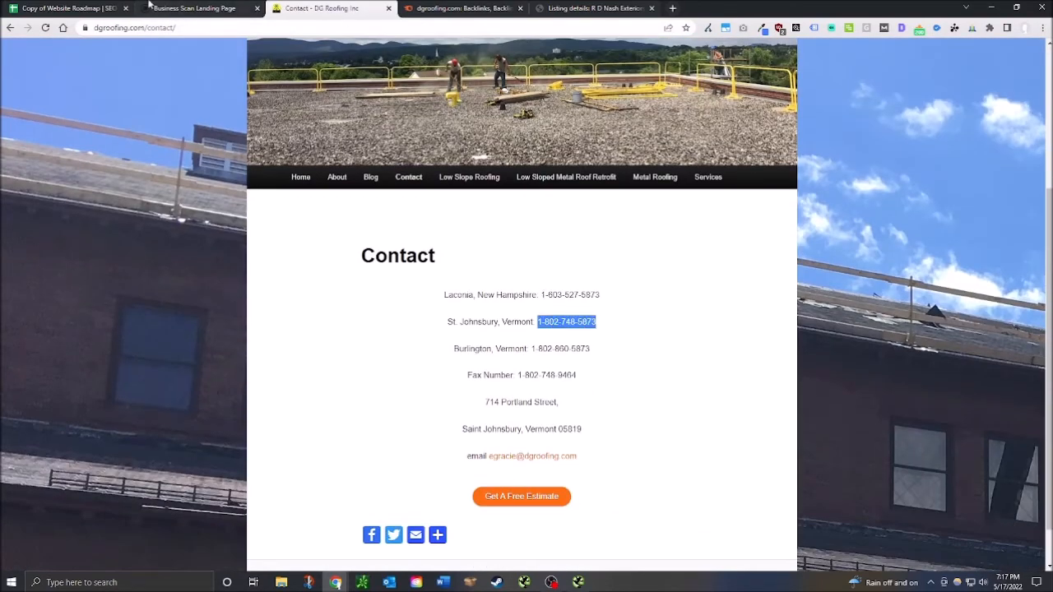
{"action": "left_click", "coordinate": [200, 6]}
{"action": "left_click", "coordinate": [613, 356]}
{"action": "key", "text": "ctrl+v"}
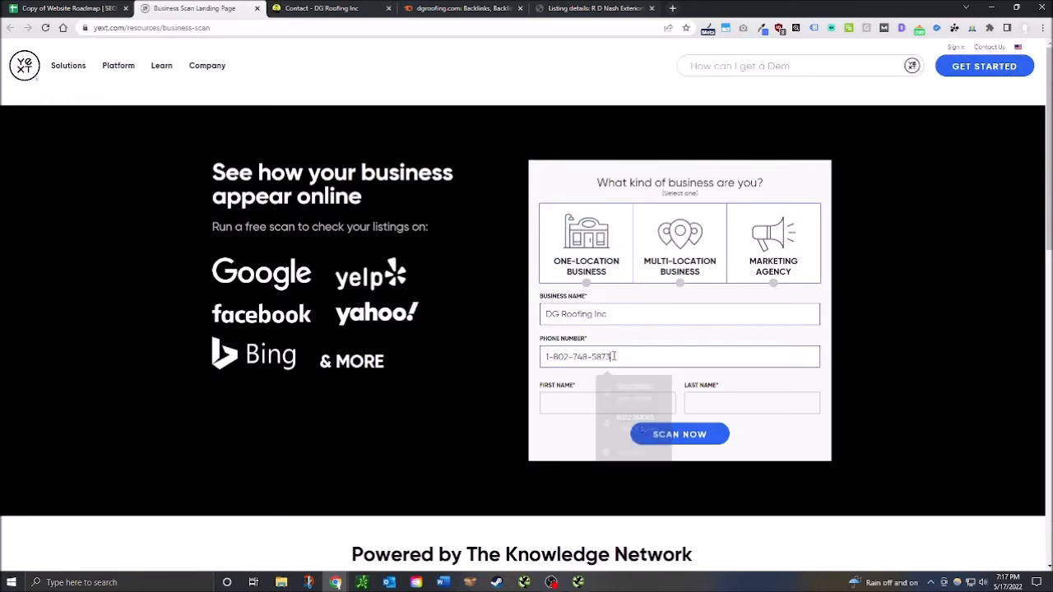
Step: Copy the president's first name from the DG Roofing About page into the Yext form's first name
{"action": "left_click", "coordinate": [611, 402]}
{"action": "left_click", "coordinate": [325, 7]}
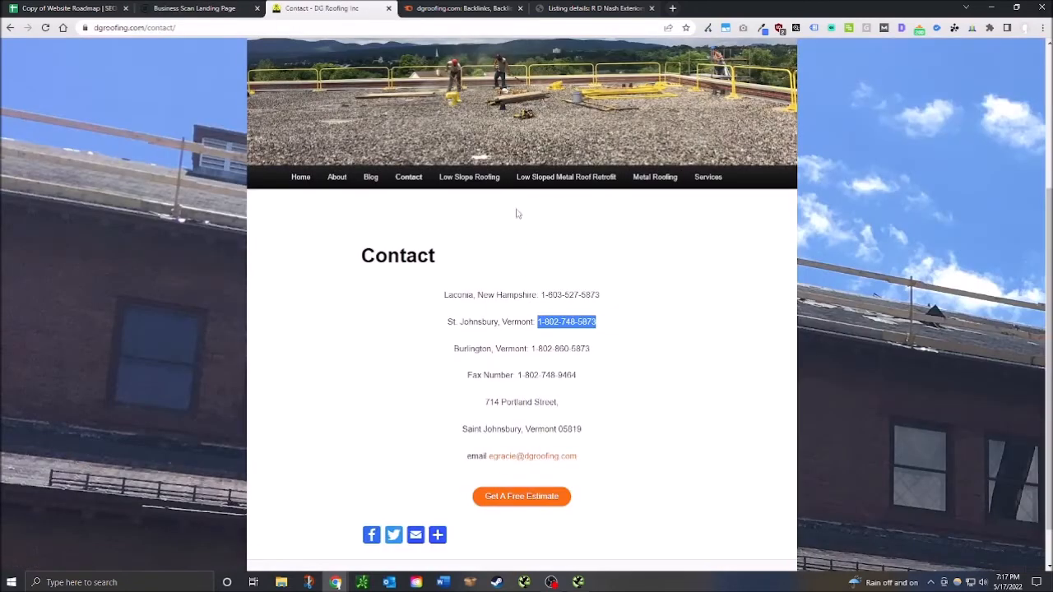
{"action": "left_click", "coordinate": [337, 177]}
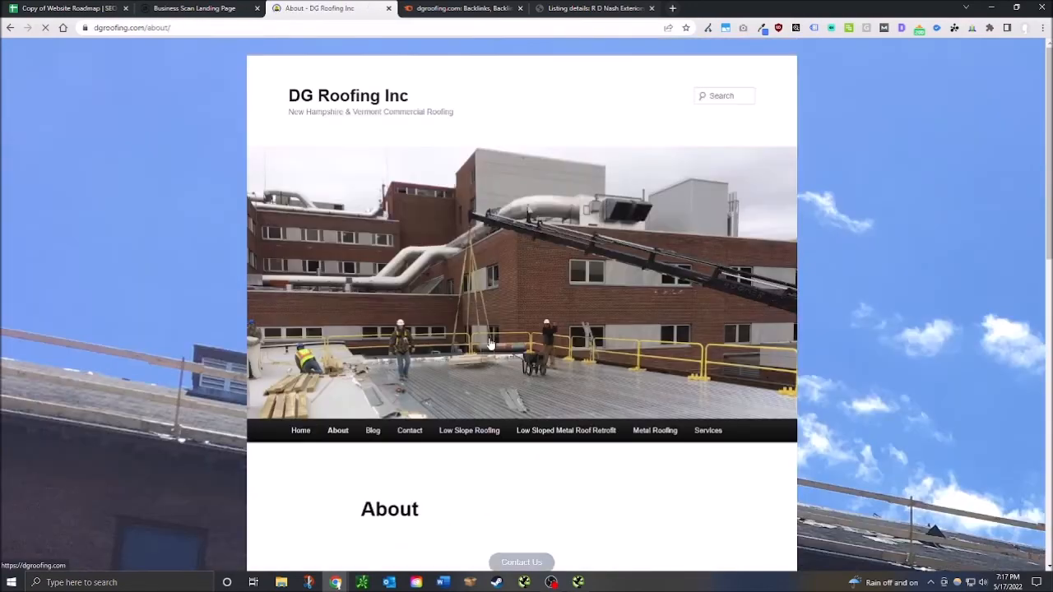
{"action": "scroll", "coordinate": [479, 448], "scroll_direction": "down", "scroll_amount": 5}
{"action": "scroll", "coordinate": [481, 442], "scroll_direction": "down", "scroll_amount": 3}
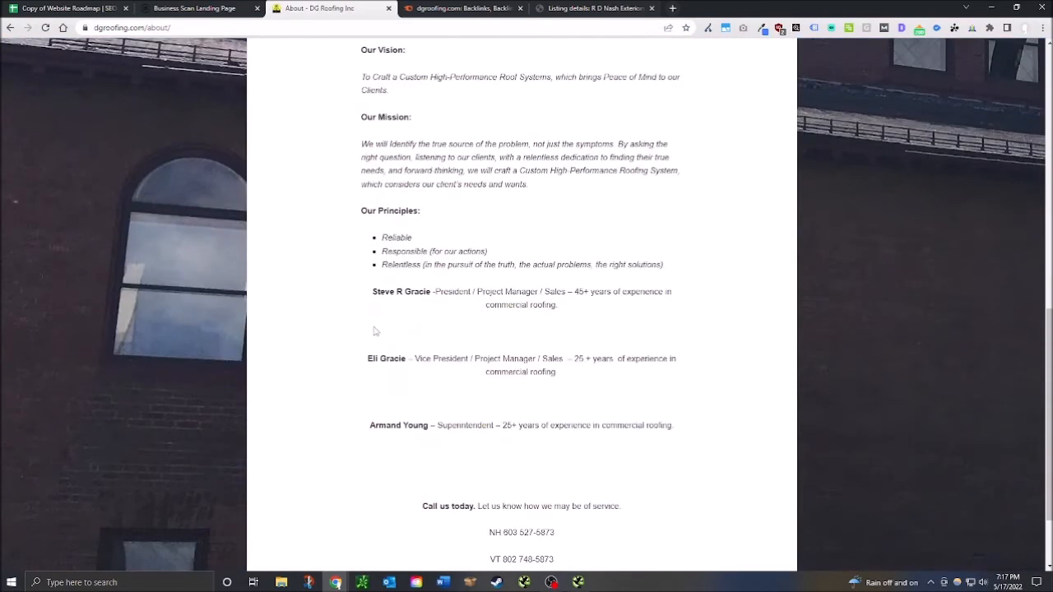
{"action": "left_click_drag", "start_coordinate": [373, 295], "coordinate": [398, 296]}
{"action": "key", "text": "ctrl+c"}
{"action": "left_click", "coordinate": [67, 7]}
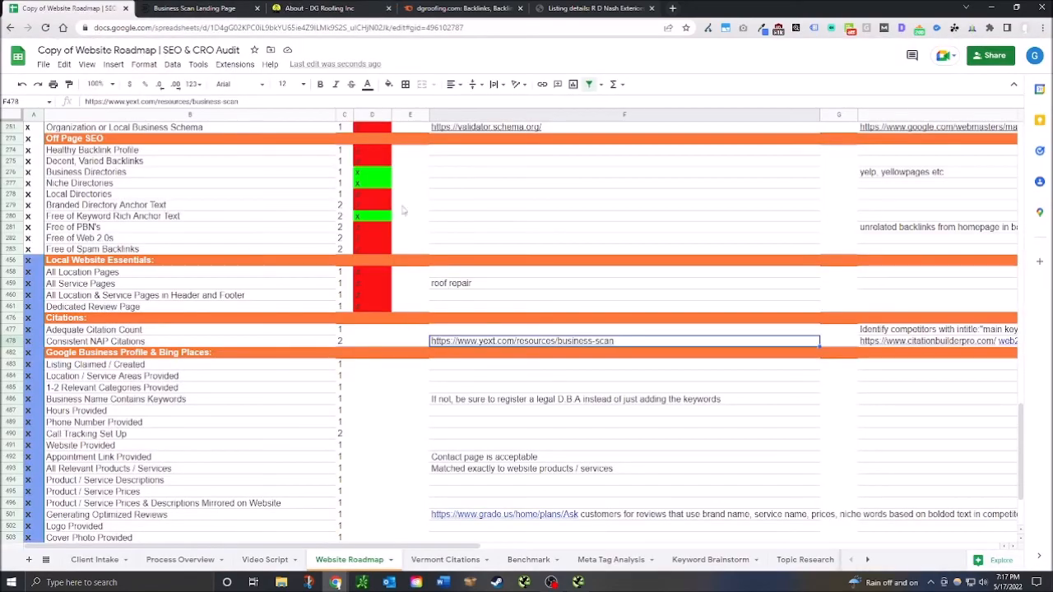
{"action": "left_click", "coordinate": [195, 8]}
{"action": "left_click", "coordinate": [601, 398]}
{"action": "key", "text": "ctrl+v"}
Step: Copy the president's last name from the DG Roofing About page into the Yext form's last name
{"action": "key", "text": "ctrl+Tab"}
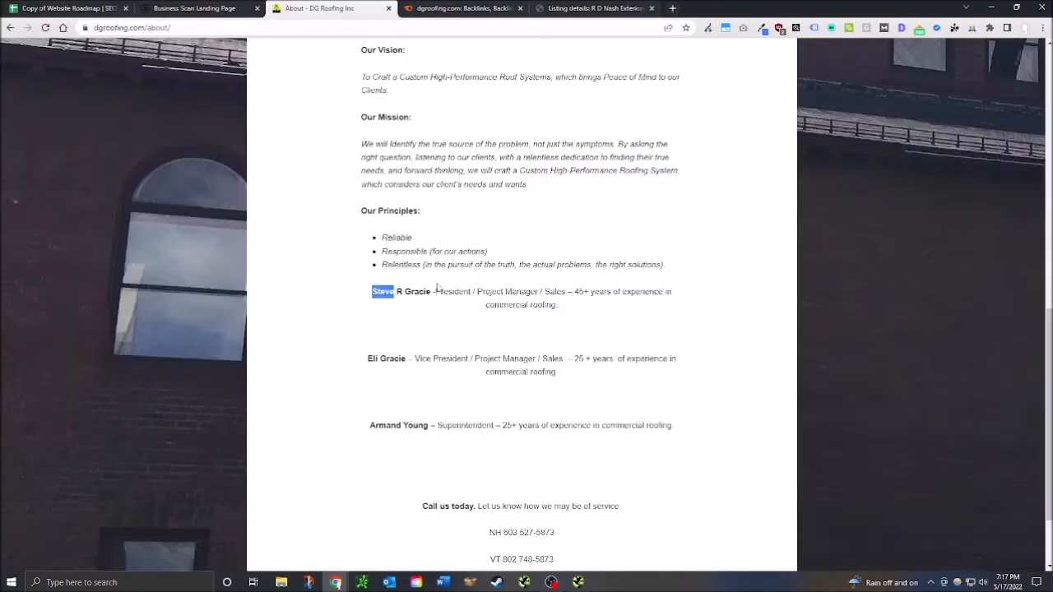
{"action": "double_click", "coordinate": [408, 291]}
{"action": "key", "text": "ctrl+c"}
{"action": "key", "text": "ctrl+shift+Tab"}
{"action": "left_click", "coordinate": [718, 400]}
{"action": "key", "text": "ctrl+v"}
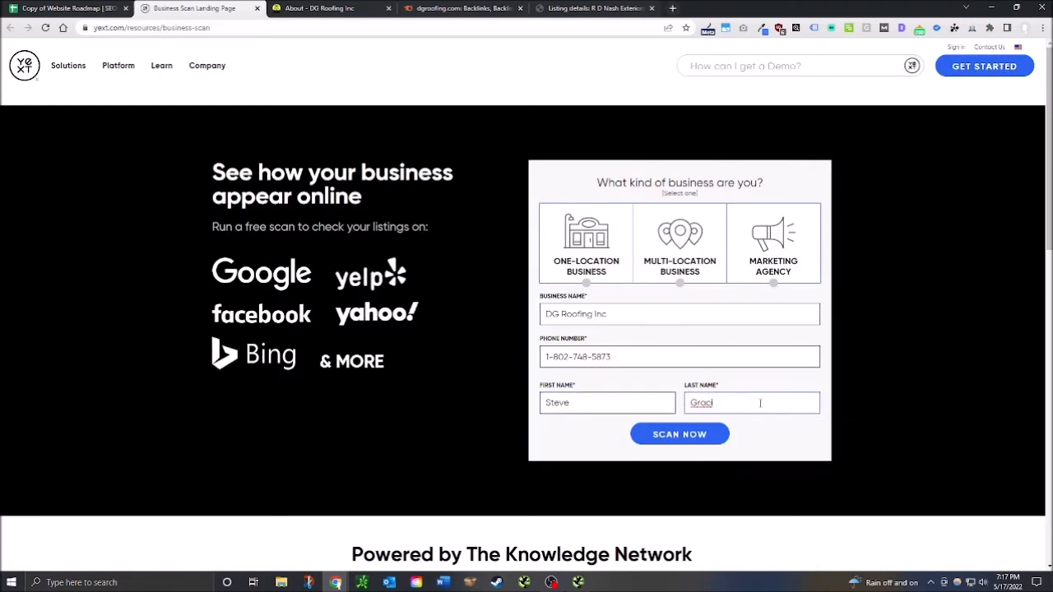
Step: Set the business type to Multi-Location Business, run the Yext scan and unlock the listings report with the prefilled e-mail and country
{"action": "left_click", "coordinate": [666, 435]}
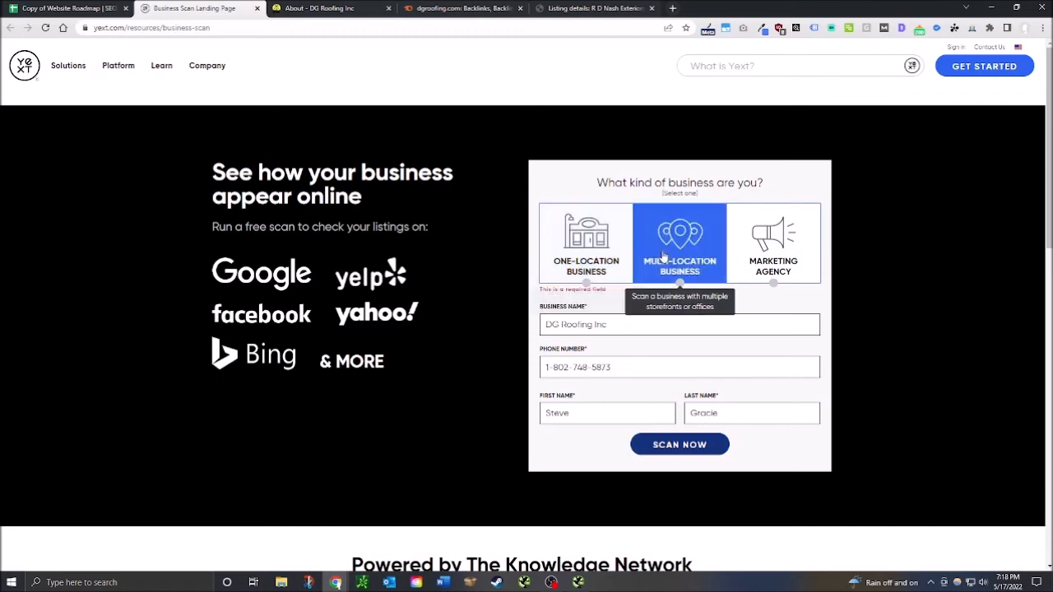
{"action": "left_click", "coordinate": [680, 234]}
{"action": "left_click", "coordinate": [698, 435]}
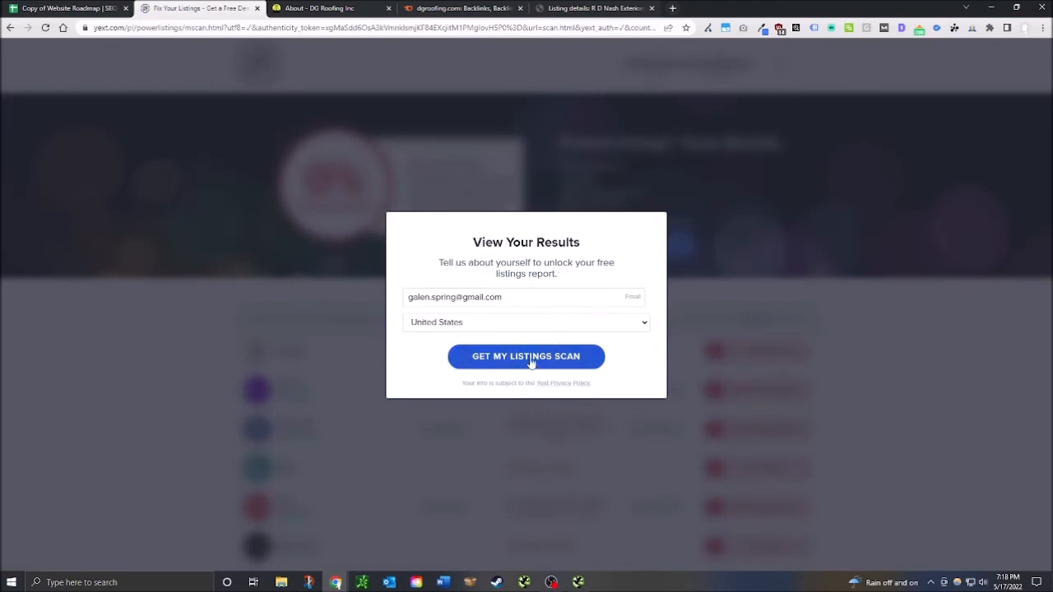
{"action": "left_click", "coordinate": [530, 360]}
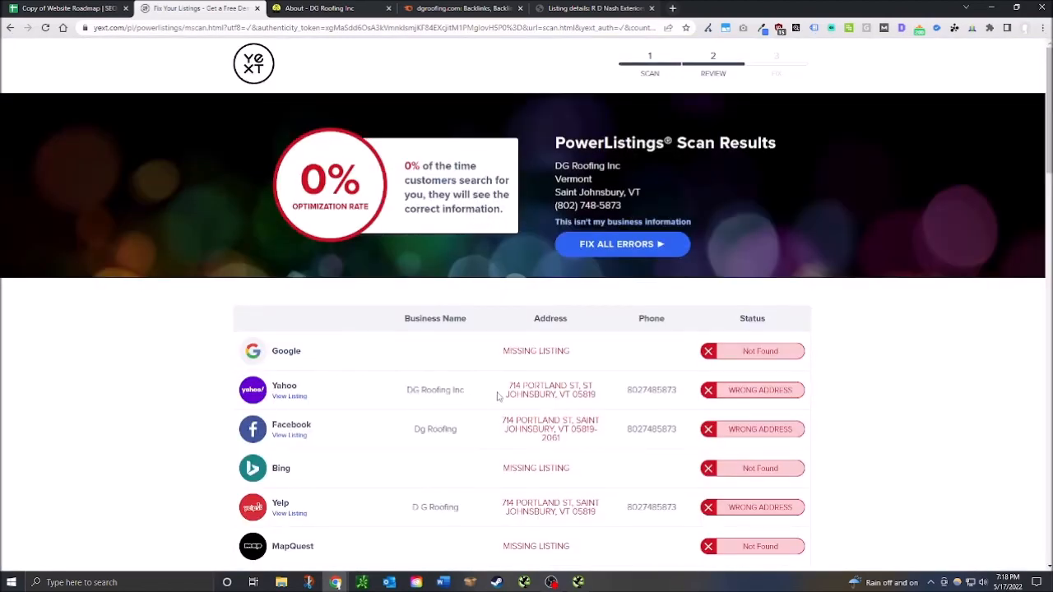
Step: Examine the Yext scan results for DG Roofing, comparing business name, address, phone and status across all listed directories
{"action": "scroll", "coordinate": [497, 397], "scroll_direction": "down", "scroll_amount": 4}
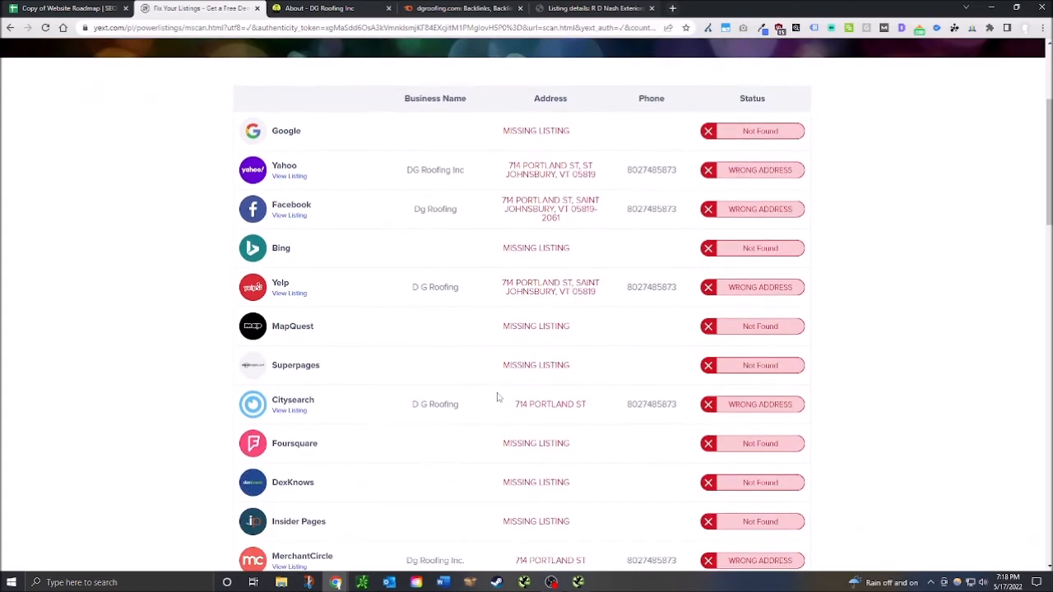
{"action": "scroll", "coordinate": [497, 398], "scroll_direction": "up", "scroll_amount": 1}
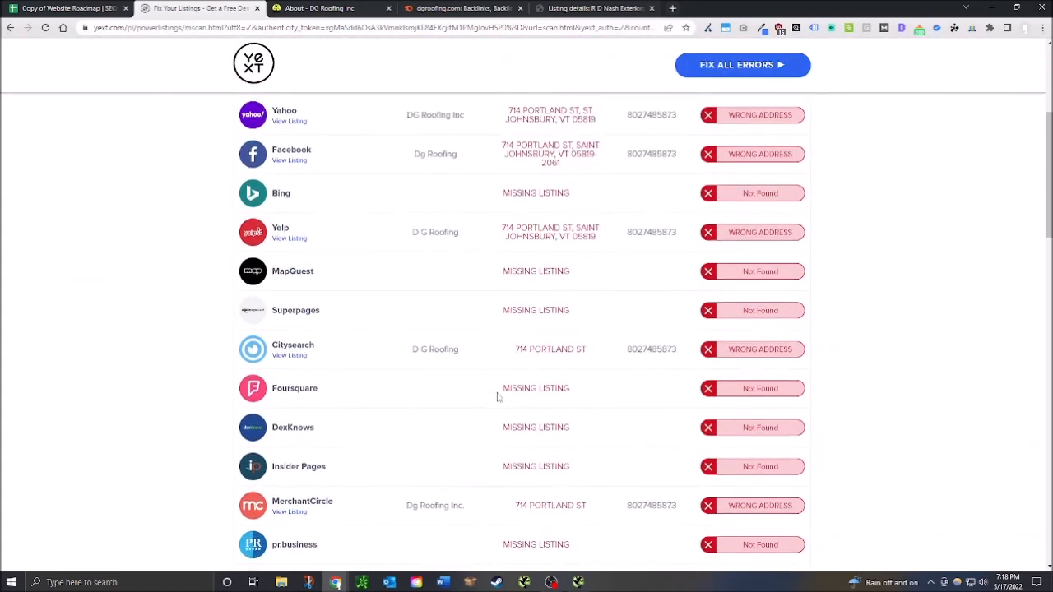
{"action": "scroll", "coordinate": [497, 398], "scroll_direction": "up", "scroll_amount": 1}
{"action": "scroll", "coordinate": [497, 397], "scroll_direction": "down", "scroll_amount": 1}
{"action": "scroll", "coordinate": [497, 398], "scroll_direction": "down", "scroll_amount": 6}
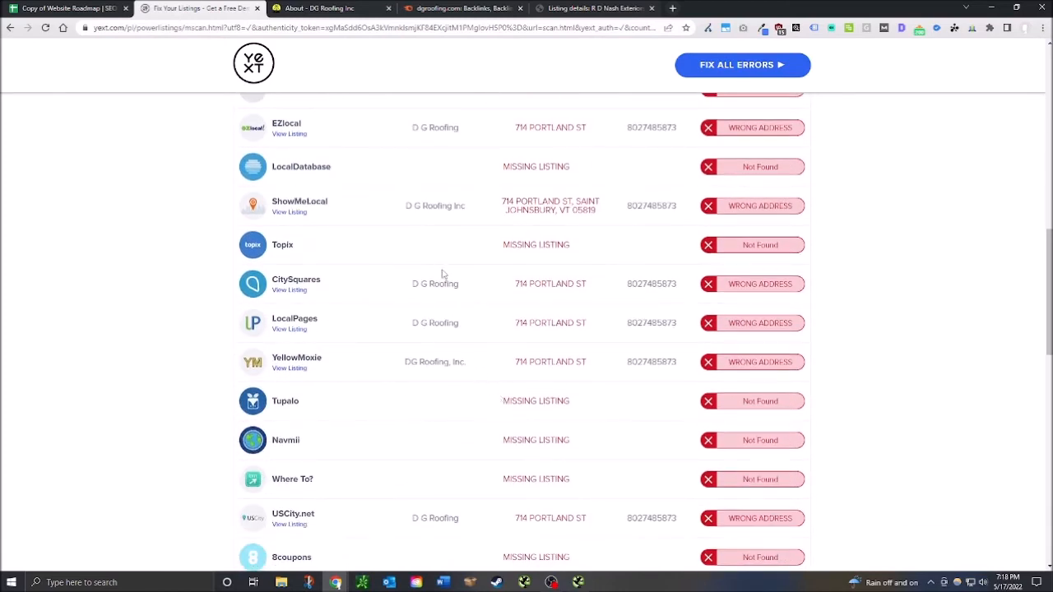
{"action": "scroll", "coordinate": [564, 338], "scroll_direction": "up", "scroll_amount": 4}
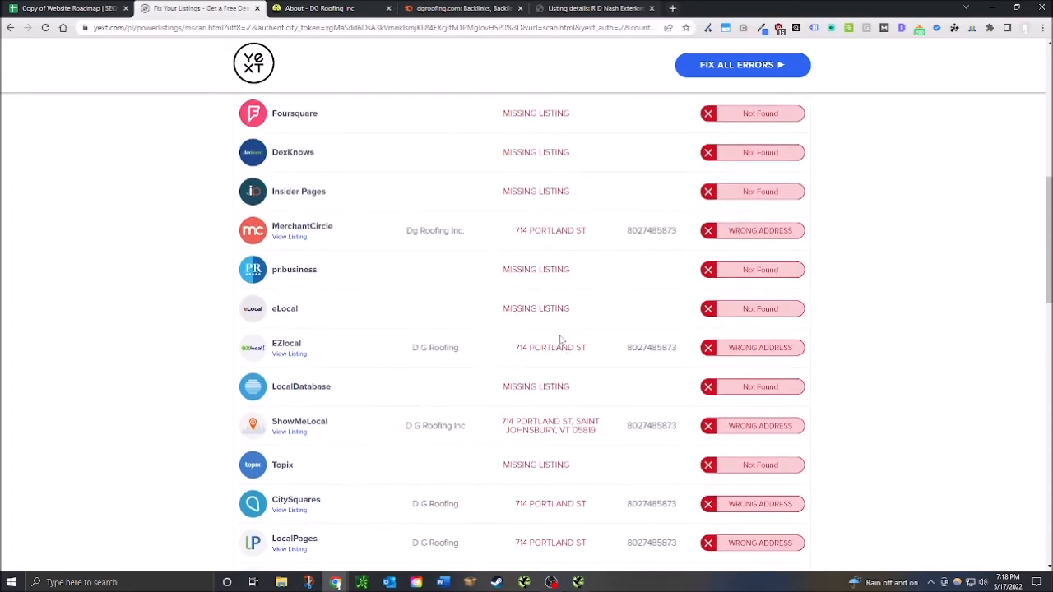
{"action": "scroll", "coordinate": [560, 338], "scroll_direction": "up", "scroll_amount": 5}
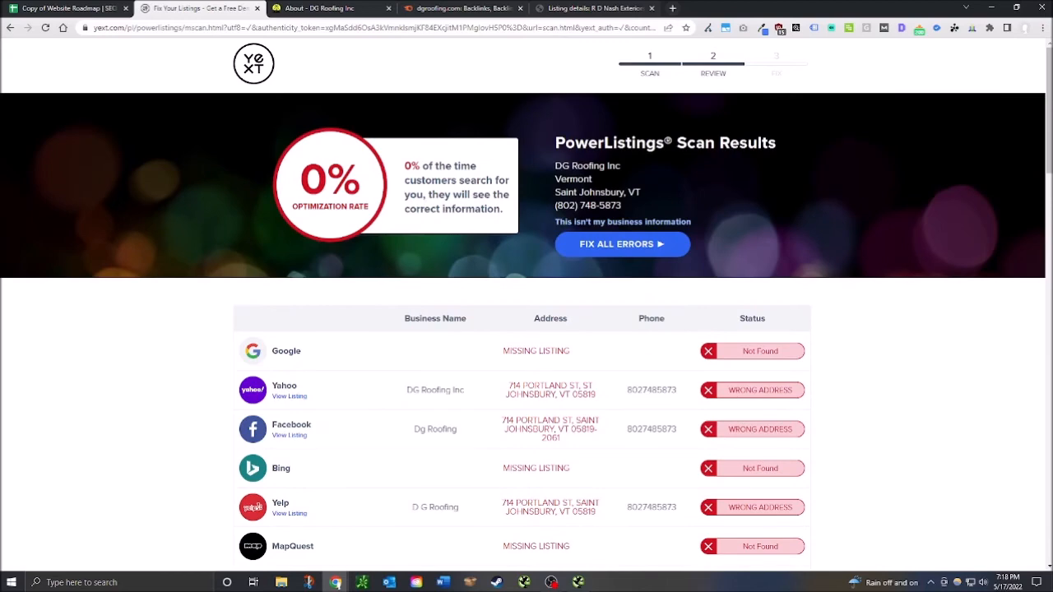
{"action": "scroll", "coordinate": [559, 357], "scroll_direction": "down", "scroll_amount": 3}
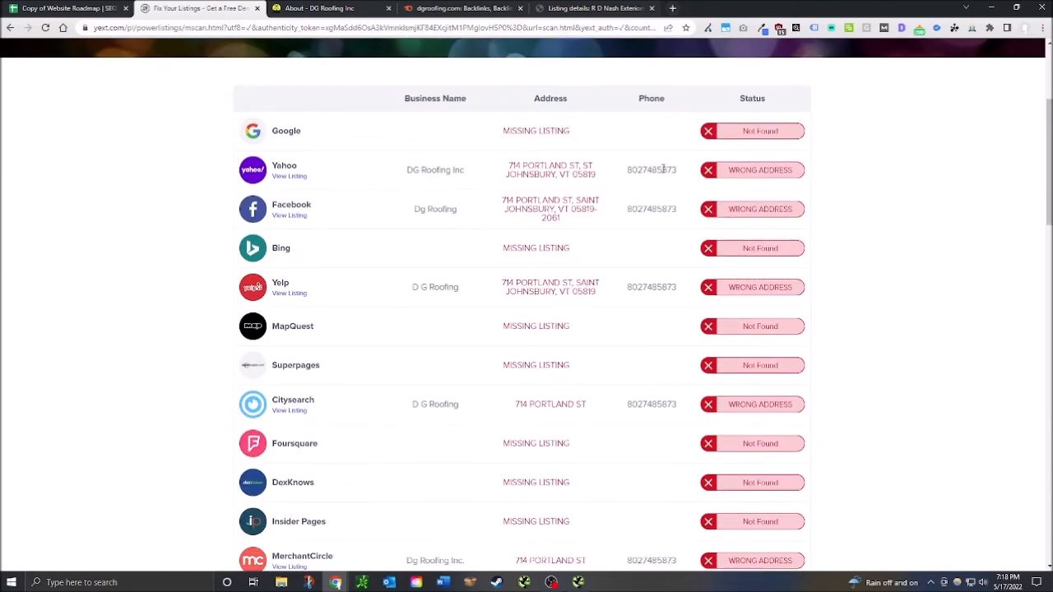
{"action": "scroll", "coordinate": [496, 332], "scroll_direction": "down", "scroll_amount": 15}
{"action": "scroll", "coordinate": [509, 329], "scroll_direction": "down", "scroll_amount": 8}
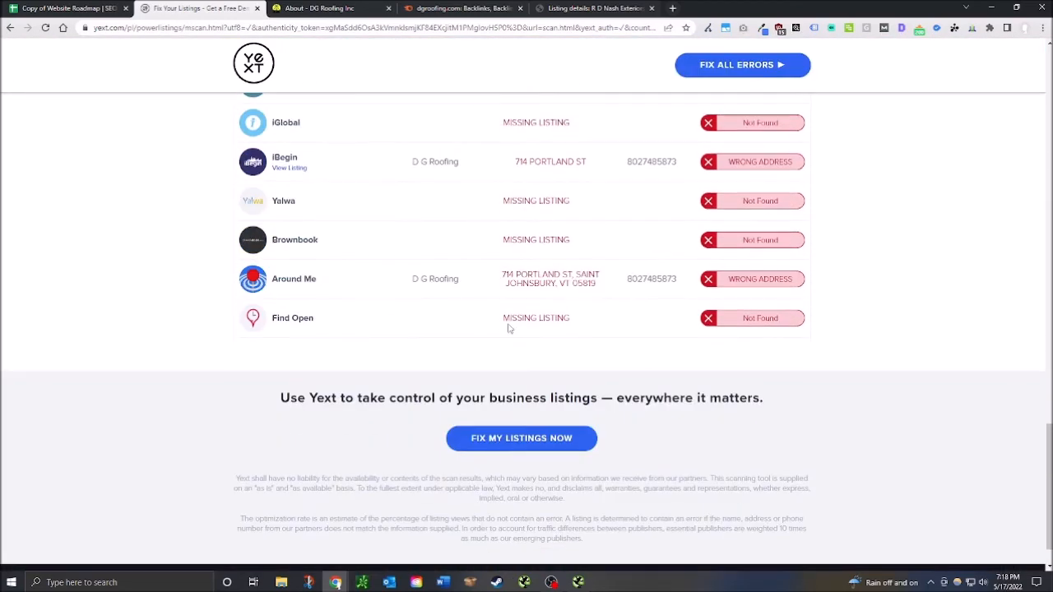
{"action": "scroll", "coordinate": [564, 287], "scroll_direction": "up", "scroll_amount": 3}
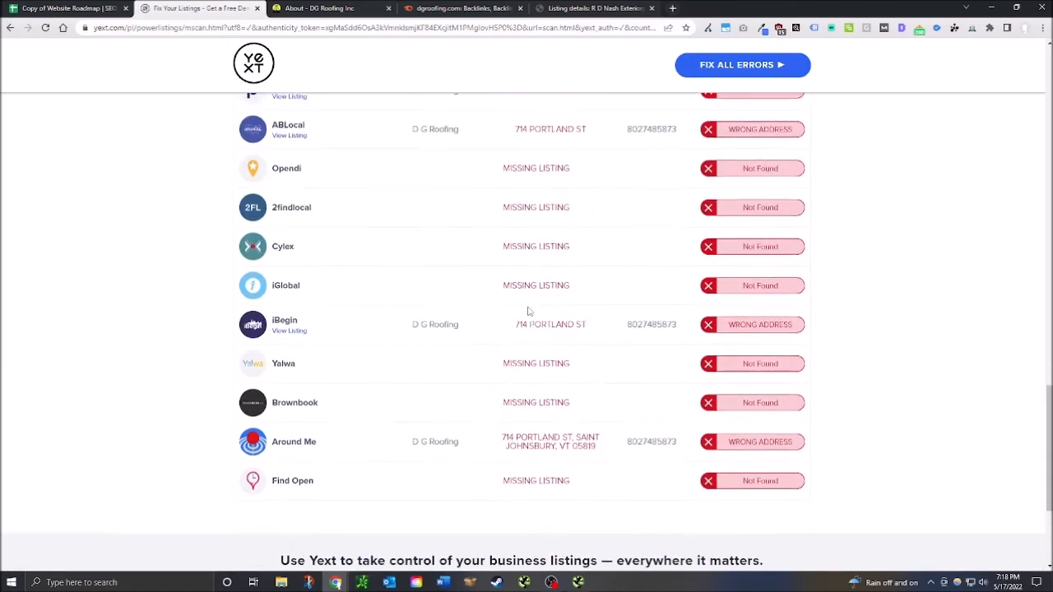
{"action": "scroll", "coordinate": [510, 331], "scroll_direction": "up", "scroll_amount": 8}
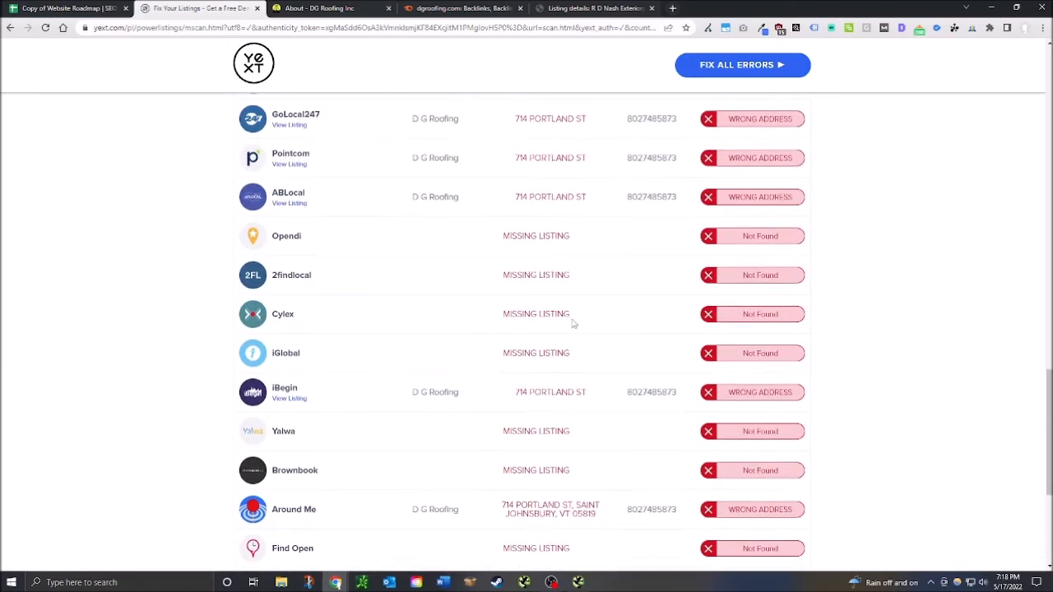
{"action": "scroll", "coordinate": [436, 301], "scroll_direction": "up", "scroll_amount": 10}
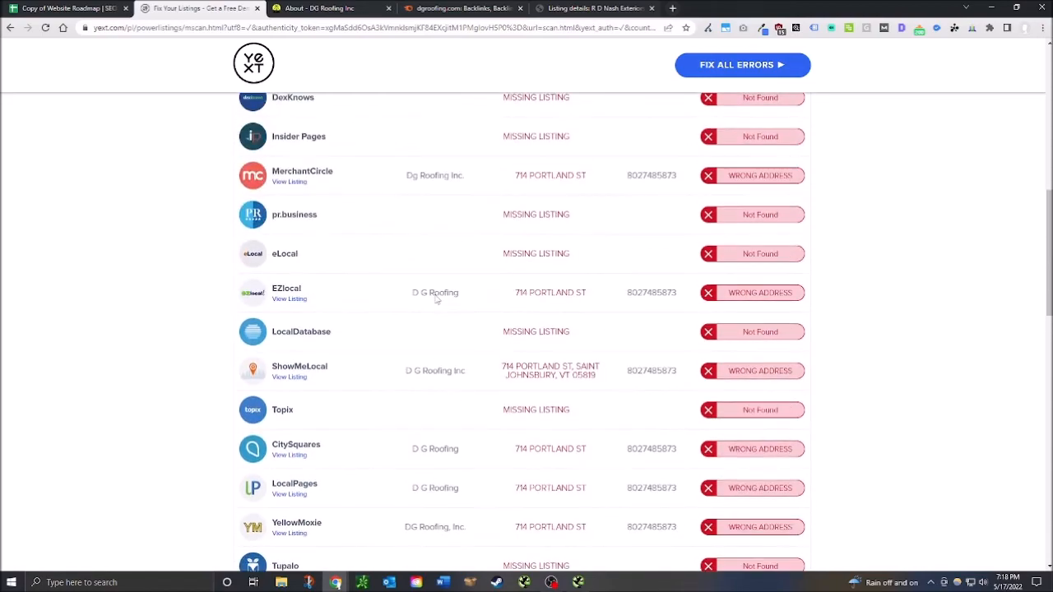
{"action": "scroll", "coordinate": [625, 333], "scroll_direction": "down", "scroll_amount": 15}
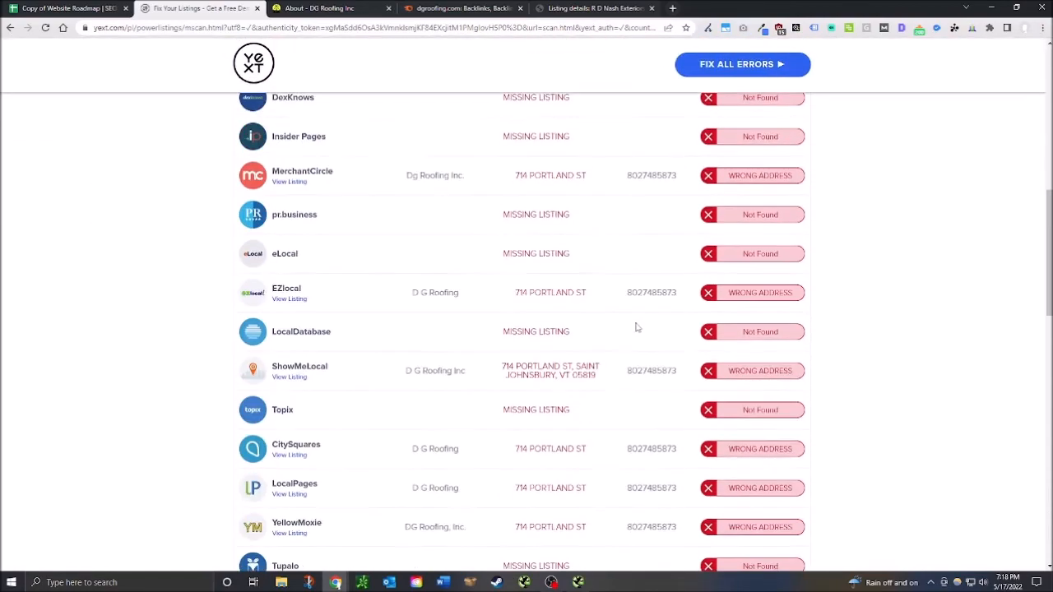
{"action": "scroll", "coordinate": [643, 328], "scroll_direction": "down", "scroll_amount": 2}
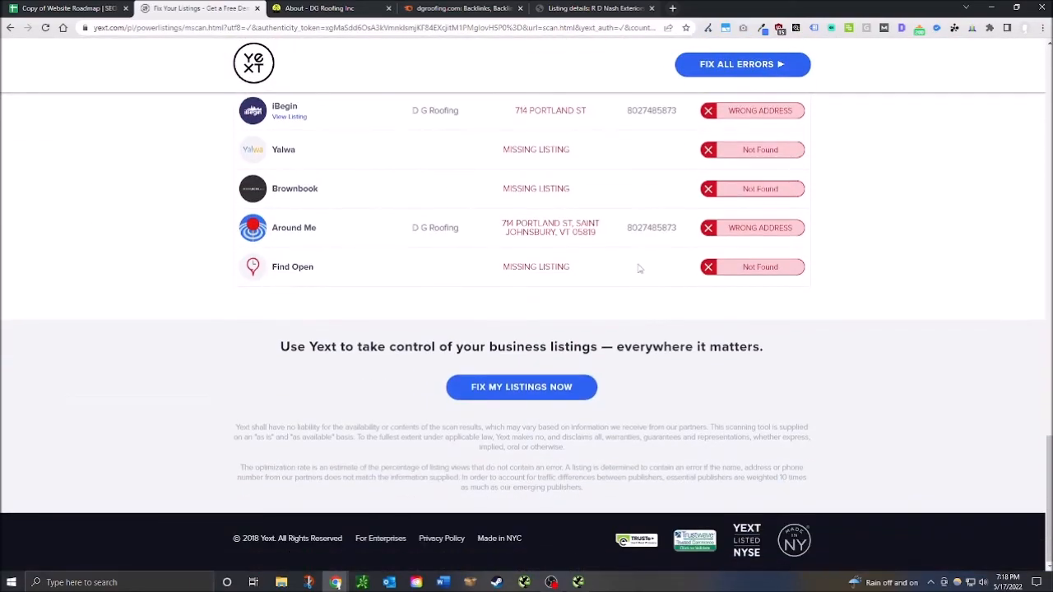
{"action": "scroll", "coordinate": [393, 263], "scroll_direction": "up", "scroll_amount": 4}
{"action": "scroll", "coordinate": [393, 262], "scroll_direction": "up", "scroll_amount": 10}
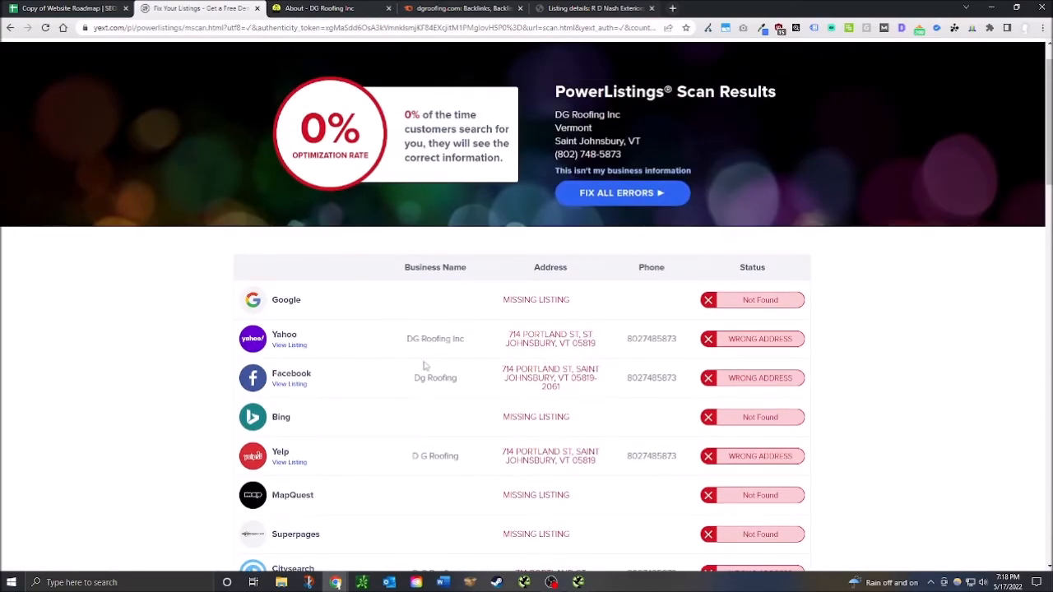
{"action": "scroll", "coordinate": [320, 345], "scroll_direction": "down", "scroll_amount": 3}
{"action": "scroll", "coordinate": [543, 395], "scroll_direction": "down", "scroll_amount": 6}
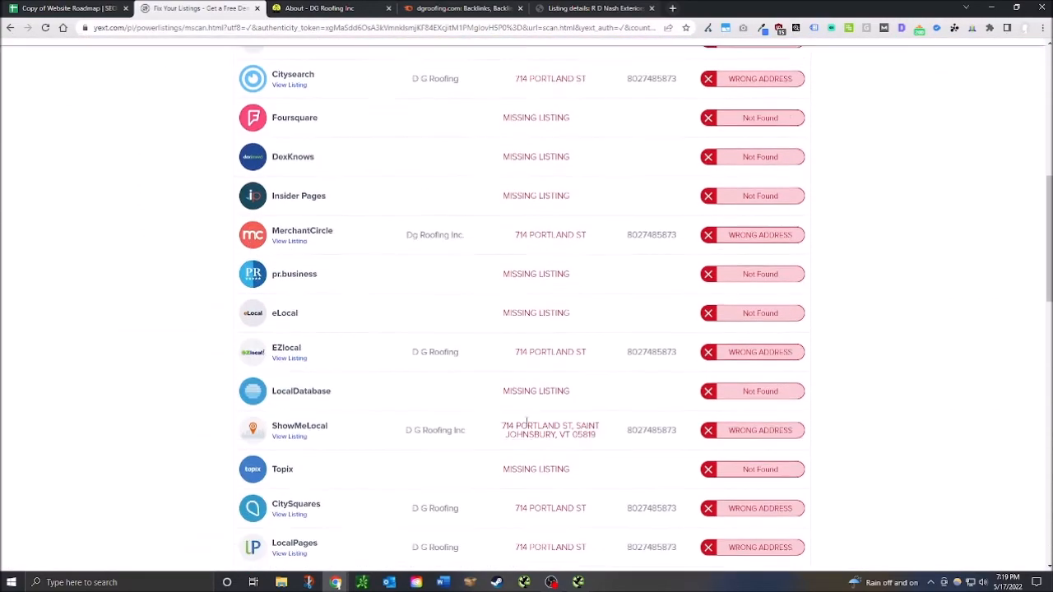
{"action": "scroll", "coordinate": [459, 301], "scroll_direction": "down", "scroll_amount": 2}
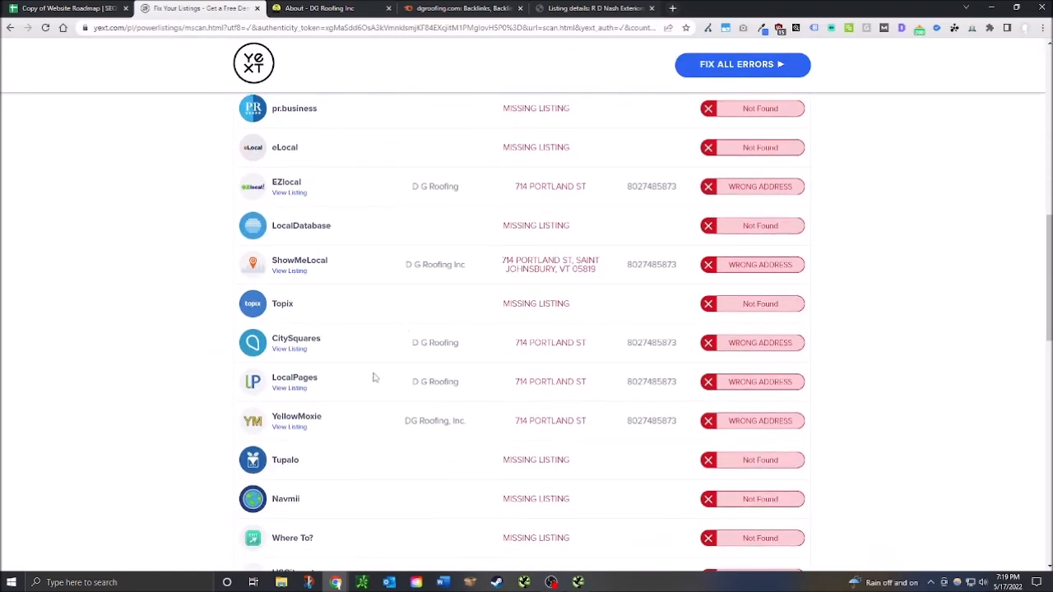
{"action": "scroll", "coordinate": [331, 451], "scroll_direction": "down", "scroll_amount": 4}
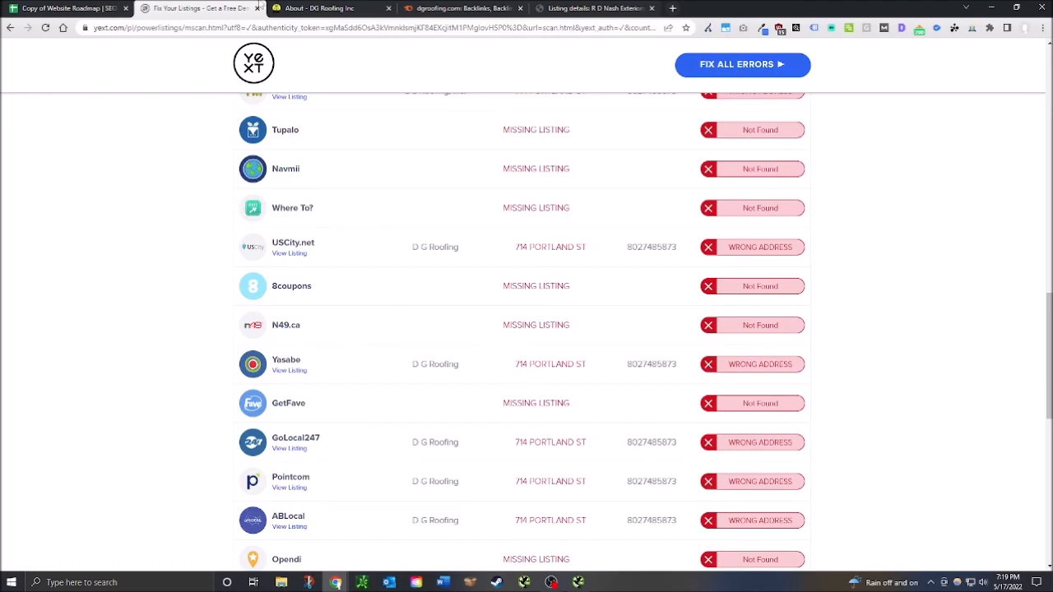
Step: Mark Adequate Citation Count and Consistent NAP Citations as passed with x in the Website Roadmap sheet
{"action": "left_click", "coordinate": [70, 8]}
{"action": "left_click", "coordinate": [368, 332]}
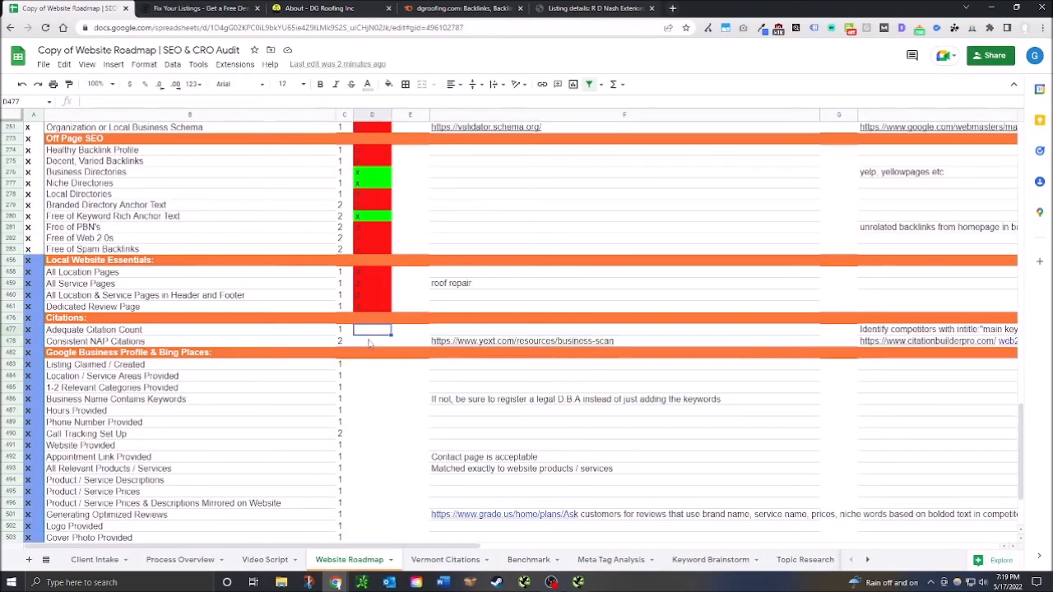
{"action": "type", "text": "x"}
{"action": "key", "text": "Return"}
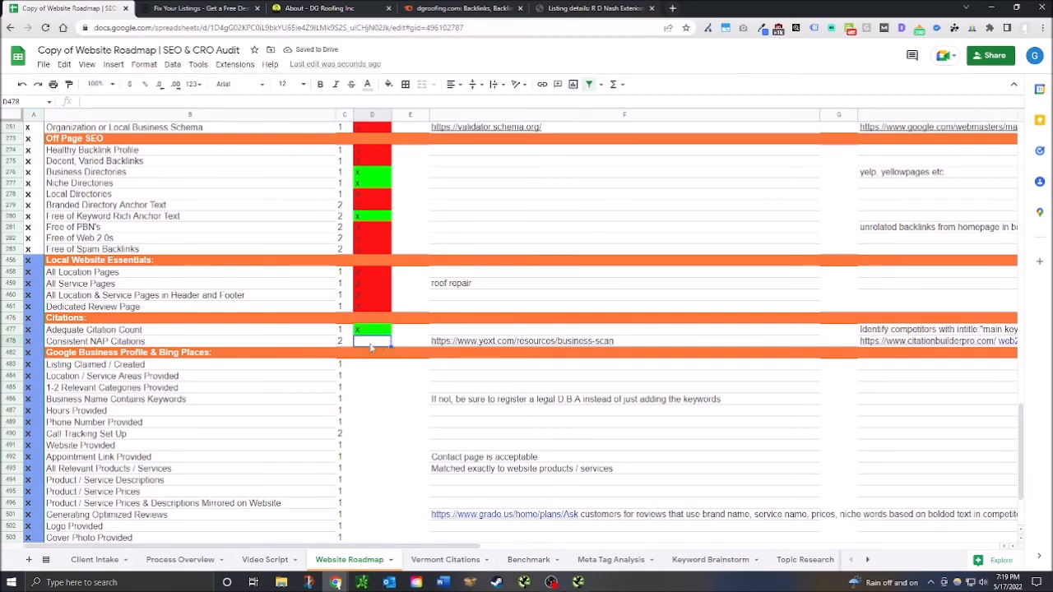
{"action": "type", "text": "x"}
{"action": "left_click_drag", "start_coordinate": [362, 364], "coordinate": [359, 376]}
{"action": "left_click", "coordinate": [372, 376]}
Step: Search Google for "dg roofing" in place of the Semrush backlinks page to check the Google Business Profile items
{"action": "scroll", "coordinate": [379, 429], "scroll_direction": "down", "scroll_amount": 3}
{"action": "scroll", "coordinate": [247, 423], "scroll_direction": "up", "scroll_amount": 3}
{"action": "scroll", "coordinate": [189, 407], "scroll_direction": "down", "scroll_amount": 2}
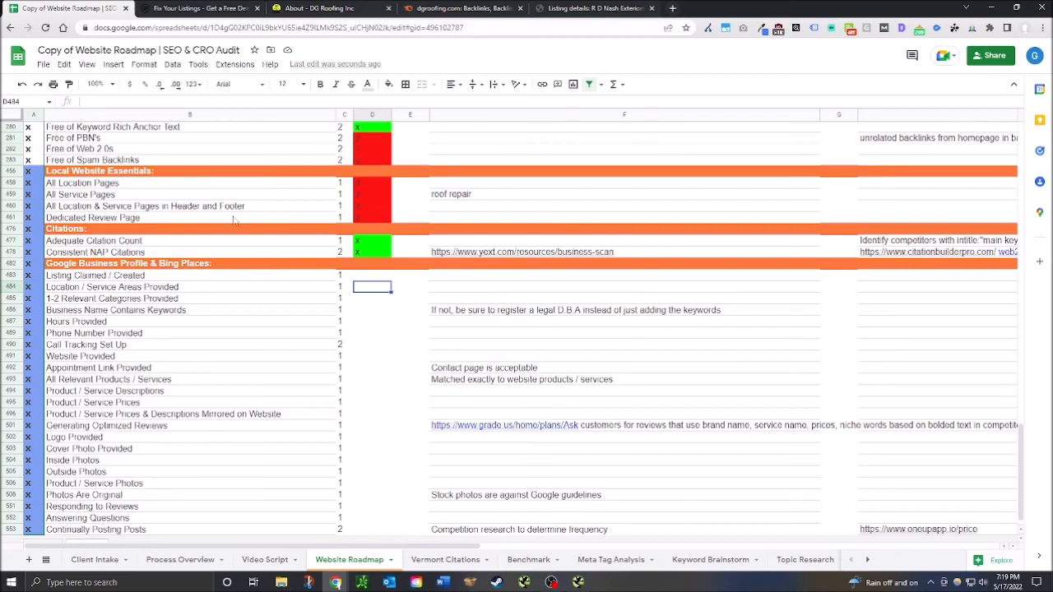
{"action": "left_click", "coordinate": [362, 7]}
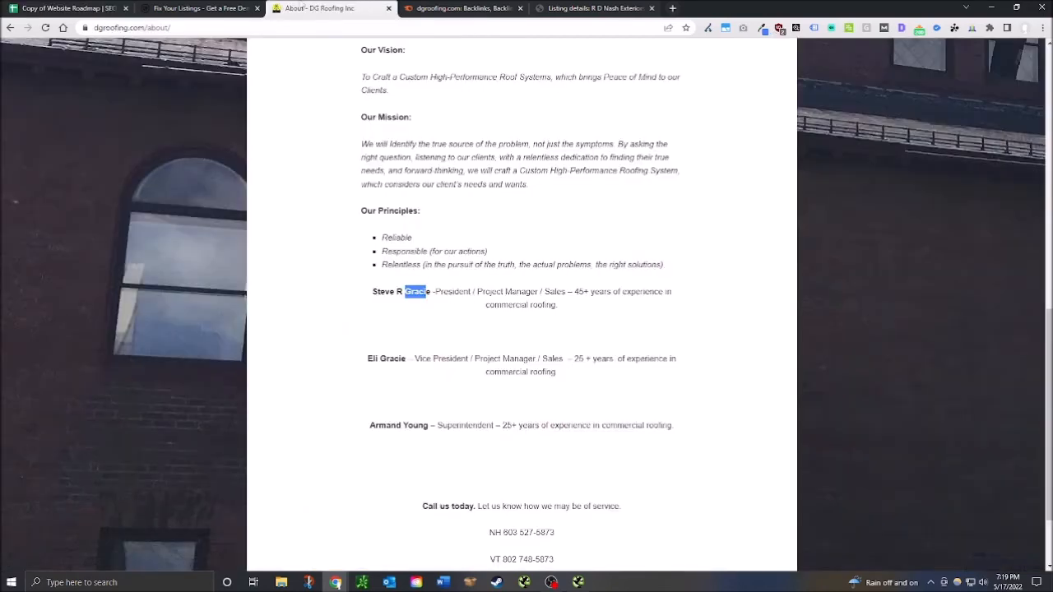
{"action": "left_click", "coordinate": [440, 7]}
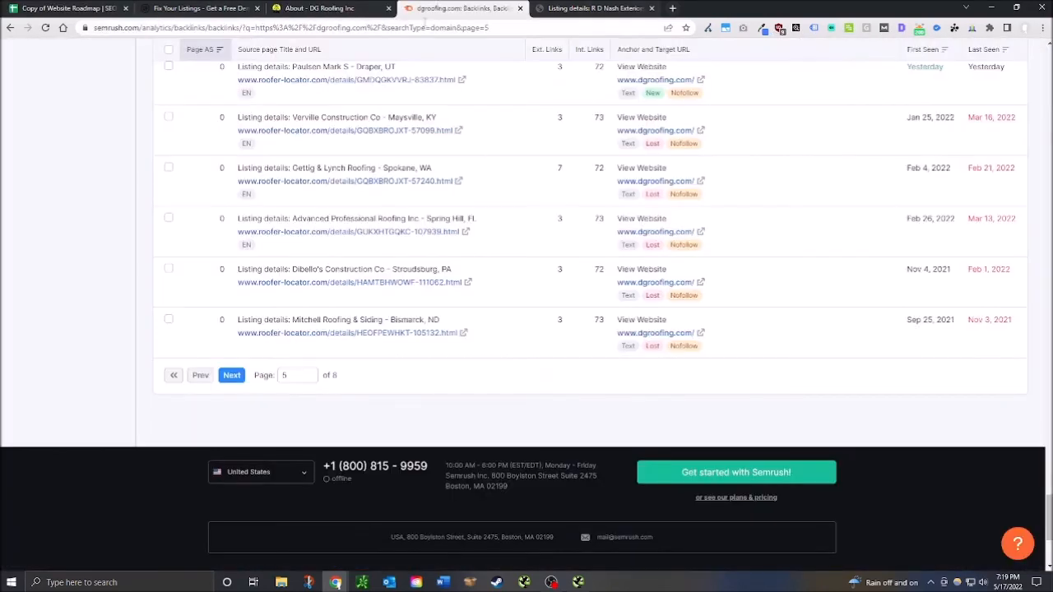
{"action": "left_click", "coordinate": [420, 29]}
{"action": "type", "text": "dg"}
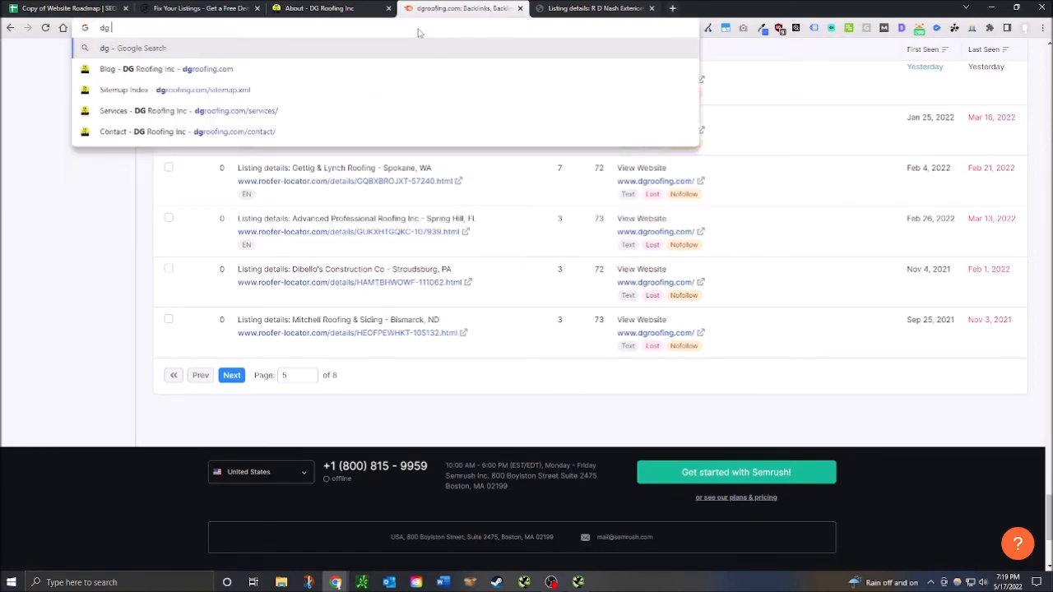
{"action": "type", "text": " roofing"}
{"action": "key", "text": "Return"}
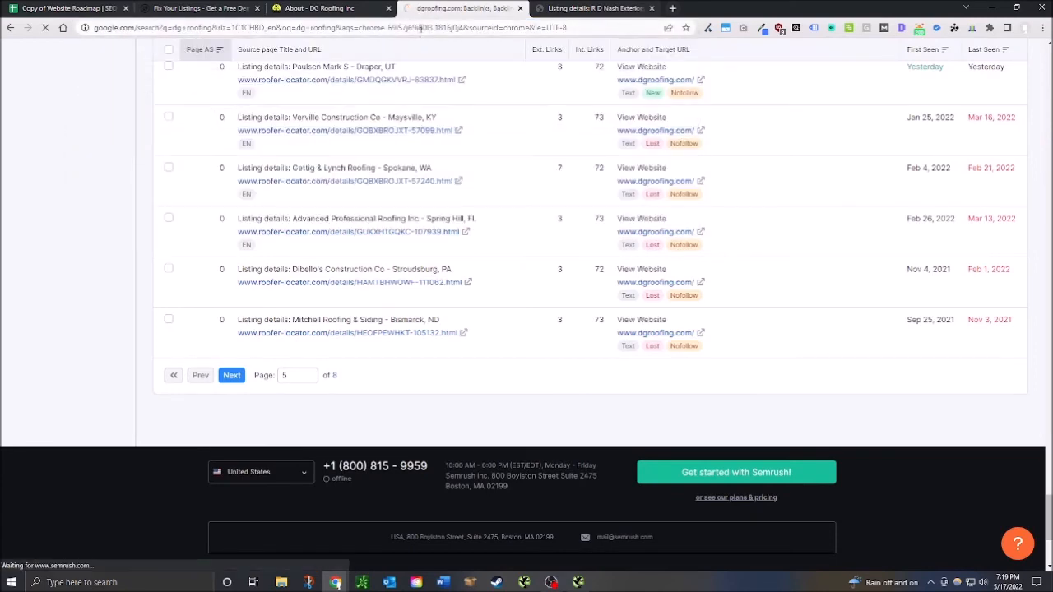
Step: Close the R D Nash Exteriors listing page and bring up D G Roofing's Google Maps listing
{"action": "left_click", "coordinate": [609, 8]}
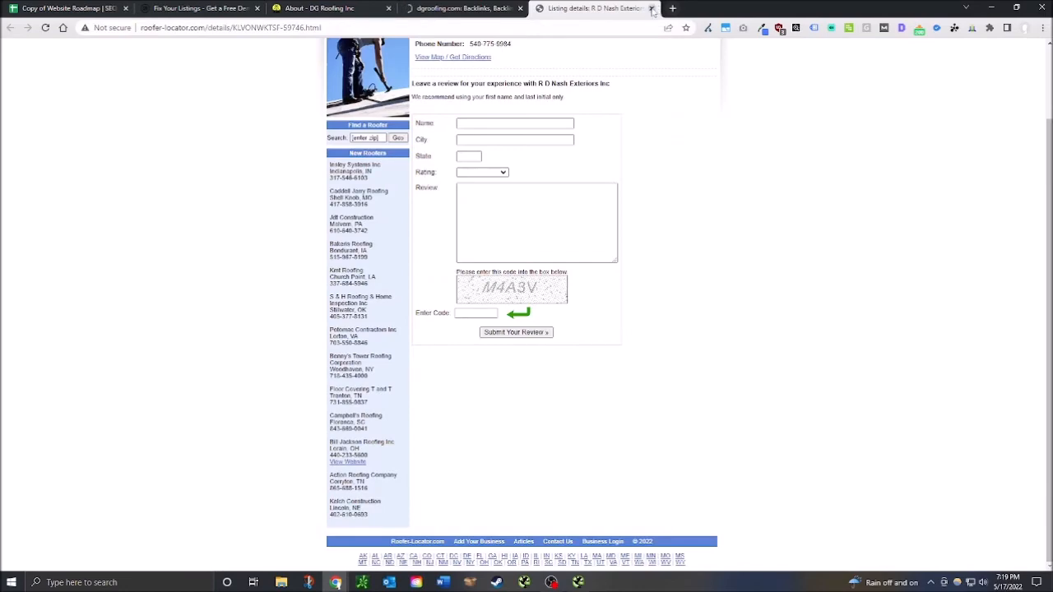
{"action": "left_click", "coordinate": [651, 8]}
{"action": "left_click", "coordinate": [355, 7]}
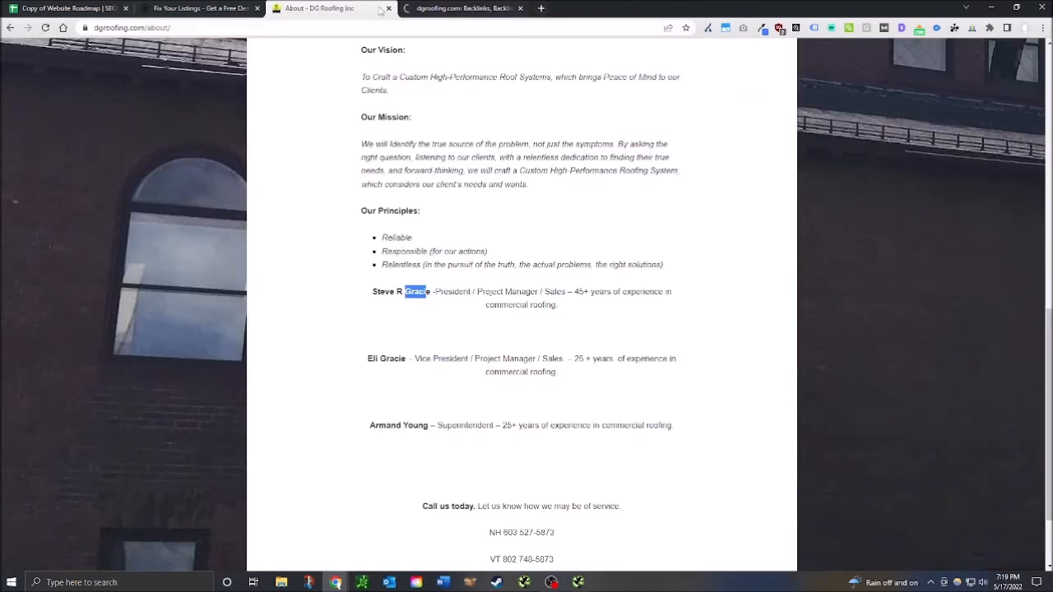
{"action": "left_click", "coordinate": [433, 7]}
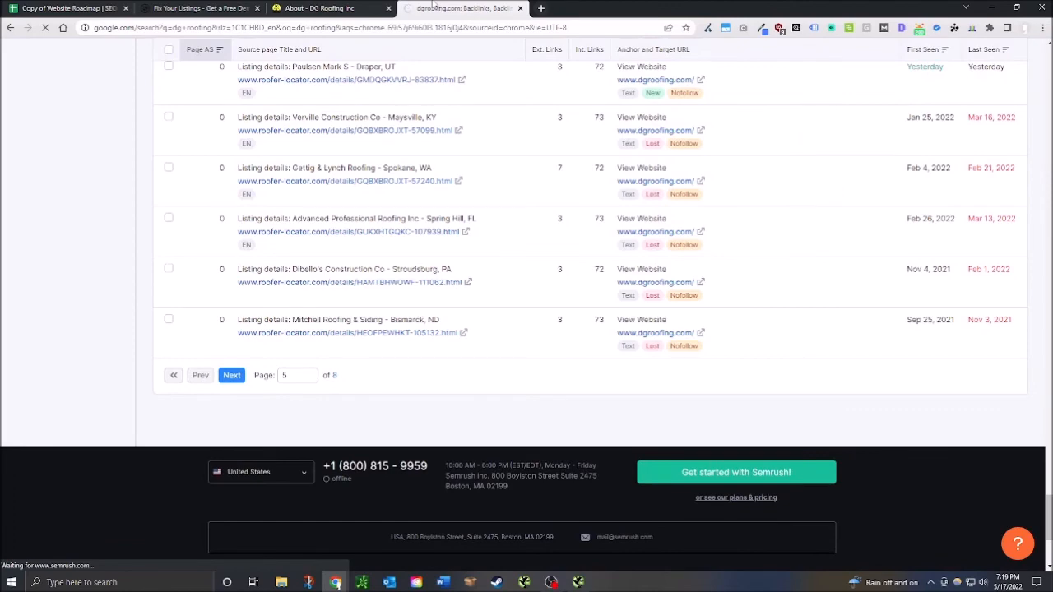
{"action": "left_click", "coordinate": [208, 7]}
{"action": "left_click", "coordinate": [469, 7]}
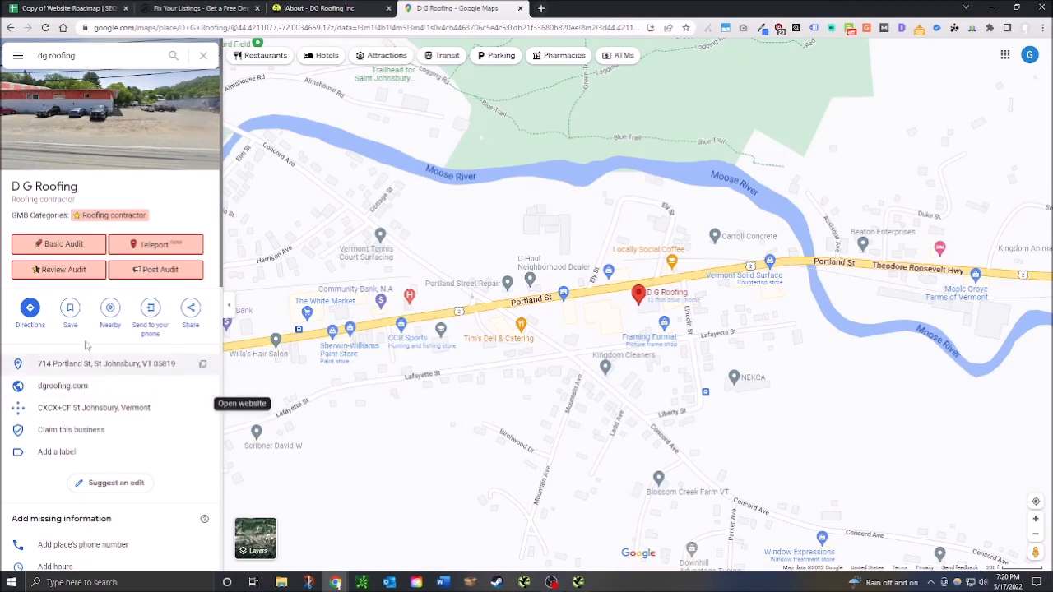
Step: Examine D G Roofing's Google Maps listing for claim status, address, category, phone, hours, photos and reviews
{"action": "scroll", "coordinate": [103, 338], "scroll_direction": "down", "scroll_amount": 3}
{"action": "scroll", "coordinate": [103, 338], "scroll_direction": "down", "scroll_amount": 8}
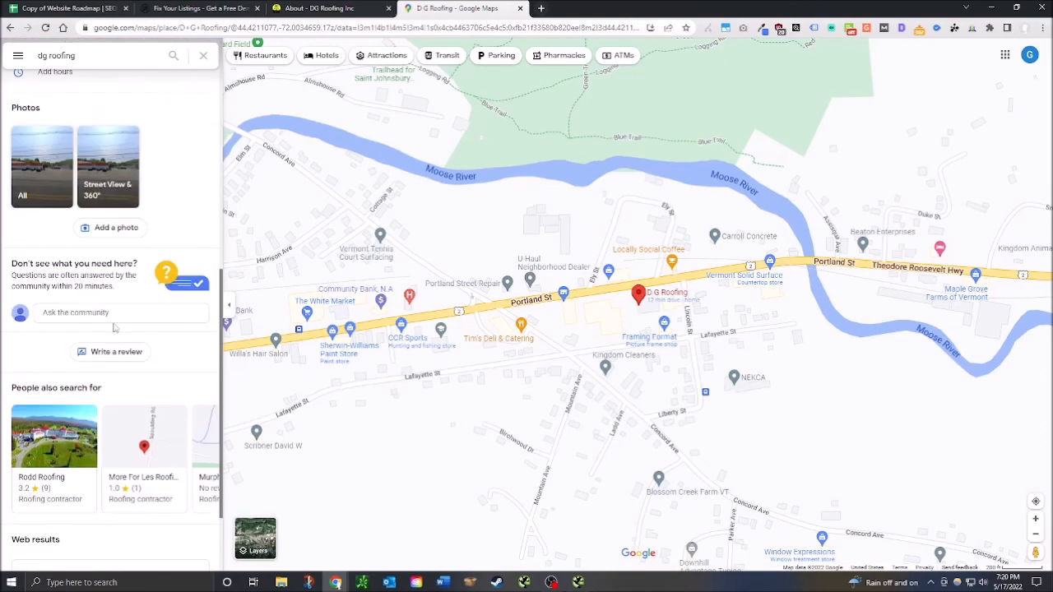
{"action": "scroll", "coordinate": [95, 427], "scroll_direction": "up", "scroll_amount": 4}
{"action": "scroll", "coordinate": [94, 428], "scroll_direction": "up", "scroll_amount": 4}
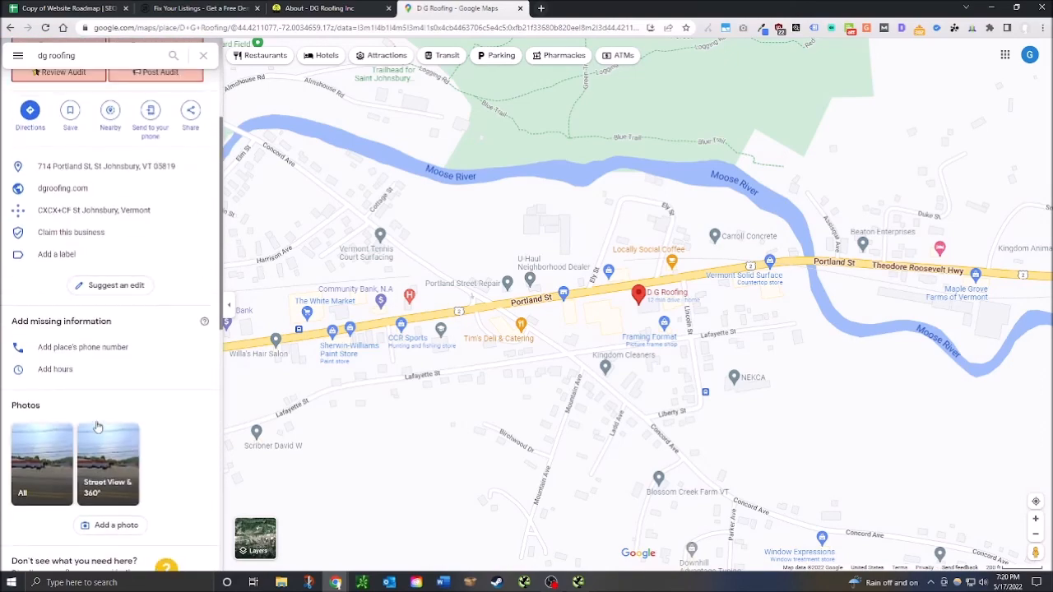
{"action": "scroll", "coordinate": [122, 370], "scroll_direction": "up", "scroll_amount": 2}
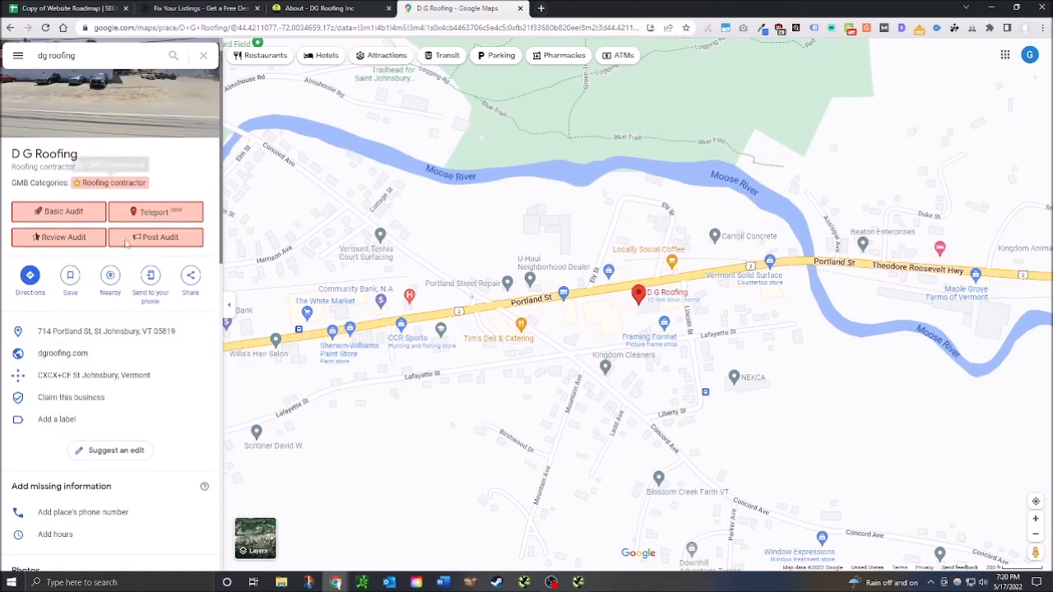
{"action": "scroll", "coordinate": [126, 243], "scroll_direction": "up", "scroll_amount": 1}
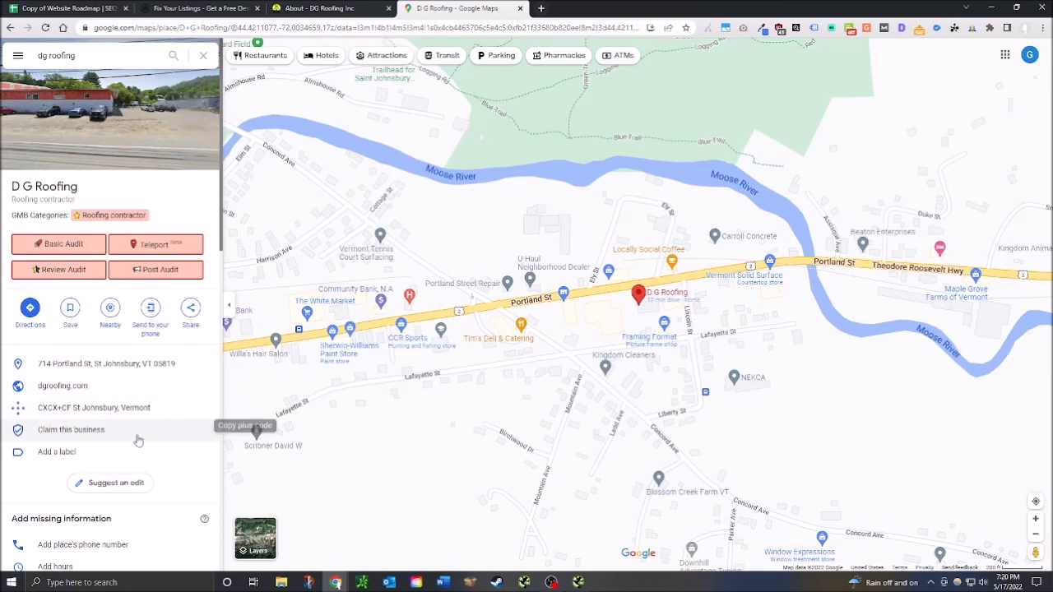
{"action": "scroll", "coordinate": [148, 457], "scroll_direction": "down", "scroll_amount": 2}
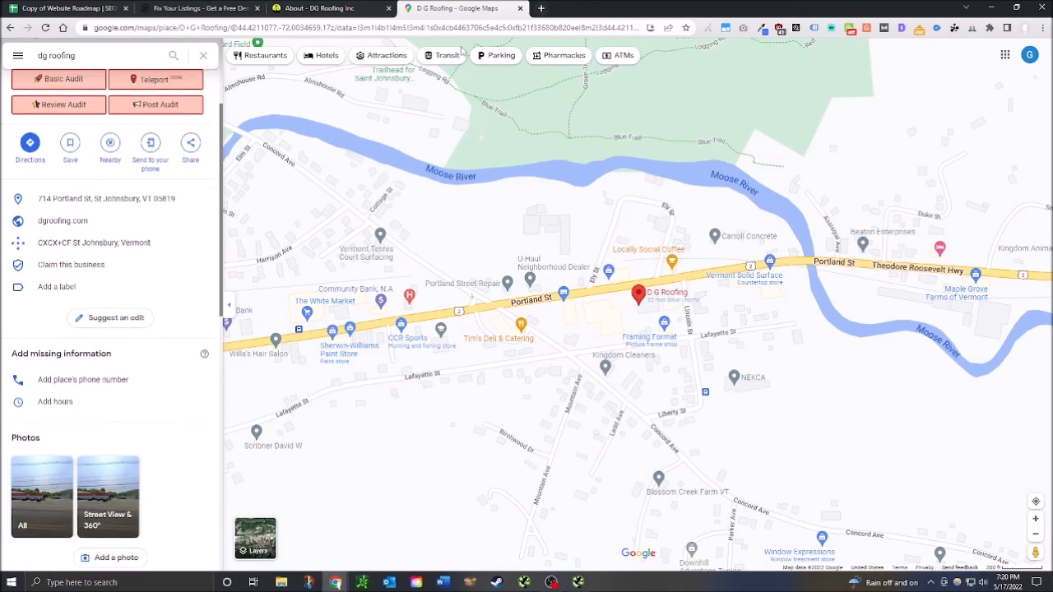
Step: Mark Listing Claimed / Created, Location / Service Areas Provided and 1-2 Relevant Categories Provided as failed with z in the Website Roadmap sheet
{"action": "left_click", "coordinate": [283, 4]}
{"action": "left_click", "coordinate": [112, 7]}
{"action": "left_click", "coordinate": [385, 277]}
{"action": "type", "text": "x"}
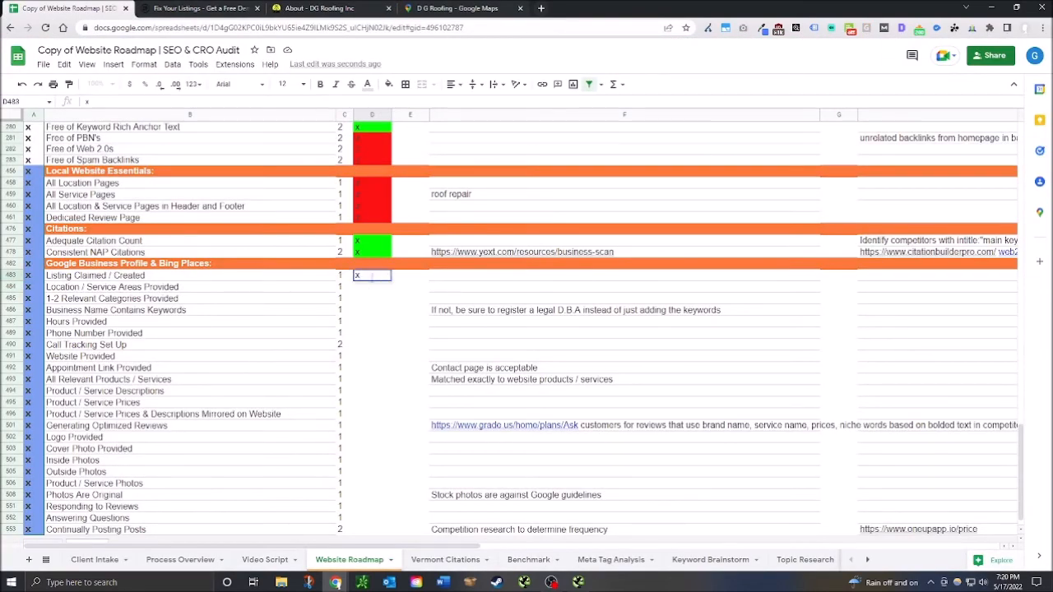
{"action": "left_click", "coordinate": [375, 291]}
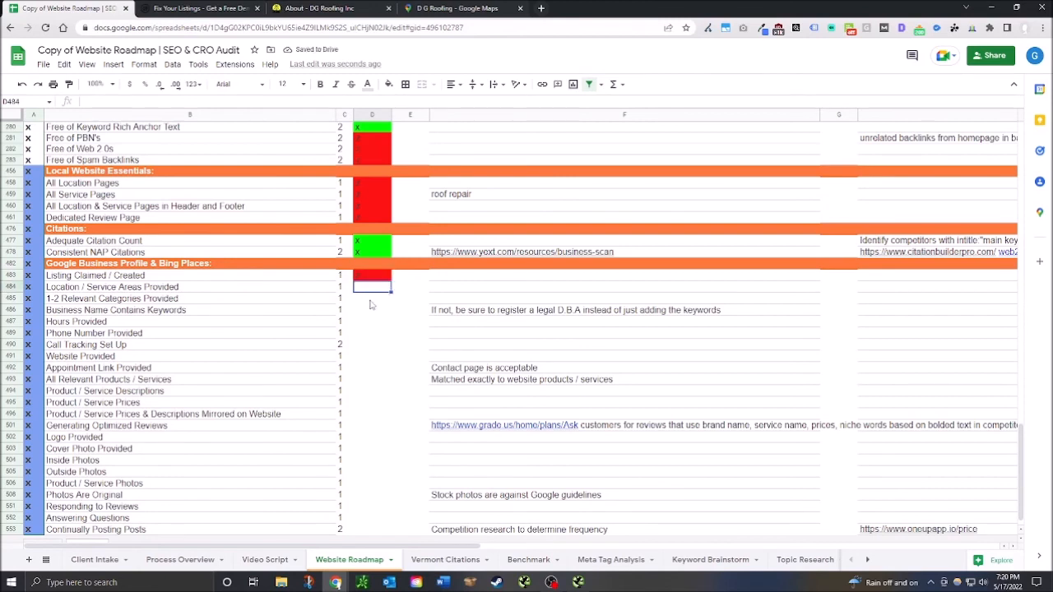
{"action": "type", "text": "x"}
{"action": "left_click", "coordinate": [370, 303]}
{"action": "type", "text": "z"}
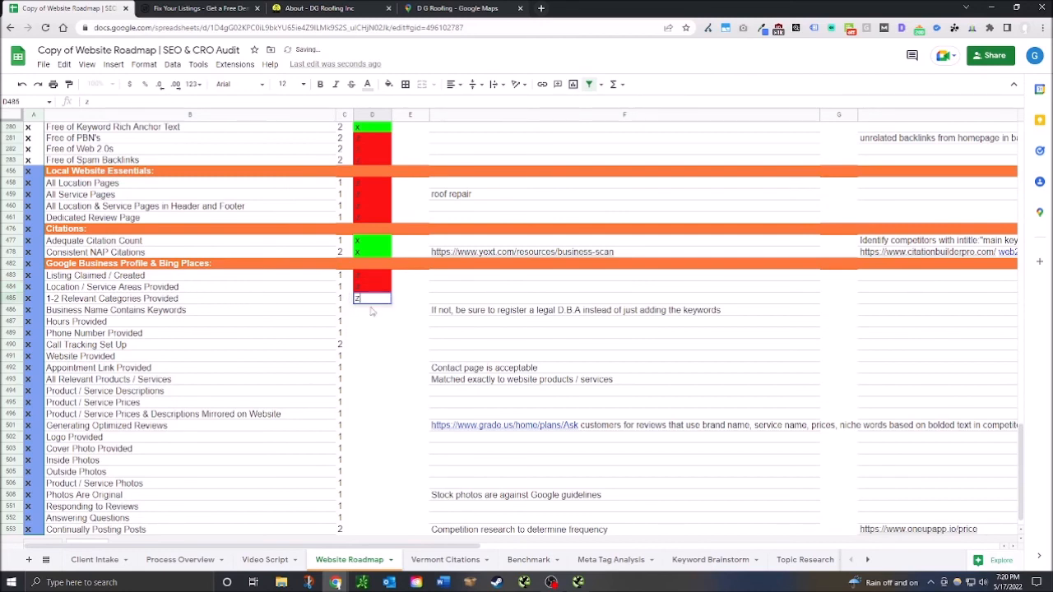
{"action": "left_click", "coordinate": [373, 310]}
Step: Fill the z mark down from Location / Service Areas Provided through Continually Posting Posts, and mark Business Name Contains Keywords as passed with x
{"action": "left_click", "coordinate": [382, 291]}
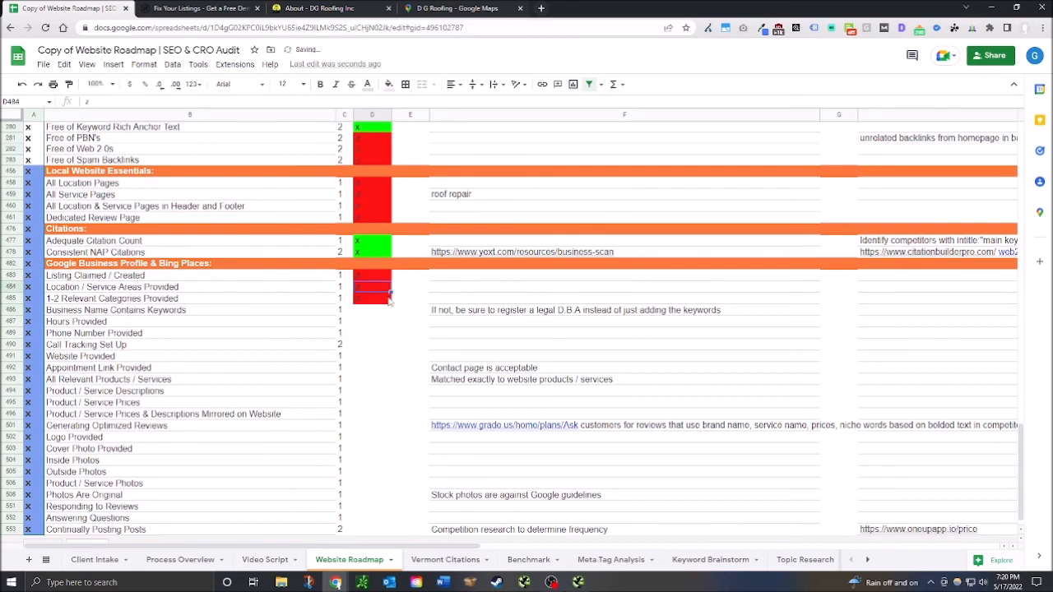
{"action": "left_click_drag", "start_coordinate": [386, 306], "coordinate": [377, 498]}
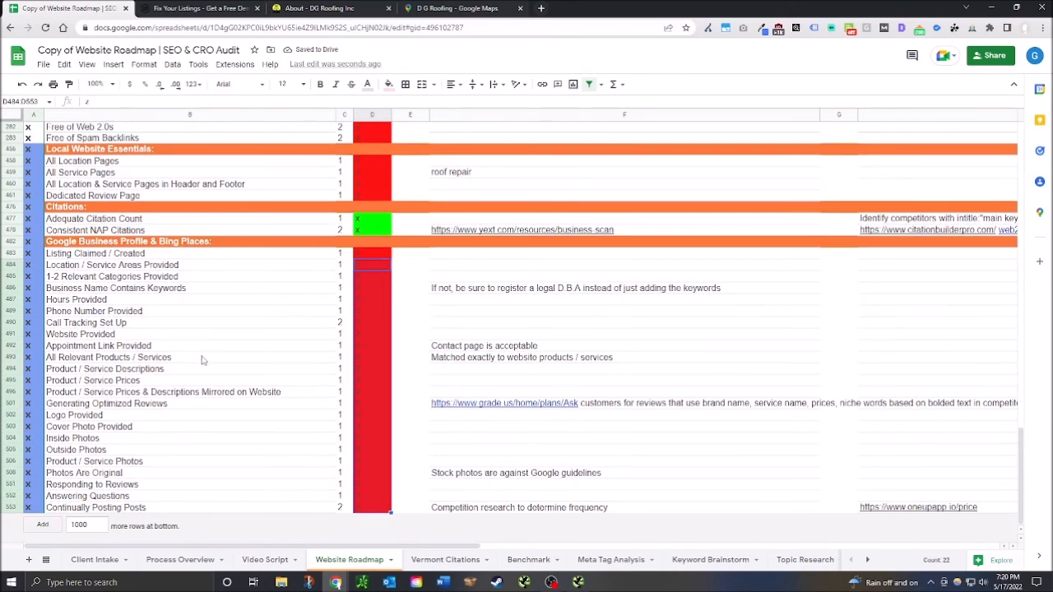
{"action": "left_click", "coordinate": [377, 290]}
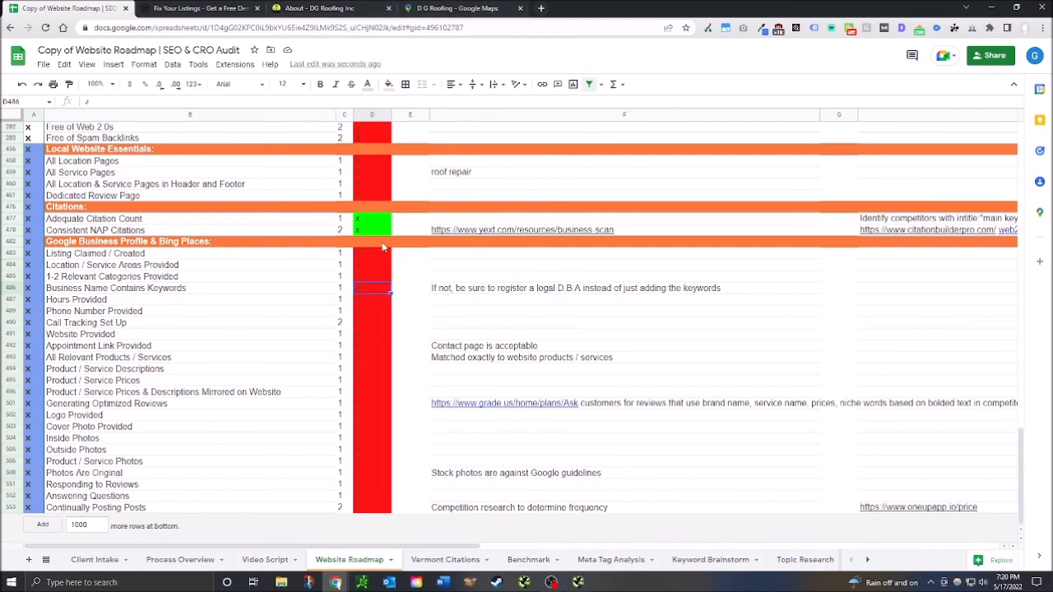
{"action": "type", "text": "x"}
Step: Review the pass and fail marks across the Website Roadmap sections, from page speed and snippets to the Google Business Profile items
{"action": "scroll", "coordinate": [317, 455], "scroll_direction": "up", "scroll_amount": 5}
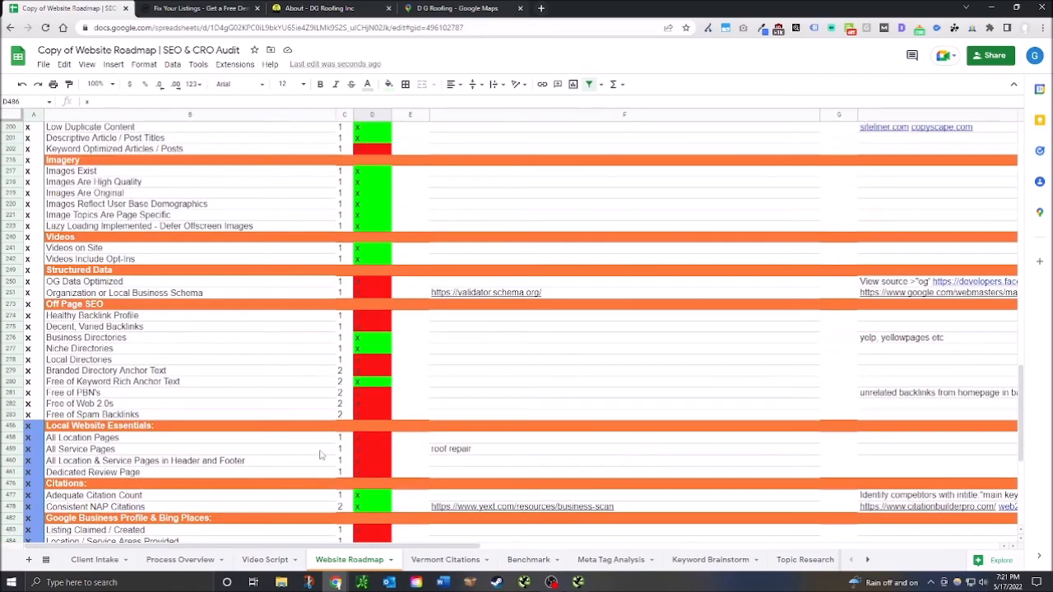
{"action": "scroll", "coordinate": [319, 457], "scroll_direction": "up", "scroll_amount": 15}
{"action": "scroll", "coordinate": [316, 459], "scroll_direction": "up", "scroll_amount": 3}
{"action": "scroll", "coordinate": [315, 459], "scroll_direction": "down", "scroll_amount": 5}
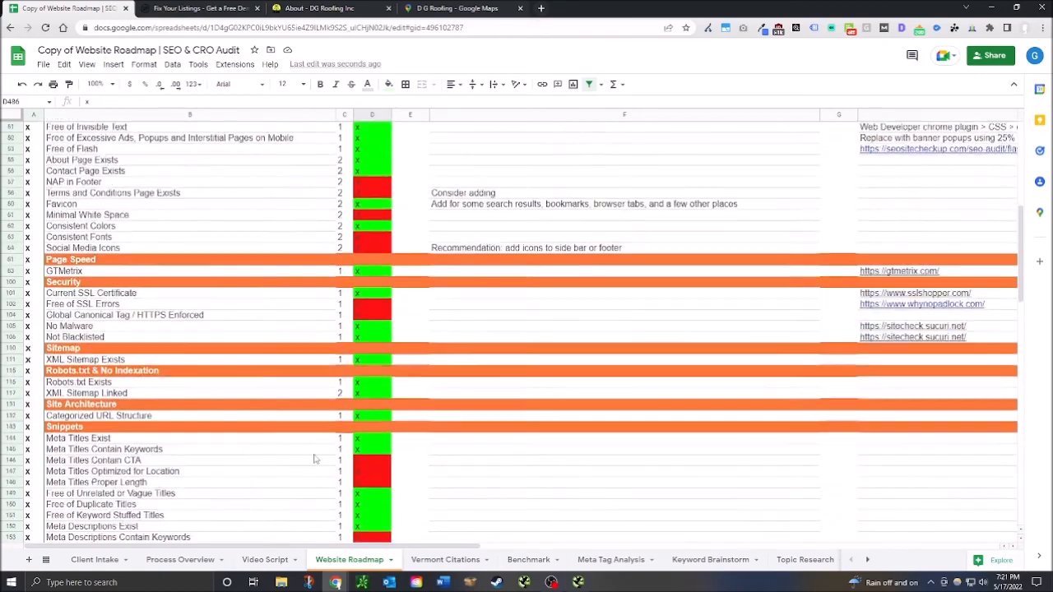
{"action": "scroll", "coordinate": [316, 459], "scroll_direction": "down", "scroll_amount": 15}
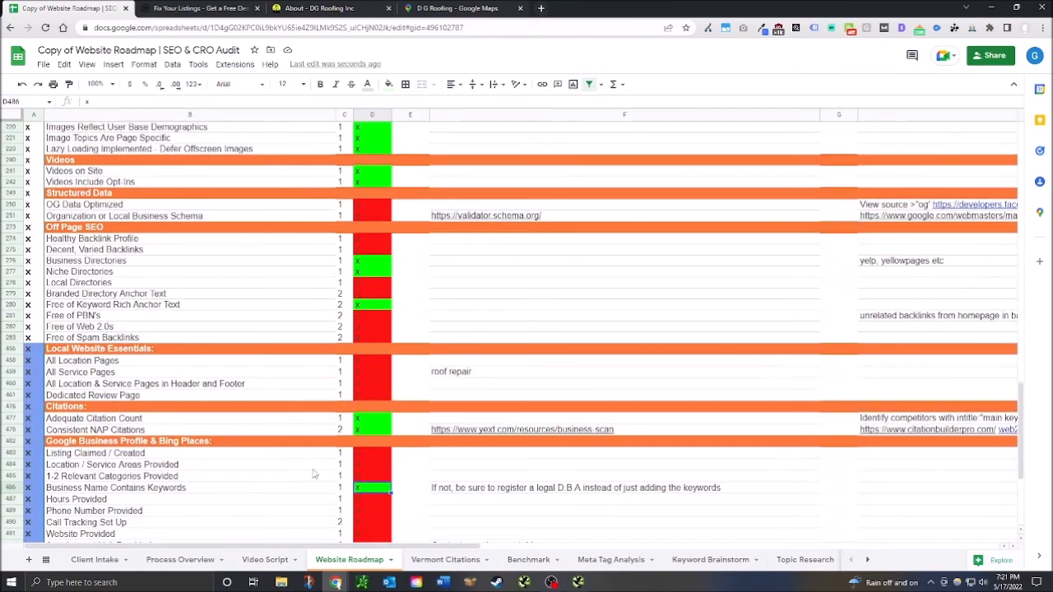
{"action": "scroll", "coordinate": [314, 474], "scroll_direction": "down", "scroll_amount": 5}
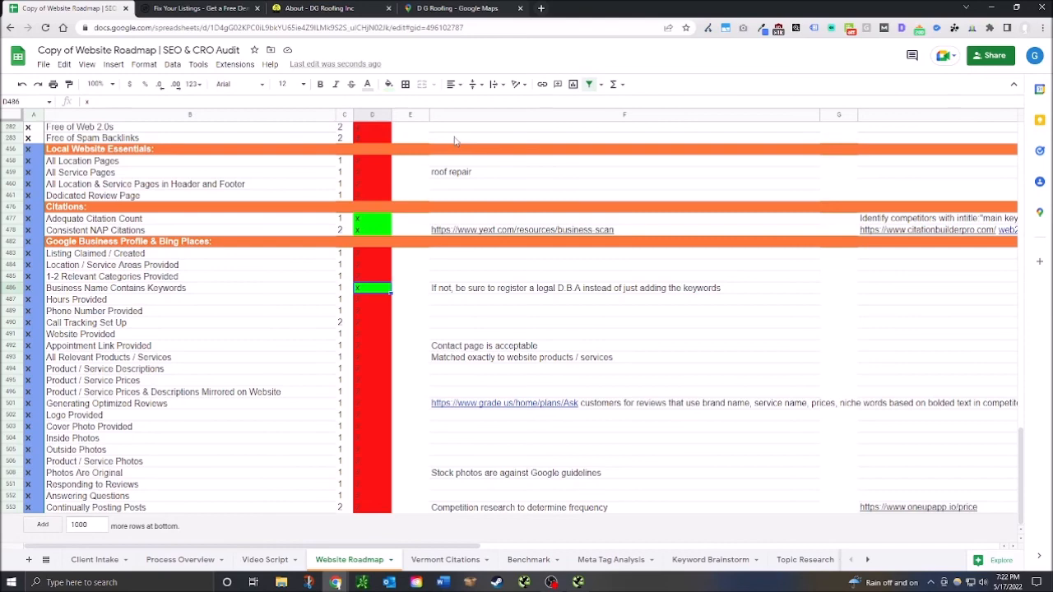
{"action": "scroll", "coordinate": [444, 217], "scroll_direction": "up", "scroll_amount": 1}
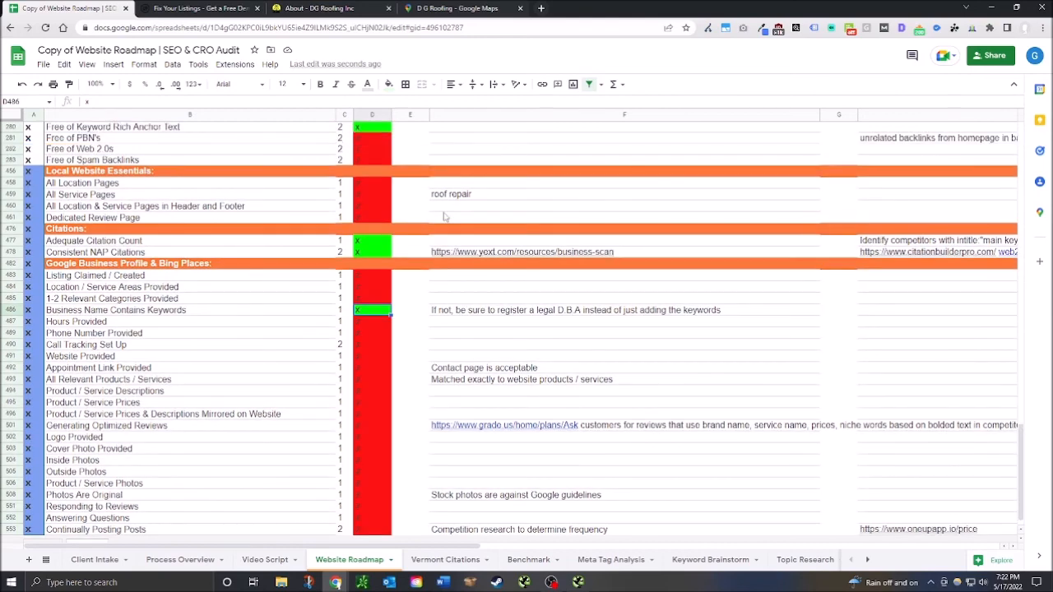
{"action": "scroll", "coordinate": [451, 227], "scroll_direction": "up", "scroll_amount": 10}
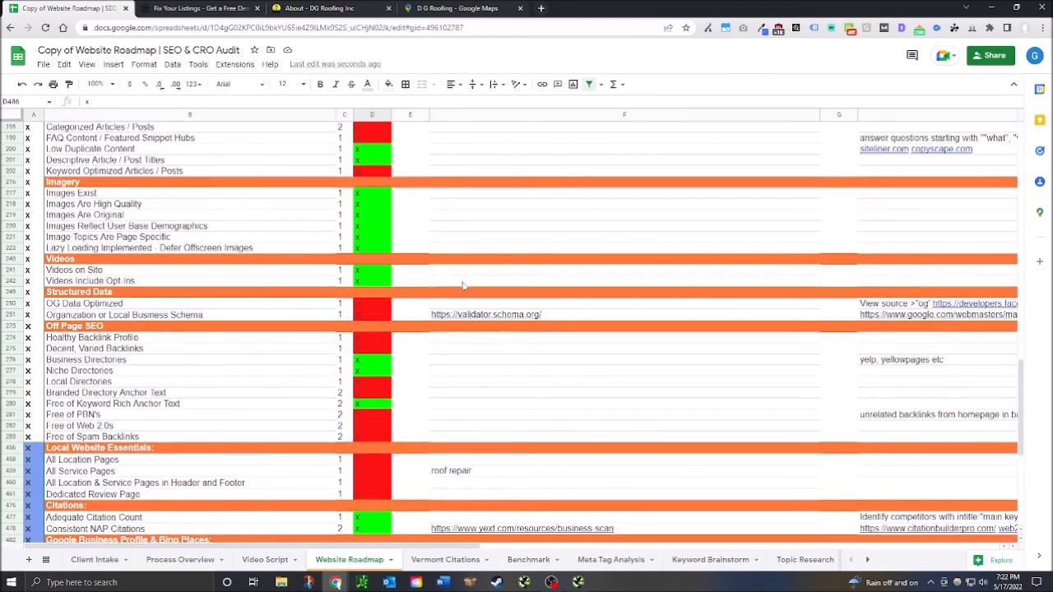
{"action": "scroll", "coordinate": [463, 286], "scroll_direction": "up", "scroll_amount": 1}
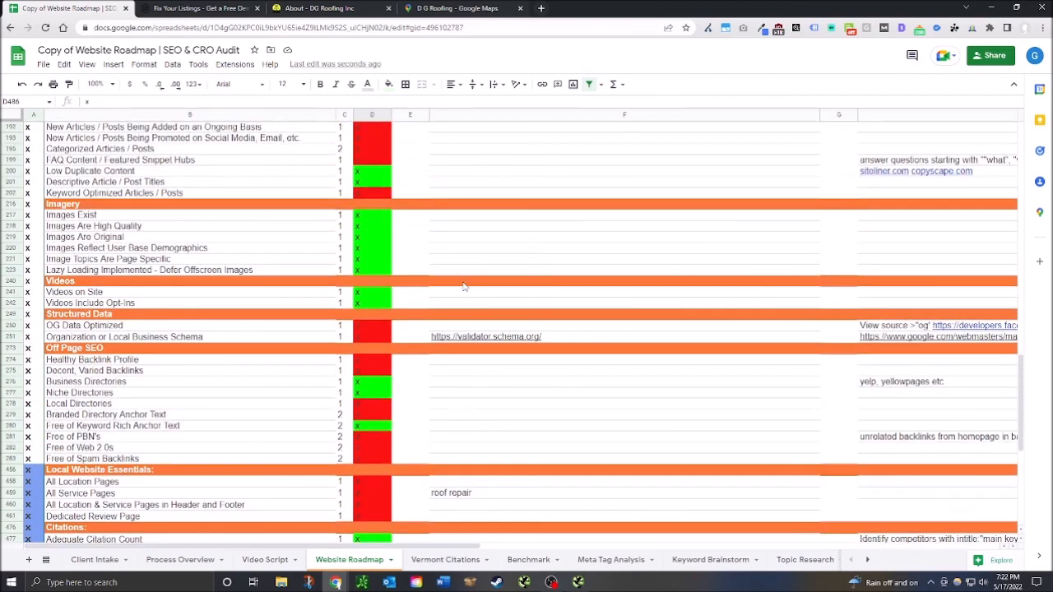
{"action": "scroll", "coordinate": [463, 286], "scroll_direction": "up", "scroll_amount": 1}
{"action": "scroll", "coordinate": [464, 286], "scroll_direction": "up", "scroll_amount": 5}
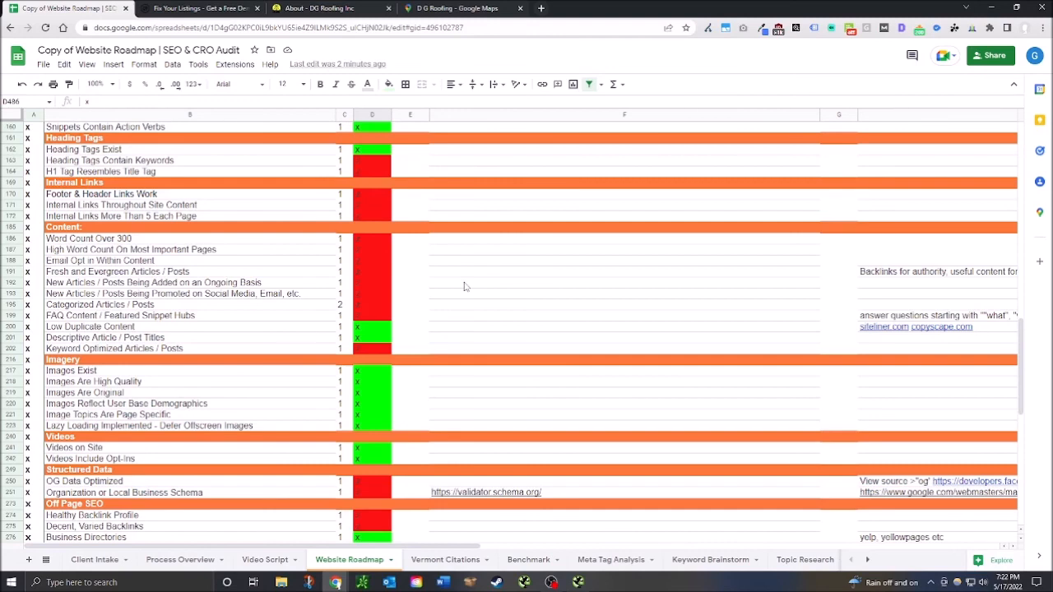
{"action": "scroll", "coordinate": [464, 286], "scroll_direction": "up", "scroll_amount": 3}
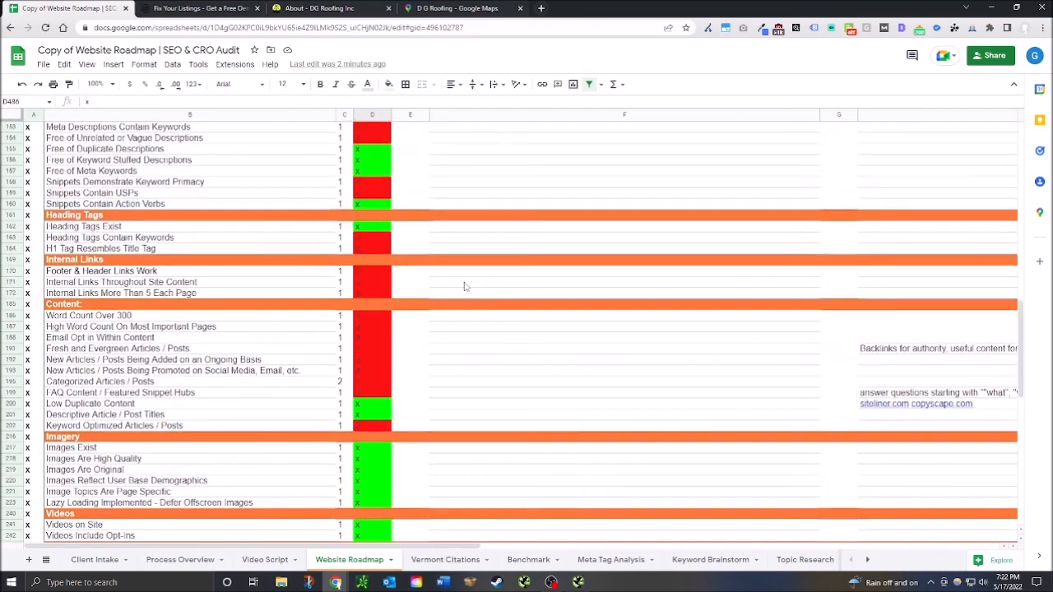